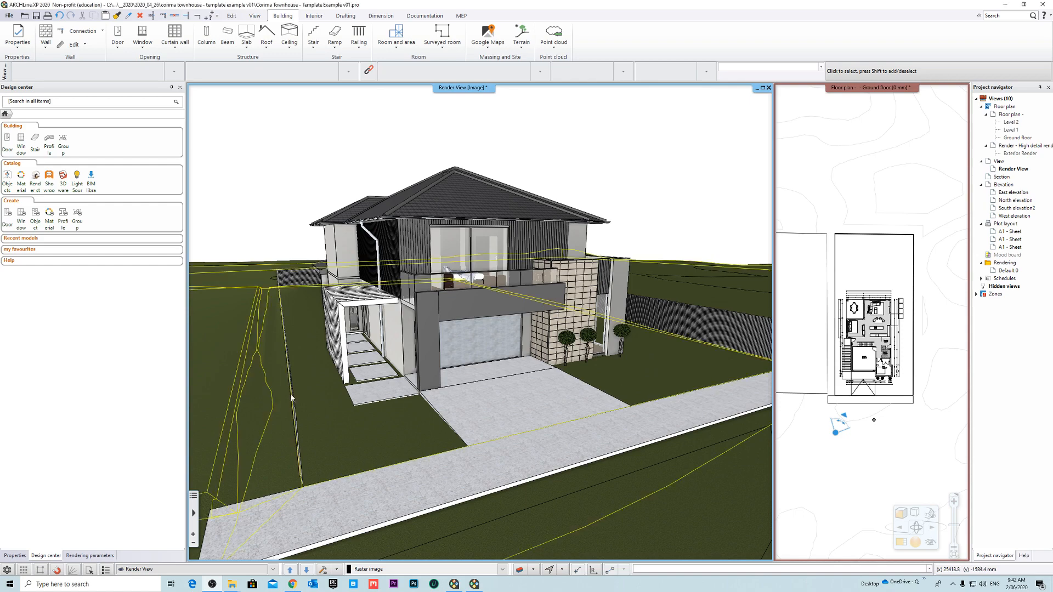
left_click(266, 371)
key("Escape")
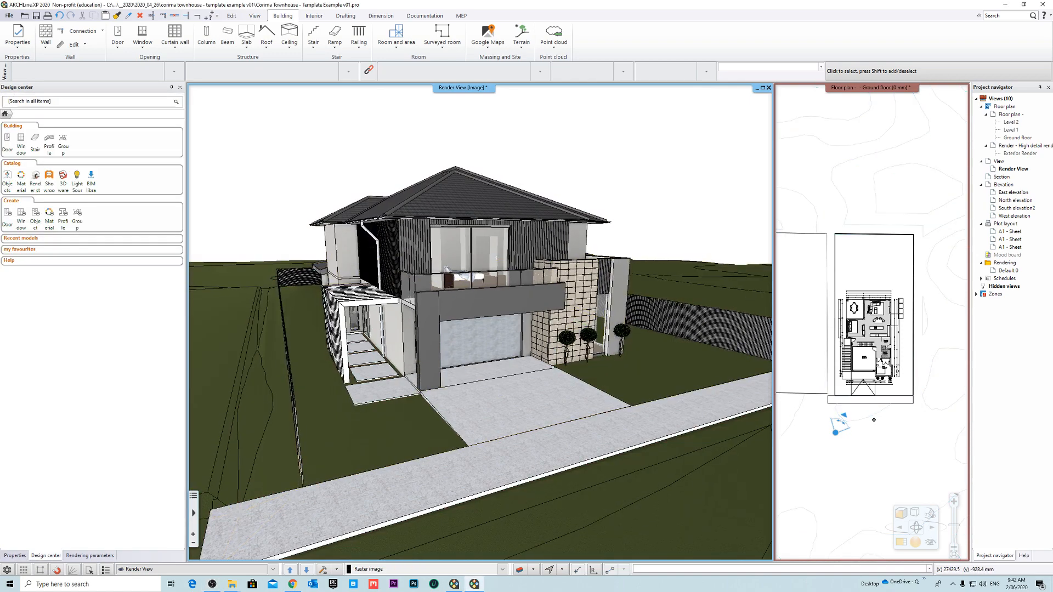
middle_click_drag(728, 306, 732, 305)
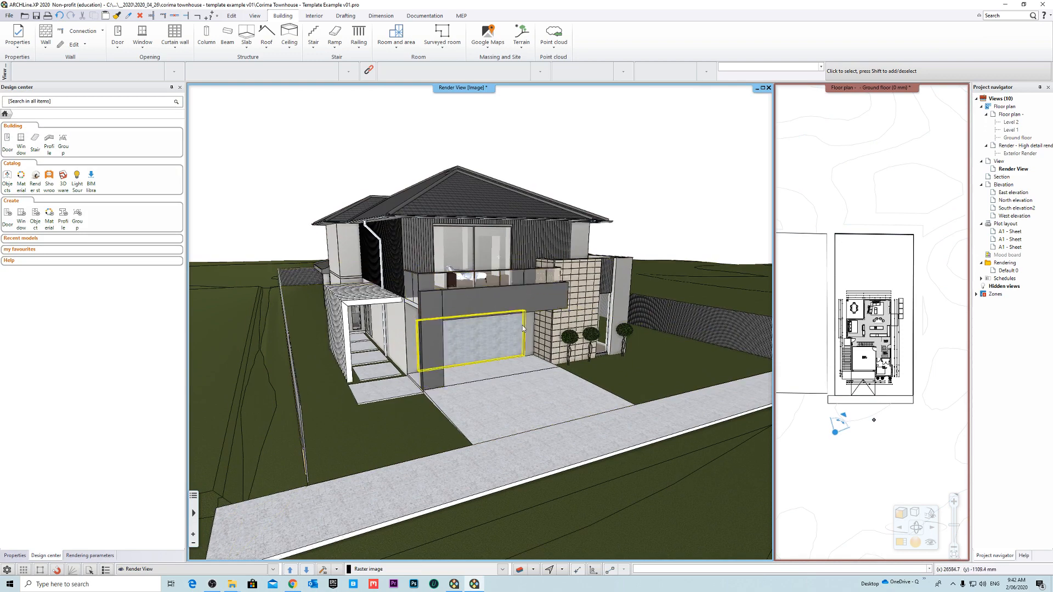
left_click(354, 426)
left_click(242, 185)
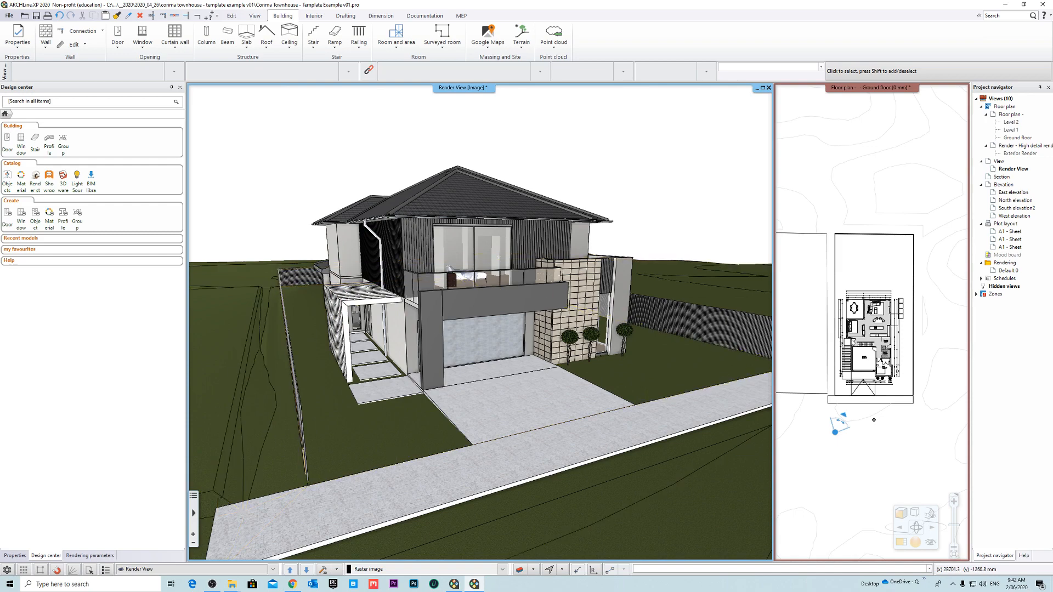
- Magnify the Ground floor plan view so it becomes the main view beside the render view
left_click(891, 397)
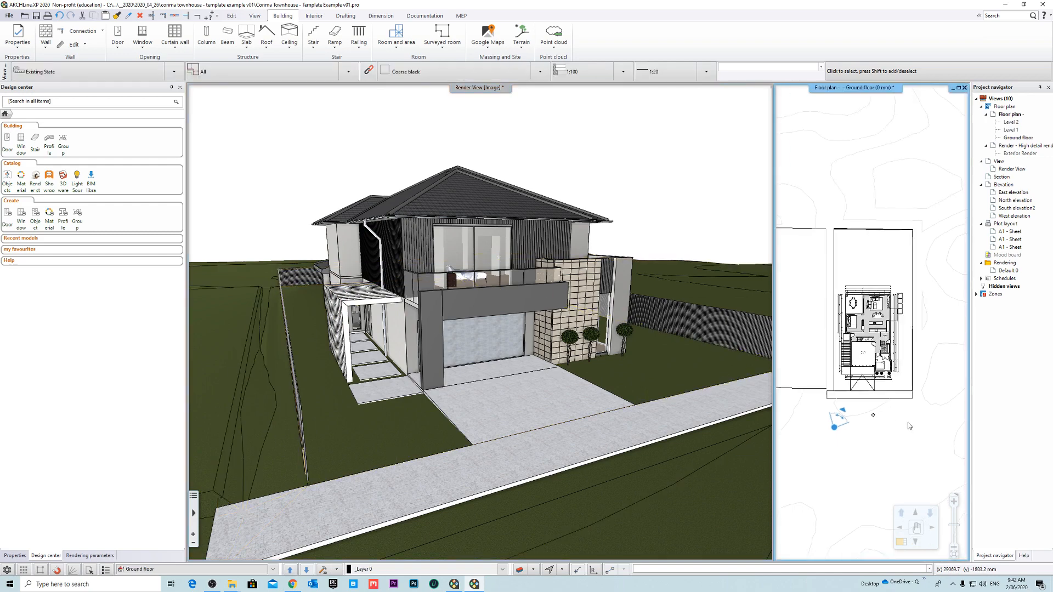
right_click(856, 89)
left_click(887, 97)
scroll(510, 284, "up", 5)
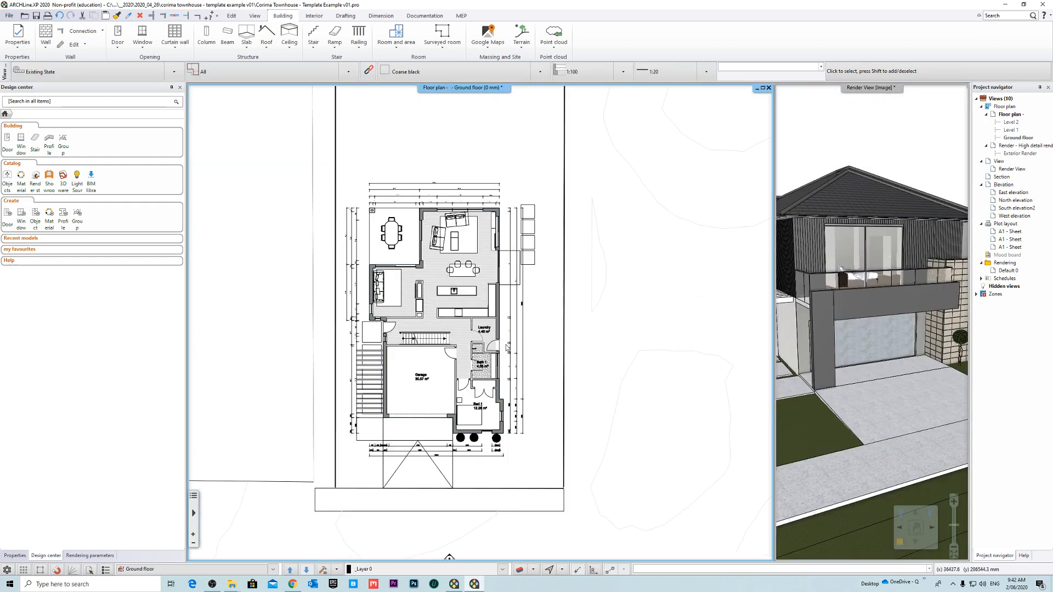
- Examine the ground floor plan, the lot boundaries and the surrounding terrain contour lines
scroll(630, 329, "down", 2)
left_click(639, 354)
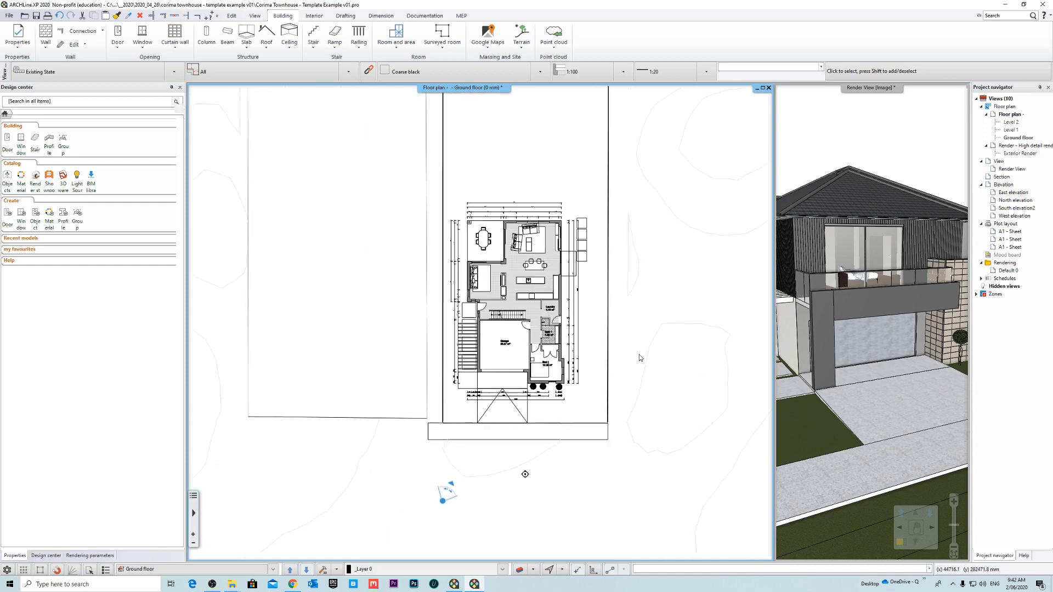
middle_click_drag(654, 343, 626, 376)
key("Escape")
scroll(637, 346, "up", 2)
scroll(603, 340, "up", 3)
middle_click_drag(491, 318, 602, 360)
scroll(521, 335, "down", 3)
scroll(486, 324, "down", 2)
scroll(535, 348, "up", 1)
scroll(637, 352, "up", 1)
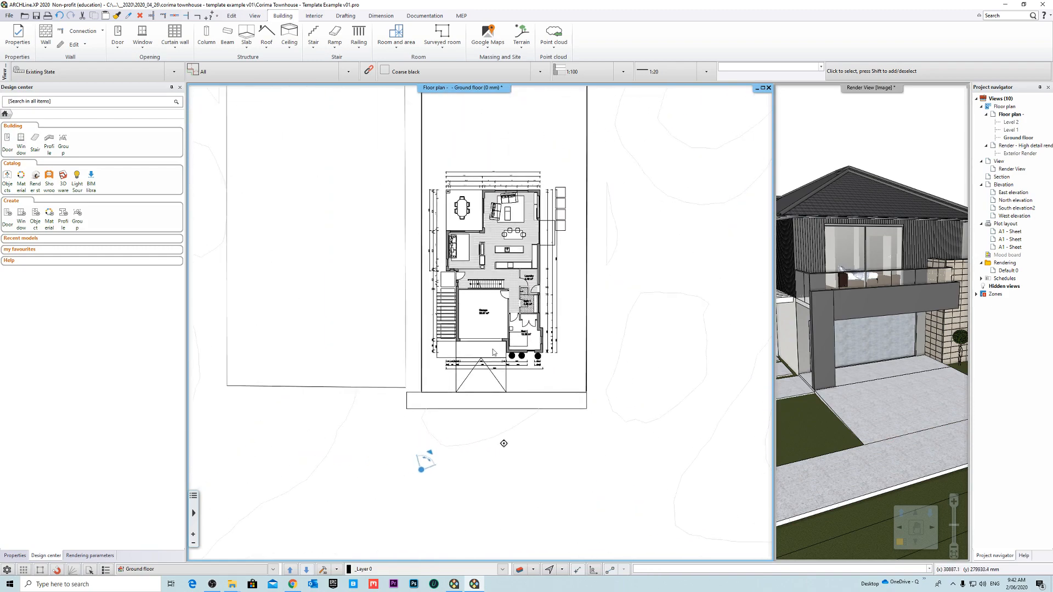
scroll(494, 352, "down", 2)
scroll(619, 328, "up", 2)
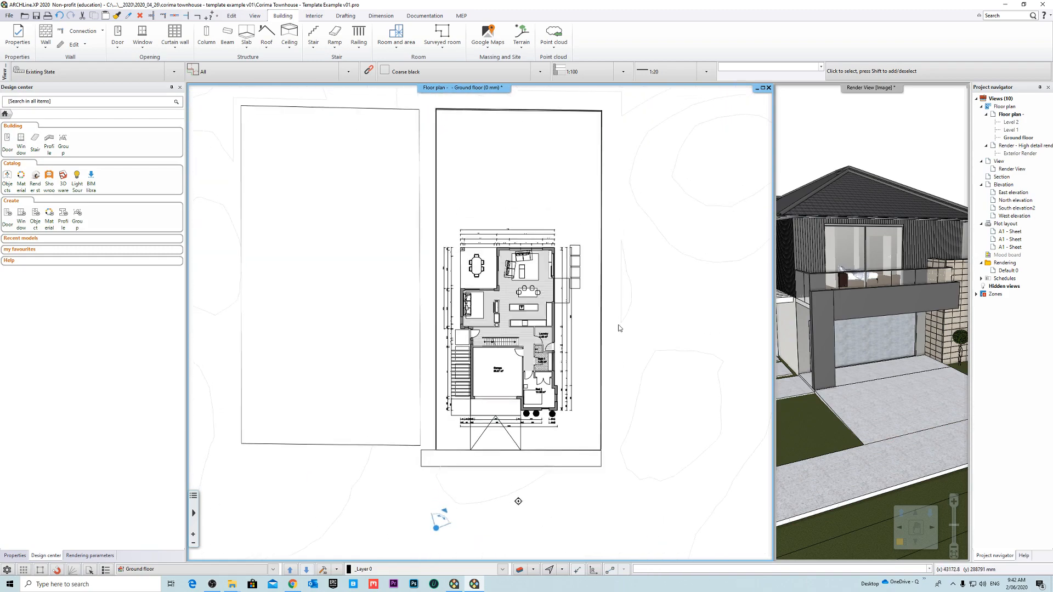
scroll(618, 328, "down", 2)
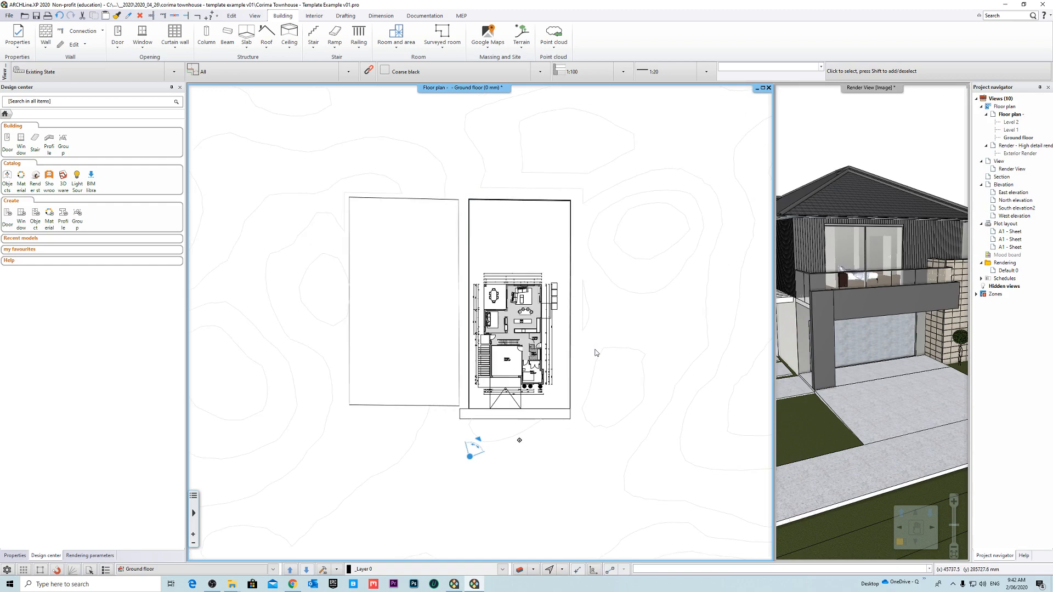
scroll(599, 330, "down", 2)
scroll(485, 321, "up", 3)
middle_click_drag(631, 314, 617, 348)
scroll(627, 345, "down", 2)
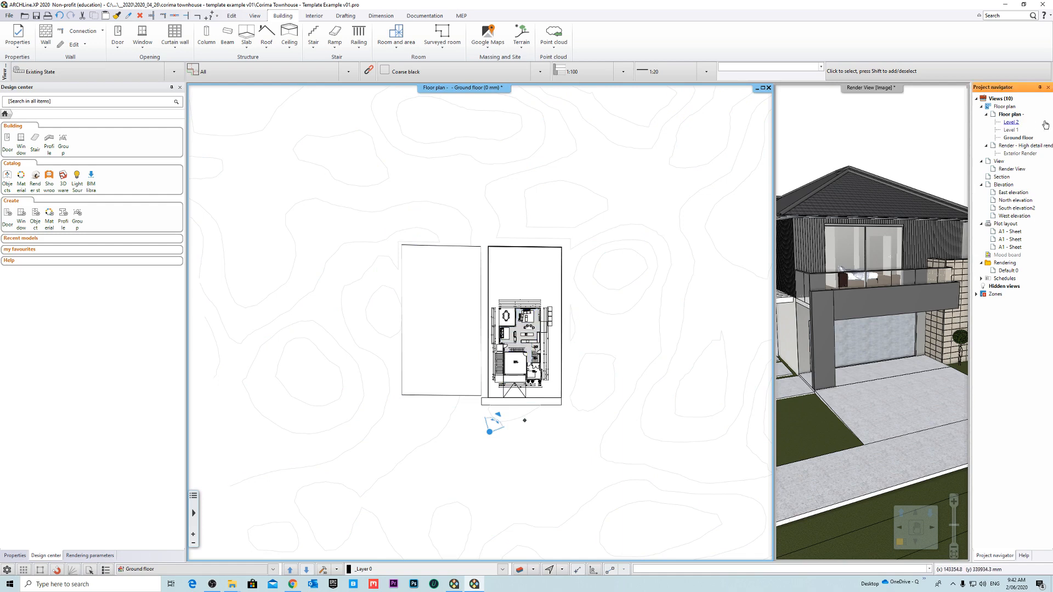
- Check the building elevation above sea level in the floor plan's level settings and leave them unchanged
right_click(1011, 115)
left_click(965, 166)
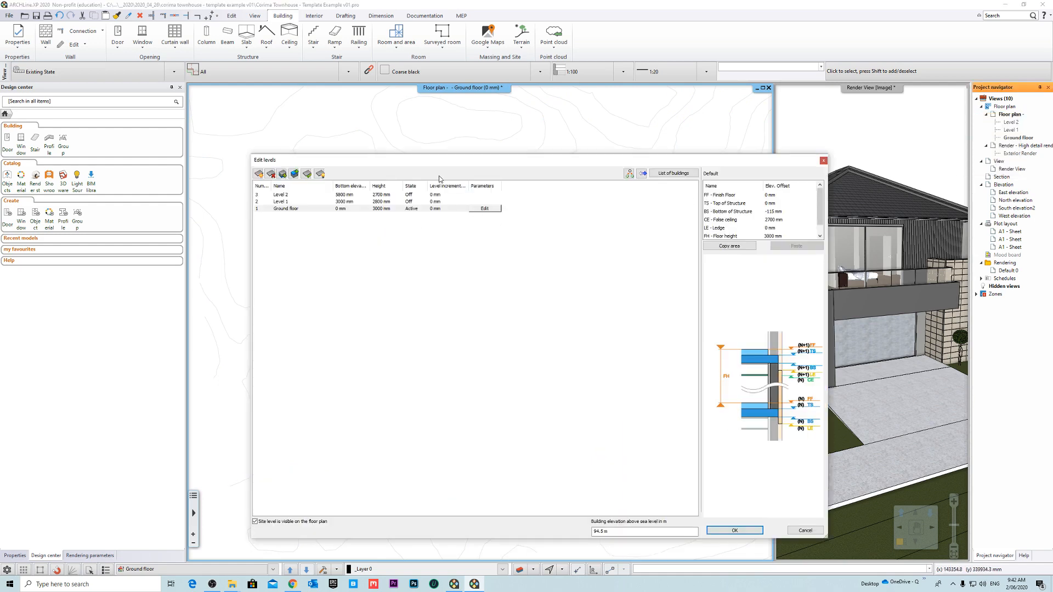
left_click_drag(444, 162, 448, 122)
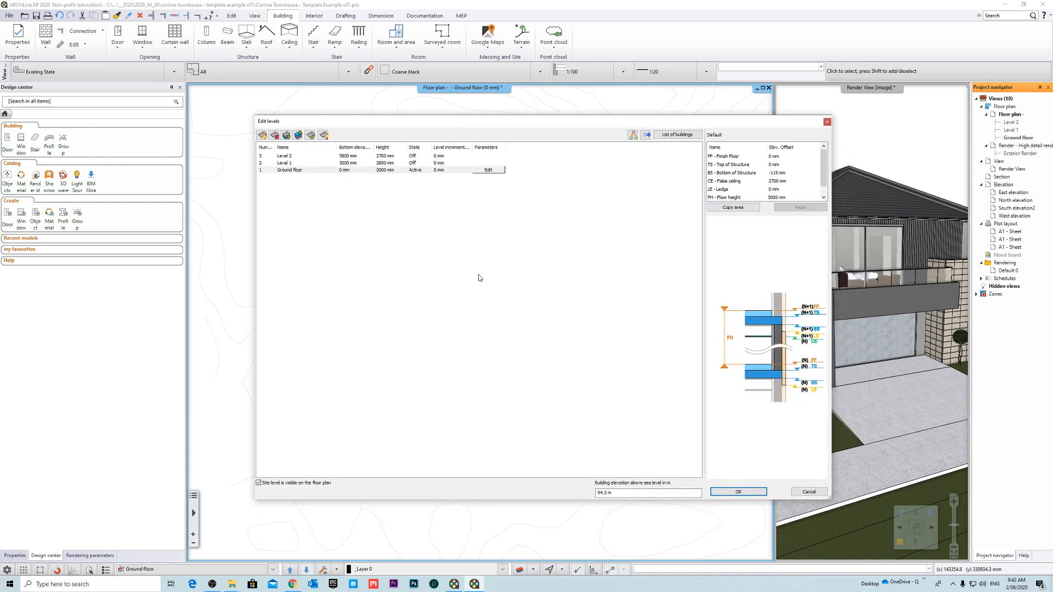
left_click(627, 494)
left_click_drag(644, 494, 511, 492)
left_click(809, 492)
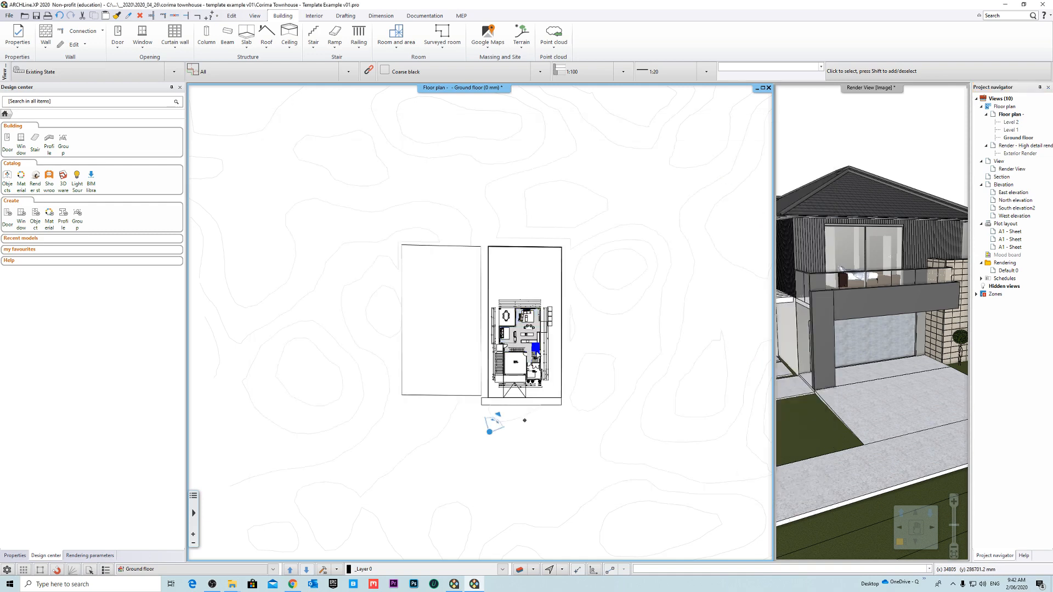
- Start a new project, discarding unsaved changes to the townhouse project
left_click(8, 16)
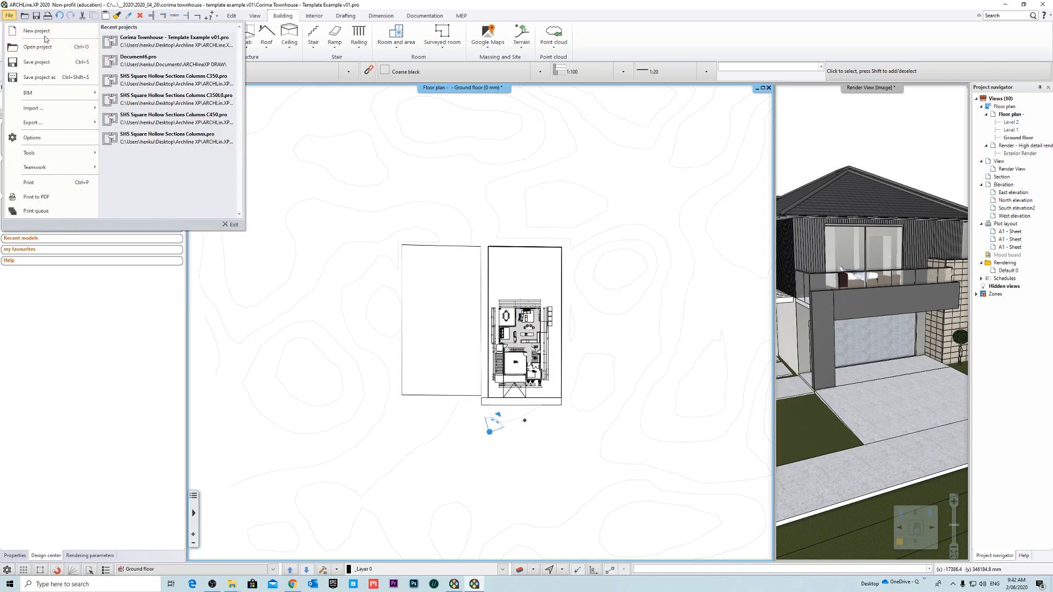
left_click(40, 31)
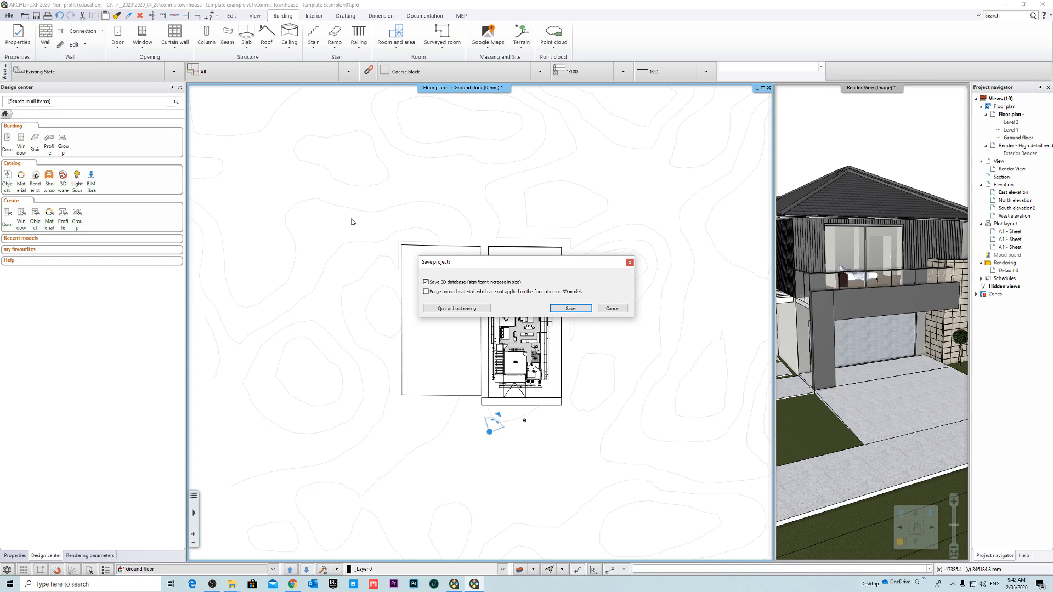
left_click(445, 299)
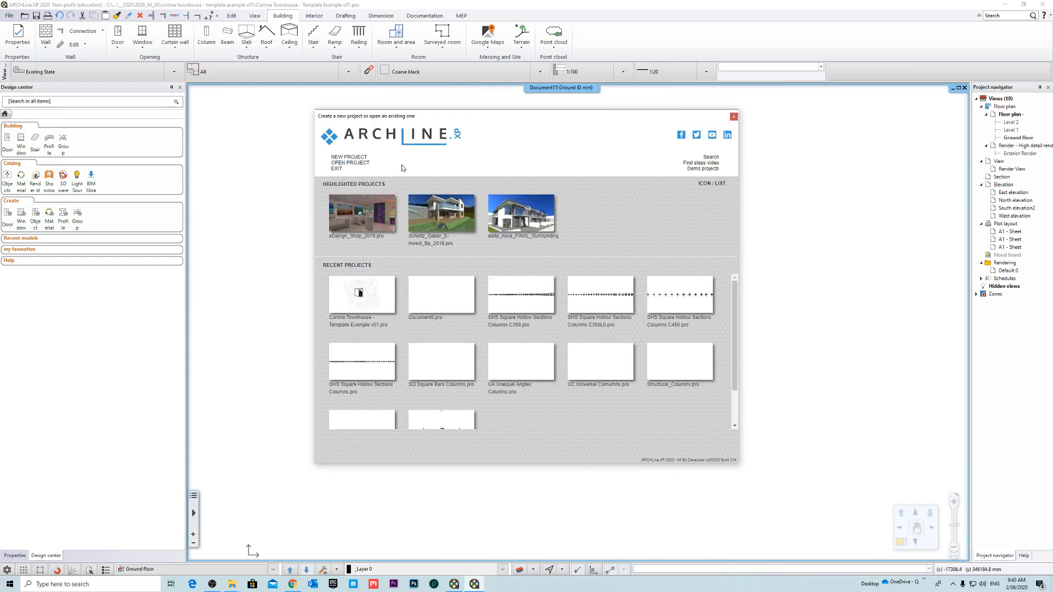
left_click(349, 158)
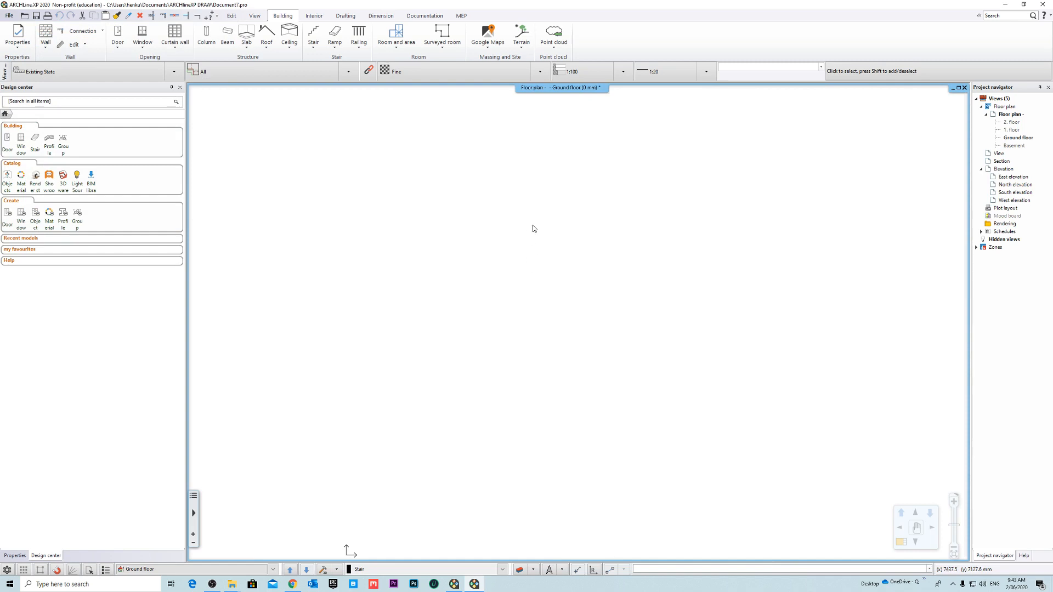
- Begin importing a Google map as terrain with High terrain resolution and the north direction applied
left_click(525, 46)
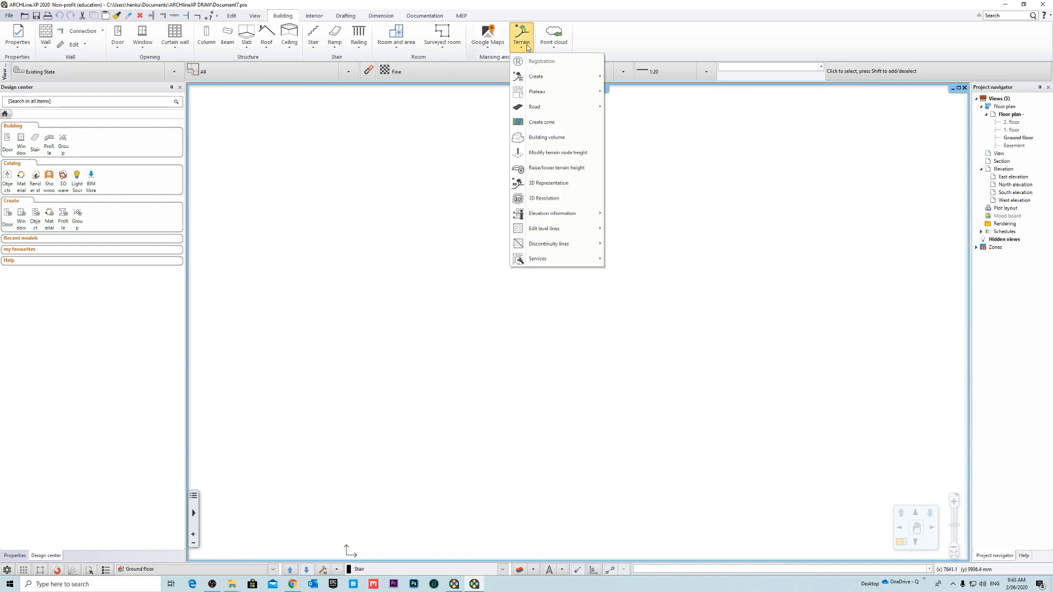
left_click(481, 47)
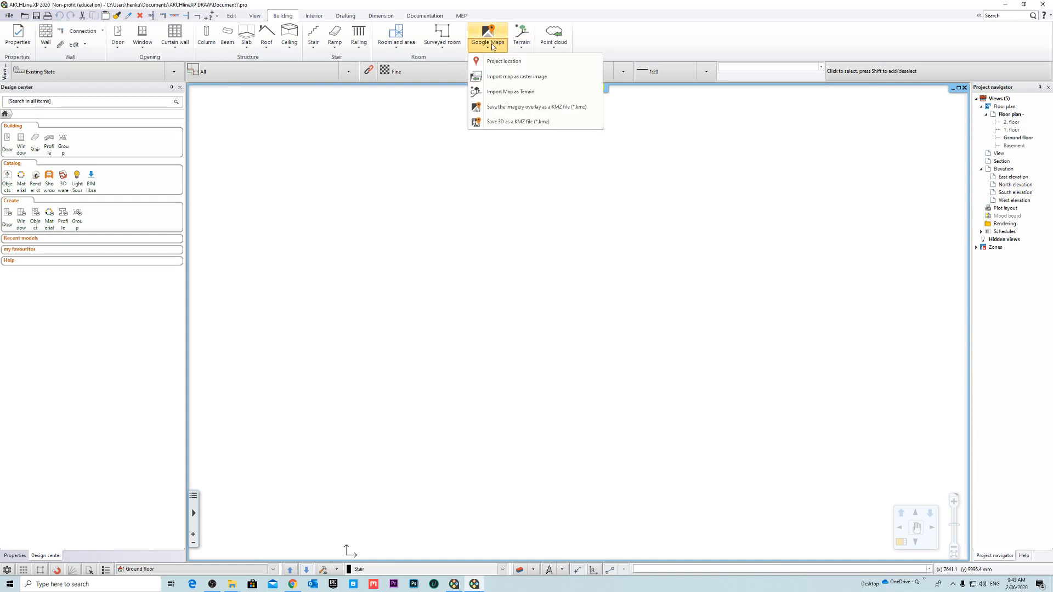
left_click(537, 92)
left_click(549, 276)
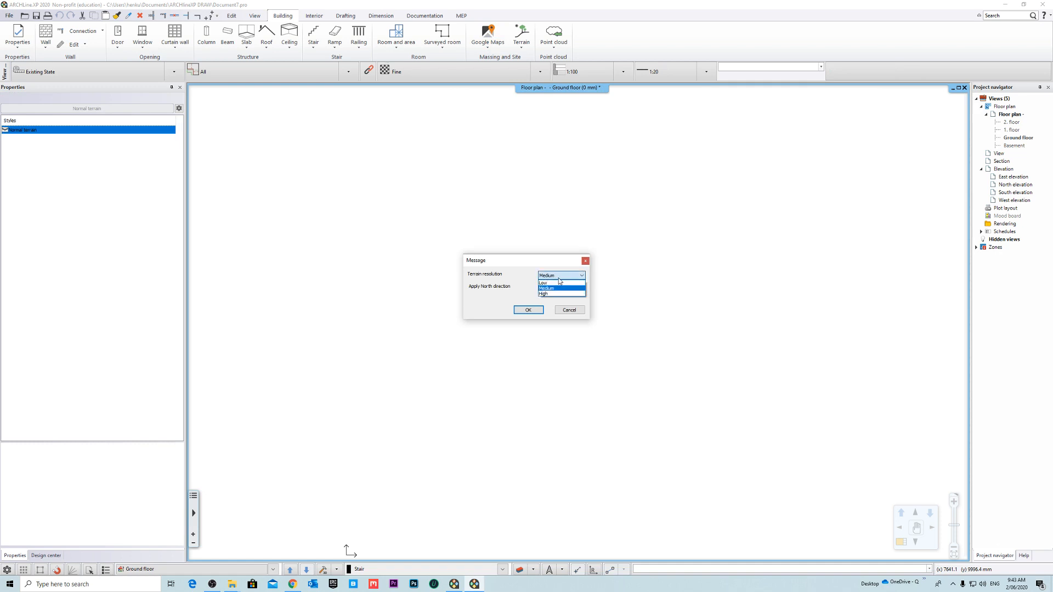
left_click(552, 294)
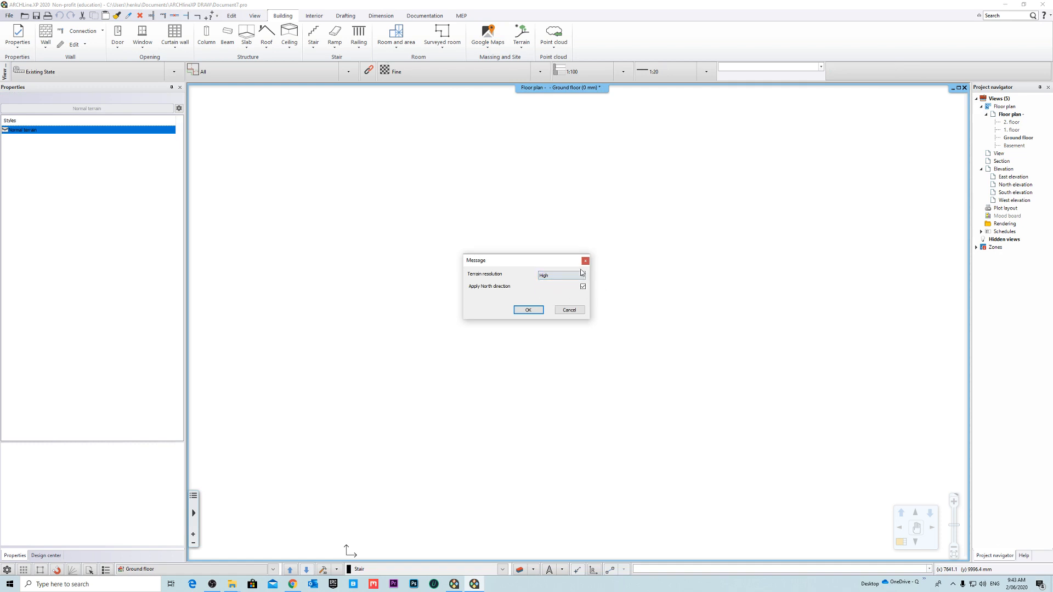
left_click(528, 311)
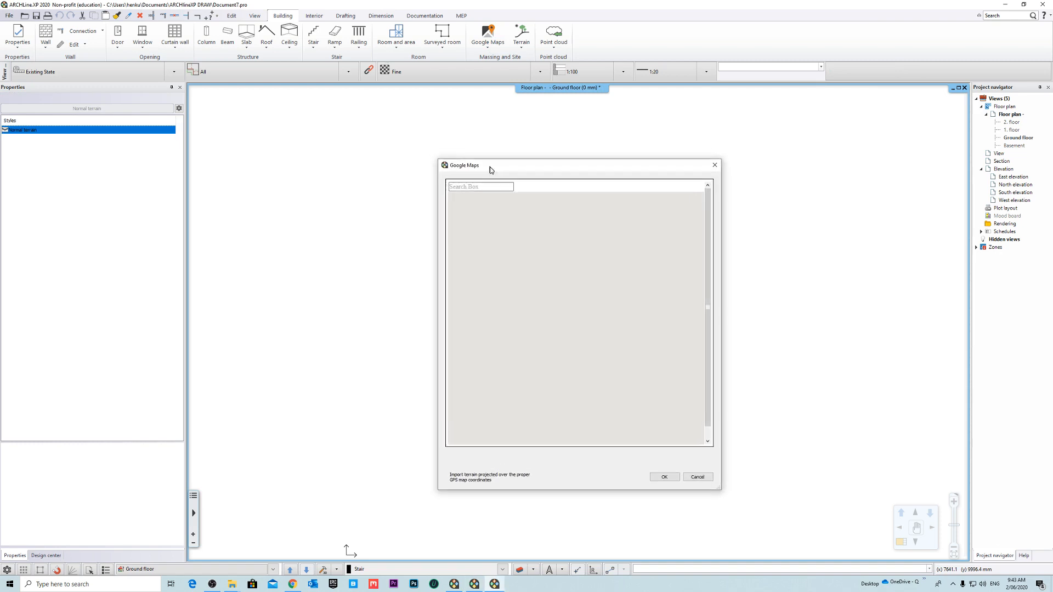
- Move the import map from central Brisbane to the suburb of Inala
left_click_drag(592, 273, 485, 367)
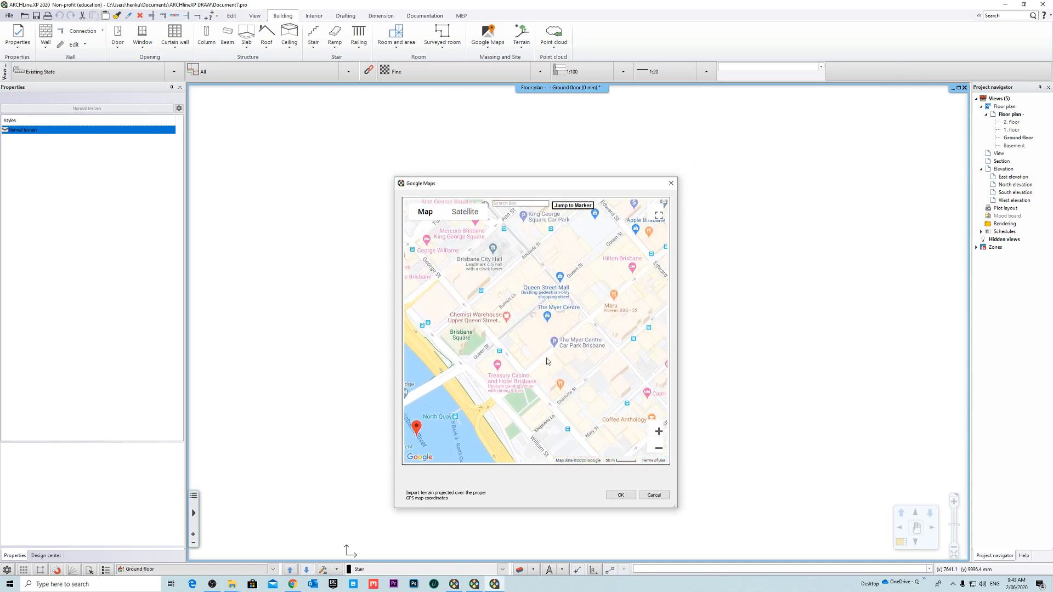
left_click(658, 448)
scroll(569, 337, "down", 2)
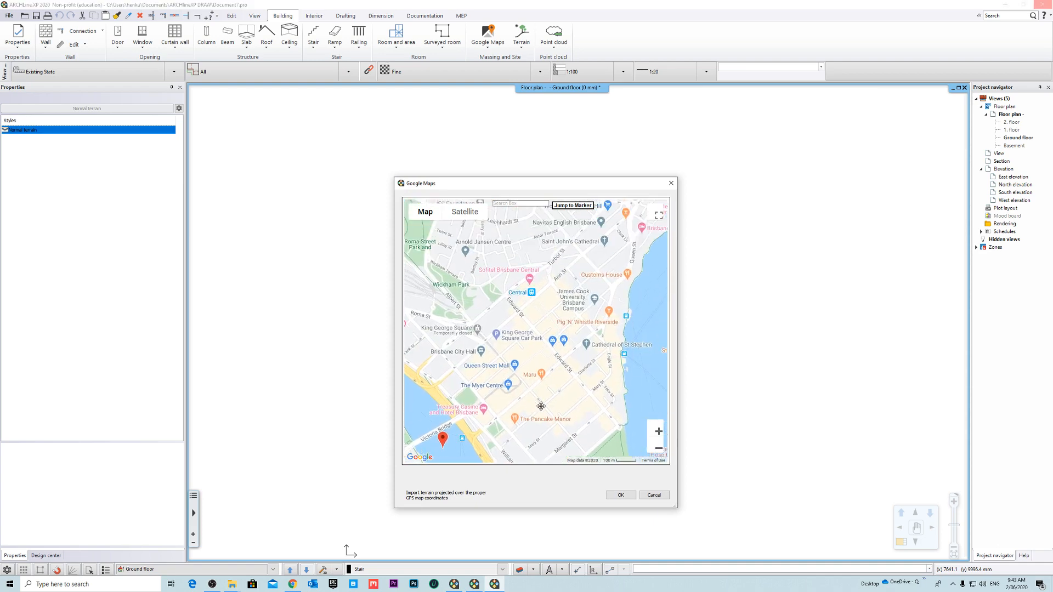
left_click(657, 448)
left_click(658, 449)
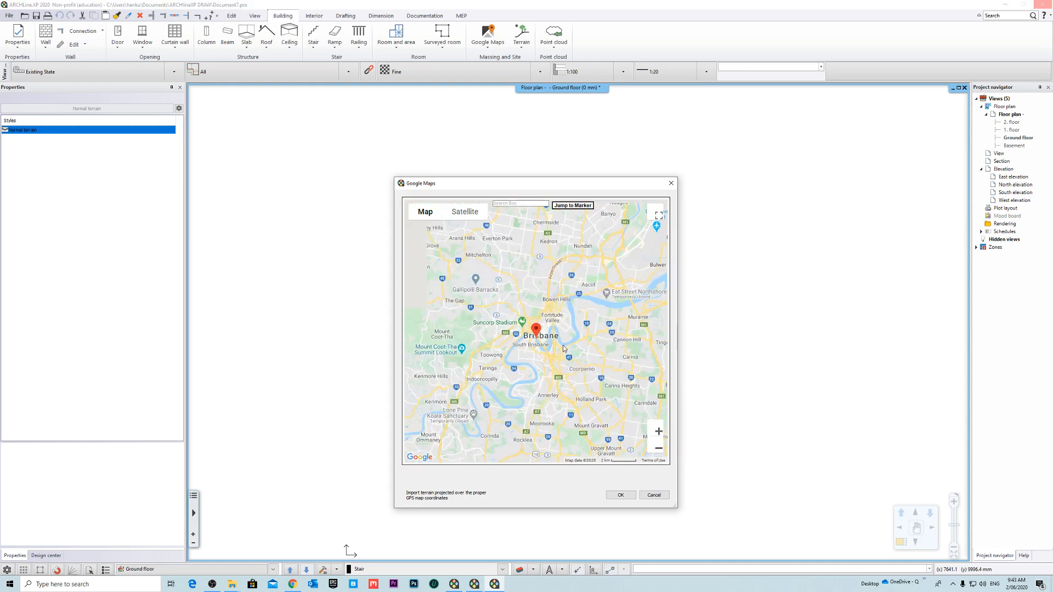
left_click_drag(541, 387, 616, 305)
mouse_move(568, 369)
left_mouse_down()
mouse_move(572, 320)
mouse_move(523, 363)
mouse_move(532, 359)
left_mouse_up()
left_click(658, 432)
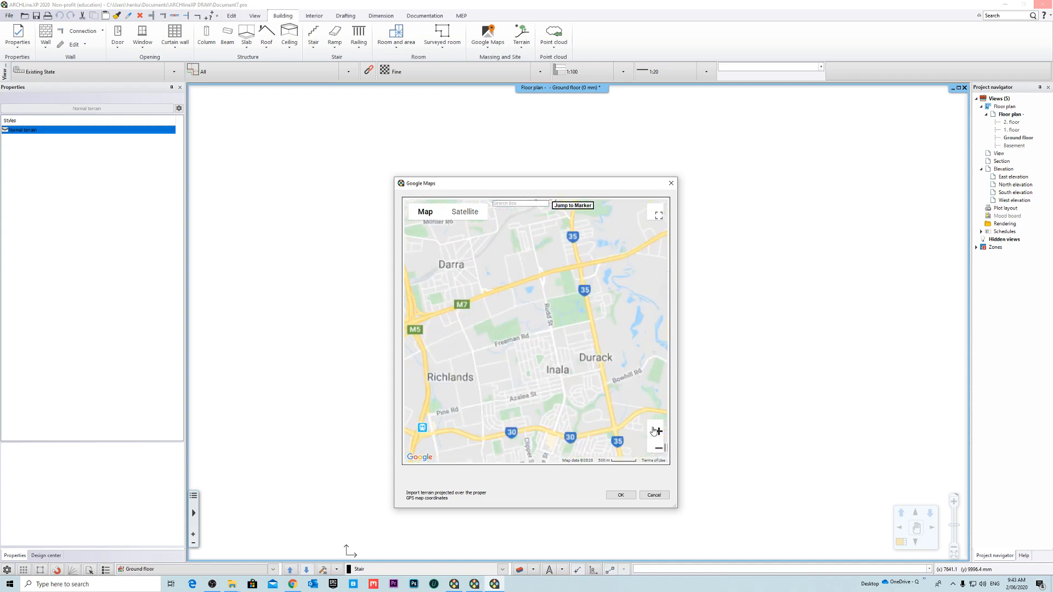
- Frame the map closely on the corner of Cassia St and Yulan St and import that area as terrain
left_click(658, 431)
left_click(658, 431)
left_click_drag(546, 289, 534, 277)
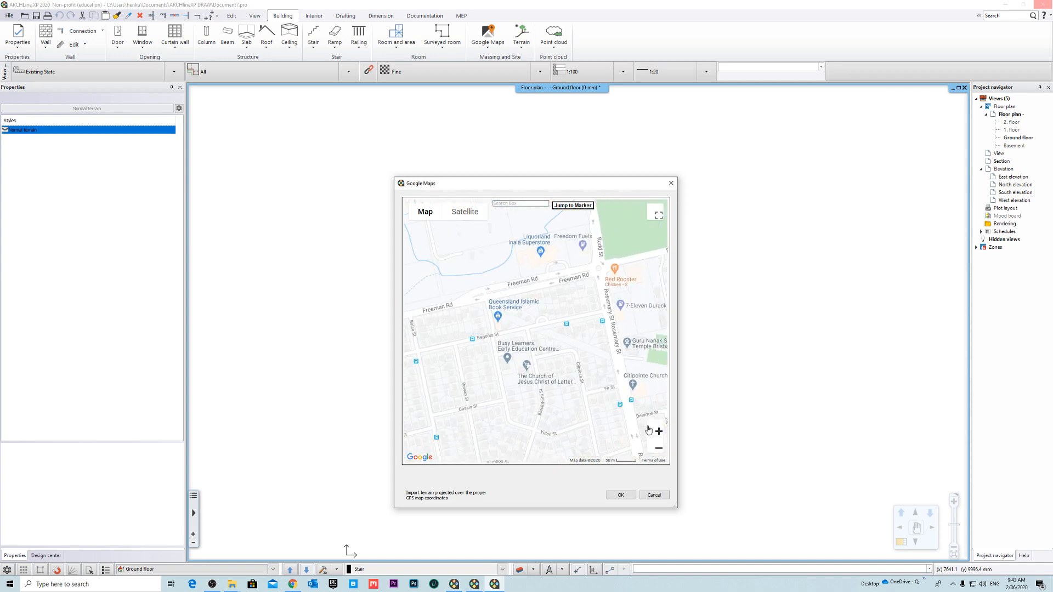
left_click(657, 432)
left_click(658, 432)
left_click(658, 431)
left_click_drag(516, 321, 643, 298)
left_click_drag(522, 345, 688, 286)
left_click_drag(594, 308, 685, 302)
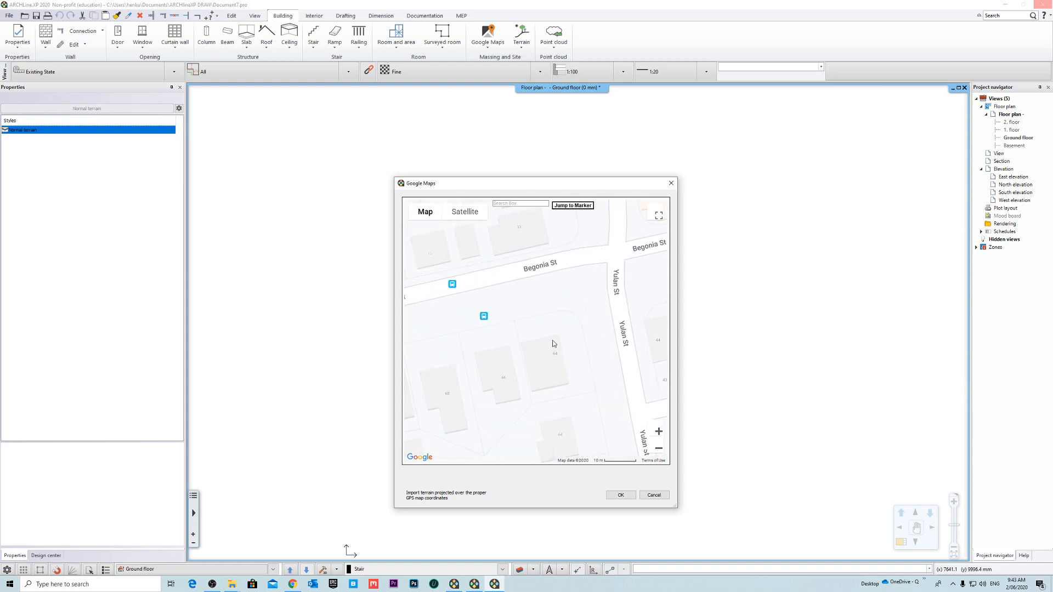
left_click_drag(551, 339, 541, 287)
left_click_drag(585, 405, 574, 285)
left_click_drag(563, 396, 564, 461)
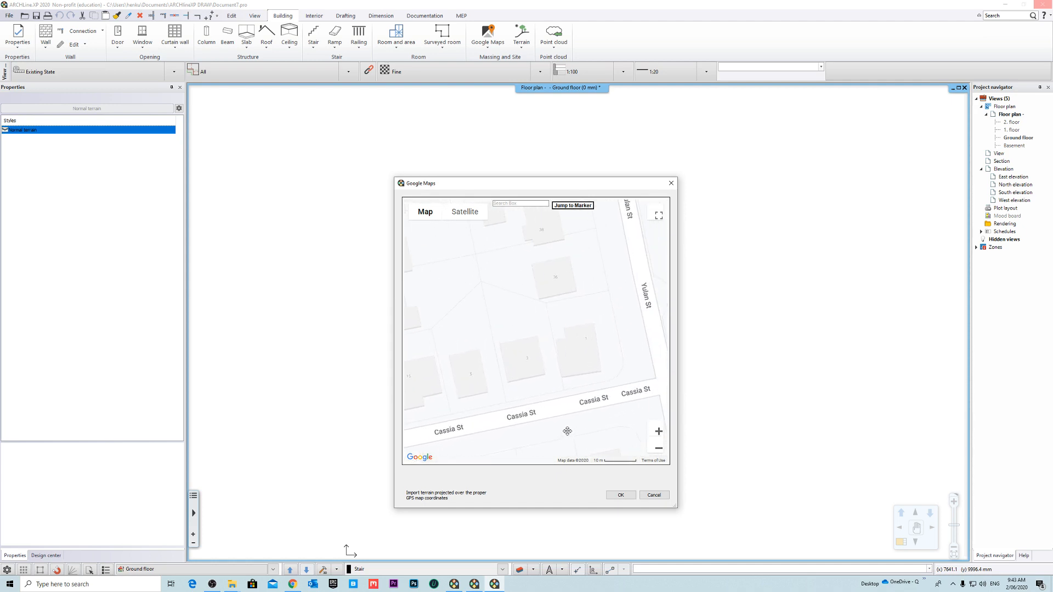
mouse_move(591, 374)
left_mouse_down()
mouse_move(552, 364)
mouse_move(566, 353)
mouse_move(582, 361)
left_mouse_up()
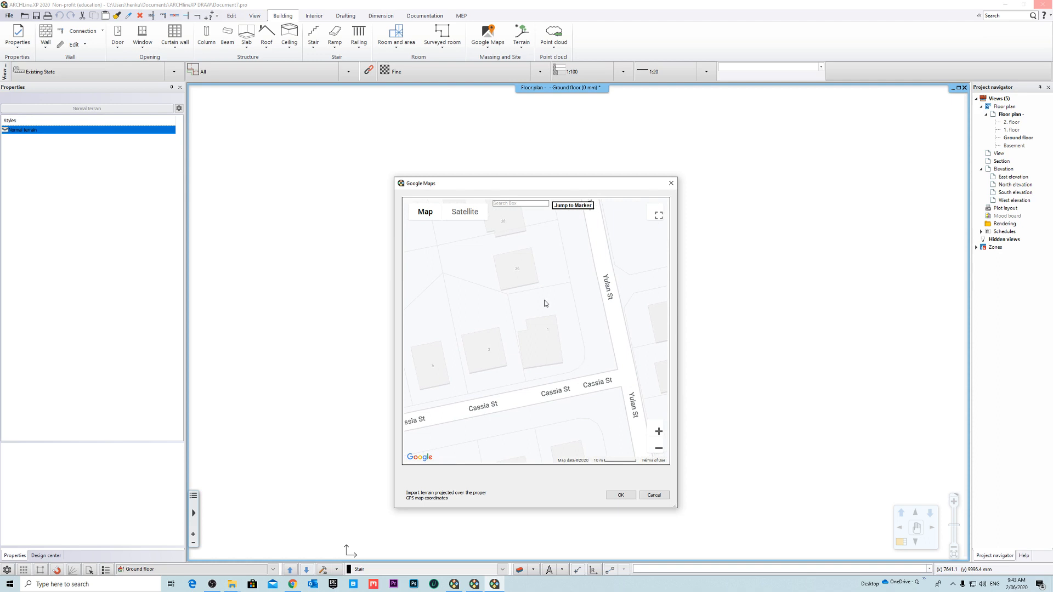
left_click(621, 495)
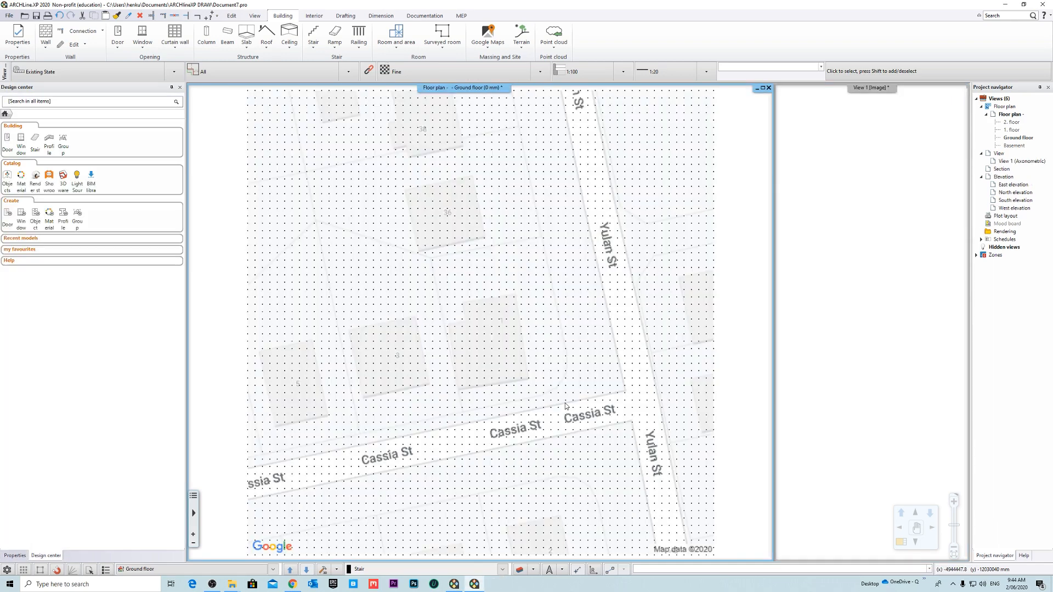
- Magnify the View 1 3D view so it replaces the floor plan as the main view
scroll(498, 318, "down", 2)
left_click(557, 332)
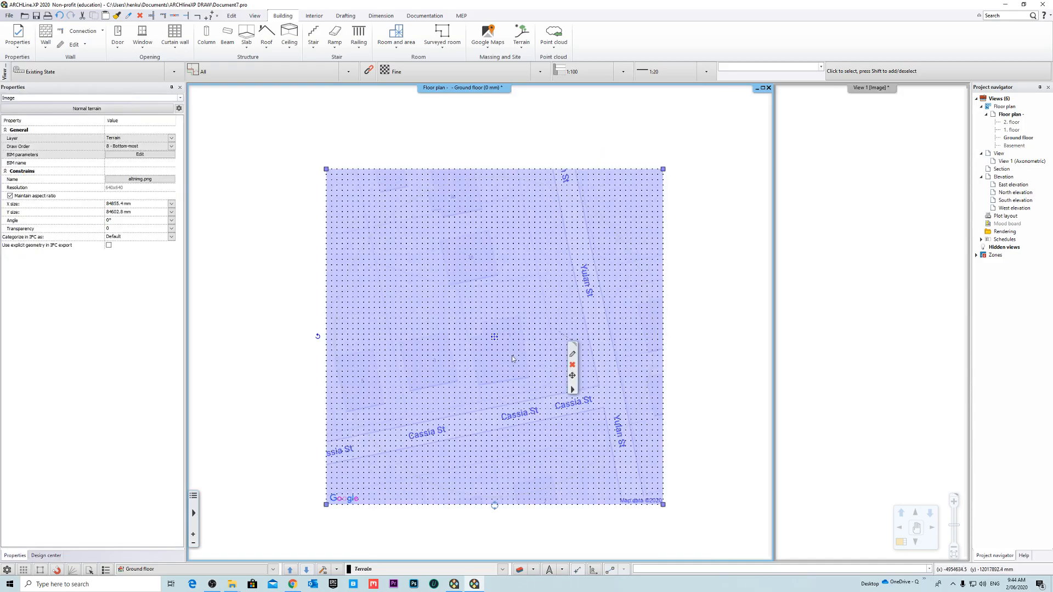
scroll(513, 358, "down", 3)
left_click(889, 149)
right_click(865, 88)
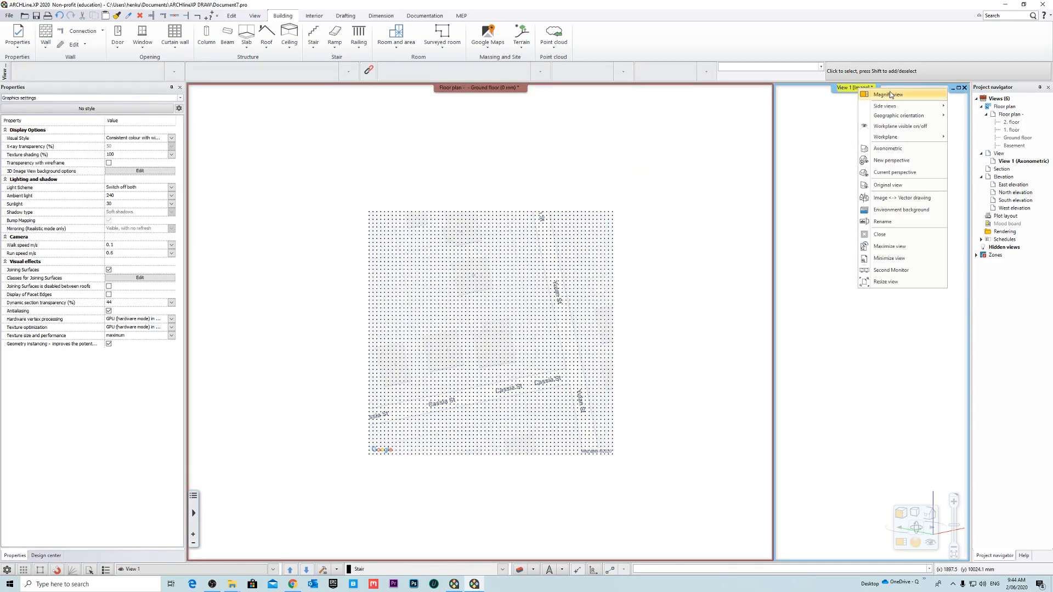
left_click(889, 94)
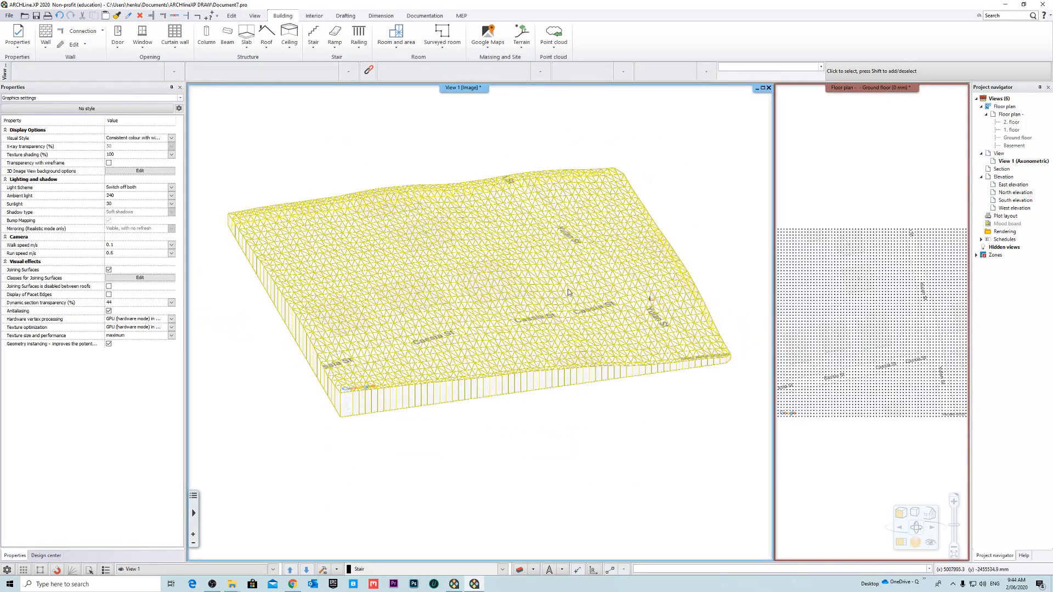
- Inspect the imported terrain mesh in 3D around the Cassia St and Yulan St corner
scroll(568, 293, "up", 5)
middle_click_drag(595, 342, 553, 365)
scroll(593, 341, "down", 2)
scroll(565, 366, "up", 6)
scroll(553, 366, "down", 4)
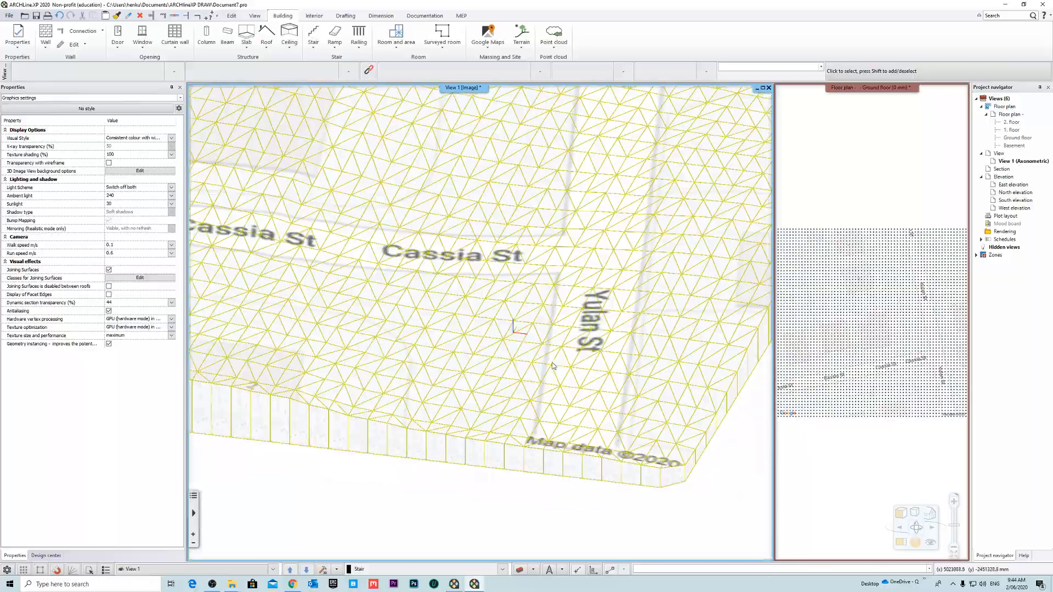
- Examine the slope and edges of the whole terrain mesh in 3D from several angles
scroll(521, 340, "down", 5)
middle_click_drag(497, 324, 549, 351)
scroll(560, 350, "up", 5)
middle_click_drag(629, 469, 584, 384)
scroll(585, 384, "down", 4)
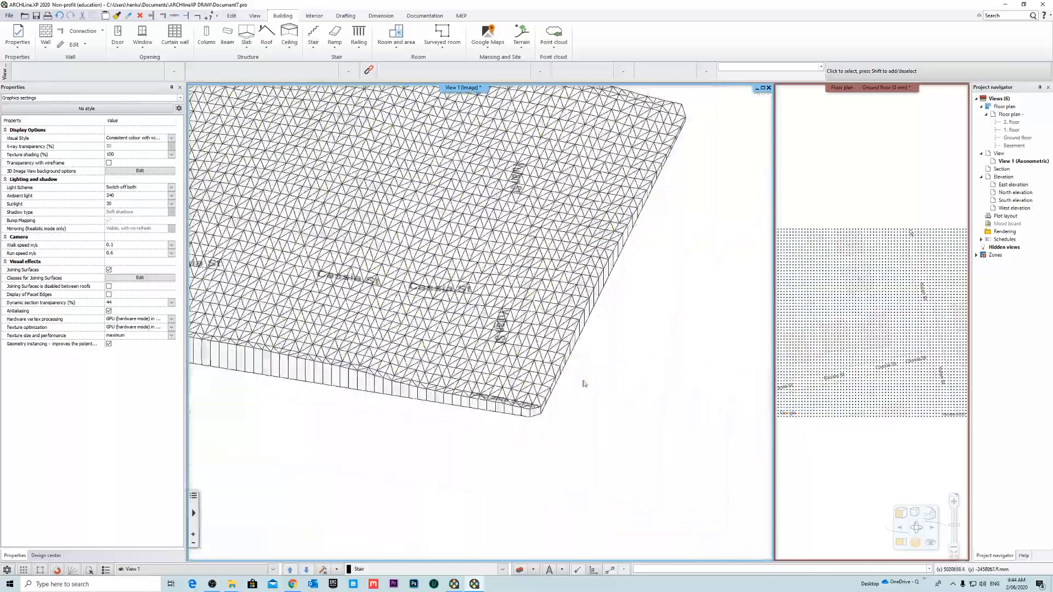
scroll(584, 384, "down", 3)
scroll(583, 367, "up", 6)
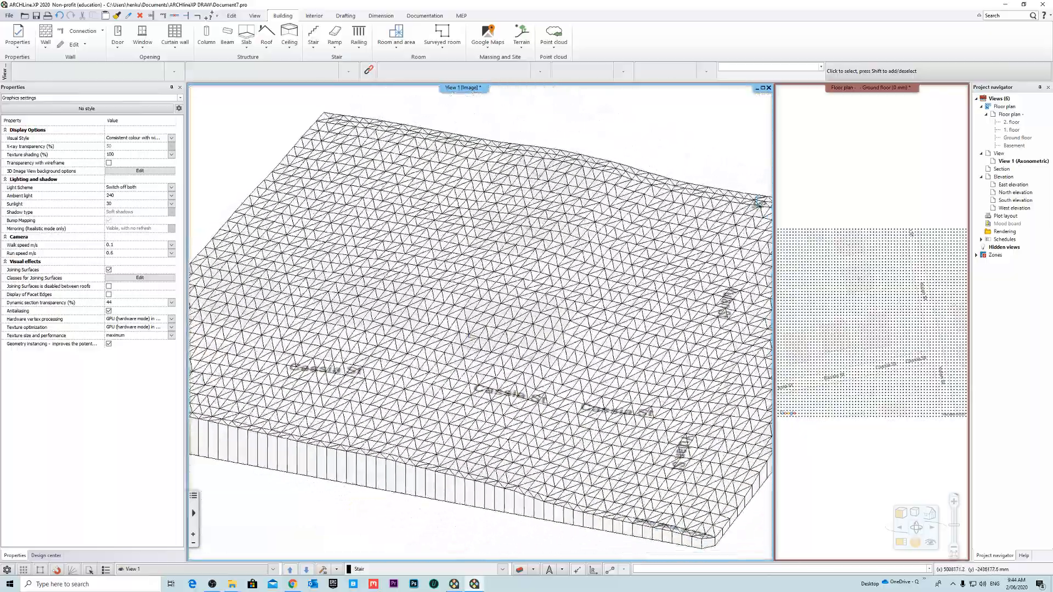
scroll(471, 336, "down", 2)
middle_click_drag(471, 333, 536, 349)
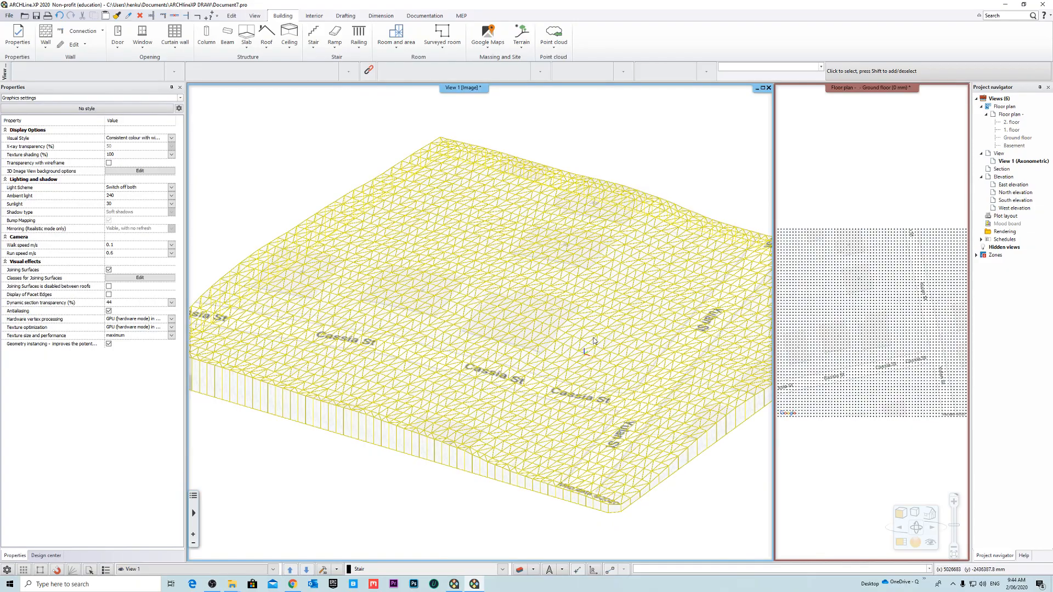
left_click(878, 288)
left_click(671, 153)
mouse_move(518, 294)
middle_mouse_down()
mouse_move(549, 280)
mouse_move(519, 280)
middle_mouse_up()
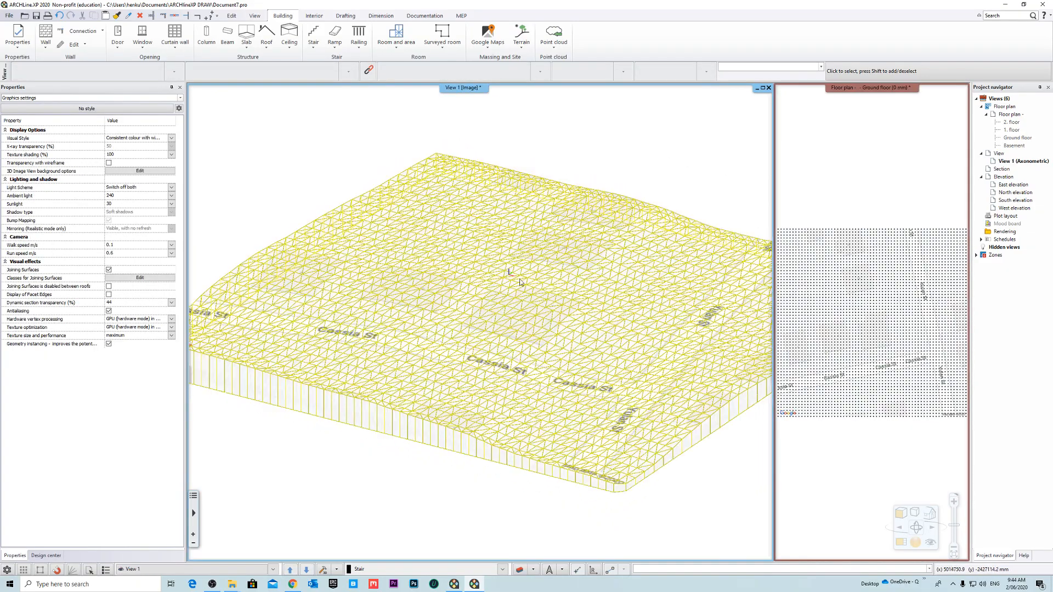
- Change the terrain's 3D representation from triangles to contours
scroll(453, 343, "up", 1)
middle_click_drag(454, 339, 437, 307)
left_click(436, 307)
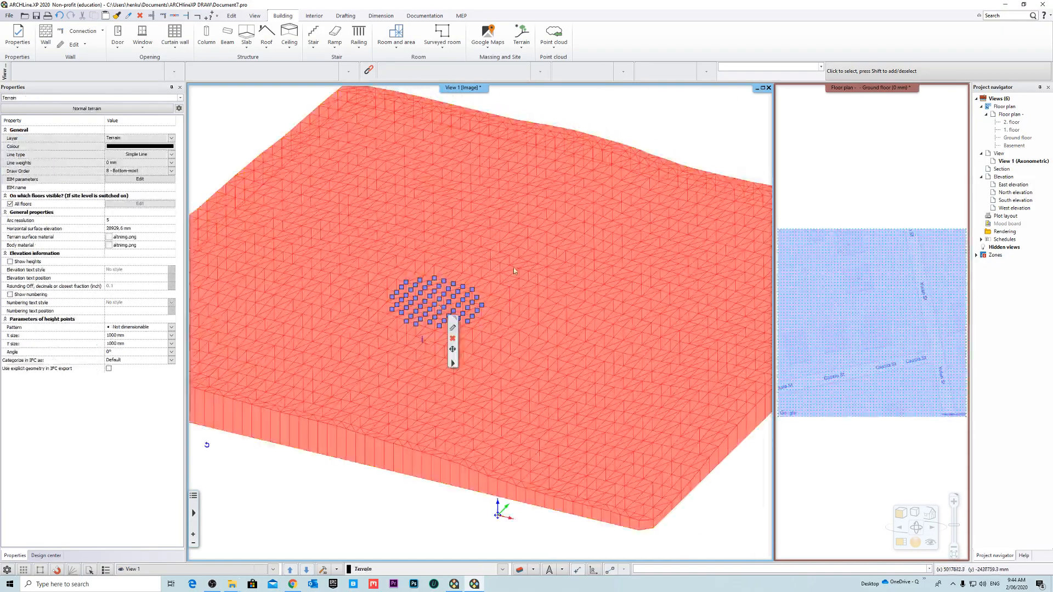
middle_click_drag(499, 258, 491, 258)
right_click(492, 257)
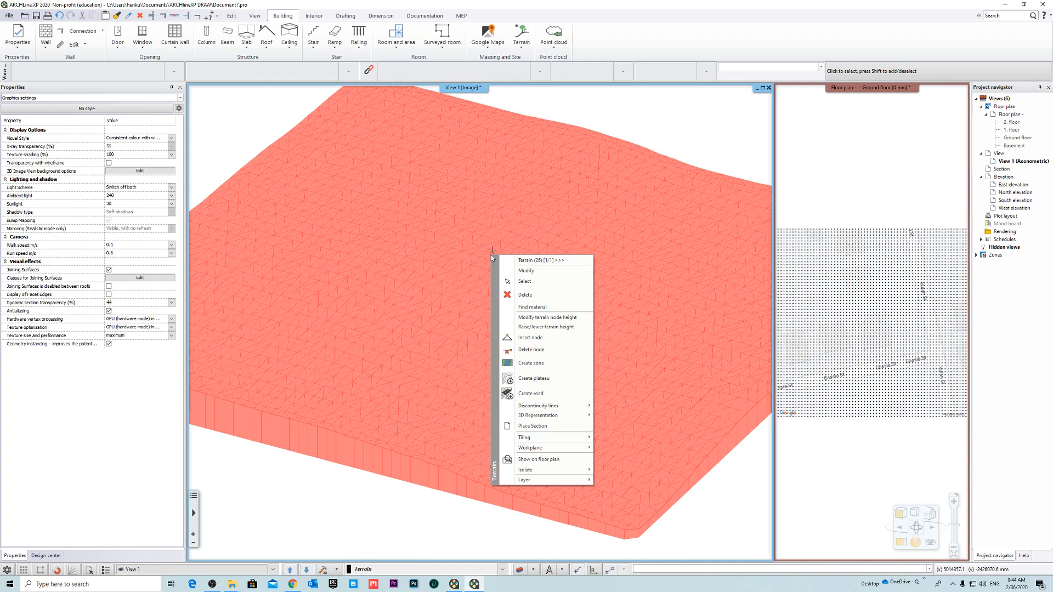
mouse_move(555, 421)
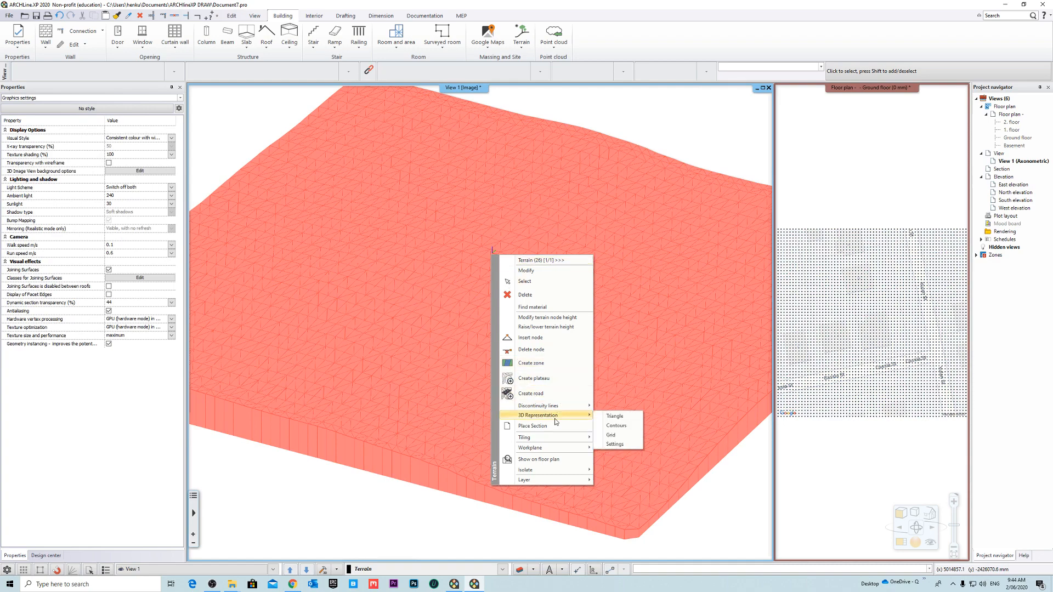
left_click(616, 426)
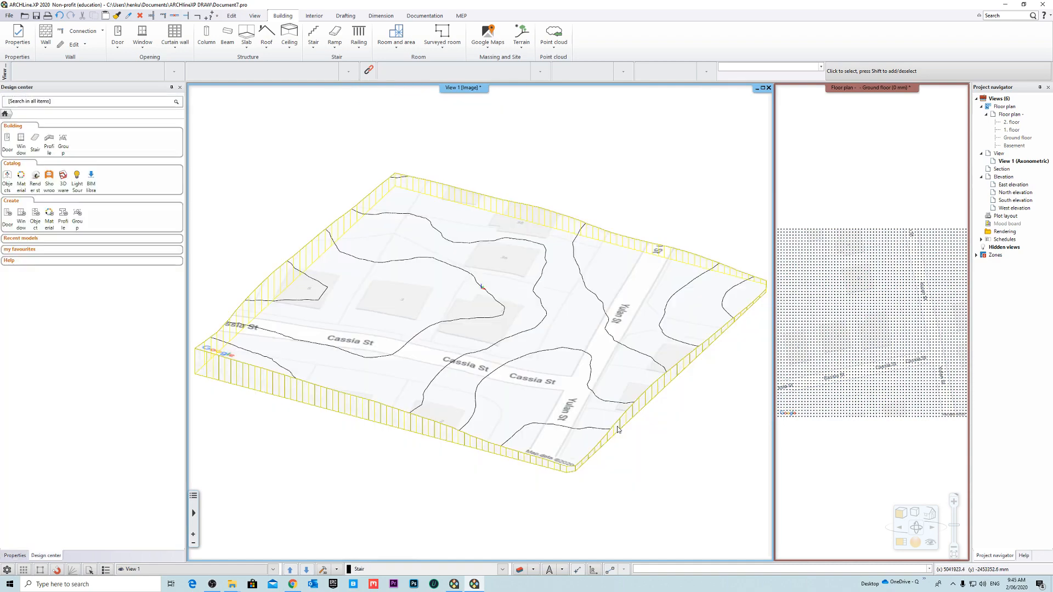
mouse_move(636, 438)
middle_mouse_down()
mouse_move(641, 391)
mouse_move(630, 425)
middle_mouse_up()
scroll(502, 373, "up", 5)
middle_click_drag(507, 379, 483, 387)
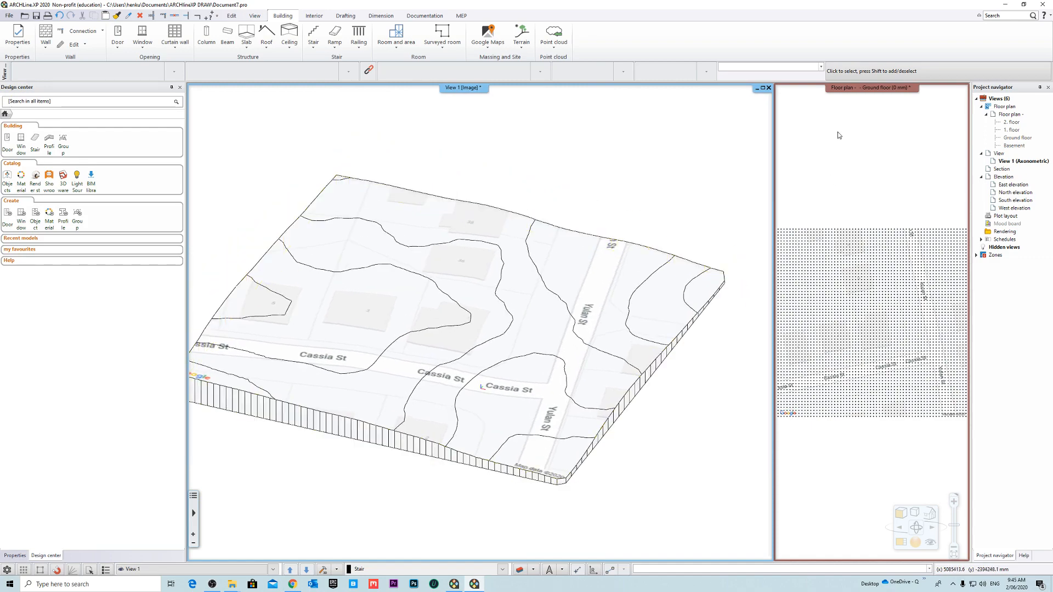
- Magnify the ground floor plan so it replaces View 1 as the main view, with the whole terrain framed
left_click(871, 88)
left_click(875, 97)
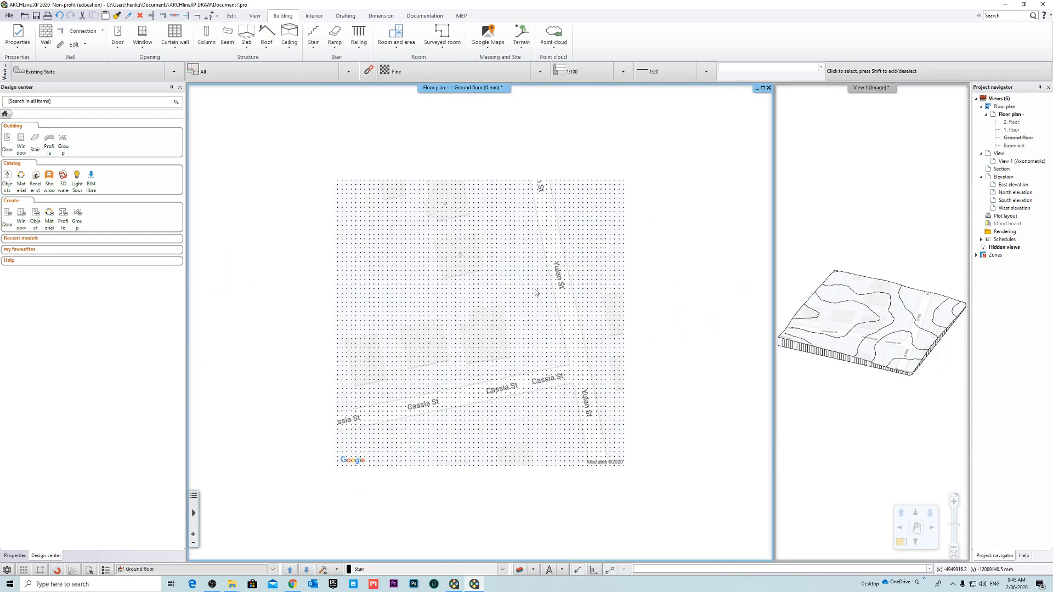
middle_click_drag(539, 185, 521, 149)
scroll(472, 322, "up", 4)
middle_click_drag(495, 315, 488, 336)
scroll(483, 325, "down", 3)
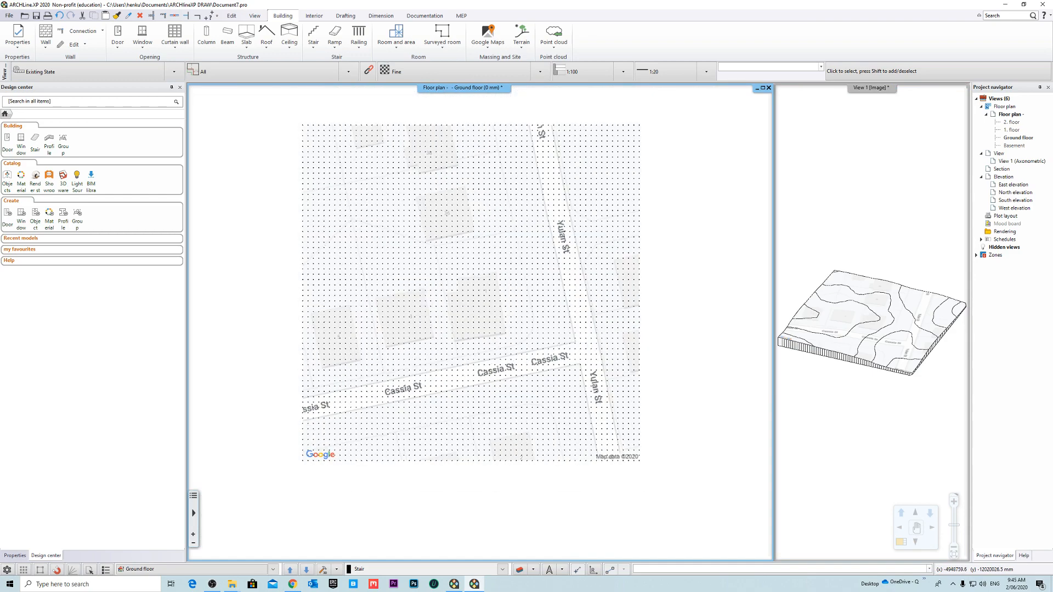
- Start generating level lines for the terrain on the floor plan with a contour interval of 500 mm
scroll(622, 236, "up", 1)
left_click(481, 336)
right_click(481, 336)
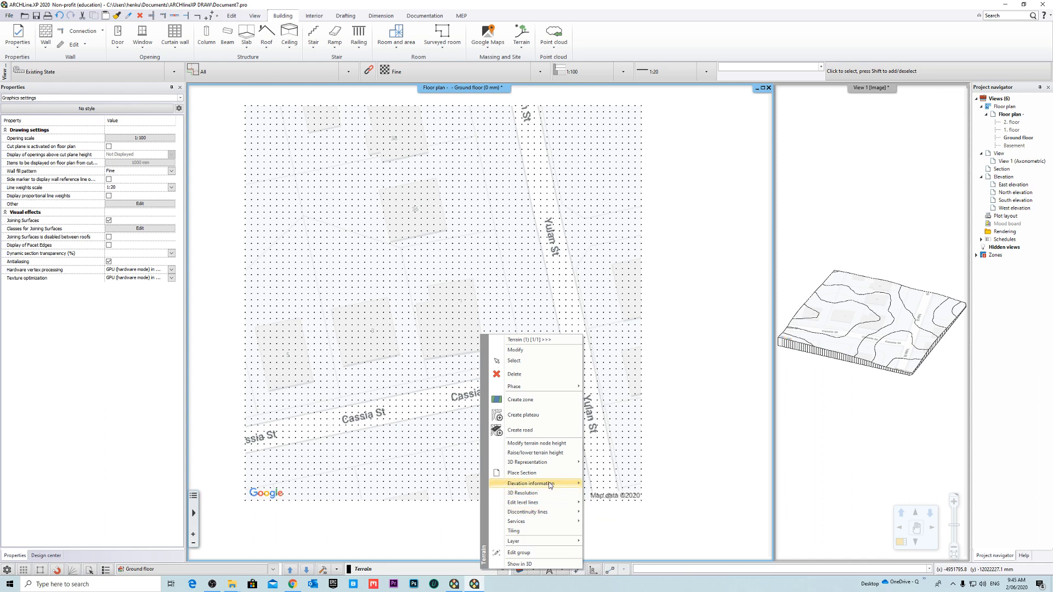
mouse_move(550, 484)
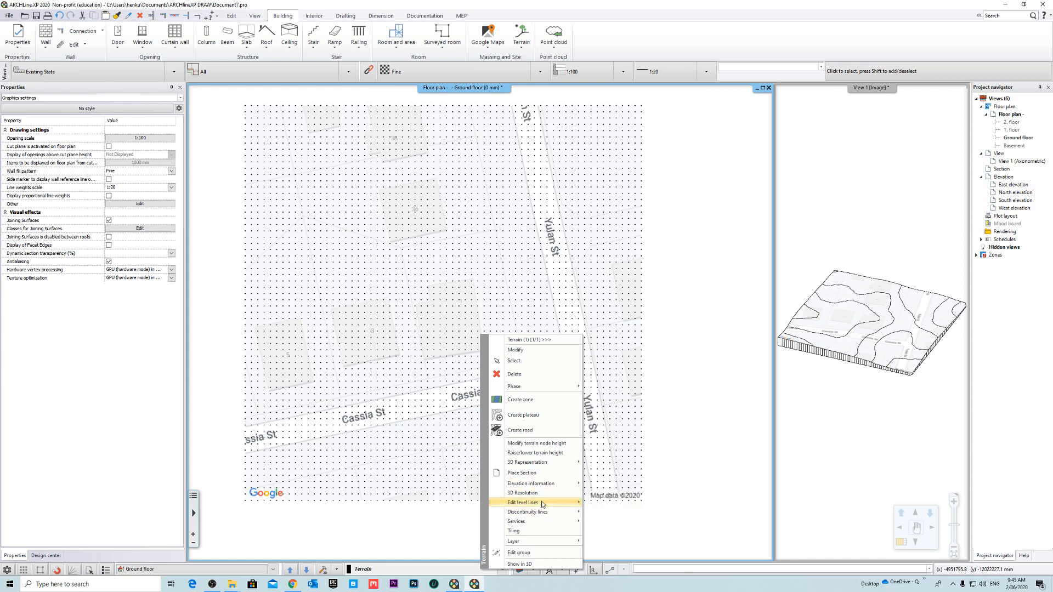
mouse_move(544, 503)
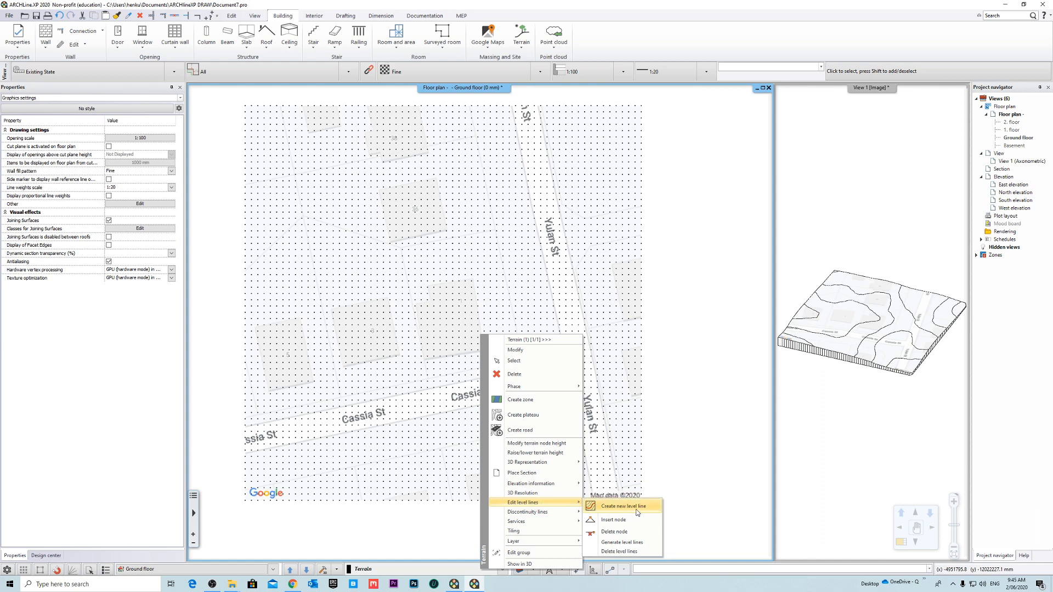
left_click(641, 543)
left_click_drag(499, 220, 503, 278)
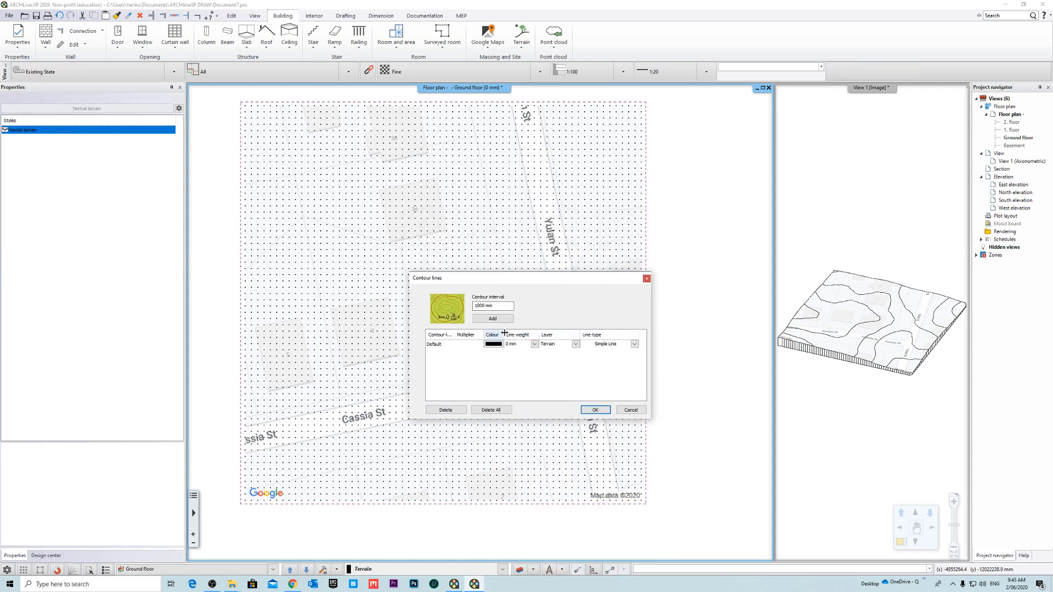
double_click(502, 308)
left_click(510, 368)
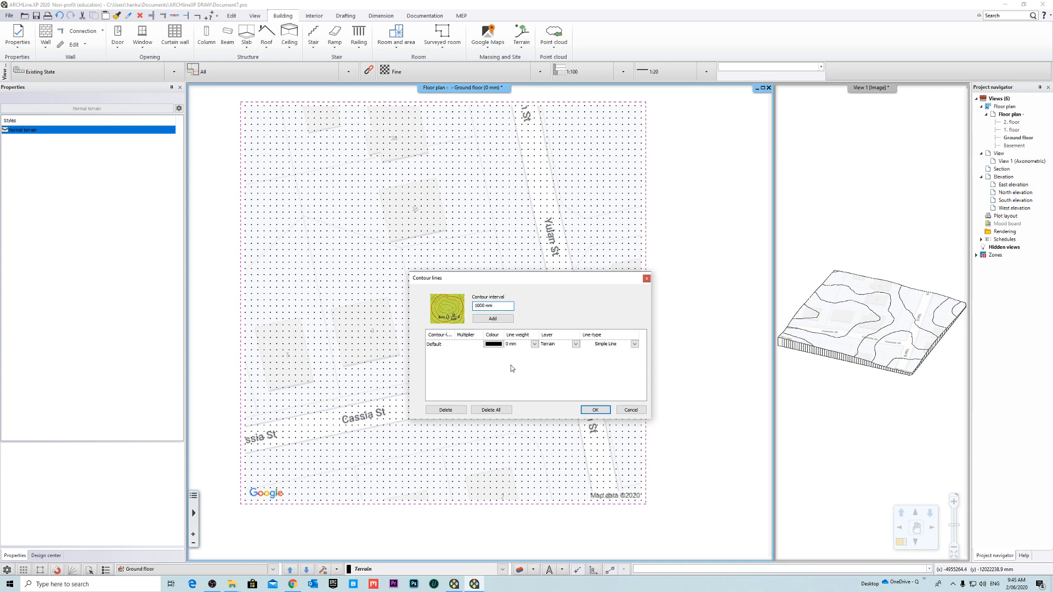
double_click(499, 307)
type("500")
- Set the default contour line's colour to light grey (Index 246) and its line type to Dashed
left_click(492, 345)
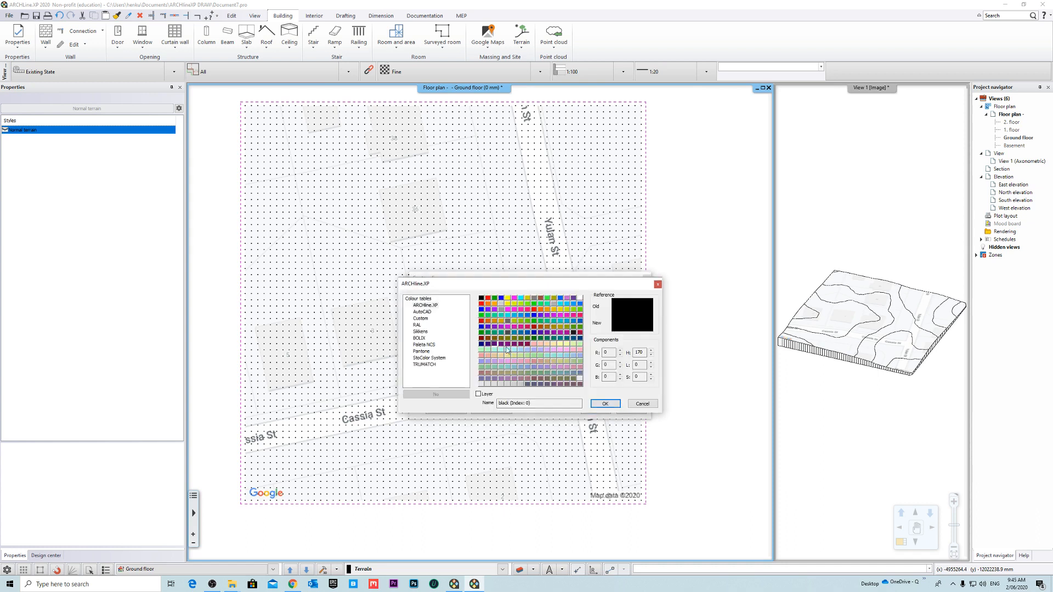
left_click(521, 385)
left_click(553, 304)
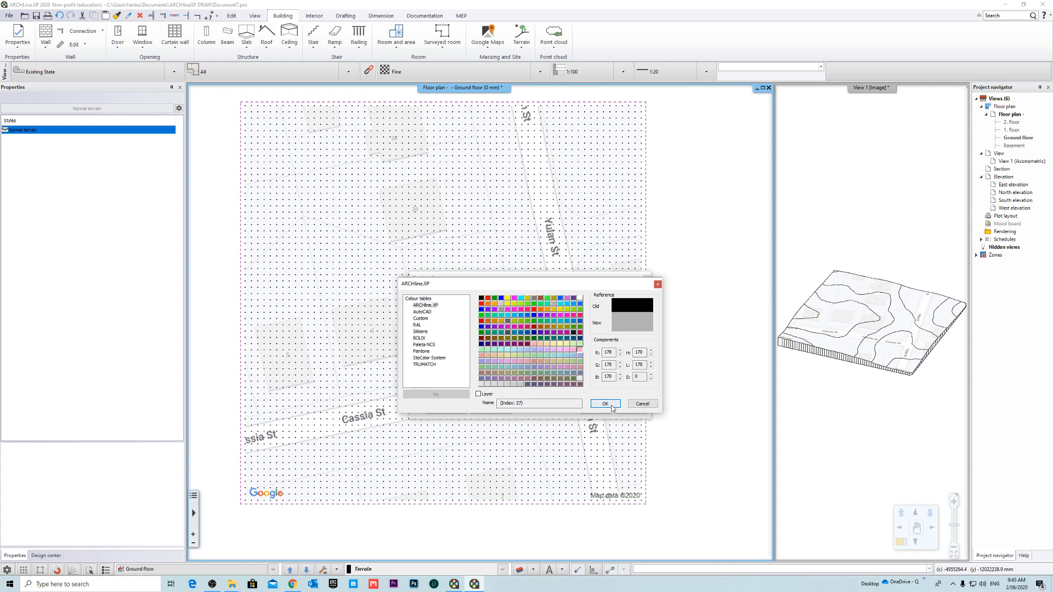
left_click(520, 385)
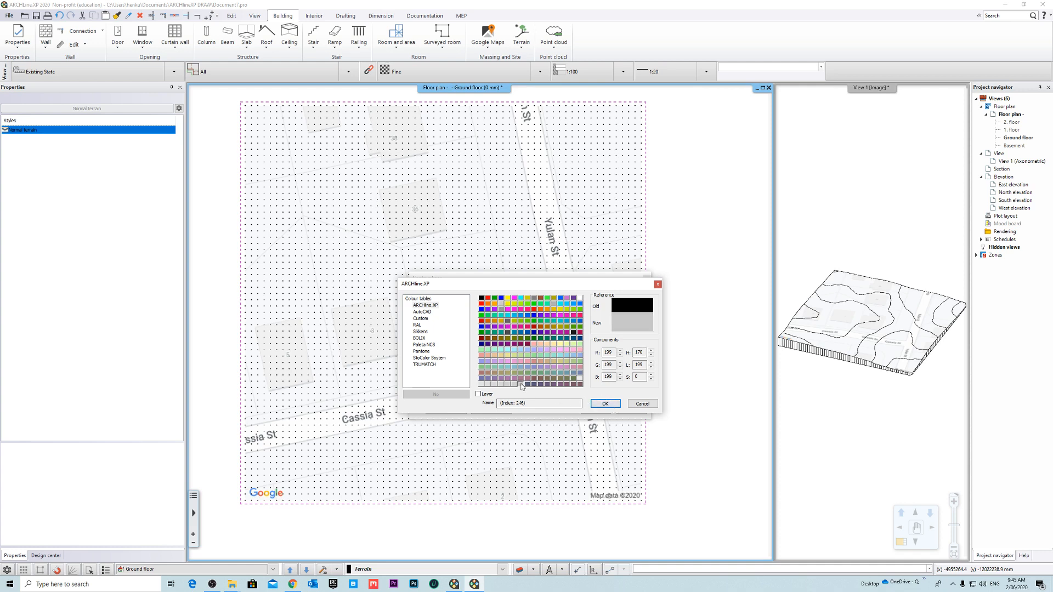
left_click(605, 404)
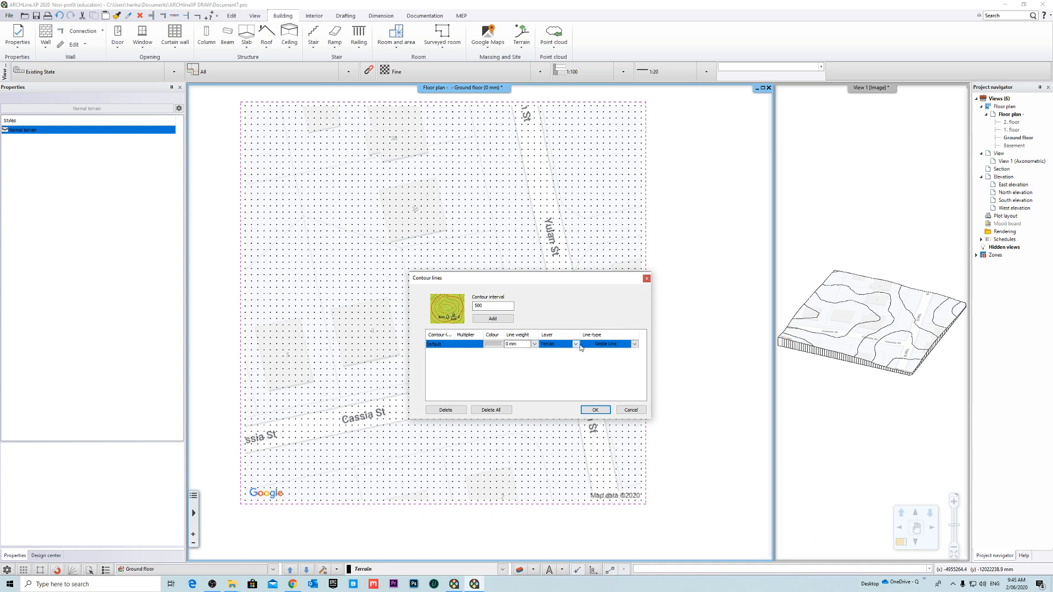
left_click(635, 344)
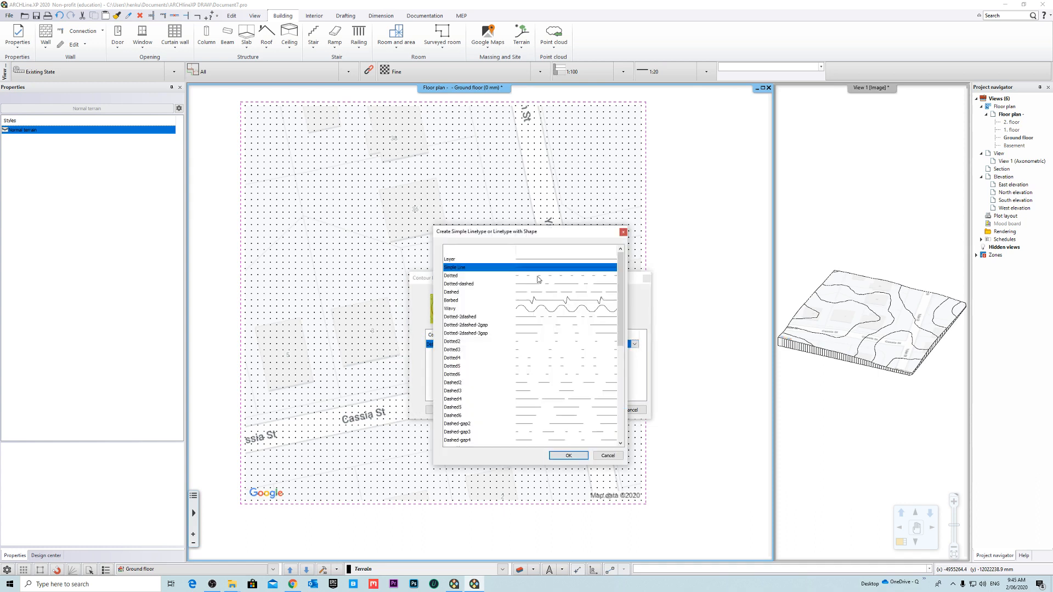
left_click(500, 294)
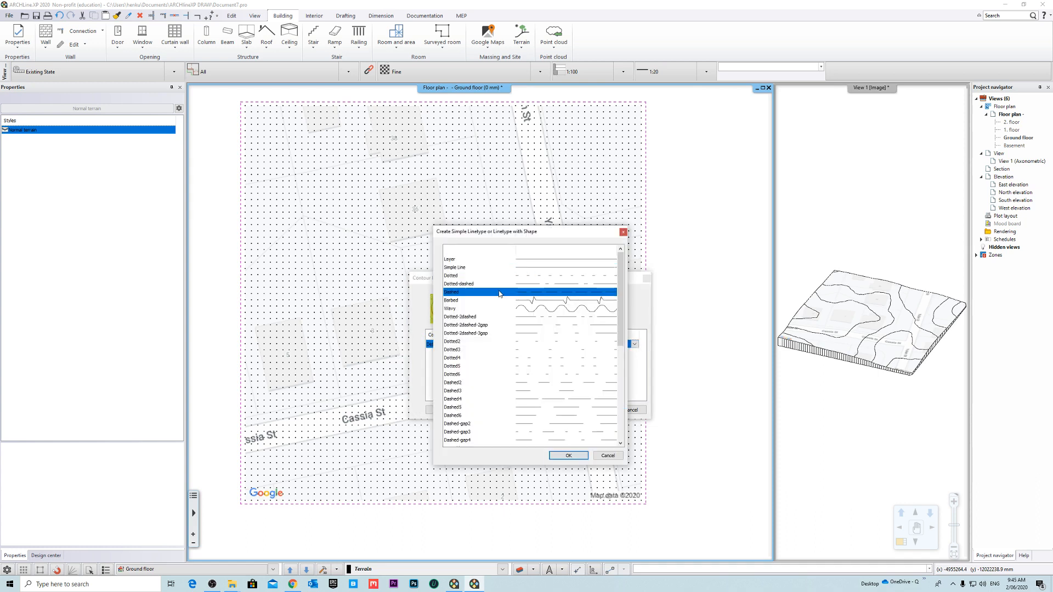
left_click(568, 455)
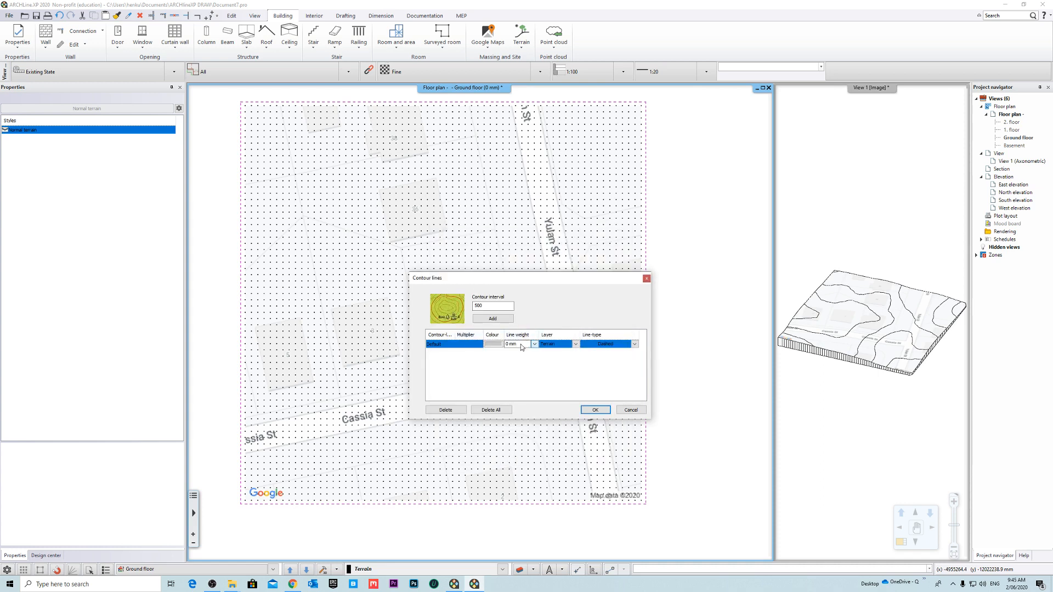
- Add seven more contour line entries with multipliers 2 to 8
left_click(495, 319)
left_click(495, 318)
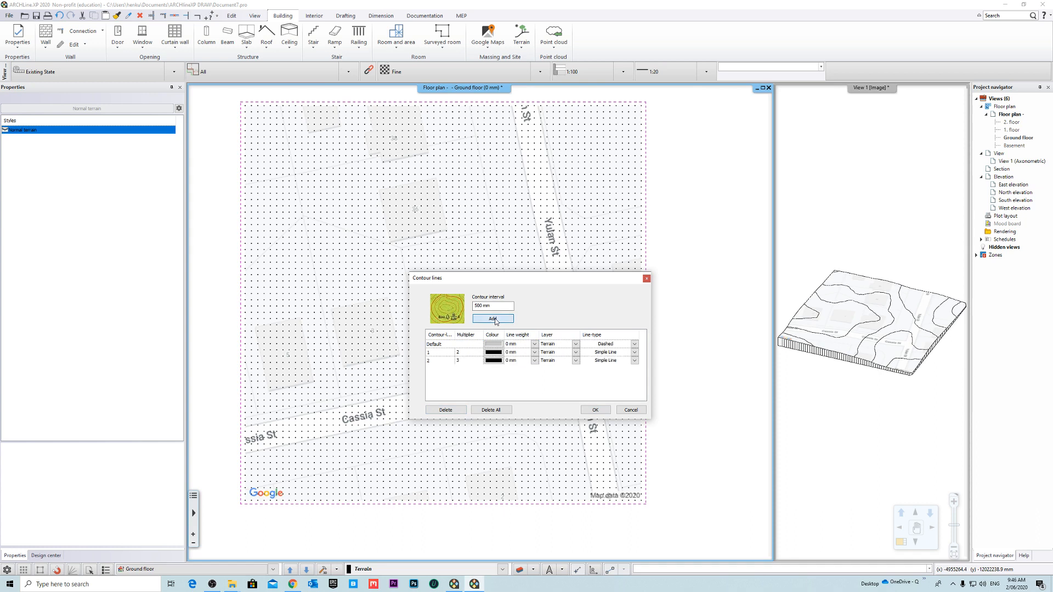
left_click(495, 319)
left_click(495, 319)
left_click(495, 318)
left_click(495, 319)
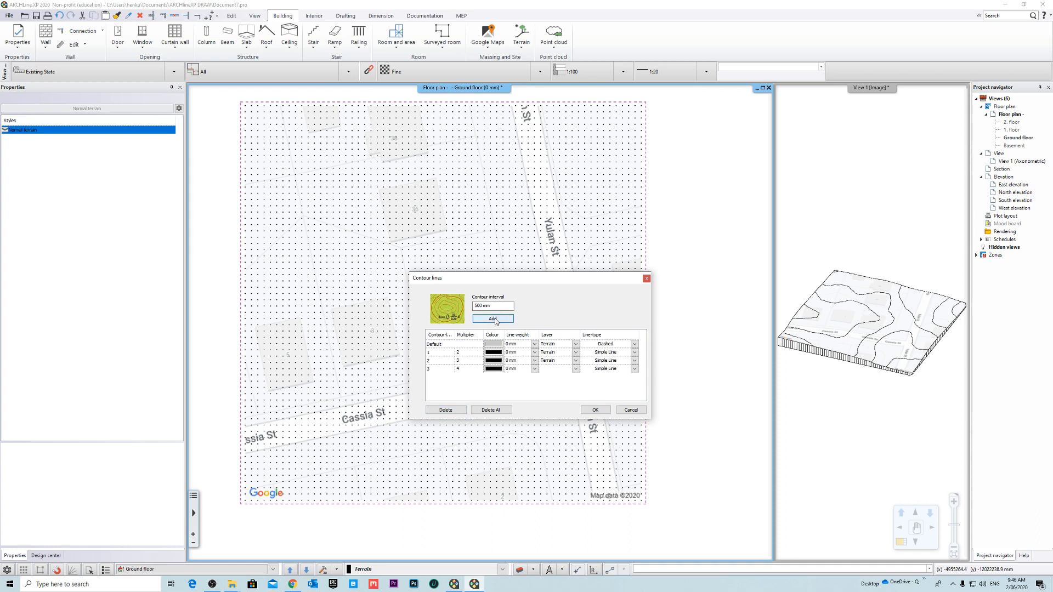
left_click(495, 318)
- Set the colour of contour lines 1 to 7 to the same light grey as the default line
left_click(493, 352)
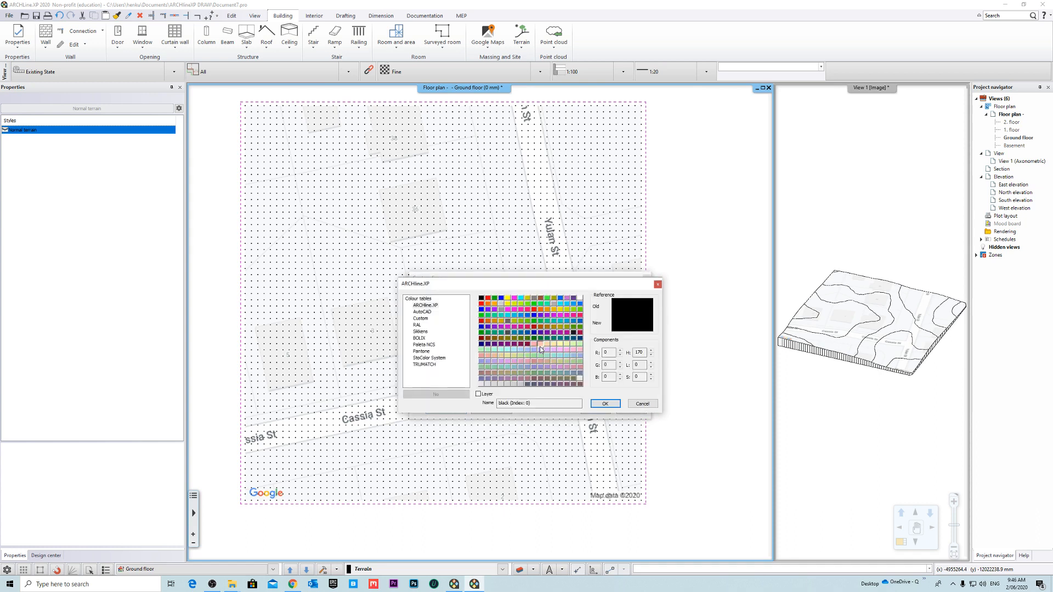
left_click(605, 403)
left_click(496, 363)
double_click(523, 386)
left_click(496, 373)
left_click(523, 386)
left_click(597, 403)
left_click(497, 377)
double_click(524, 386)
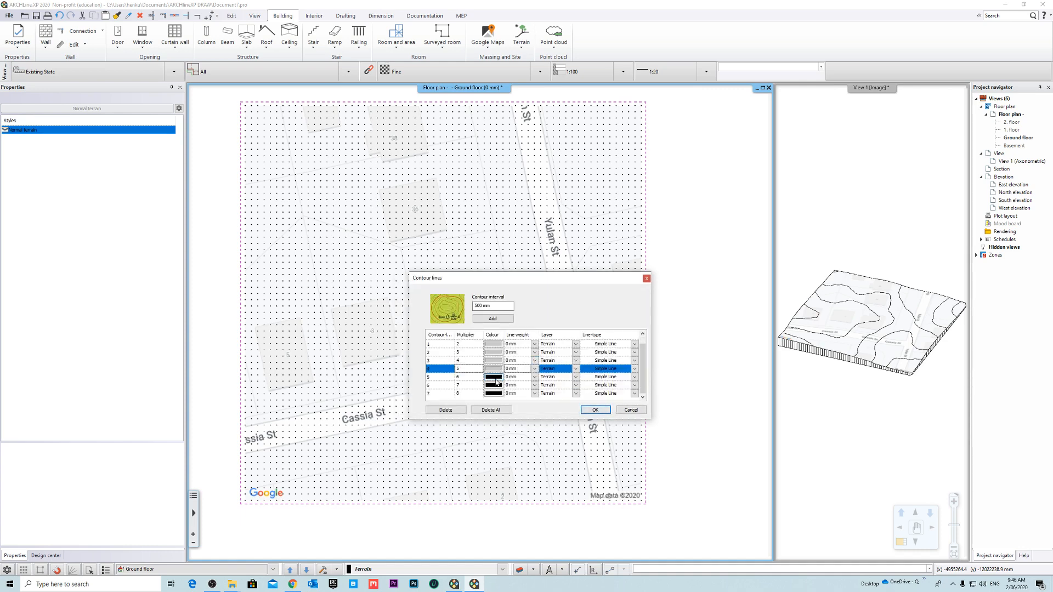
left_click(495, 377)
double_click(523, 386)
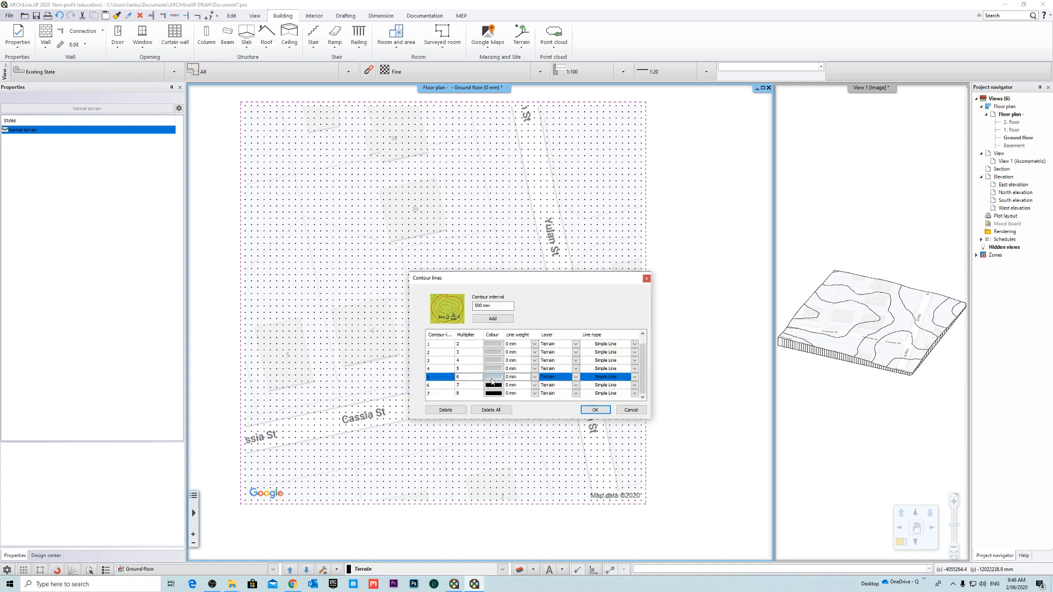
left_click(488, 388)
double_click(530, 387)
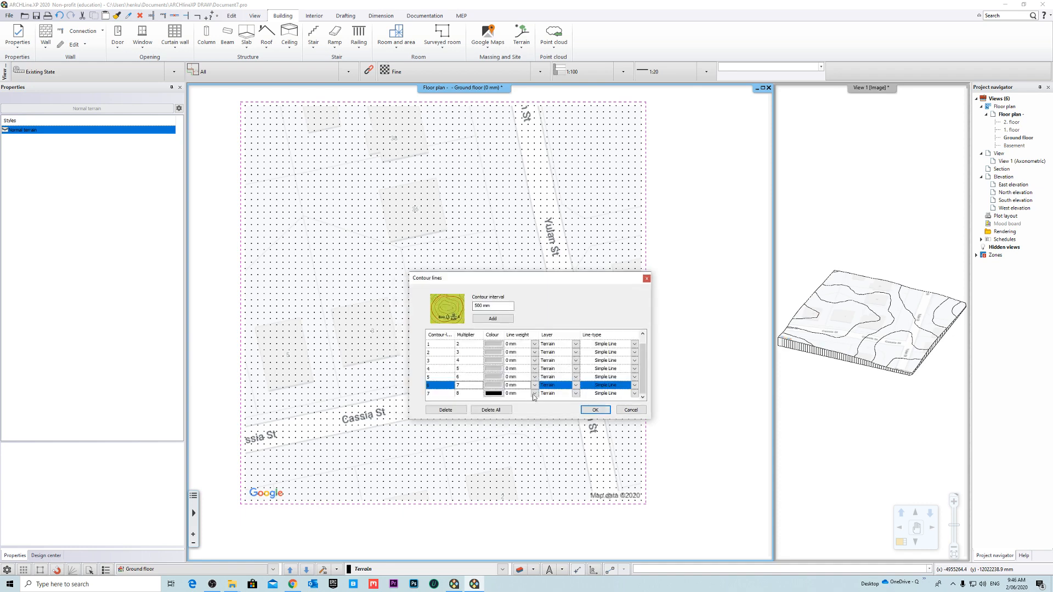
left_click(496, 396)
double_click(520, 387)
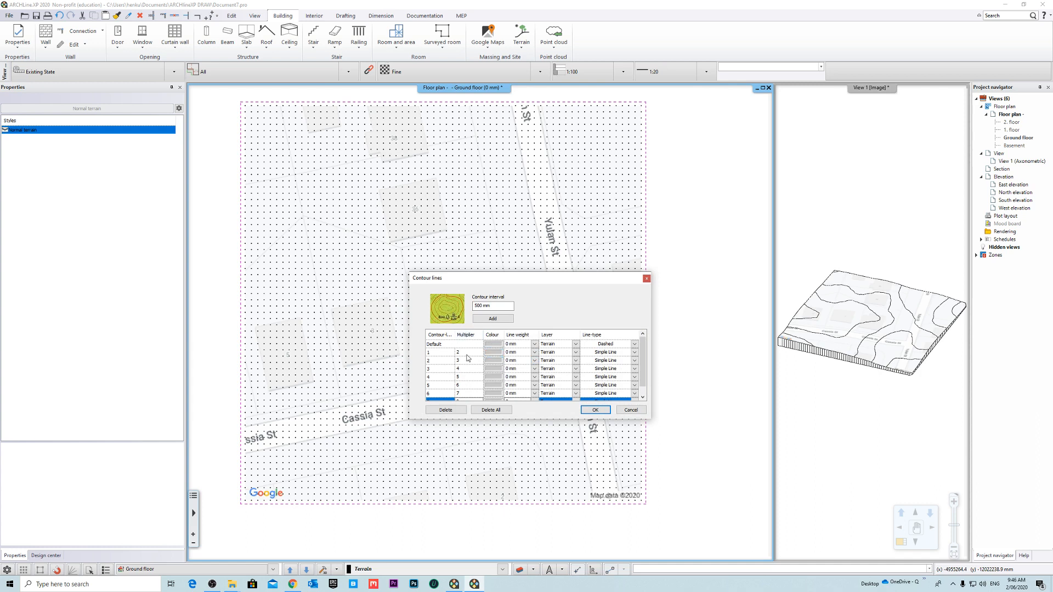
- Review the multipliers of contour lines 1 to 5
left_click(470, 378)
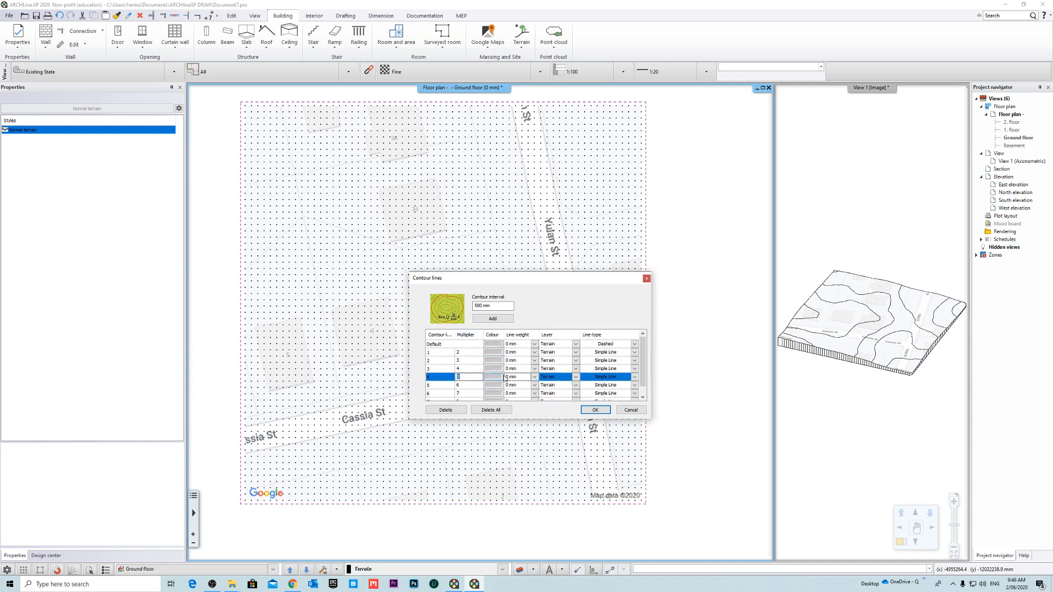
left_click(466, 352)
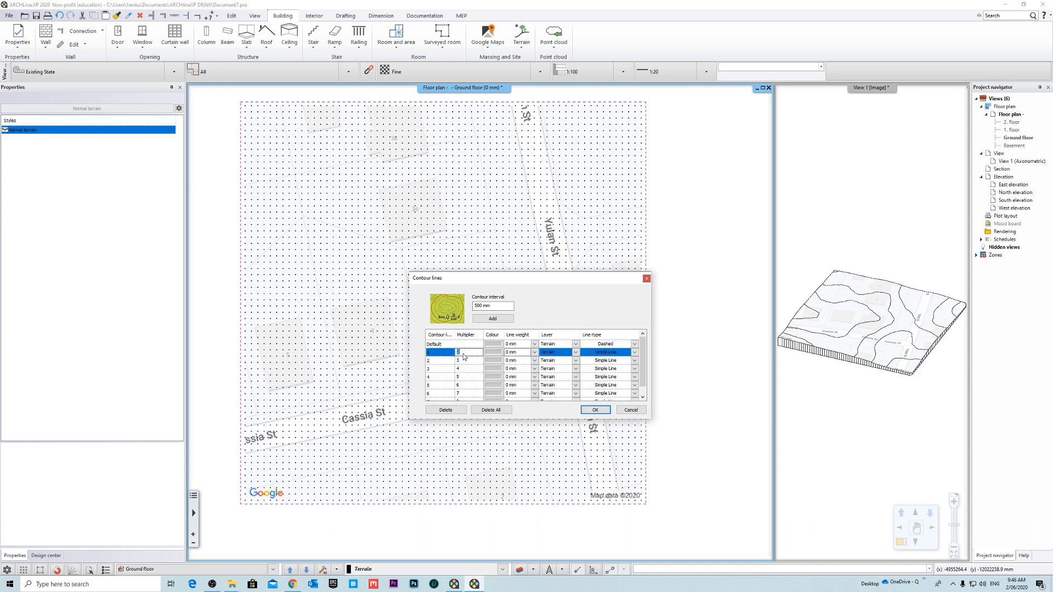
left_click(462, 361)
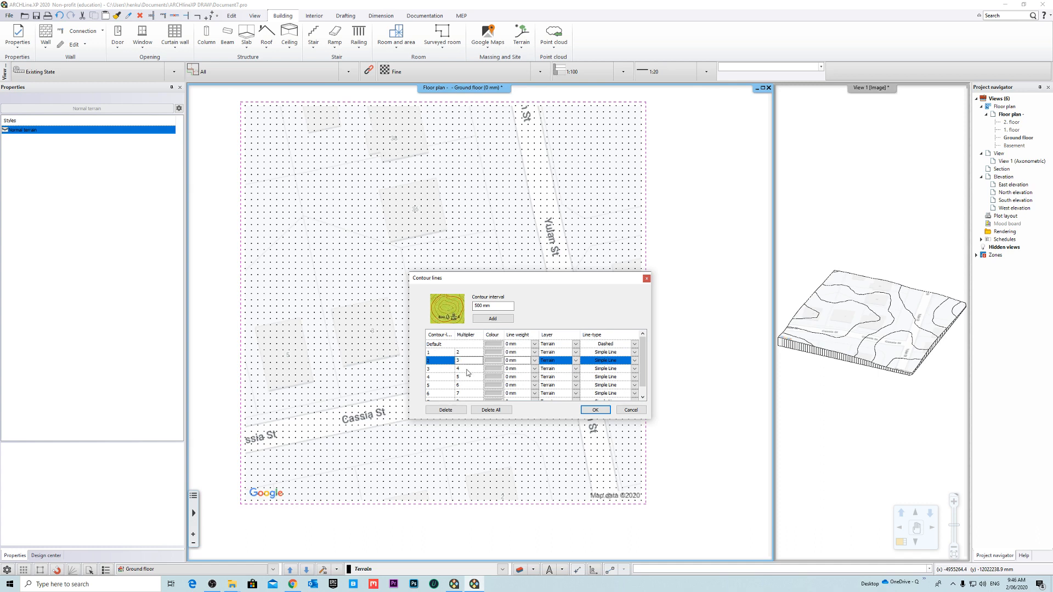
left_click(467, 371)
left_click(465, 377)
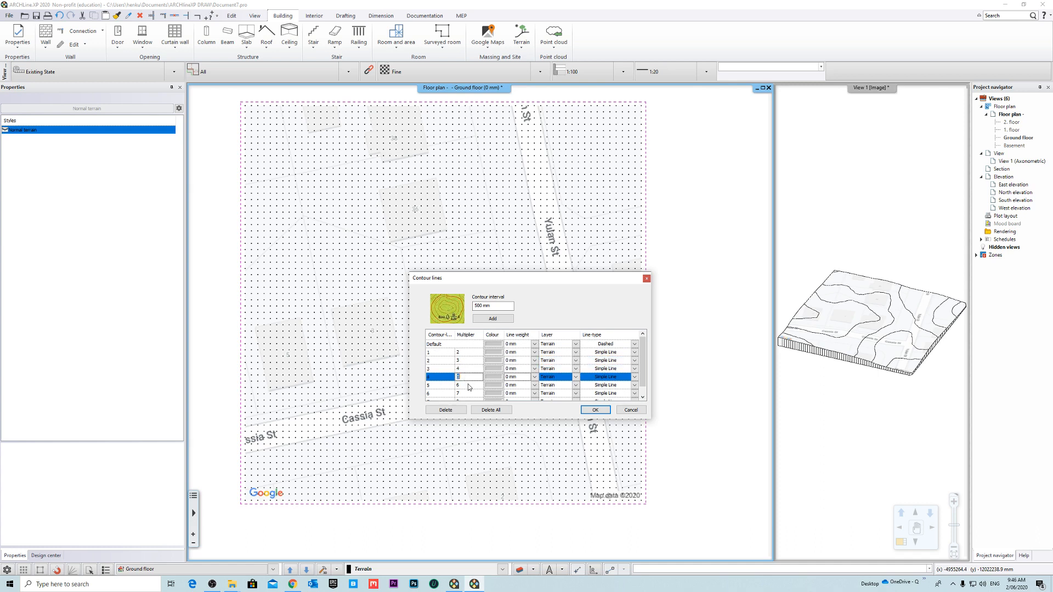
left_click(469, 386)
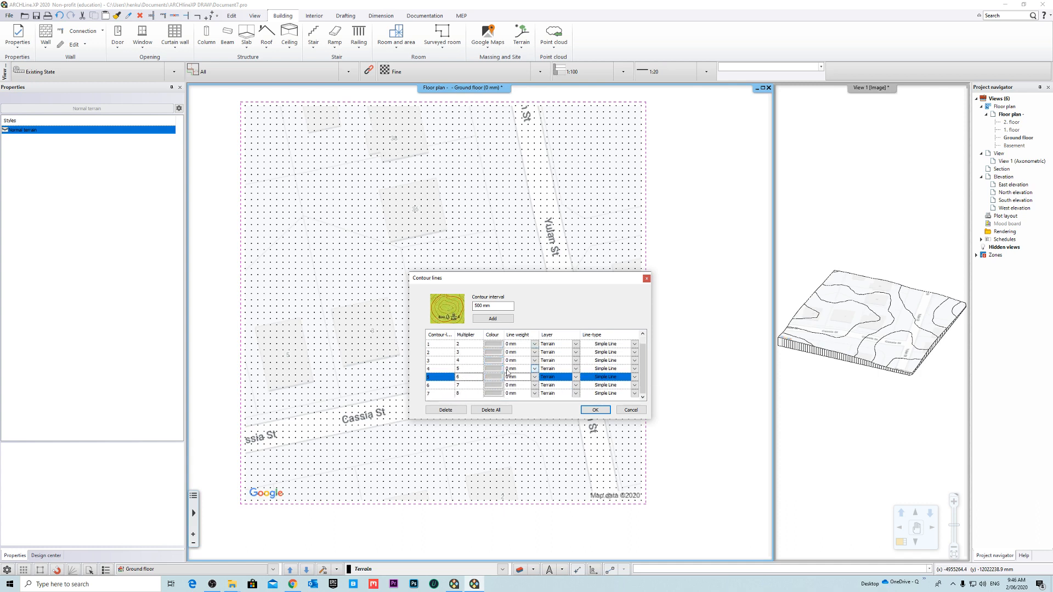
- Set the line type of contour lines 1 to 4 to Dashed
left_click(635, 353)
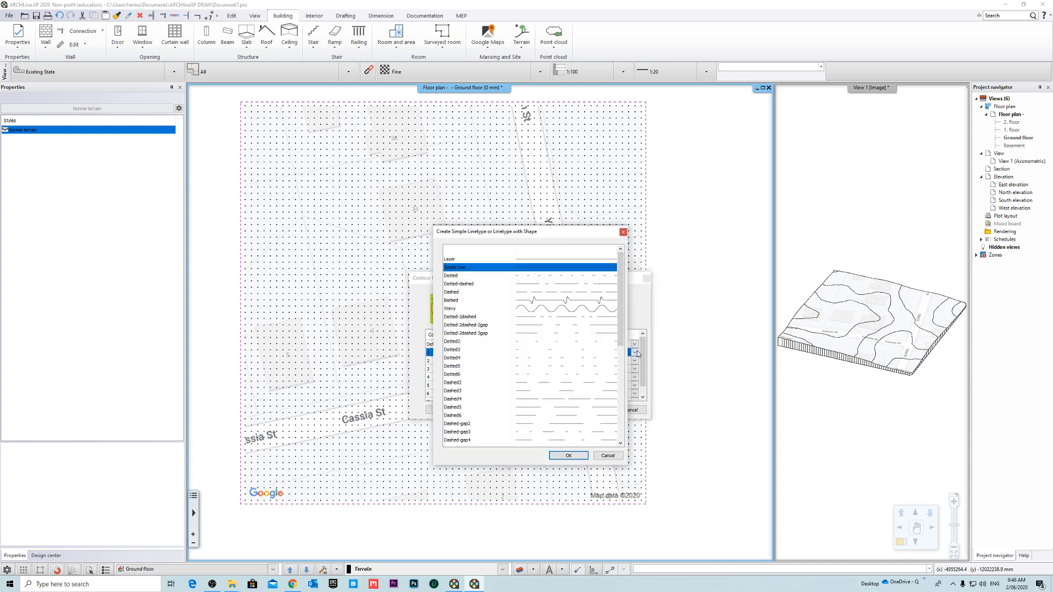
left_click(456, 293)
left_click(568, 455)
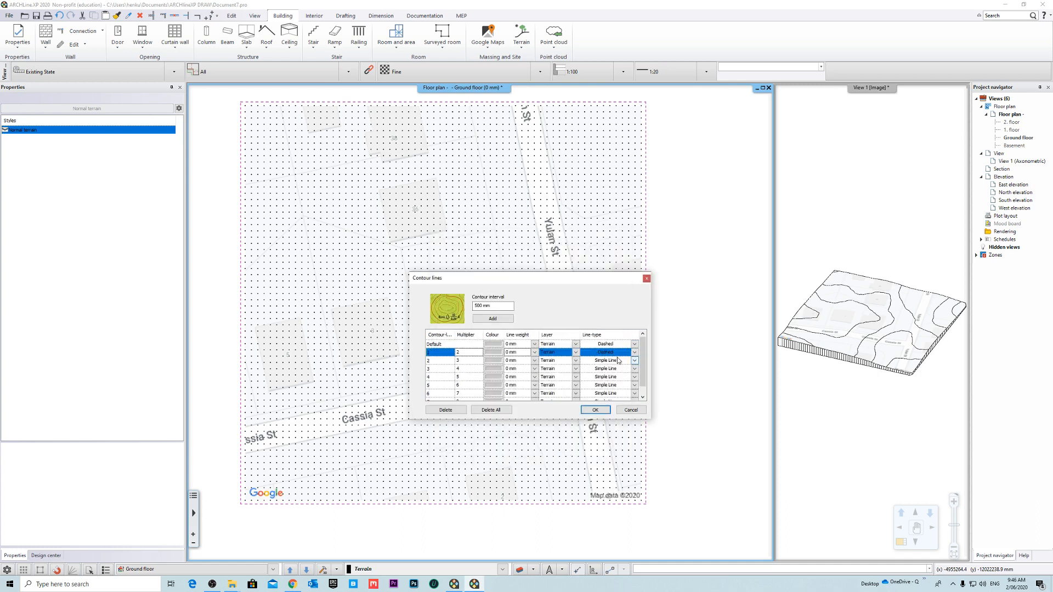
left_click(634, 361)
left_click(466, 293)
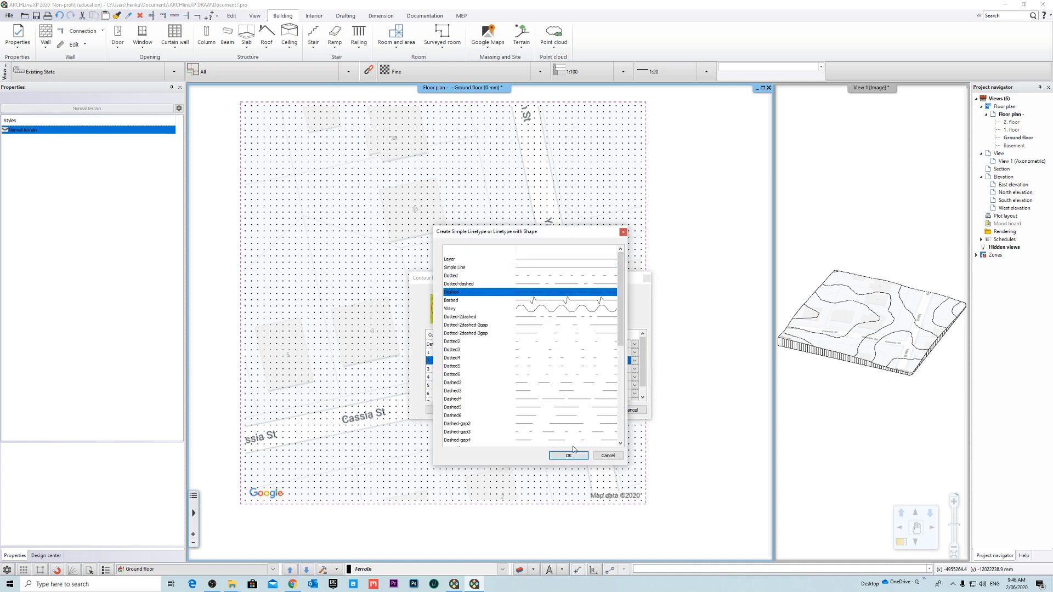
left_click(568, 455)
left_click(635, 368)
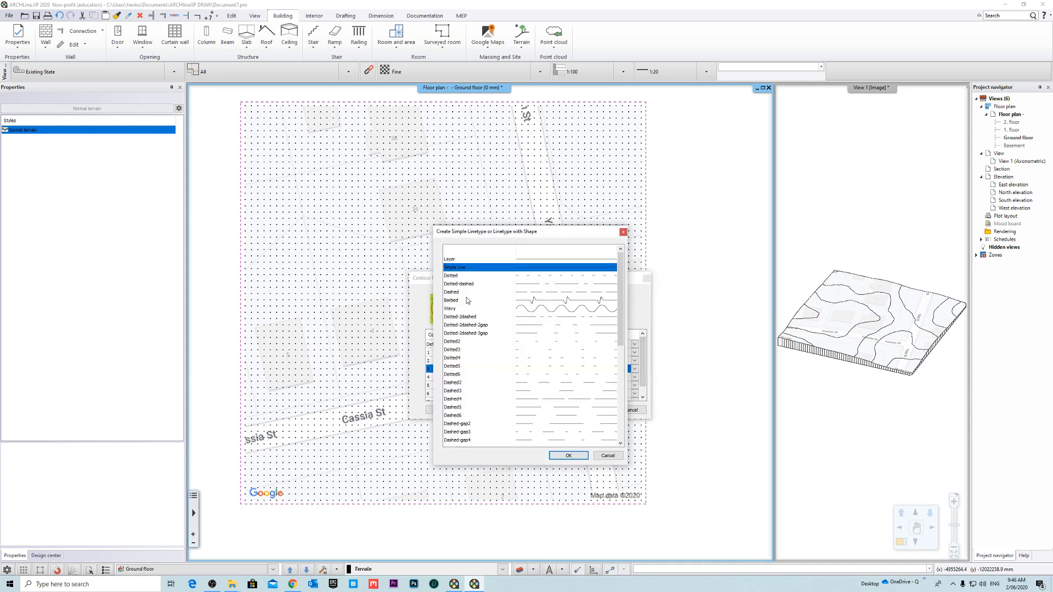
left_click(465, 293)
left_click(568, 456)
left_click(634, 377)
left_click(457, 294)
left_click(568, 455)
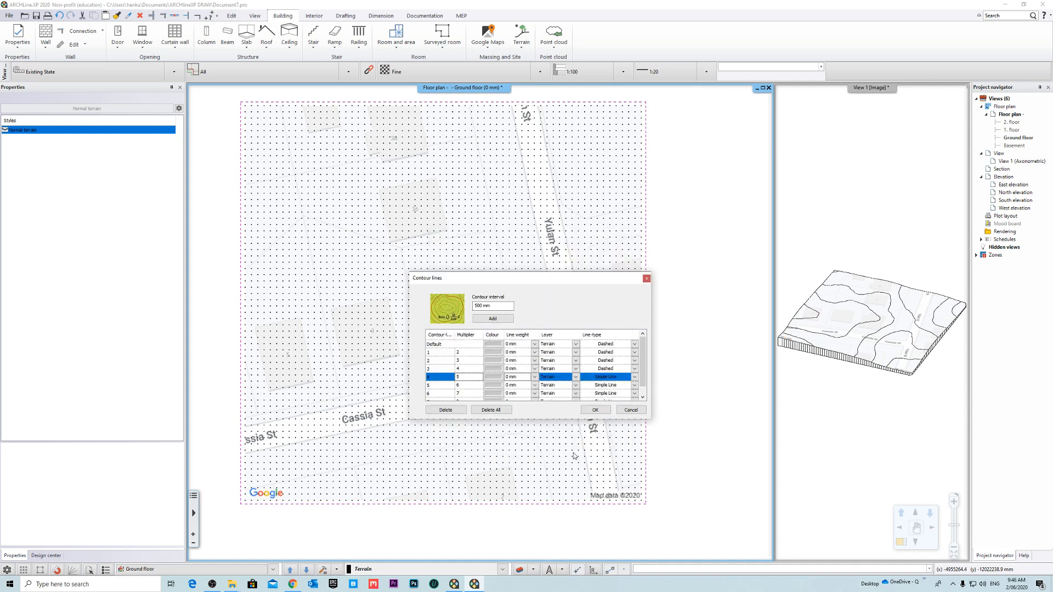
- Set the line type of contour lines 5 to 7 to Dashed and apply the contour line settings
left_click(634, 385)
left_click(453, 293)
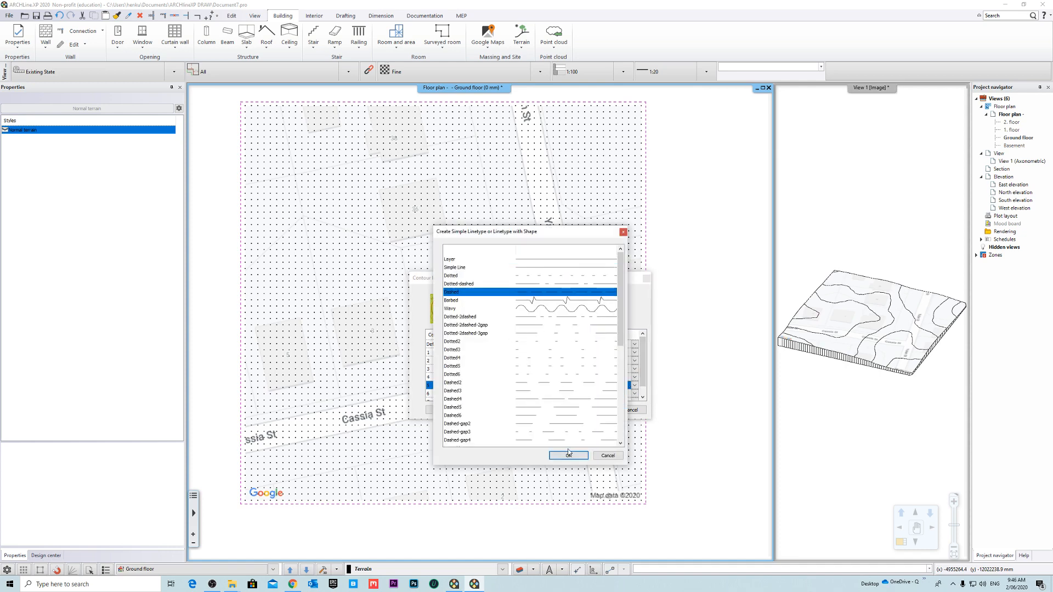
left_click(568, 455)
left_click(634, 393)
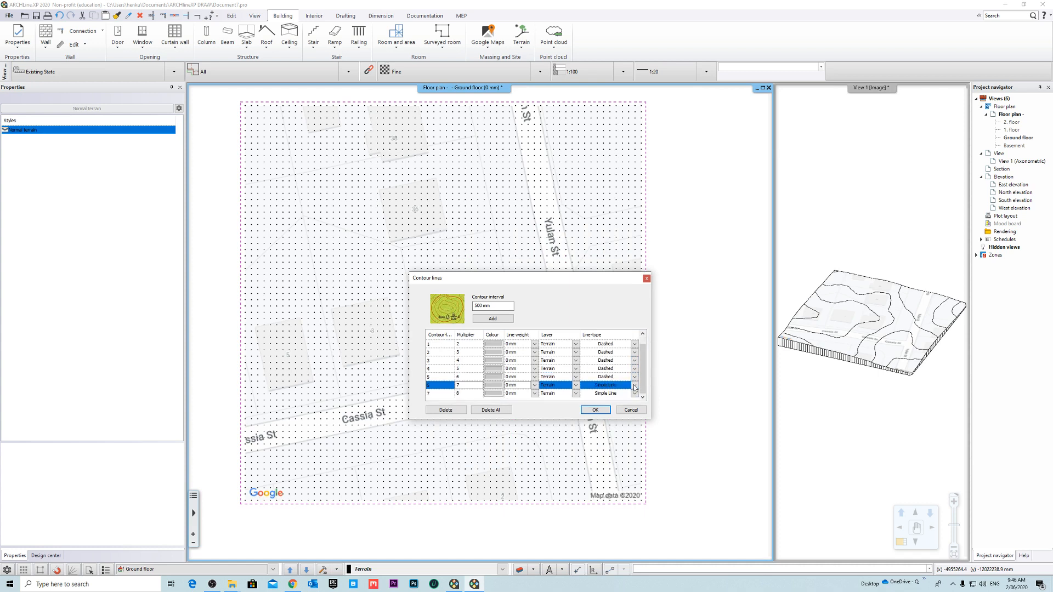
left_click(453, 293)
left_click(568, 456)
left_click(634, 394)
left_click(454, 292)
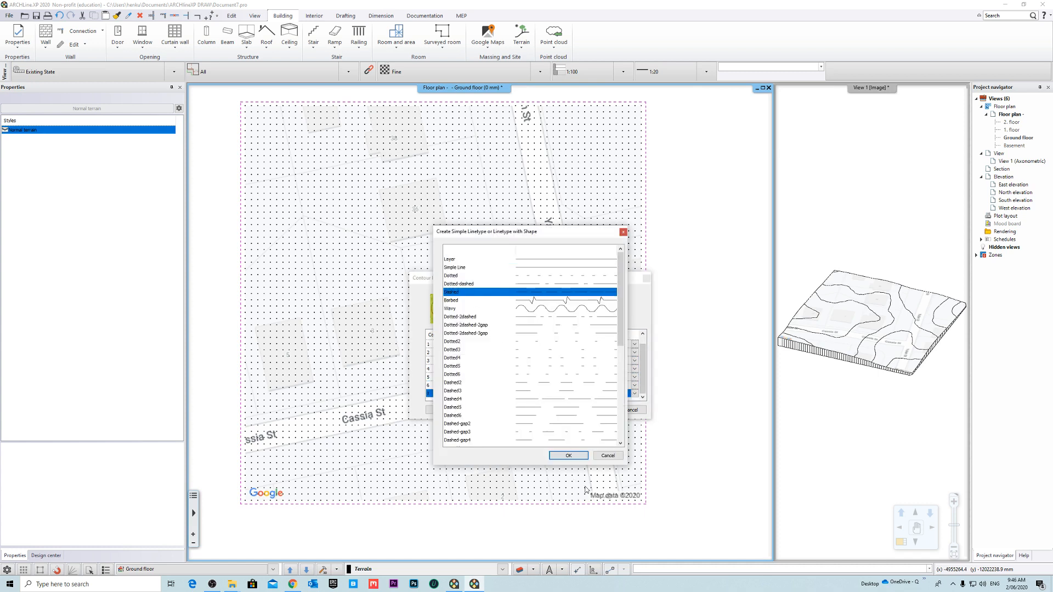
left_click(568, 457)
left_click(597, 410)
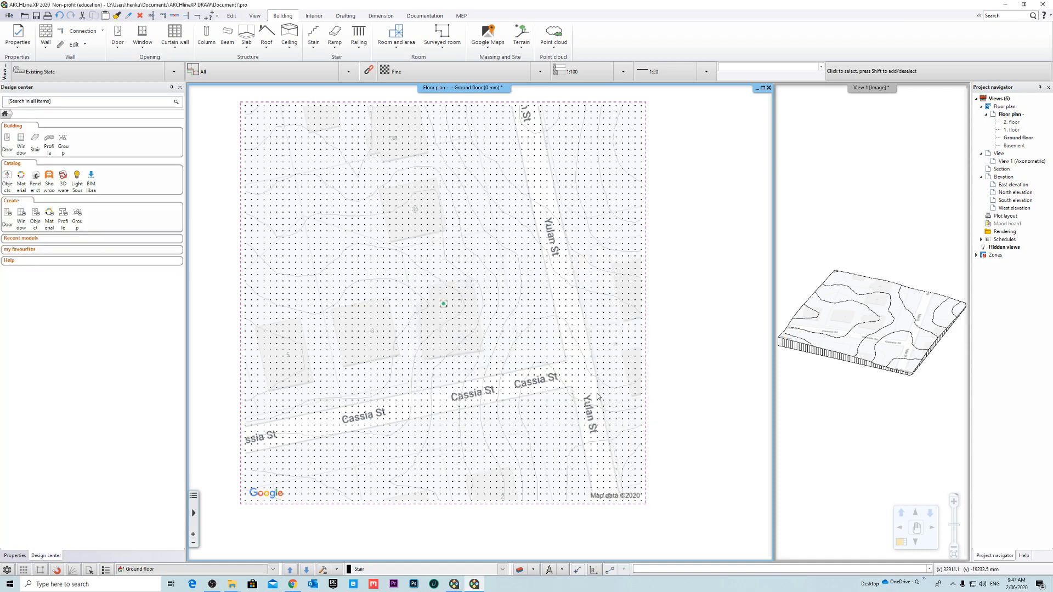
- Set the line weights scale in the floor plan's graphics settings to 1:100
scroll(513, 359, "down", 2)
scroll(485, 329, "up", 4)
scroll(477, 338, "down", 4)
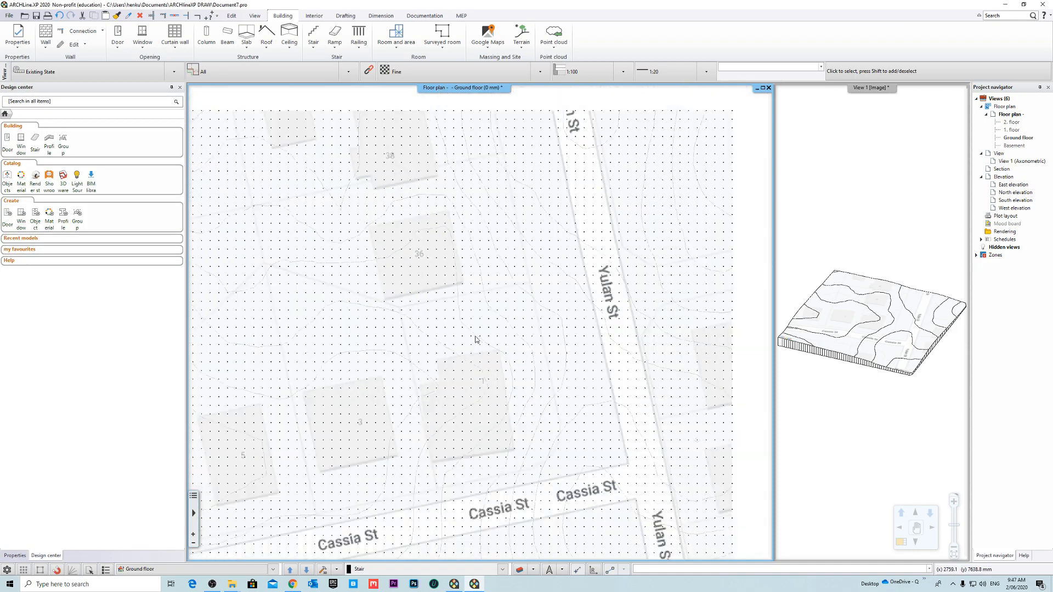
scroll(511, 357, "up", 3)
scroll(512, 356, "down", 1)
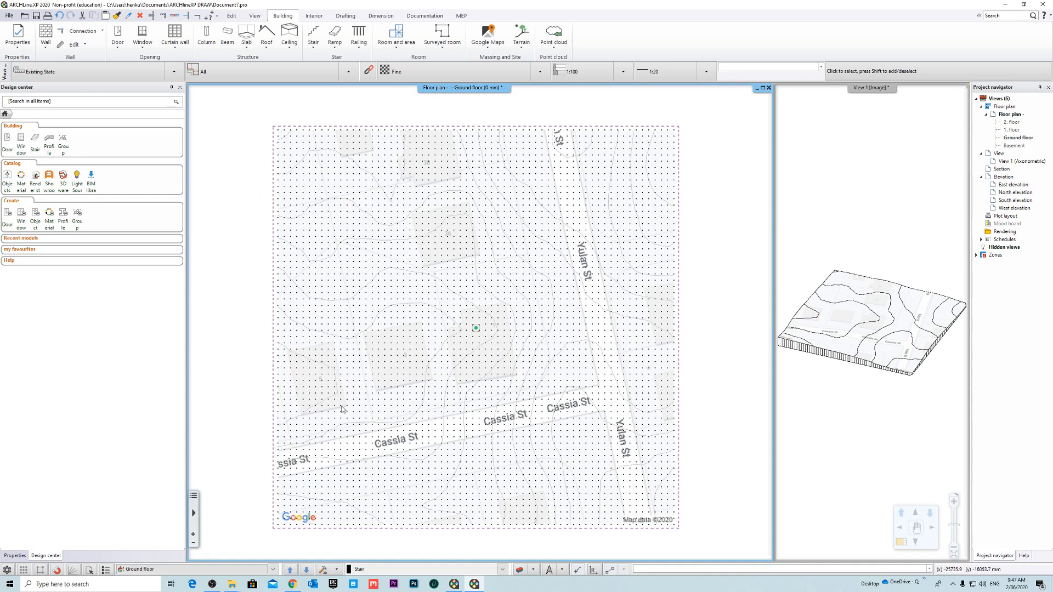
left_click(15, 555)
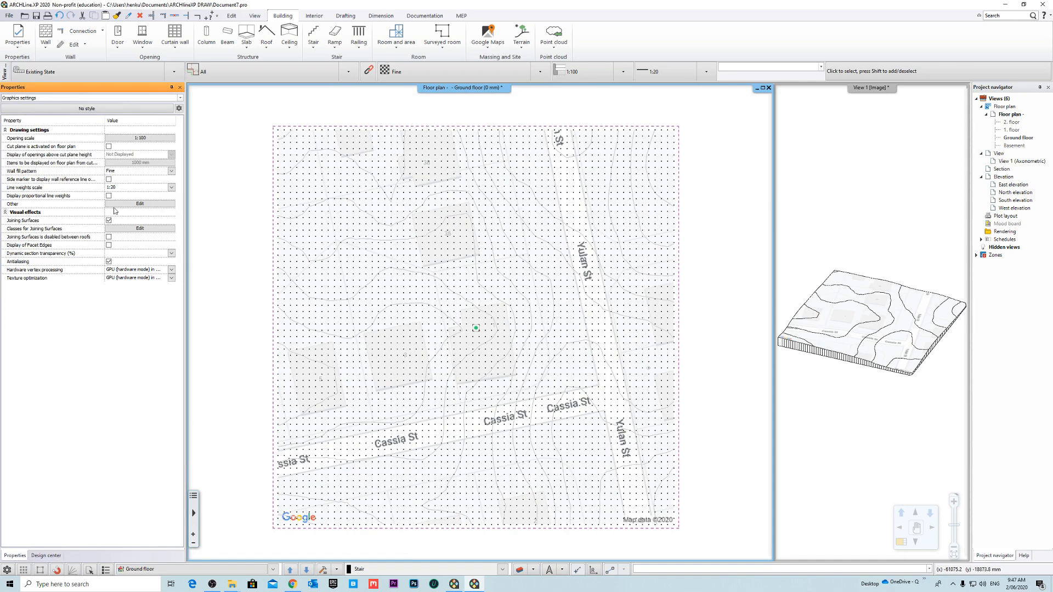
left_click(130, 190)
left_click(128, 195)
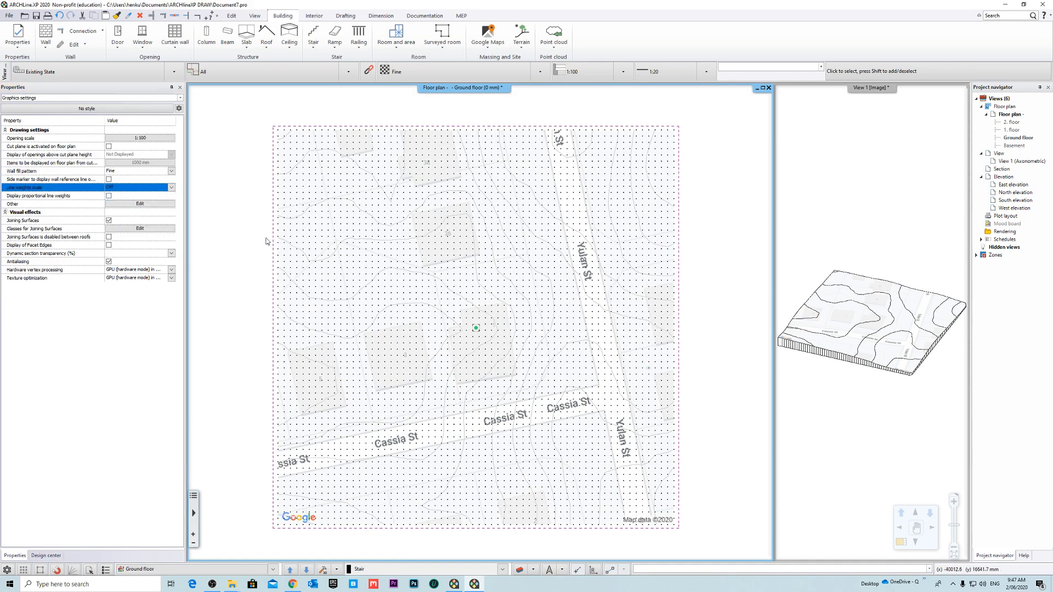
left_click(132, 188)
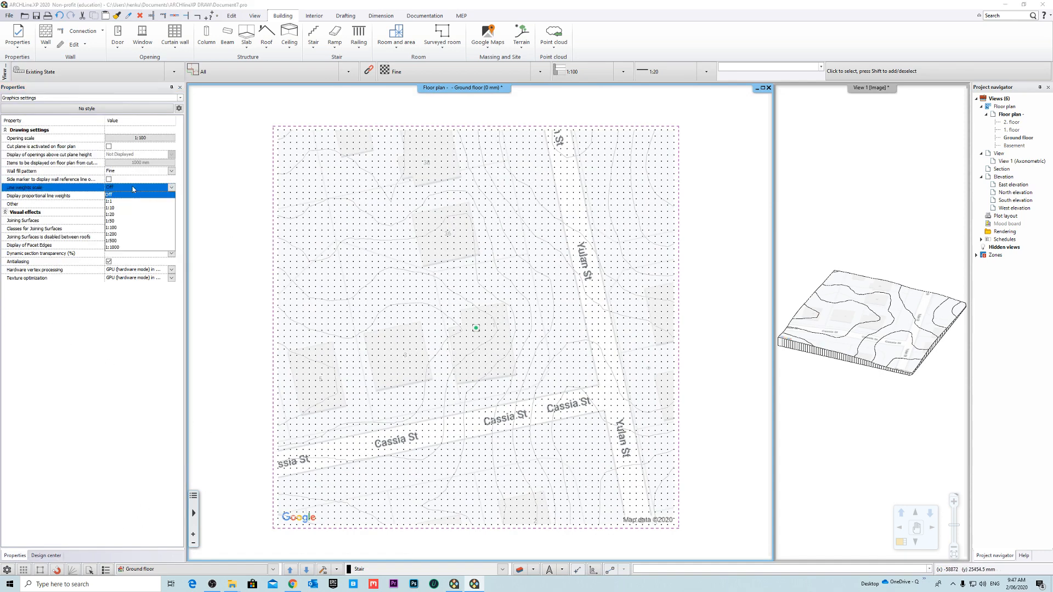
left_click(129, 227)
- Examine the dashed contour lines around the buildings on the floor plan at close and wide range
scroll(468, 315, "up", 5)
scroll(469, 322, "down", 5)
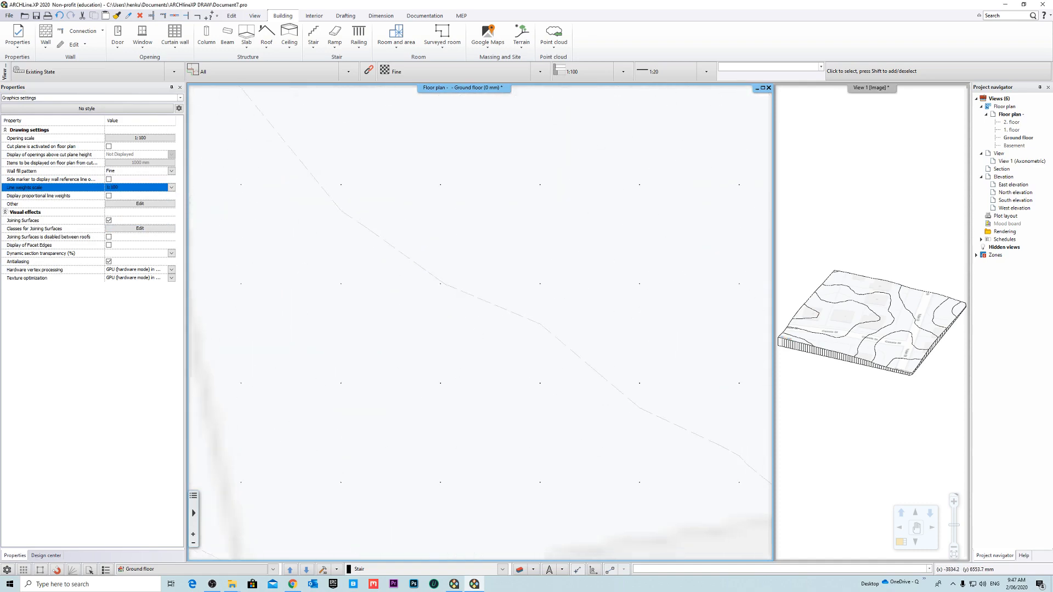
scroll(520, 355, "up", 3)
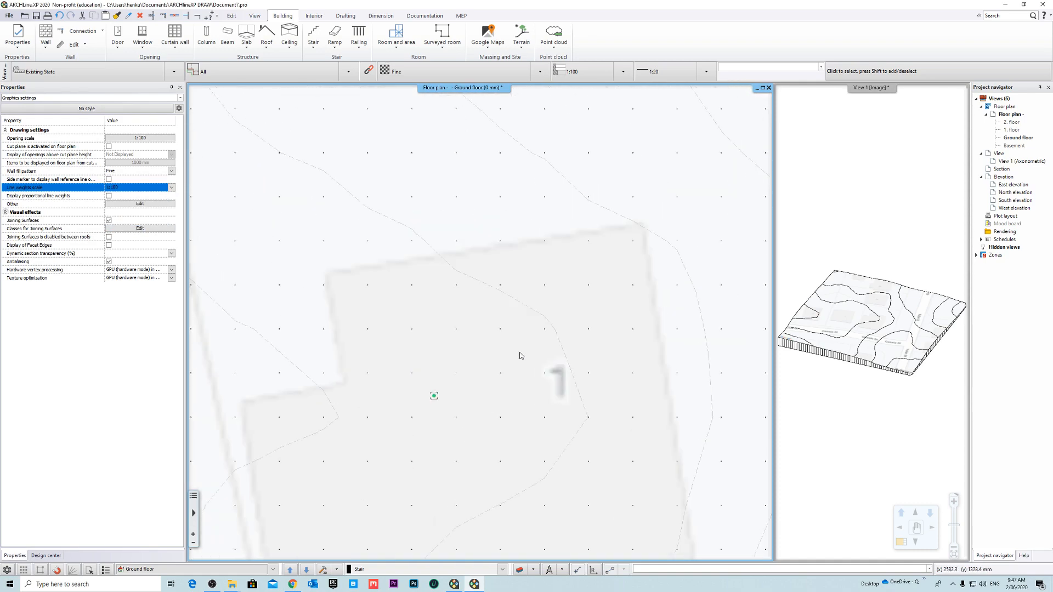
scroll(464, 335, "down", 8)
left_click(638, 348)
scroll(559, 319, "up", 12)
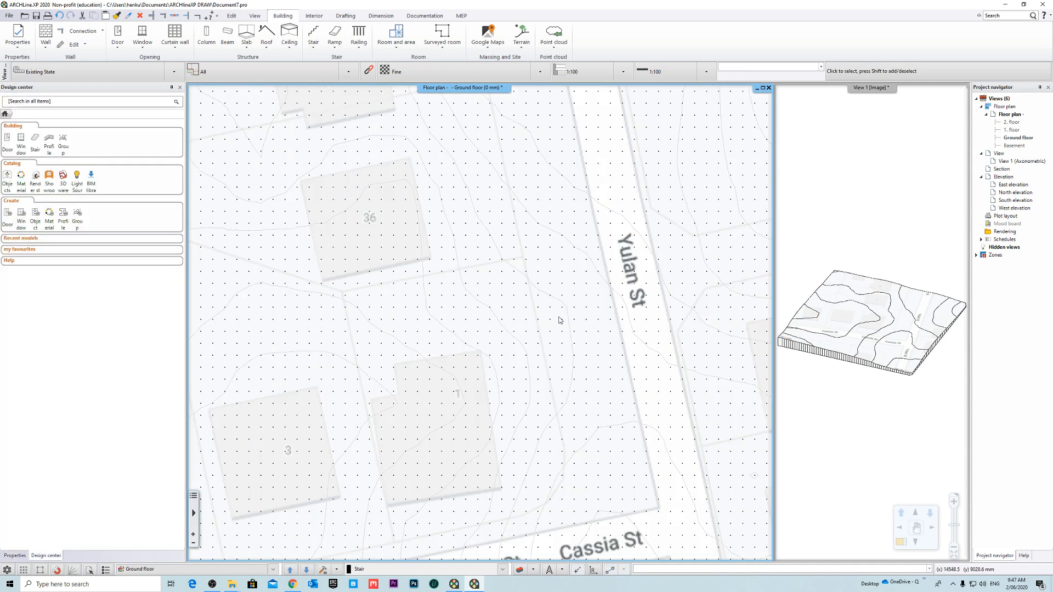
scroll(475, 315, "up", 4)
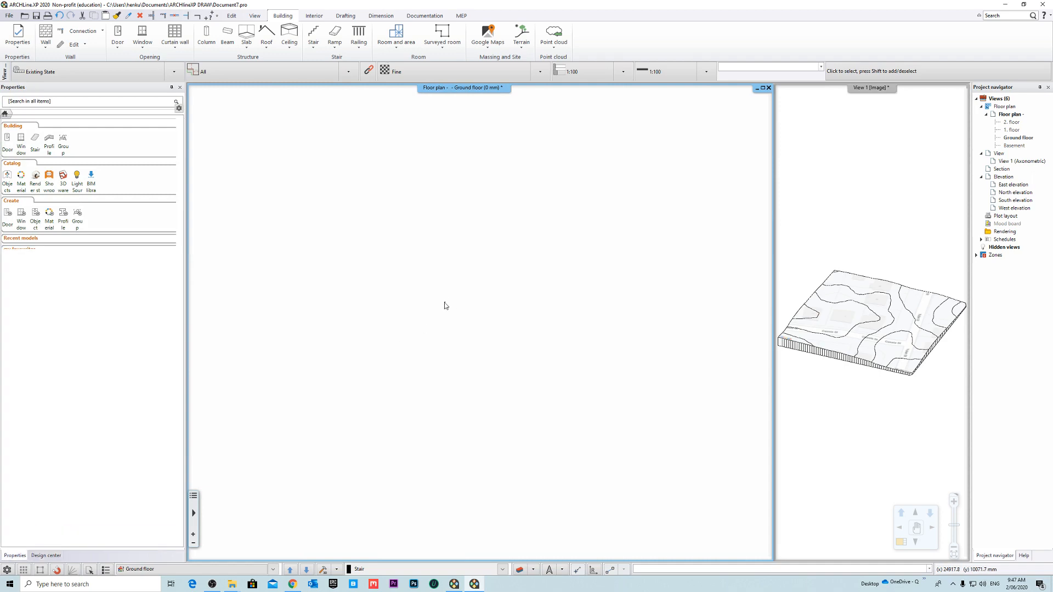
left_click(445, 305)
scroll(525, 333, "down", 15)
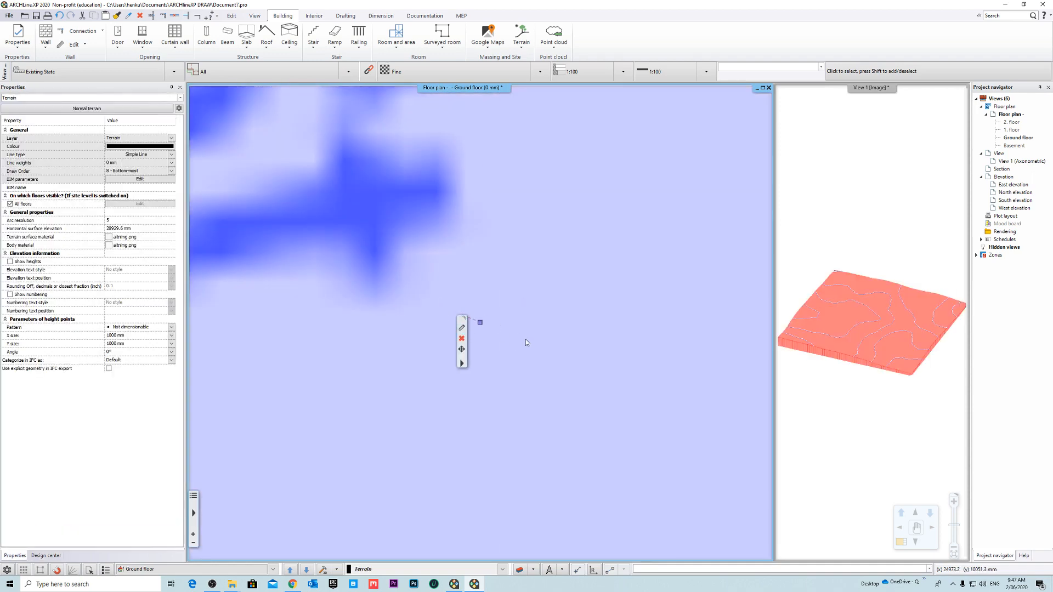
left_click(578, 341)
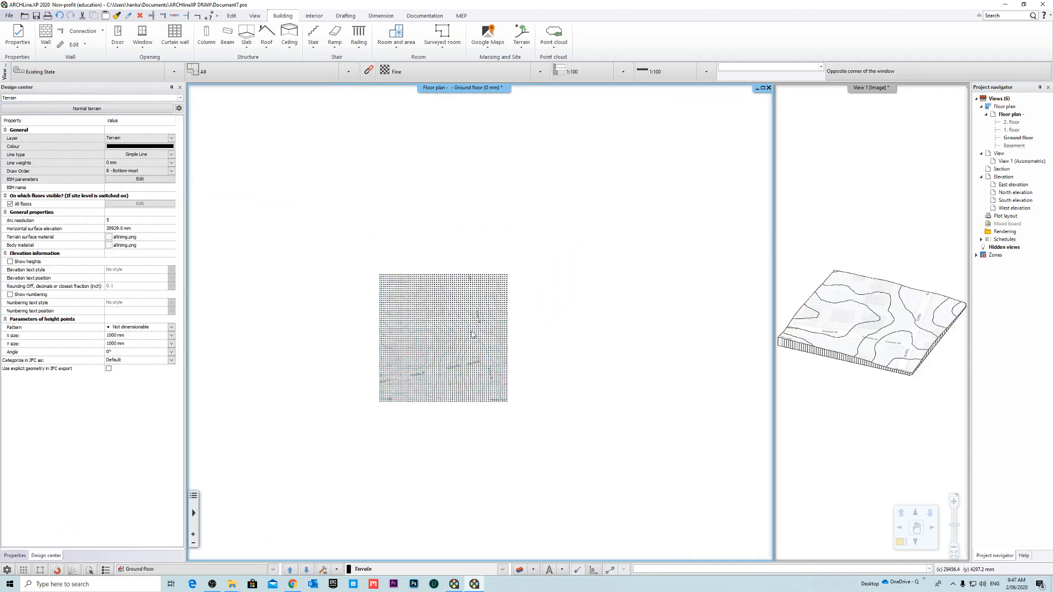
scroll(386, 335, "up", 7)
left_click(503, 328)
middle_click_drag(566, 310, 494, 293)
scroll(494, 293, "up", 10)
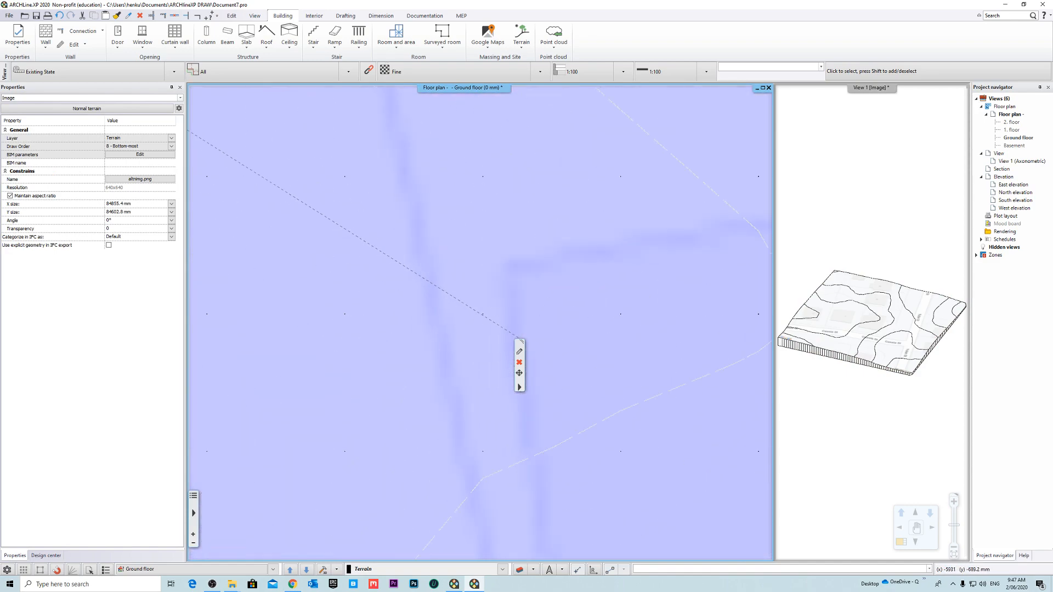
scroll(472, 361, "up", 2)
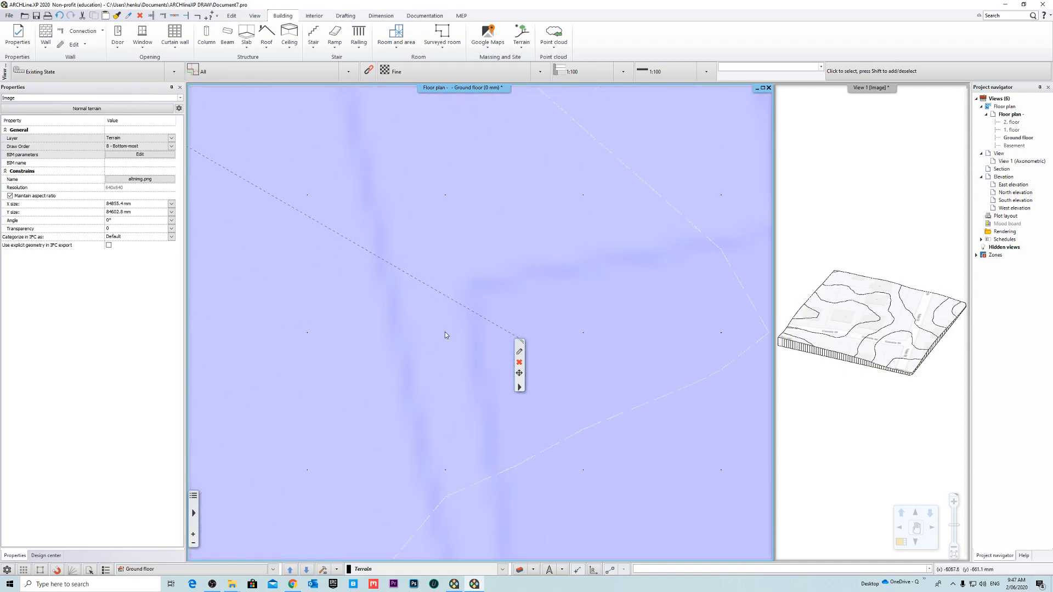
middle_click_drag(463, 315, 451, 338)
scroll(444, 366, "down", 6)
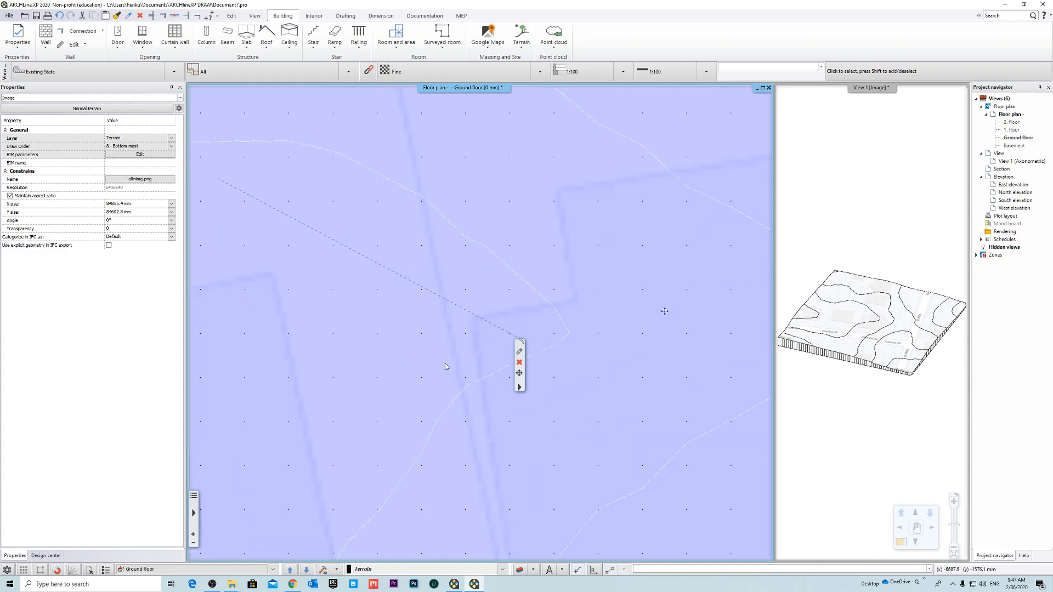
scroll(417, 359, "down", 2)
scroll(432, 321, "up", 4)
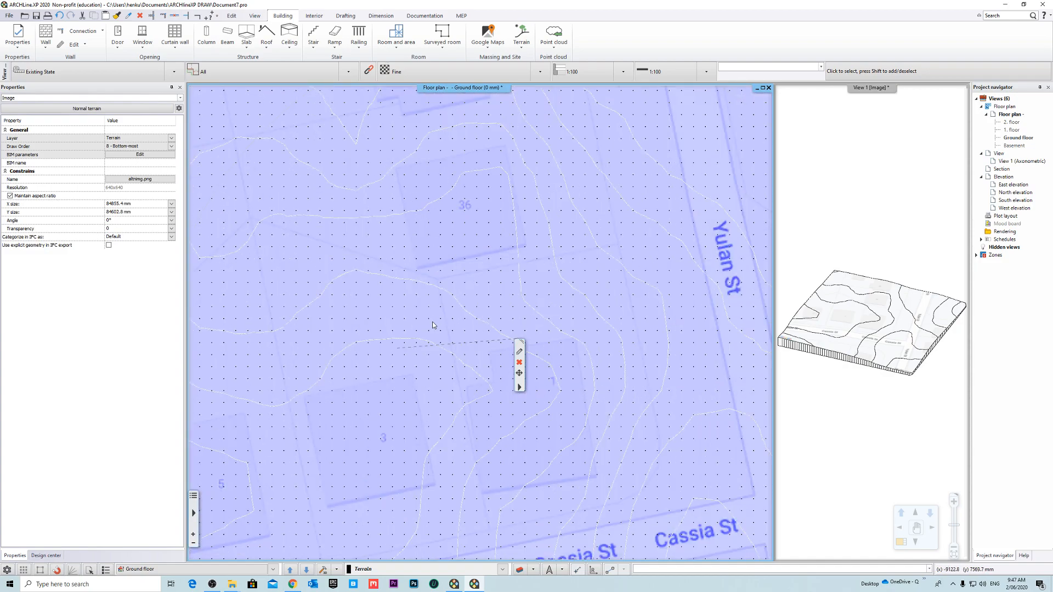
- Query the terrain height on the contour beside building 1, place its label near the queried point, and undo the label
right_click(433, 340)
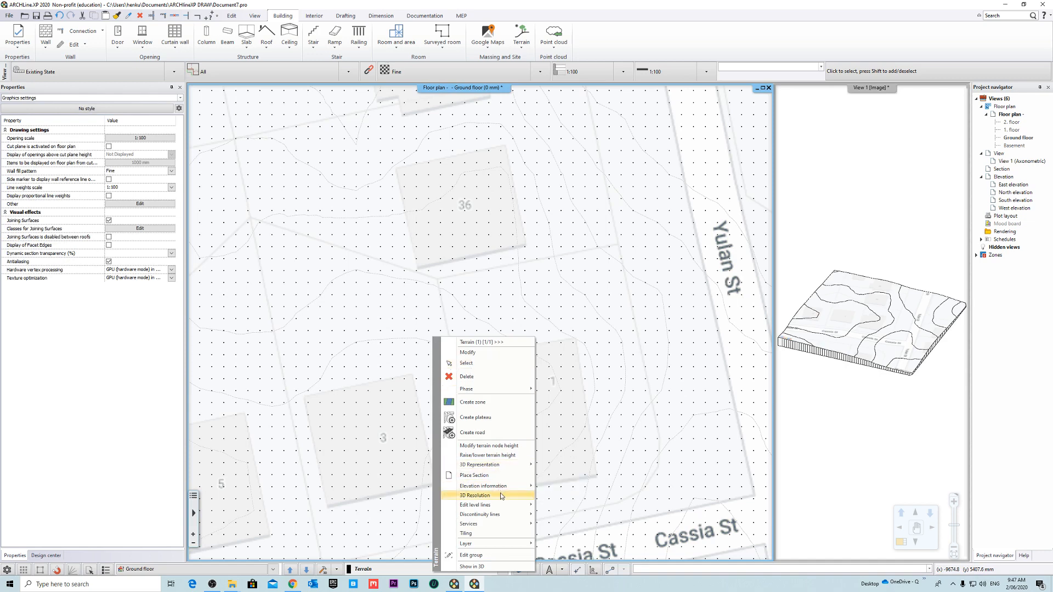
left_click(571, 488)
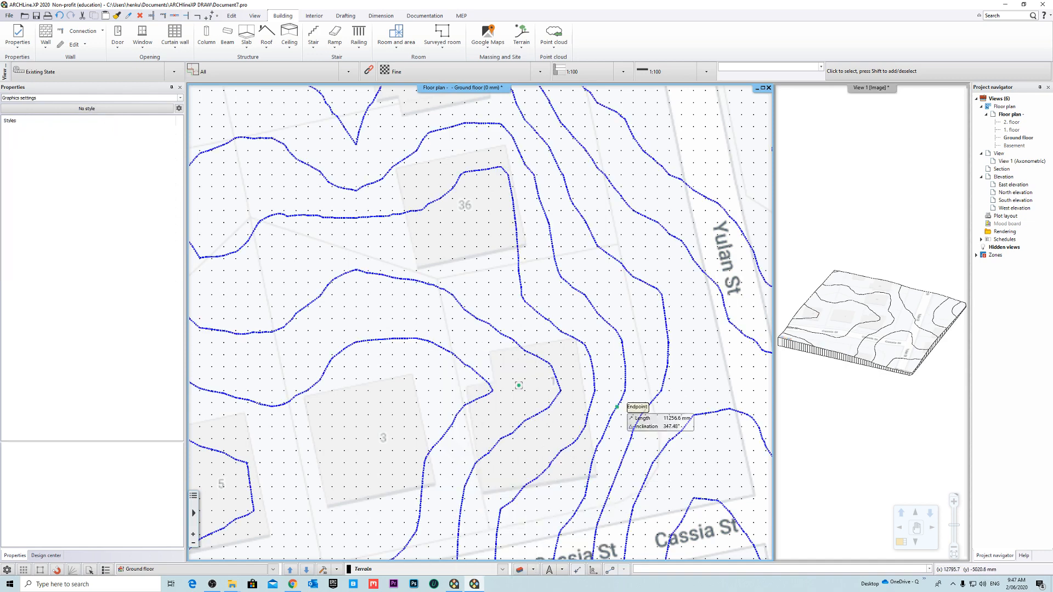
scroll(483, 380, "up", 5)
scroll(477, 305, "down", 3)
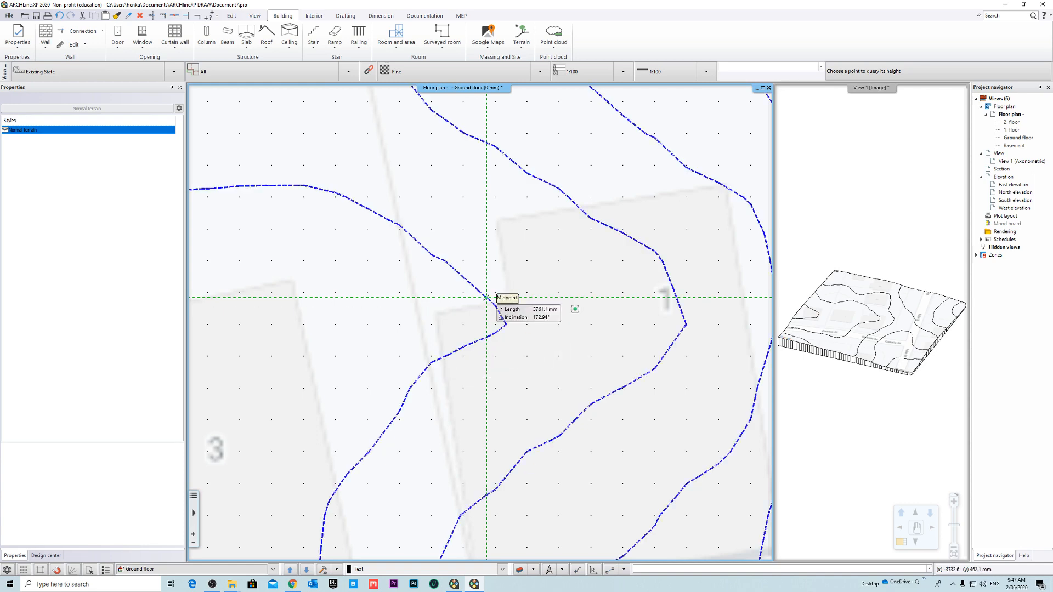
left_click(485, 297)
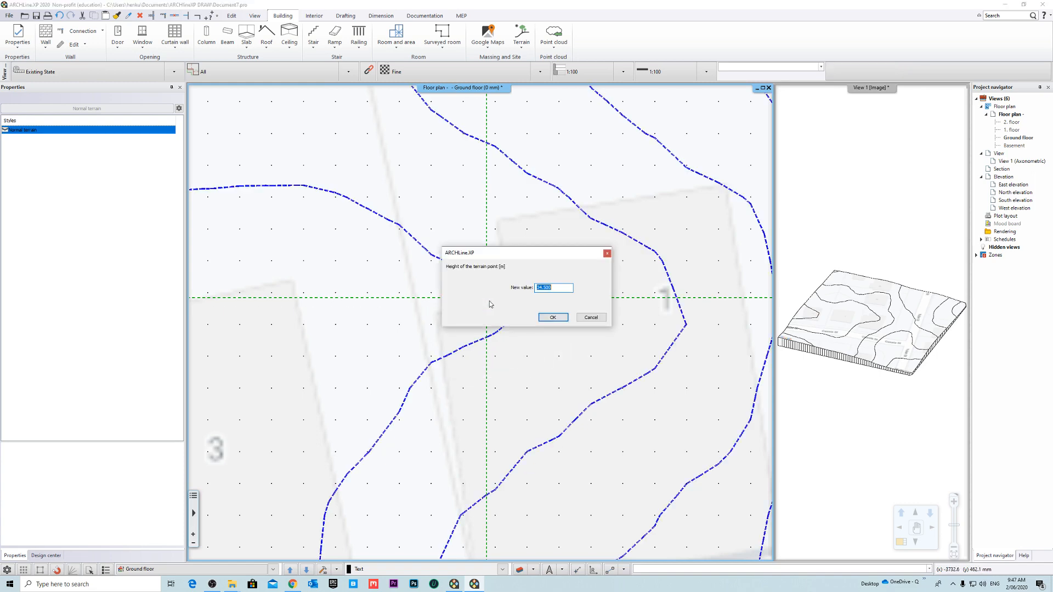
left_click(552, 317)
scroll(639, 307, "up", 5)
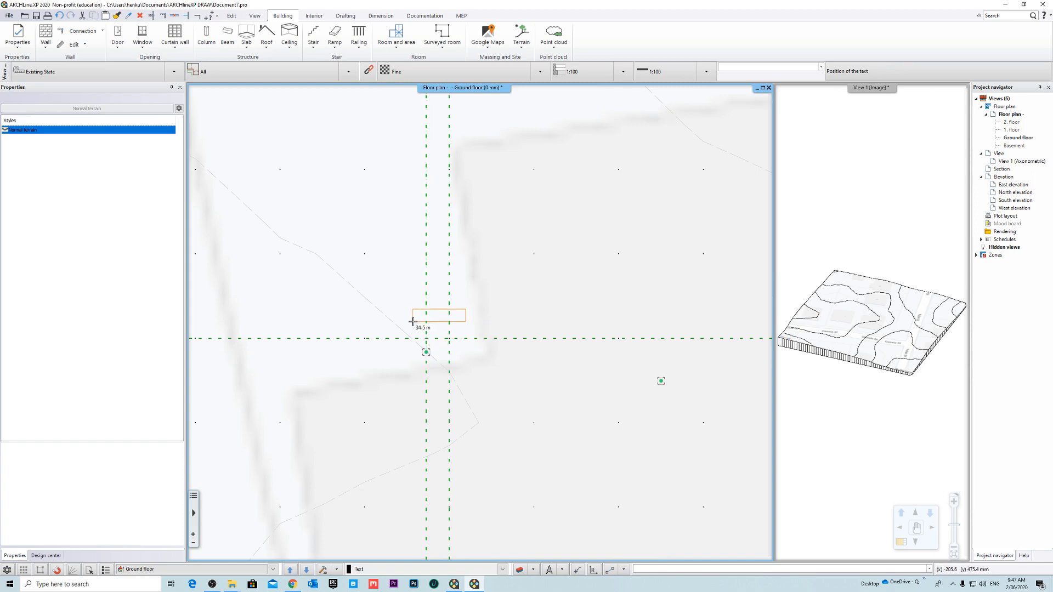
left_click(415, 324)
scroll(564, 364, "down", 5)
key("Escape")
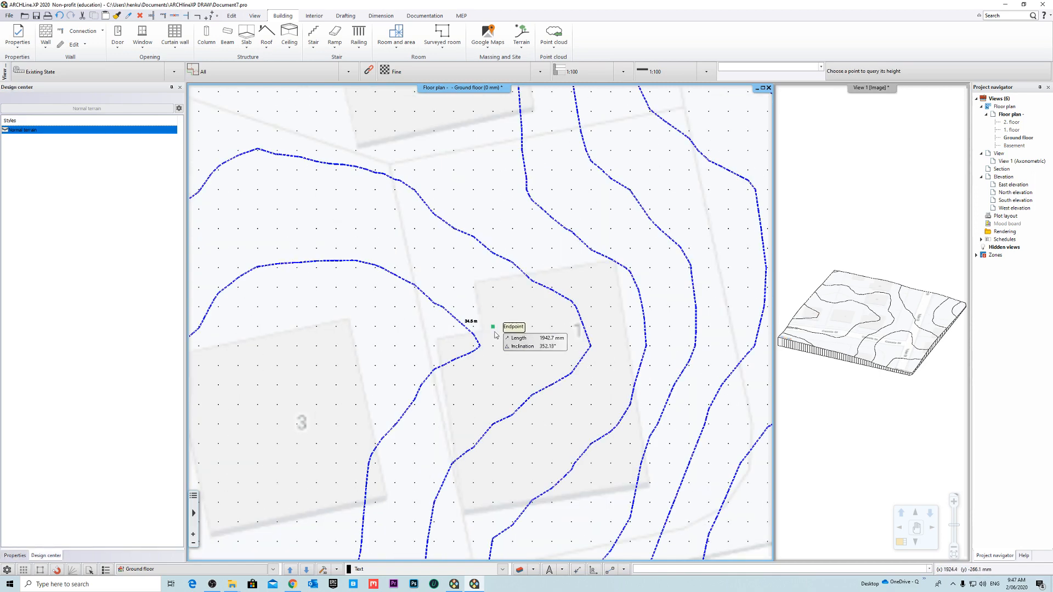
key("ctrl+z")
- Query the terrain height at a point between buildings 1 and 36 and place its height label near that point
scroll(468, 329, "up", 2)
right_click(469, 329)
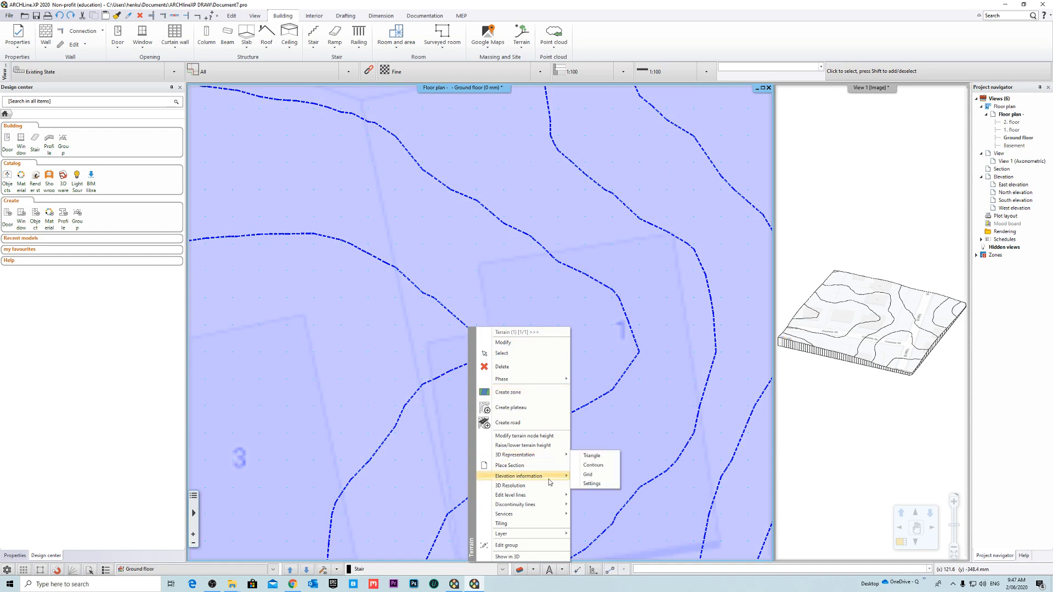
mouse_move(548, 479)
left_click(608, 479)
middle_click_drag(461, 155, 497, 277)
left_click(513, 284)
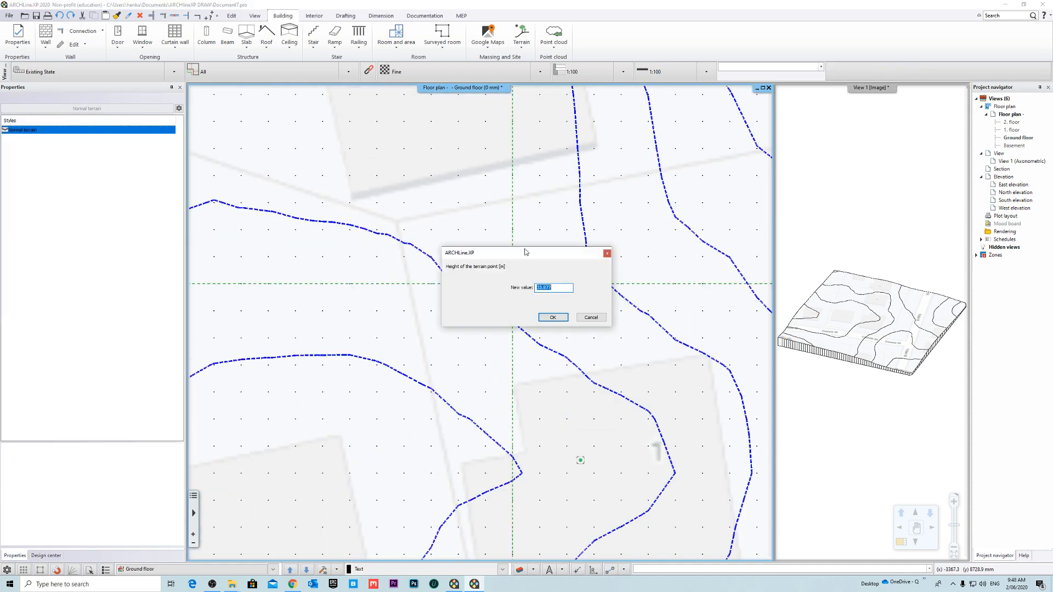
key("Return")
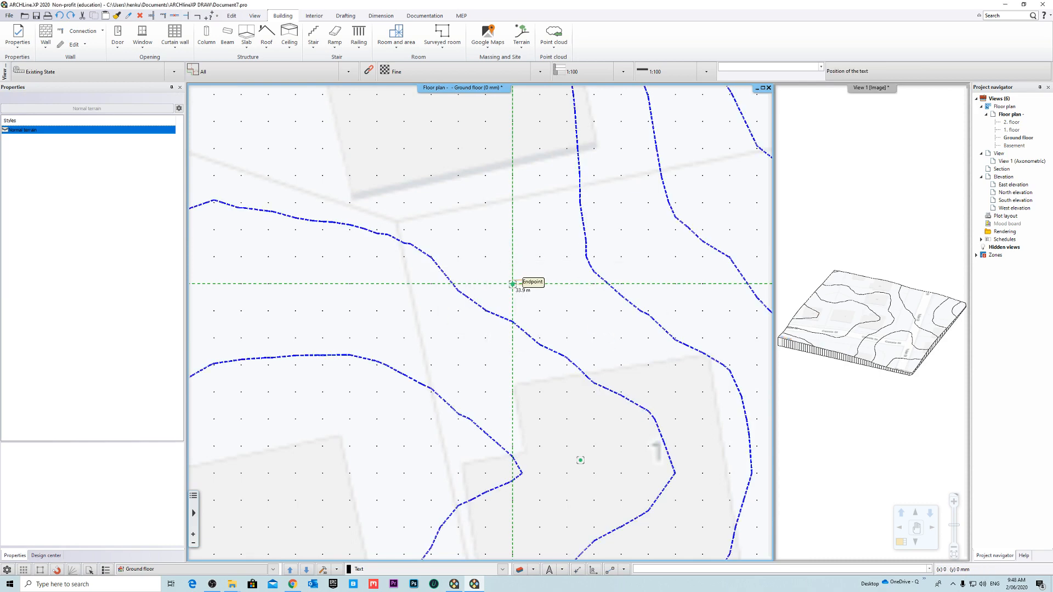
scroll(513, 284, "up", 3)
left_click(472, 343)
scroll(573, 353, "down", 4)
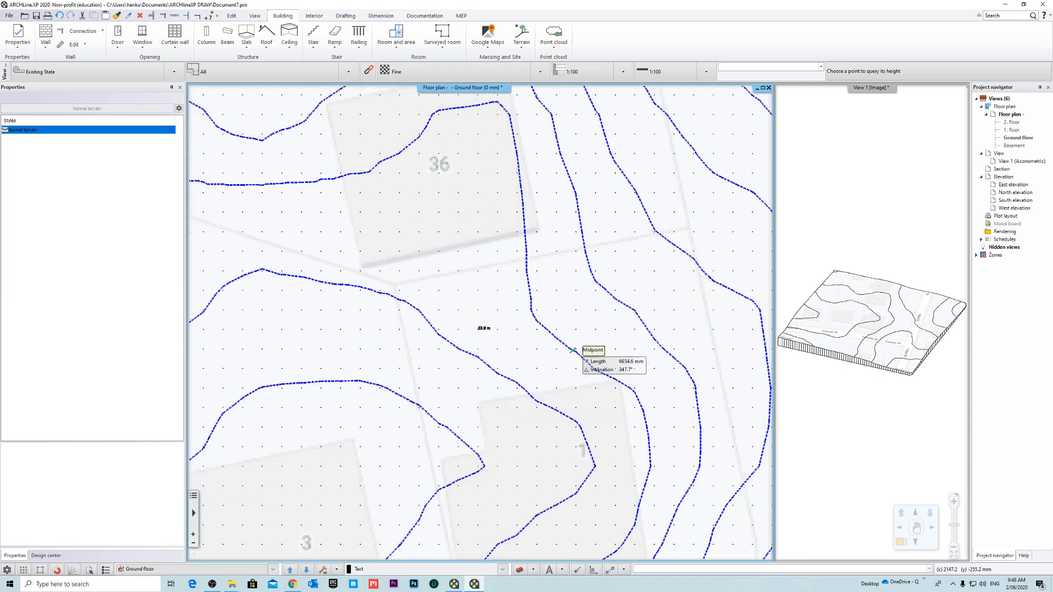
scroll(494, 337, "up", 5)
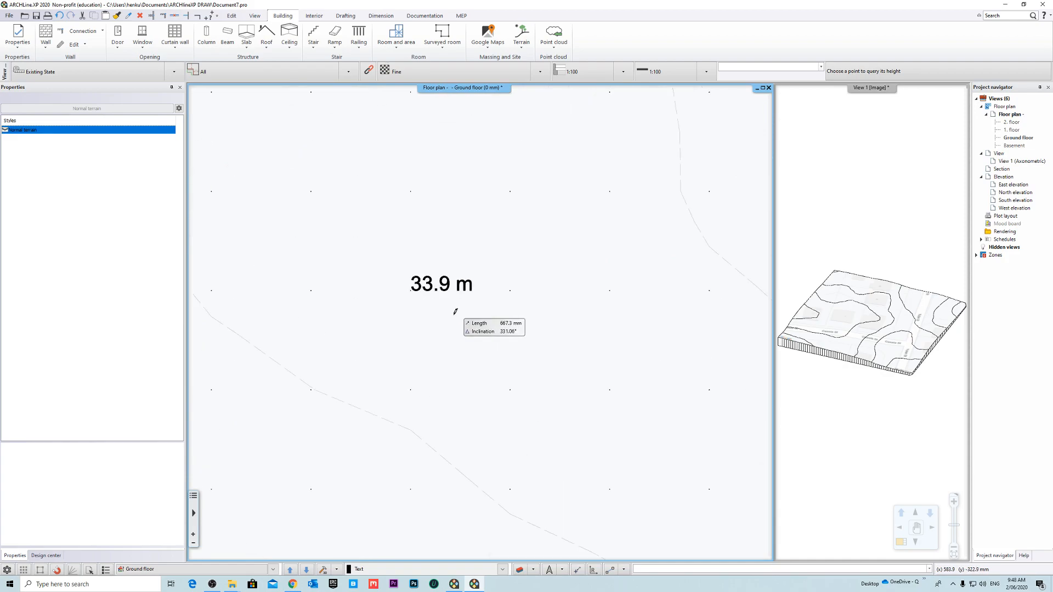
- Leave the height query and examine the dotted height points across the terrain on the floor plan
scroll(455, 312, "down", 3)
key("Escape")
scroll(505, 346, "down", 5)
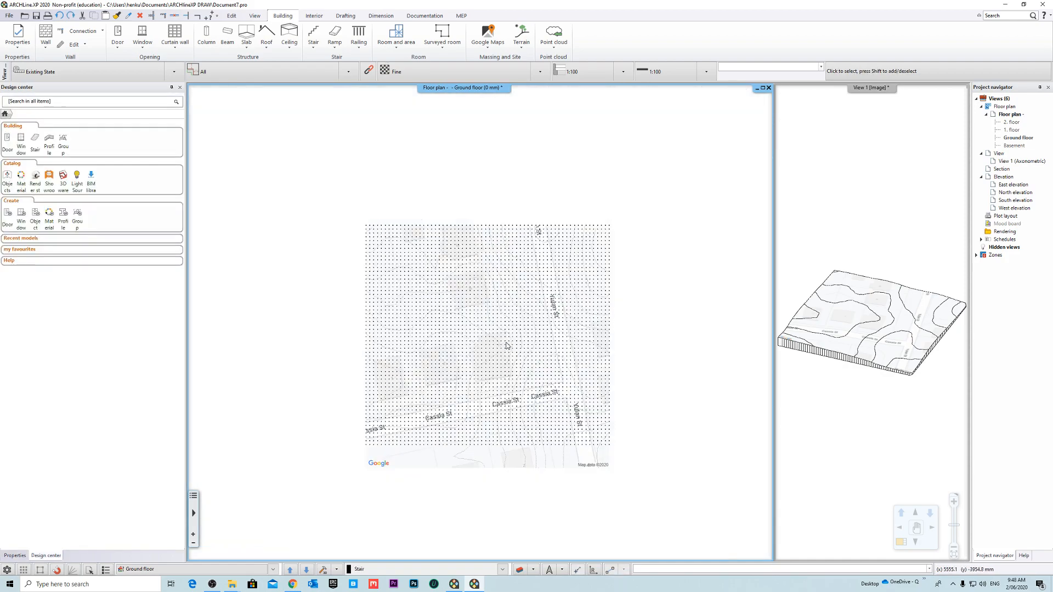
scroll(506, 346, "up", 5)
scroll(493, 329, "down", 6)
scroll(503, 342, "up", 1)
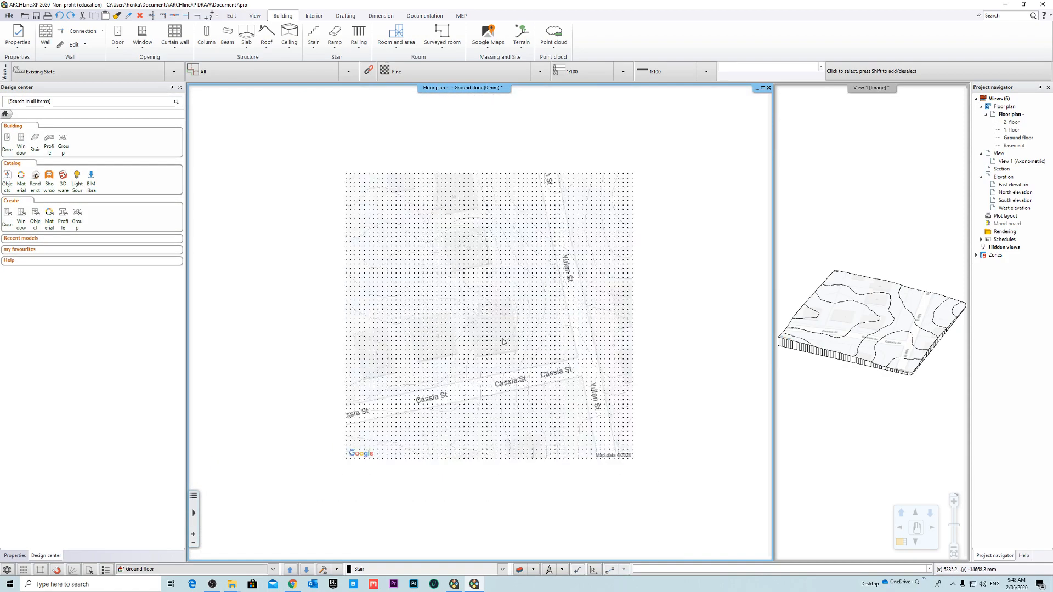
scroll(503, 342, "up", 3)
scroll(470, 334, "up", 3)
scroll(529, 369, "down", 4)
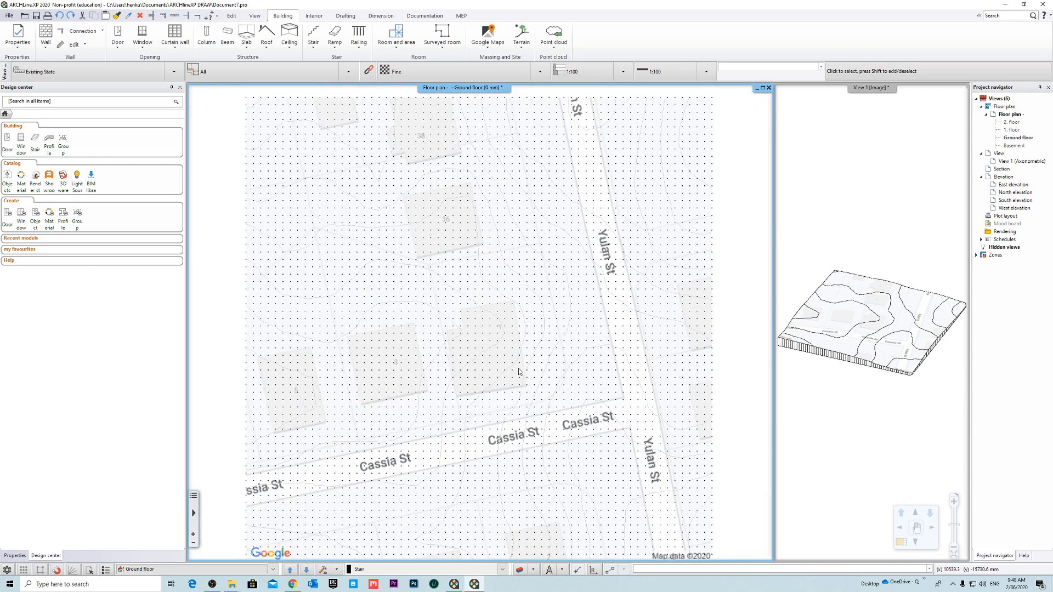
scroll(519, 372, "down", 2)
- Select the terrain and set the pattern of its height points to Rectangle
left_click(496, 324)
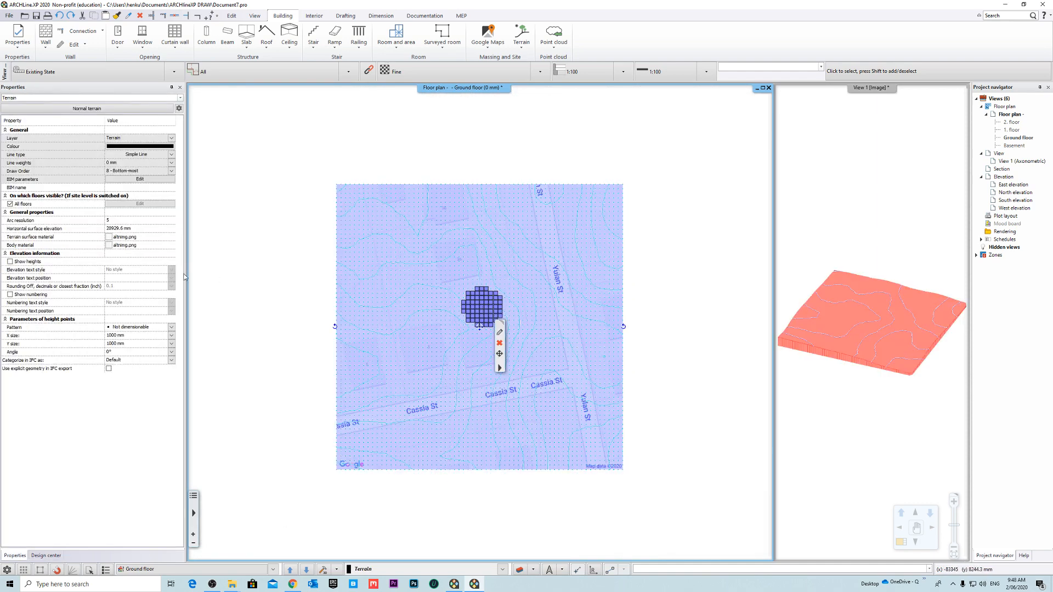
left_click(139, 335)
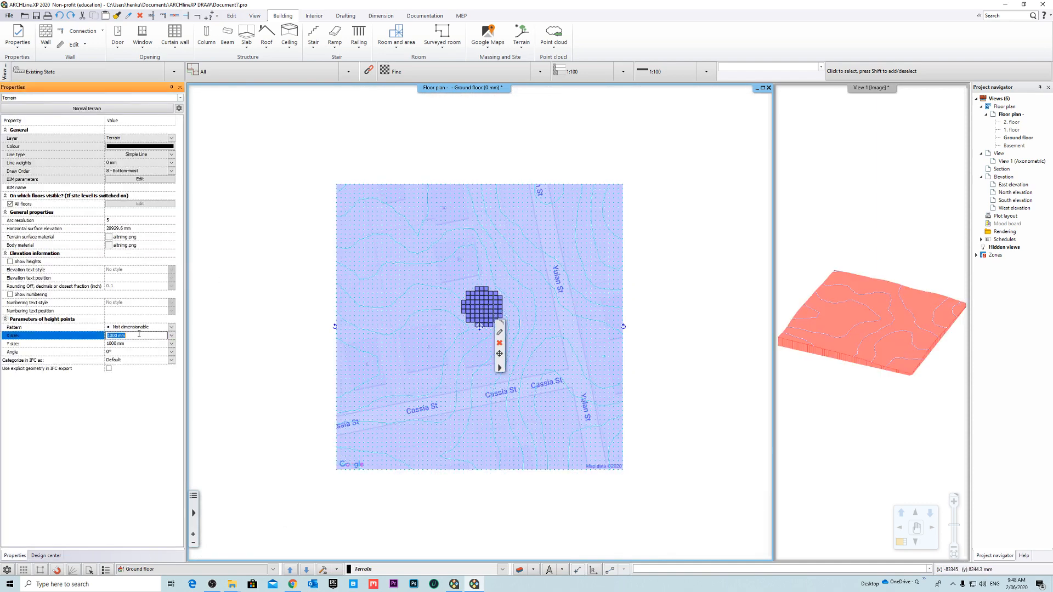
left_click(152, 328)
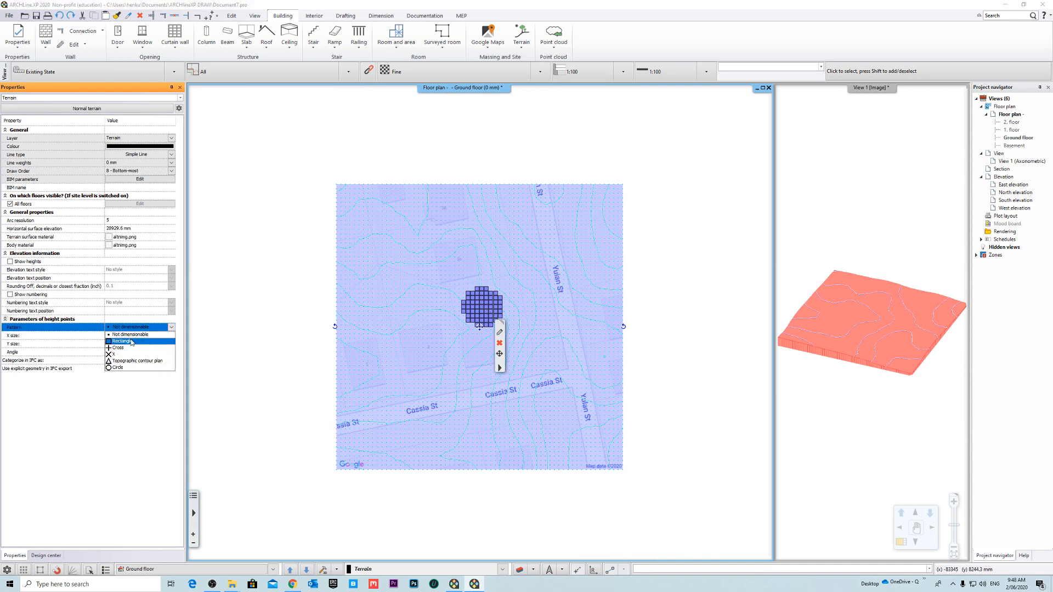
left_click(132, 341)
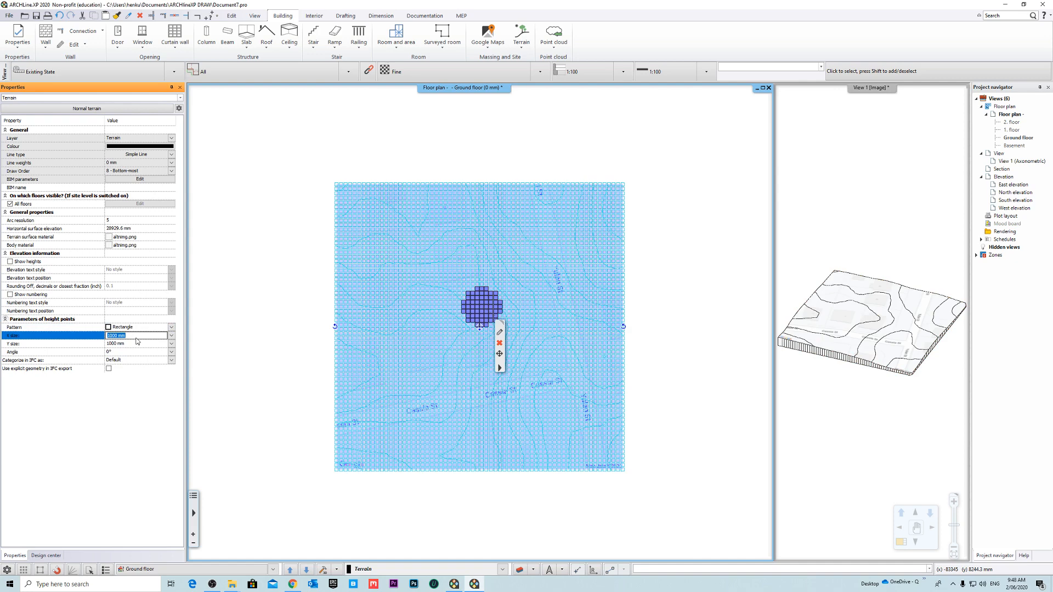
- Hide the terrain's height-point symbols by setting their X size to 0 mm and shrinking their Y size likewise
key("Tab")
left_click(141, 343)
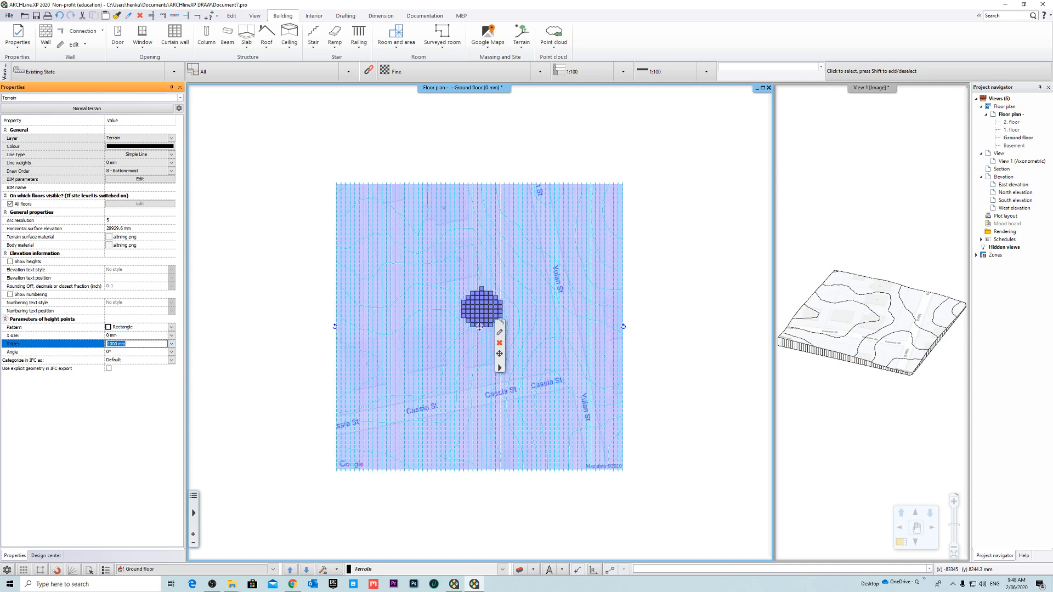
left_click(239, 351)
left_click(682, 340)
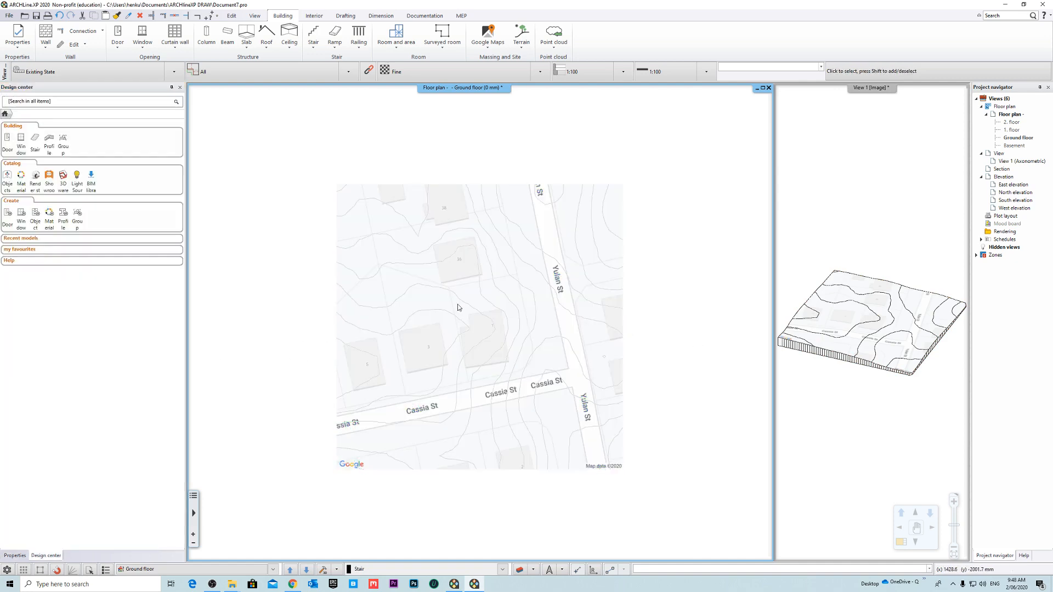
- Inspect the terrain plan without its height points and the properties of the underlying map image
scroll(442, 305, "up", 5)
scroll(519, 350, "up", 2)
scroll(513, 345, "down", 8)
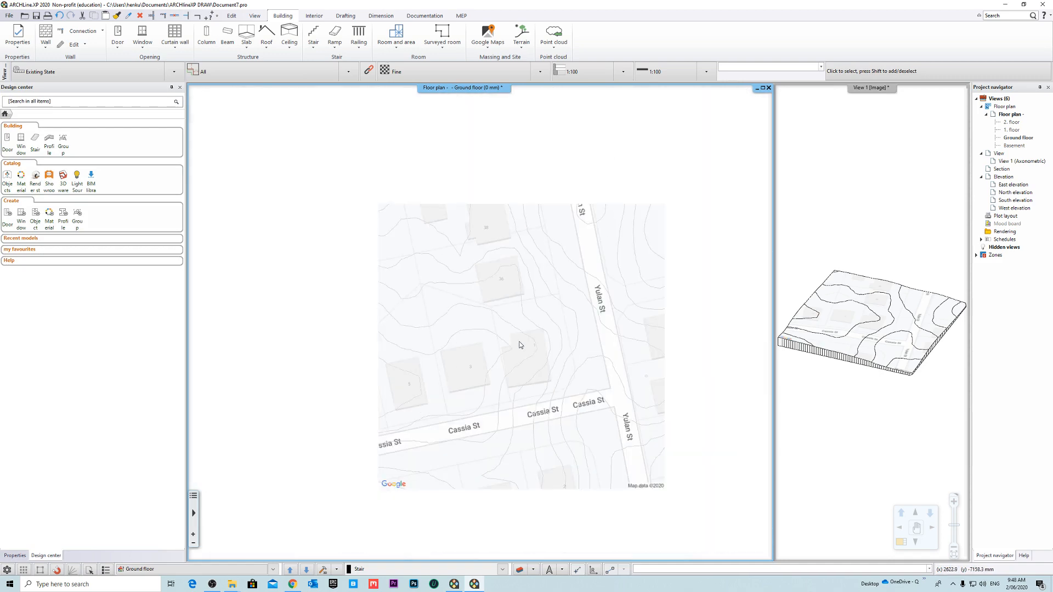
left_click(520, 346)
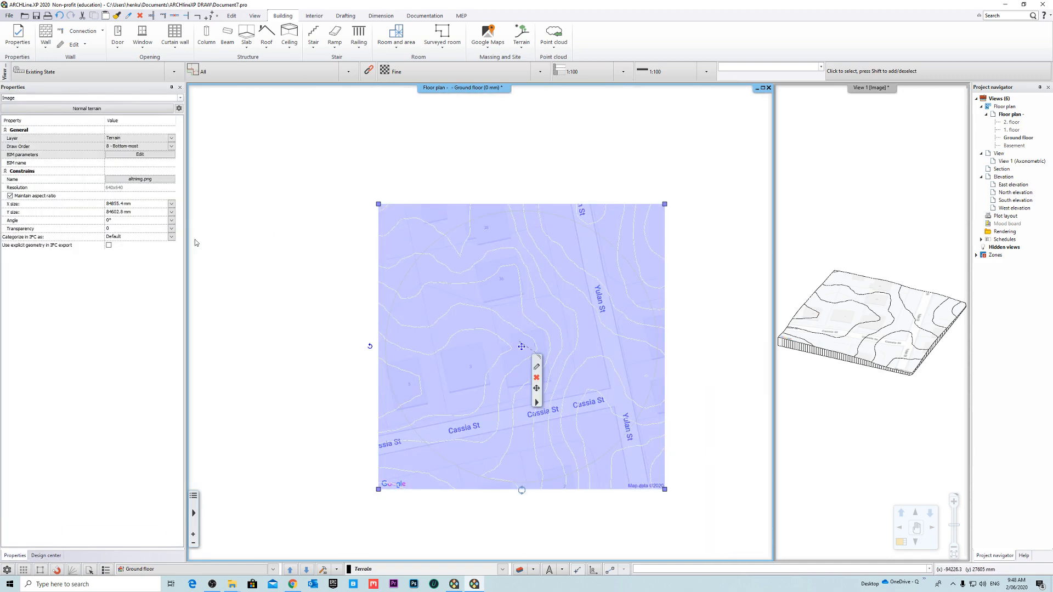
left_click(575, 301)
- Examine the contour lines around the buildings along Cassia St and Yulan St at close and wide range
scroll(462, 298, "up", 6)
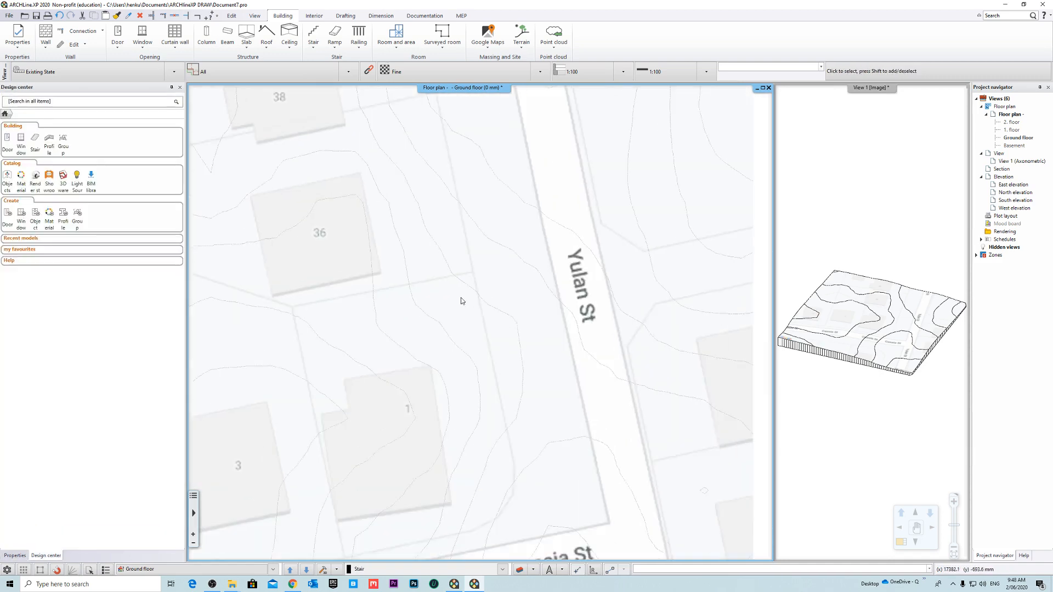
scroll(439, 308, "down", 6)
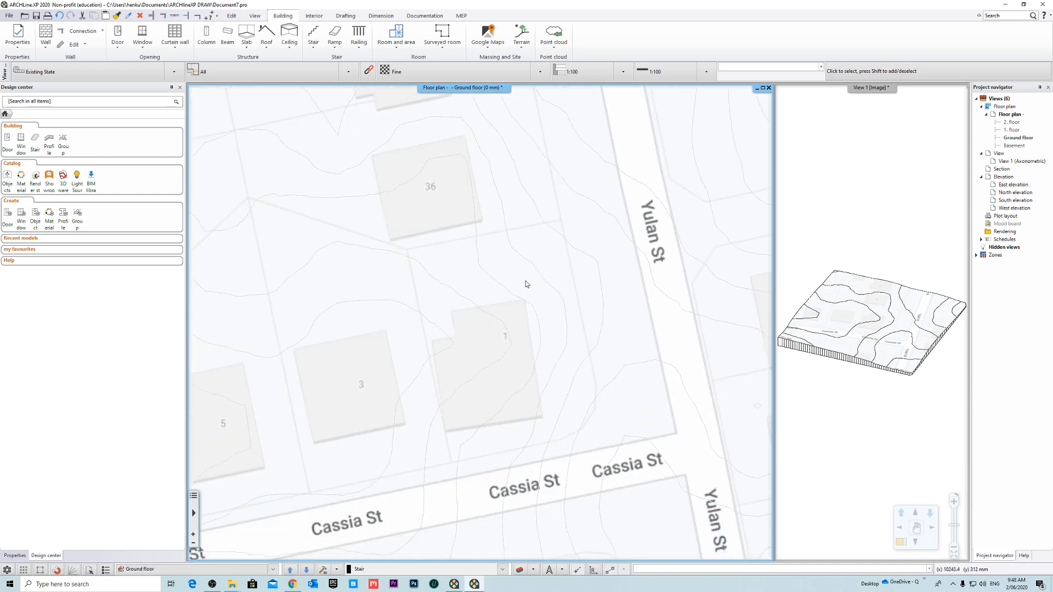
scroll(475, 364, "up", 5)
scroll(534, 343, "down", 4)
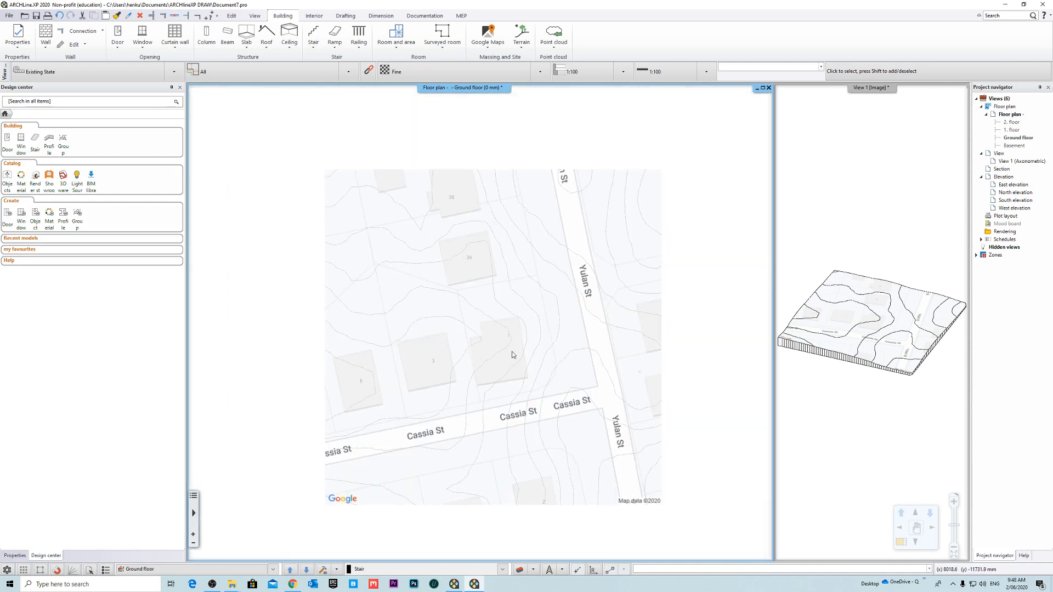
scroll(508, 352, "up", 2)
scroll(532, 301, "down", 5)
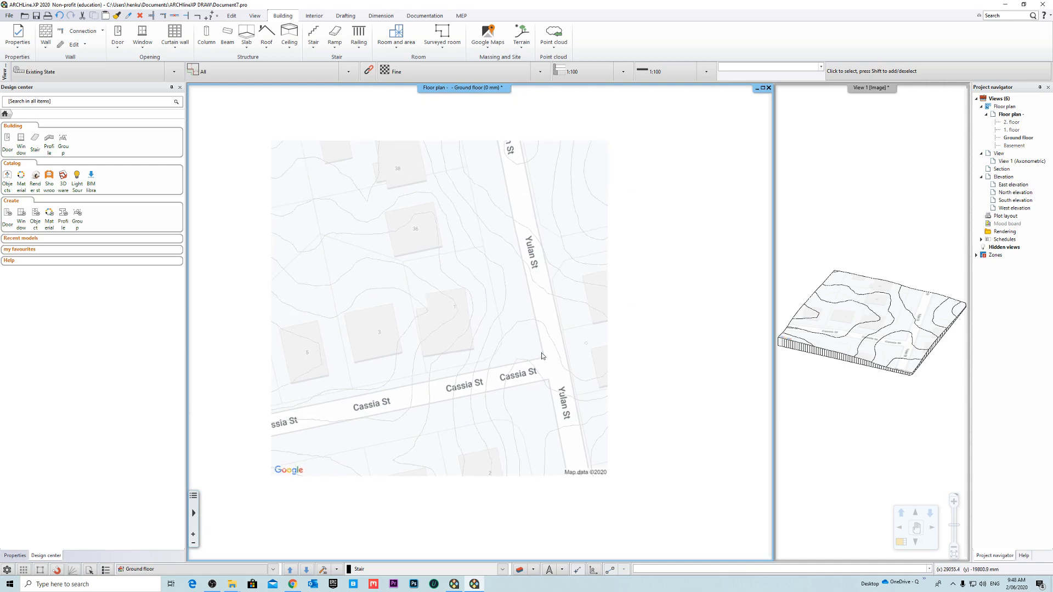
scroll(459, 326, "up", 5)
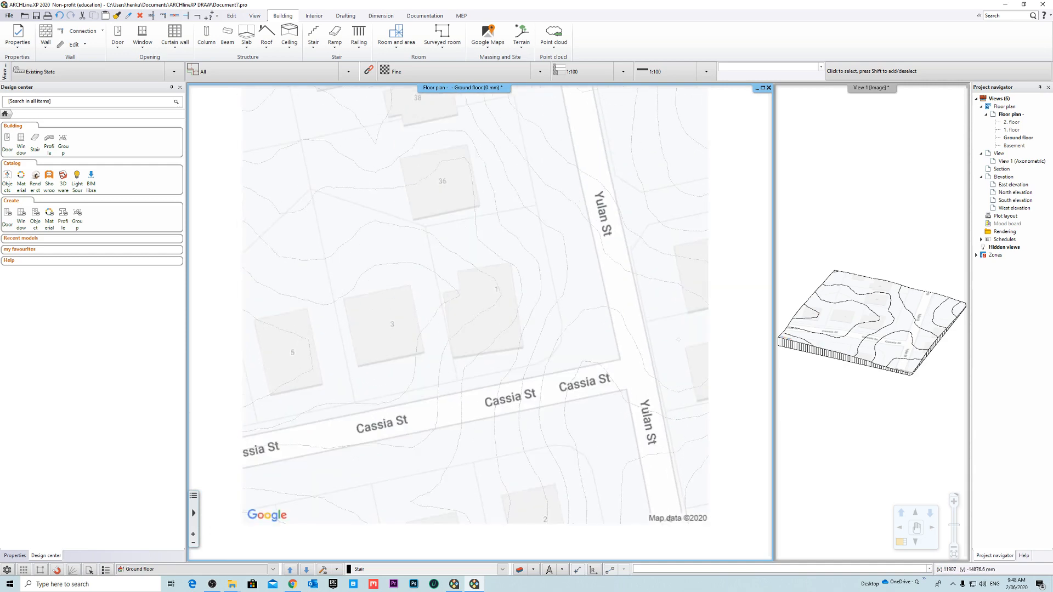
scroll(455, 318, "down", 3)
scroll(455, 316, "up", 1)
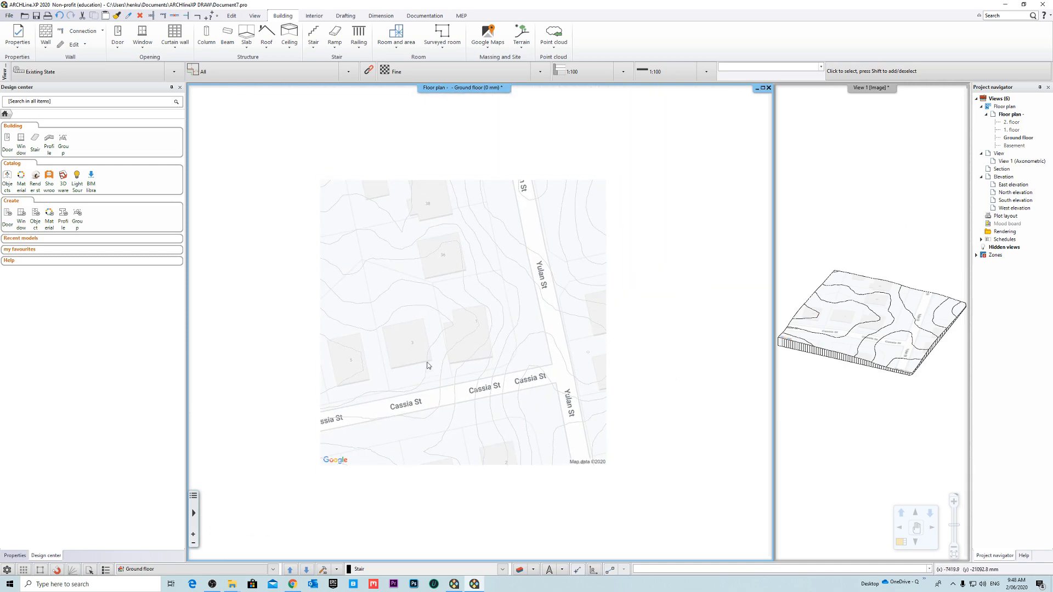
scroll(479, 330, "up", 2)
scroll(475, 332, "down", 2)
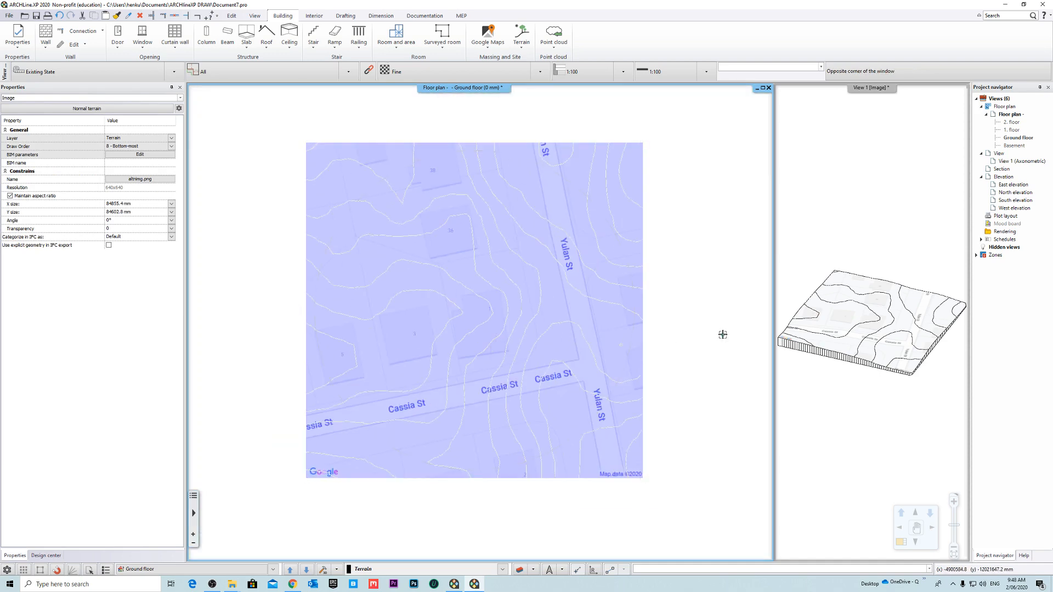
scroll(474, 336, "up", 3)
scroll(458, 327, "down", 3)
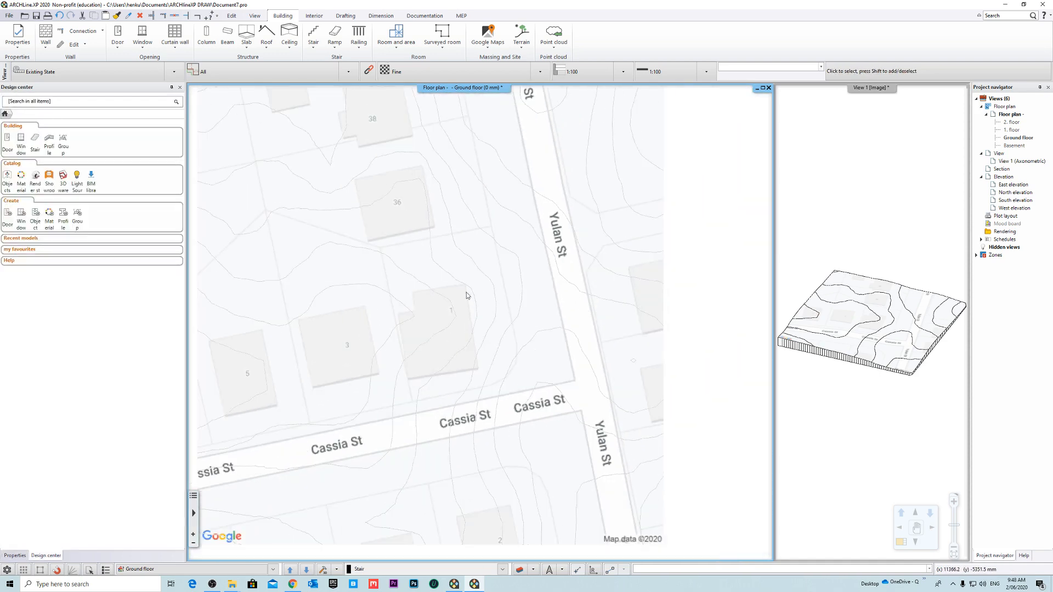
scroll(495, 358, "down", 2)
middle_click_drag(454, 317, 359, 330)
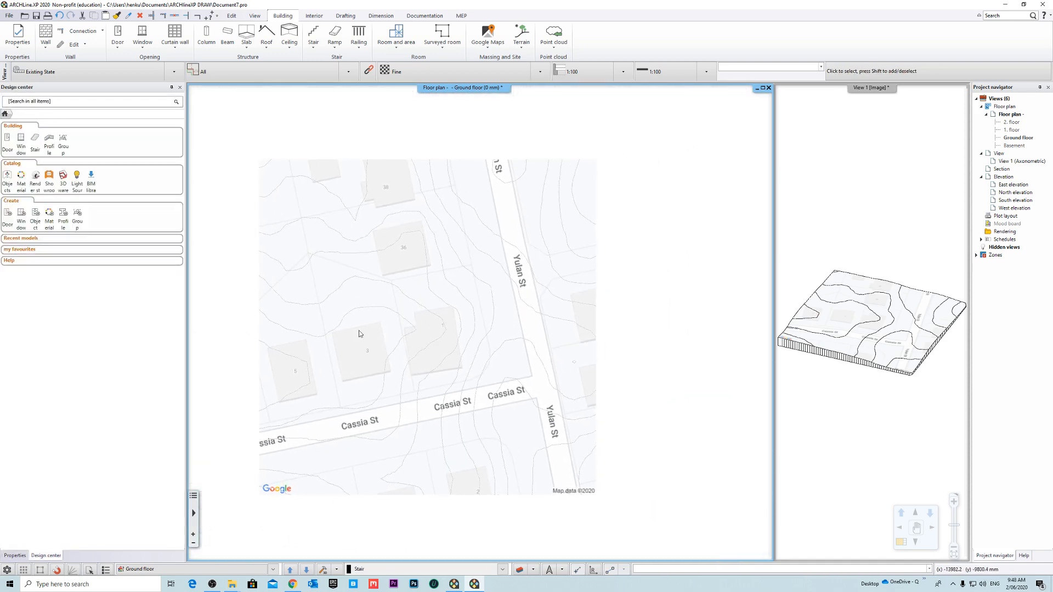
- Start adding a plateau to the site terrain on the floor plan
scroll(385, 386, "up", 3)
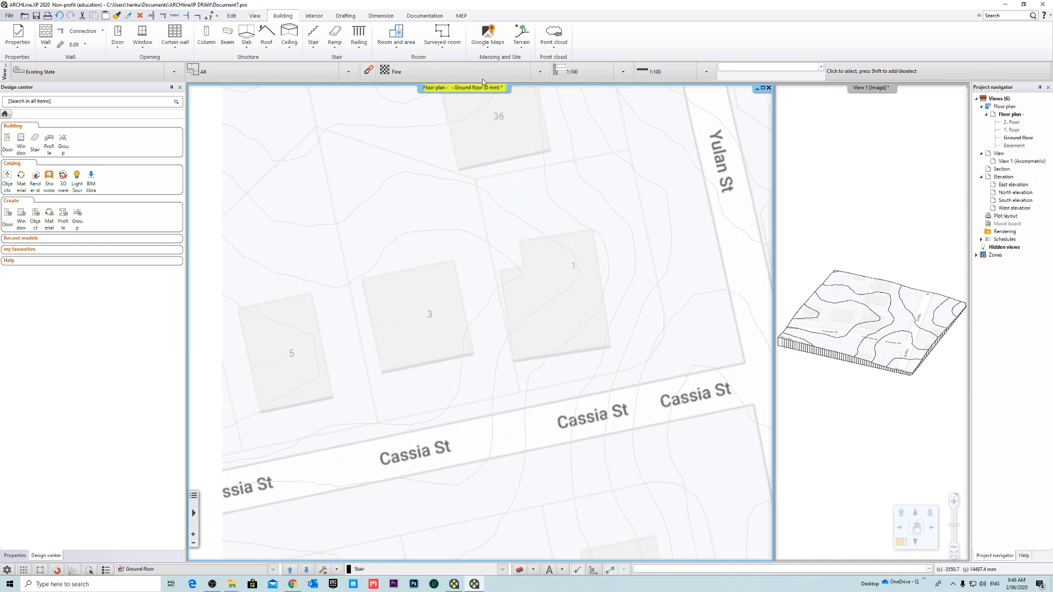
left_click(522, 46)
mouse_move(560, 92)
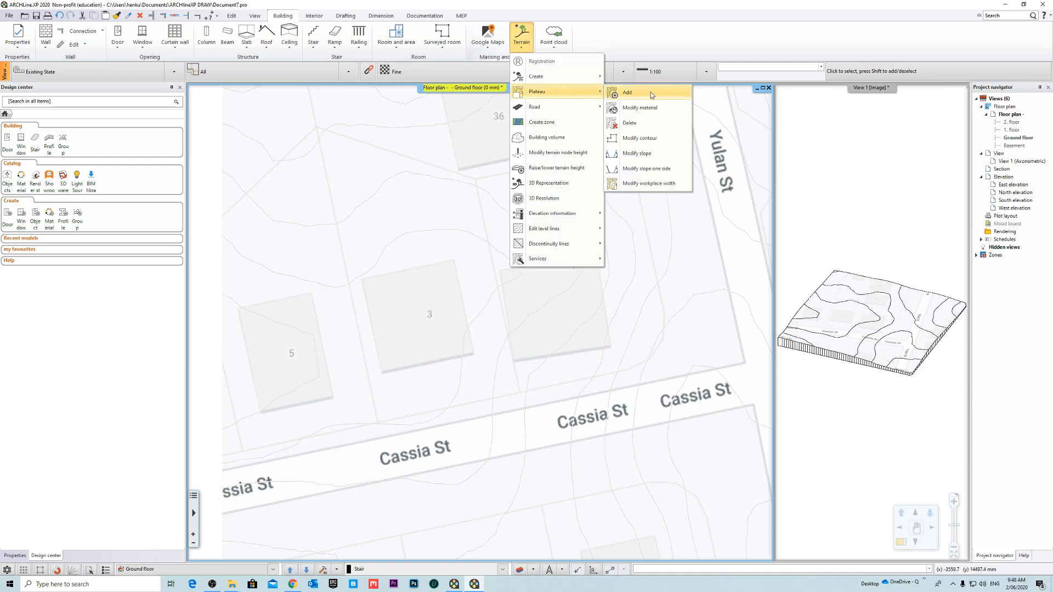
left_click(626, 92)
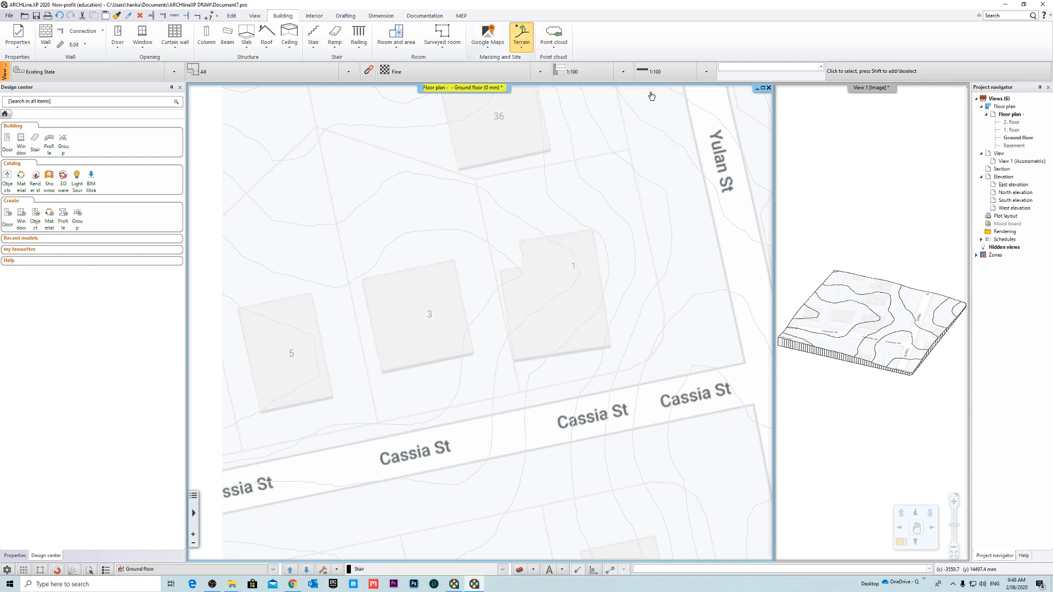
left_click(379, 423)
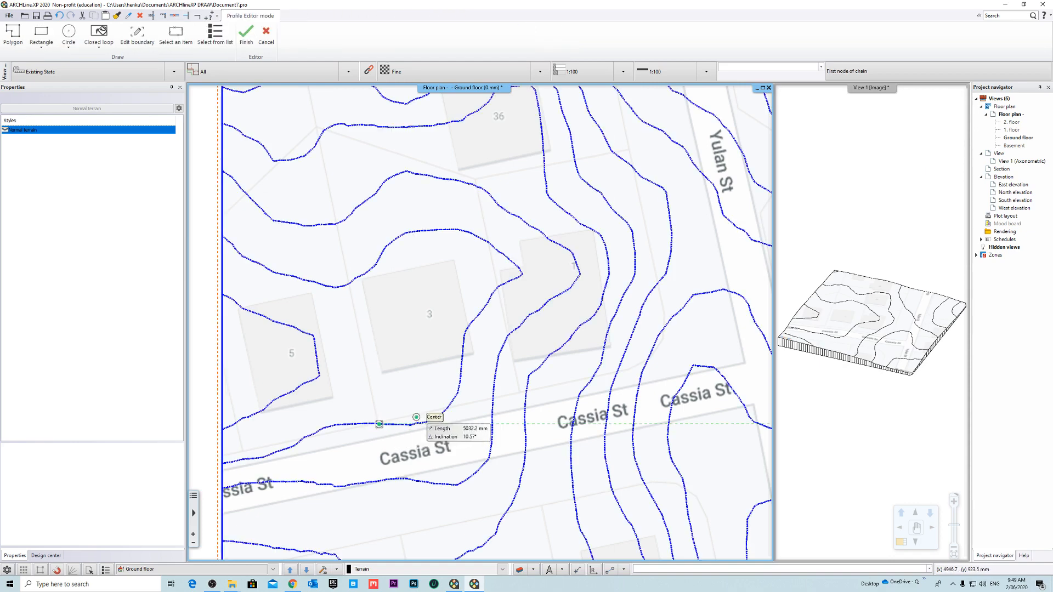
scroll(416, 408, "up", 5)
middle_click_drag(466, 278, 471, 344)
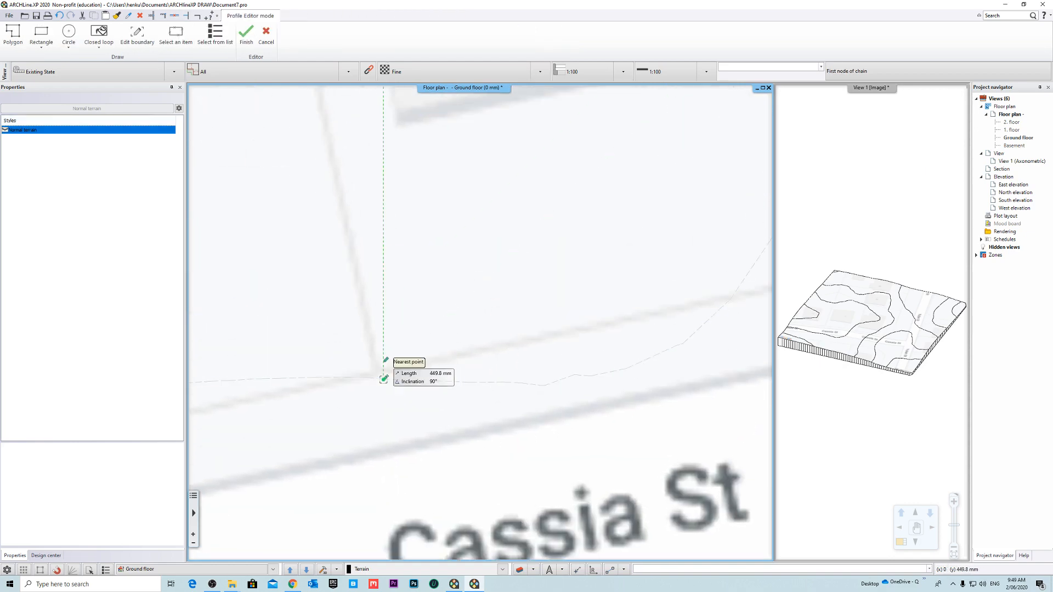
scroll(384, 369, "up", 4)
left_click(479, 348)
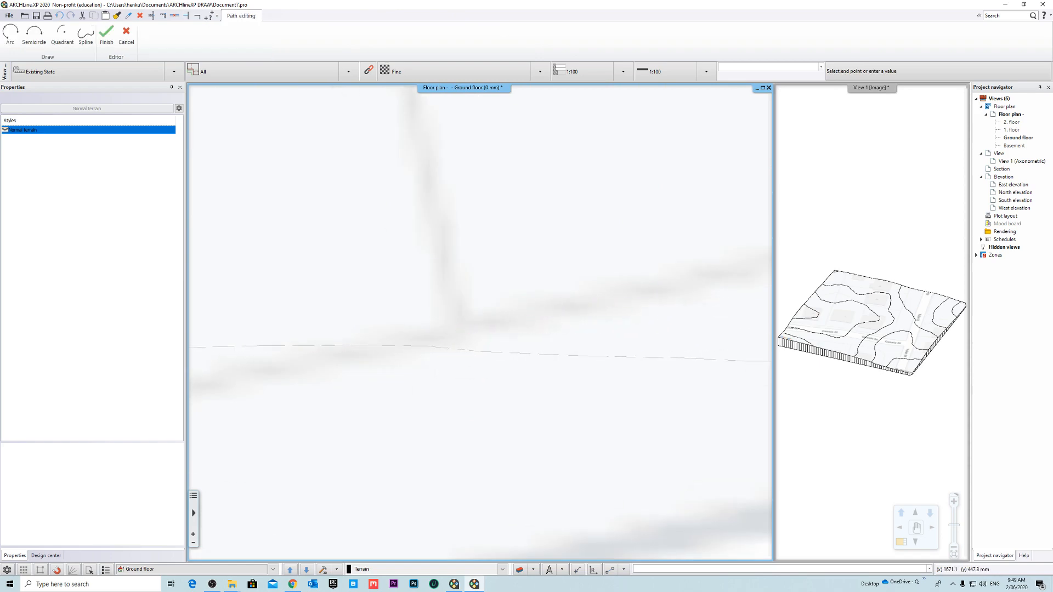
scroll(482, 404, "down", 6)
scroll(597, 318, "up", 5)
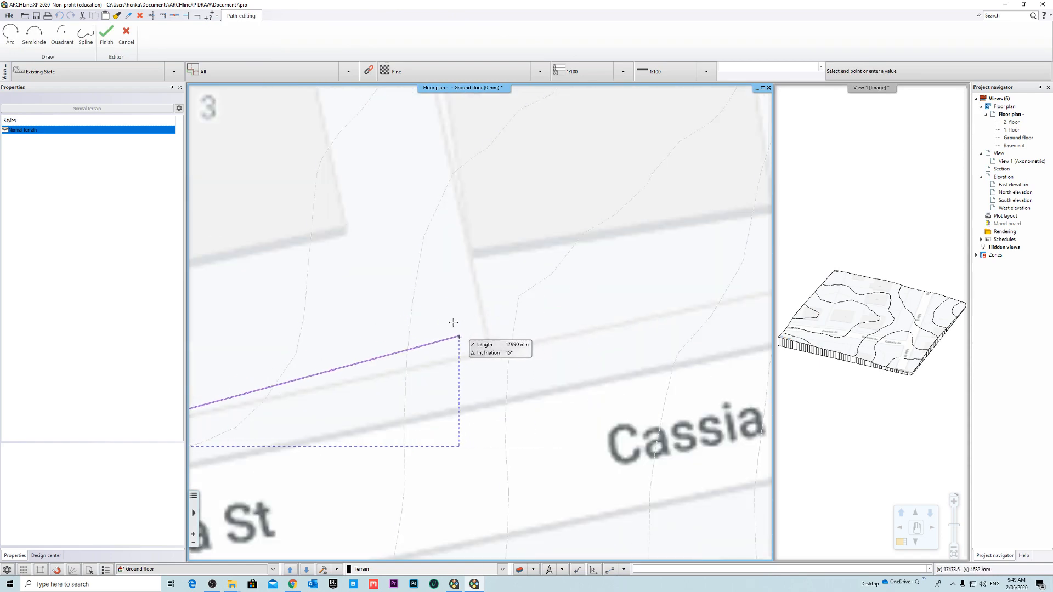
scroll(596, 387, "up", 3)
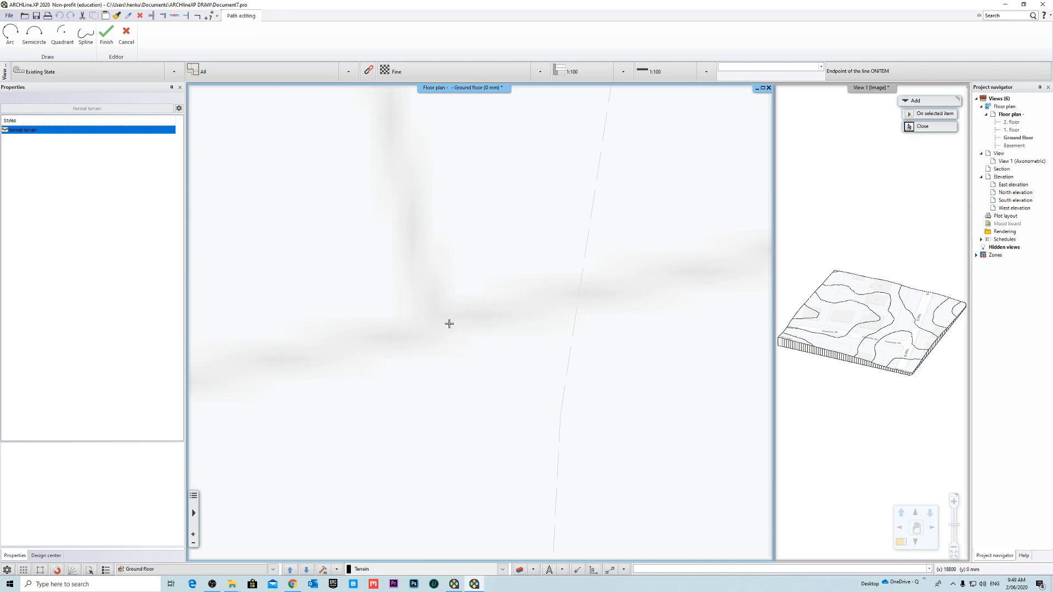
scroll(468, 419, "down", 4)
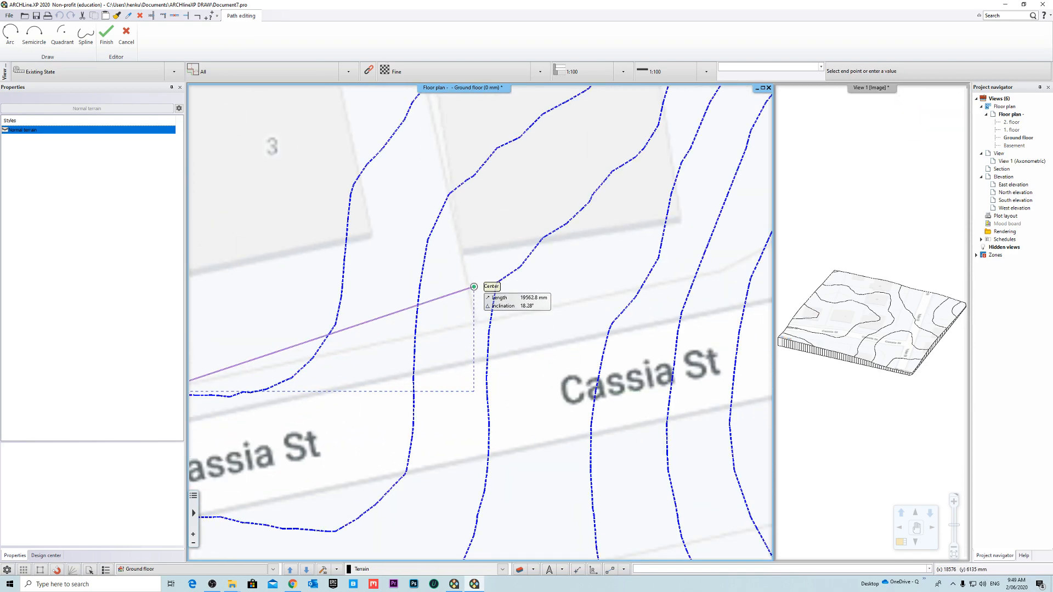
key("Escape")
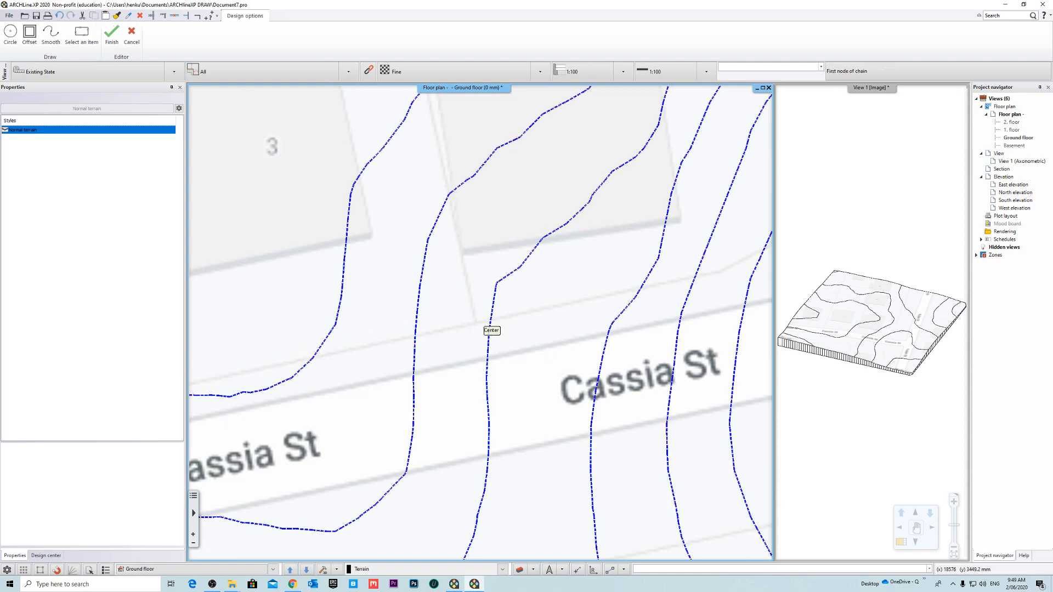
- Turn off snapping in a fixed direction in the object snap options, keeping the other snap types active
scroll(550, 341, "down", 4)
middle_click_drag(738, 275, 813, 277)
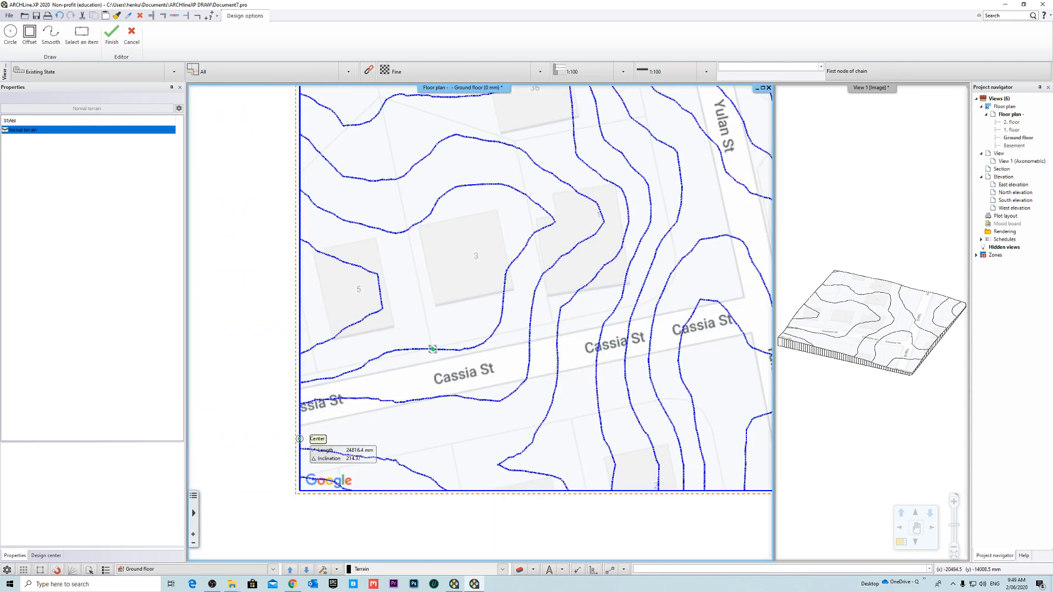
left_click(8, 570)
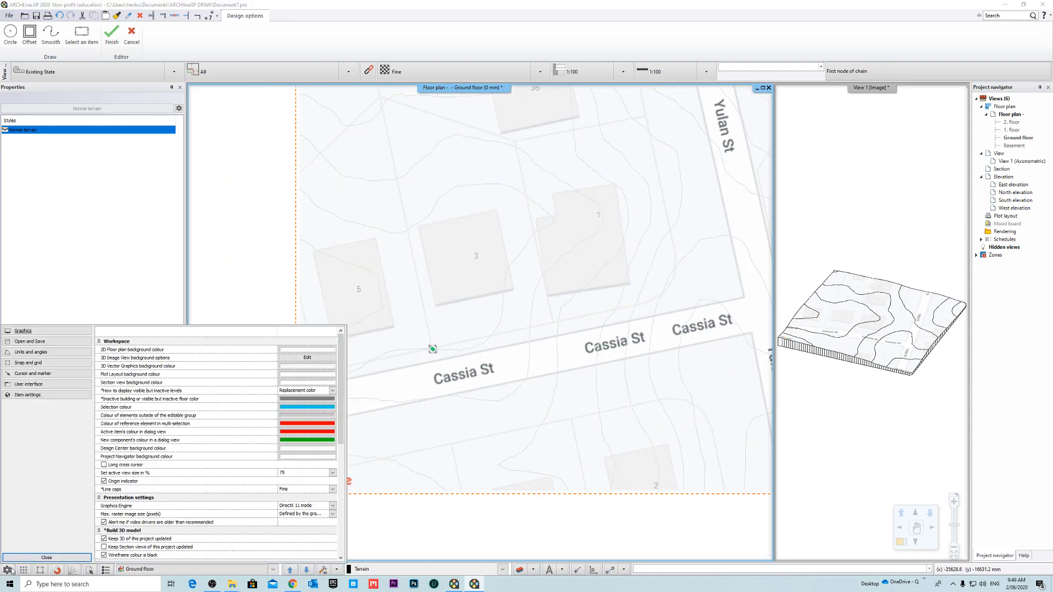
left_click(58, 374)
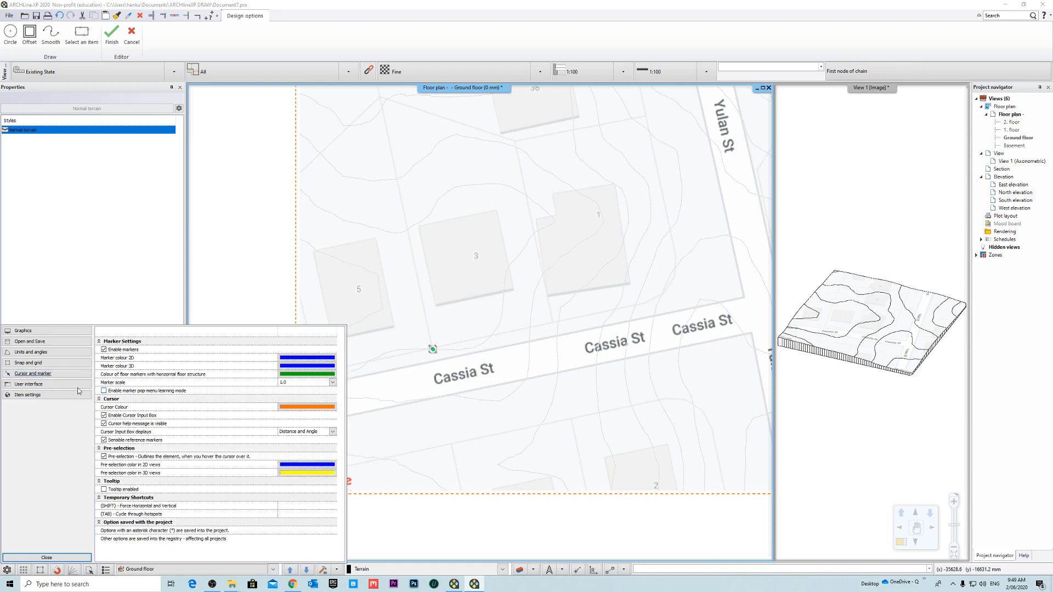
left_click(28, 364)
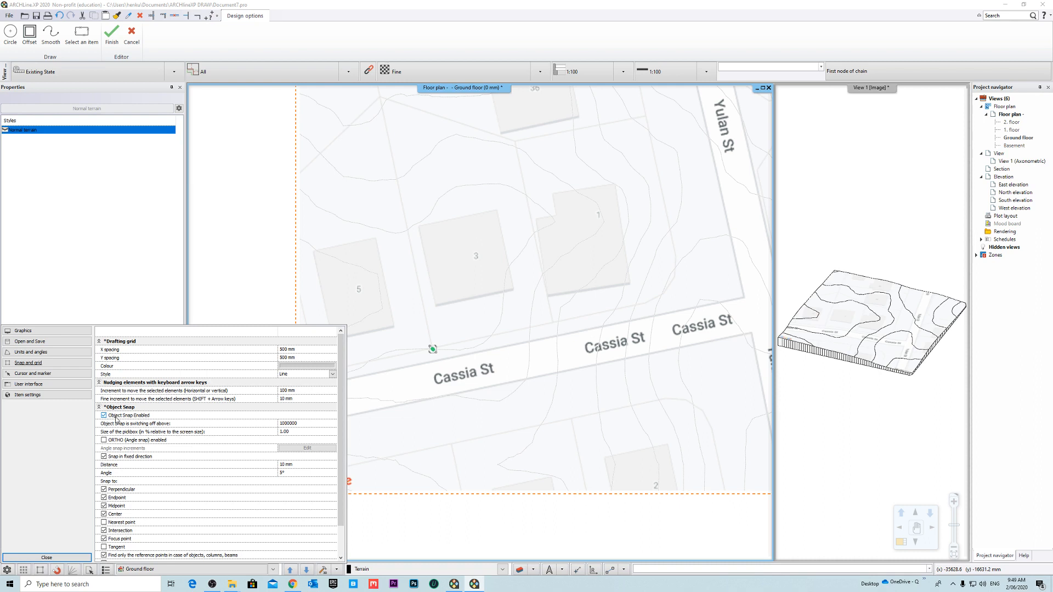
scroll(116, 420, "down", 1)
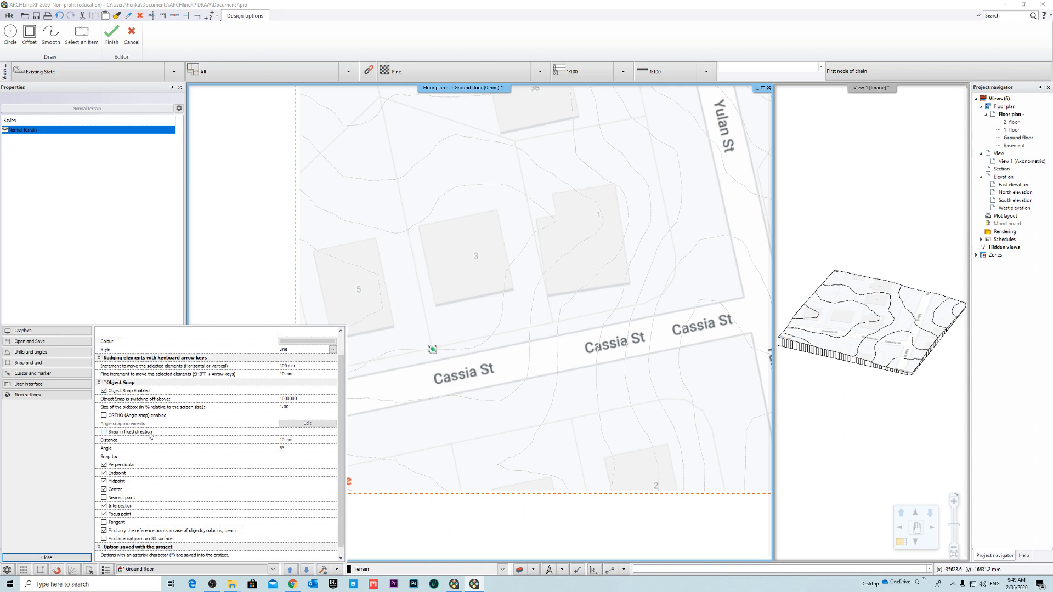
scroll(150, 436, "down", 1)
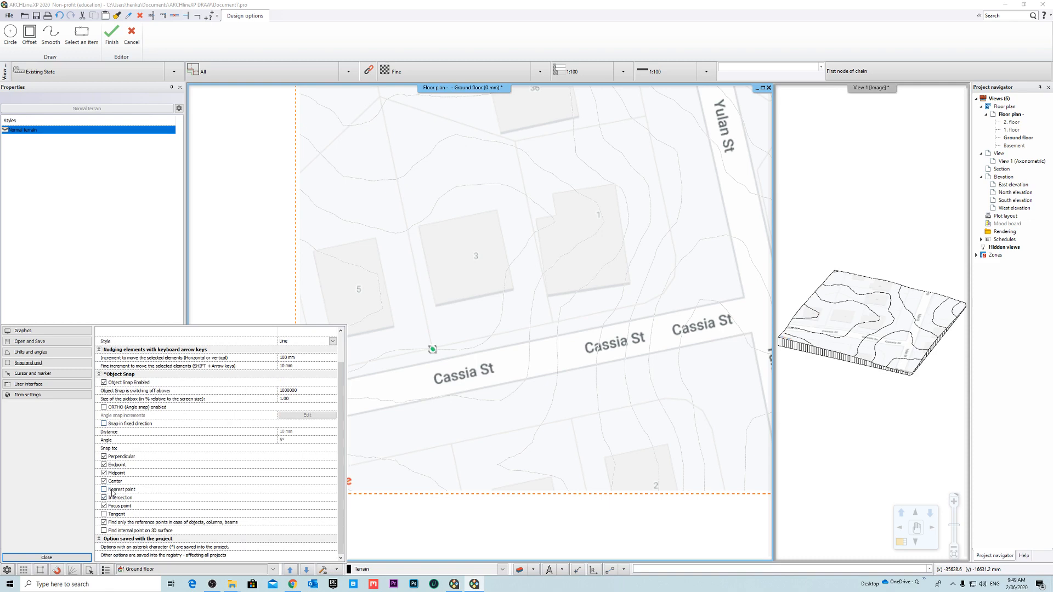
scroll(152, 443, "up", 2)
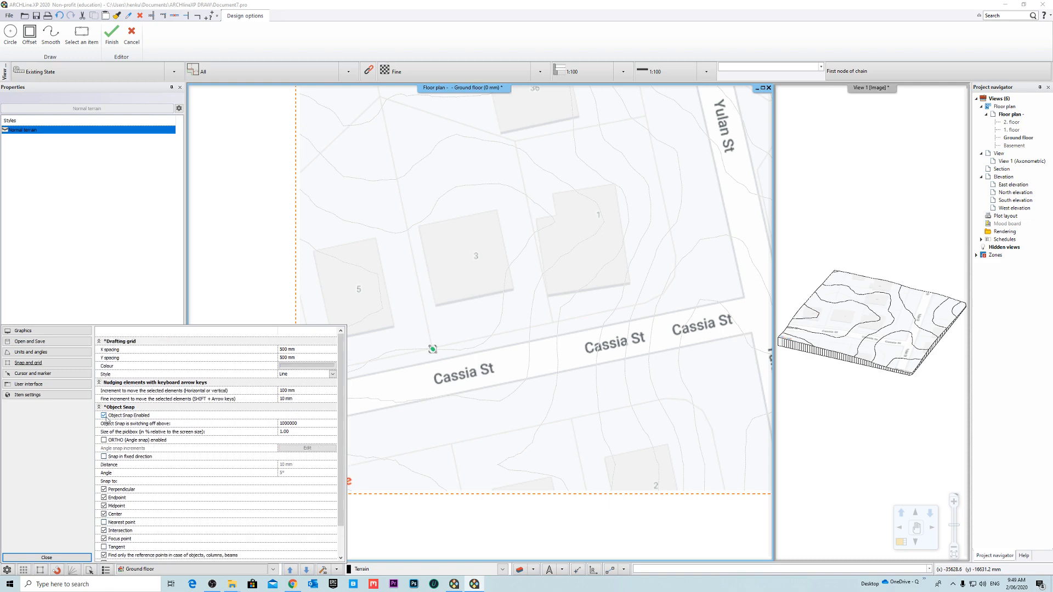
left_click(55, 558)
- Trace the plateau's front edge along lot 3's Cassia St boundary, about 19.1 m long at an inclination of about 12°
scroll(488, 362, "up", 5)
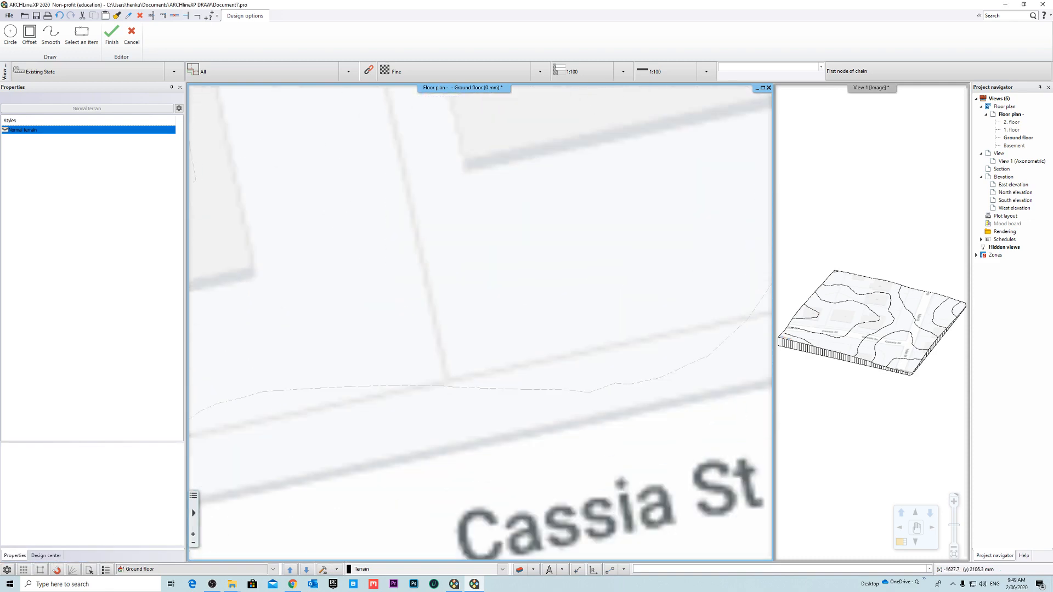
scroll(284, 332, "down", 2)
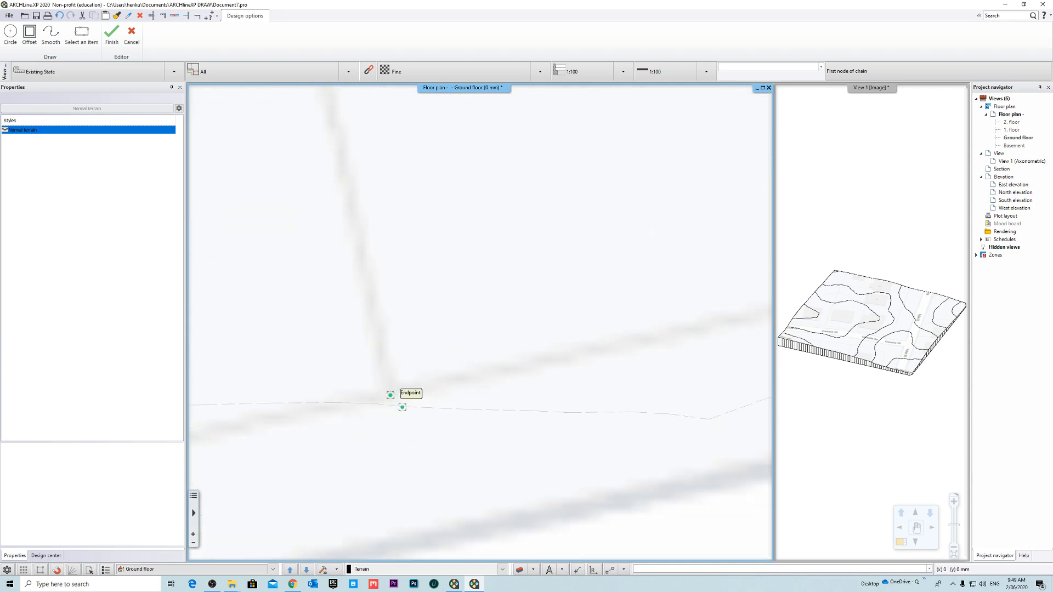
left_click(389, 395)
middle_click_drag(647, 354, 425, 428)
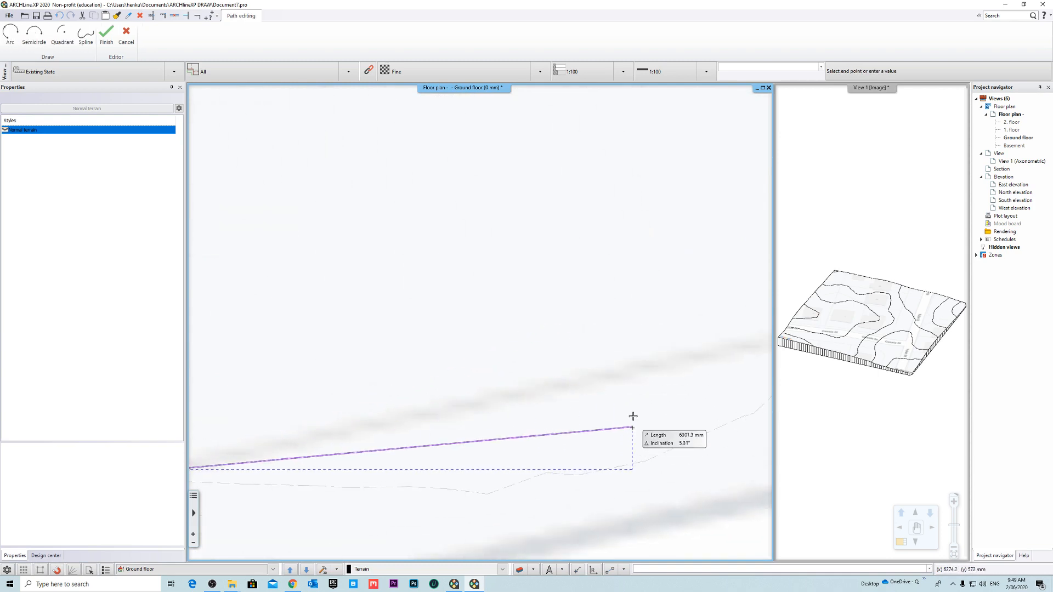
scroll(652, 369, "down", 2)
middle_click_drag(670, 362, 458, 455)
scroll(622, 343, "up", 4)
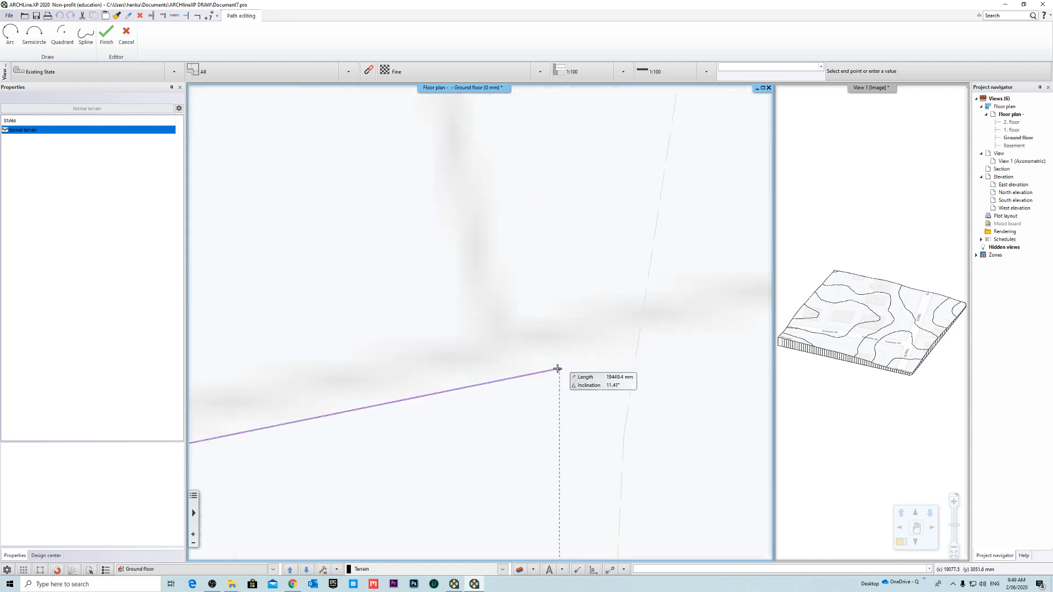
left_click(501, 345)
scroll(665, 428, "down", 6)
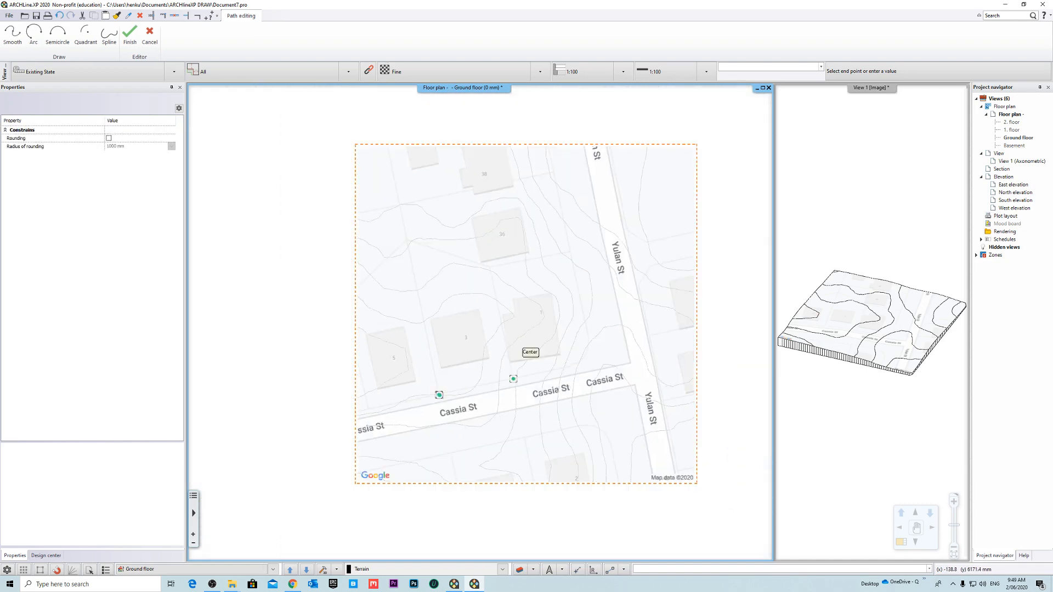
- Trace the plateau's remaining corners along lot 3's side and rear boundaries and close the outline
scroll(516, 307, "down", 2)
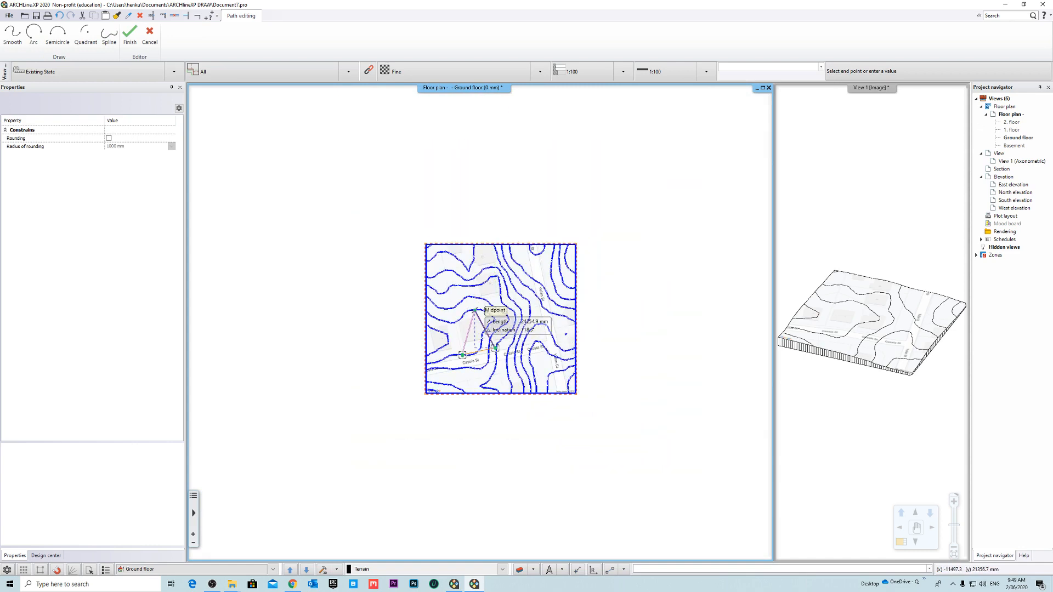
scroll(517, 315, "up", 3)
scroll(517, 314, "up", 2)
scroll(488, 294, "up", 4)
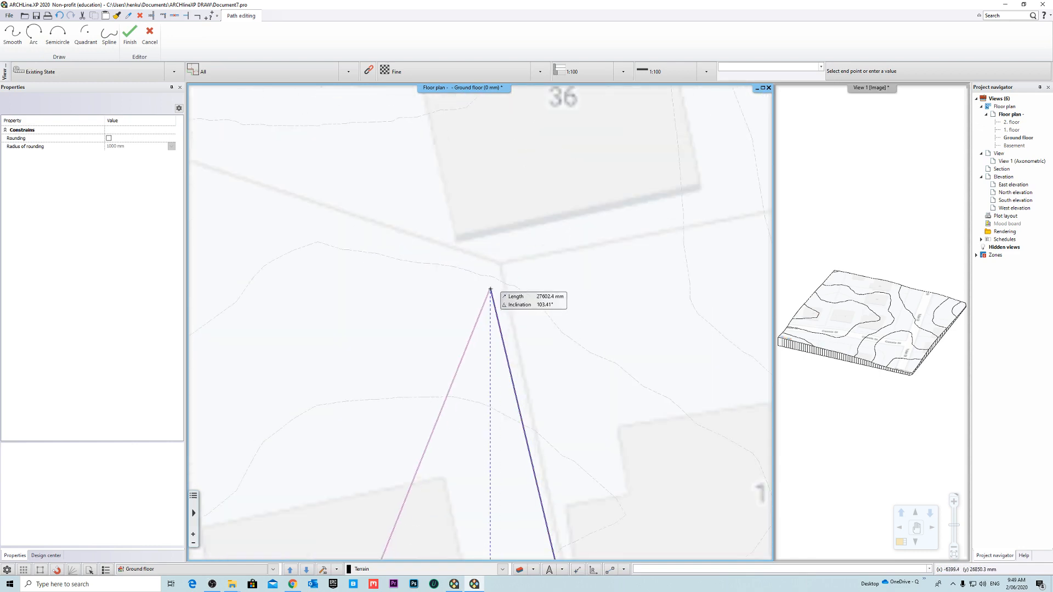
scroll(501, 306, "down", 5)
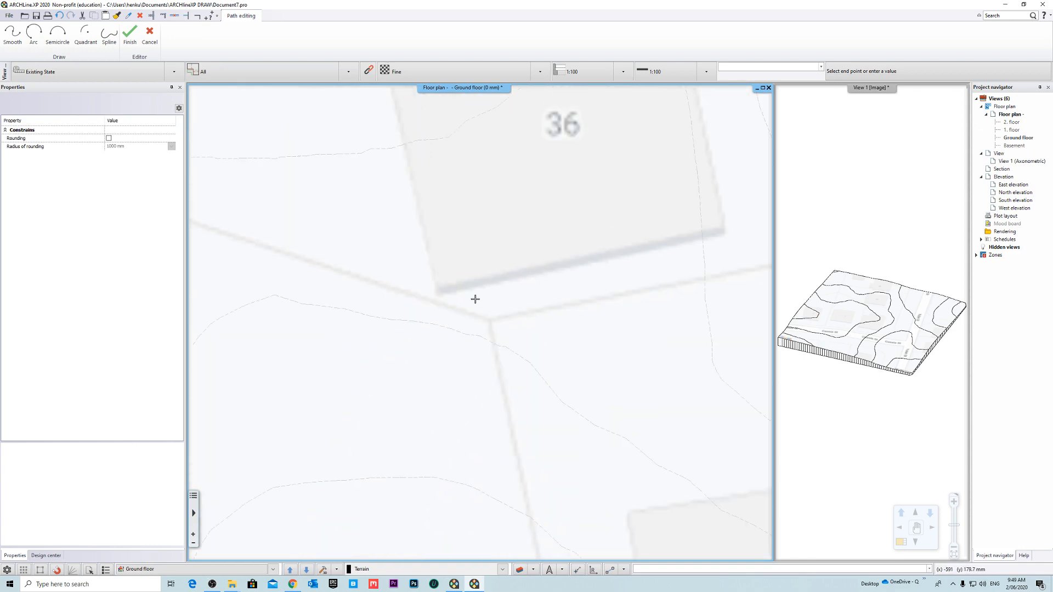
scroll(355, 269, "up", 5)
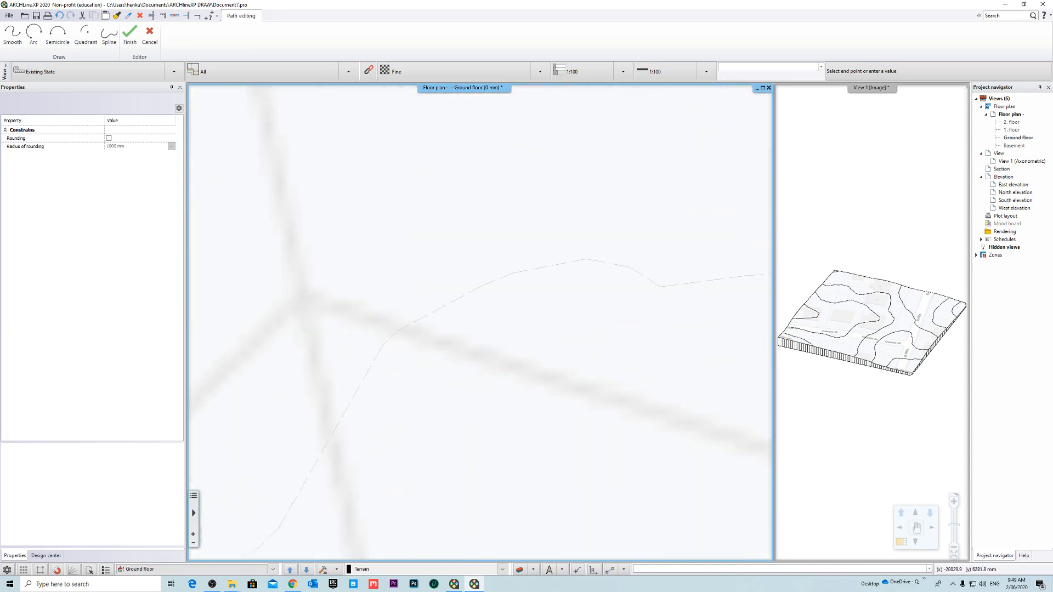
left_click(307, 301)
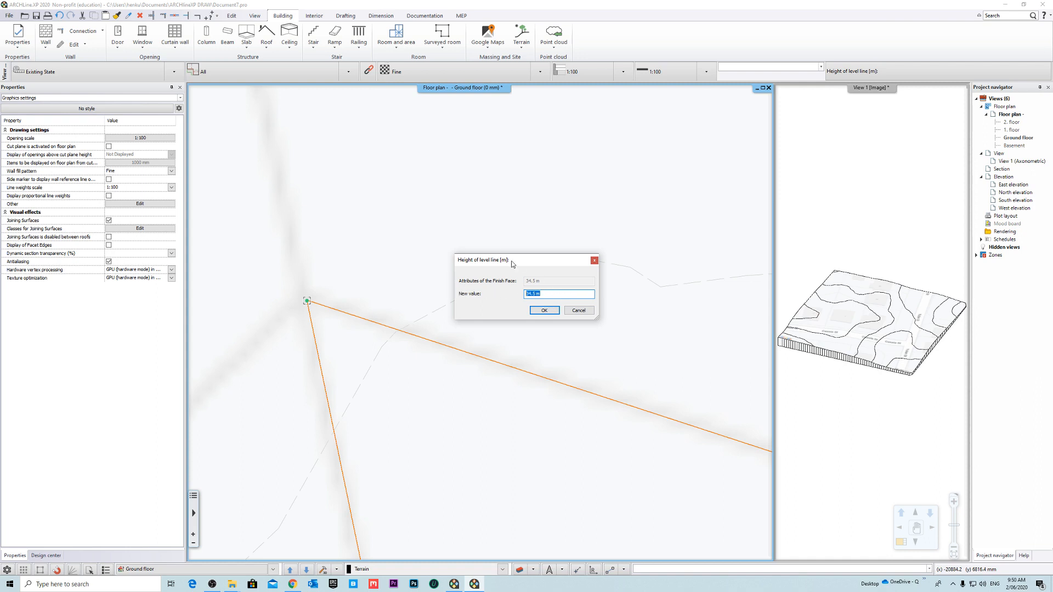
- Create the plateau with a level line height of 34.5 m and a slope inclination of 60° relative to vertical
left_click_drag(511, 261, 523, 249)
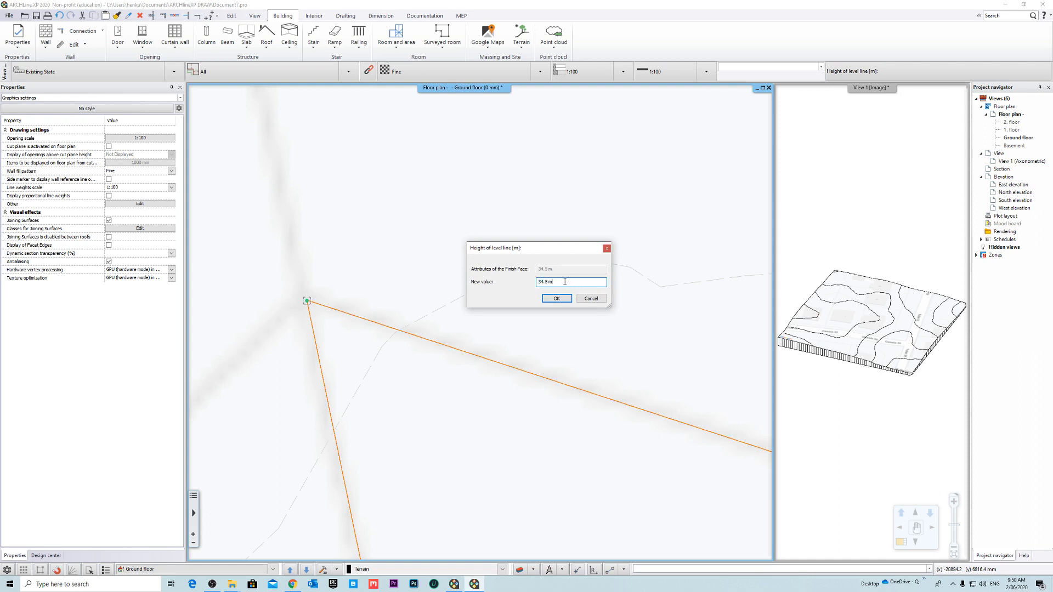
left_click_drag(536, 250, 517, 269)
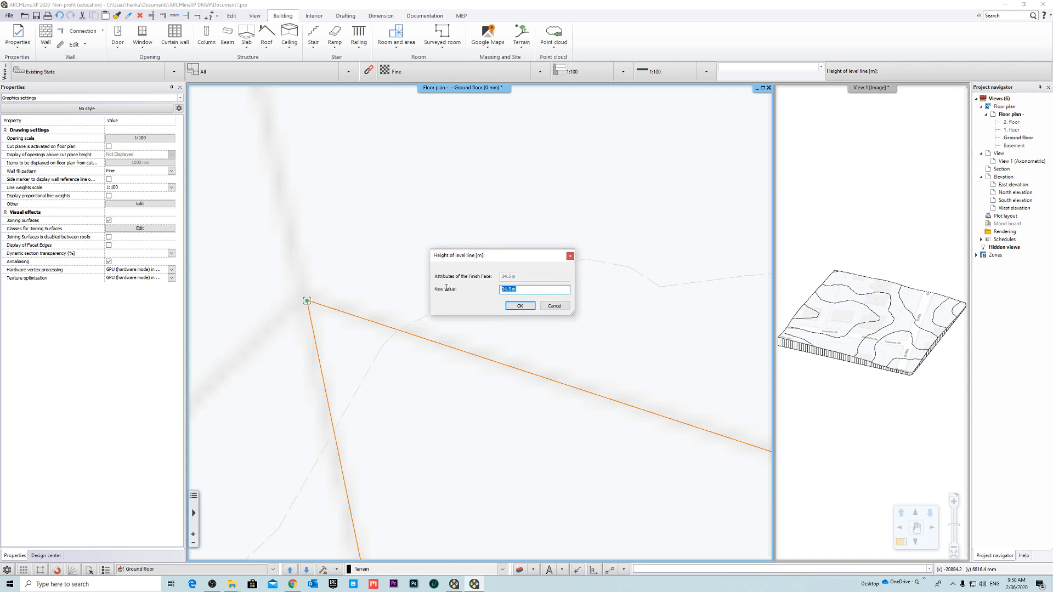
left_click(525, 309)
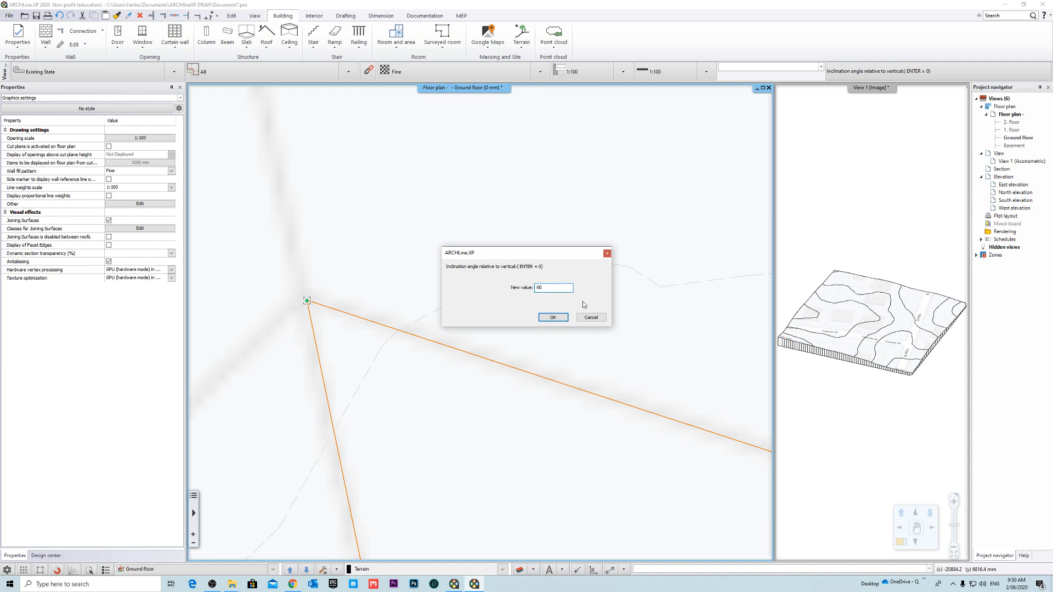
left_click(552, 318)
- Enlarge the 3D view and inspect how the plateau sits in the terrain beside Cassia St
middle_click_drag(808, 274, 827, 252)
scroll(863, 360, "up", 6)
middle_click_drag(863, 360, 932, 329)
right_click(848, 89)
left_click(876, 97)
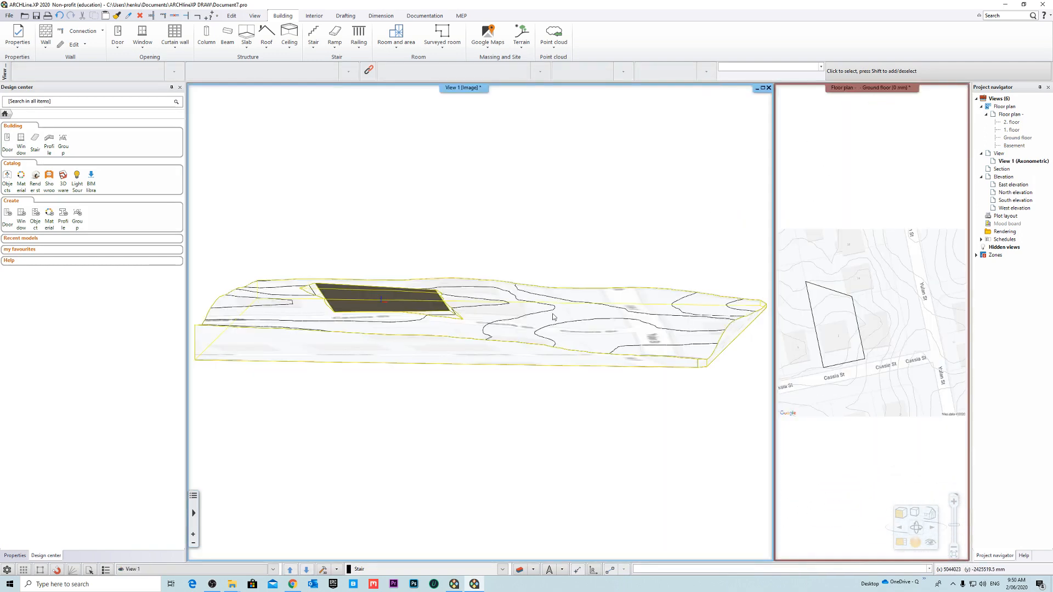
scroll(482, 346, "up", 5)
scroll(485, 354, "down", 3)
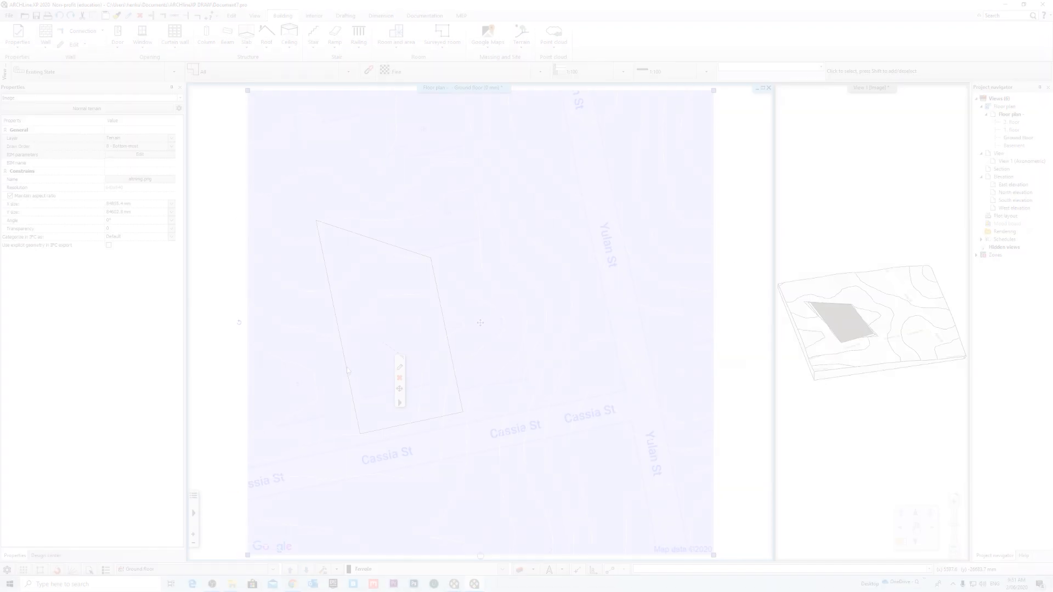
- Try to offset the edge of the plateau's contour between lots 3 and 5 on the floor plan
right_click(348, 372)
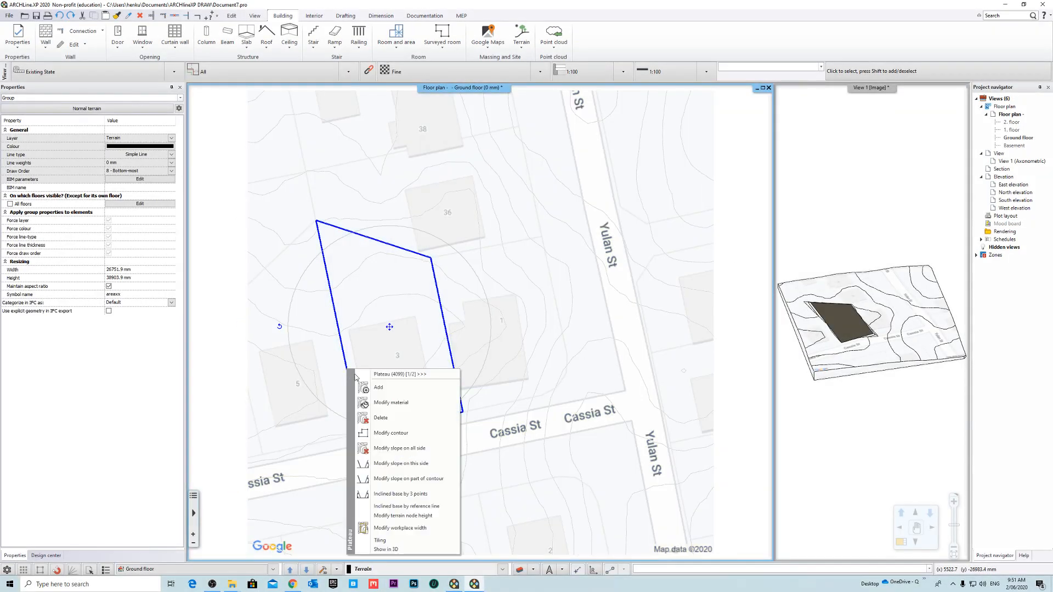
left_click(412, 433)
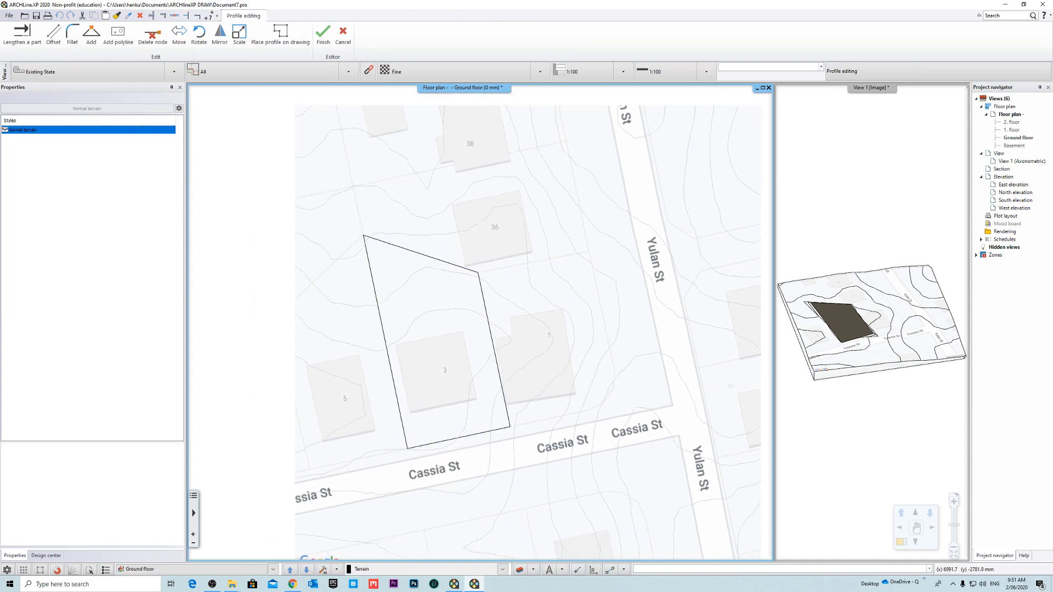
scroll(385, 351, "up", 2)
left_click(381, 338)
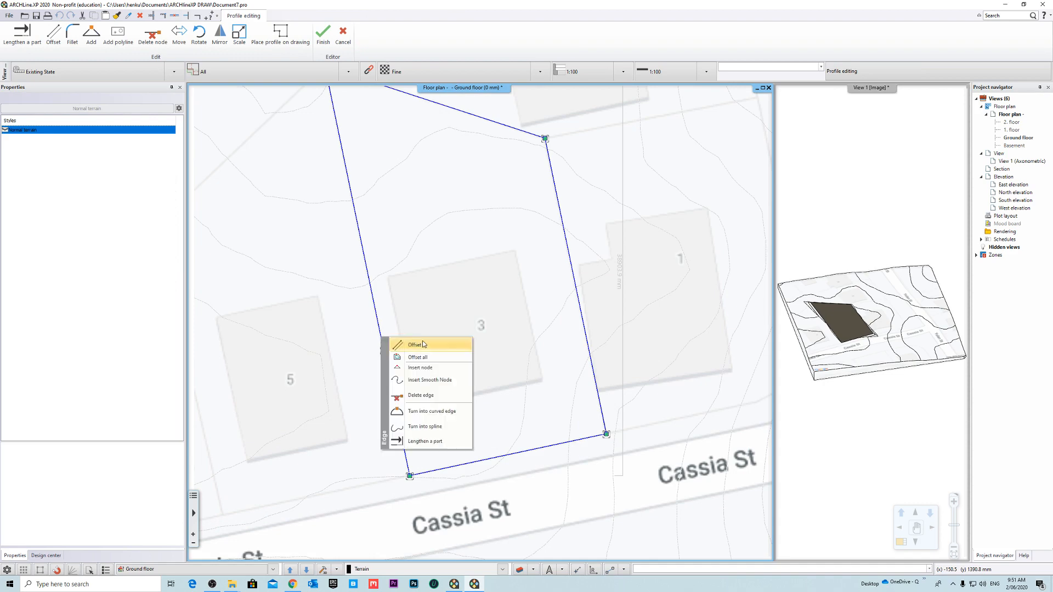
left_click(421, 346)
key("Escape")
scroll(428, 373, "down", 1)
scroll(428, 373, "down", 2)
middle_click_drag(428, 373, 381, 398)
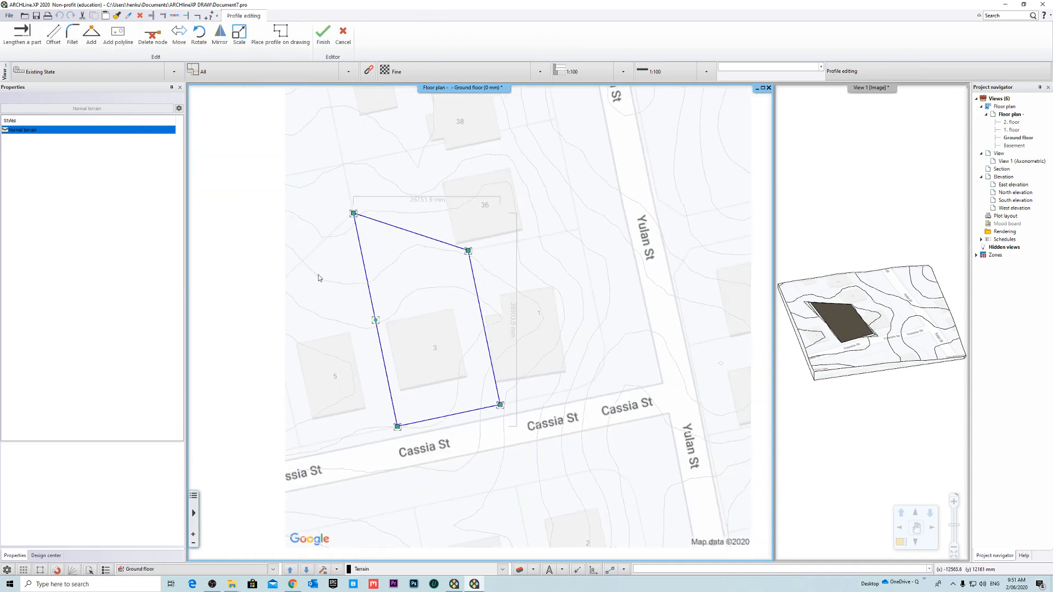
left_click(323, 34)
- Set the terrain node height of the plateau on lot 3 to 35 m
left_click(444, 246)
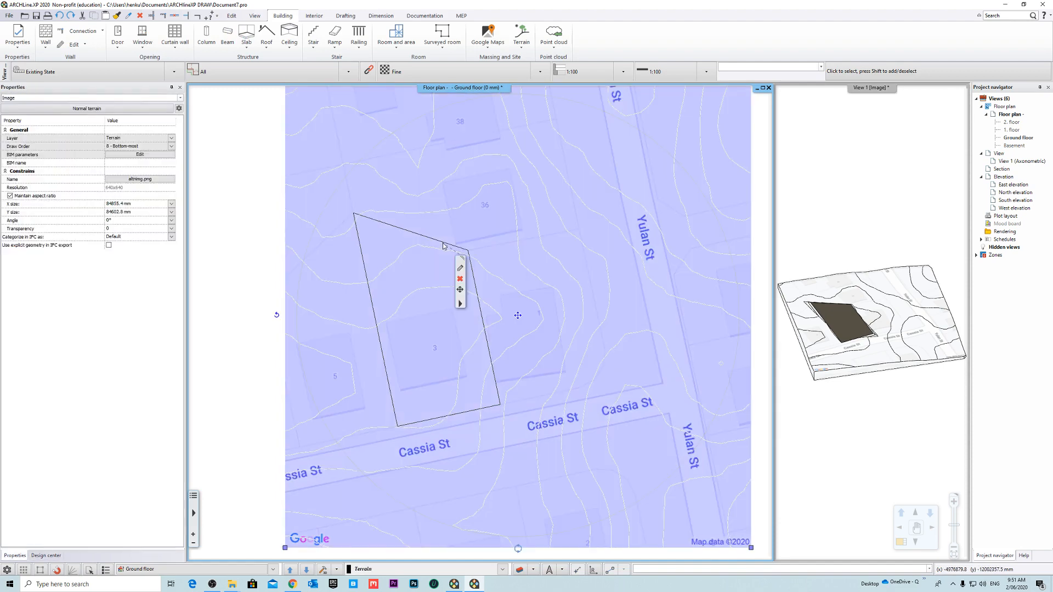
left_click(439, 244)
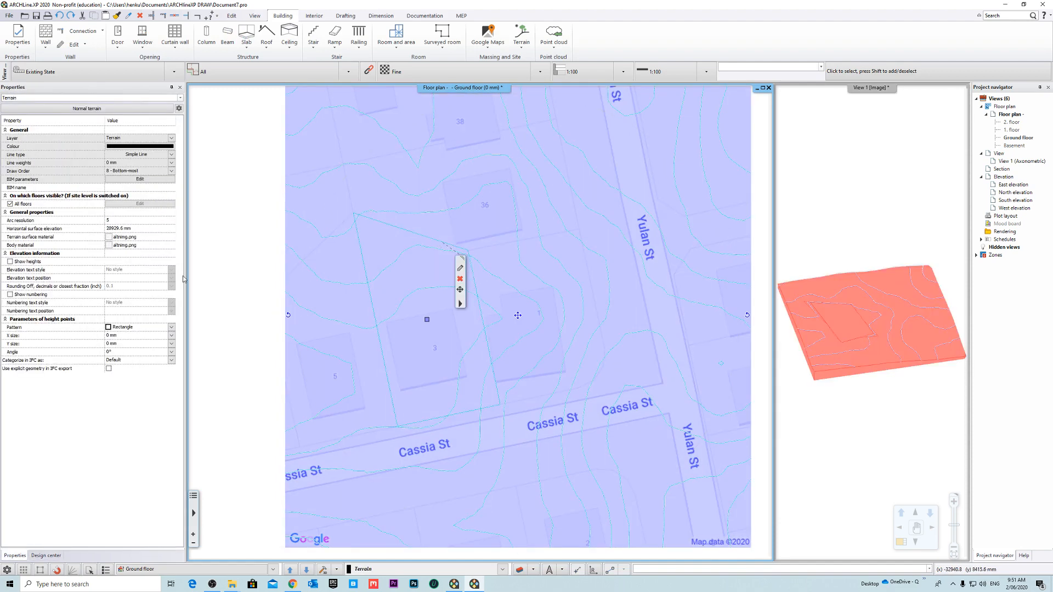
key("Escape")
left_click(413, 233)
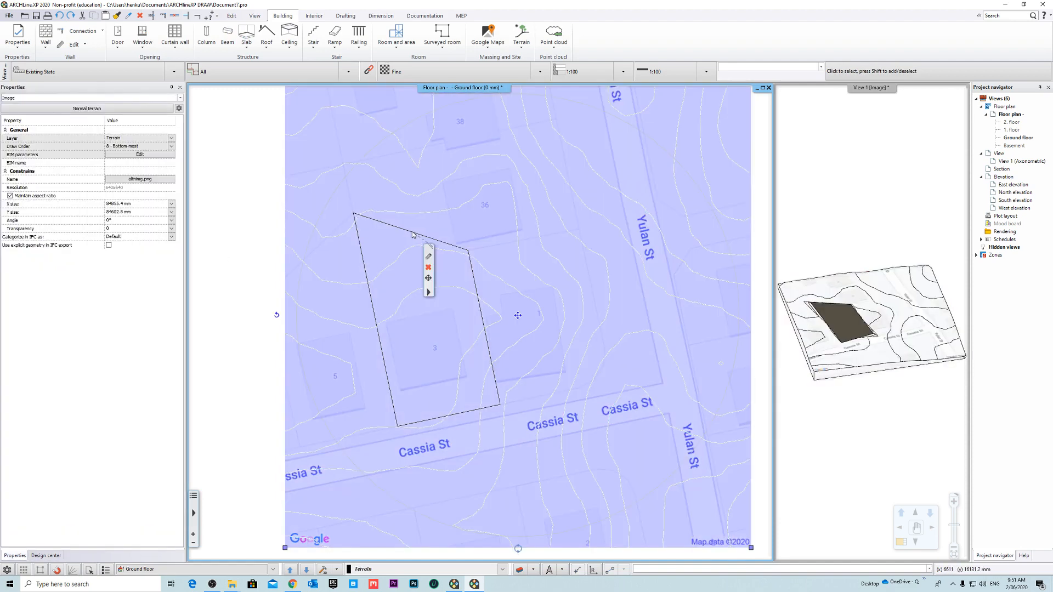
left_click(412, 234)
right_click(412, 234)
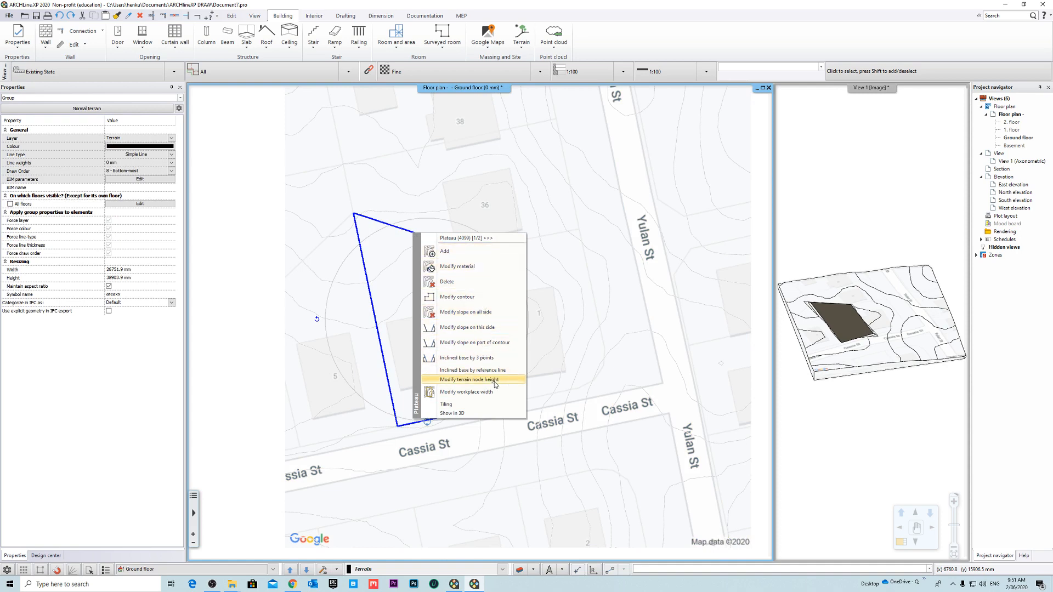
left_click(471, 379)
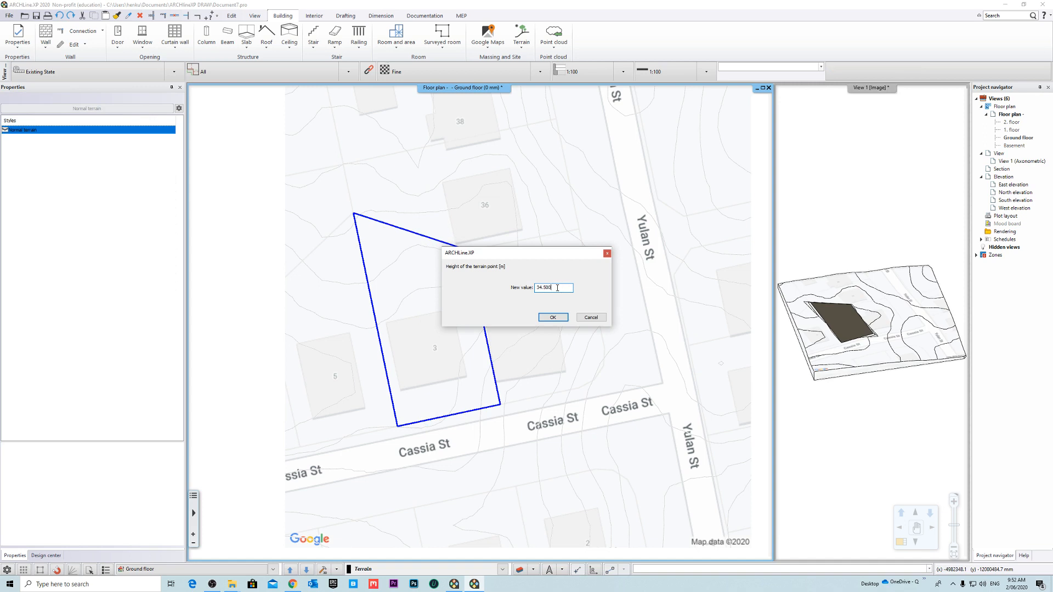
left_click_drag(518, 254, 456, 272)
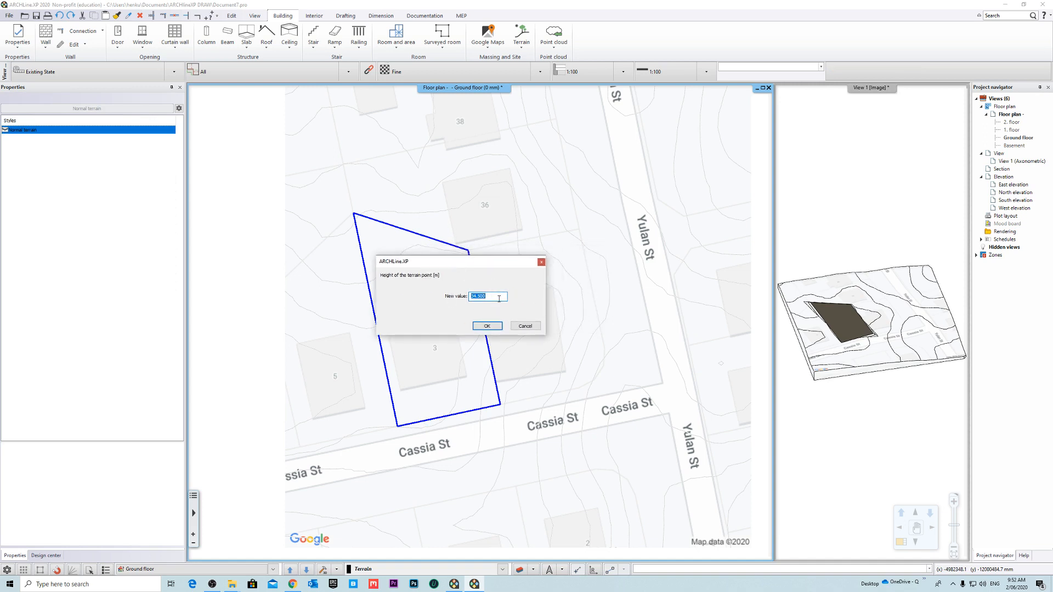
left_click(496, 328)
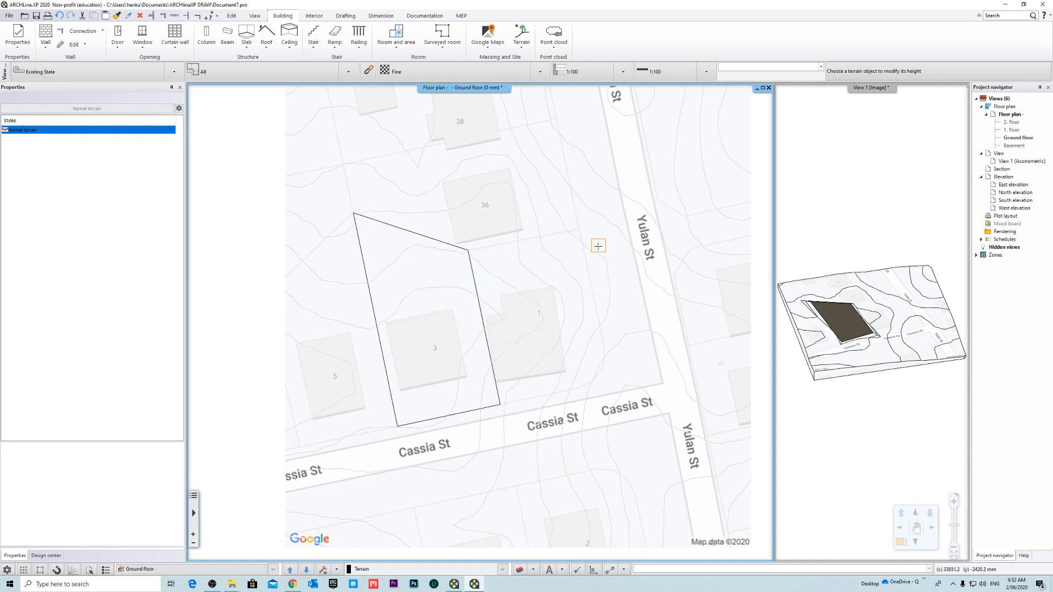
key("Escape")
- Magnify the 3D view again and examine the plateau's new height against the surrounding terrain
right_click(860, 87)
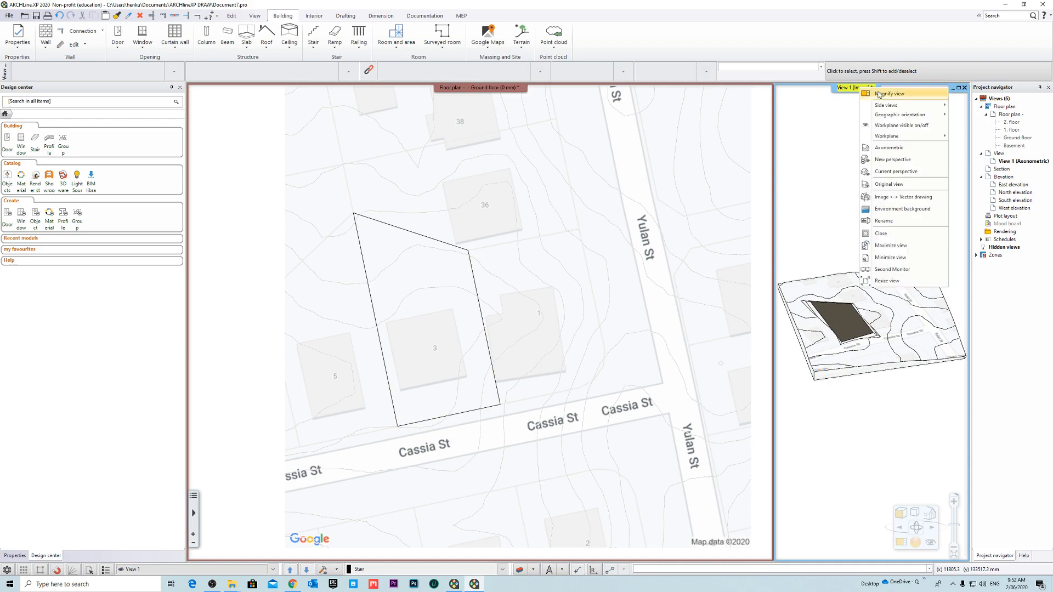
left_click(878, 95)
middle_click_drag(362, 329, 412, 321)
scroll(414, 323, "up", 5)
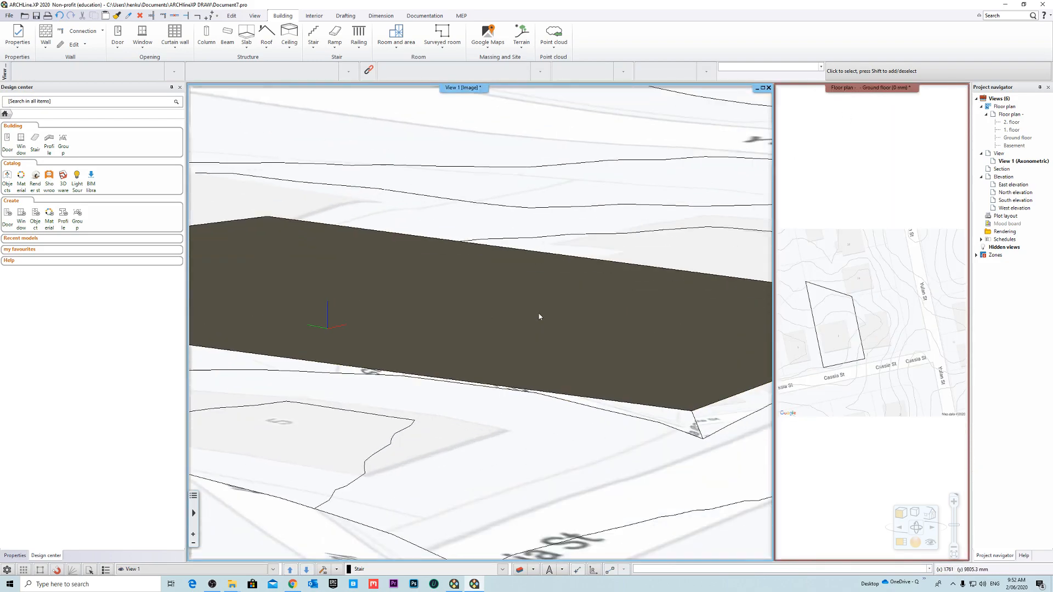
- Set the terrain node height of the plateau on lot 3 to 34.7 m on the floor plan
middle_click_drag(539, 317, 882, 308)
right_click(853, 86)
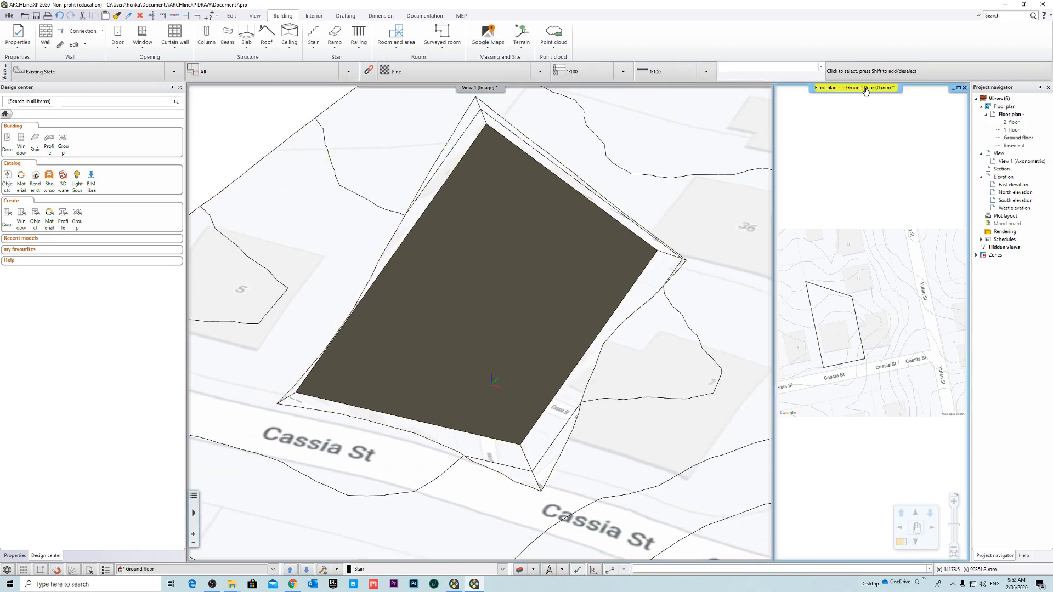
left_click(889, 92)
scroll(418, 381, "up", 2)
scroll(419, 382, "up", 1)
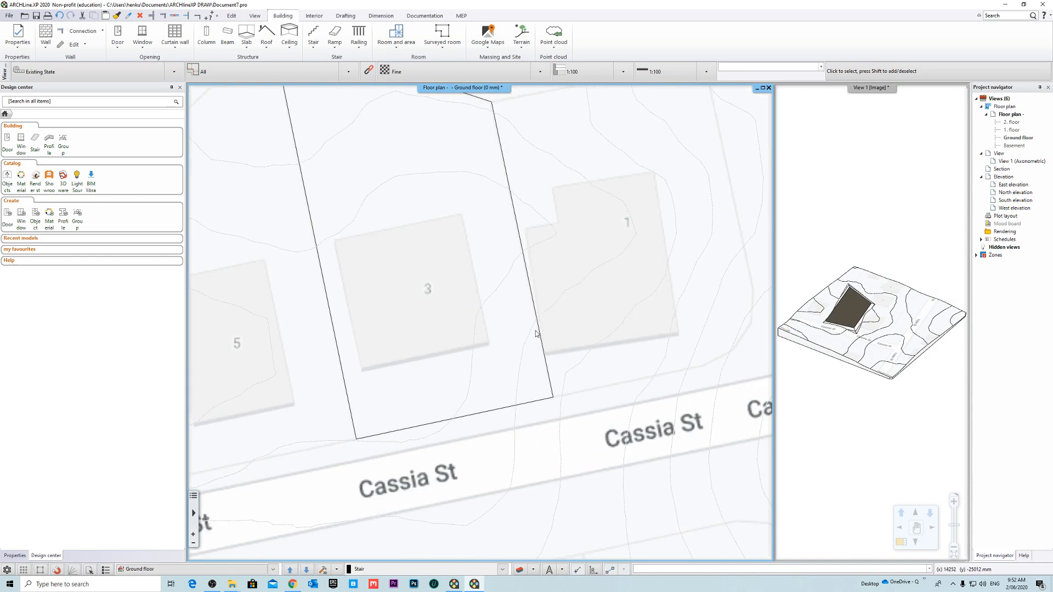
left_click(541, 334)
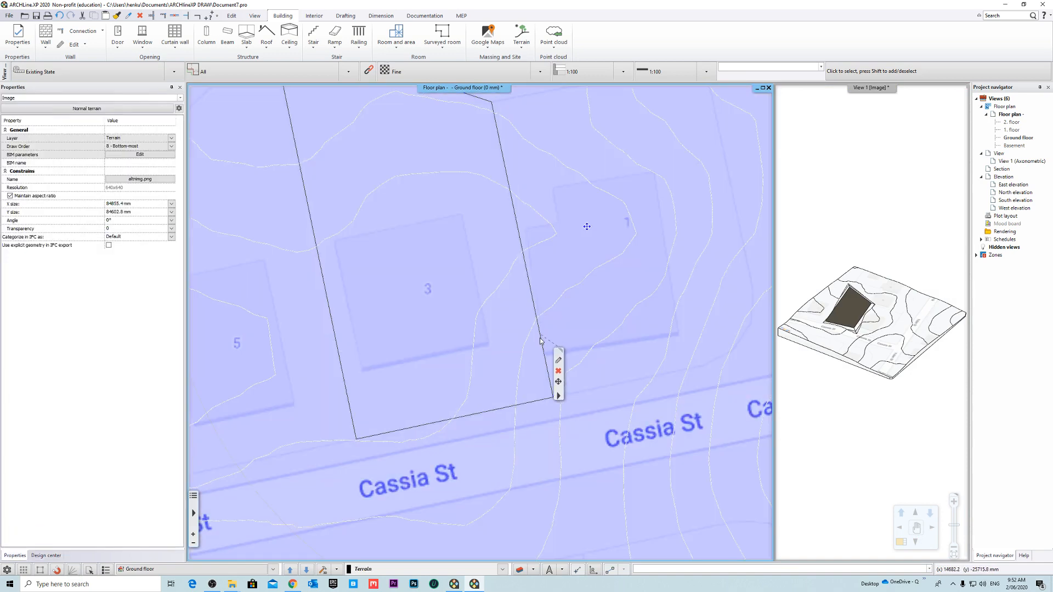
right_click(542, 339)
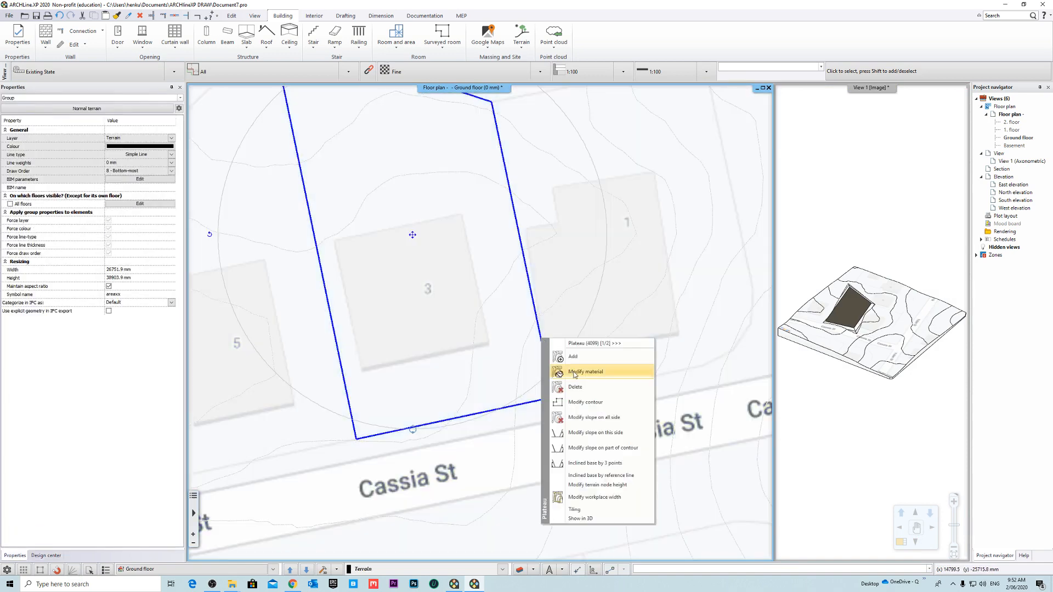
left_click(612, 485)
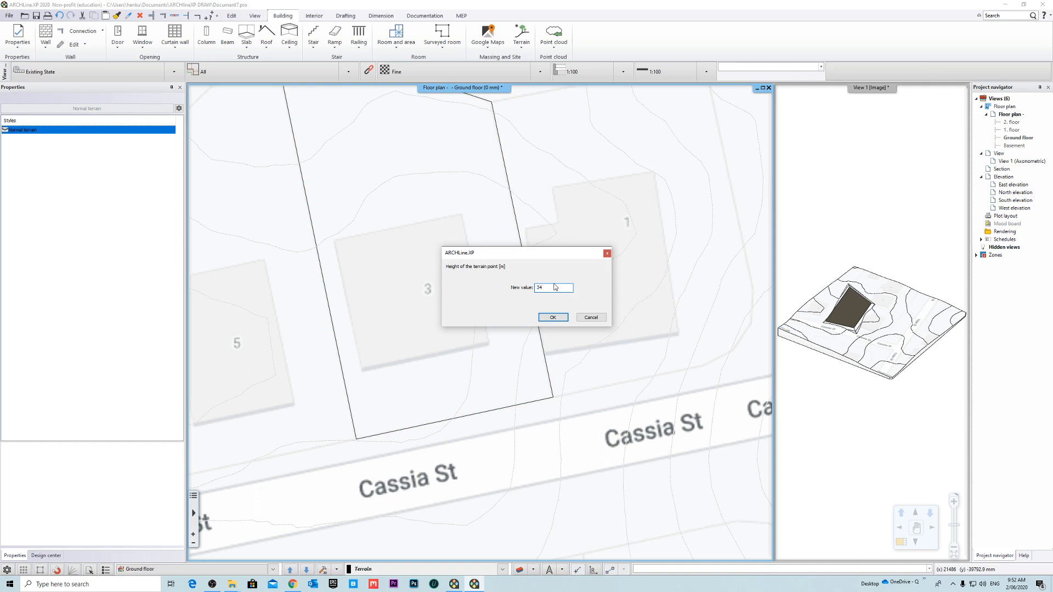
left_click(552, 318)
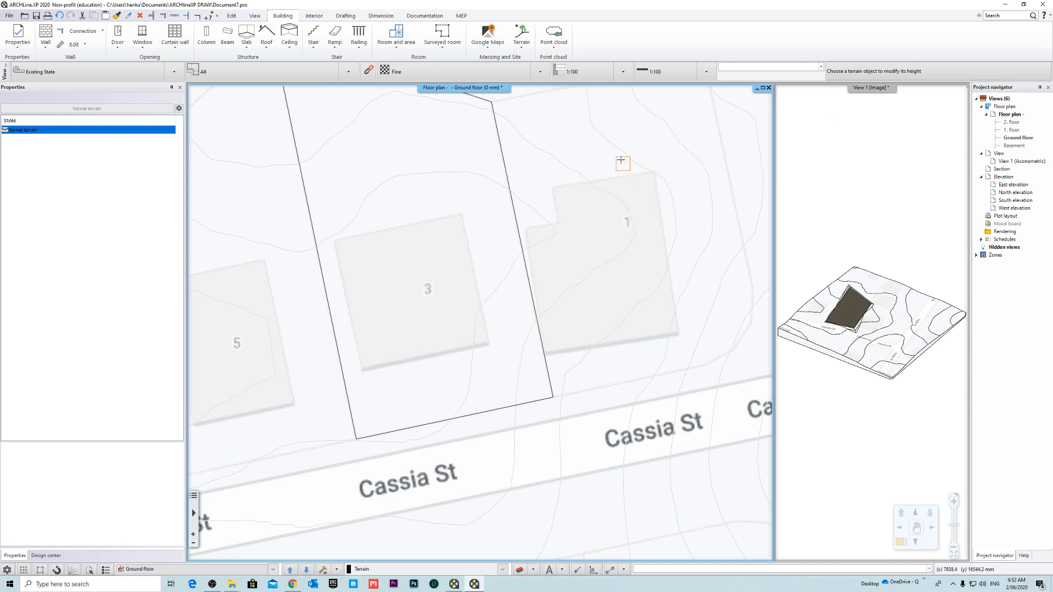
middle_click_drag(674, 157, 646, 164)
key("Escape")
- Magnify the 3D view and inspect from several angles how the adjusted plateau meets the surrounding terrain
right_click(857, 86)
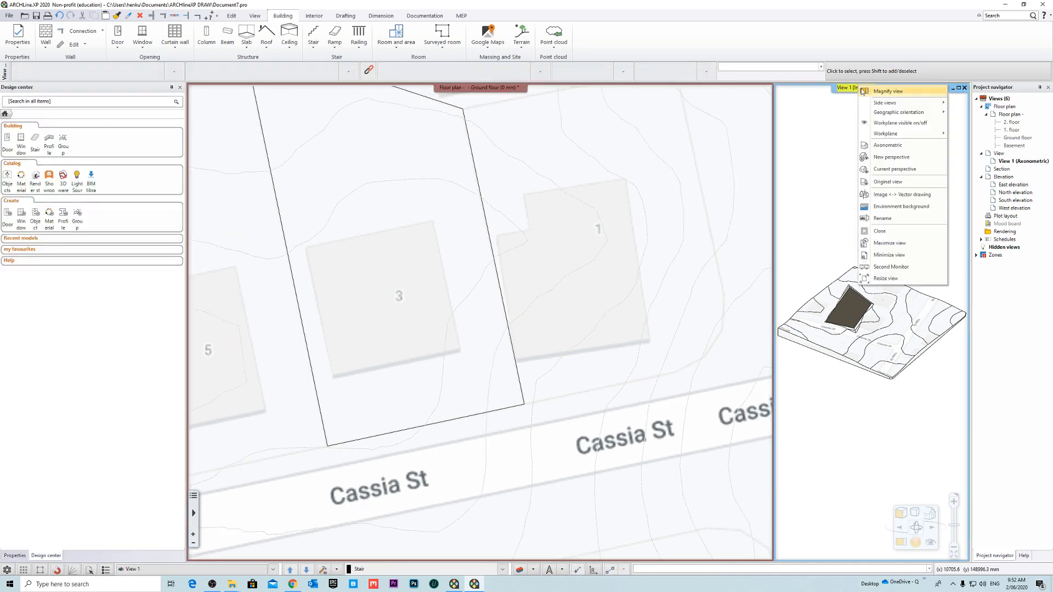
left_click(862, 91)
scroll(429, 289, "up", 1)
middle_click_drag(429, 289, 291, 241)
scroll(277, 268, "up", 3)
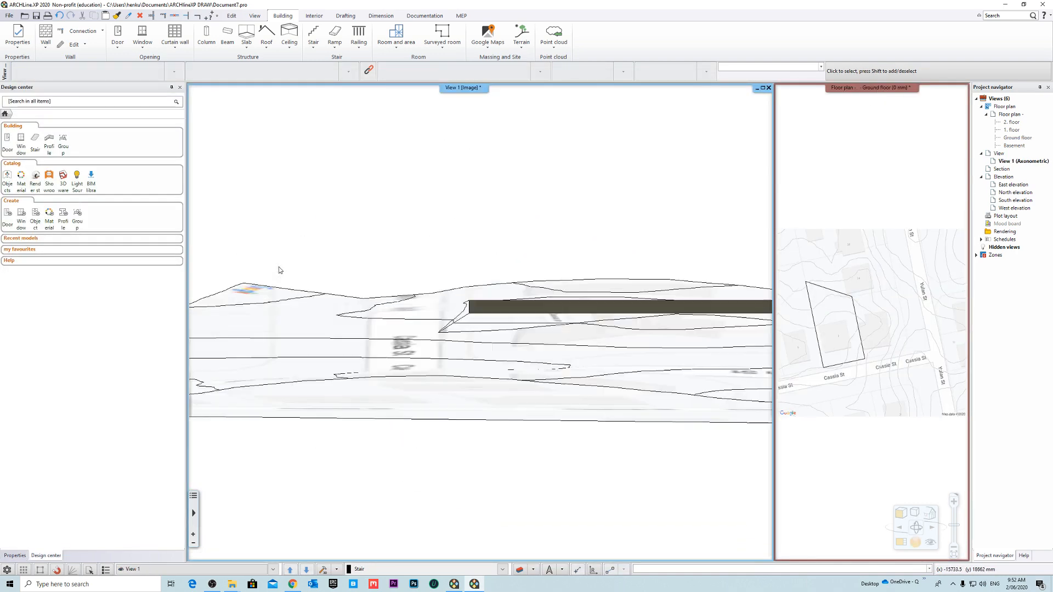
middle_click_drag(463, 346, 548, 307)
scroll(574, 352, "down", 3)
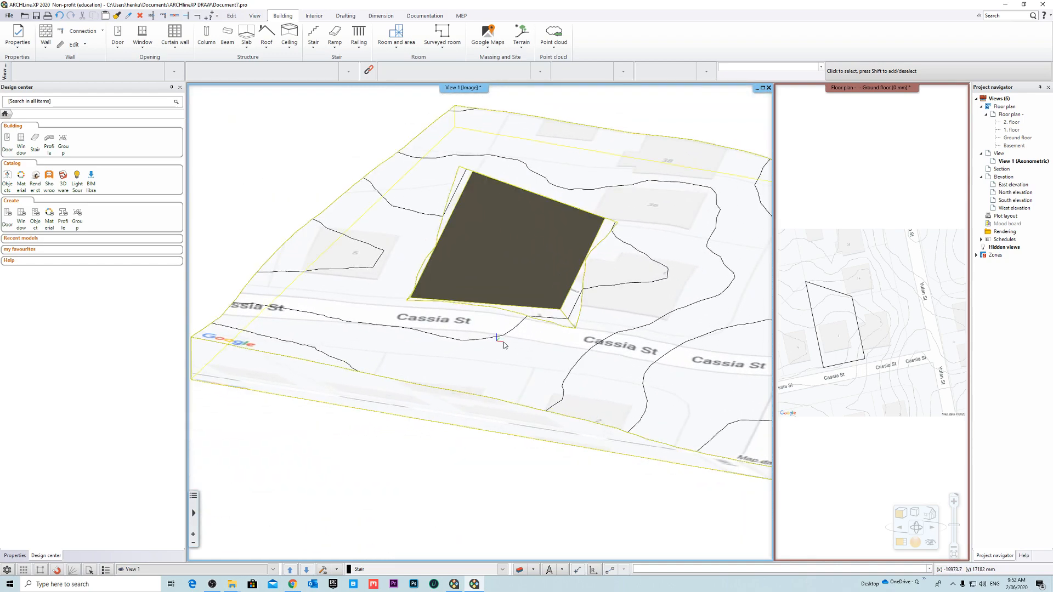
scroll(603, 280, "up", 3)
middle_click_drag(603, 280, 762, 224)
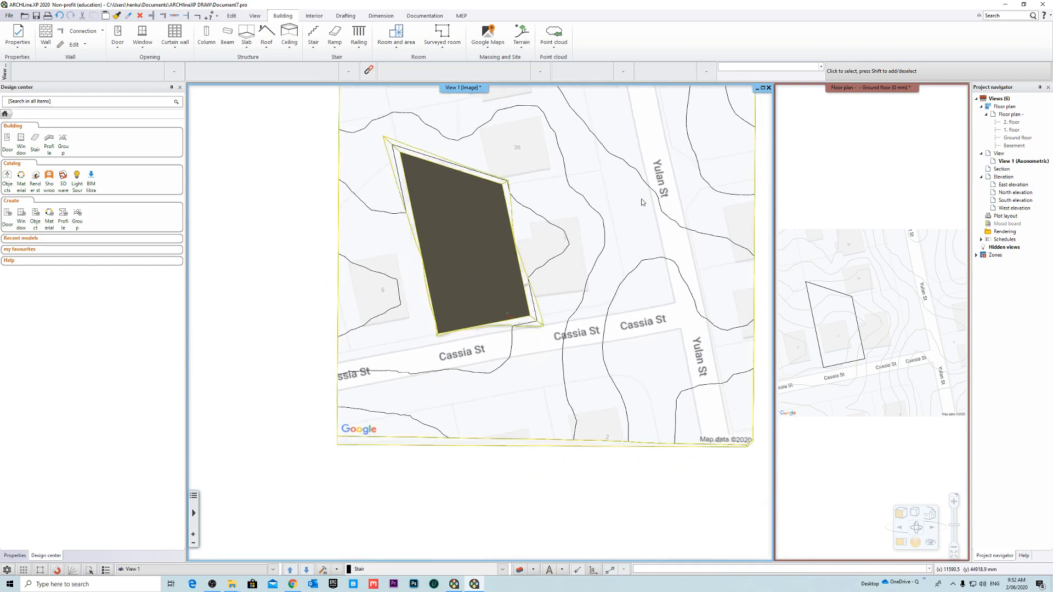
middle_click_drag(639, 203, 580, 238)
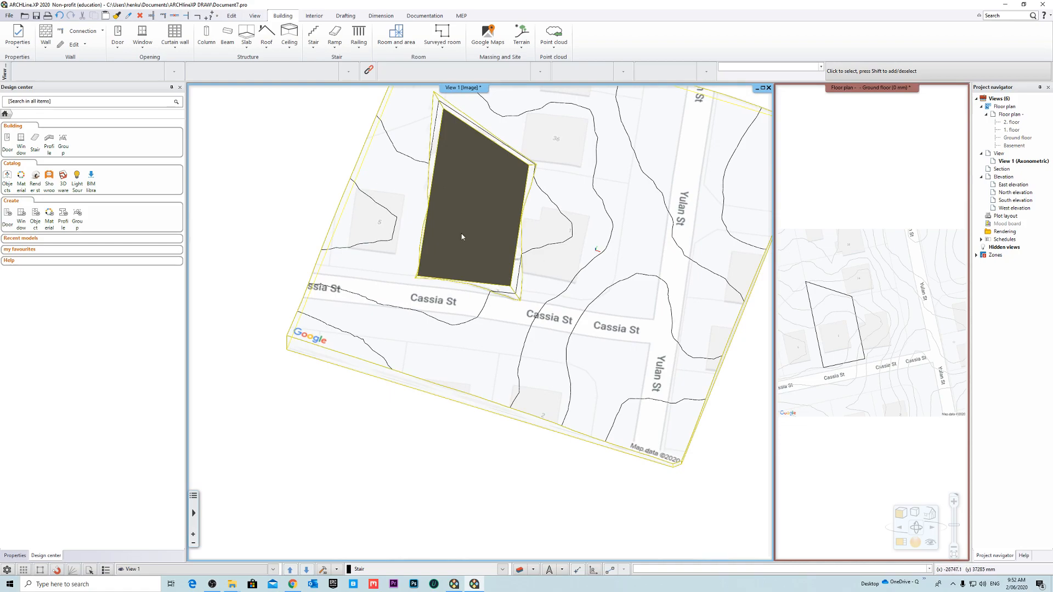
middle_click_drag(462, 236, 534, 255)
- Magnify the ground floor plan and start adding another plateau, choosing the site terrain as its host
right_click(856, 91)
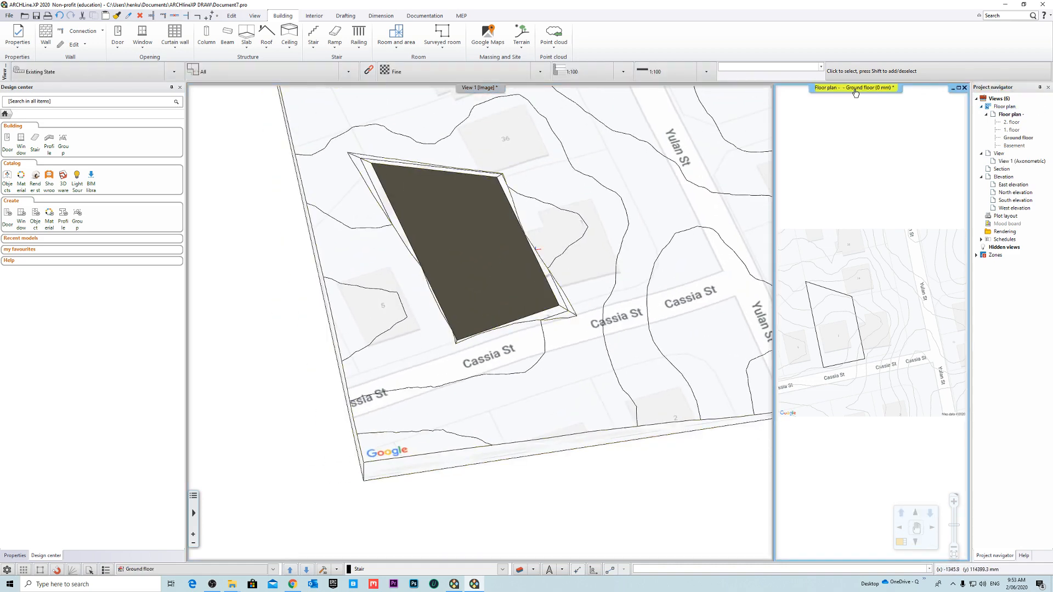
left_click(875, 96)
scroll(434, 384, "down", 3)
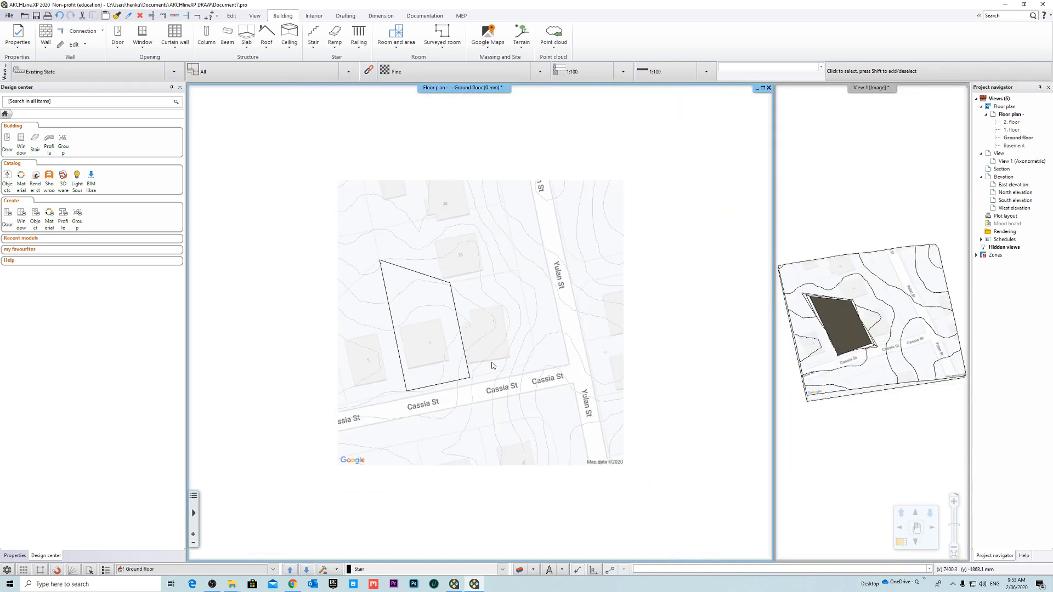
scroll(501, 300, "up", 3)
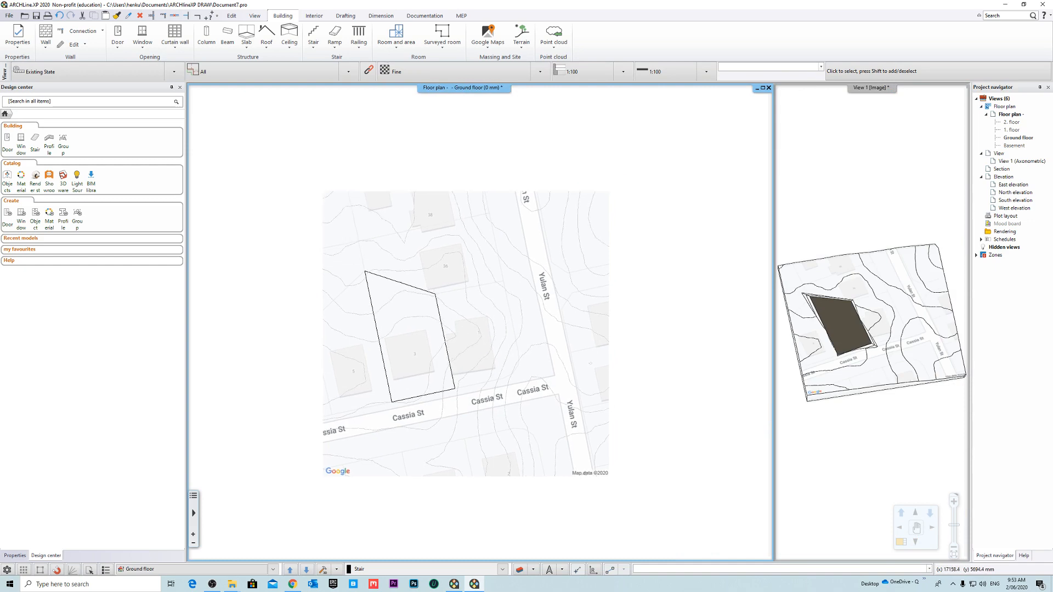
middle_click_drag(485, 316, 498, 325)
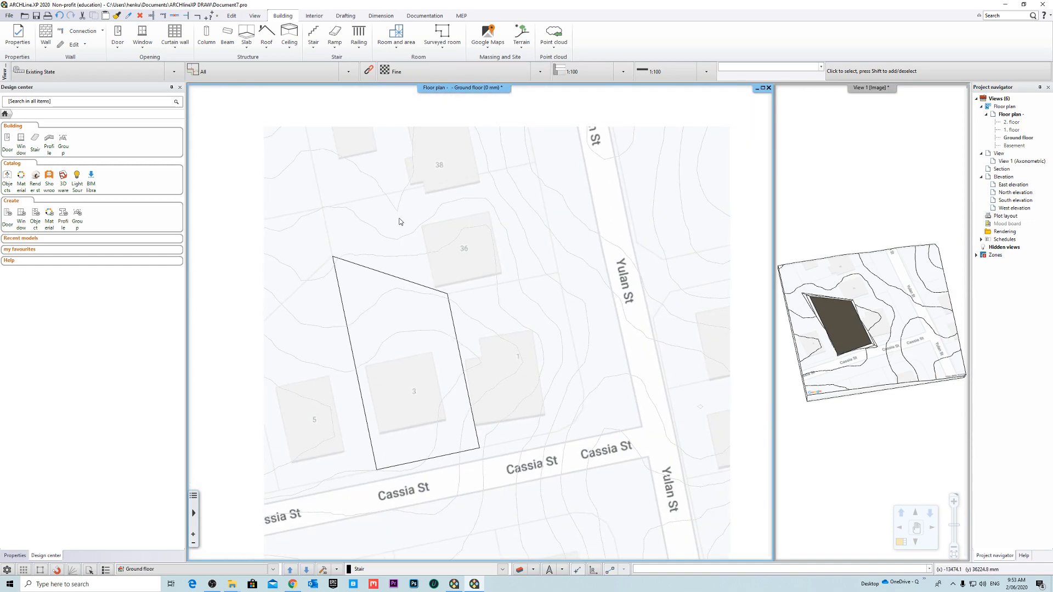
left_click(522, 45)
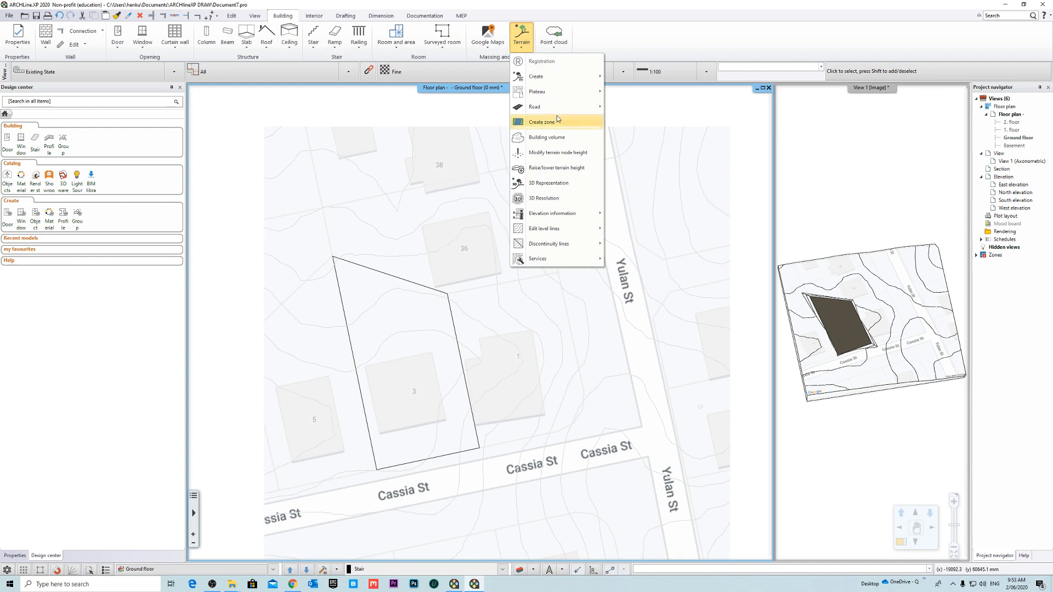
mouse_move(561, 91)
left_click(630, 92)
scroll(493, 351, "up", 3)
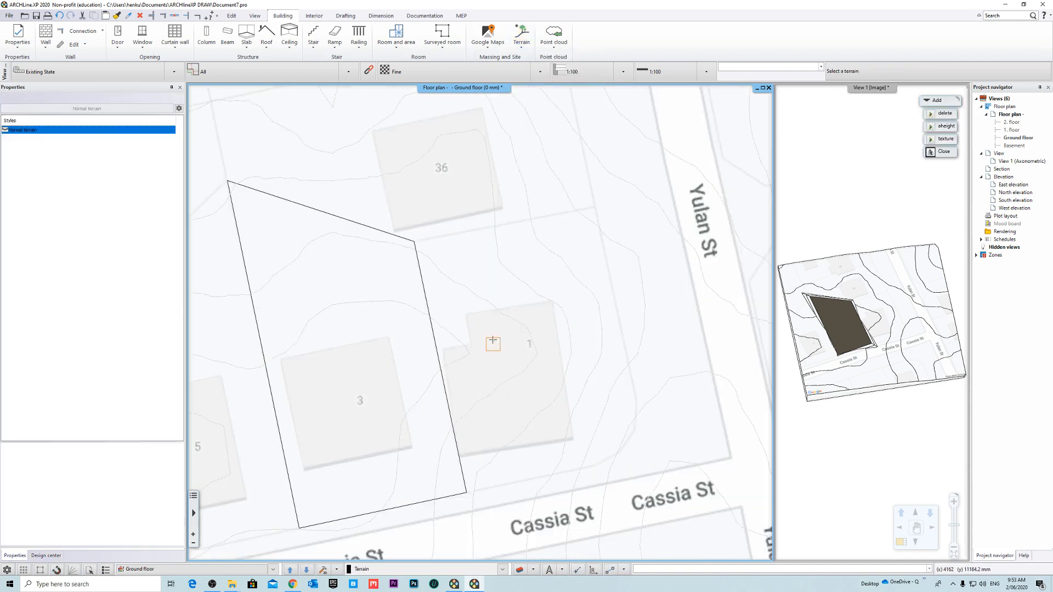
scroll(439, 241, "up", 5)
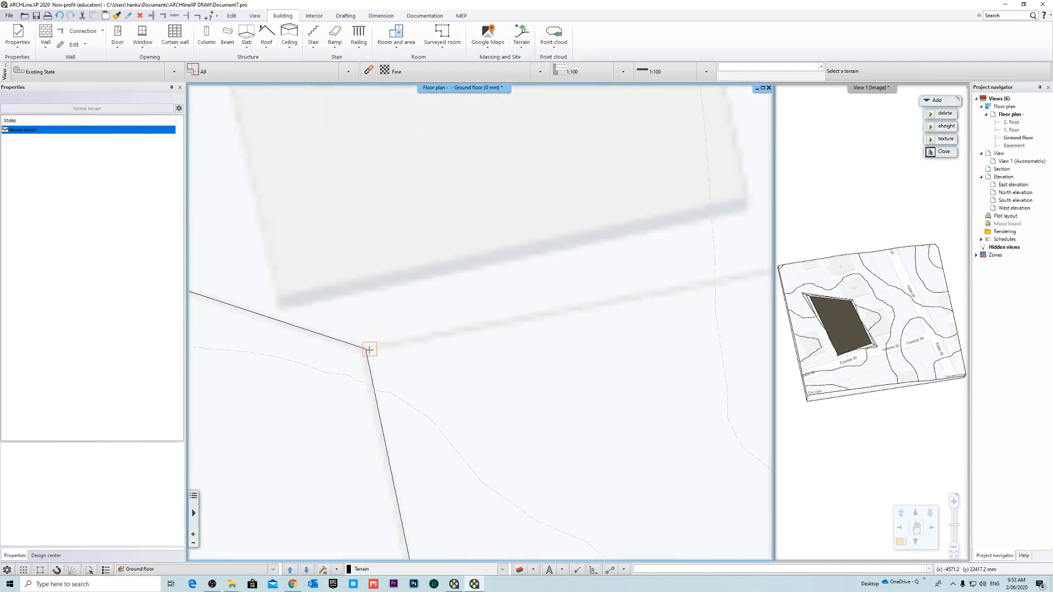
left_click(369, 349)
- Draw the new plateau's rear edge, about 20.6 m long, from lot 1's far rear corner to the existing plateau's nearest rear corner
scroll(406, 348, "down", 5)
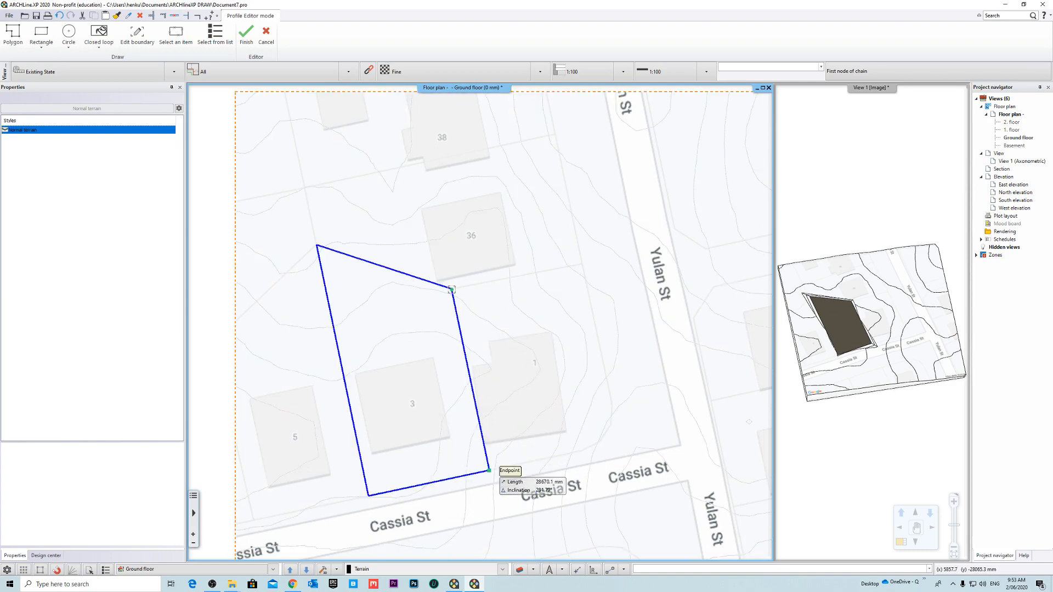
scroll(540, 312, "up", 4)
scroll(540, 313, "up", 3)
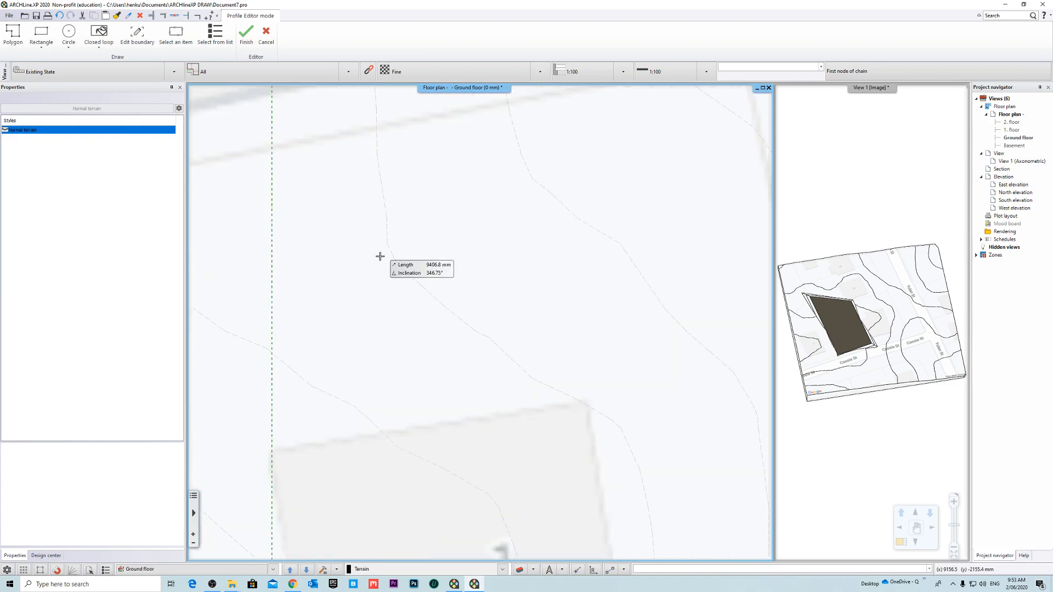
scroll(488, 318, "down", 5)
scroll(581, 236, "up", 6)
left_click(534, 318)
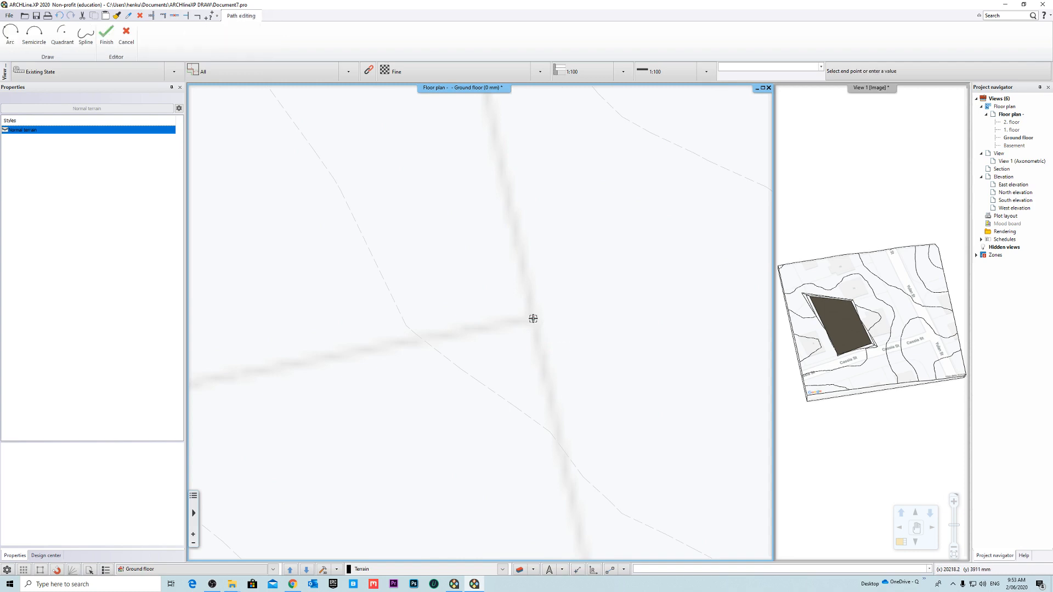
middle_click_drag(533, 317, 758, 203)
middle_click_drag(333, 308, 583, 228)
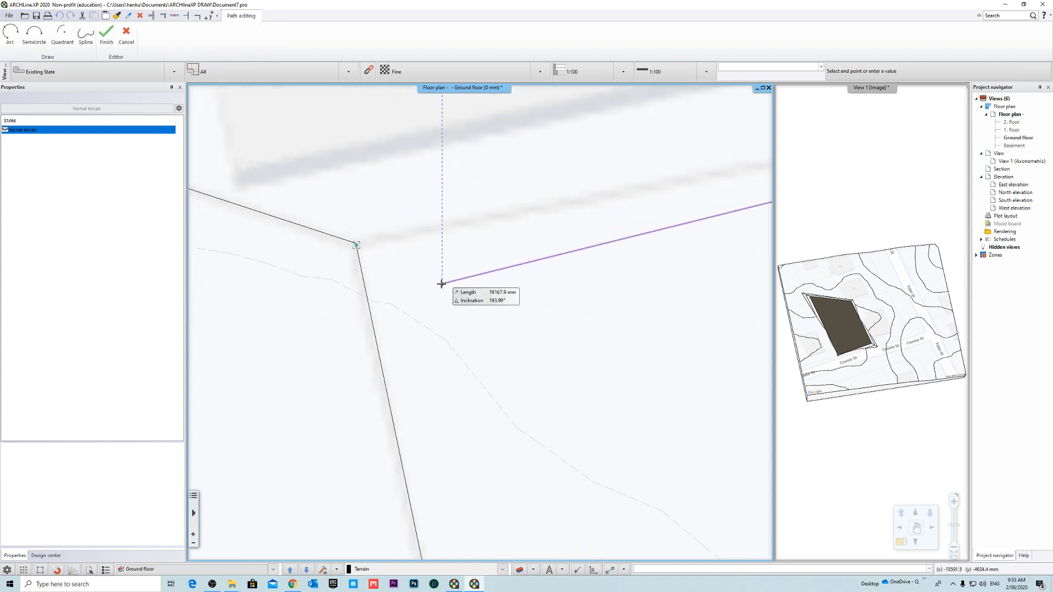
scroll(356, 203, "up", 3)
scroll(392, 362, "up", 3)
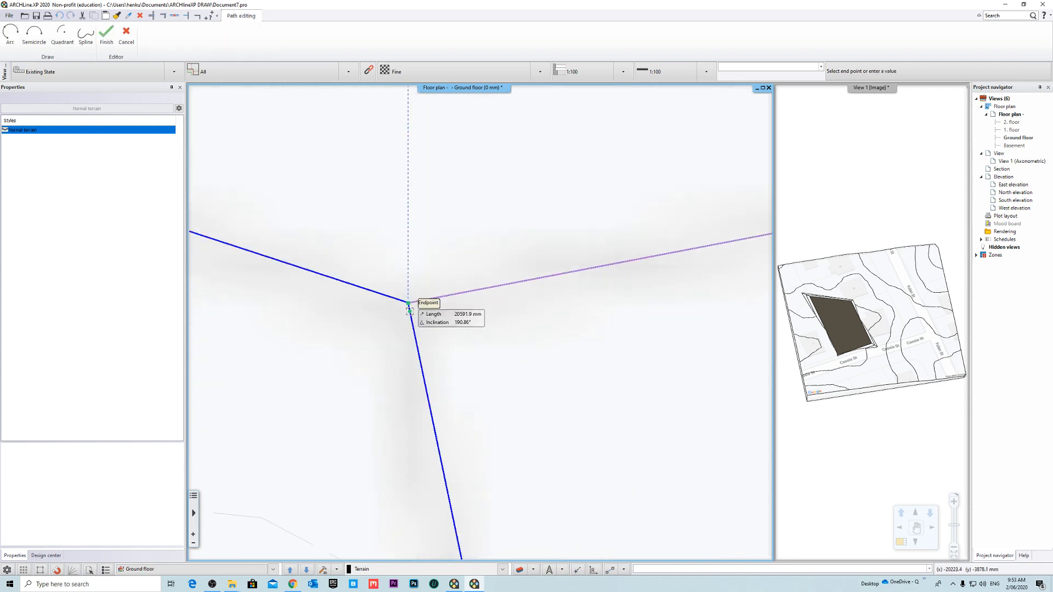
left_click(409, 311)
- Continue the contour along the existing plateau's side to its front corner, then about 14.4 m along lot 1's Cassia St boundary
scroll(451, 349, "down", 8)
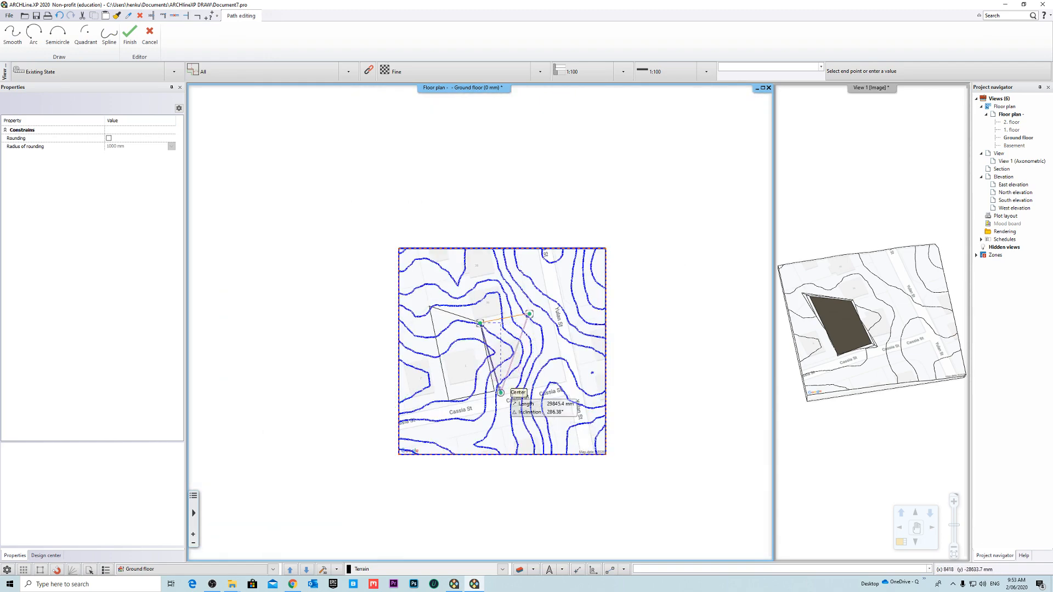
scroll(470, 317, "up", 10)
left_click(479, 388)
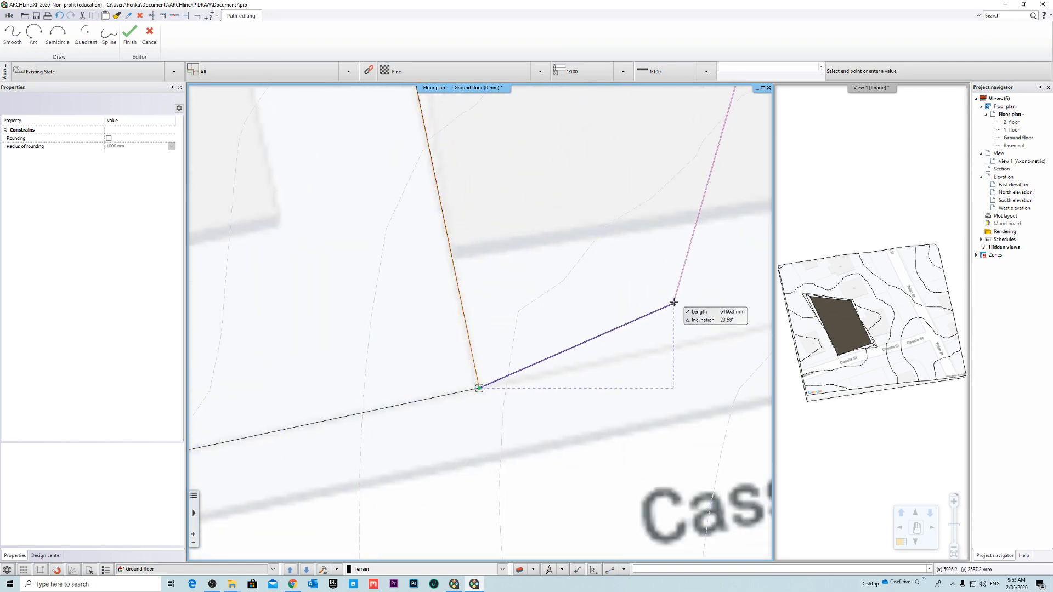
scroll(400, 357, "down", 5)
scroll(494, 348, "up", 5)
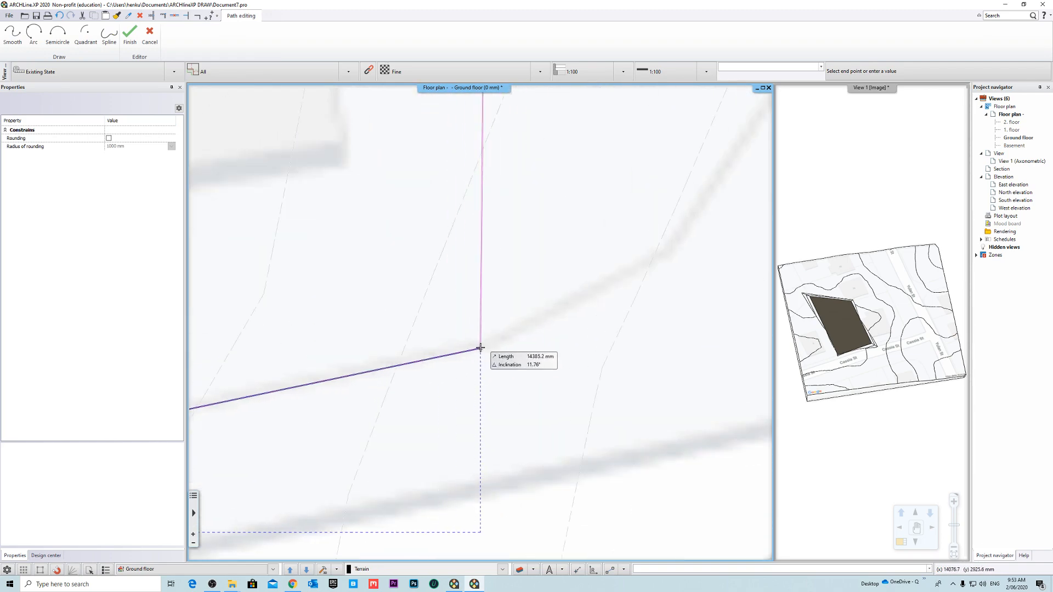
left_click(490, 345)
- Trace lot 1's curved boundary at the Cassia St and Yulan St corner with short contour segments
scroll(658, 263, "up", 4)
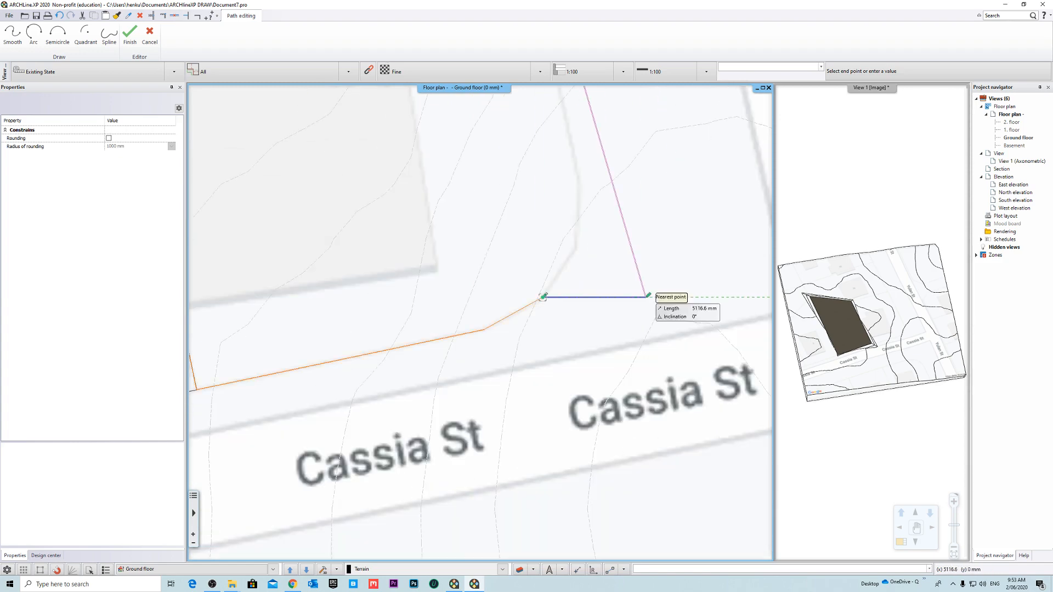
scroll(617, 382, "up", 4)
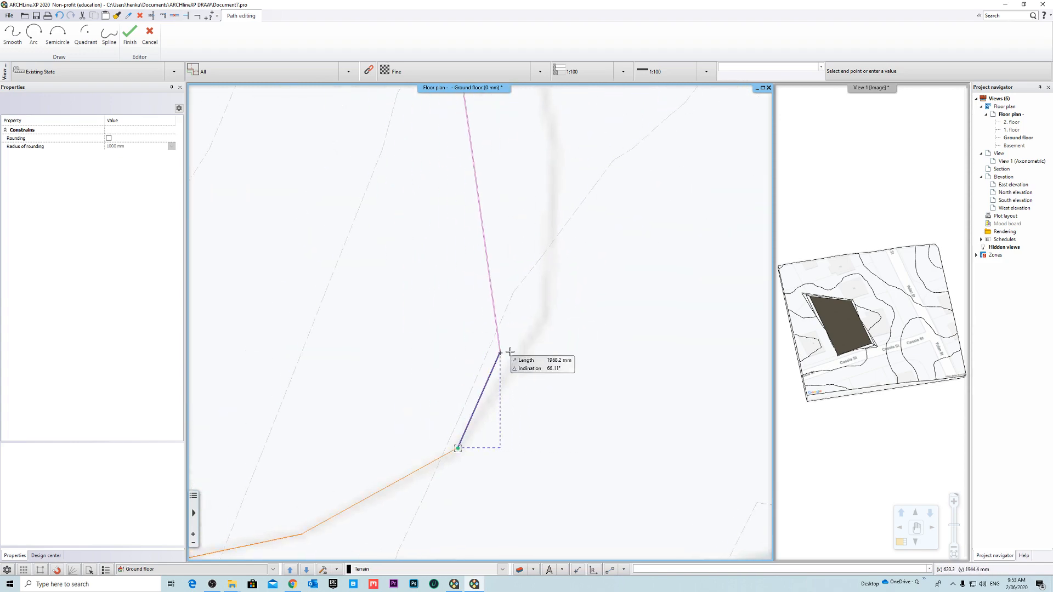
scroll(546, 317, "down", 5)
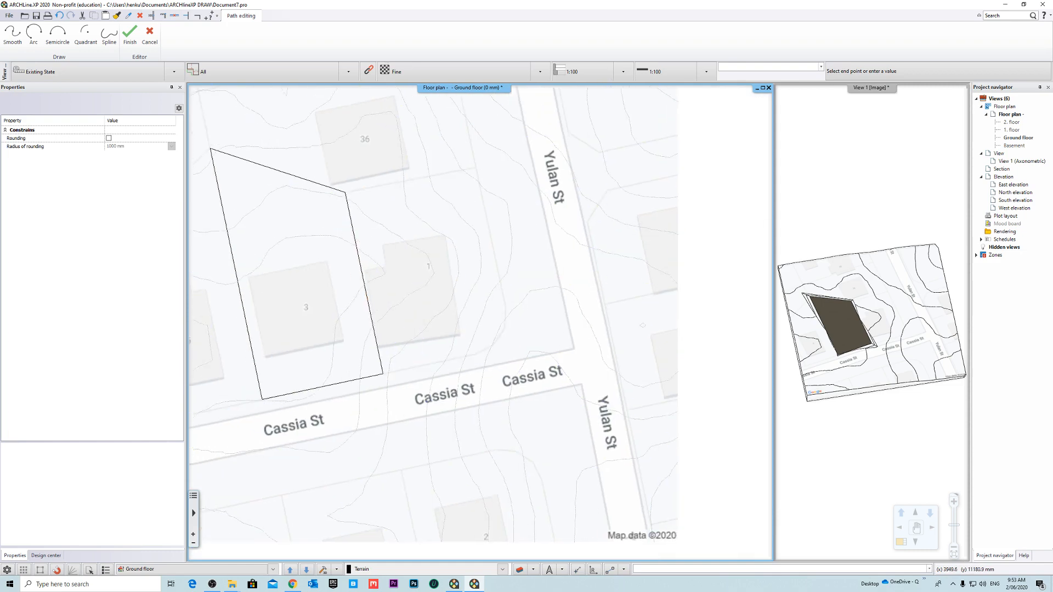
scroll(479, 367, "up", 4)
scroll(513, 376, "up", 3)
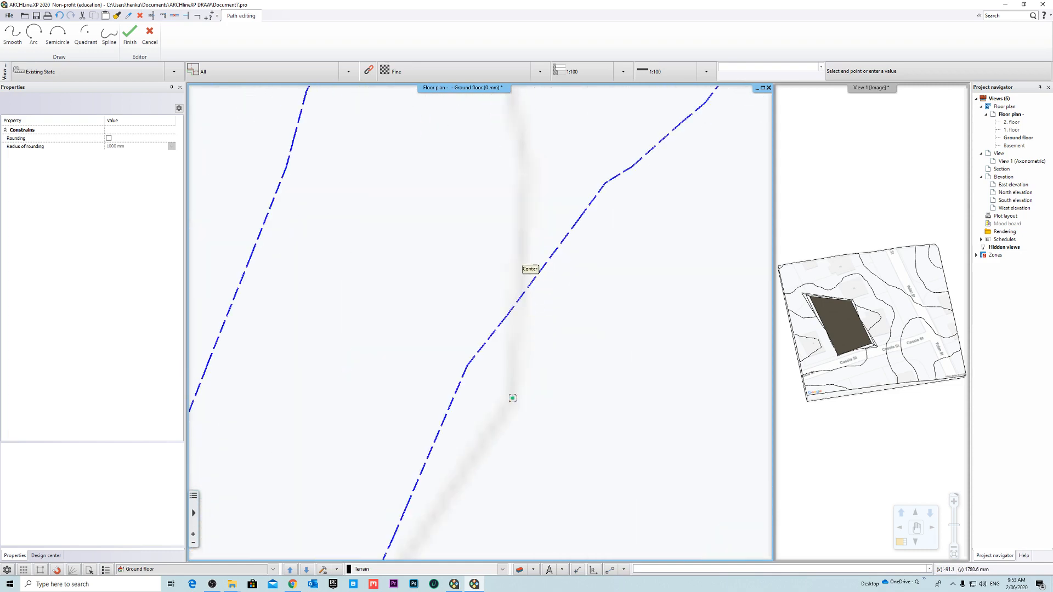
left_click(505, 266)
middle_click_drag(518, 197, 560, 362)
scroll(560, 362, "down", 2)
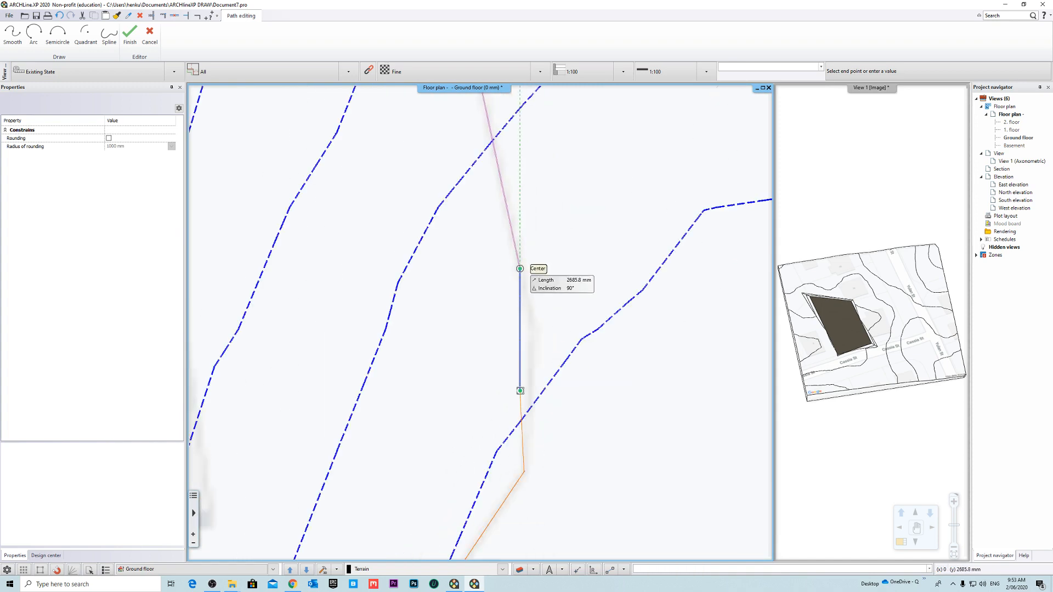
middle_click_drag(457, 153, 512, 340)
scroll(504, 335, "down", 3)
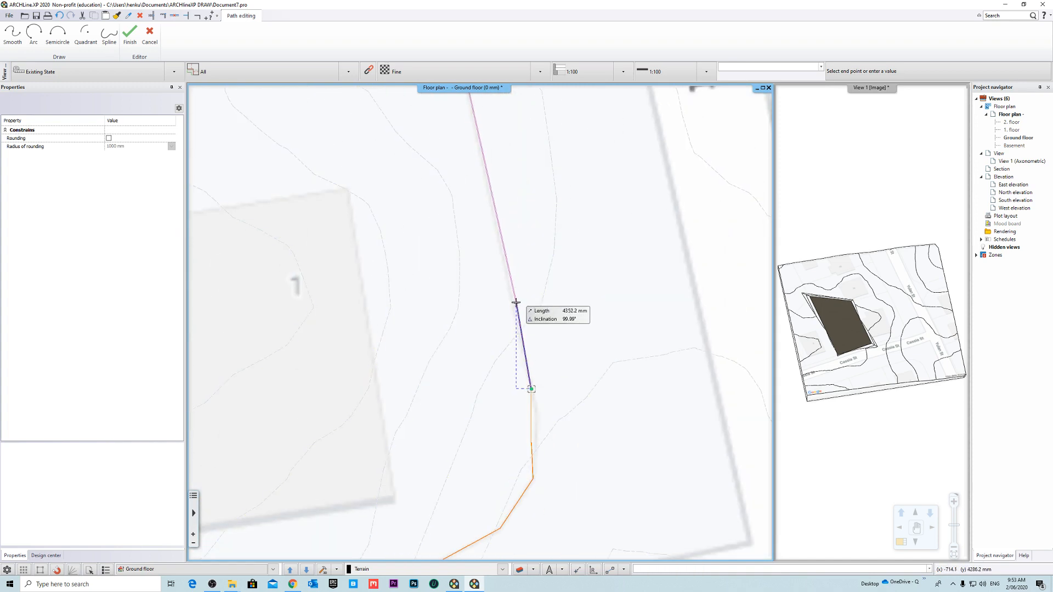
- Close the plateau contour on lot 1 and set its level line height to 33 m
key("Return")
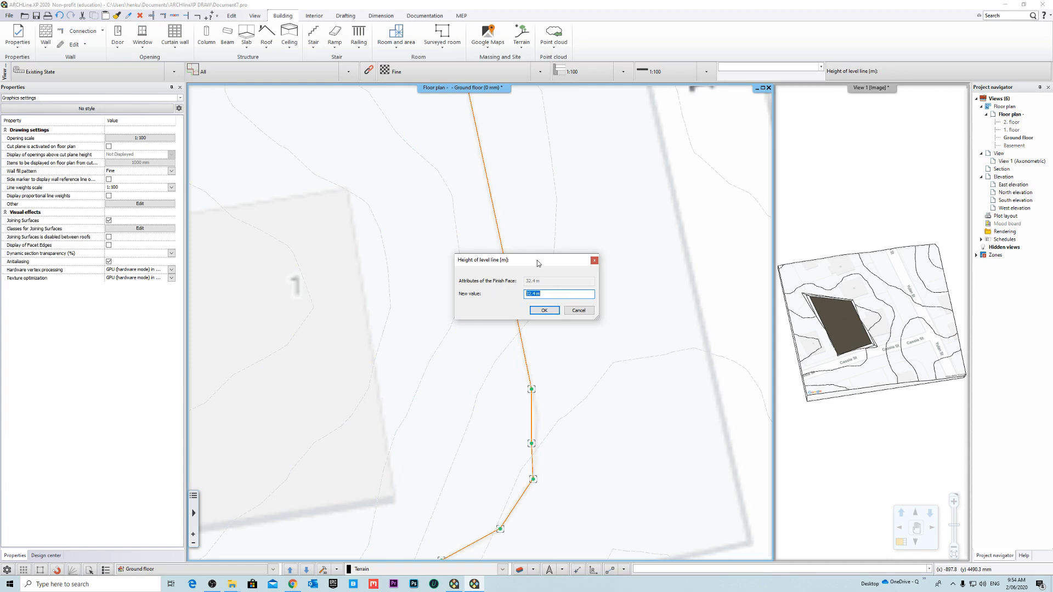
left_click_drag(537, 262, 551, 265)
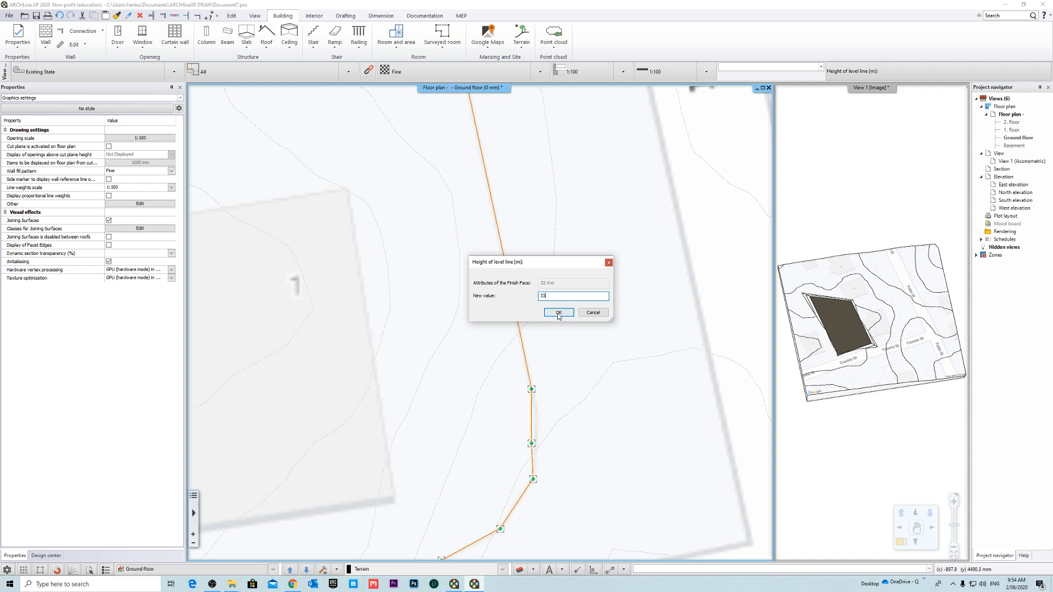
left_click(558, 312)
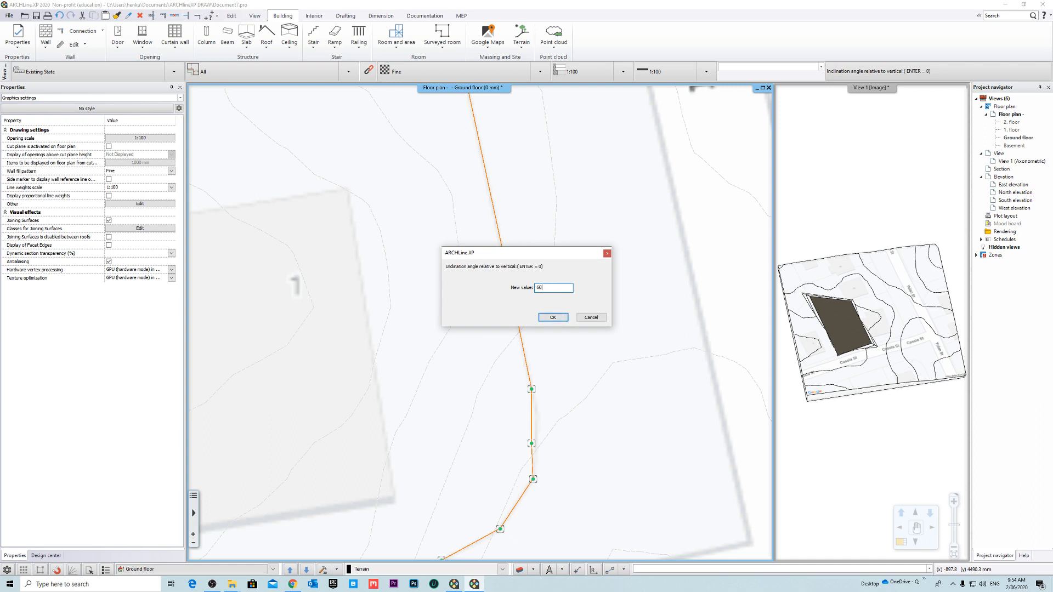
- Set the new lot 1 plateau's inclination angle relative to vertical to 60°
left_click(553, 318)
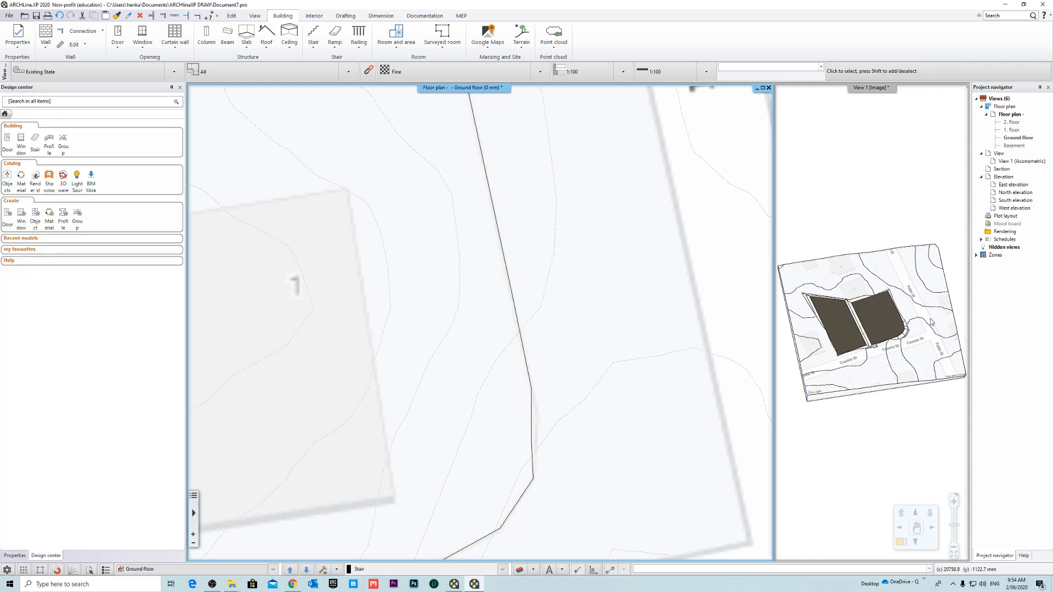
- Examine both plateaus and the slope between them in the enlarged 3D view, then restore the floor plan as the main view
middle_click_drag(927, 329, 889, 281)
scroll(877, 307, "up", 4)
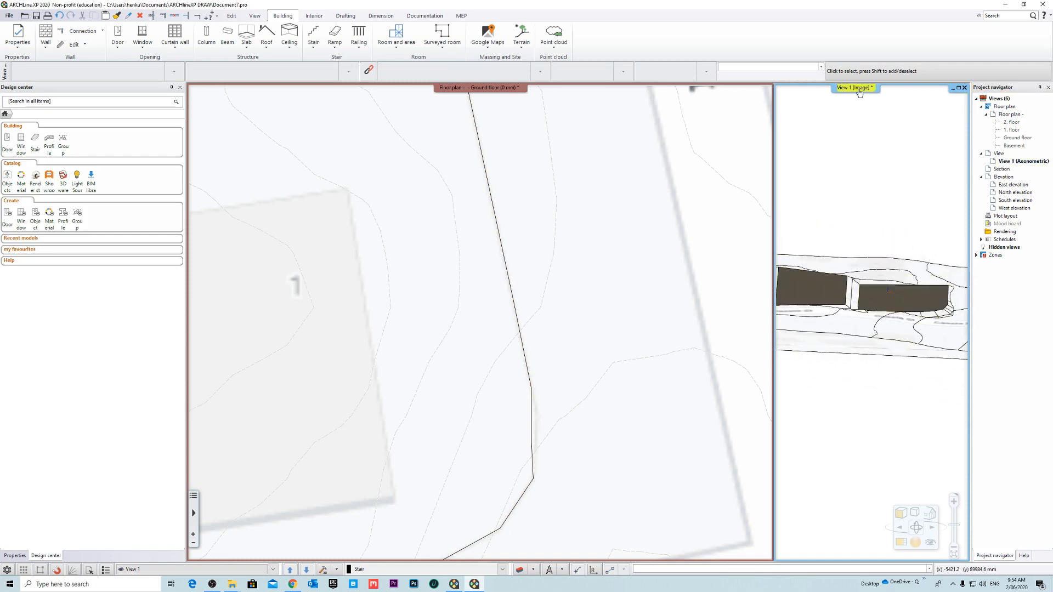
left_click(859, 92)
left_click(873, 96)
middle_click_drag(404, 294, 469, 325)
scroll(378, 359, "up", 4)
middle_click_drag(560, 275, 298, 305)
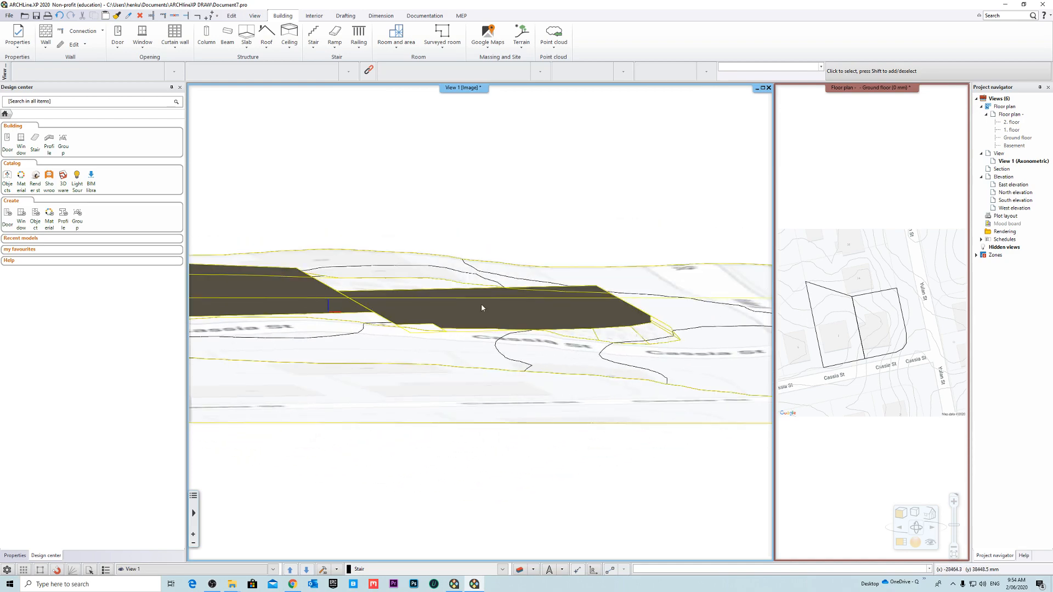
middle_click_drag(481, 307, 419, 333)
left_click(420, 333)
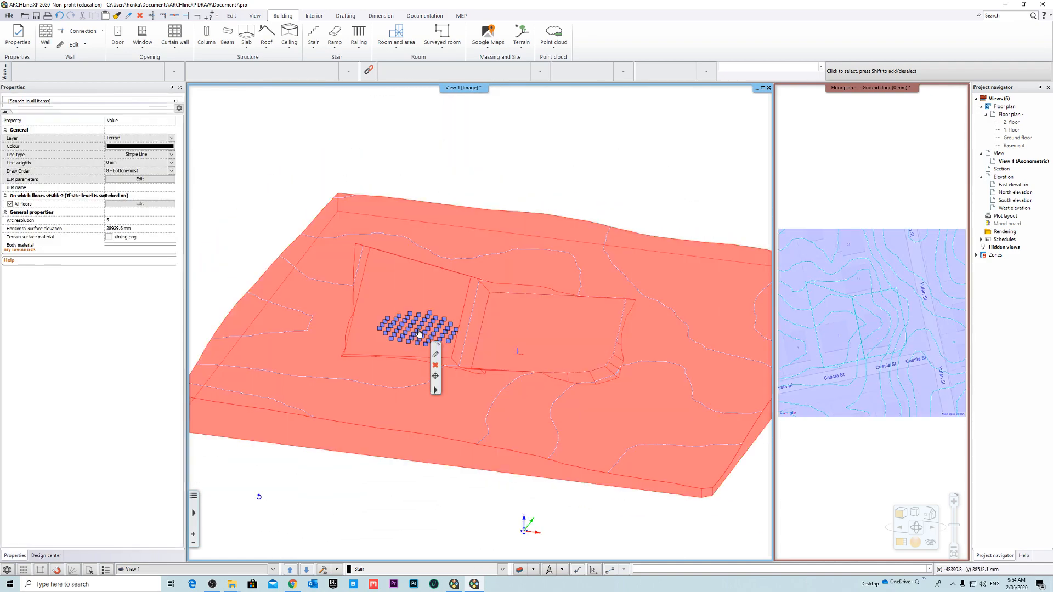
left_click(843, 179)
left_click(843, 89)
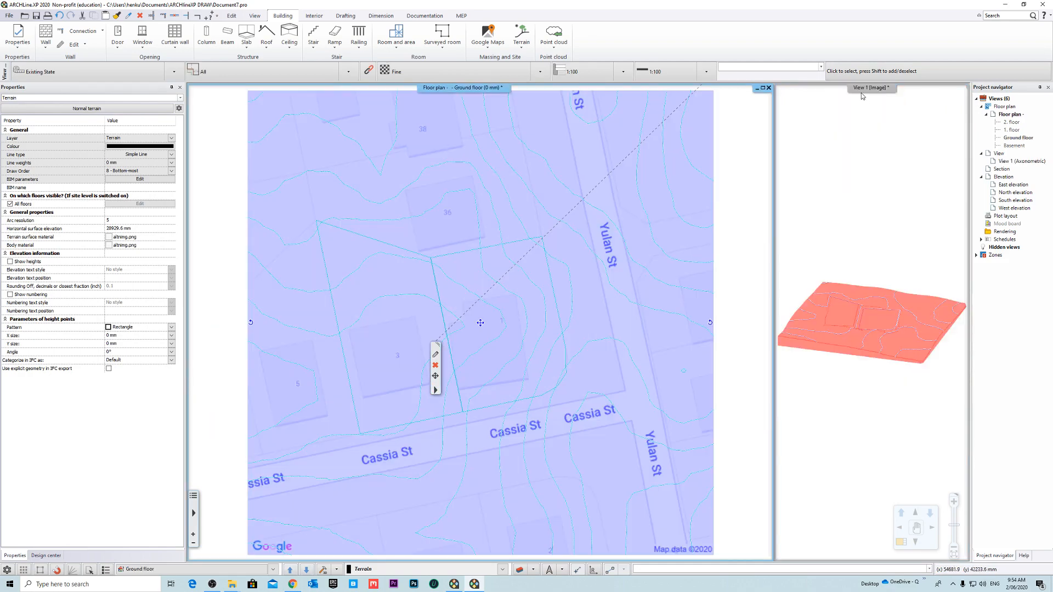
key("Escape")
- Check the terrain node height of the plateau on lot 3
scroll(518, 323, "up", 2)
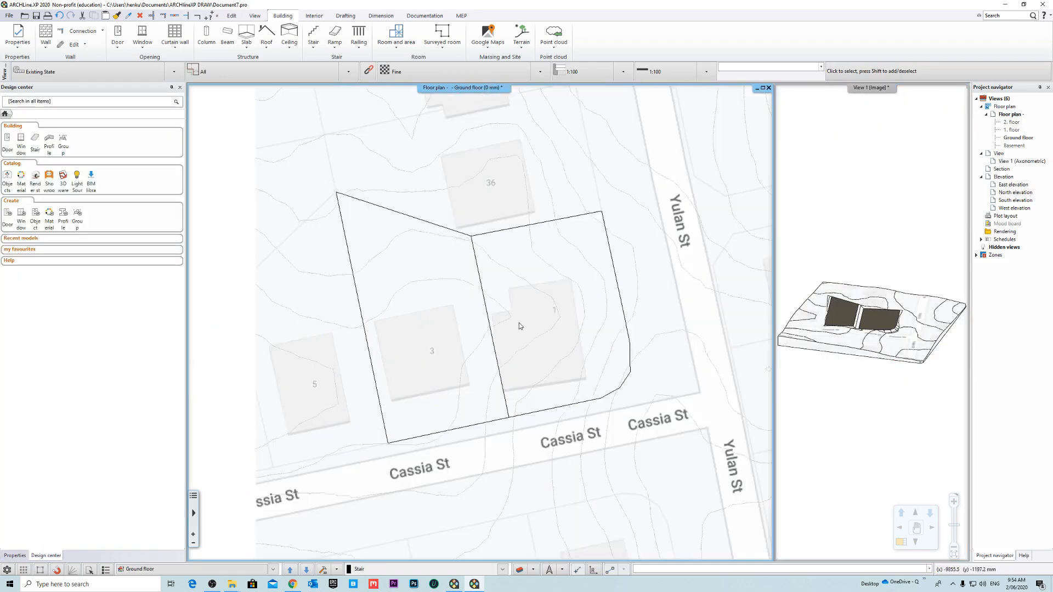
left_click(437, 443)
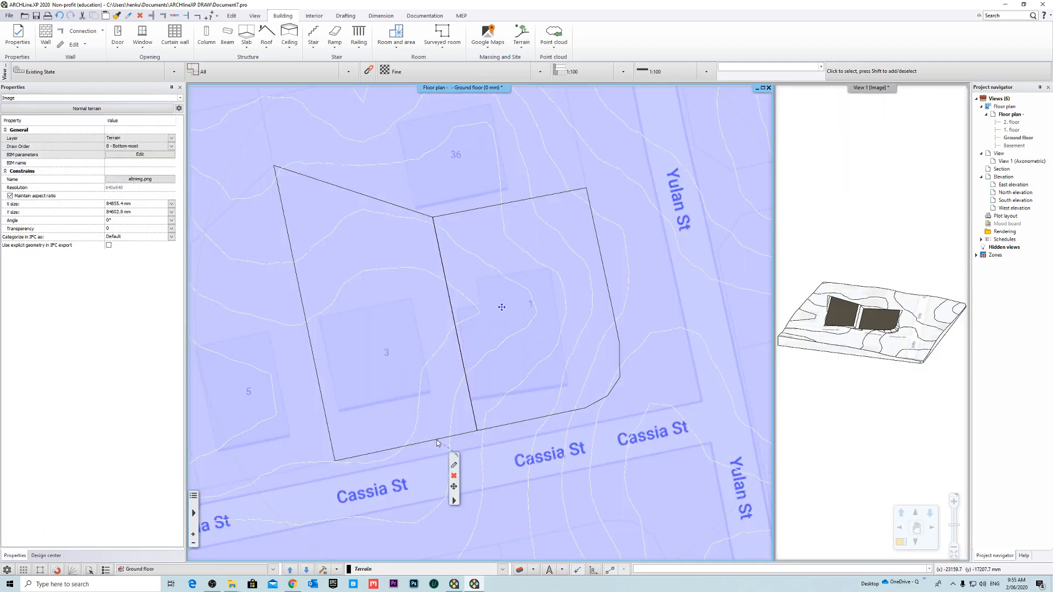
left_click(438, 440)
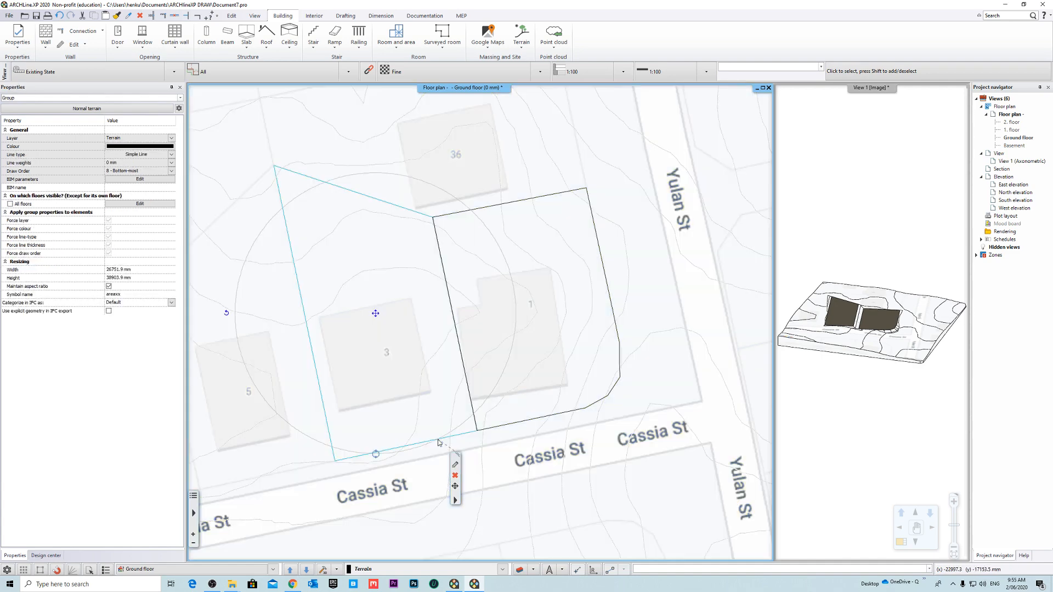
right_click(438, 439)
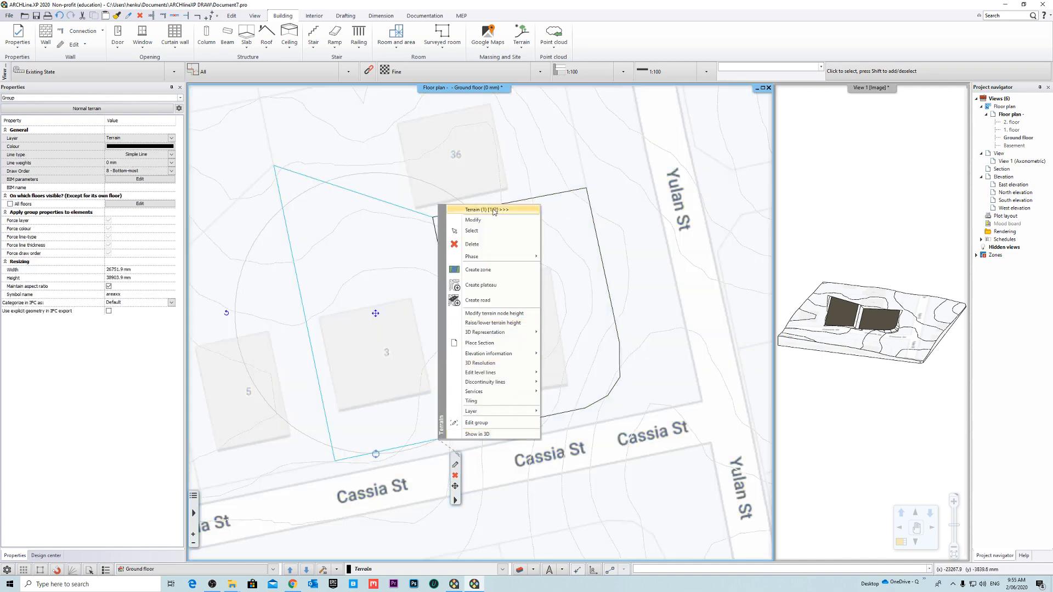
left_click(480, 285)
left_click(330, 338)
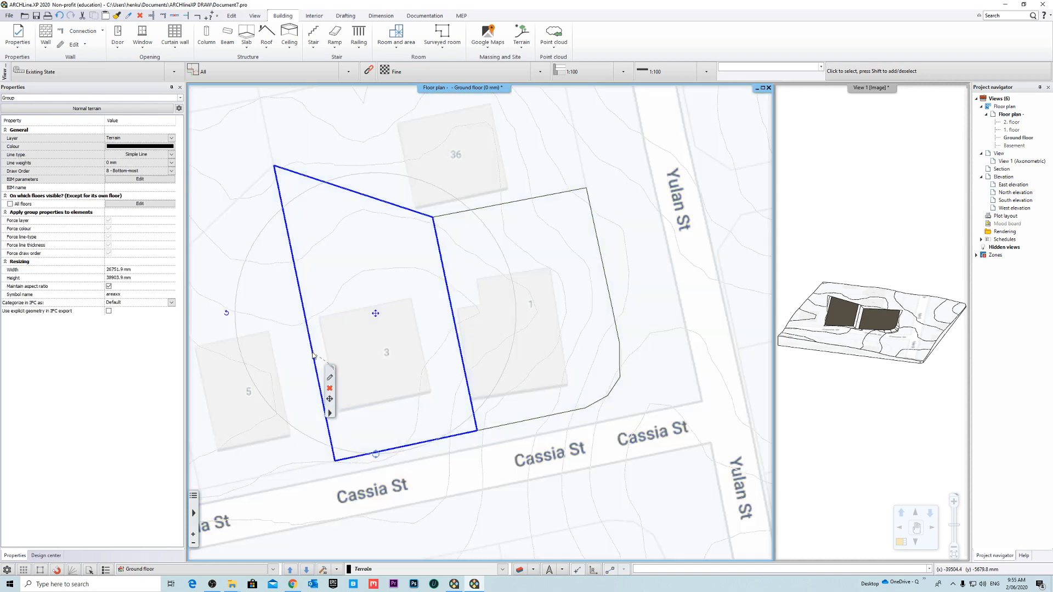
right_click(314, 356)
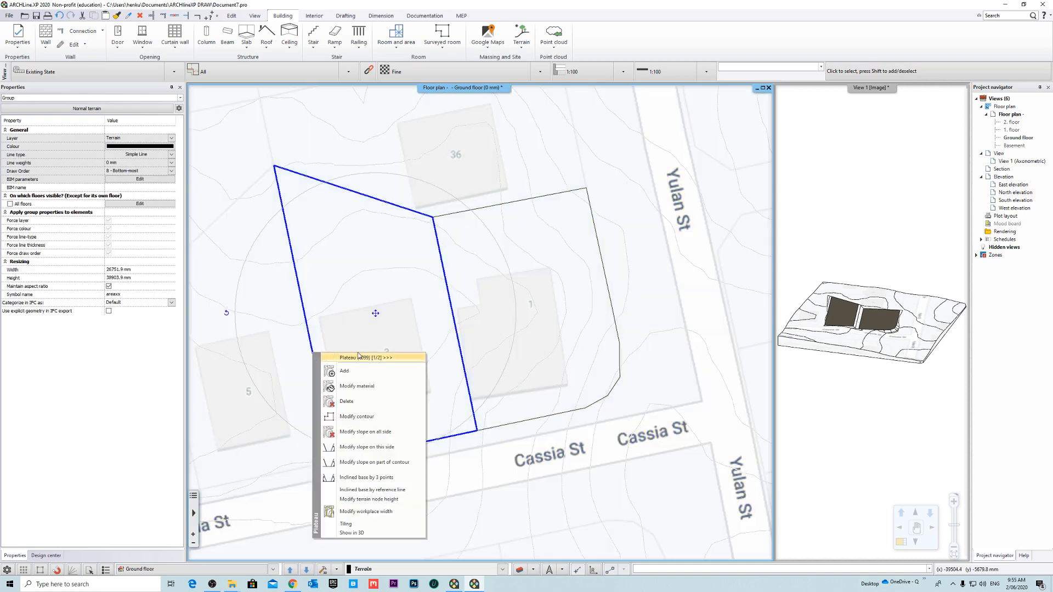
left_click(389, 500)
left_click(615, 306)
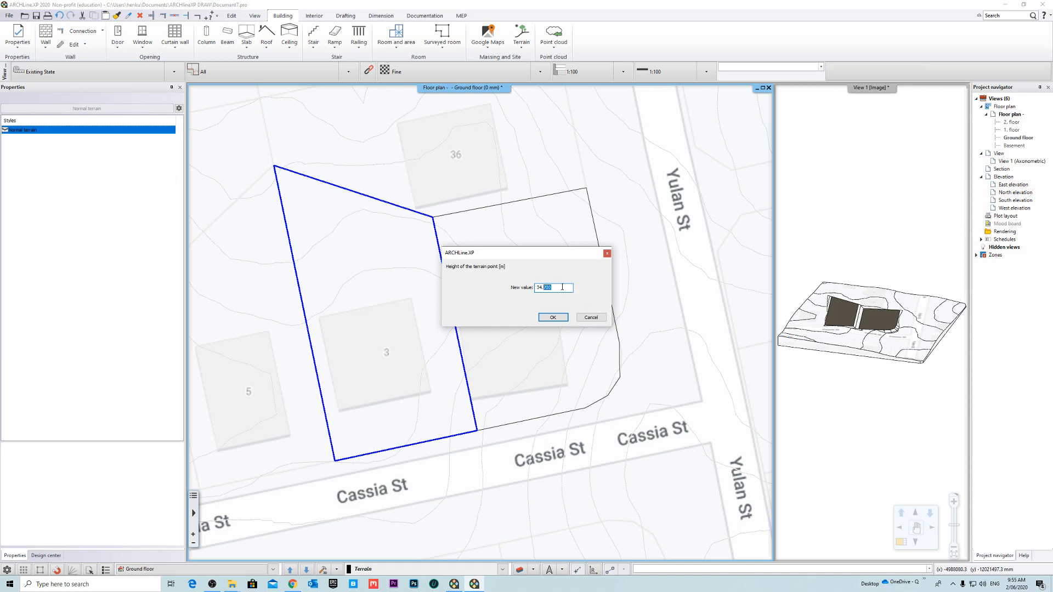
left_click(552, 318)
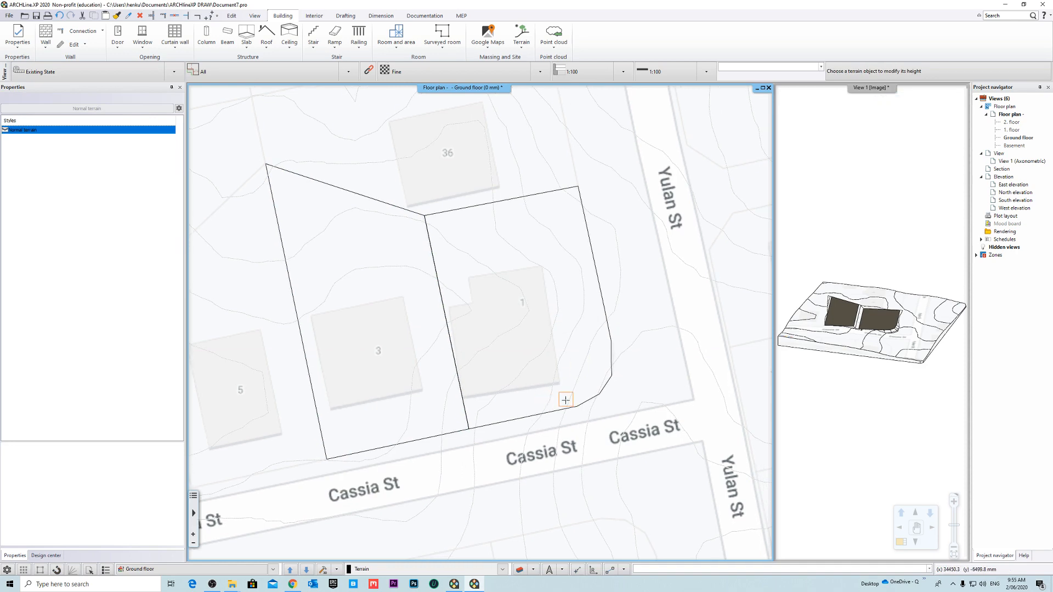
- Set the terrain node height of the plateau on lot 1 to 34 m
left_click(543, 415)
right_click(543, 417)
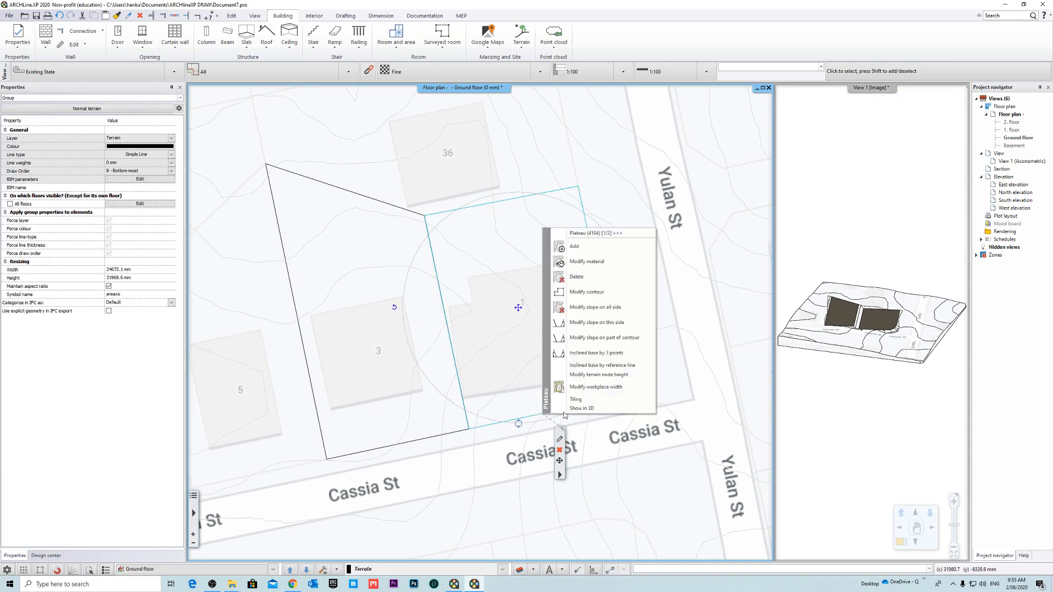
left_click(612, 376)
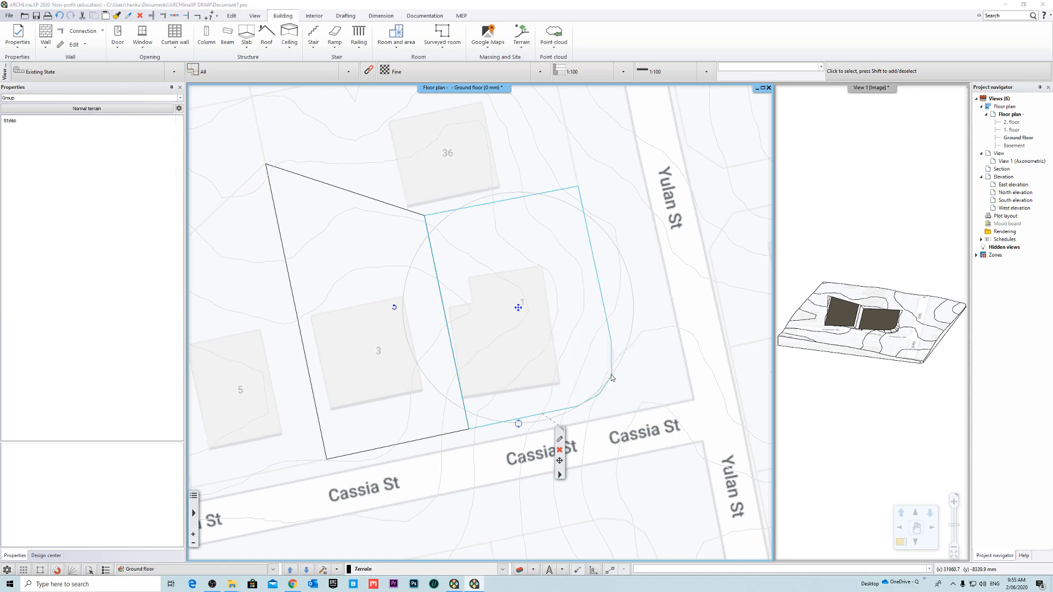
left_click(541, 296)
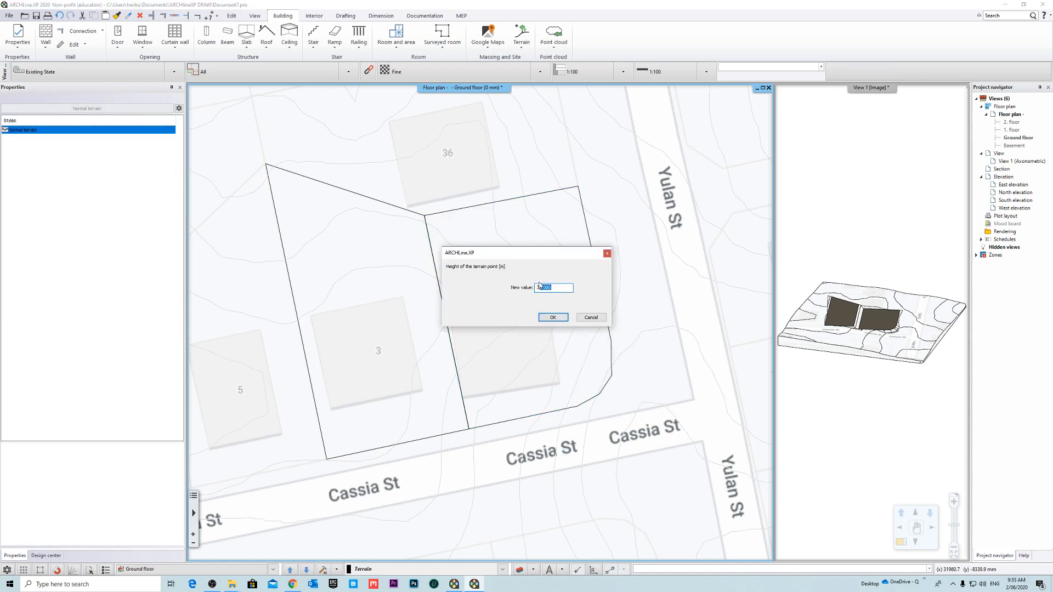
type("34")
left_click(553, 317)
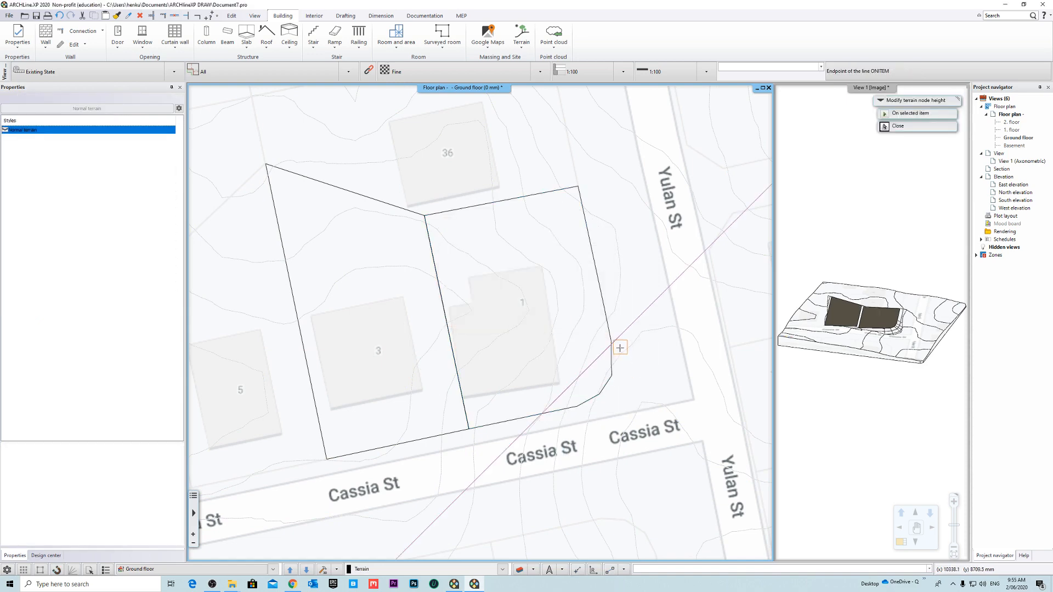
key("Escape")
- Examine the raised lot 1 plateau and its corner slopes in the enlarged 3D view, then return to the floor plan
mouse_move(820, 265)
middle_mouse_down()
mouse_move(836, 259)
mouse_move(799, 250)
mouse_move(822, 255)
middle_mouse_up()
right_click(851, 89)
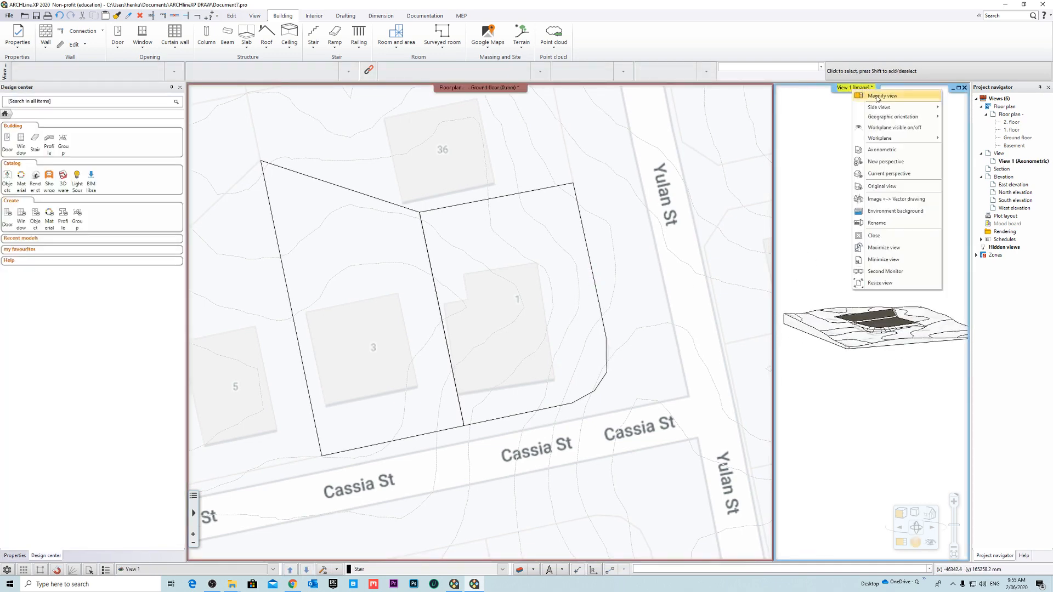
left_click(878, 98)
middle_click_drag(478, 290, 503, 328)
scroll(429, 332, "up", 5)
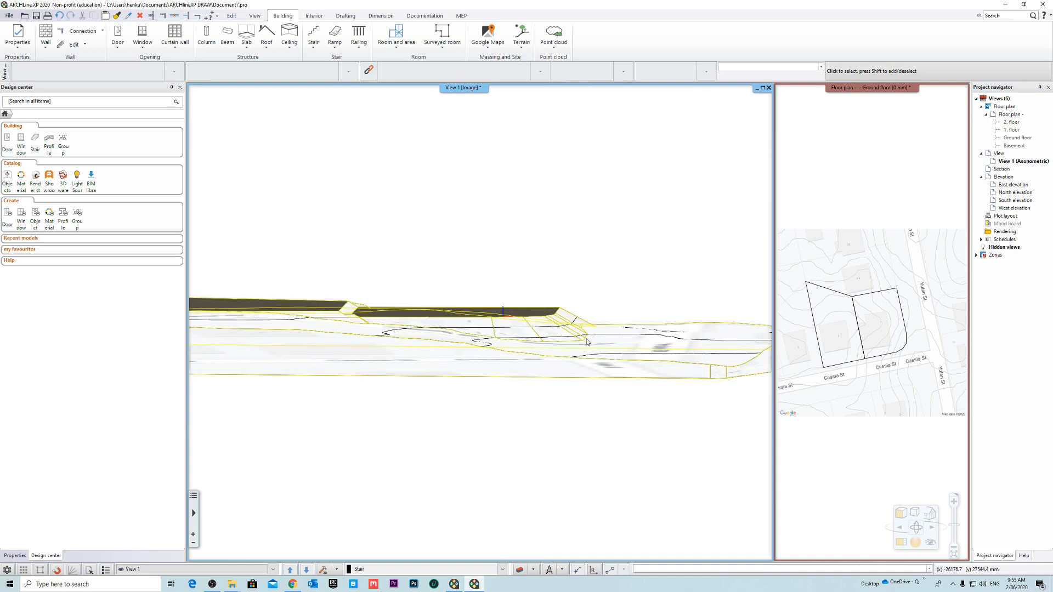
middle_click_drag(598, 332, 526, 384)
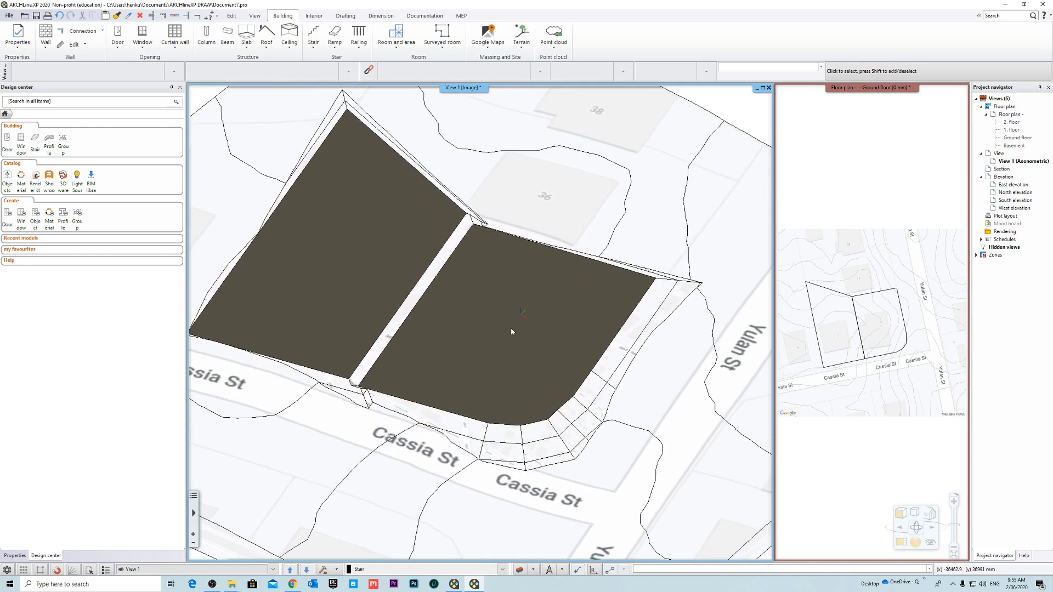
left_click(870, 132)
left_click(858, 93)
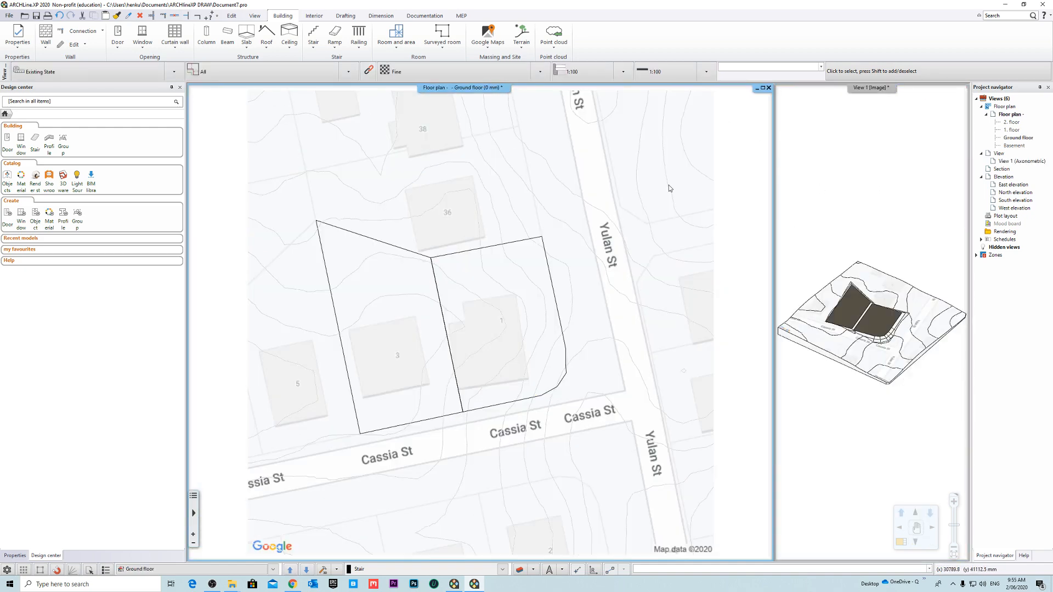
- Set the lot 1 plateau's terrain node height to 33 m and inspect its street-corner slopes in 3D
left_click(558, 316)
right_click(558, 319)
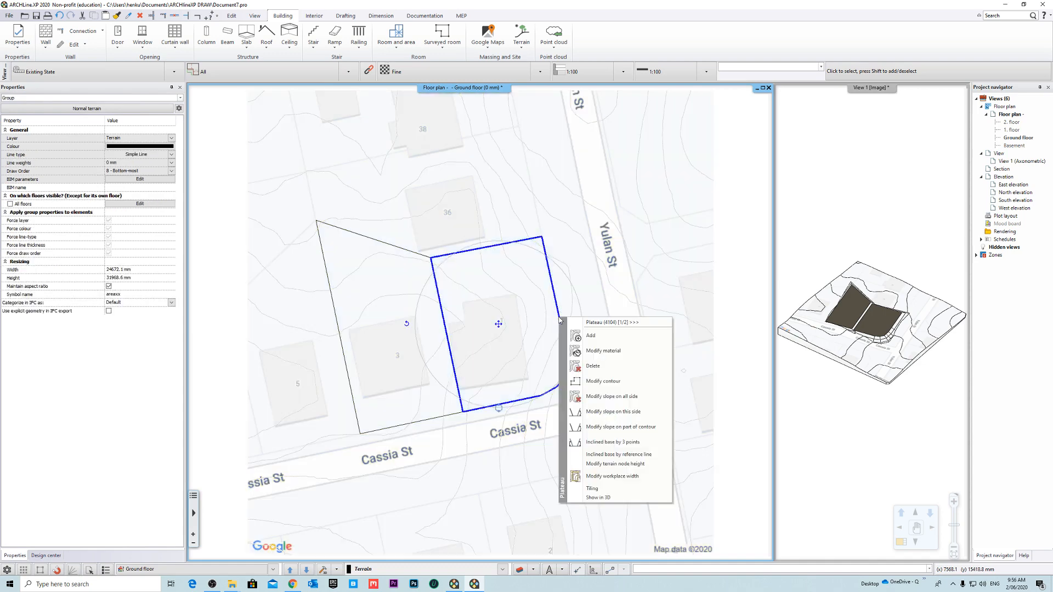
left_click(625, 464)
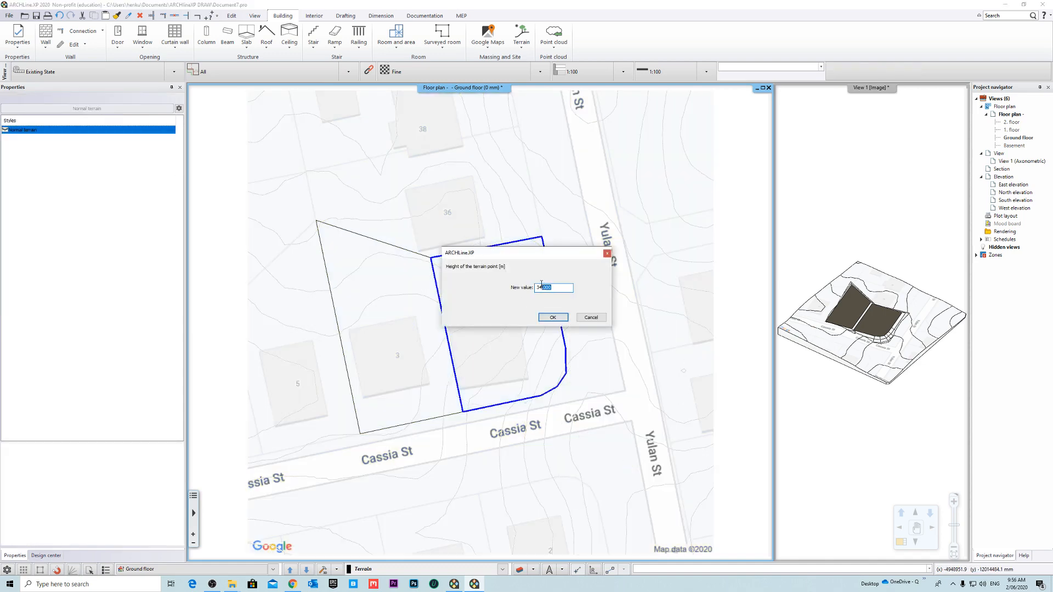
type("33")
left_click(553, 317)
scroll(691, 378, "up", 1)
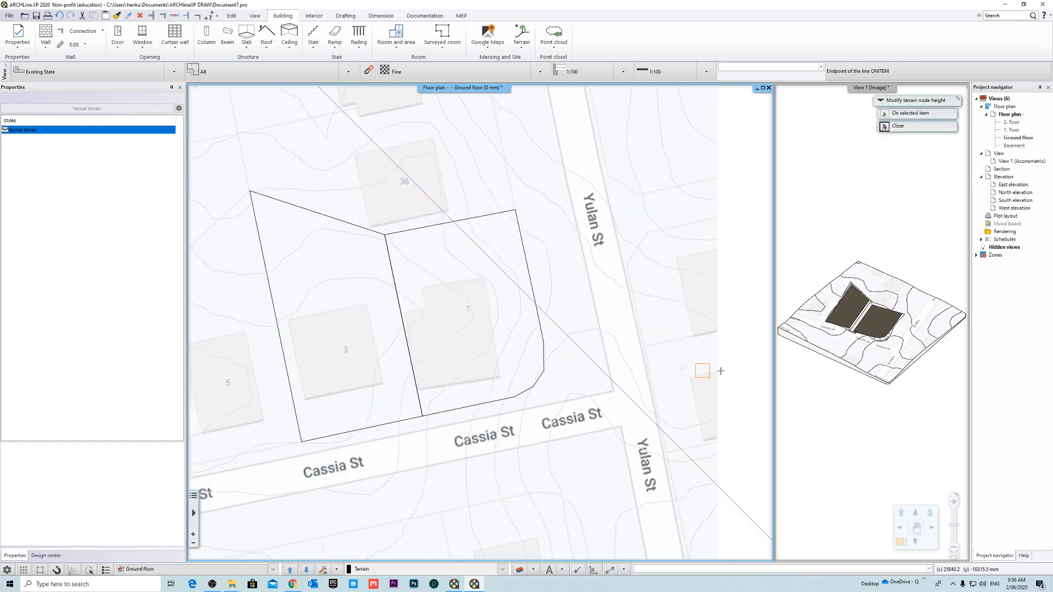
key("Escape")
middle_click_drag(881, 357, 788, 316)
scroll(873, 347, "up", 5)
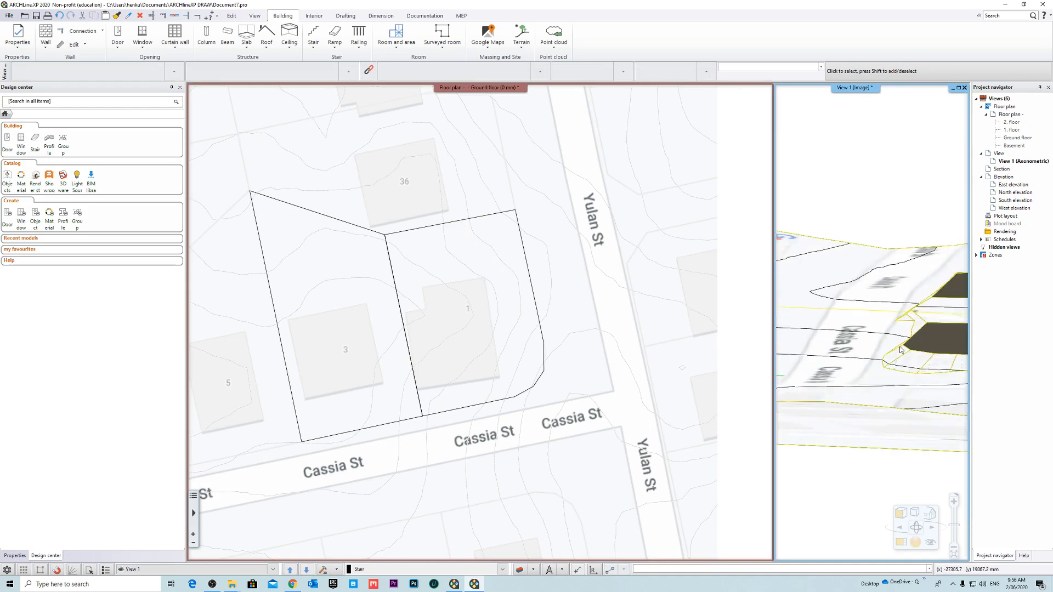
scroll(855, 344, "up", 3)
middle_click_drag(845, 342, 821, 351)
scroll(914, 354, "down", 4)
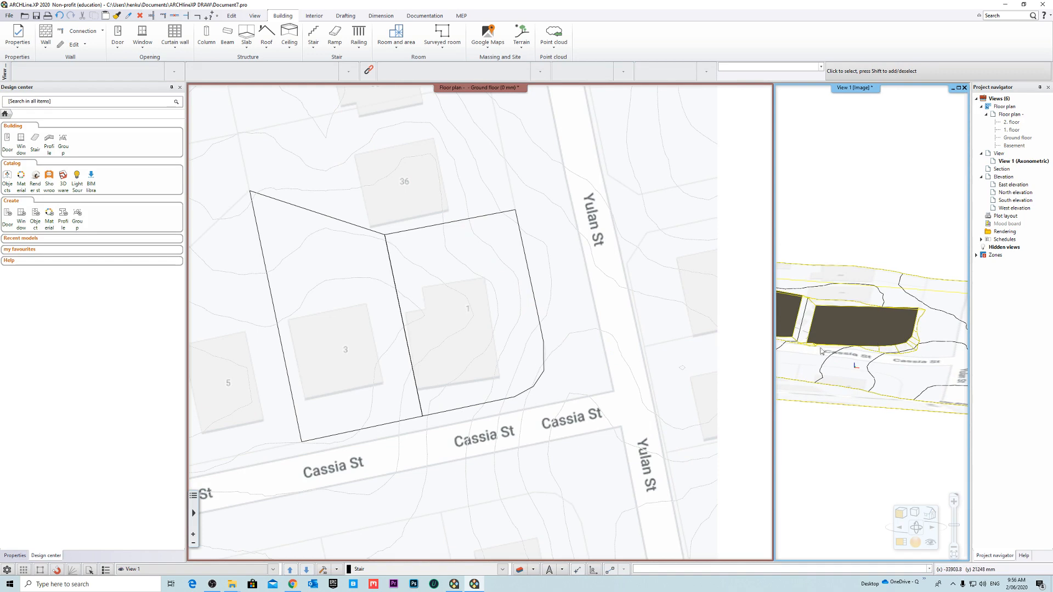
- Open the editing options for the lot 1 plateau at its curved street-corner boundary
left_click(543, 365)
right_click(545, 369)
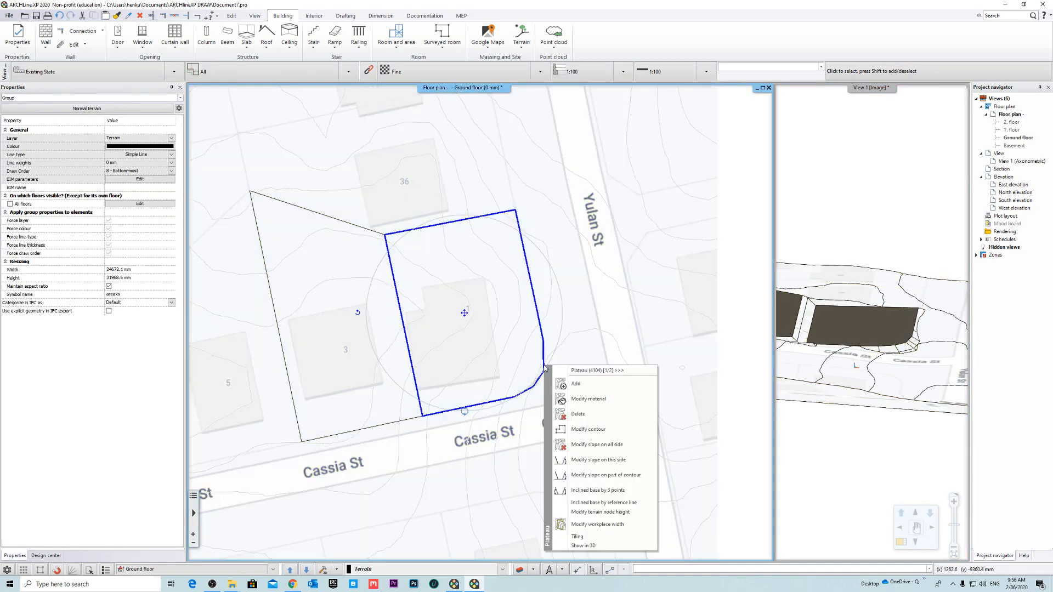
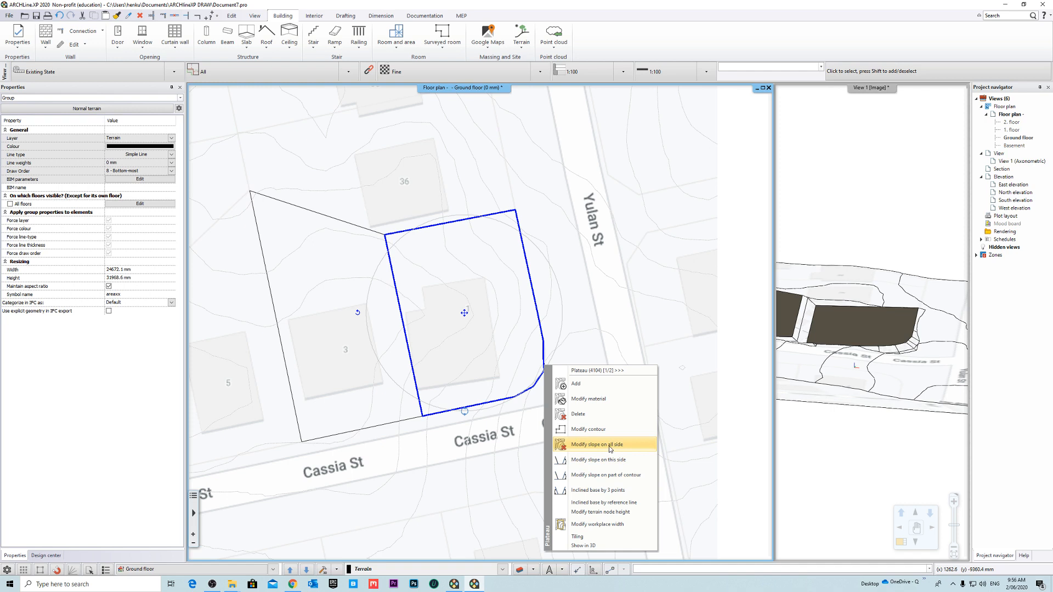
- Set the inclination angle of the lot 1 plateau's slopes to 80° on all sides and inspect the result in 3D
left_click(621, 447)
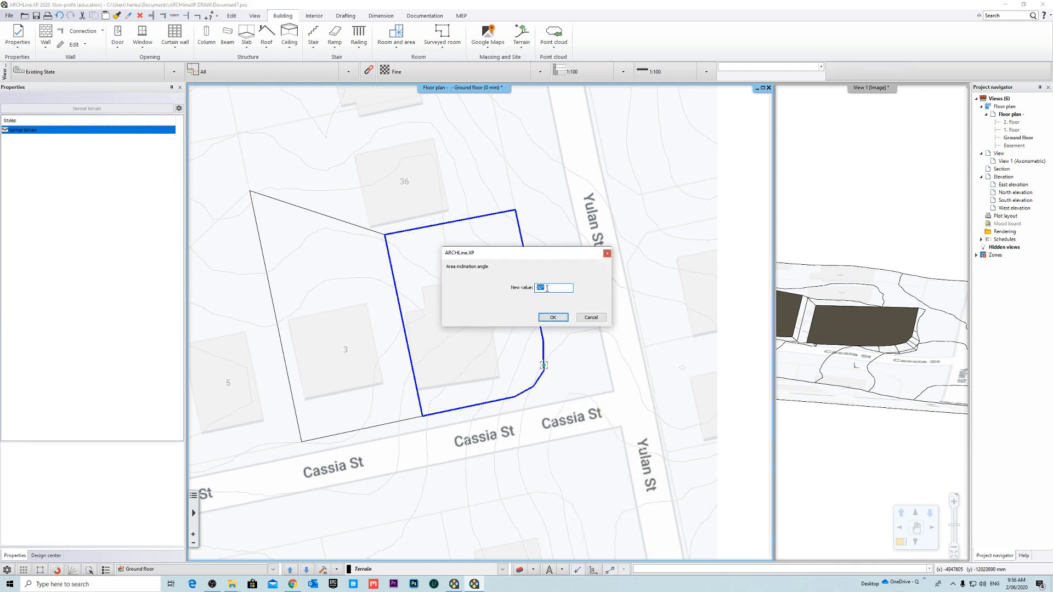
type("80")
left_click(553, 318)
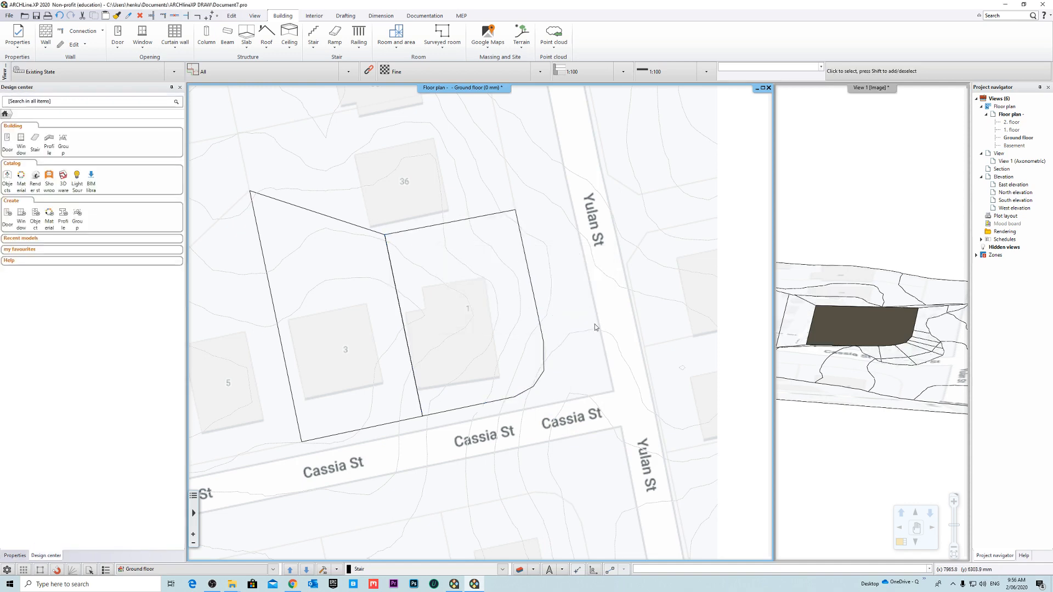
left_click_drag(854, 327, 547, 364)
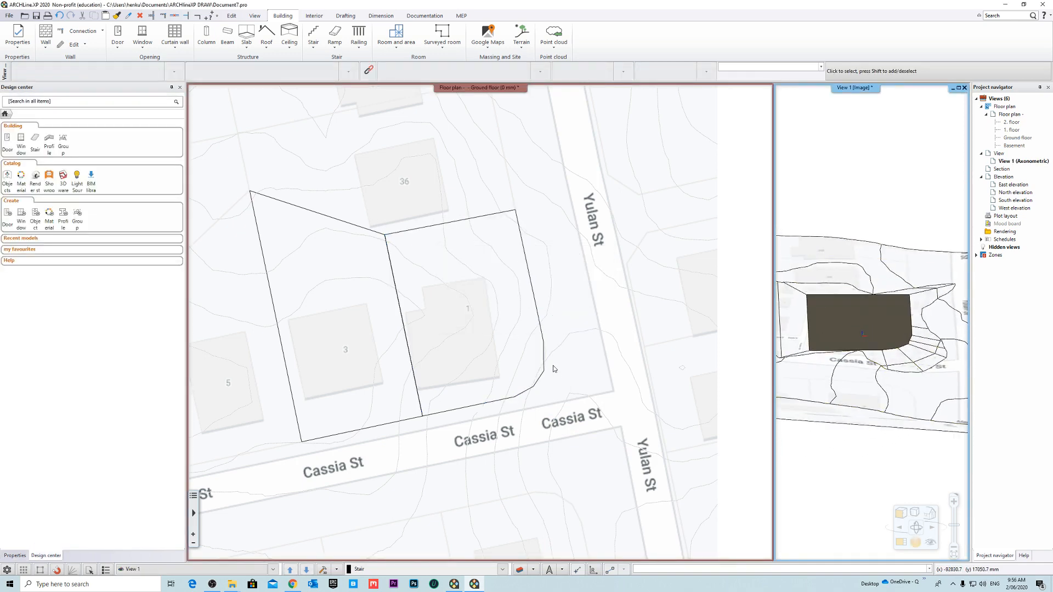
- Modify the slope on the part of the lot 1 plateau contour facing Yulan St, from the curved corner to the boundary's far corner
left_click(544, 377)
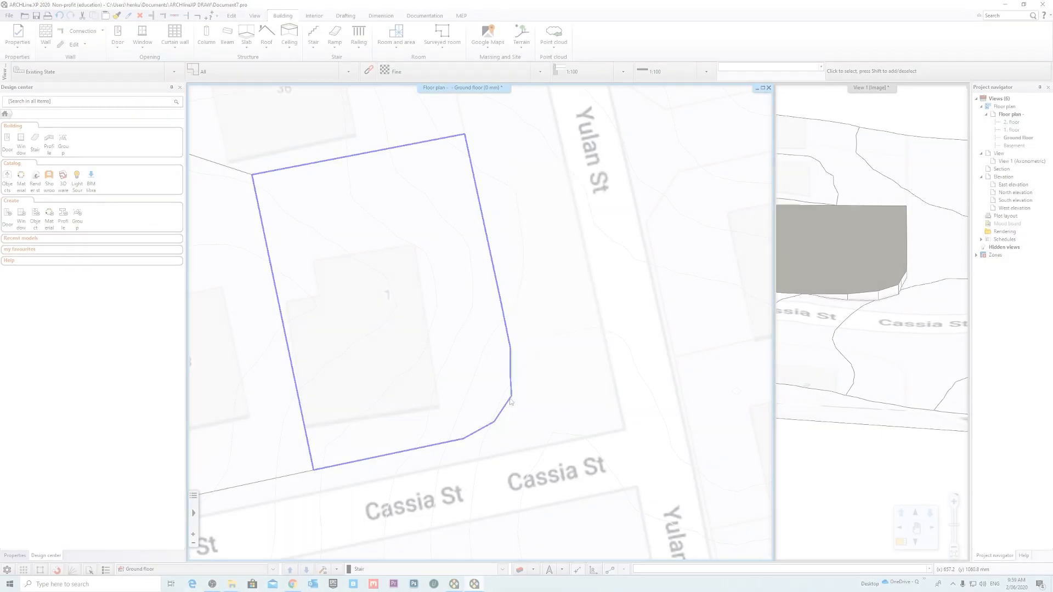
left_click(509, 400)
right_click(509, 400)
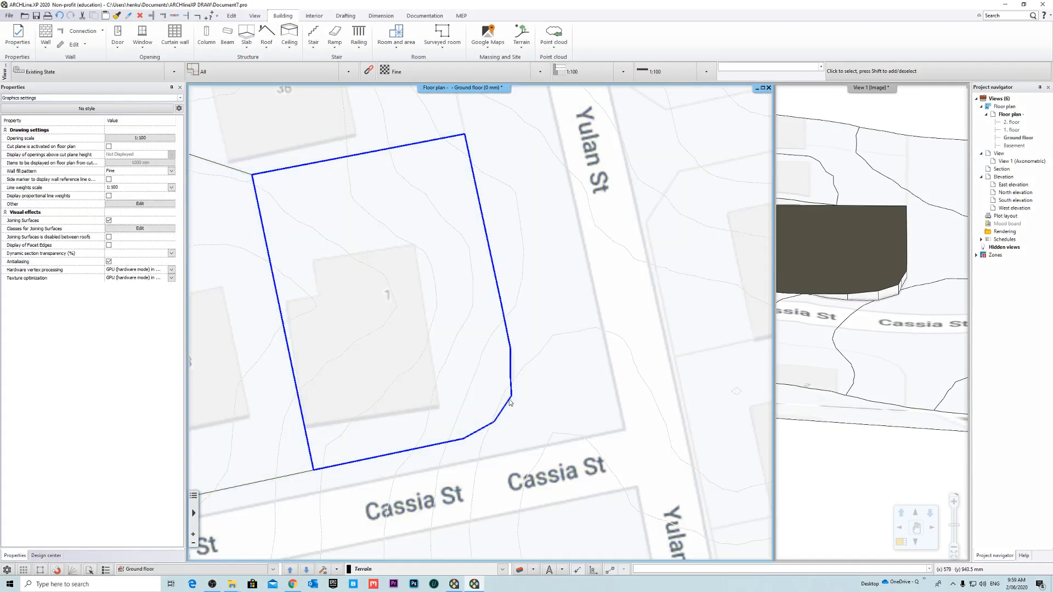
left_click(554, 171)
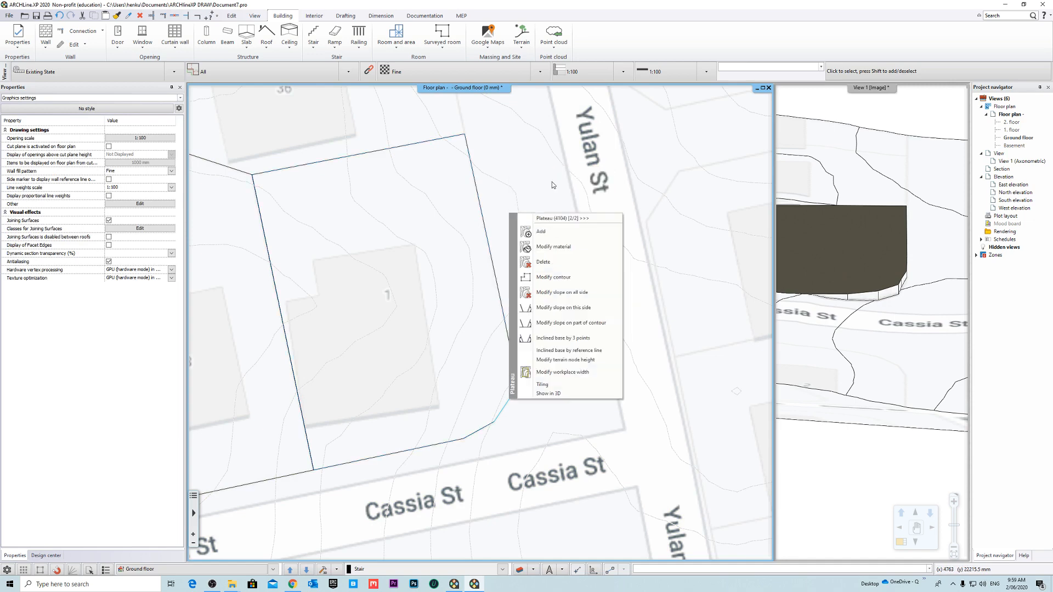
left_click(593, 323)
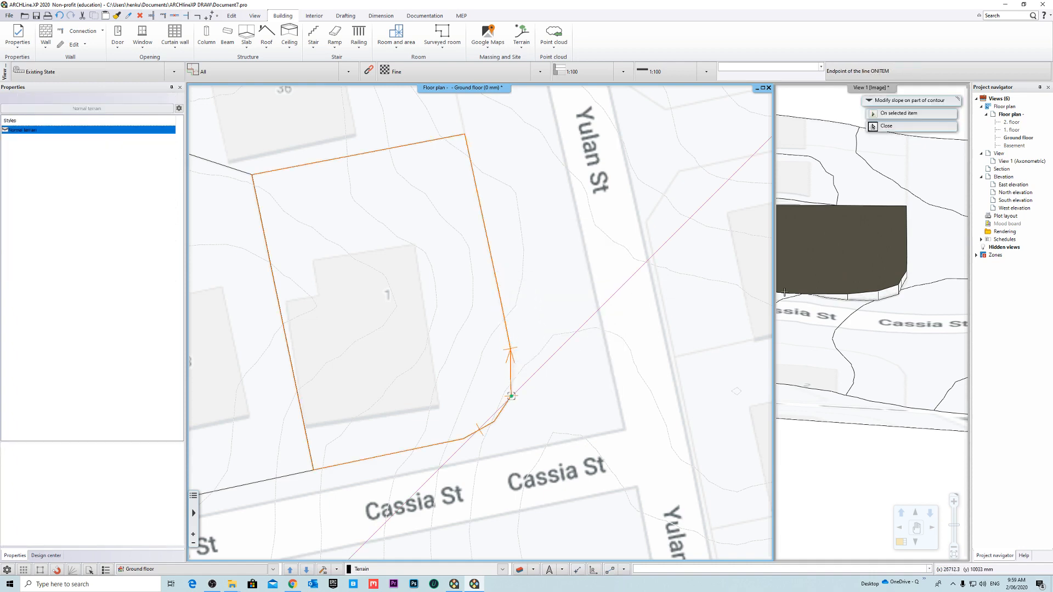
left_click(465, 136)
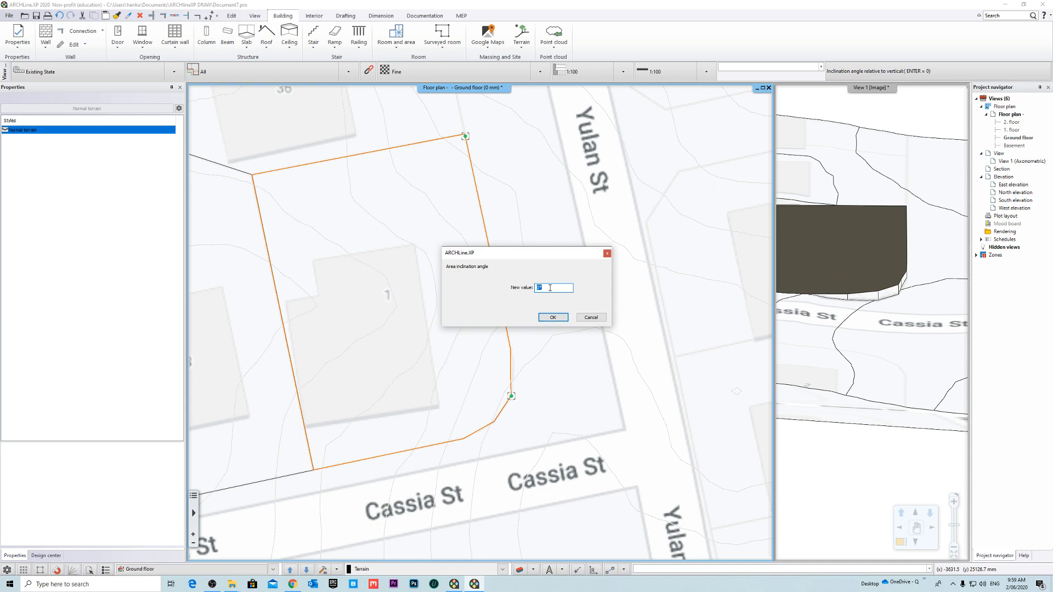
left_click(555, 317)
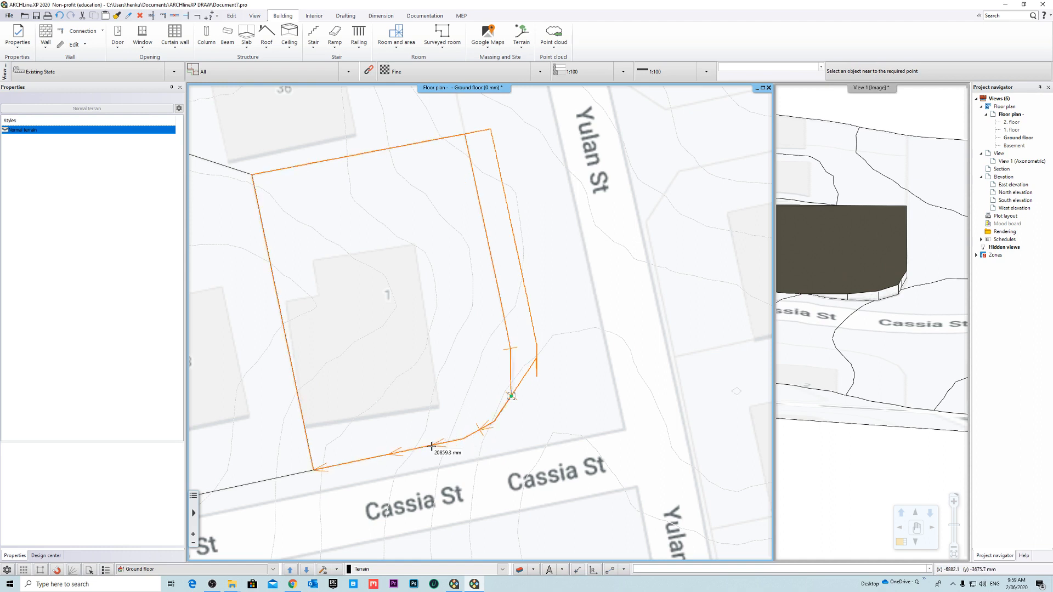
- Apply a 4° inclination angle to the lot 1 plateau contour from the curved corner along Cassia St
left_click(389, 456)
type("40")
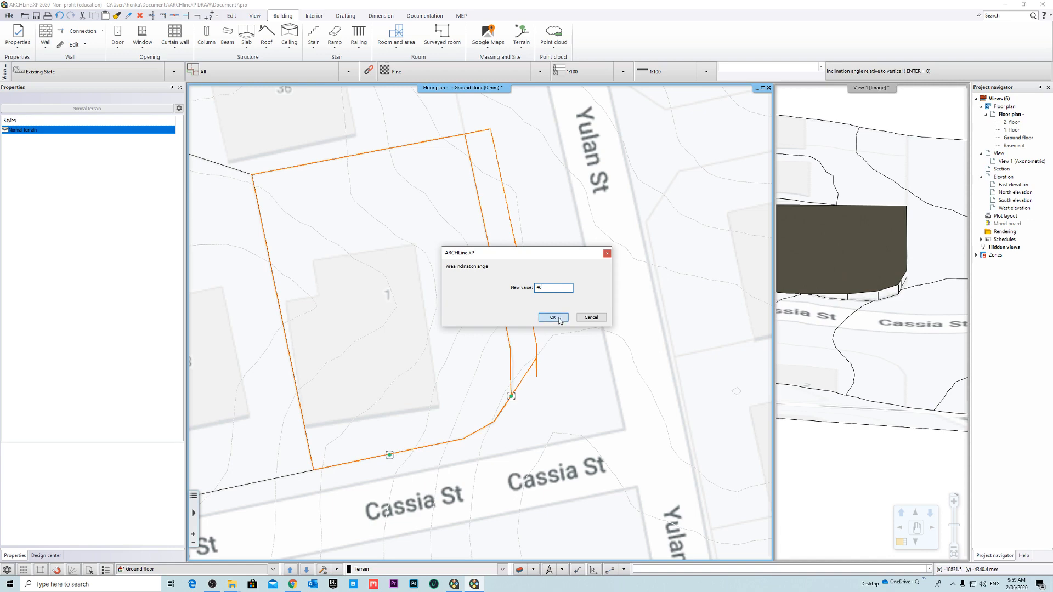
left_click(553, 317)
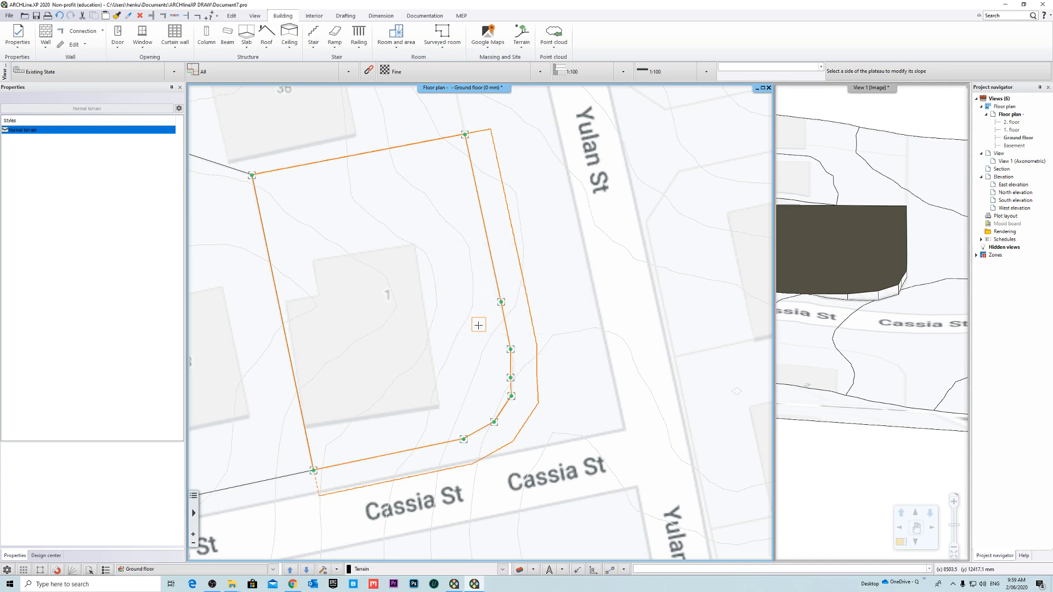
key("Escape")
- Examine the modified plateau slopes and the joint between both lots in the enlarged 3D view, then return to the floor plan
middle_click_drag(895, 305, 873, 298)
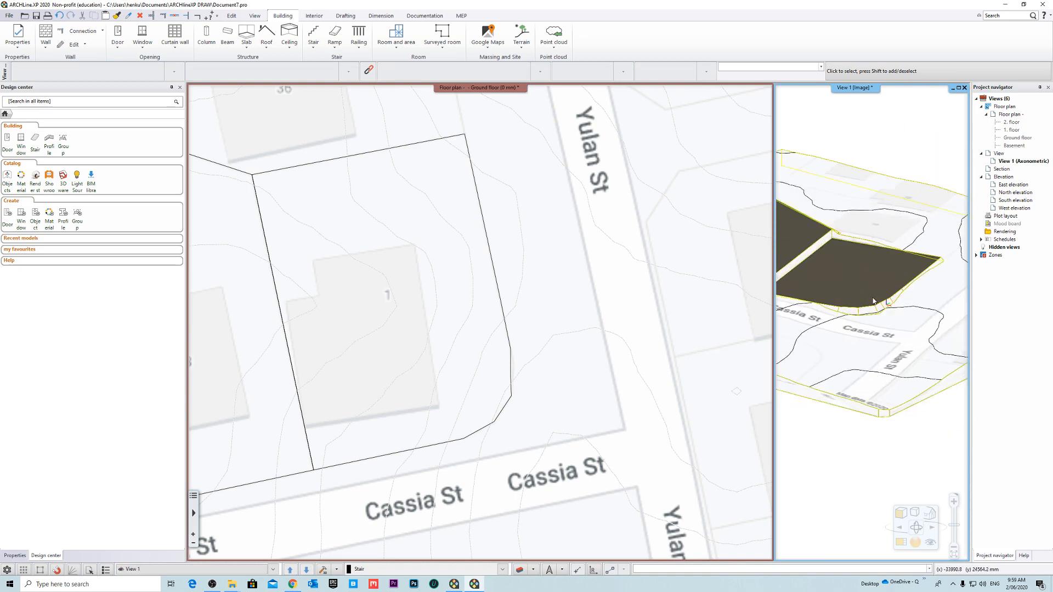
right_click(850, 88)
left_click(883, 129)
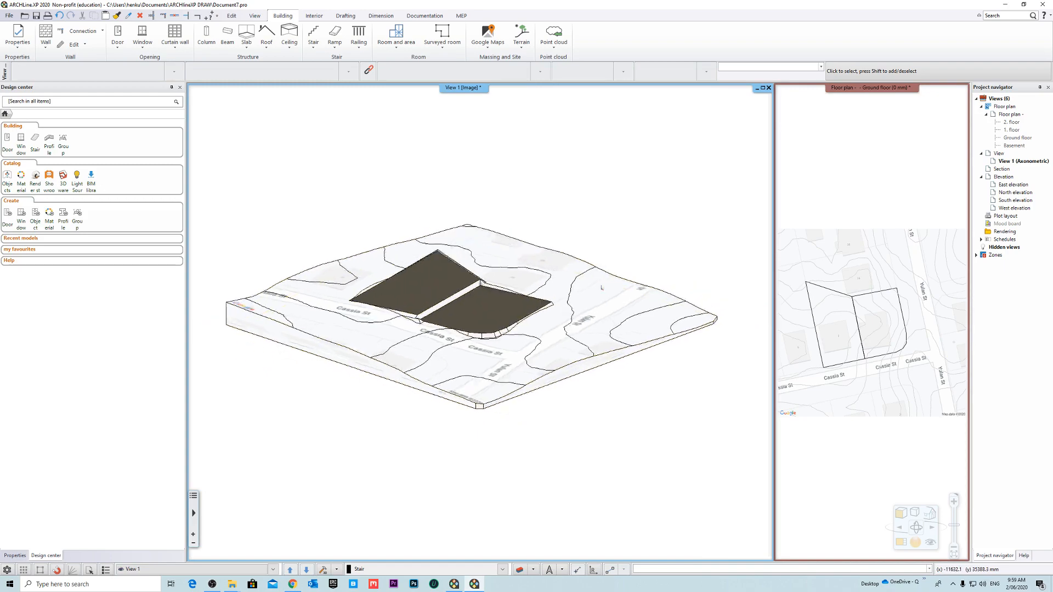
scroll(419, 300, "up", 5)
mouse_move(470, 313)
middle_mouse_down()
mouse_move(528, 287)
mouse_move(500, 319)
mouse_move(495, 357)
mouse_move(475, 306)
mouse_move(475, 254)
mouse_move(366, 288)
mouse_move(546, 294)
mouse_move(470, 308)
middle_mouse_up()
scroll(487, 308, "down", 3)
scroll(470, 308, "up", 5)
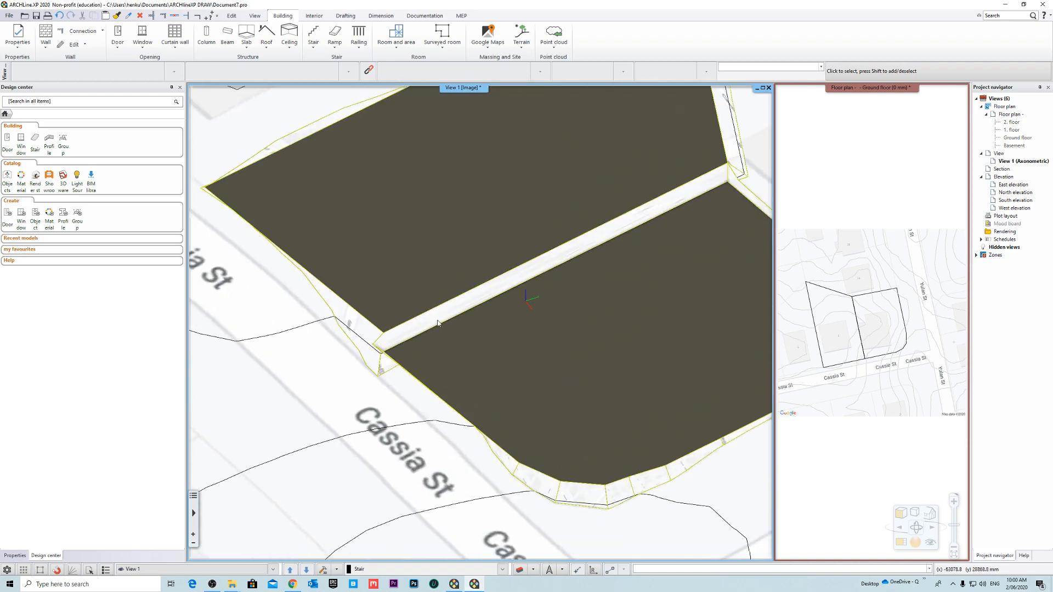
scroll(476, 336, "down", 3)
middle_click_drag(477, 345, 409, 289)
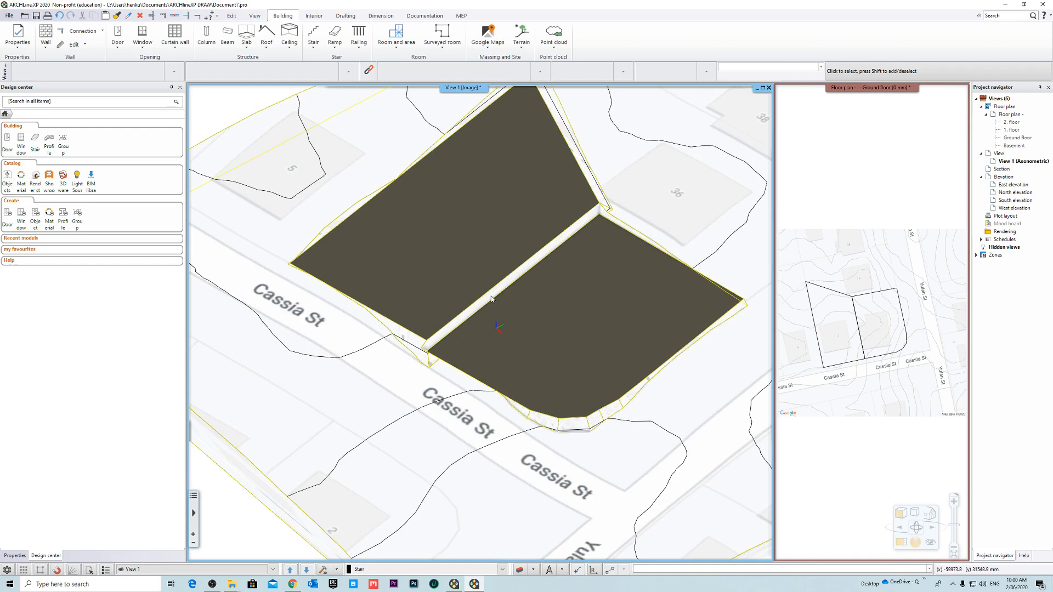
middle_click_drag(574, 216, 636, 221)
middle_click_drag(476, 211, 557, 212)
scroll(505, 263, "down", 3)
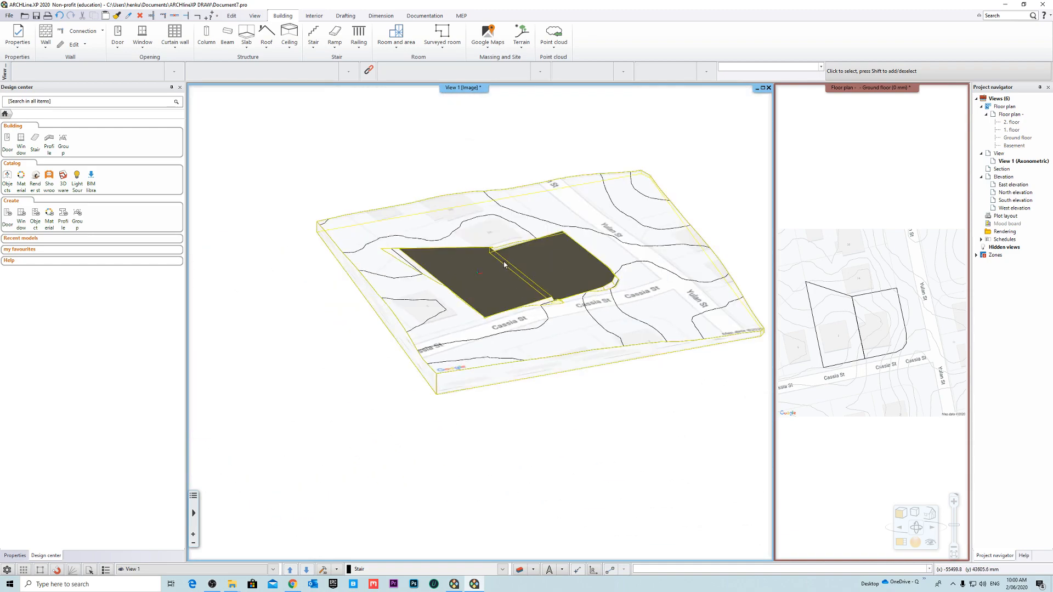
middle_click_drag(505, 263, 527, 263)
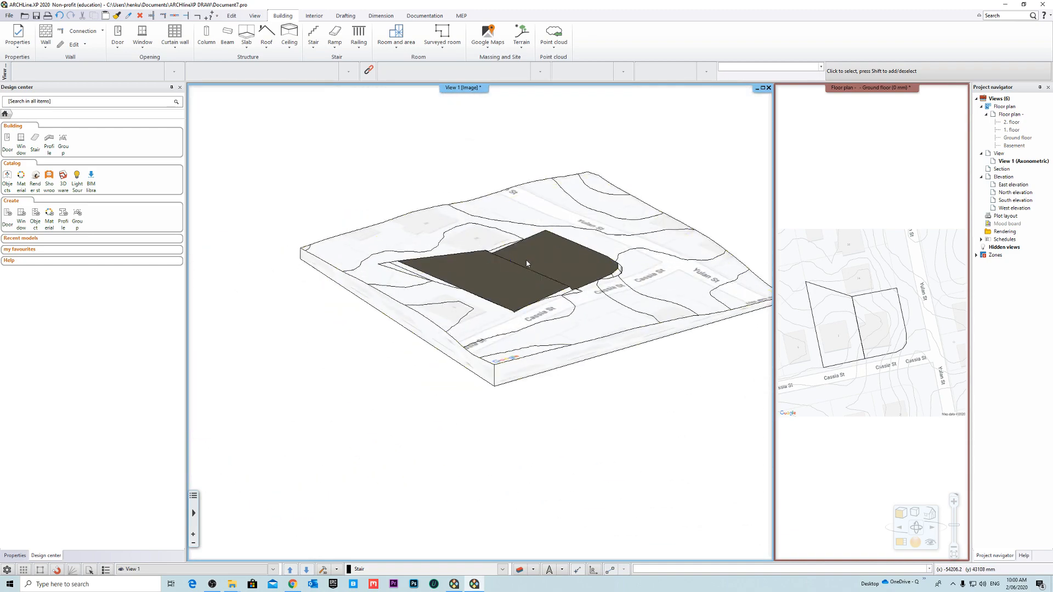
right_click(857, 97)
left_click(836, 114)
- Check the building elevation above sea level in the floor plan's level settings and close them without changes
scroll(504, 317, "down", 3)
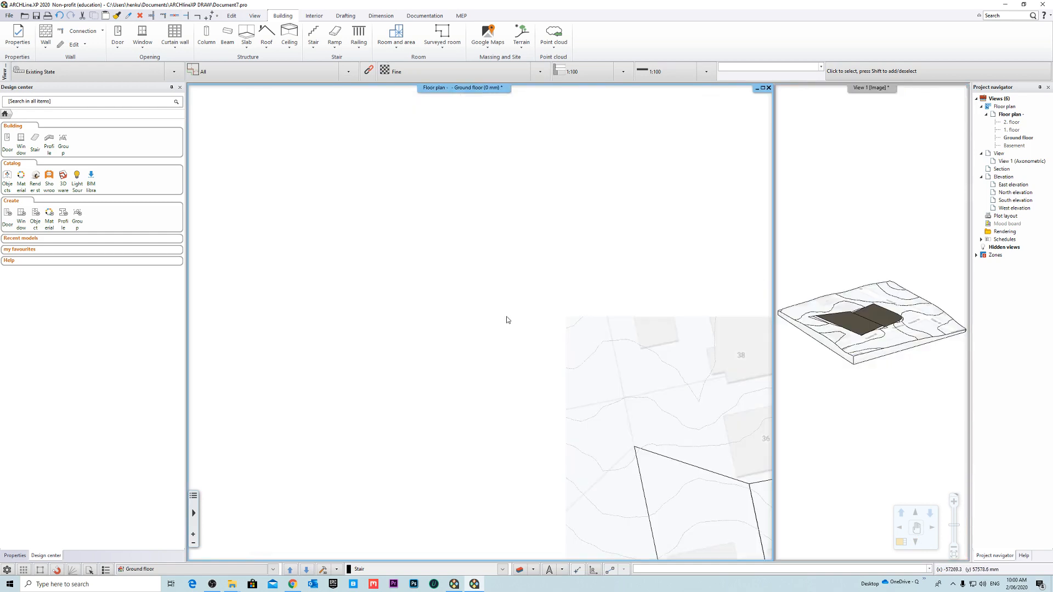
scroll(502, 361, "up", 2)
scroll(454, 278, "up", 1)
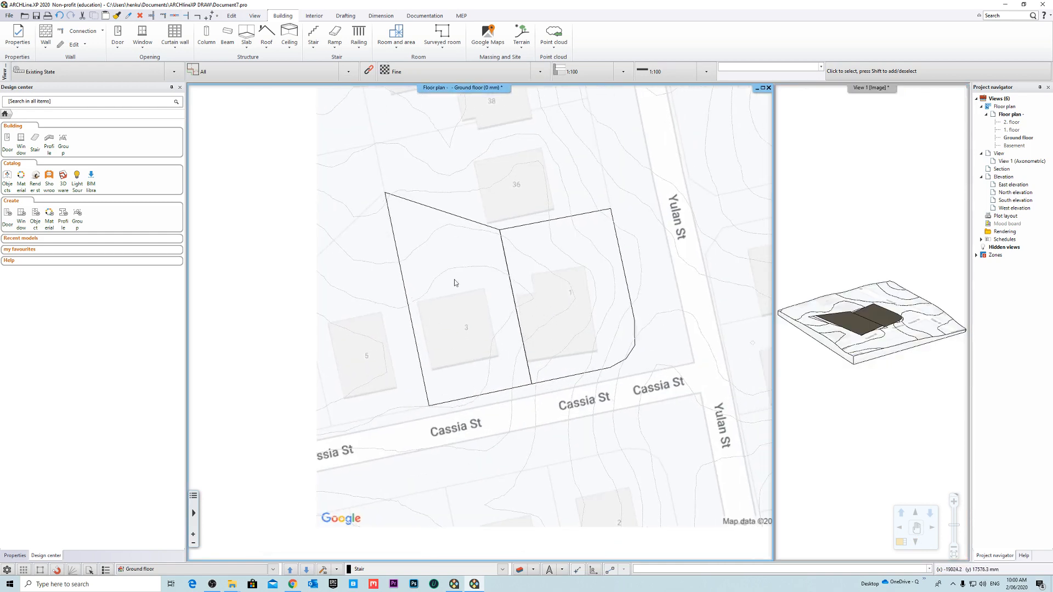
scroll(508, 291, "up", 2)
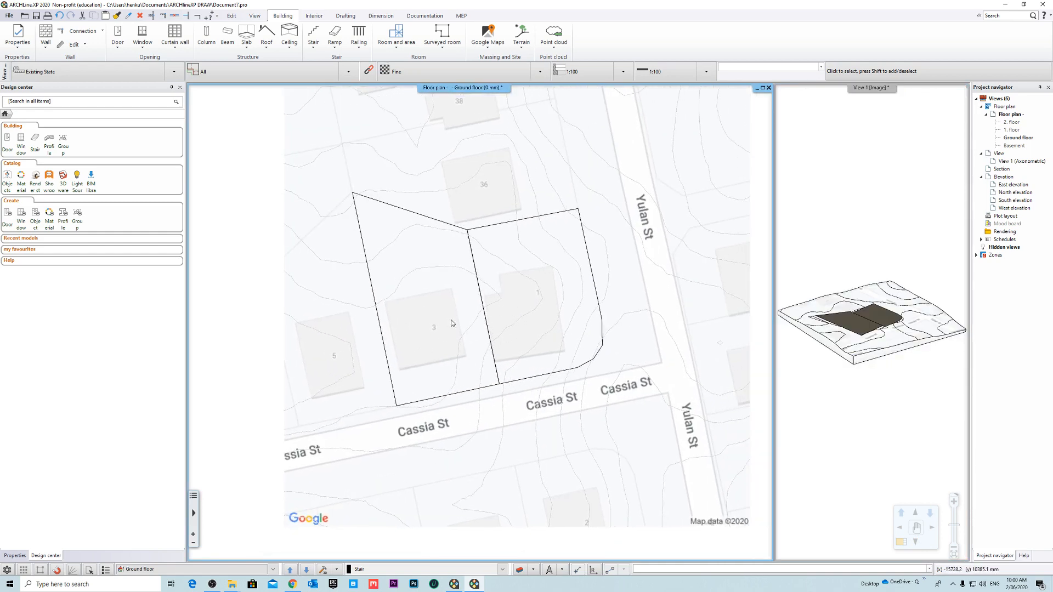
right_click(1026, 112)
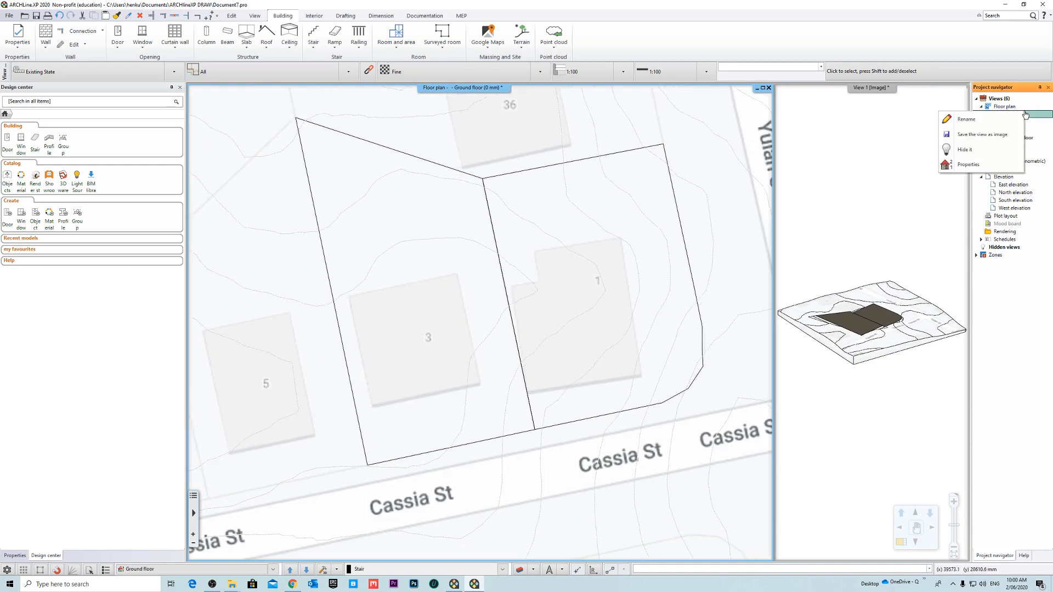
left_click(965, 165)
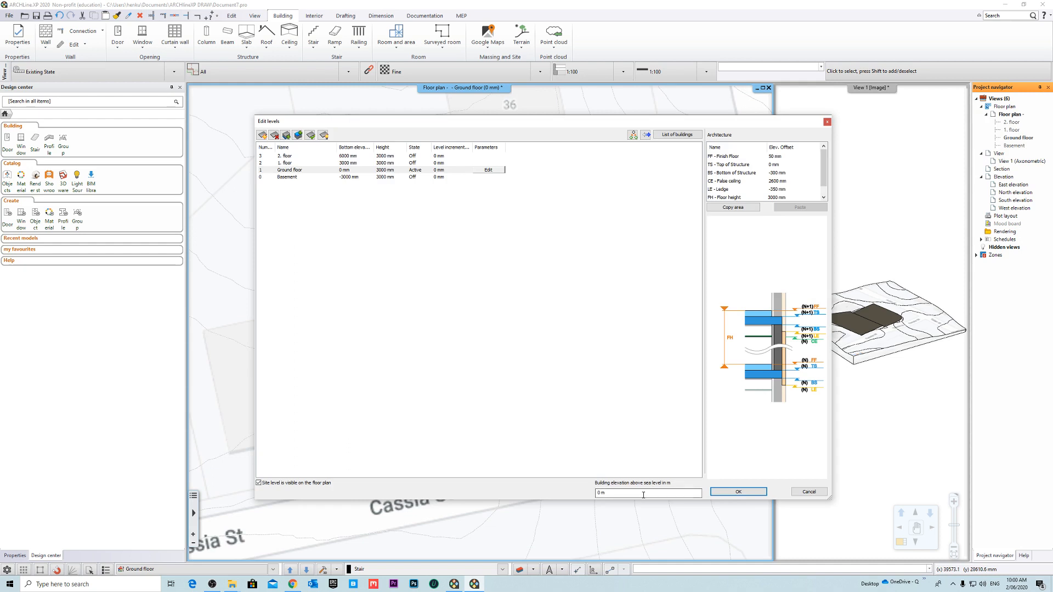
left_click_drag(643, 492, 555, 486)
left_click(808, 492)
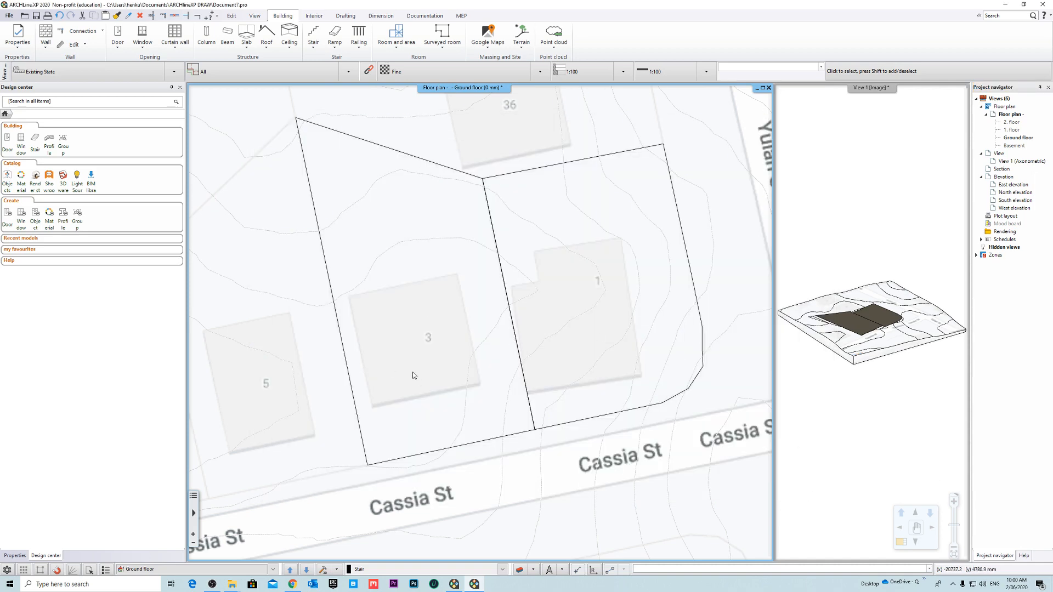
- Query the terrain elevation at the midpoint of the lot 3 plateau boundary beside lot 5
scroll(413, 375, "down", 2)
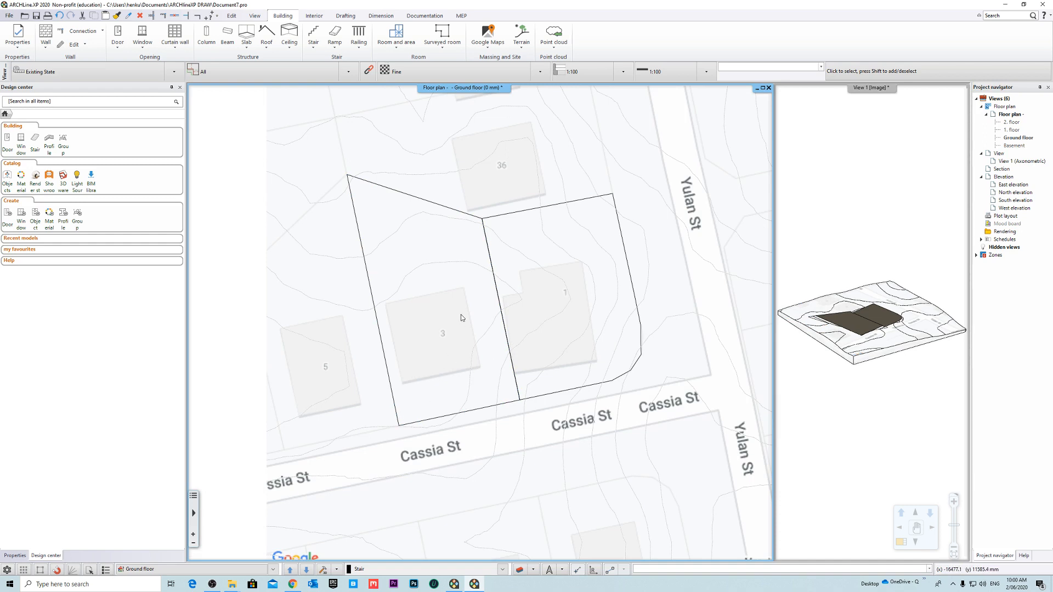
scroll(460, 314, "up", 1)
right_click(437, 344)
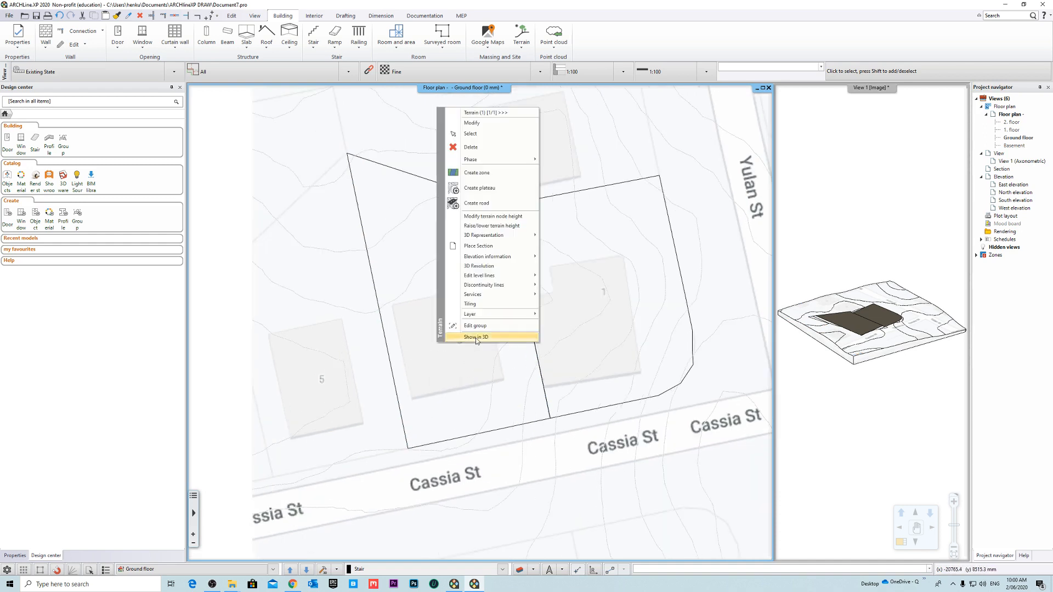
mouse_move(499, 256)
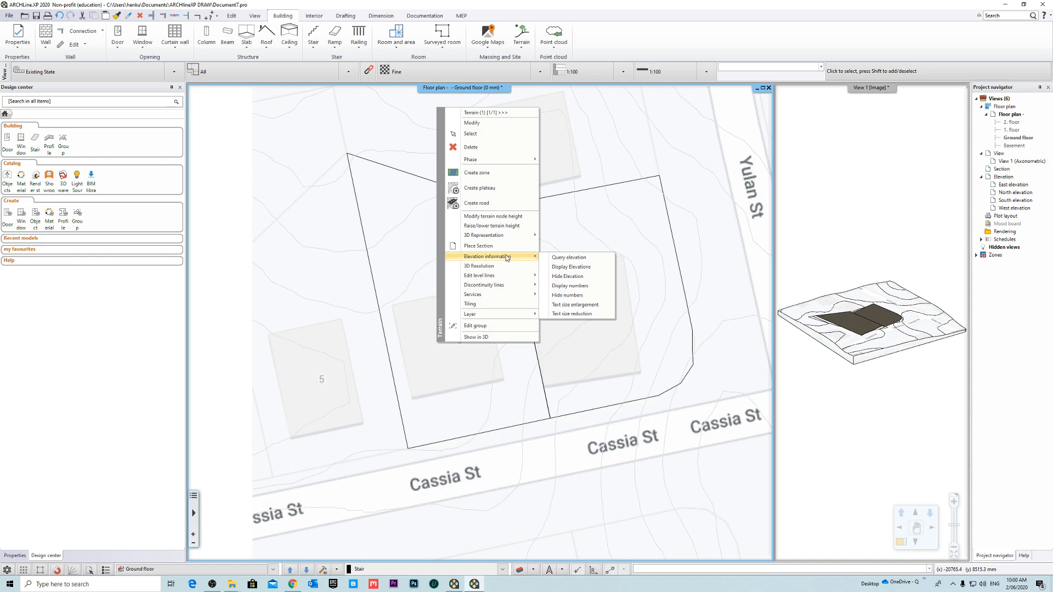
left_click(568, 257)
scroll(394, 319, "up", 2)
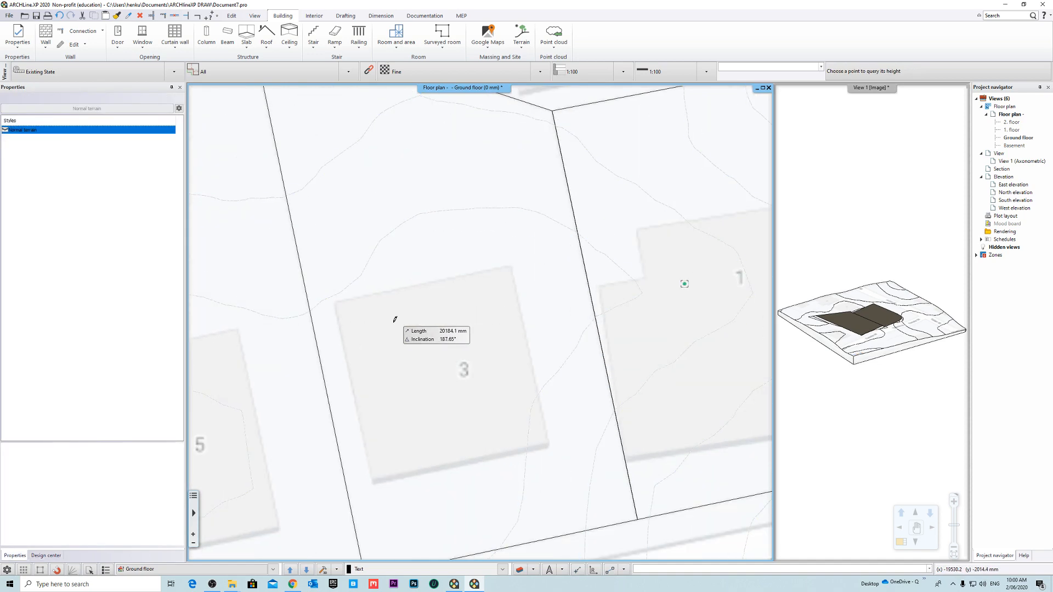
scroll(304, 290, "up", 1)
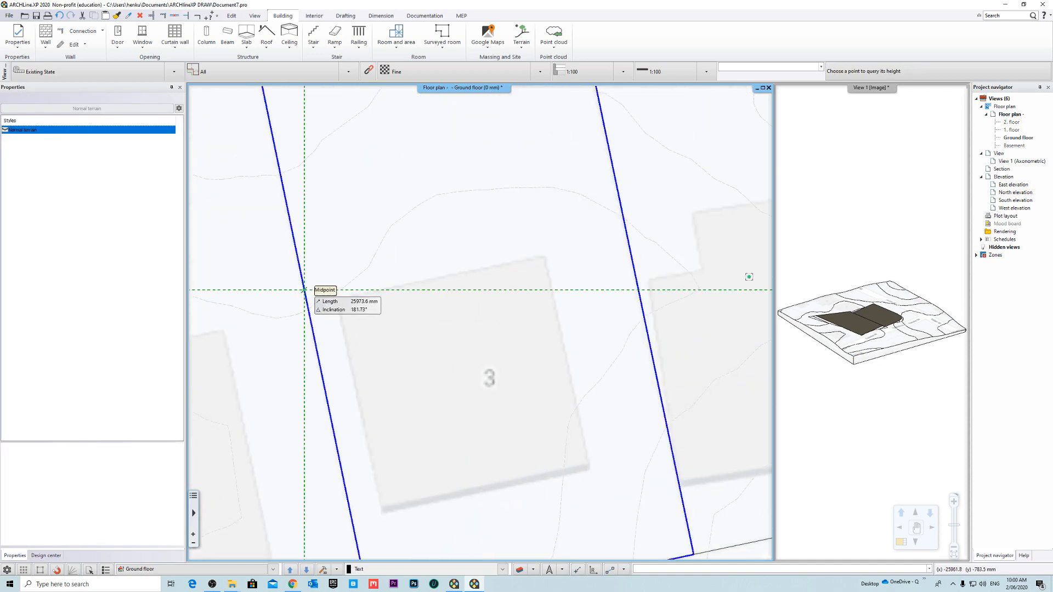
left_click(305, 289)
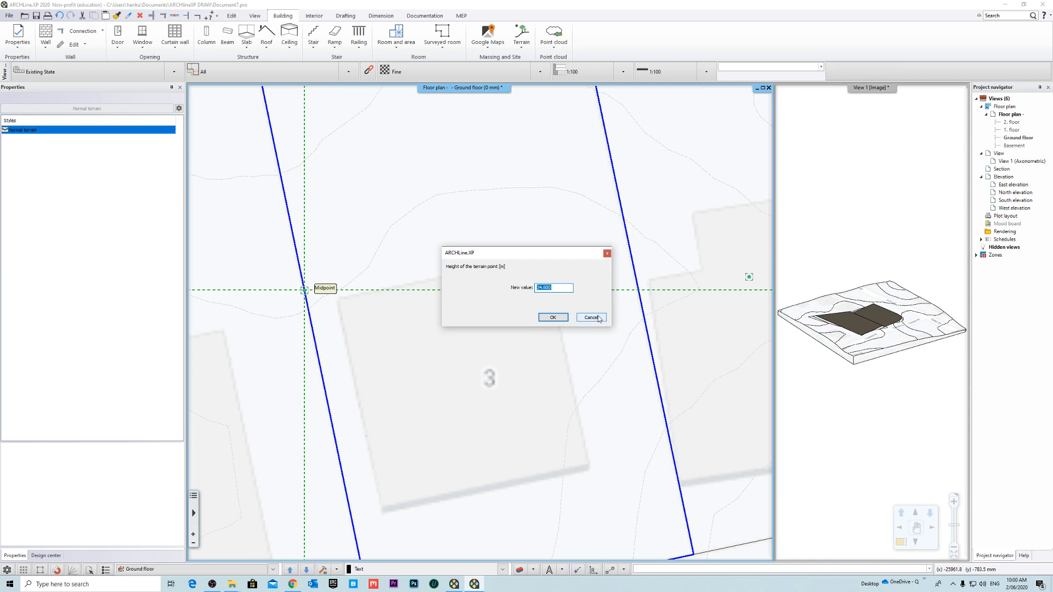
double_click(568, 288)
double_click(560, 287)
left_click(559, 287)
double_click(557, 287)
double_click(563, 290)
left_click(563, 290)
left_click_drag(565, 288, 535, 289)
left_click(553, 287)
left_click(554, 287)
left_click(607, 254)
- Open the floor plan's level settings
scroll(483, 318, "down", 3)
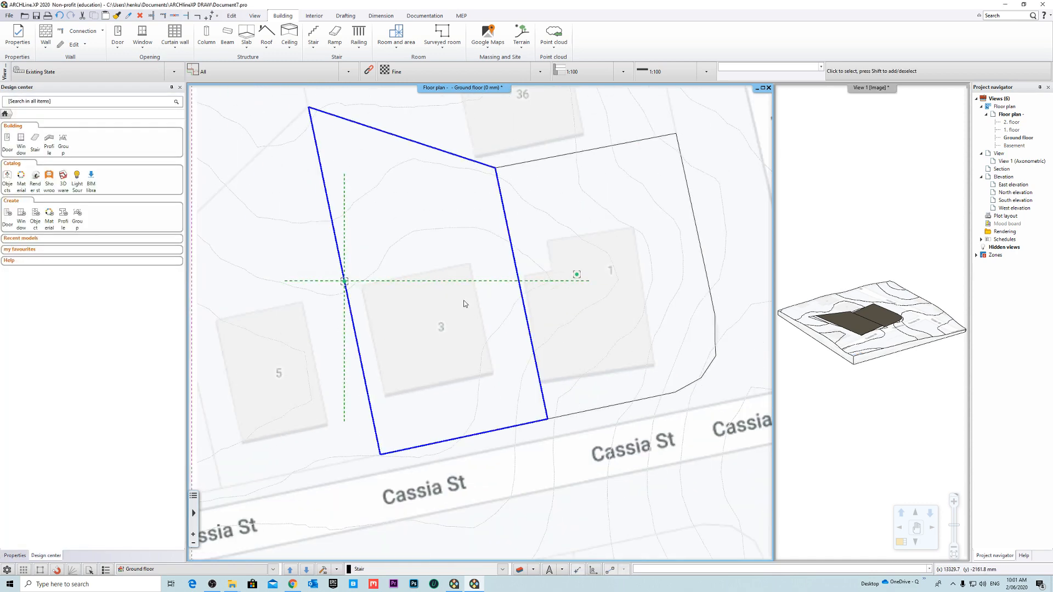
scroll(463, 303, "down", 1)
right_click(1019, 114)
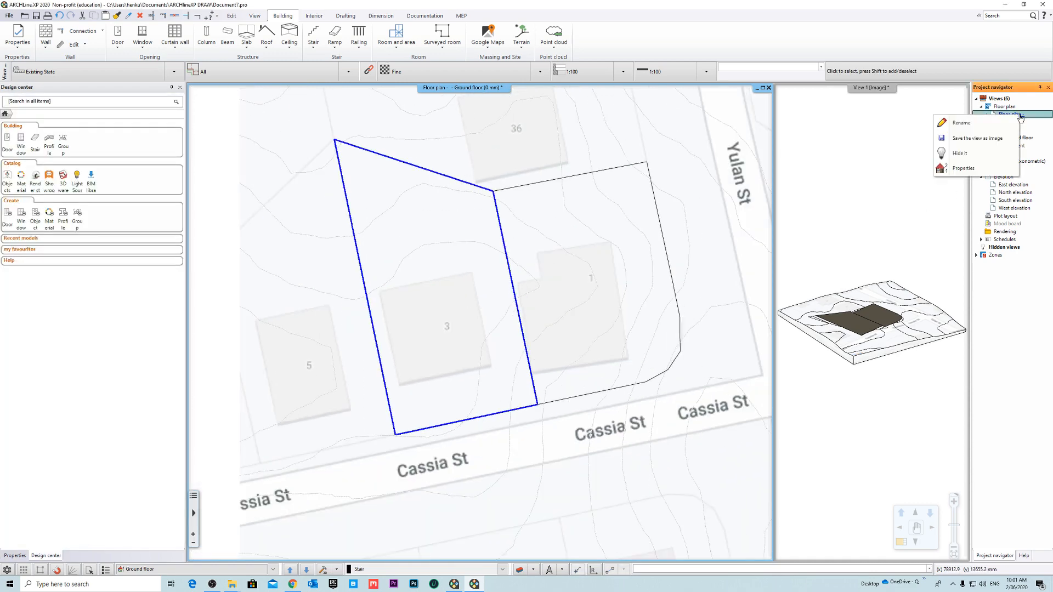
left_click(963, 168)
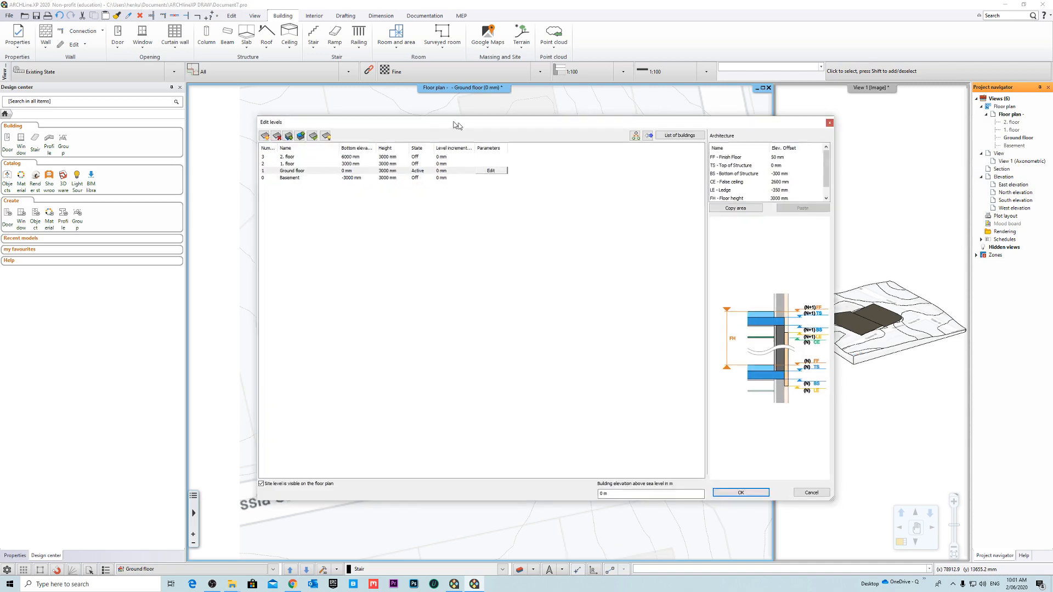
mouse_move(455, 125)
left_mouse_down()
mouse_move(581, 133)
mouse_move(439, 108)
mouse_move(464, 118)
left_mouse_up()
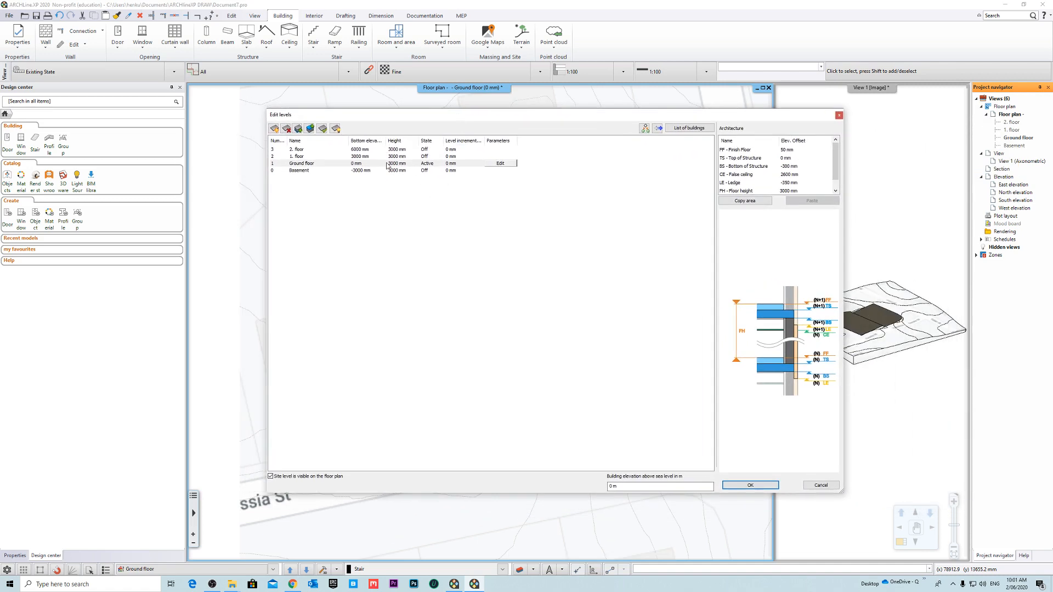
left_click(307, 164)
left_click(403, 238)
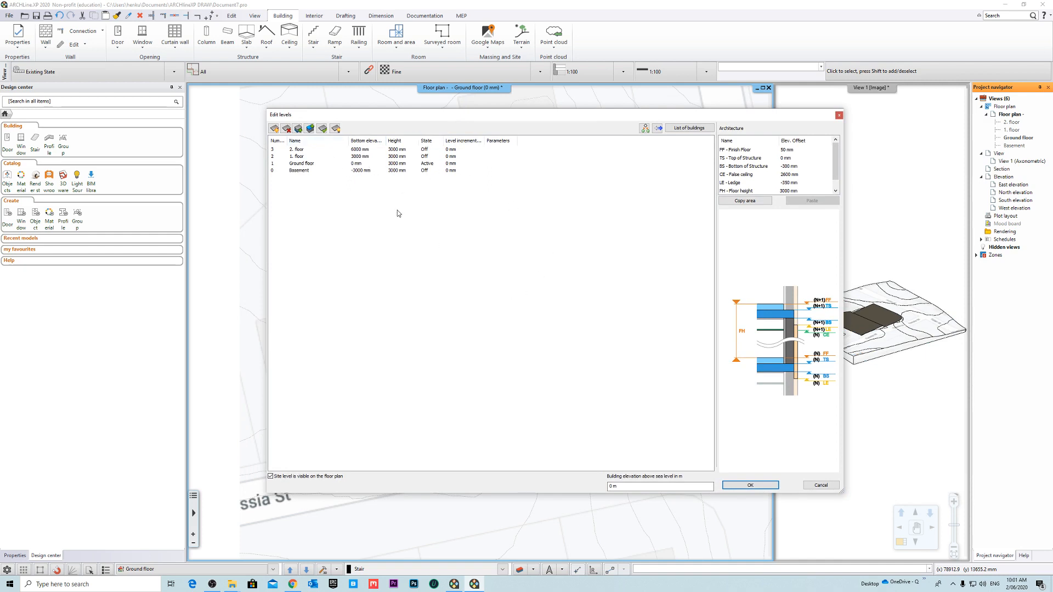
left_click(362, 163)
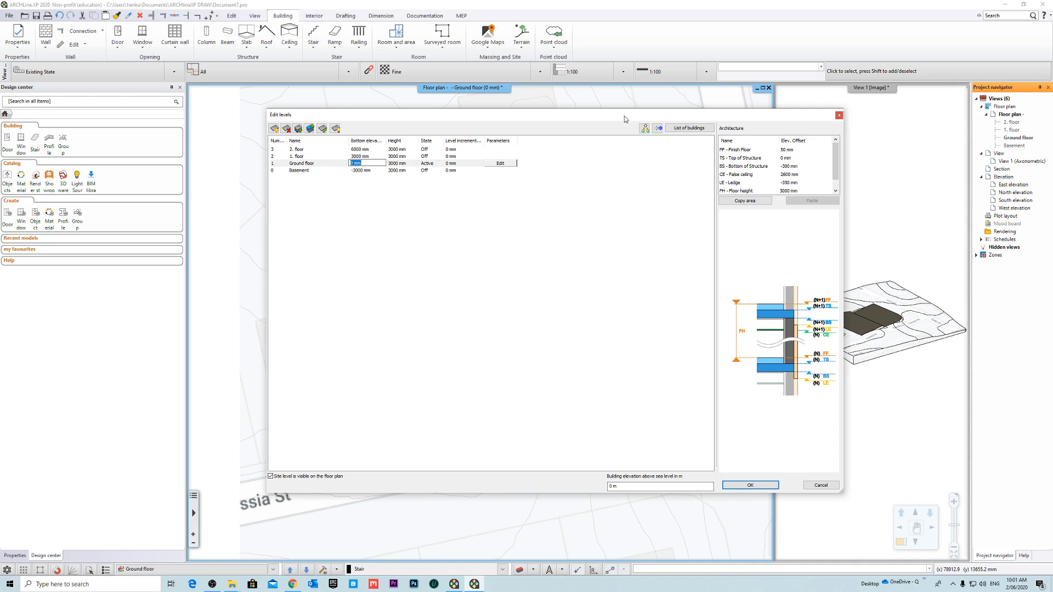
left_click_drag(624, 119, 639, 126)
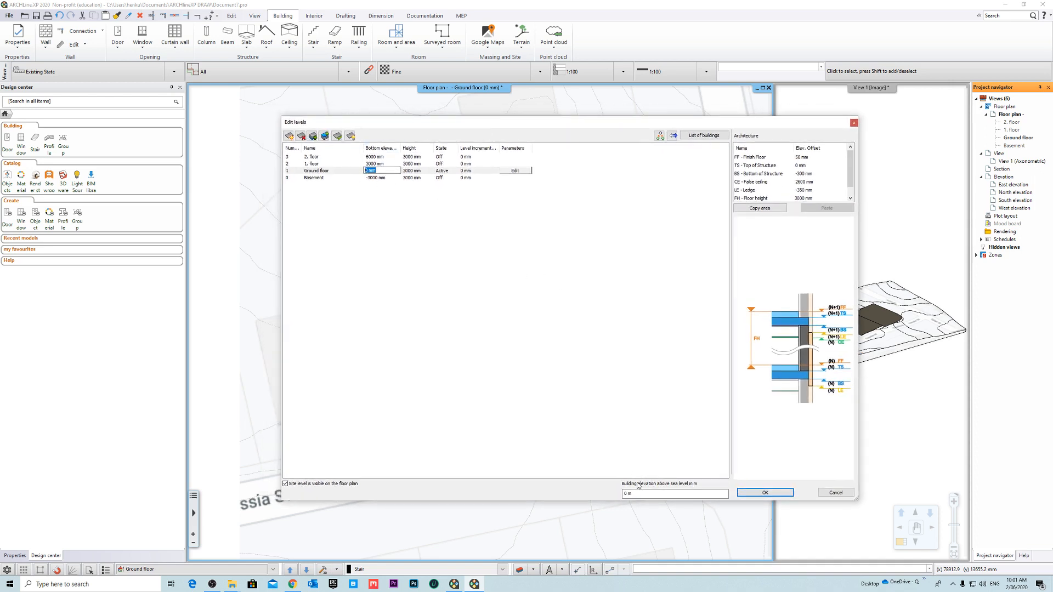
left_click(656, 495)
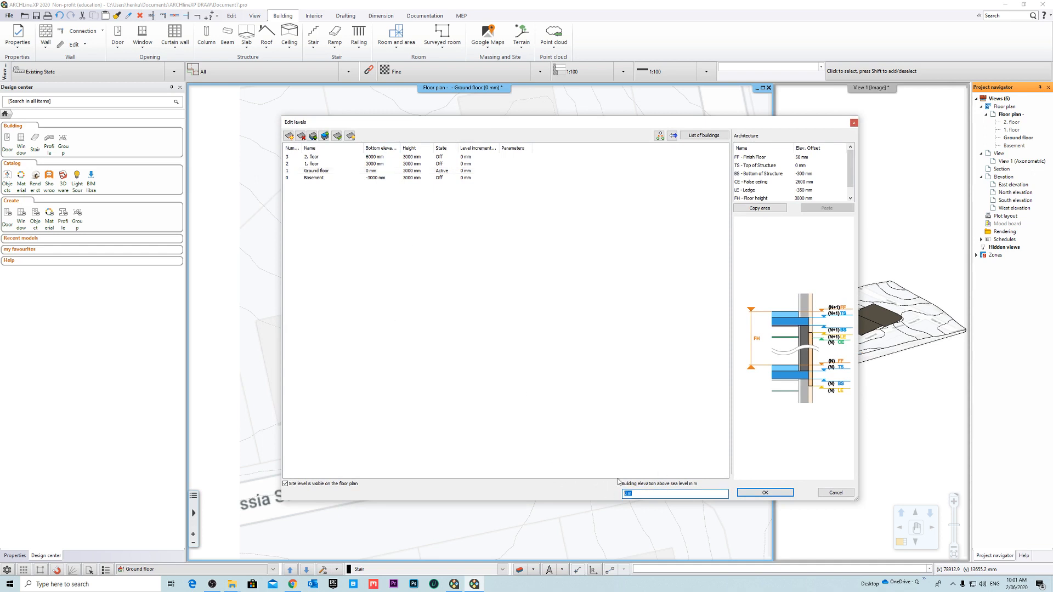
type("34.8")
left_click_drag(636, 494, 551, 470)
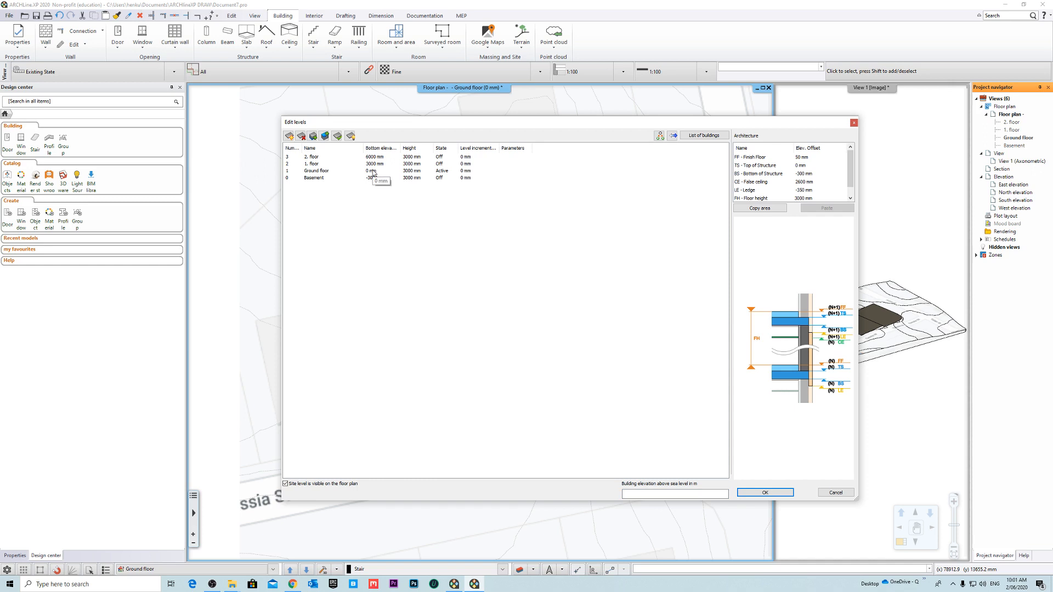
left_click(646, 493)
- Delete the Basement level from the building's levels
left_click(378, 180)
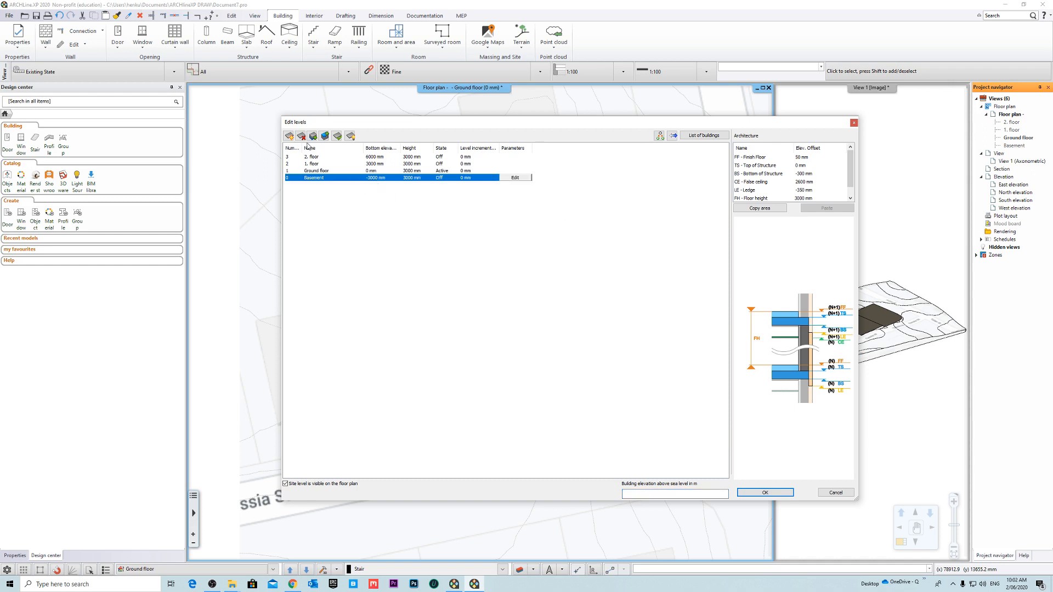
left_click(300, 136)
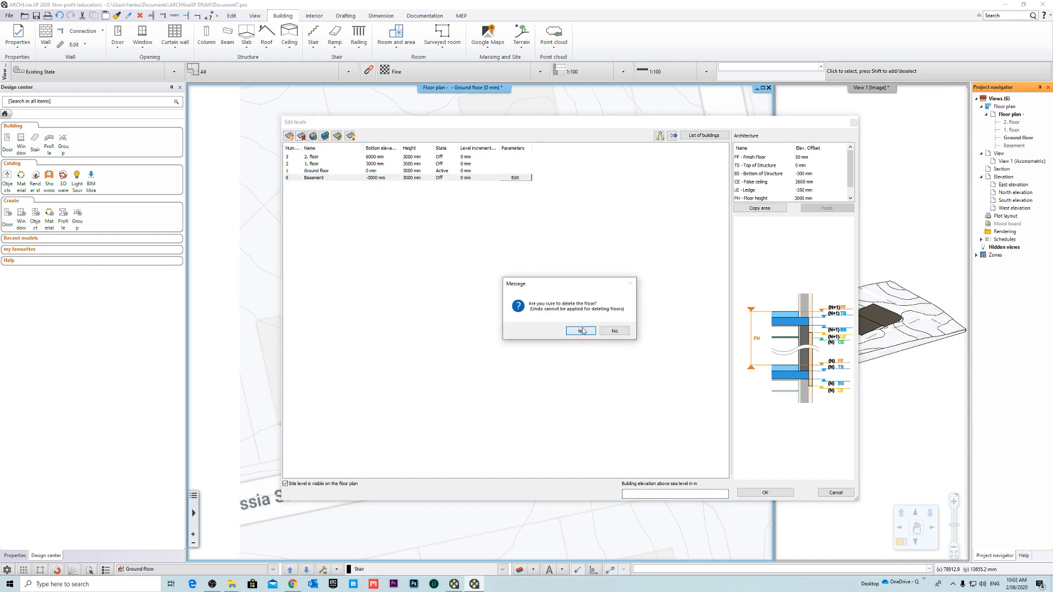
left_click(580, 330)
- Set the Ground floor's bottom elevation to 34800 mm and apply the level settings
left_click(377, 173)
left_click(460, 249)
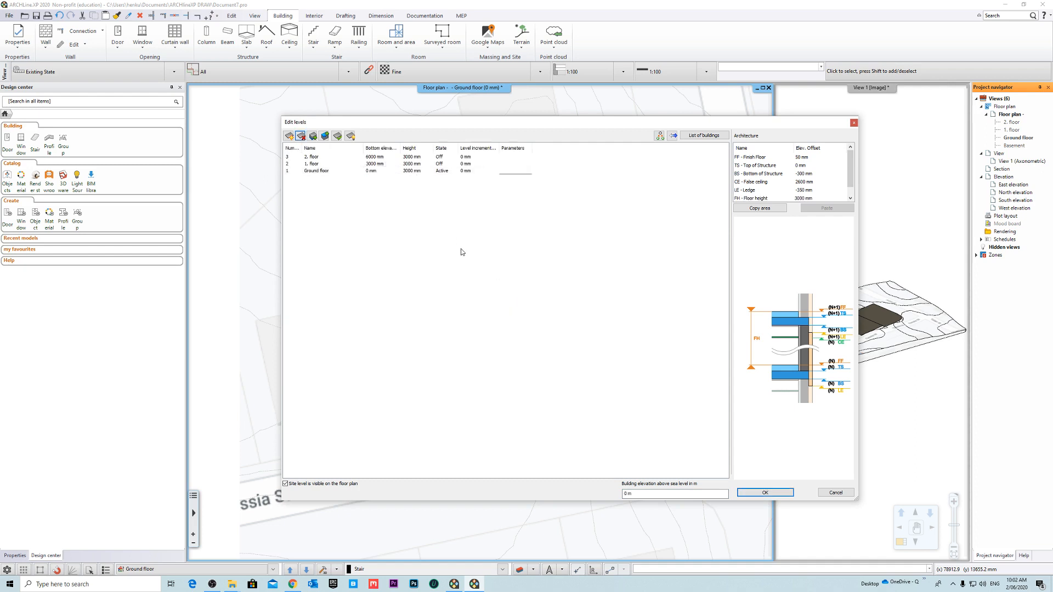
left_click(382, 172)
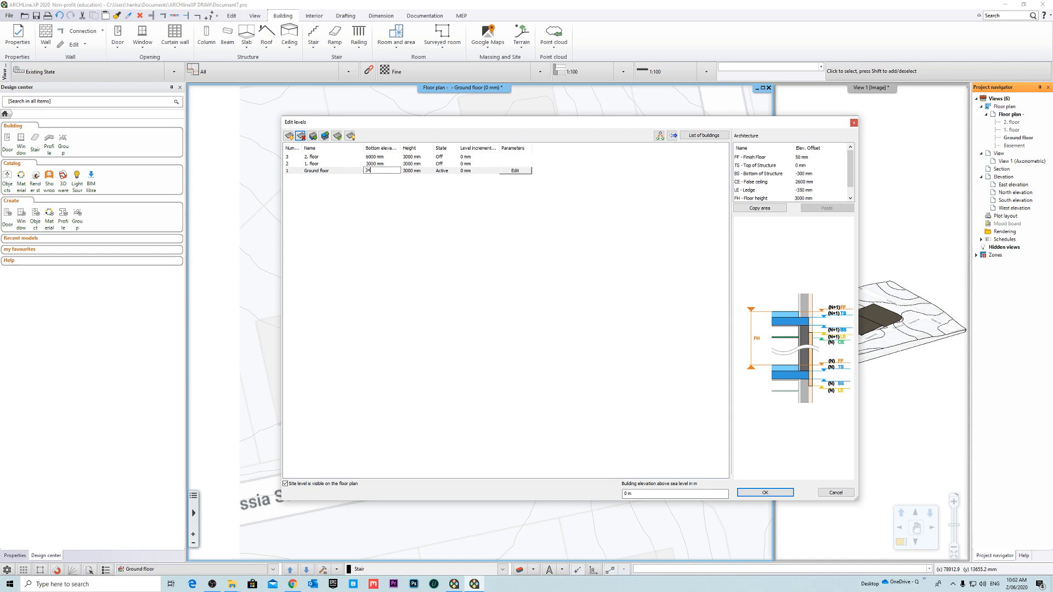
type("34800")
key("Return")
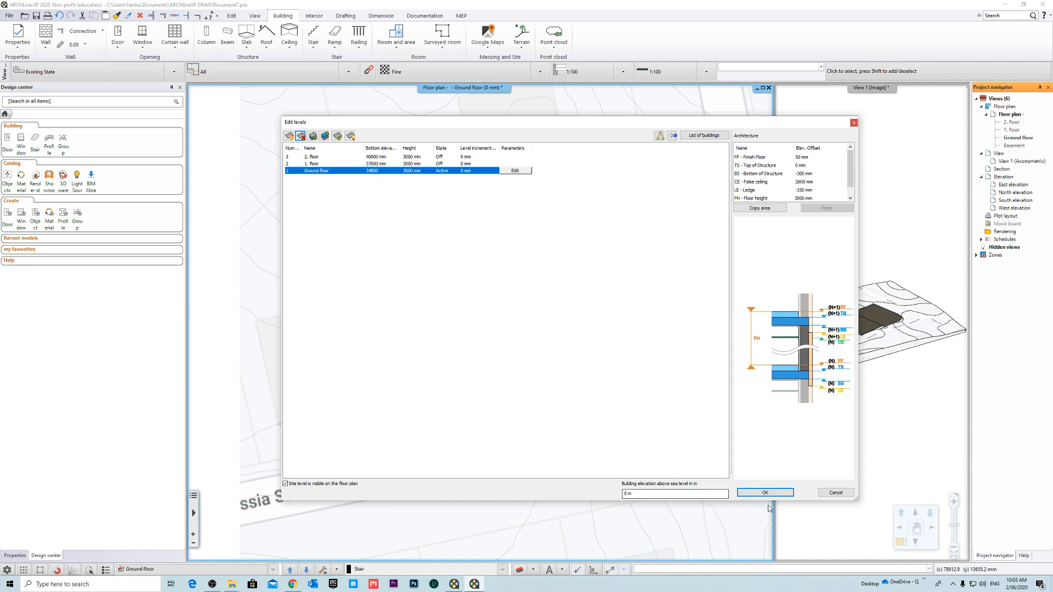
left_click(657, 496)
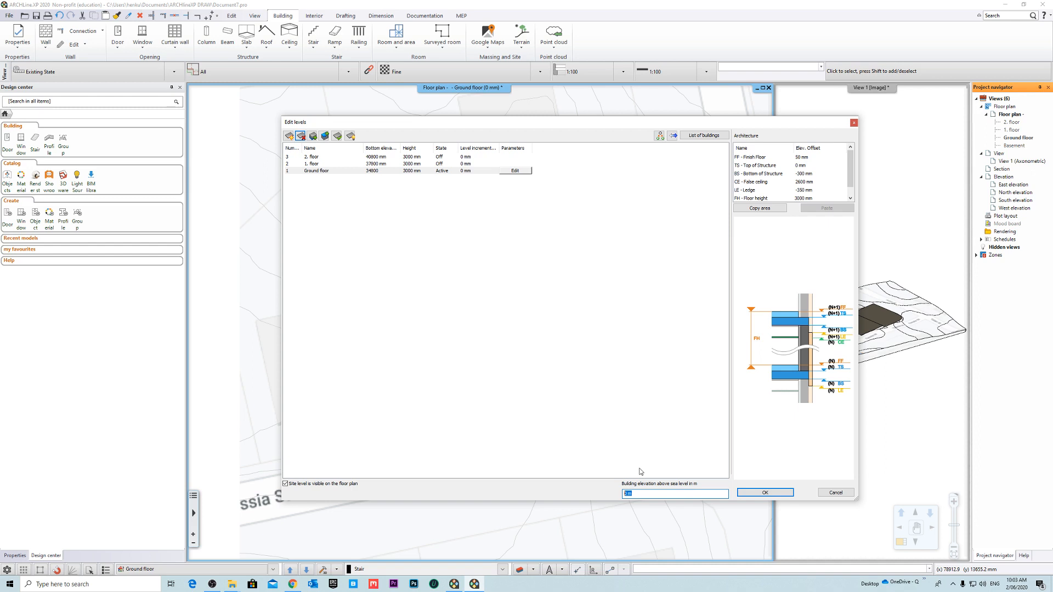
left_click(764, 492)
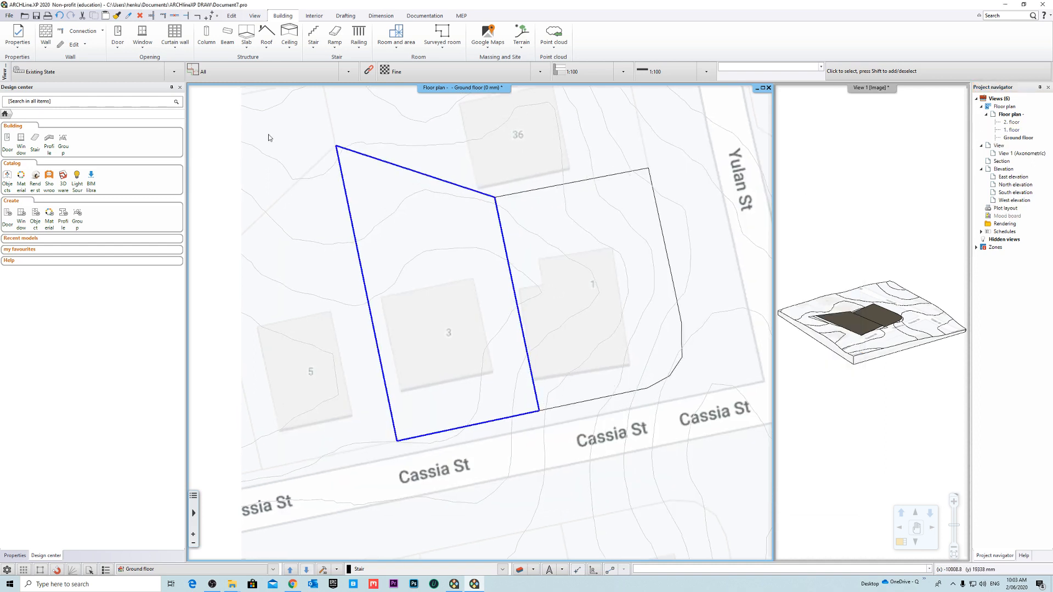
- Start a slab in sketch mode and copy its current style under the name 100mm Slab + 15mm Timber Finish
left_click(249, 49)
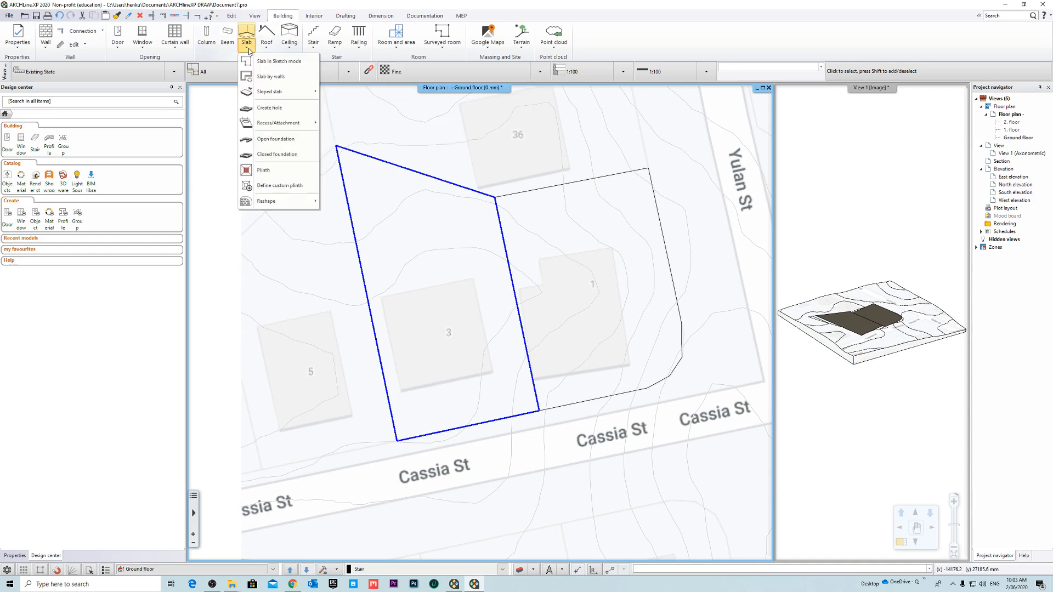
left_click(278, 61)
right_click(40, 130)
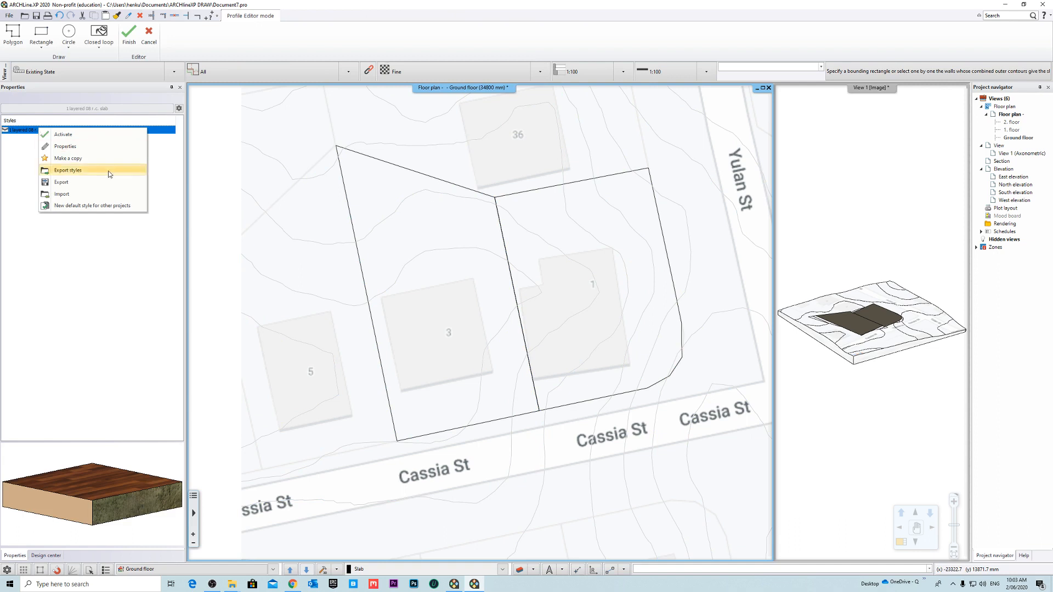
left_click(81, 159)
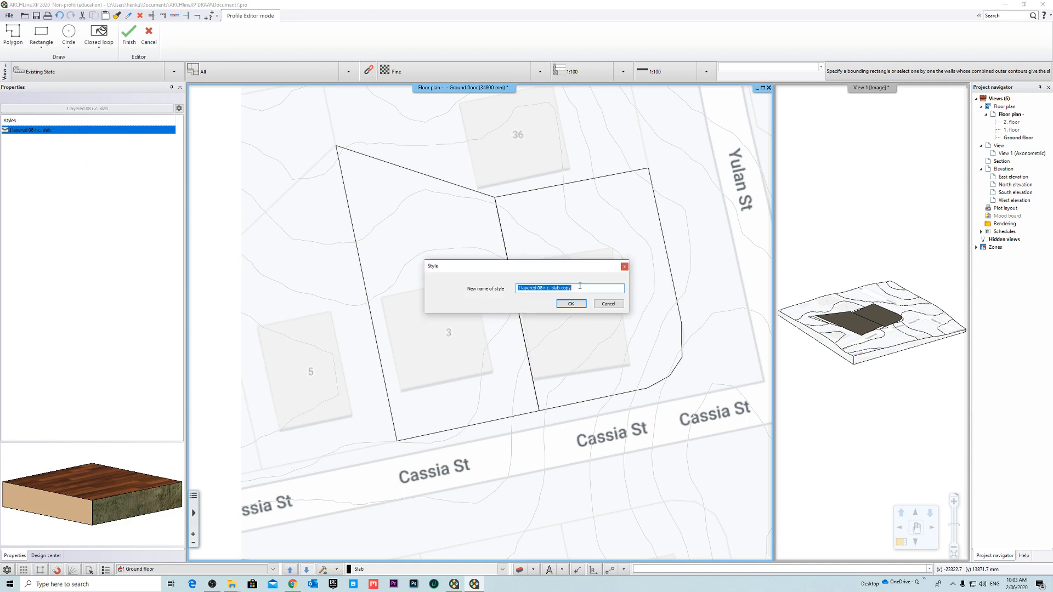
type("100mm + 15mm")
left_click_drag(577, 288, 516, 288)
left_click(557, 288)
left_click(570, 304)
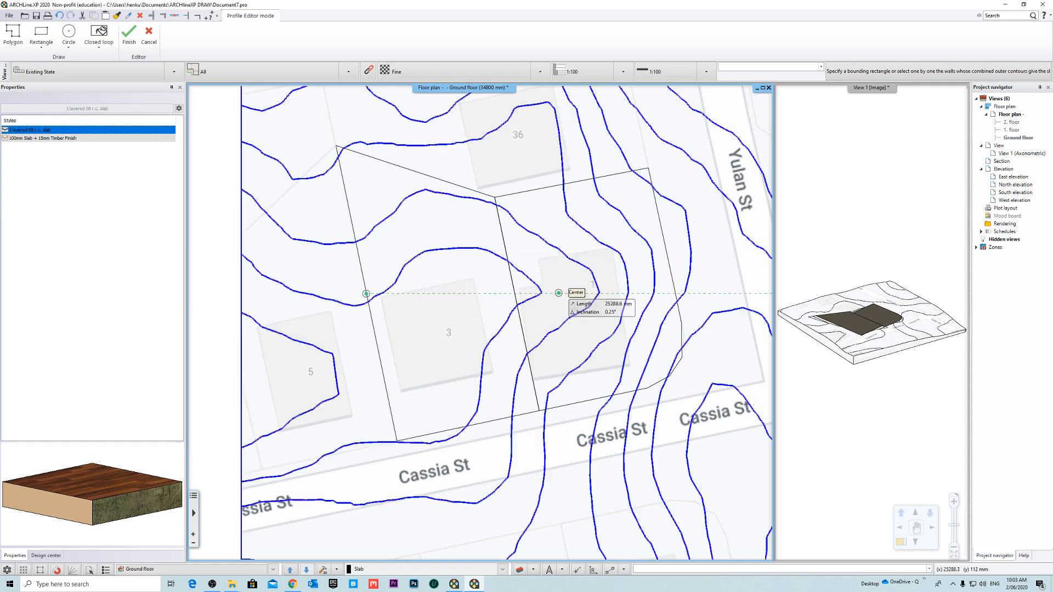
- In the new slab style's properties, assign Prefab concrete to the upper surface and link all surfaces to the same material
right_click(30, 143)
left_click(71, 164)
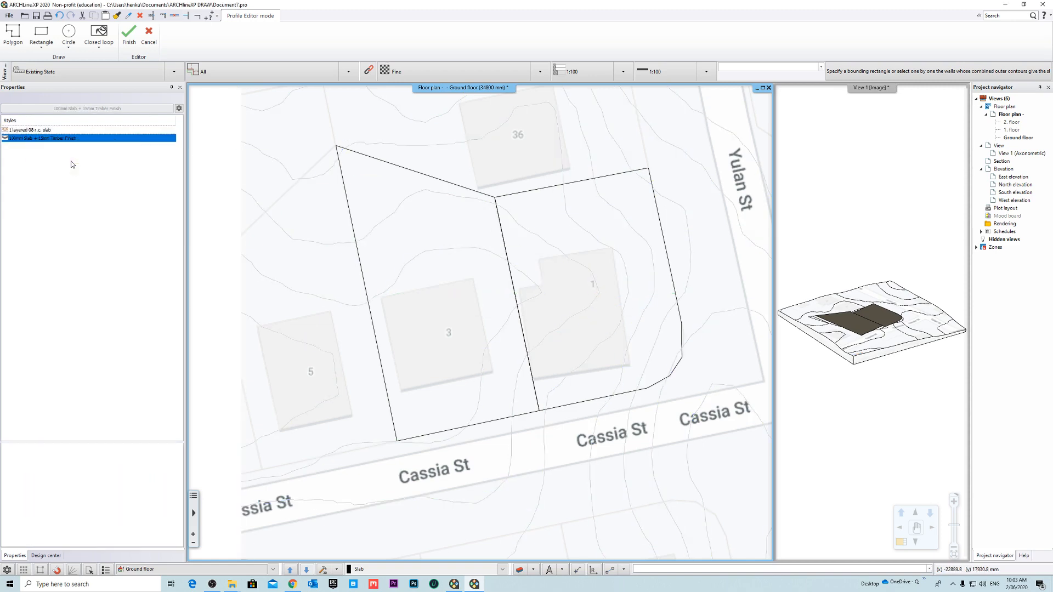
left_click(635, 211)
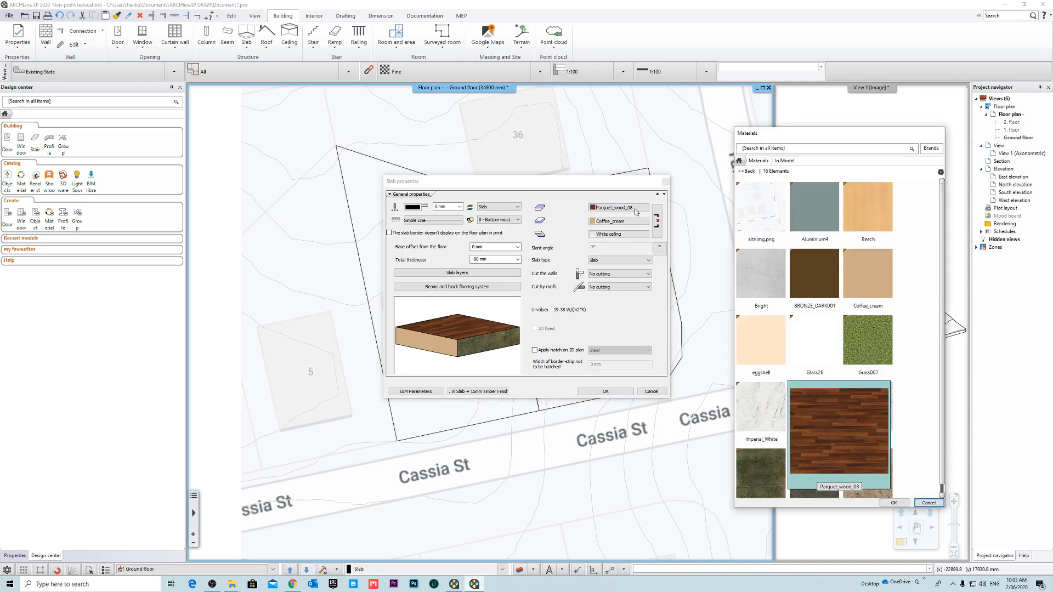
left_click(780, 148)
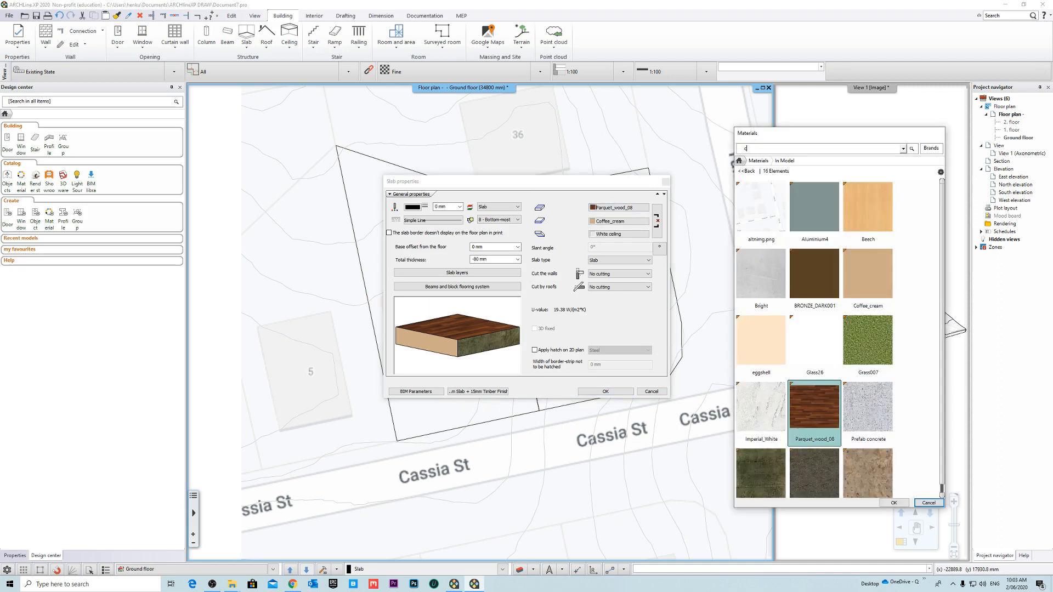
key("Return")
left_click(740, 225)
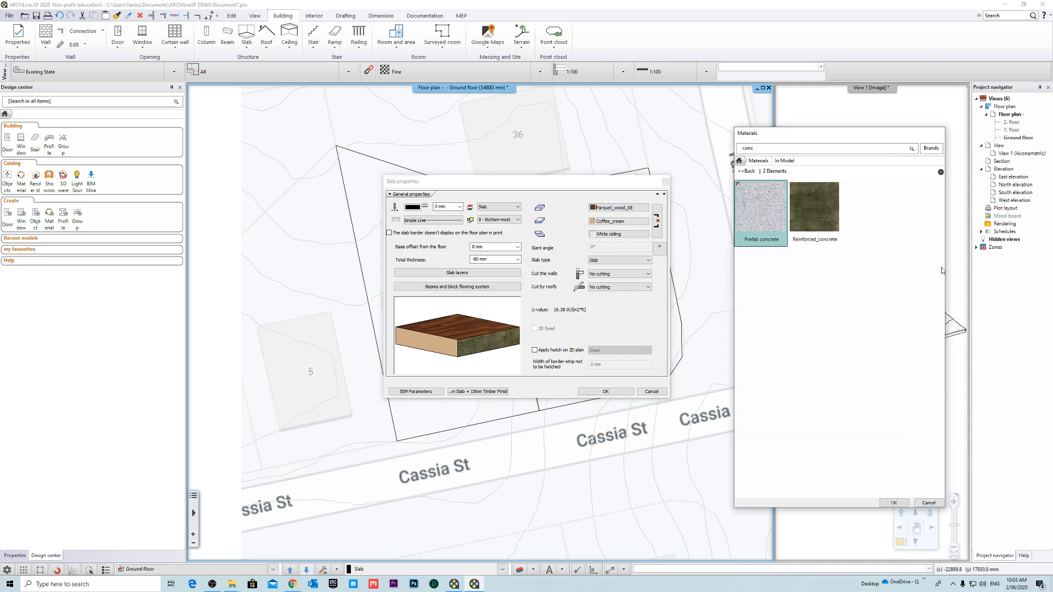
left_click(892, 501)
left_click(657, 221)
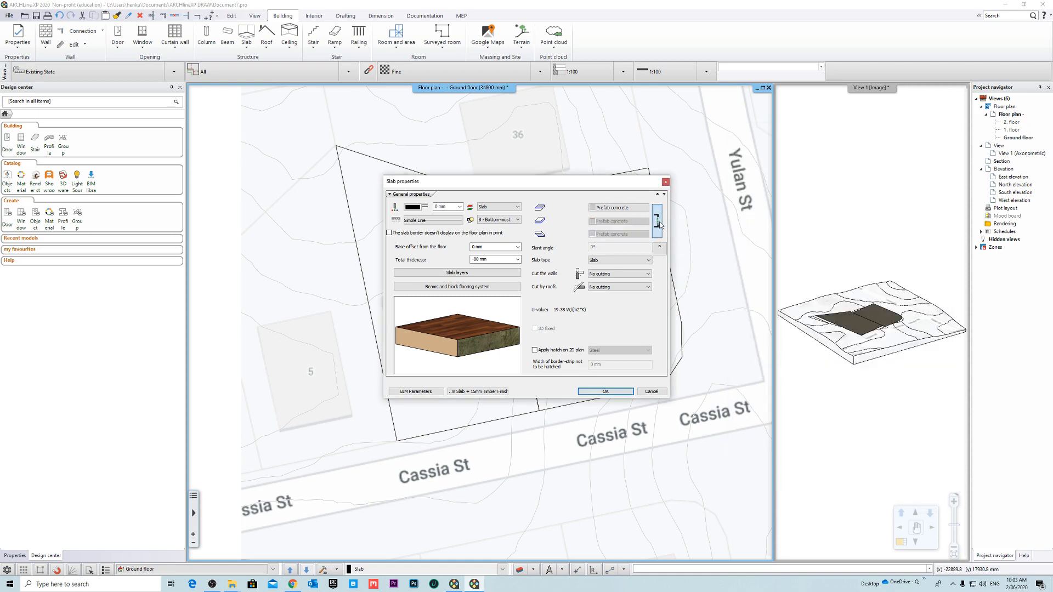
- Set the slab's existing layer to the Prefab concrete material with a thickness of -100 mm
left_click(460, 273)
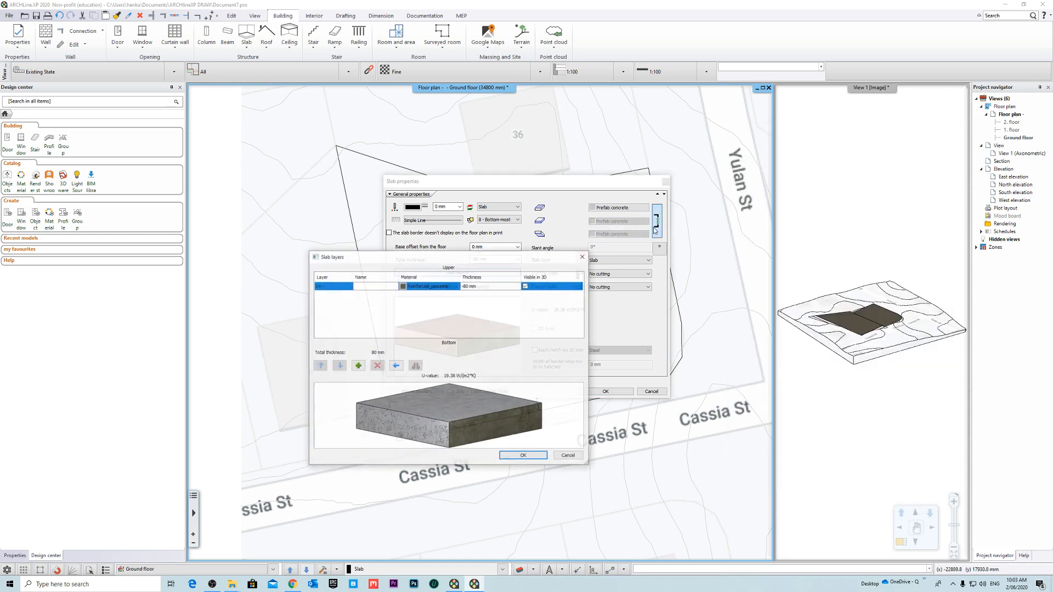
left_click(404, 287)
left_click(807, 146)
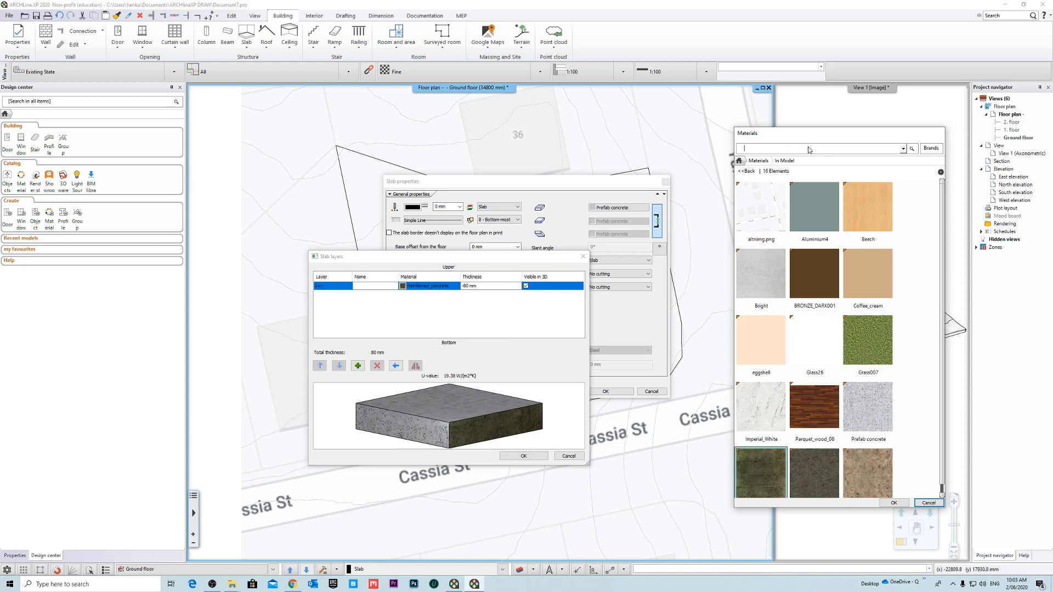
type("conc")
key("Return")
left_click(759, 248)
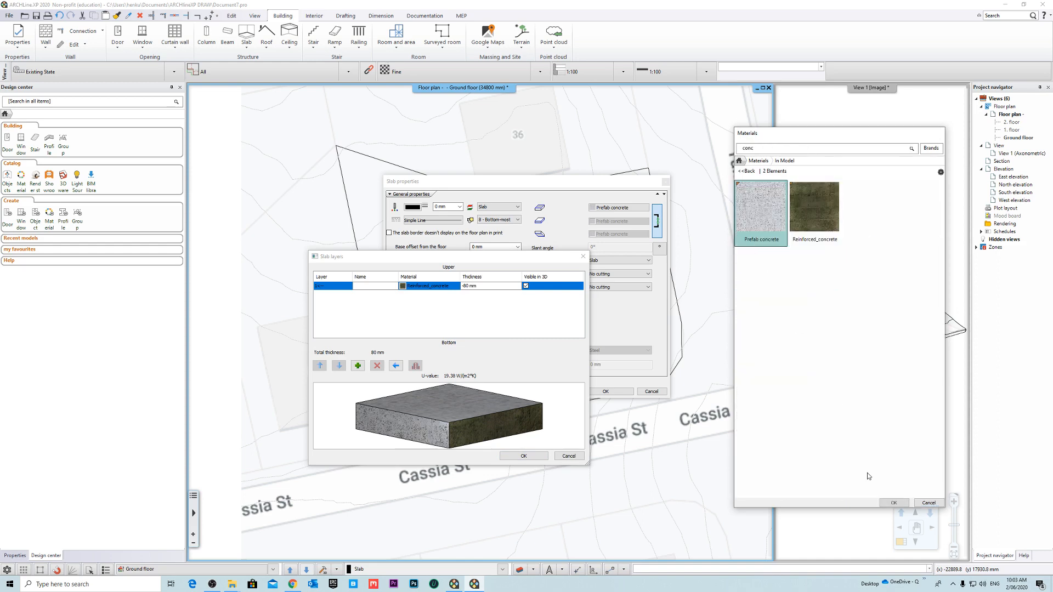
left_click(892, 501)
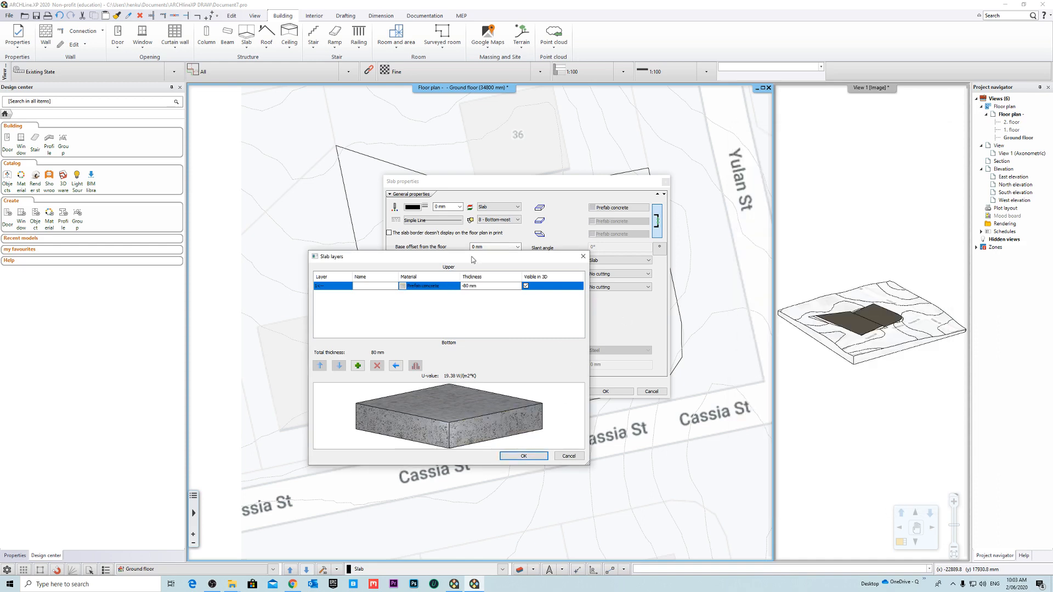
left_click(477, 288)
type("-100")
key("Return")
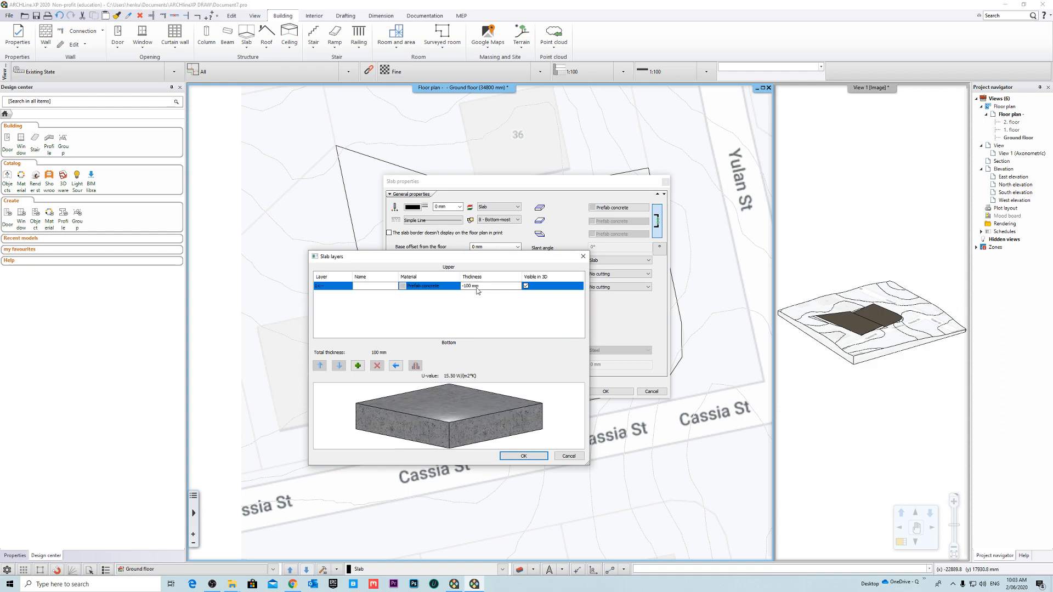
- Add an upper slab layer named Timber Finish with a thickness of -15 mm and the Beech material
left_click(358, 366)
left_click(498, 284)
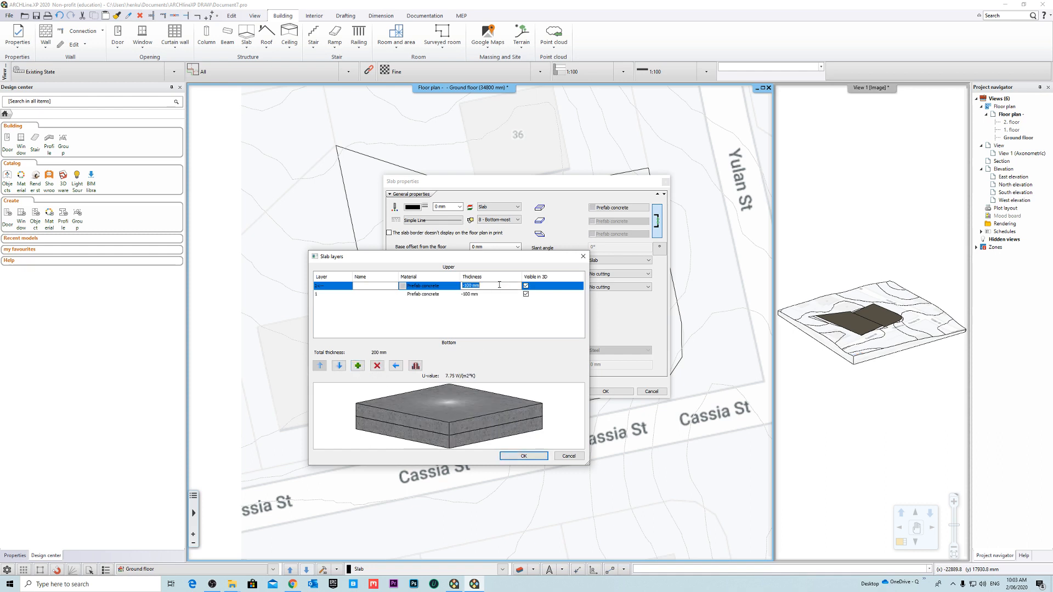
type("-15")
key("Return")
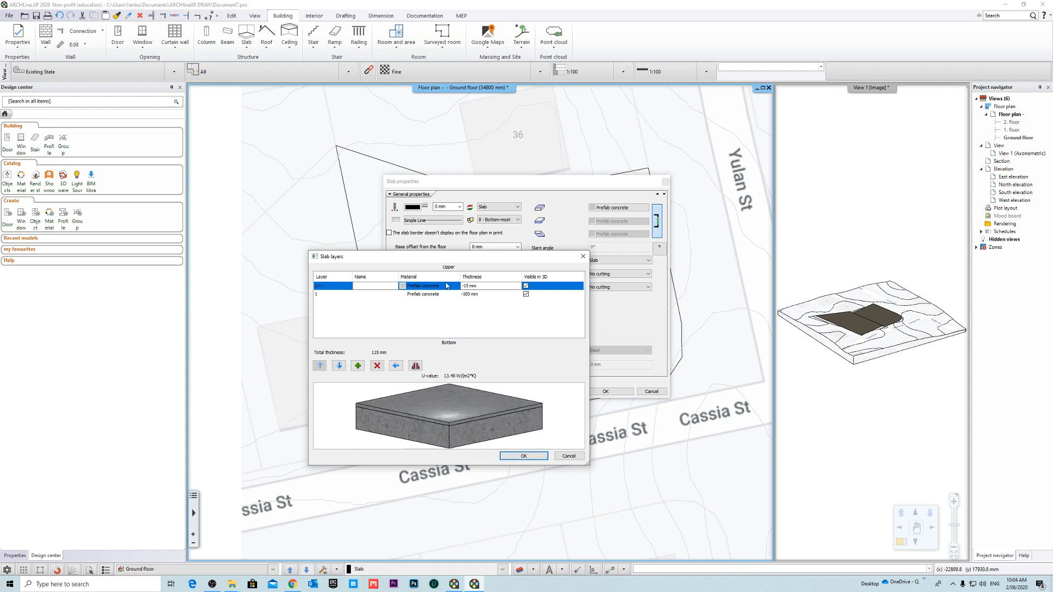
left_click(401, 286)
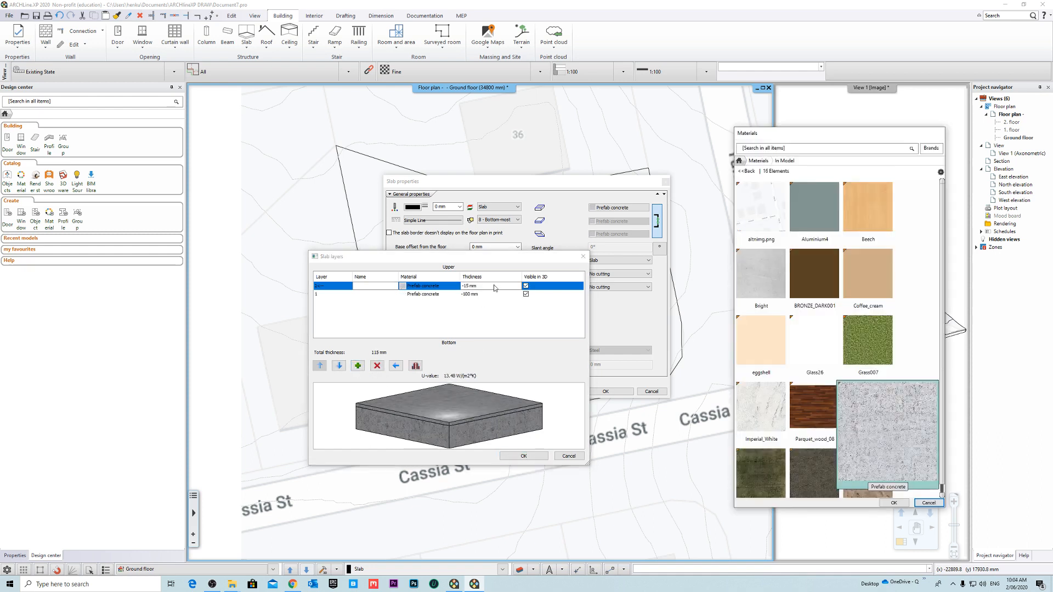
left_click(803, 152)
left_click(867, 208)
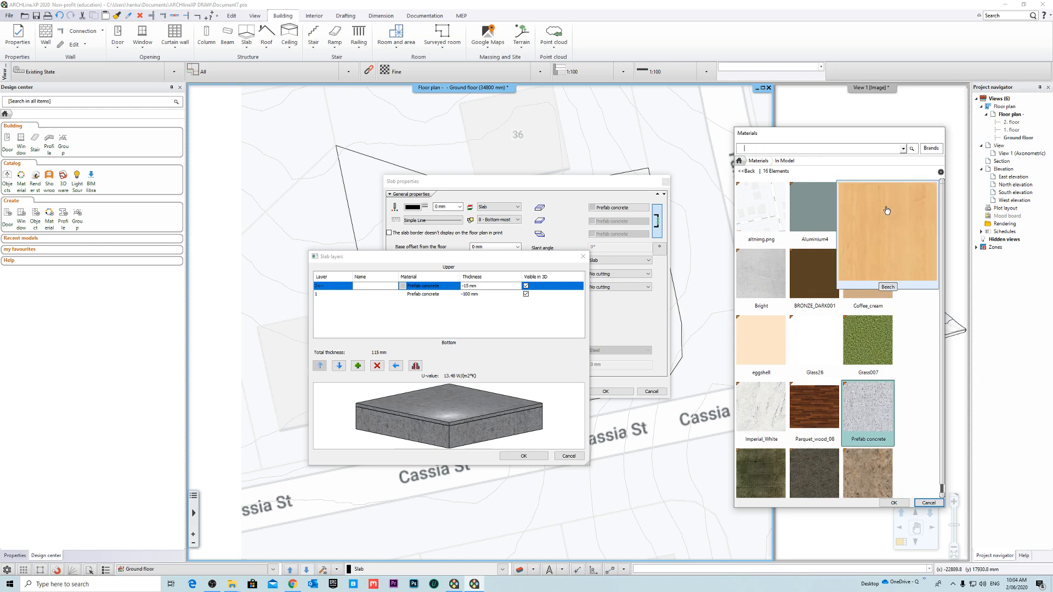
left_click(894, 503)
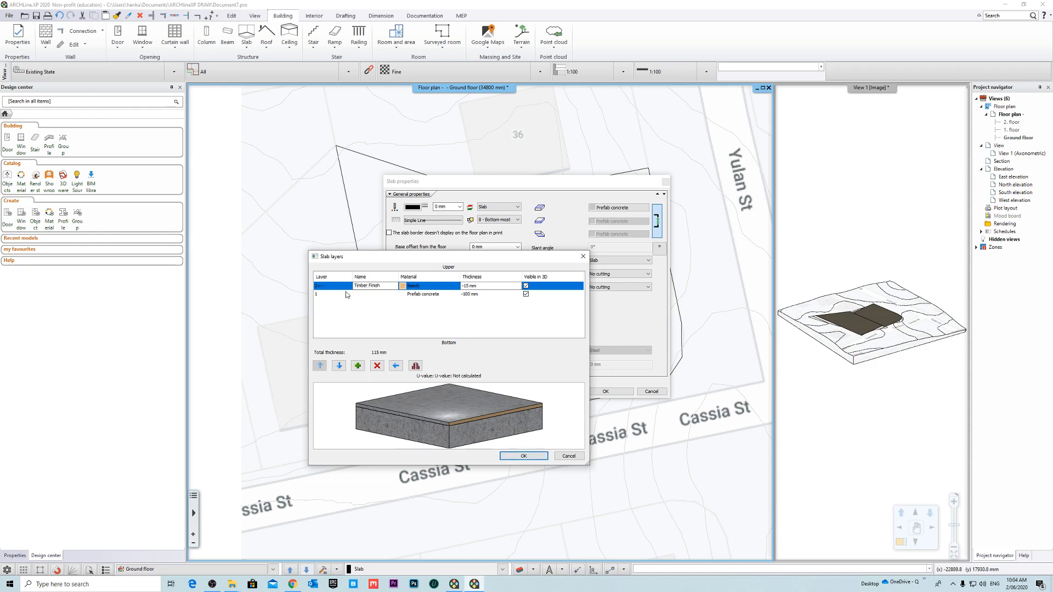
- Name the lower slab layer Concrete Slab, and unlink the surface materials to assign Beech to the upper surface only
left_click(366, 295)
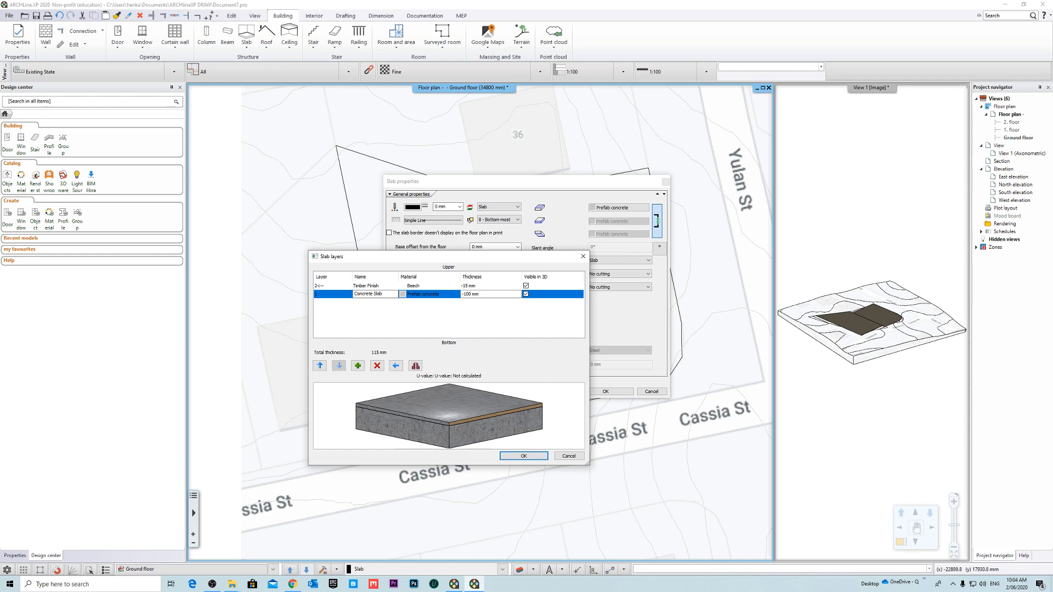
left_click(524, 456)
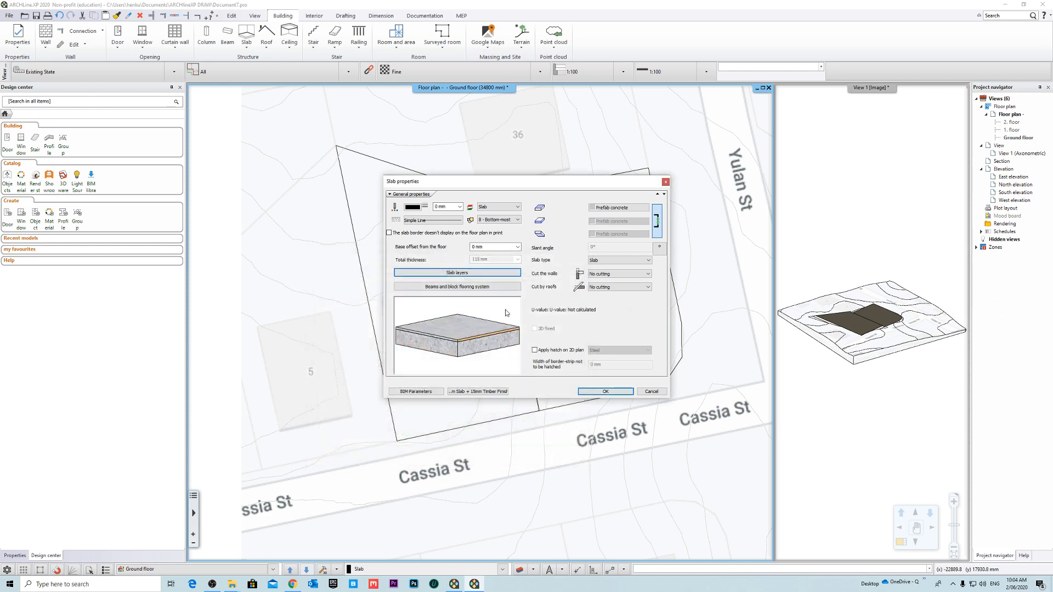
left_click(657, 221)
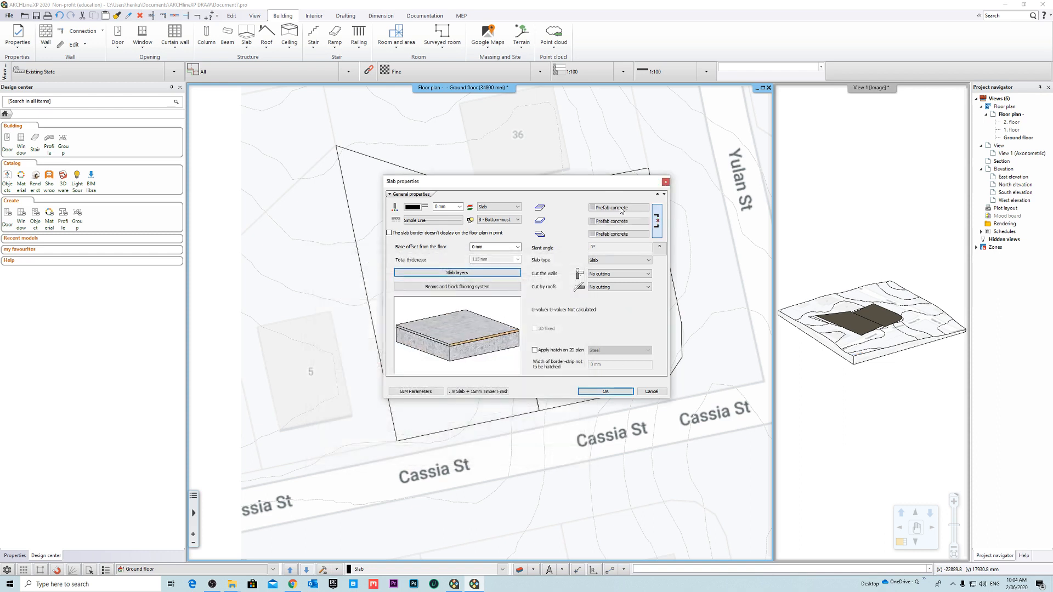
left_click(618, 207)
left_click(880, 209)
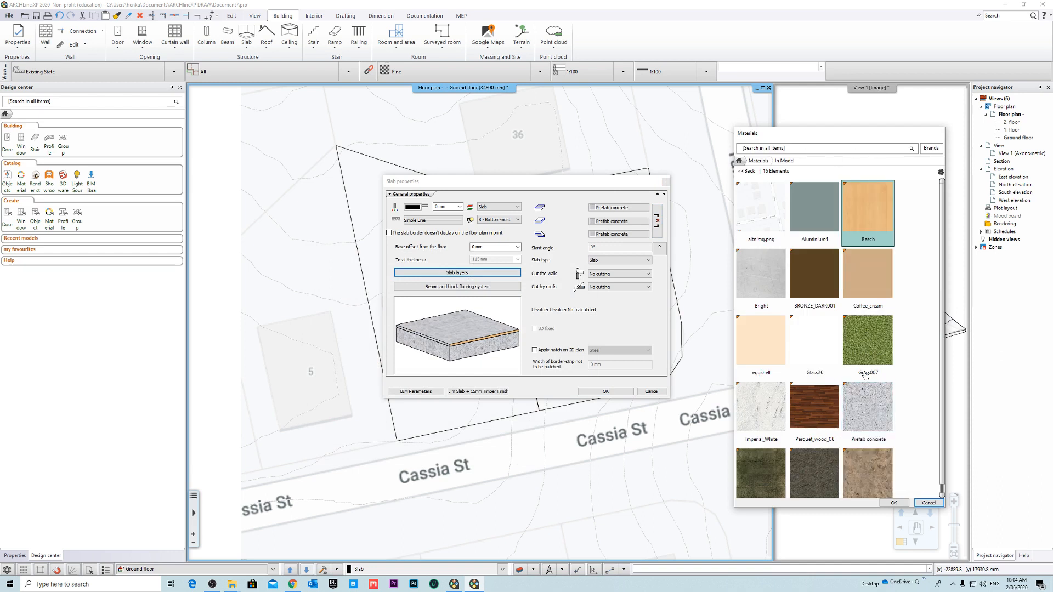
left_click(893, 503)
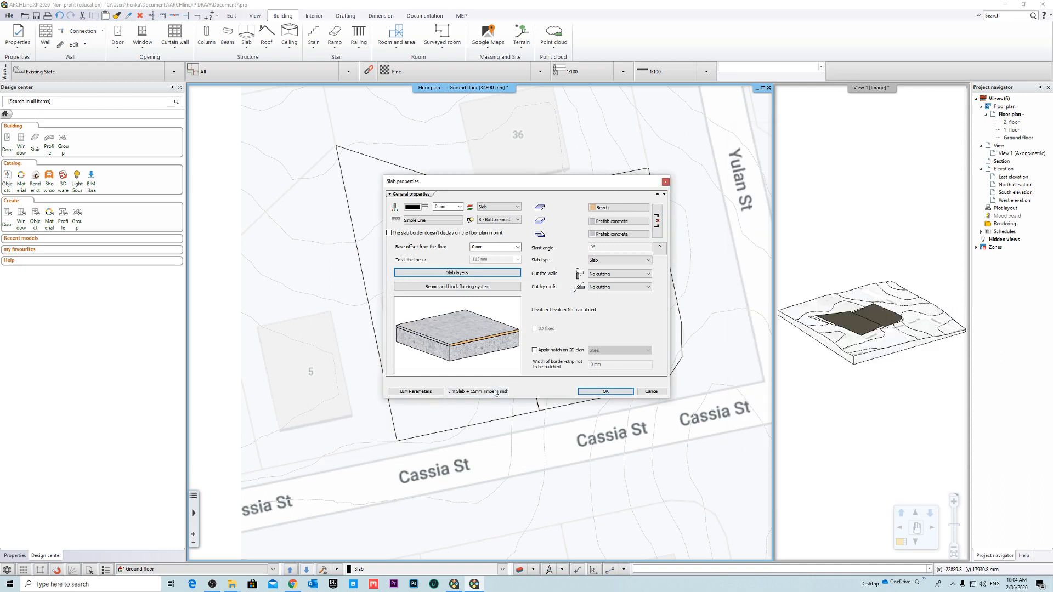
- Overwrite the 100mm Slab + 15mm Timber Finish style with the current settings, activate it and accept the slab properties
left_click(477, 392)
left_click(701, 376)
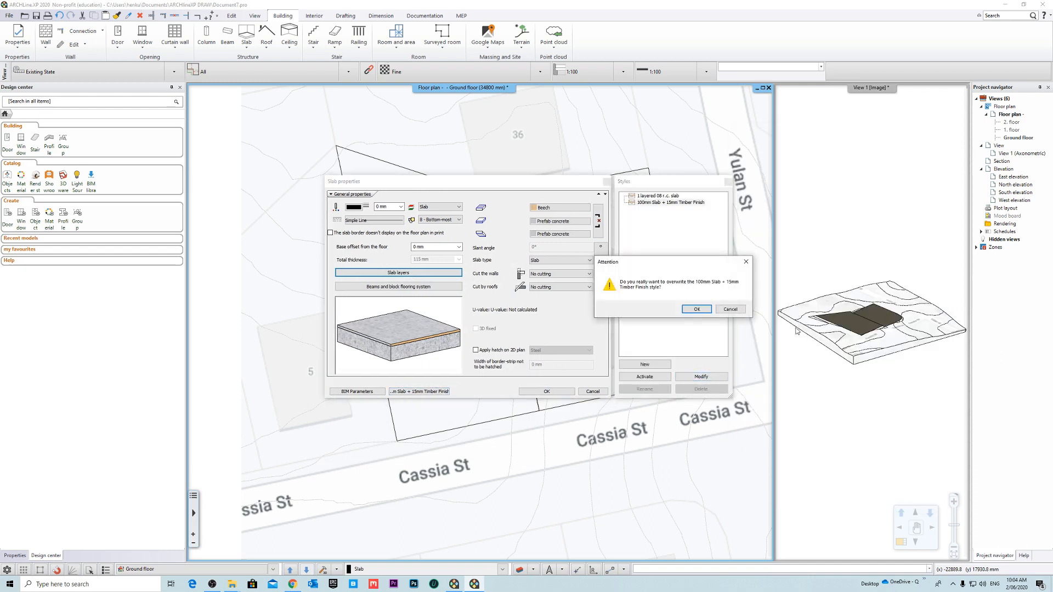
left_click(708, 310)
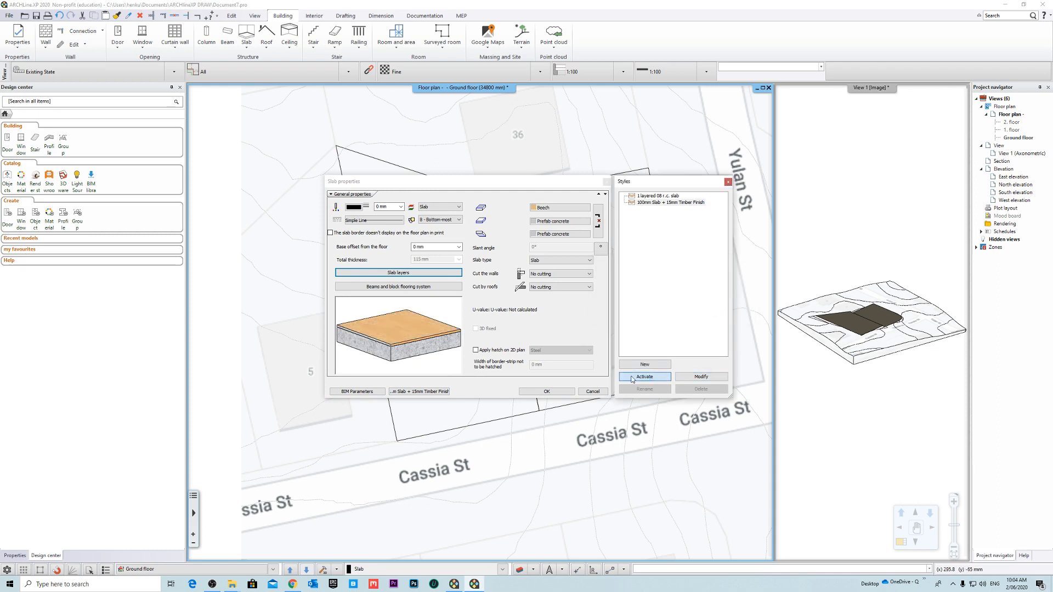
left_click(653, 382)
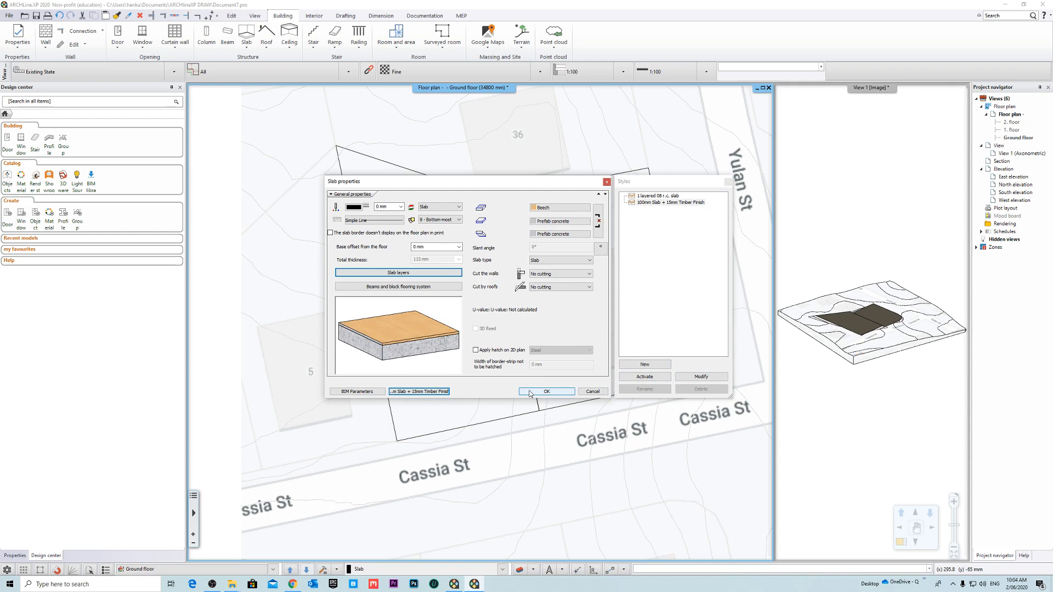
left_click(529, 392)
- Trace the footprint of building 3 as a four-sided slab outline, about 12.4 m by 12.6 m, and finish the slab
scroll(384, 293, "up", 5)
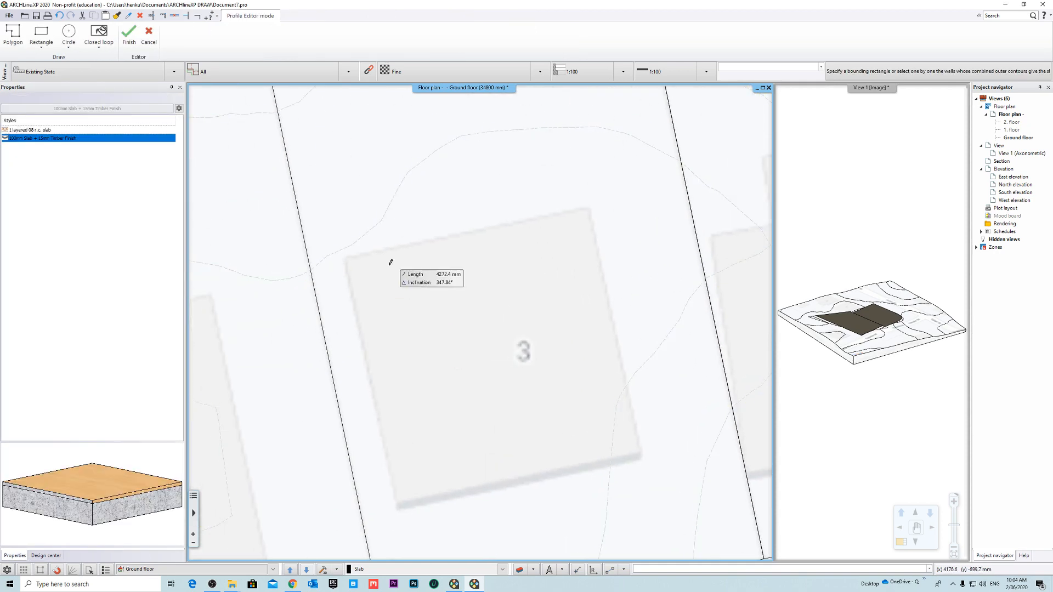
scroll(397, 270, "up", 3)
scroll(419, 296, "up", 1)
scroll(365, 309, "down", 5)
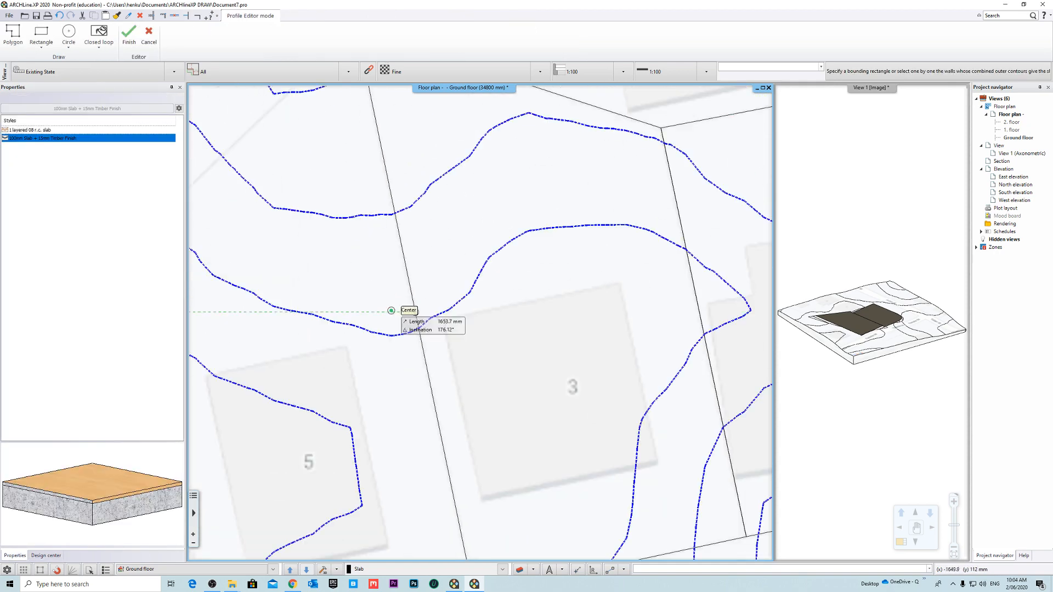
scroll(470, 270, "down", 5)
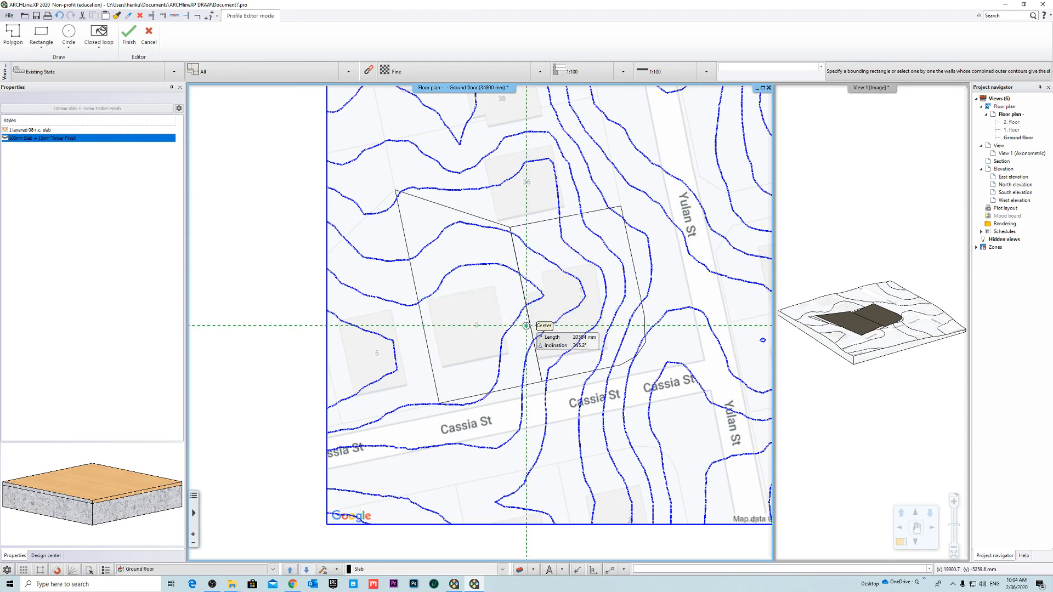
scroll(526, 325, "up", 4)
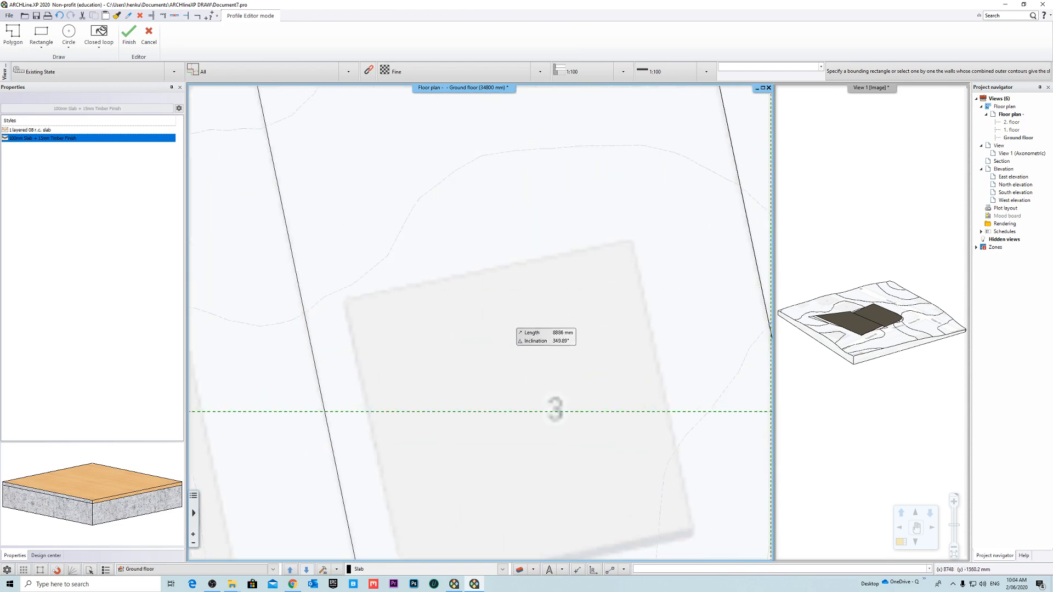
scroll(590, 357, "down", 3)
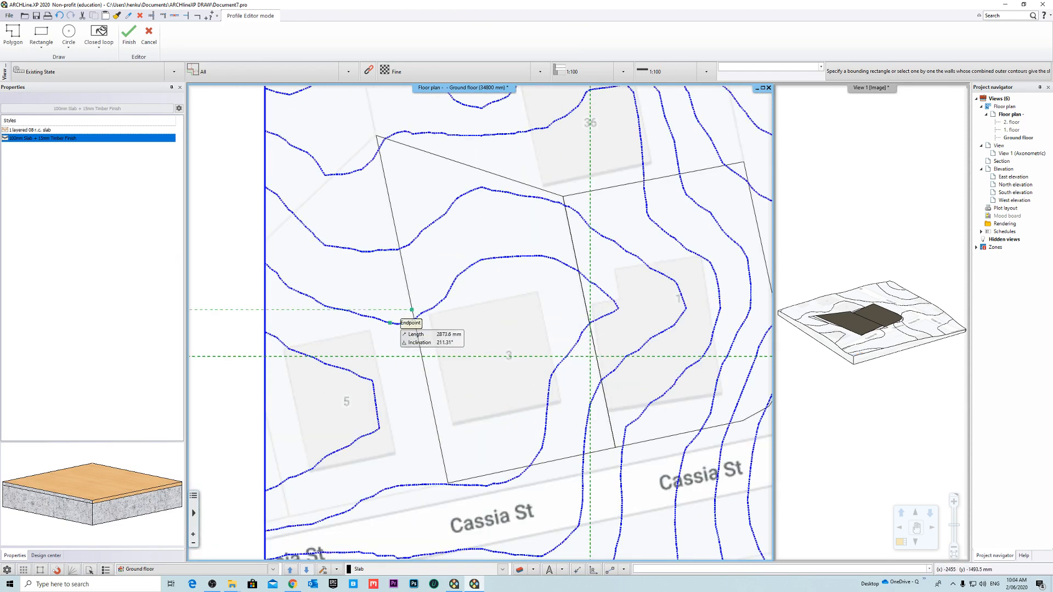
scroll(471, 329, "up", 5)
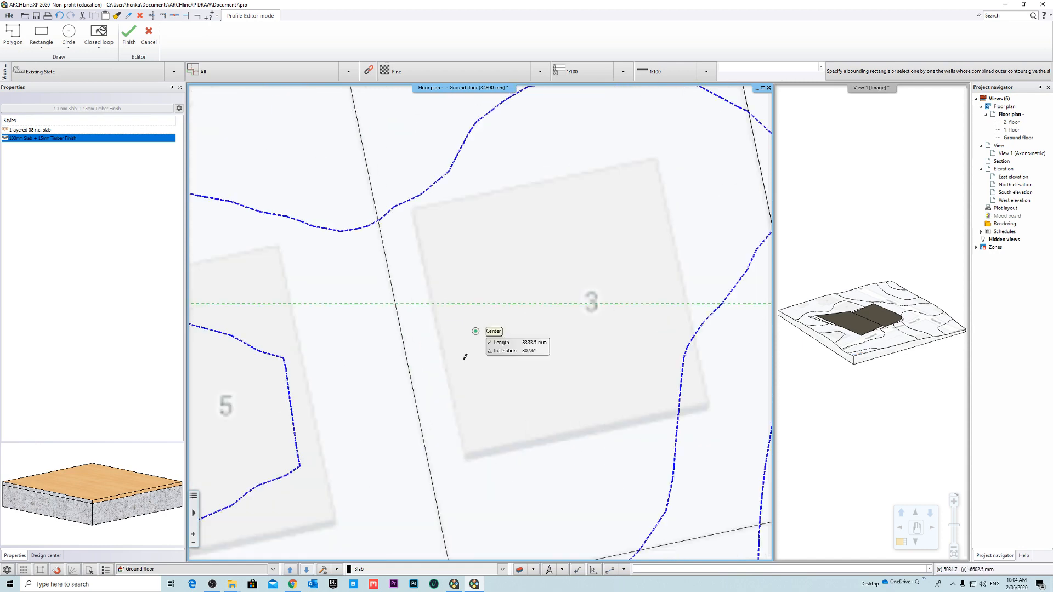
scroll(491, 329, "down", 4)
scroll(471, 299, "up", 4)
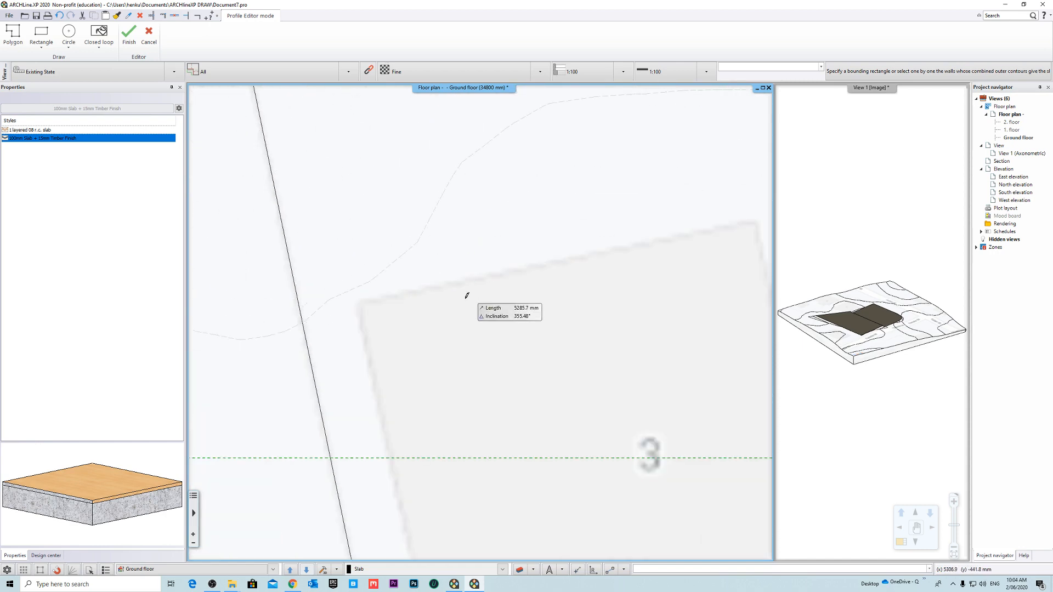
left_click(359, 302)
middle_click_drag(593, 282, 392, 314)
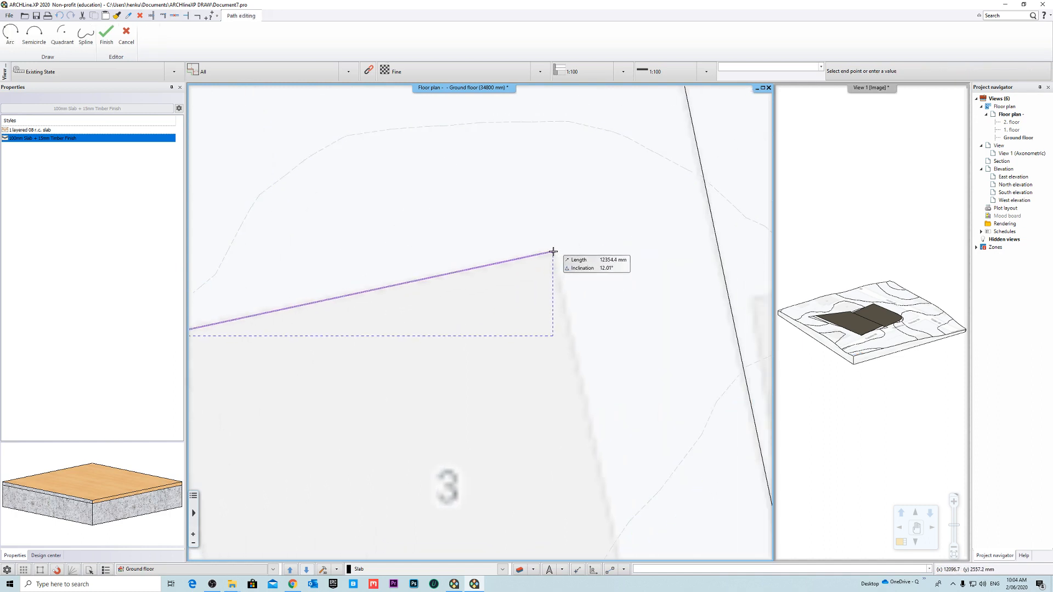
left_click(553, 252)
middle_click_drag(597, 403, 612, 222)
middle_click_drag(618, 383, 632, 268)
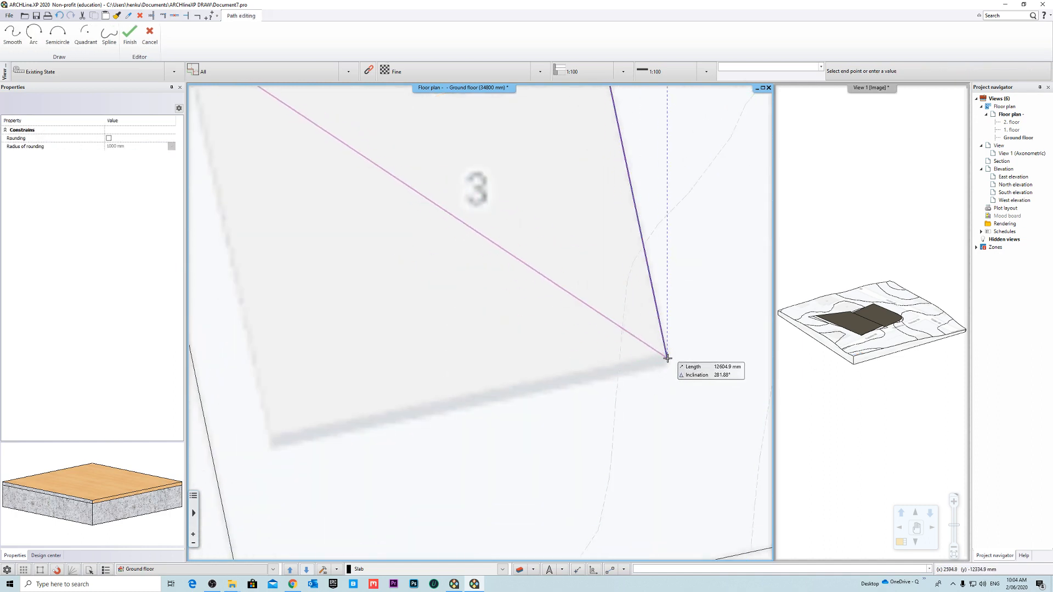
left_click(670, 361)
middle_click_drag(245, 458, 451, 400)
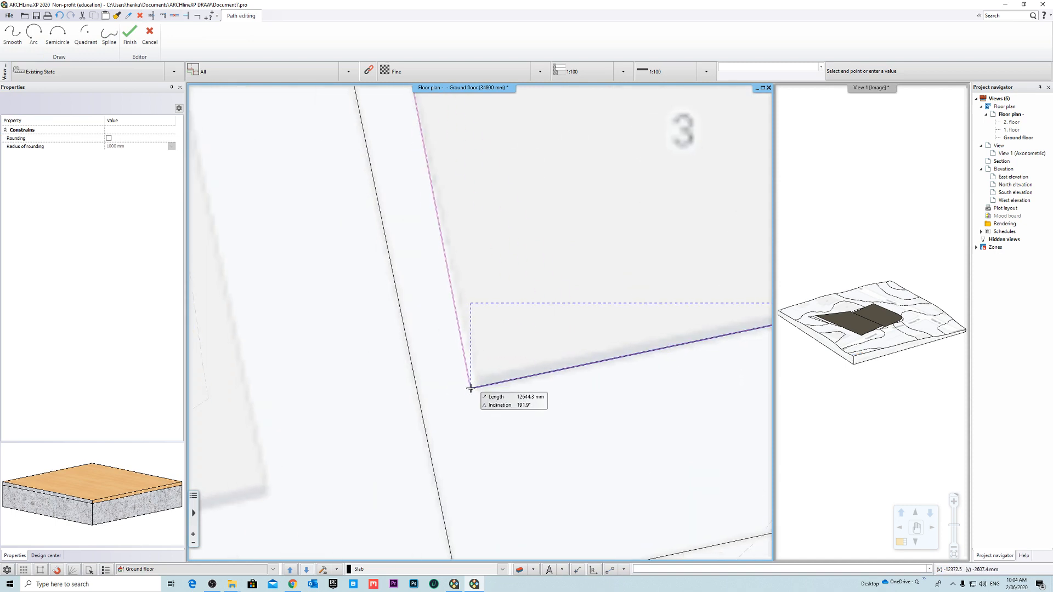
left_click(474, 388)
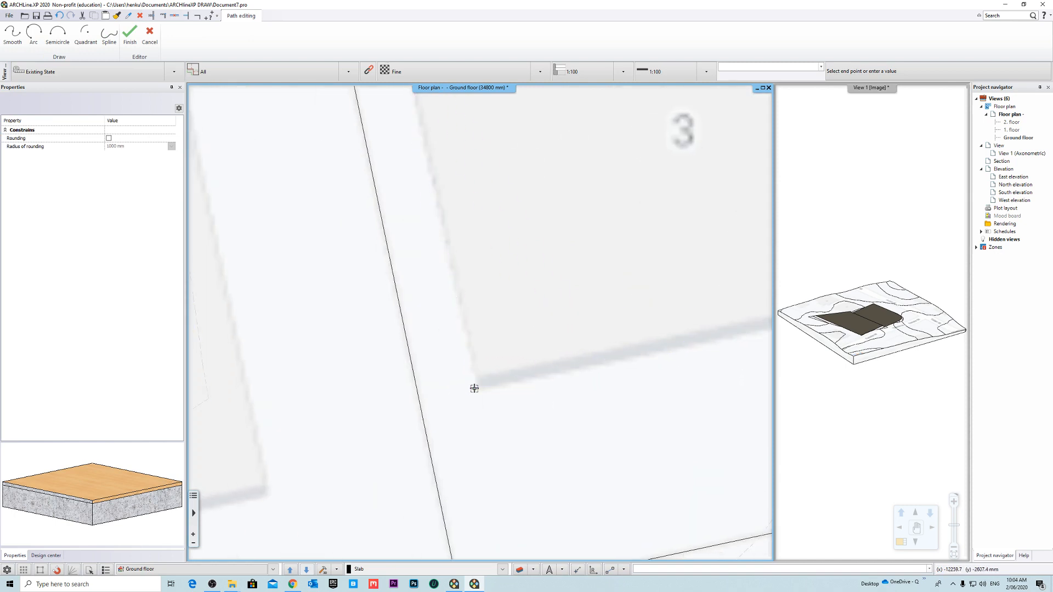
key("Return")
key("Return")
scroll(479, 323, "down", 5)
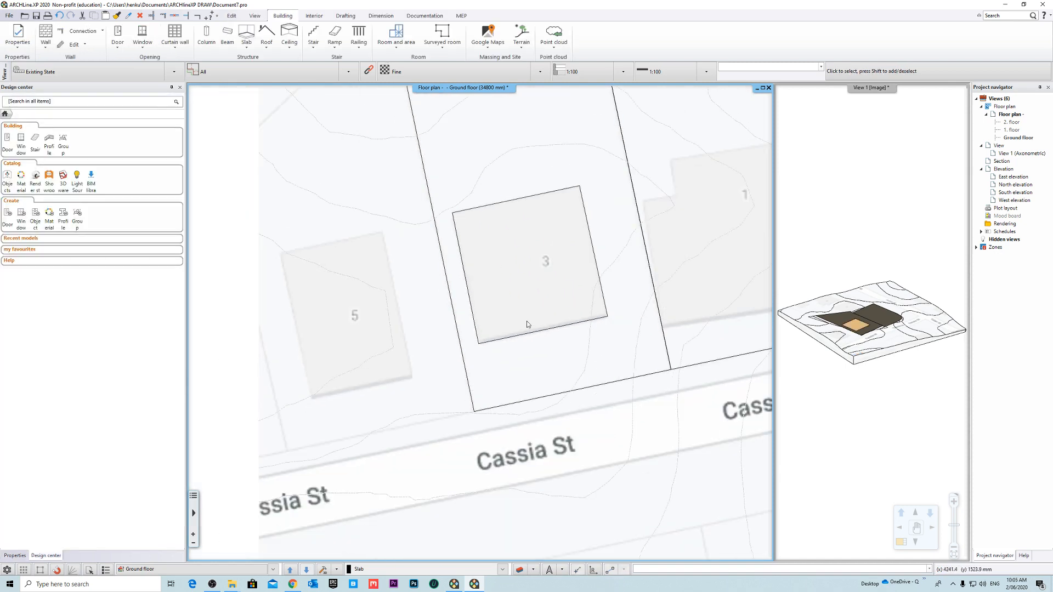
- Bring the axonometric view into the main window and examine how the new slab sits on the terrain plateau
middle_click_drag(566, 308, 545, 330)
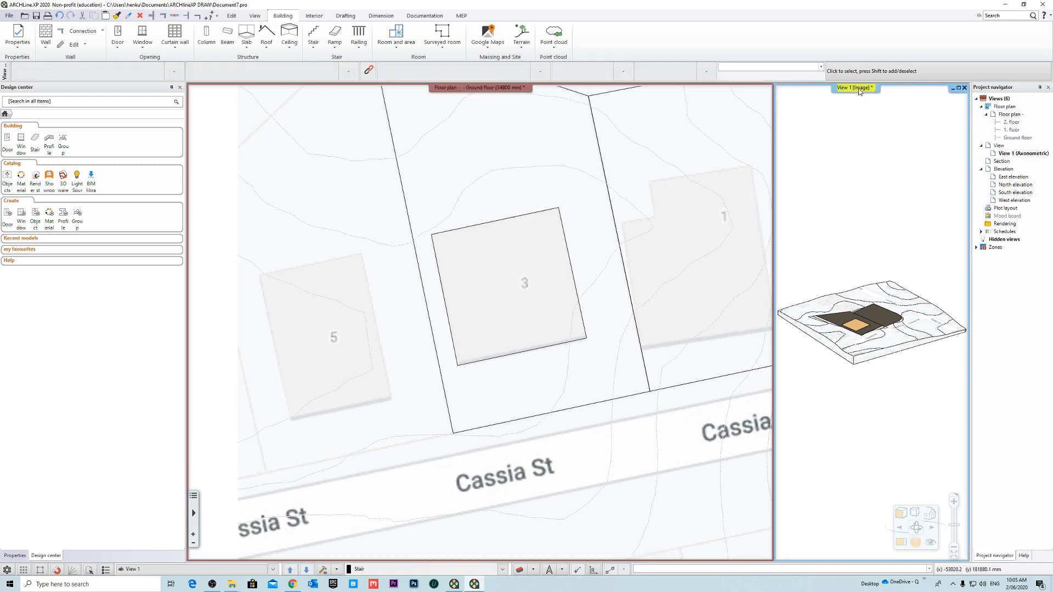
left_click(860, 127)
scroll(350, 306, "up", 5)
middle_click_drag(350, 306, 633, 302)
scroll(633, 305, "up", 3)
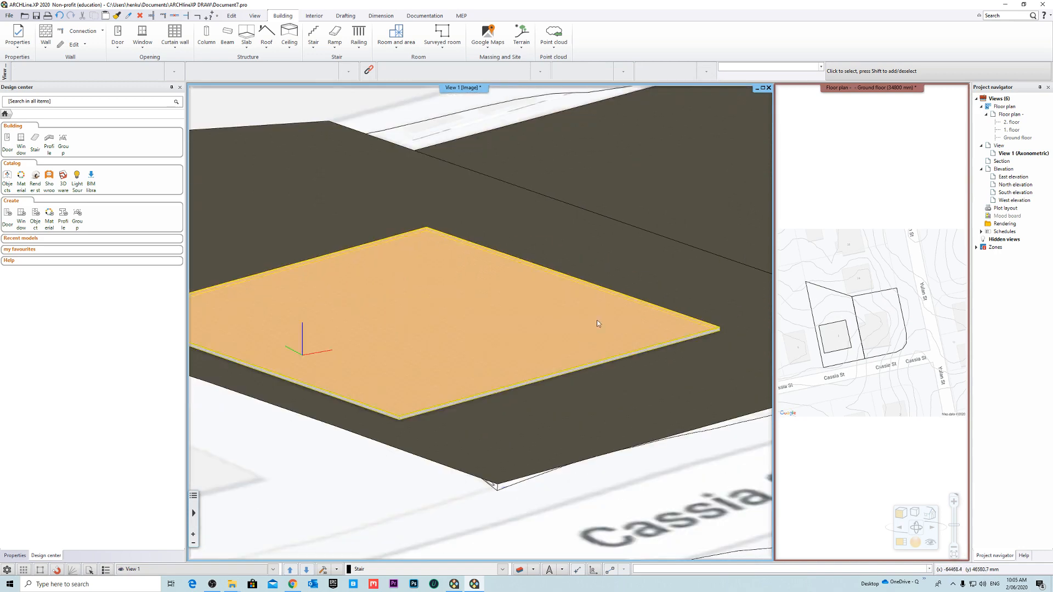
left_click(576, 342)
middle_click_drag(505, 330, 455, 362)
key("Escape")
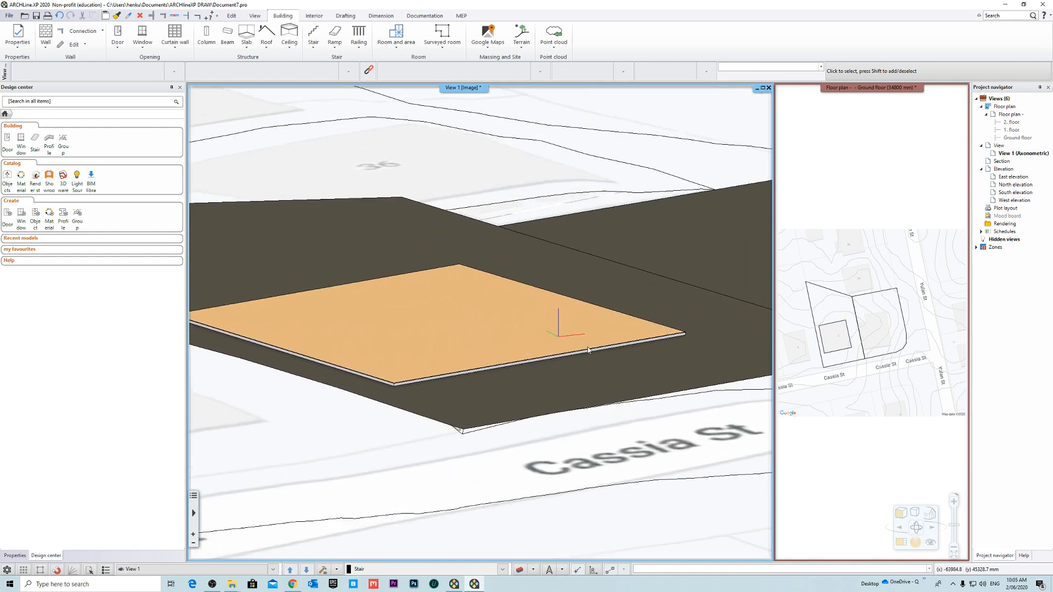
scroll(453, 363, "up", 3)
- Review the slab's base height parameters and its layer thicknesses in the slab properties
left_click(448, 364)
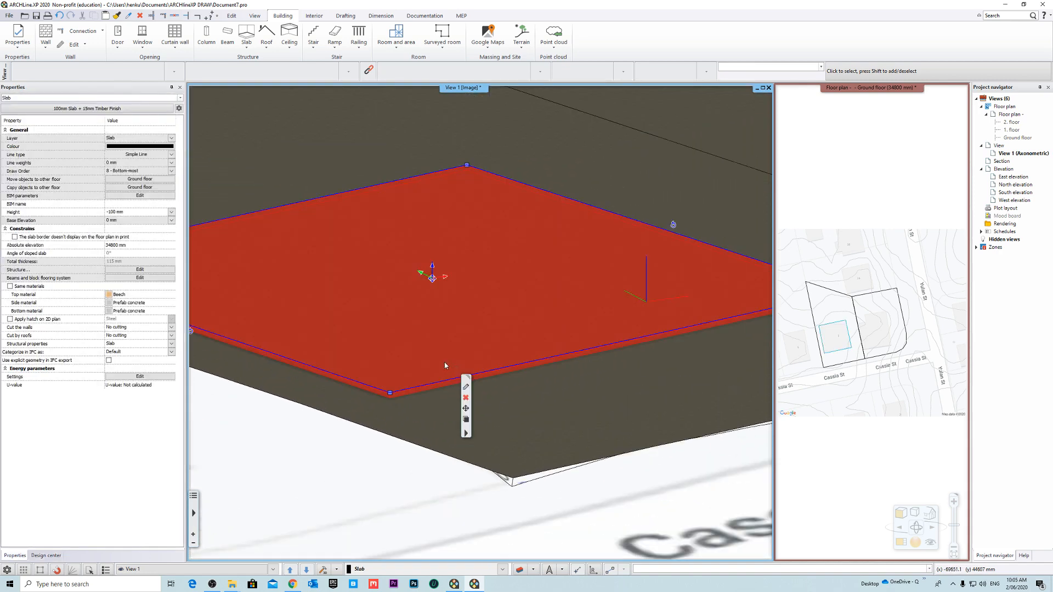
left_click(464, 384)
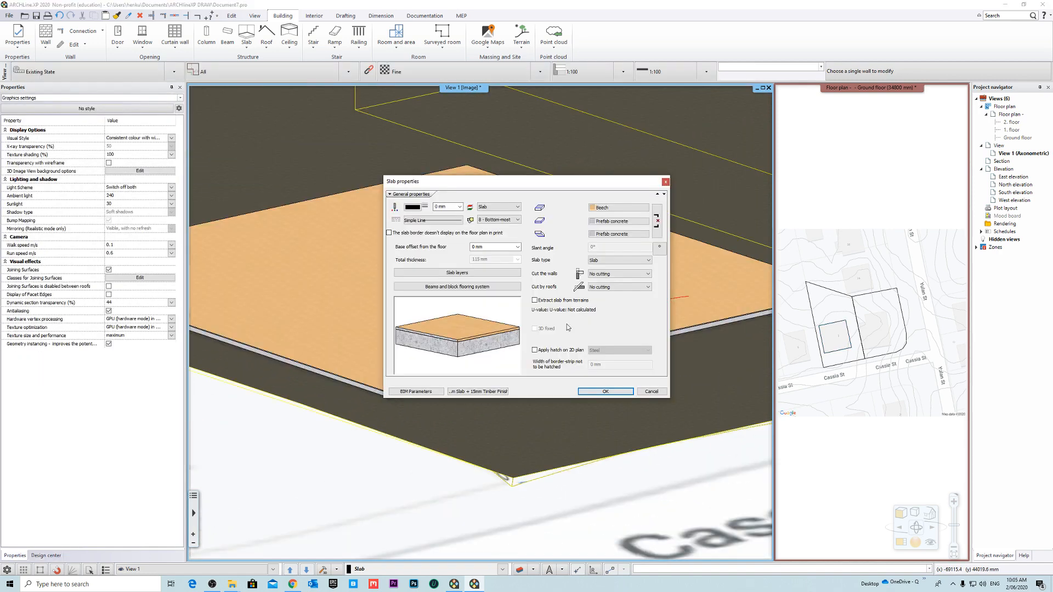
left_click(517, 246)
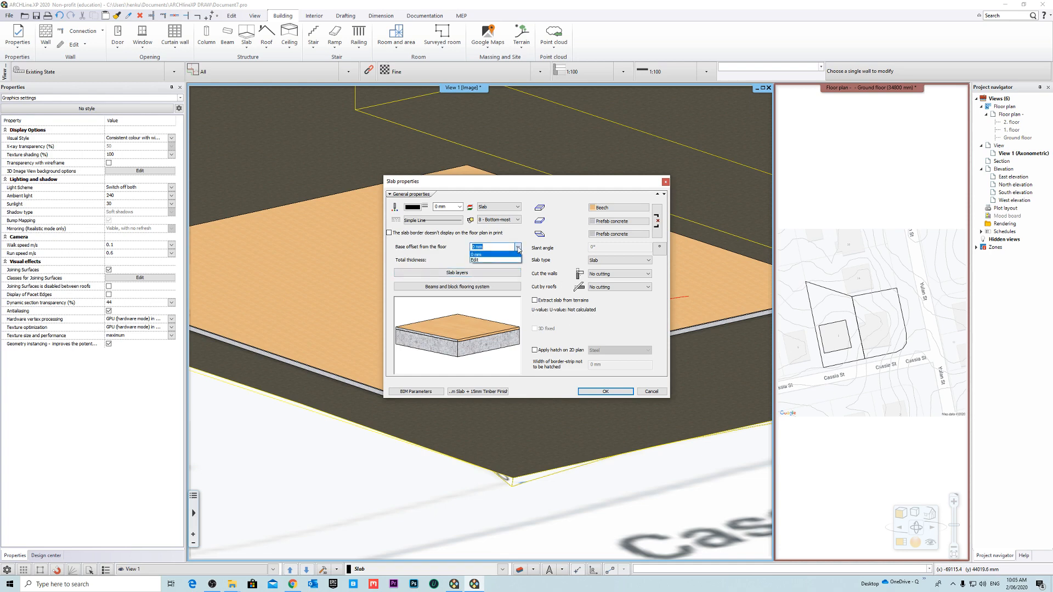
left_click(501, 260)
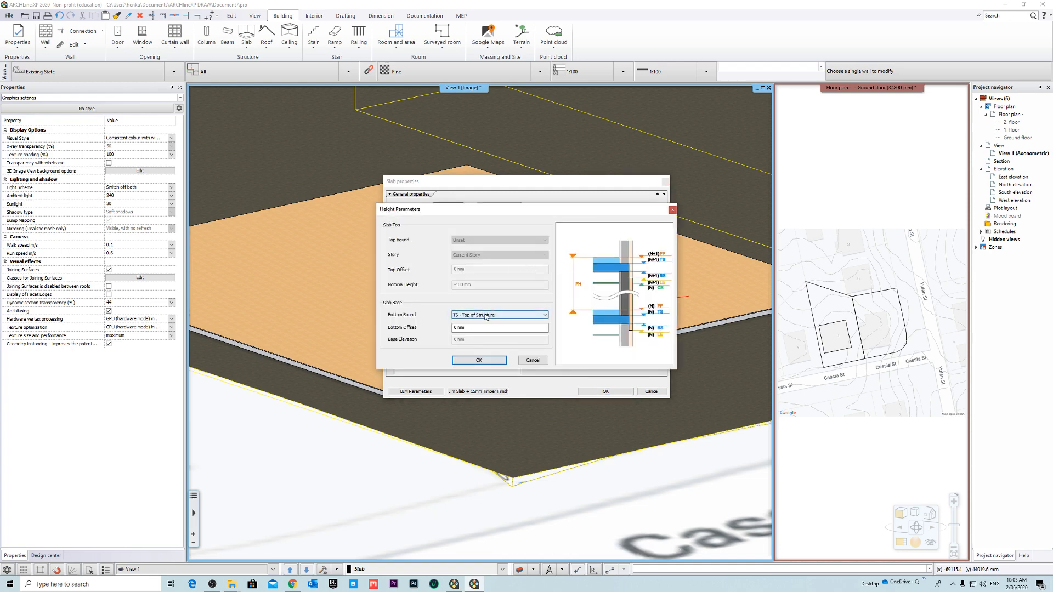
left_click(486, 360)
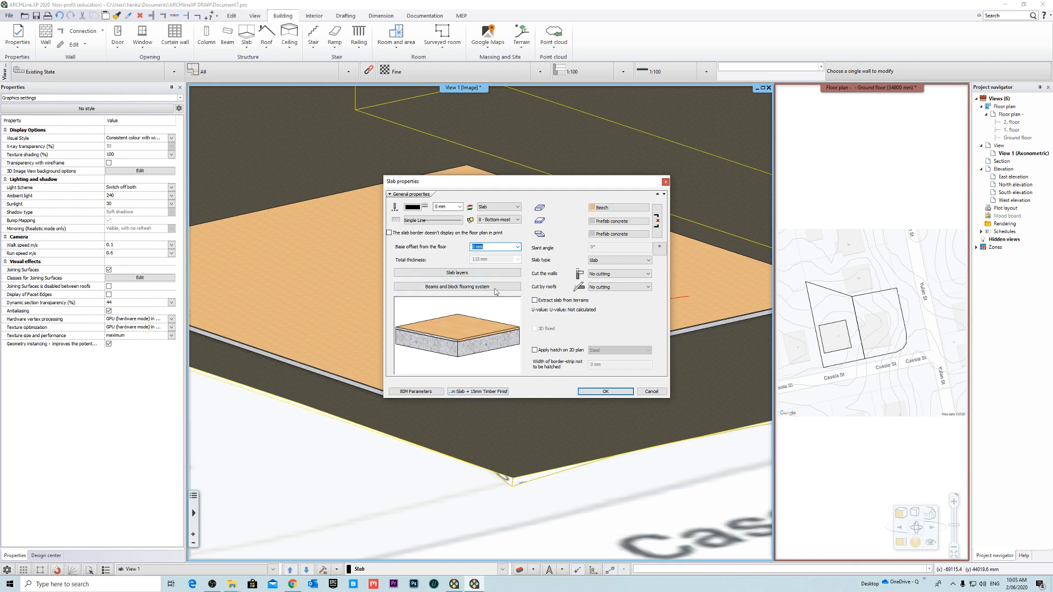
left_click(512, 273)
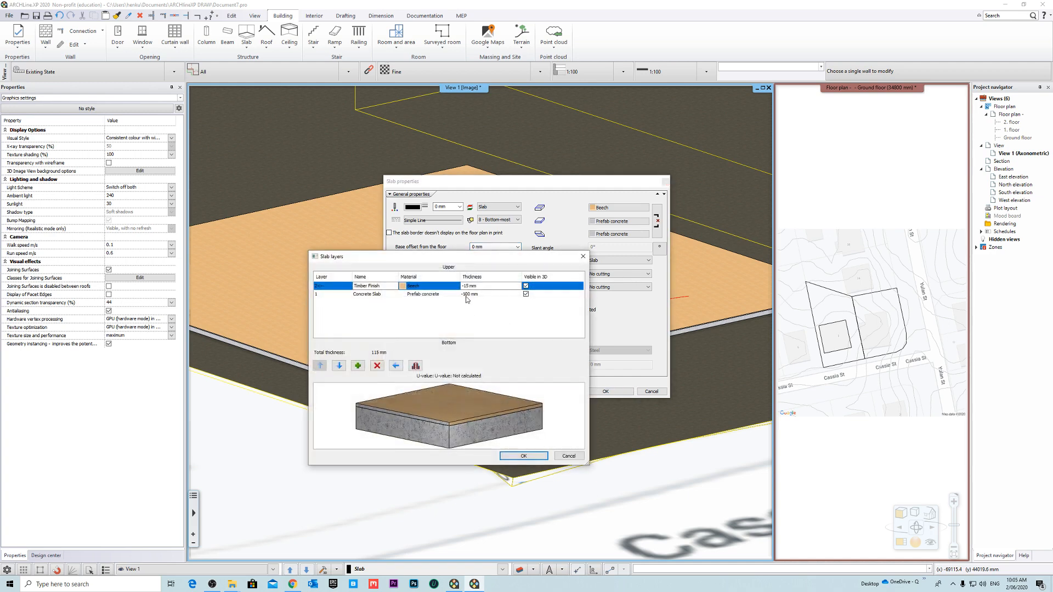
left_click(524, 456)
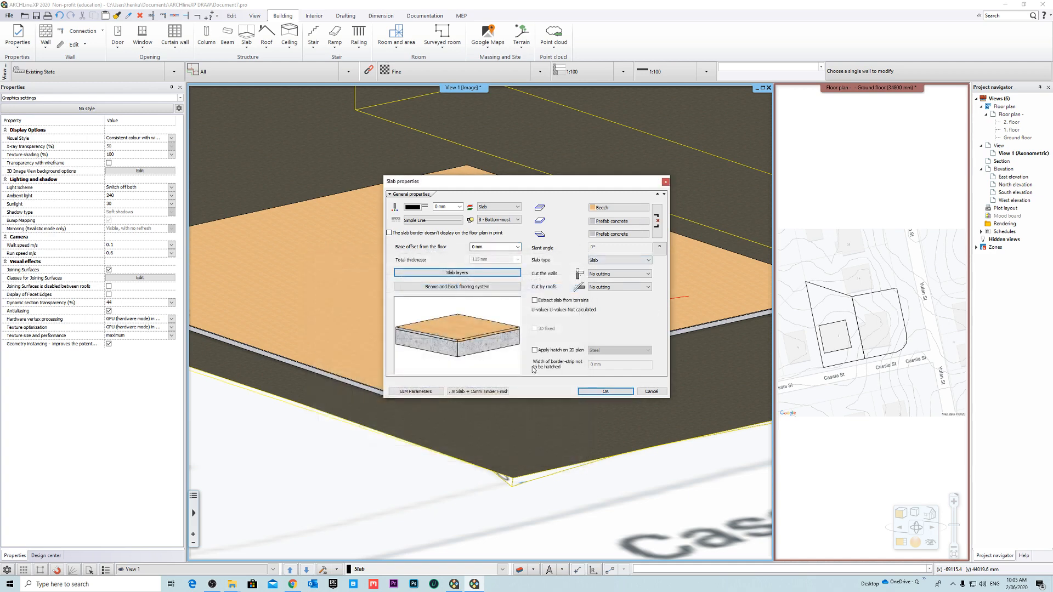
left_click(604, 391)
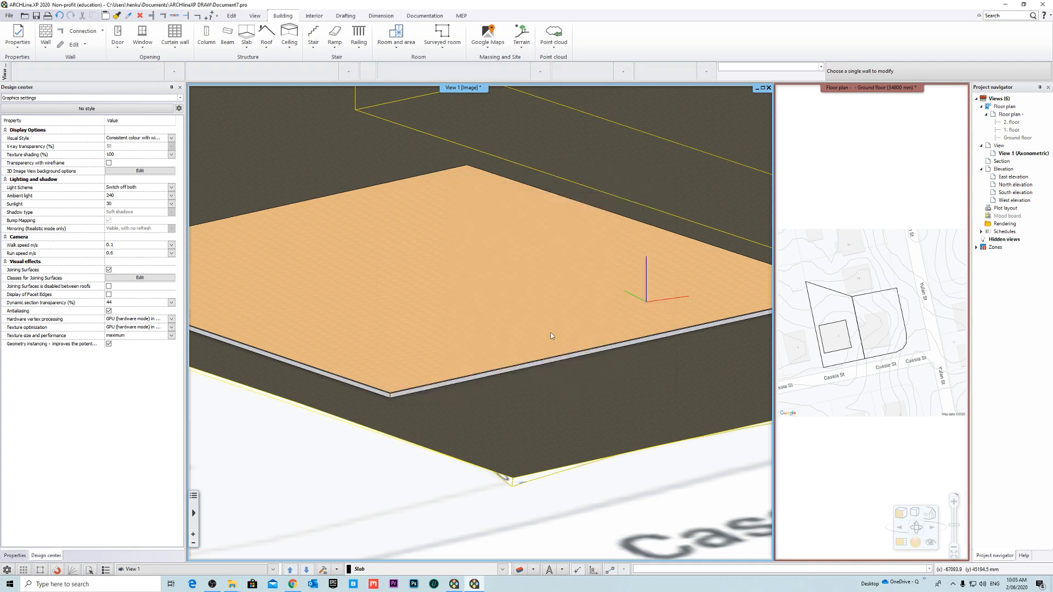
- Set the ground floor's bottom elevation to 34500 mm in the floor plan's level settings
mouse_move(542, 343)
middle_mouse_down()
mouse_move(528, 325)
mouse_move(518, 332)
mouse_move(542, 351)
middle_mouse_up()
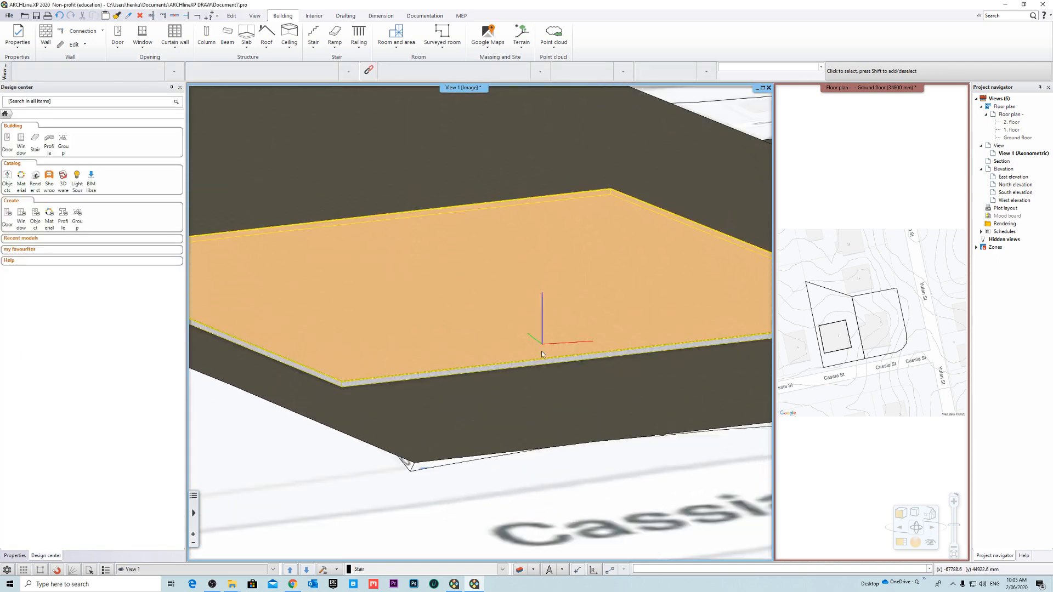
scroll(543, 352, "down", 2)
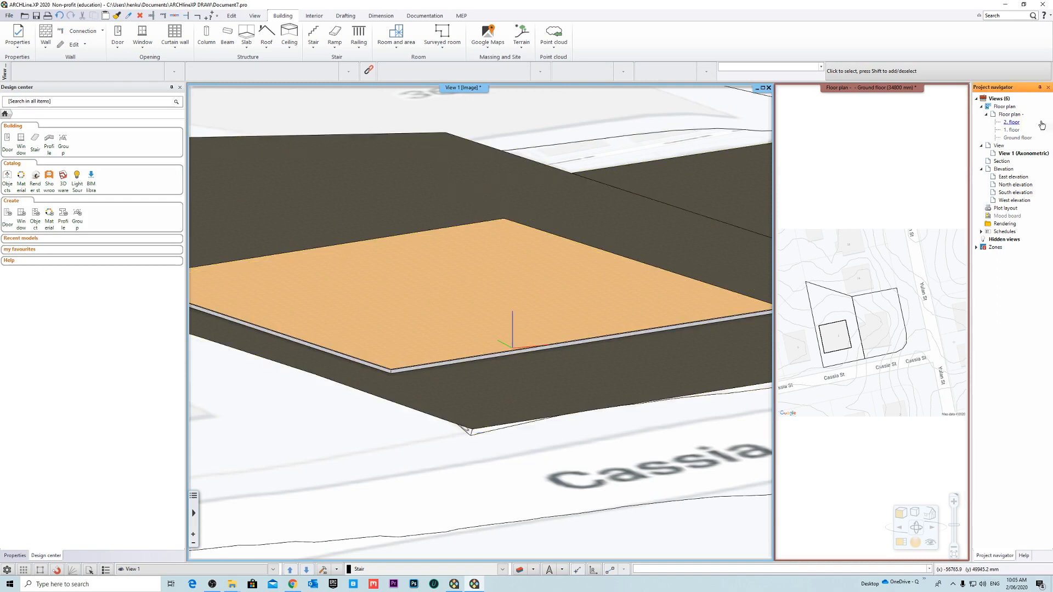
right_click(1024, 115)
left_click(968, 167)
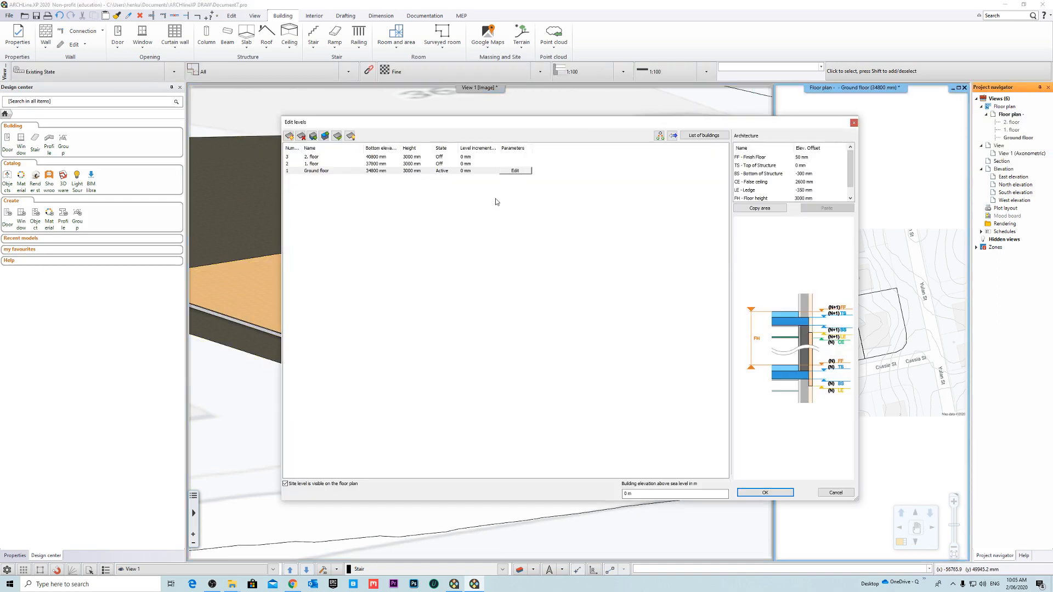
left_click_drag(451, 126, 543, 178)
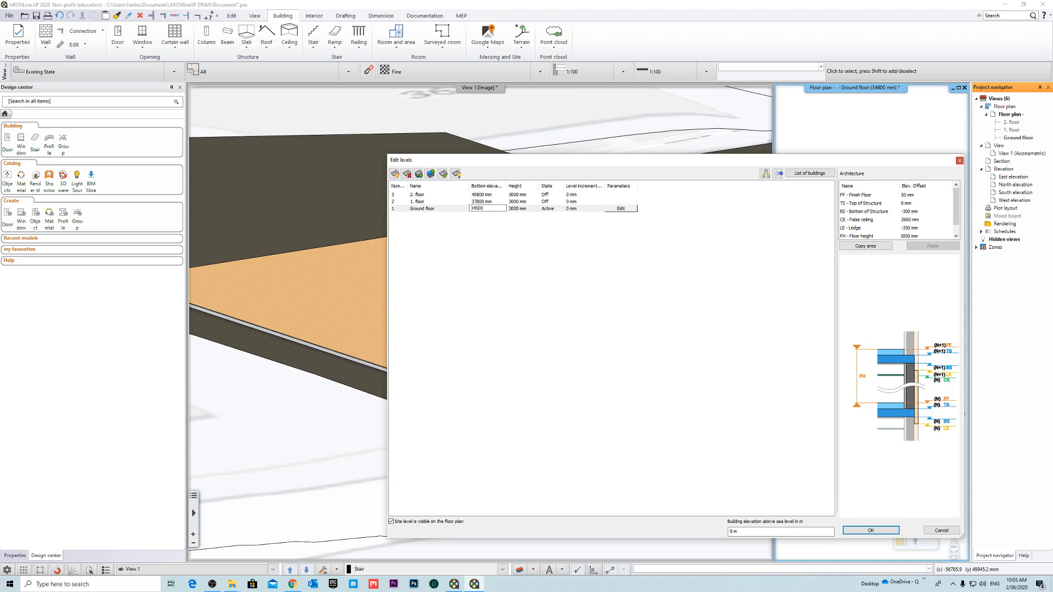
left_click(871, 530)
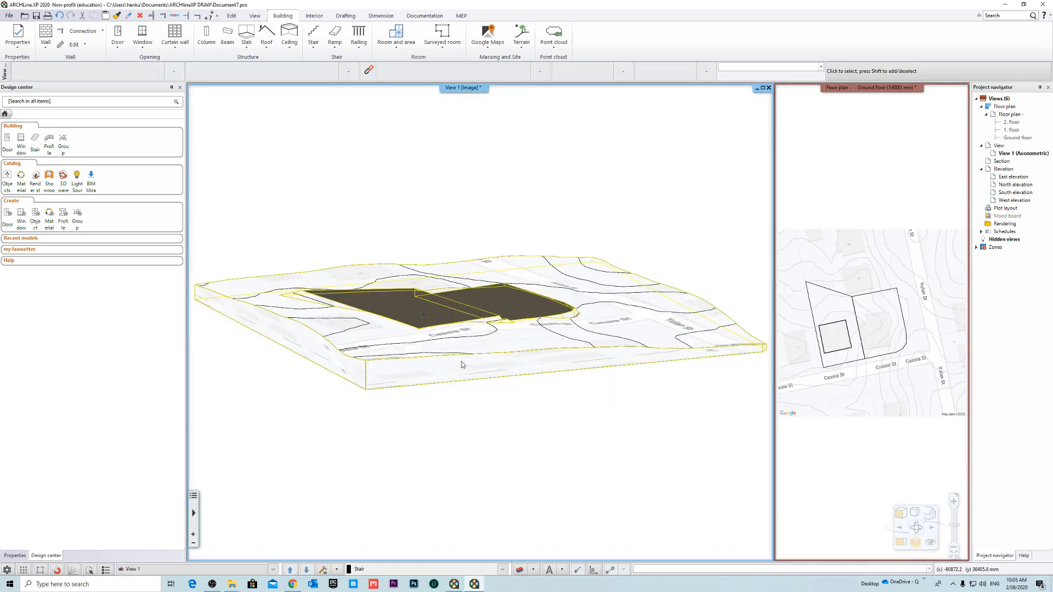
- Raise the ground floor's bottom elevation to 34700 mm in the level settings
middle_click_drag(462, 363, 424, 304)
left_click(424, 304)
scroll(462, 358, "up", 5)
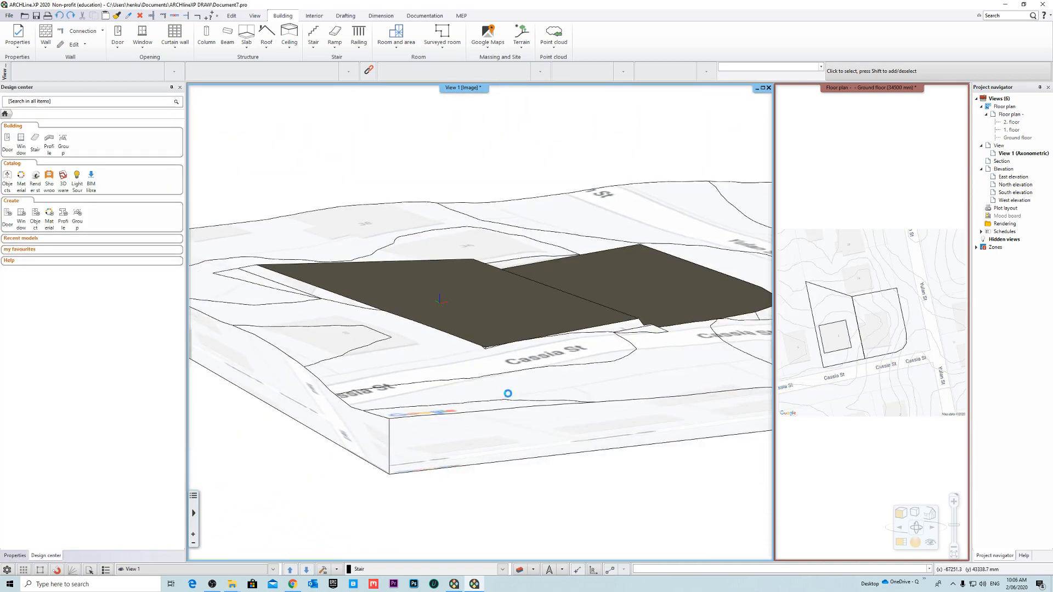
right_click(1010, 117)
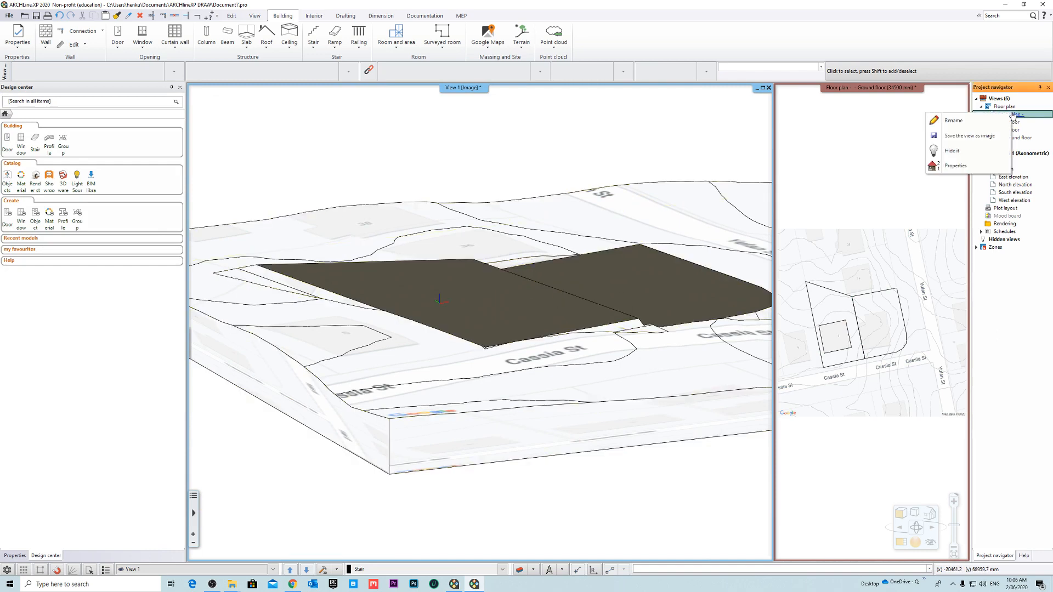
left_click(945, 167)
left_click(499, 209)
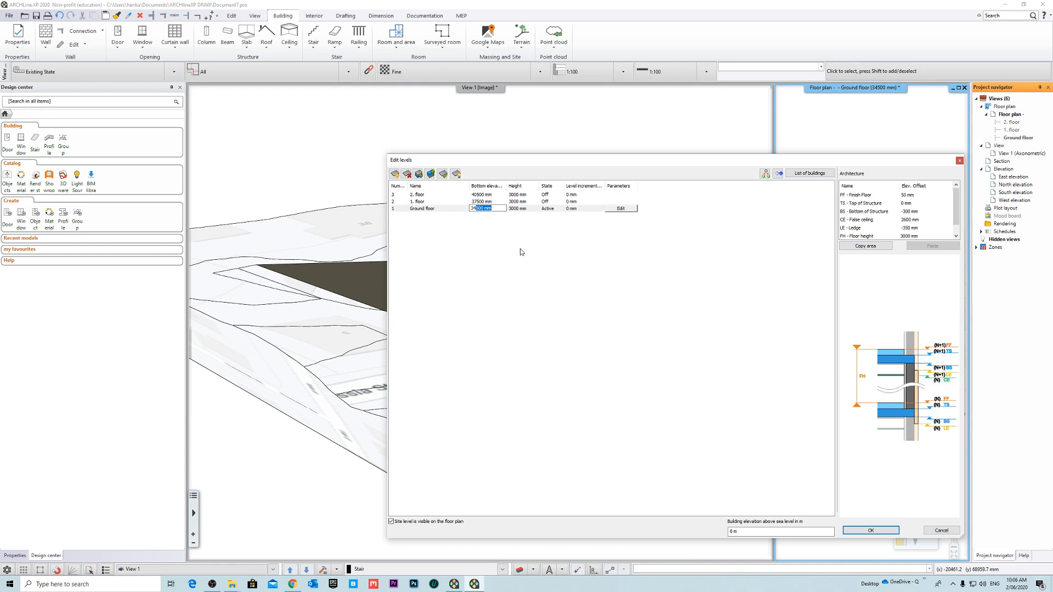
type("700")
left_click(871, 530)
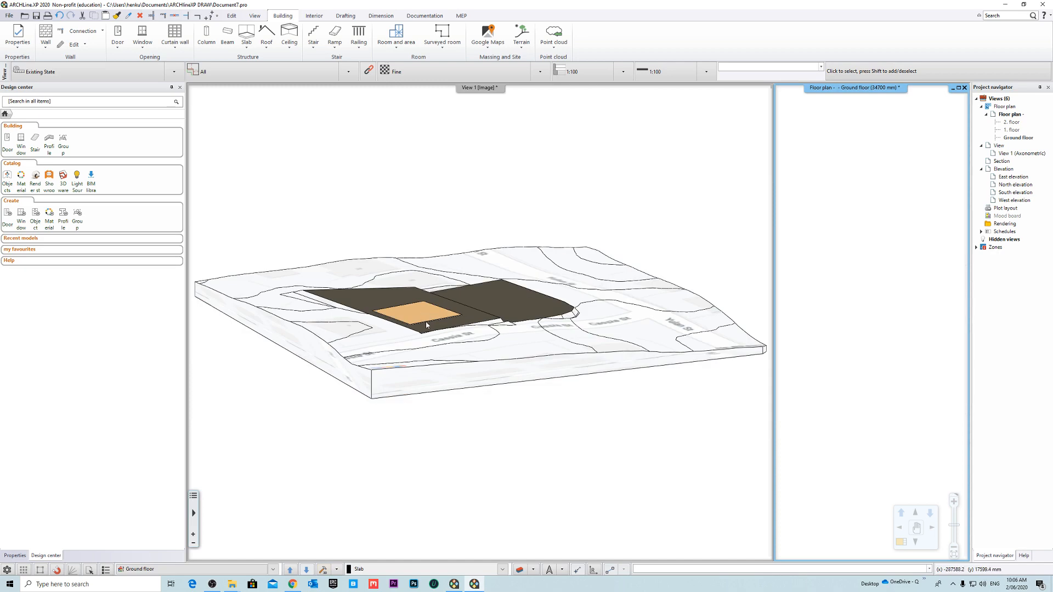
- Examine in the axonometric view how one corner of the slab sits relative to the terrain plateau
scroll(419, 317, "up", 5)
scroll(536, 384, "up", 5)
mouse_move(549, 306)
middle_mouse_down()
mouse_move(519, 289)
mouse_move(489, 293)
mouse_move(546, 306)
middle_mouse_up()
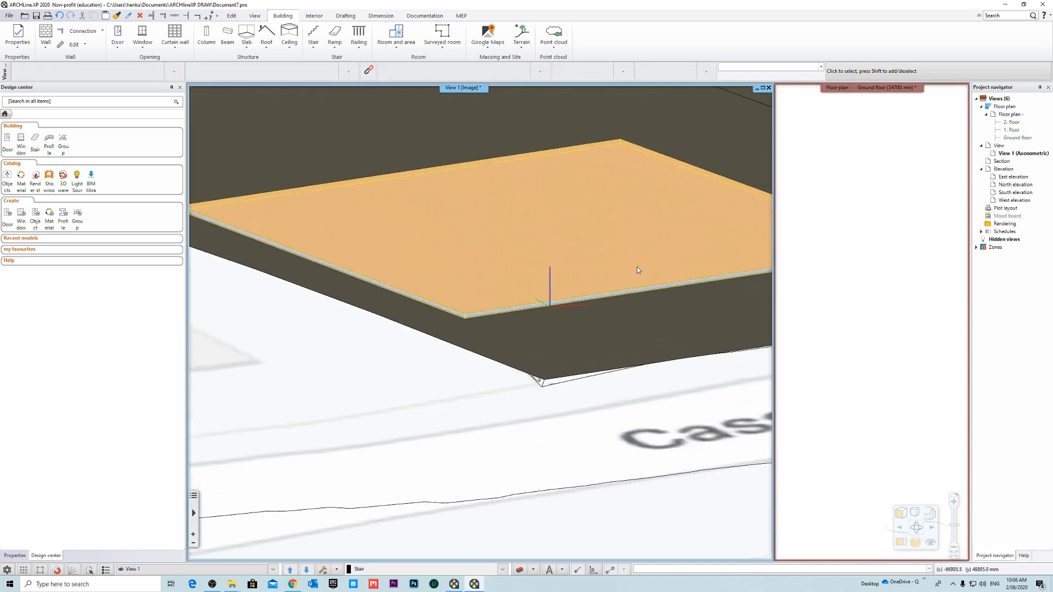
middle_click_drag(636, 267, 454, 327)
scroll(666, 294, "down", 3)
left_click(676, 331)
scroll(607, 289, "up", 5)
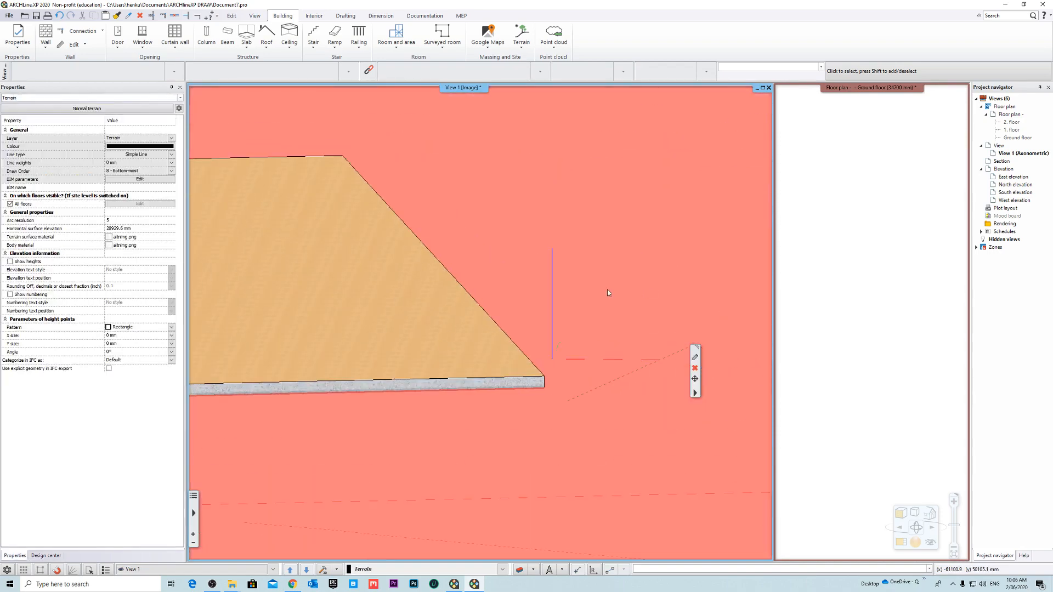
key("Escape")
middle_click_drag(570, 403, 596, 413)
scroll(571, 400, "down", 7)
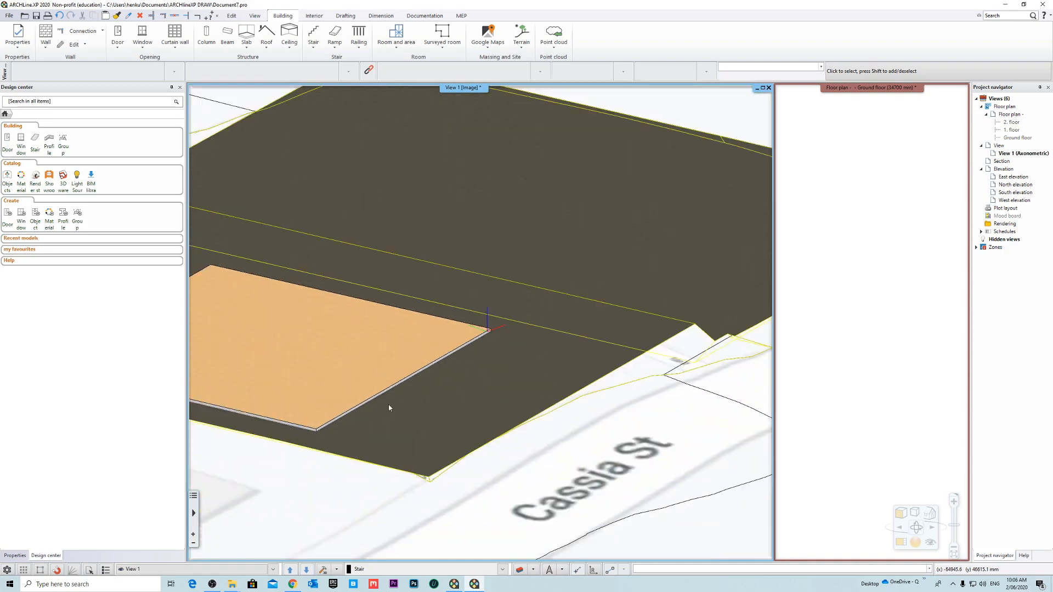
- Check the gap between the slab's street-side edge and the plateau, up close and from farther away
middle_click_drag(386, 403, 476, 349)
left_click(385, 394)
scroll(351, 410, "up", 6)
key("Escape")
scroll(488, 422, "down", 4)
middle_click_drag(472, 411, 547, 378)
scroll(538, 420, "down", 3)
scroll(548, 356, "down", 5)
- Set the ground floor's BS - Bottom of Structure elevation offset to -115 mm
right_click(1010, 114)
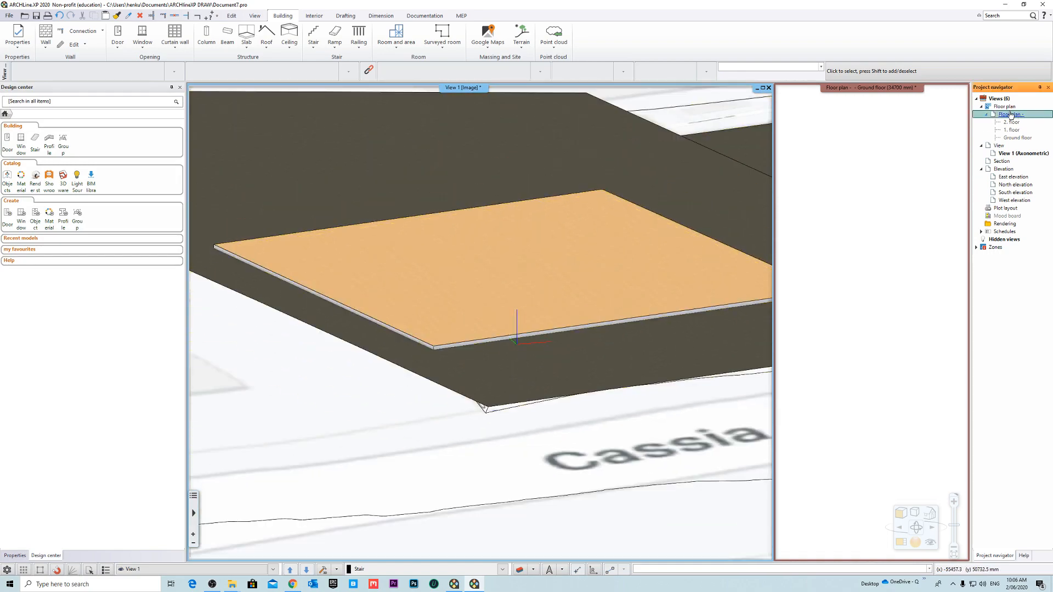
left_click(953, 165)
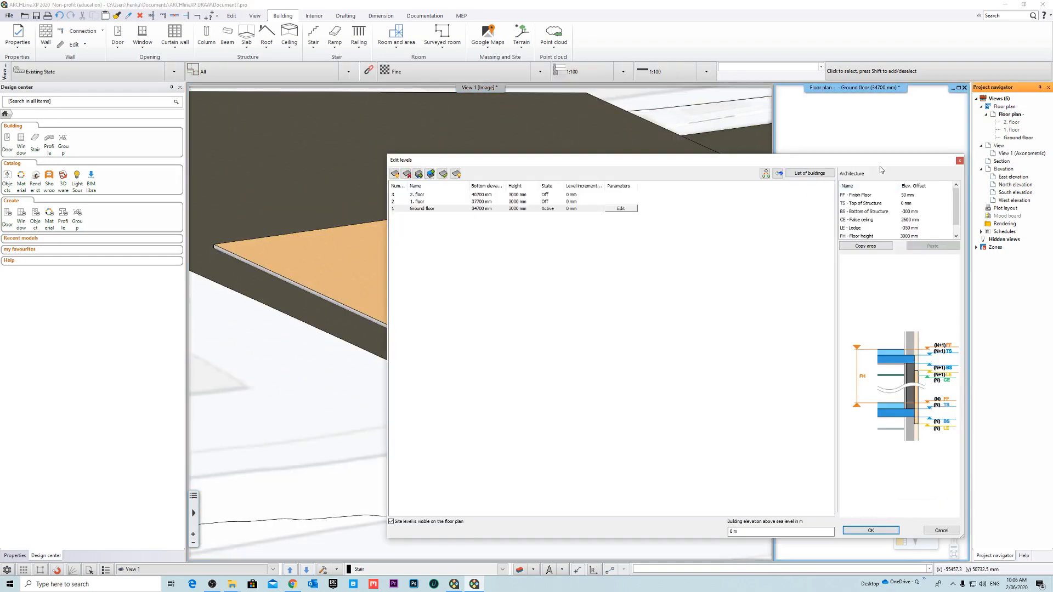
left_click_drag(886, 161, 721, 150)
double_click(762, 200)
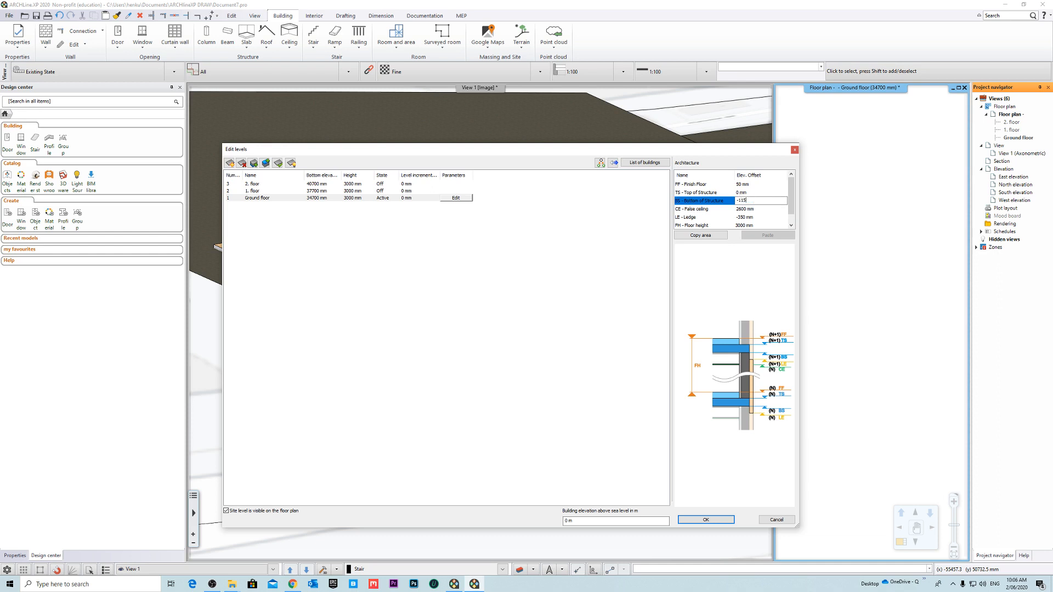
left_click(717, 522)
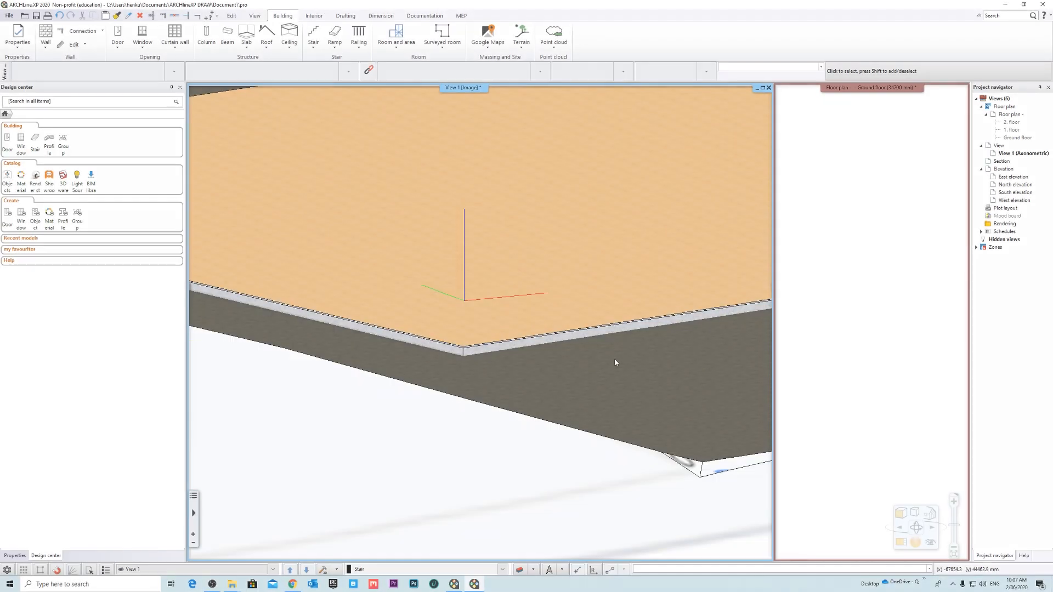
- Lower the ground floor's bottom elevation to 34600 mm in the level settings
middle_click_drag(614, 360, 497, 387)
right_click(1018, 111)
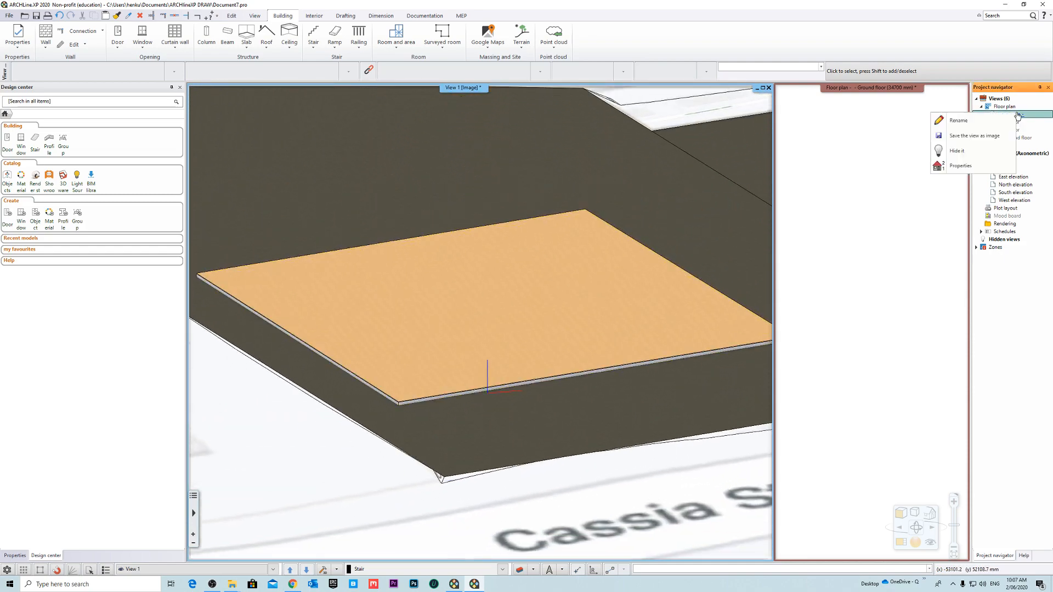
left_click(965, 166)
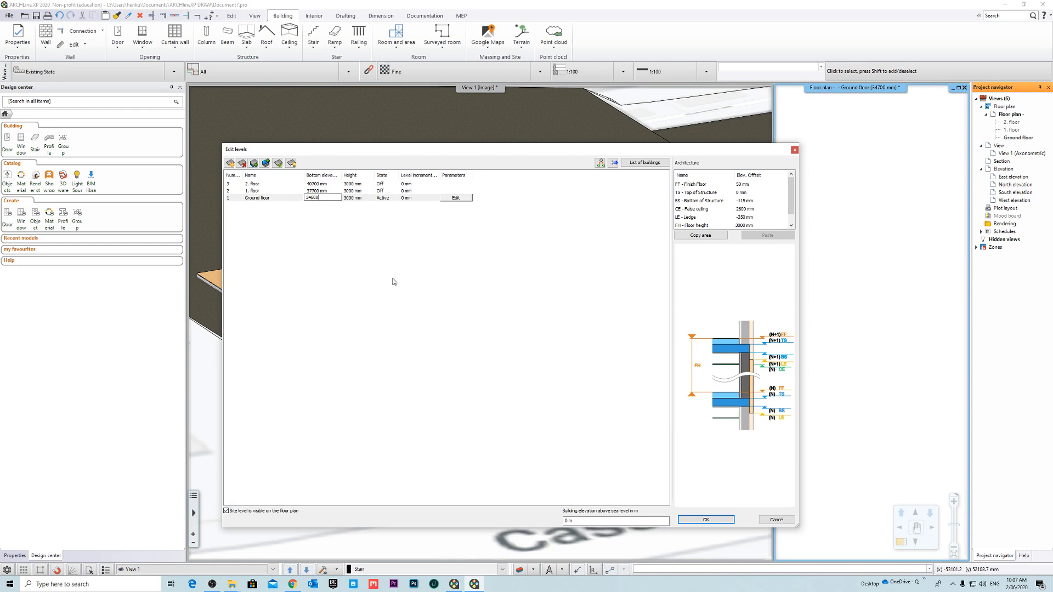
left_click(718, 522)
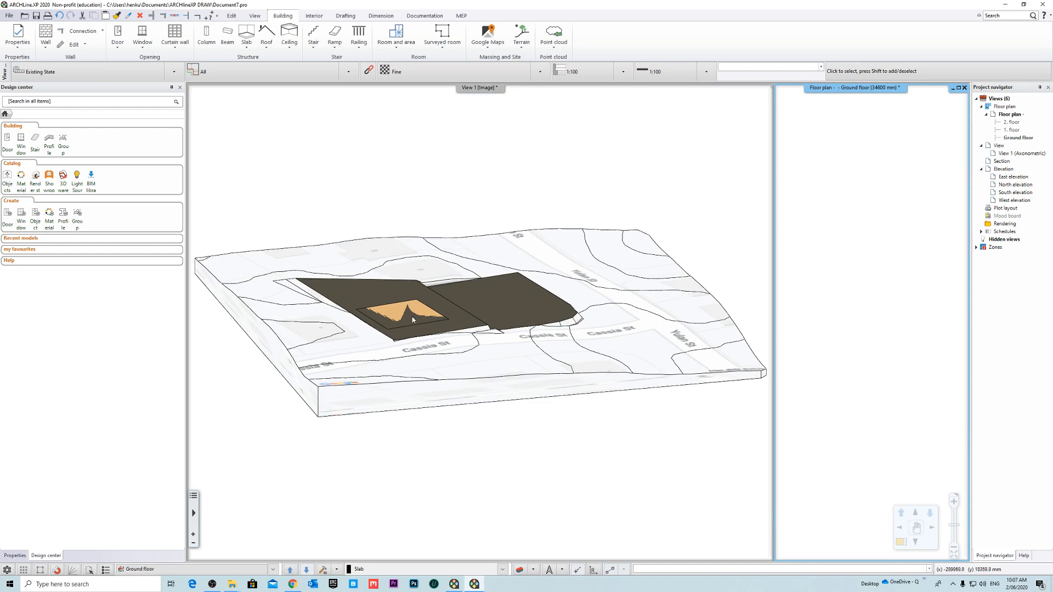
- Check the slab surface against the terrain, and set the ground floor's bottom elevation to 34650 mm
scroll(415, 324, "up", 8)
middle_click_drag(480, 327, 390, 337)
scroll(384, 337, "up", 4)
scroll(515, 307, "up", 3)
scroll(489, 357, "down", 4)
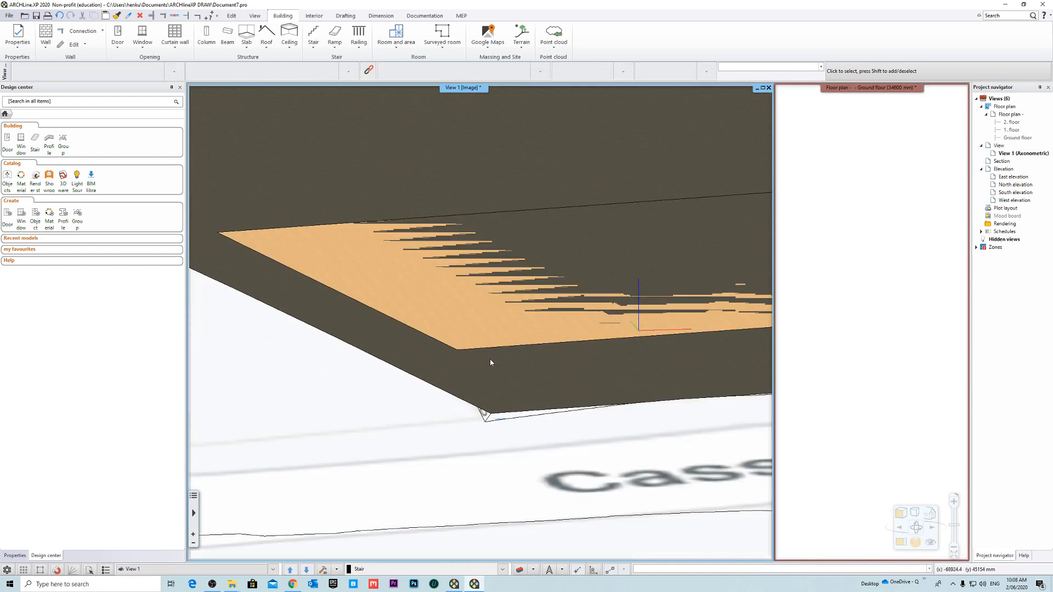
right_click(1011, 114)
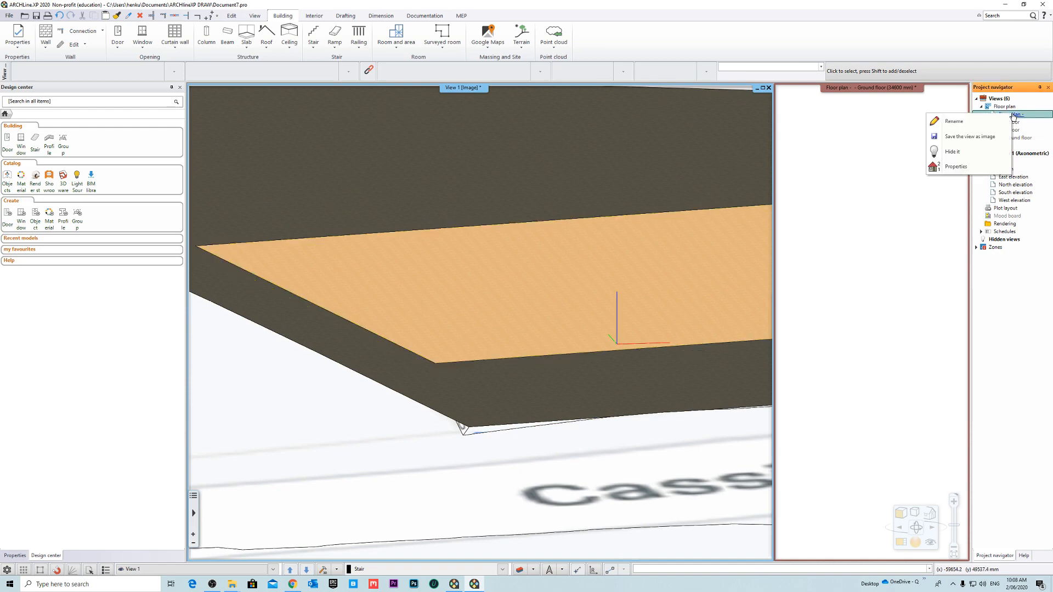
left_click(965, 166)
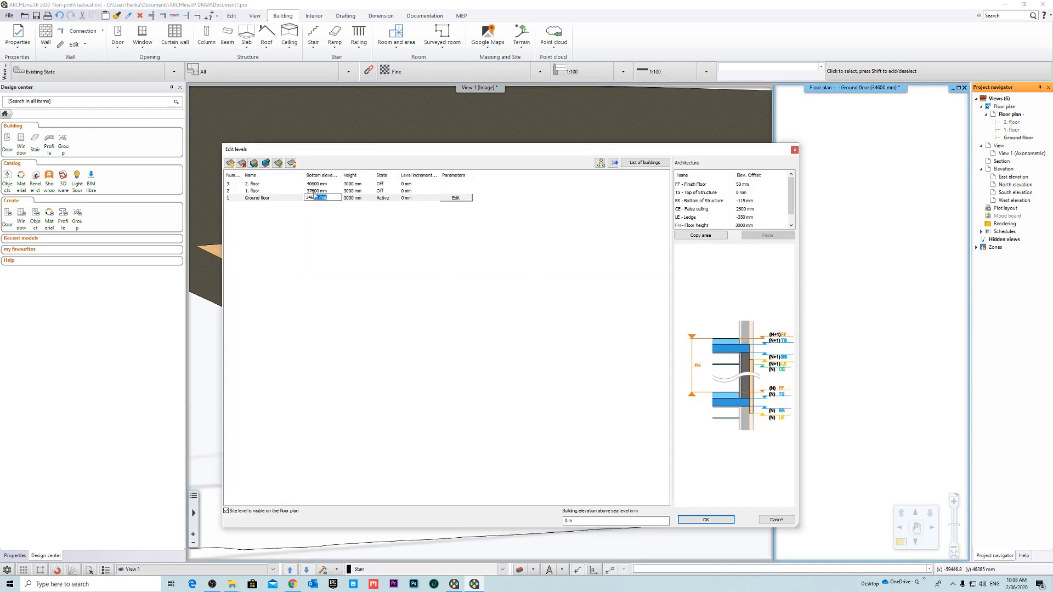
left_click(706, 519)
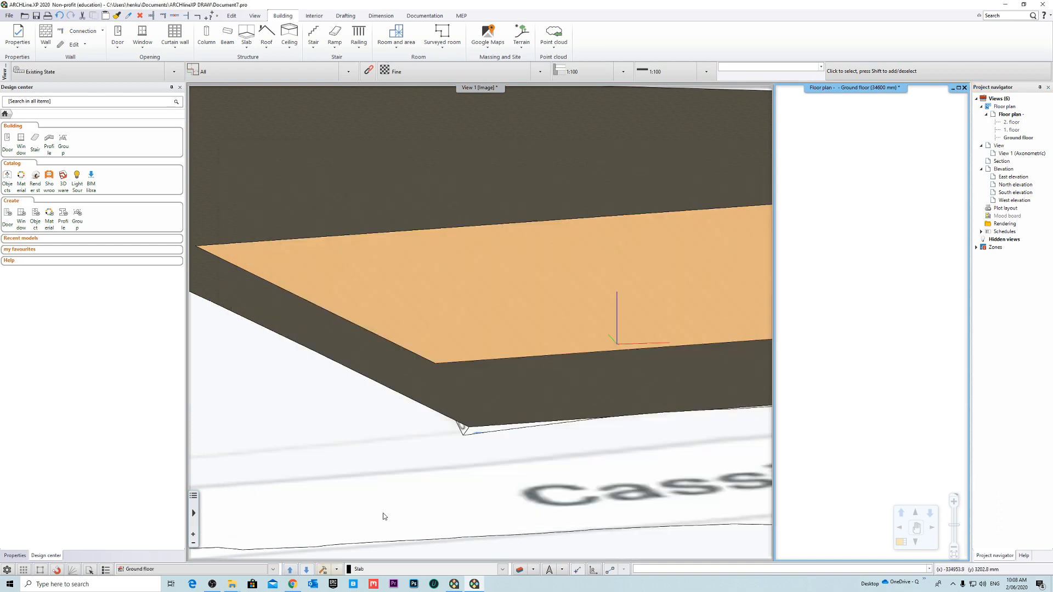
- Examine the slab's corner up close to see how its concrete edge meets the terrain
scroll(398, 313, "up", 10)
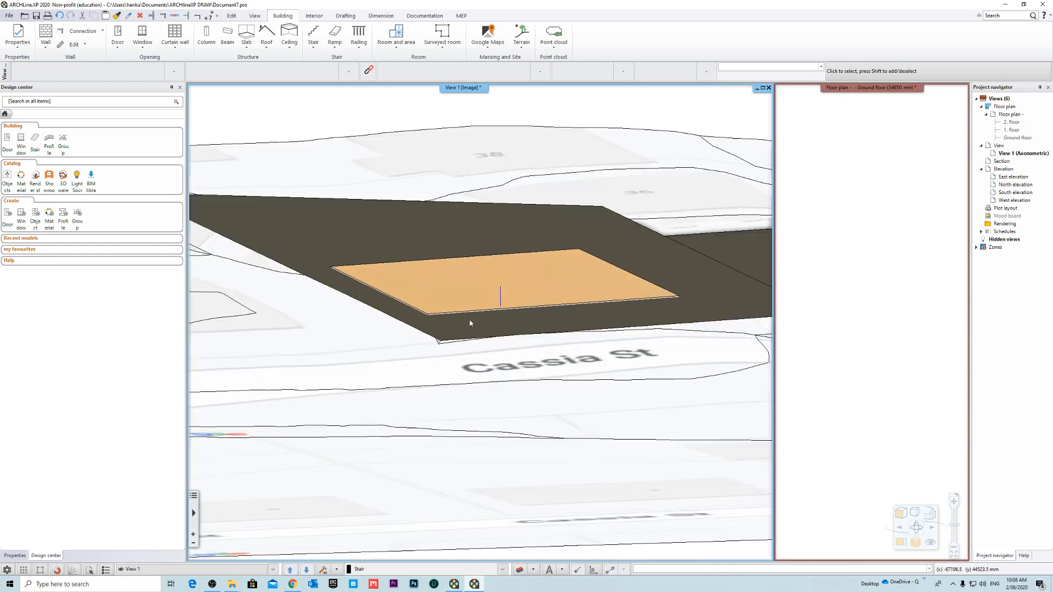
scroll(609, 384, "down", 3)
left_click(598, 429)
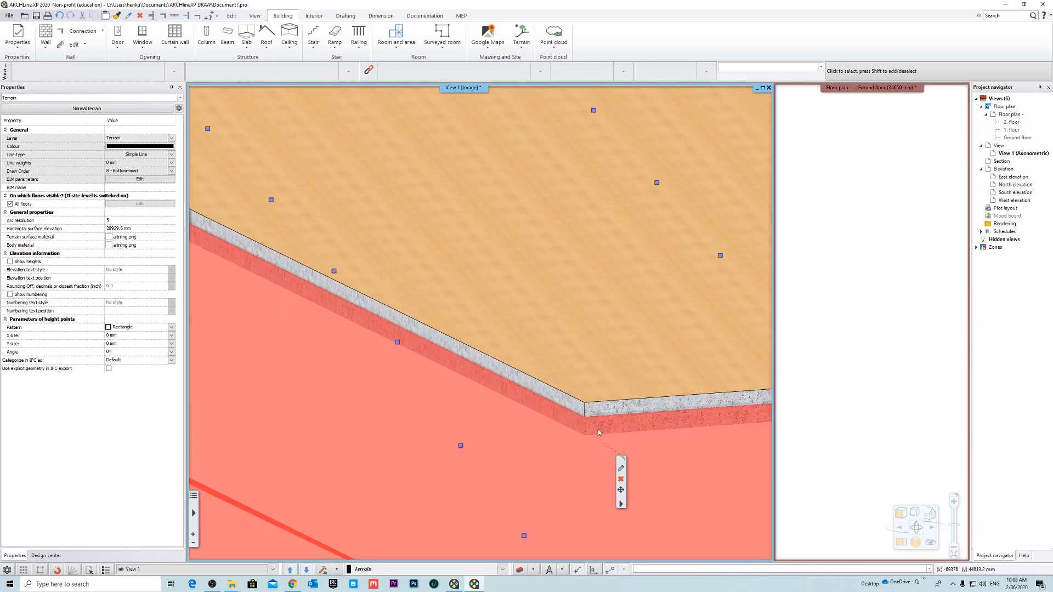
scroll(499, 393, "up", 2)
key("Escape")
mouse_move(486, 404)
middle_mouse_down()
mouse_move(481, 378)
mouse_move(477, 401)
mouse_move(501, 411)
mouse_move(479, 412)
middle_mouse_up()
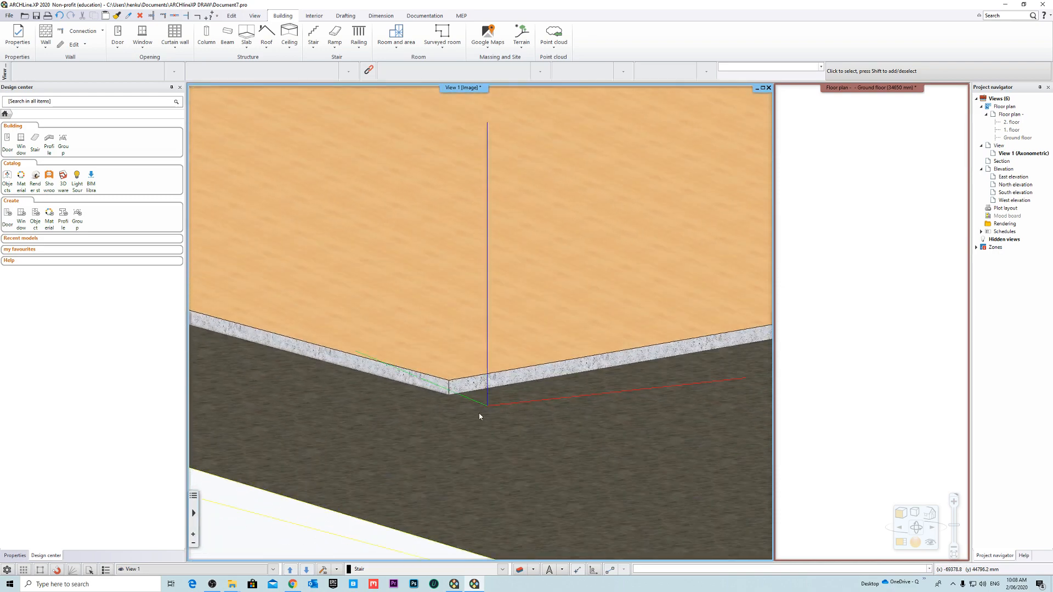
left_click(479, 413)
key("Escape")
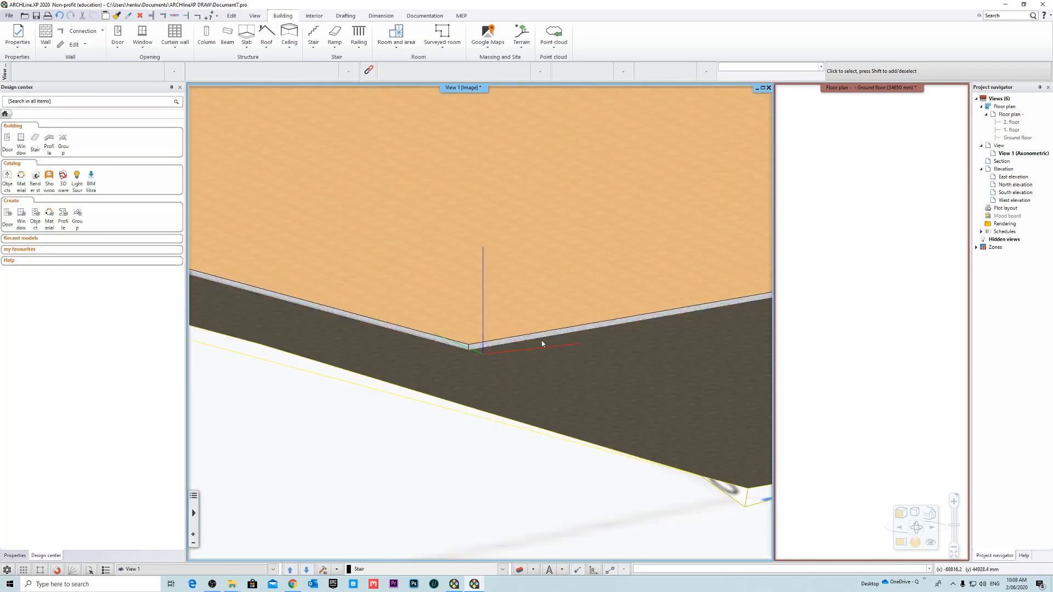
- Select the slab at its corner and inspect how deep its lower layer reaches into the terrain
middle_click_drag(542, 344, 522, 392)
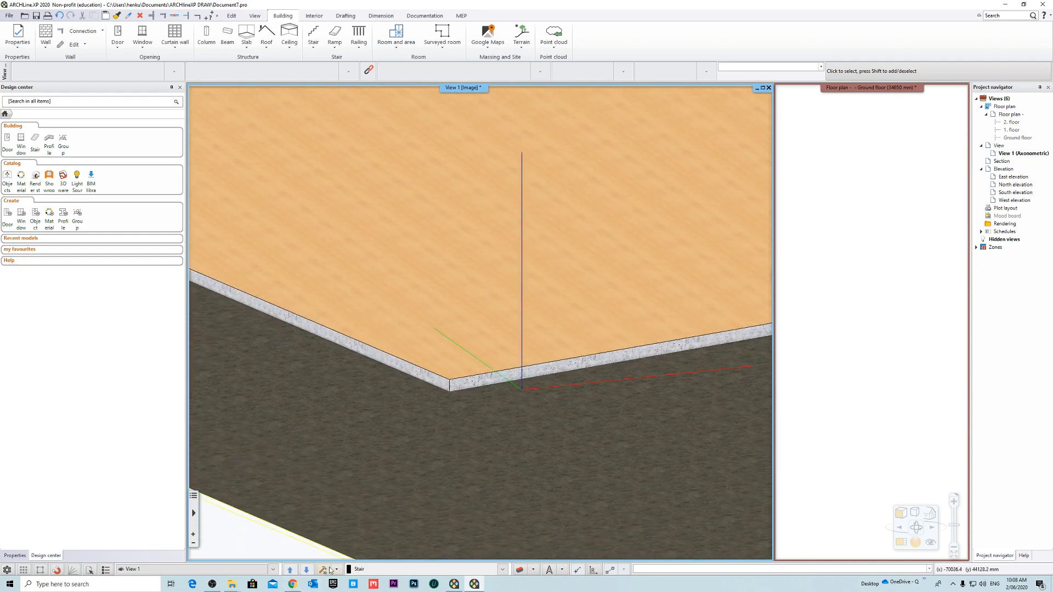
left_click(329, 568)
scroll(430, 324, "up", 16)
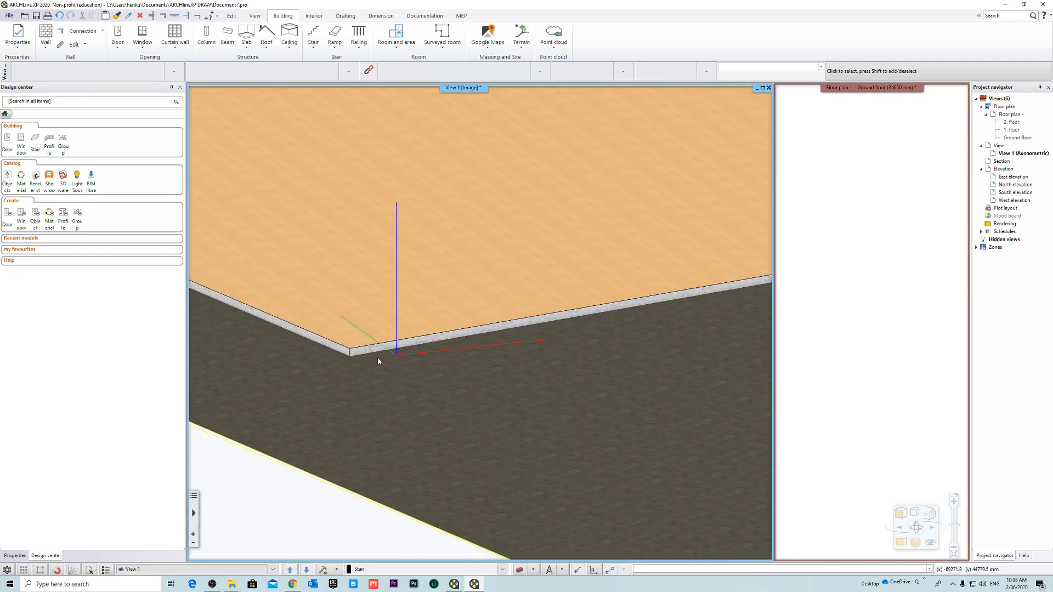
scroll(384, 351, "up", 8)
left_click(534, 367)
scroll(493, 364, "down", 2)
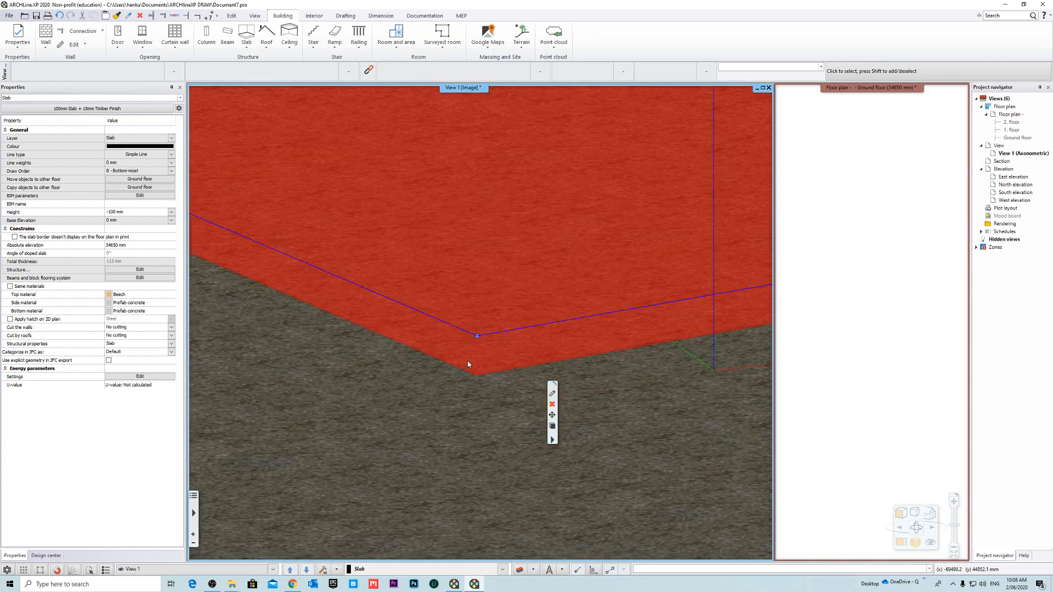
scroll(468, 362, "down", 2)
key("Escape")
scroll(493, 370, "down", 6)
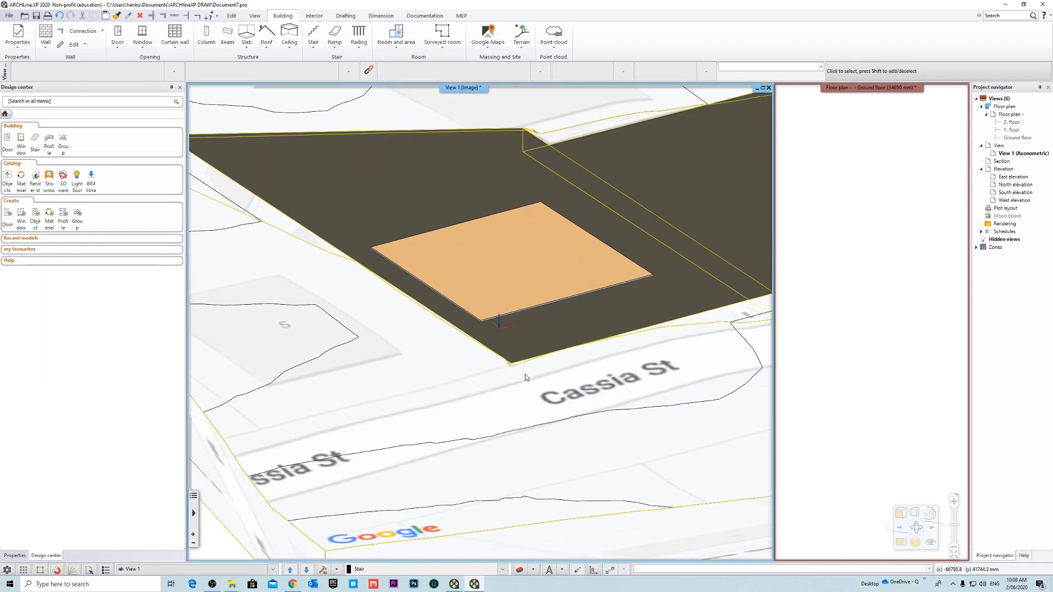
- Examine the slab's long edge facing Cassia St from several angles
right_click_drag(630, 274, 545, 310)
middle_click_drag(510, 300, 495, 348)
scroll(485, 392, "up", 10)
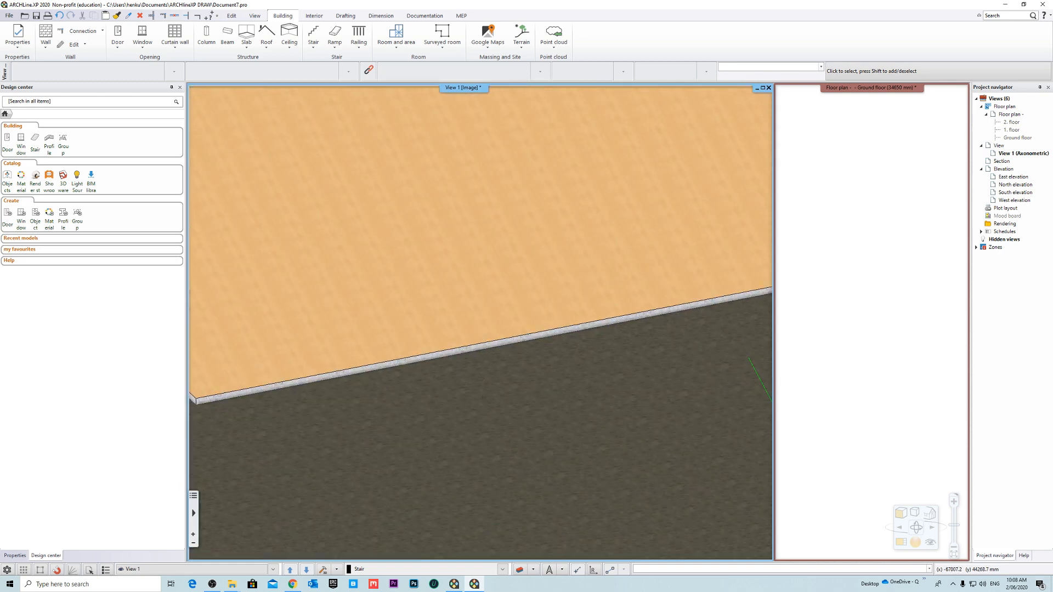
right_click_drag(479, 383, 462, 373)
middle_click_drag(462, 372, 475, 386)
right_click_drag(474, 387, 464, 399)
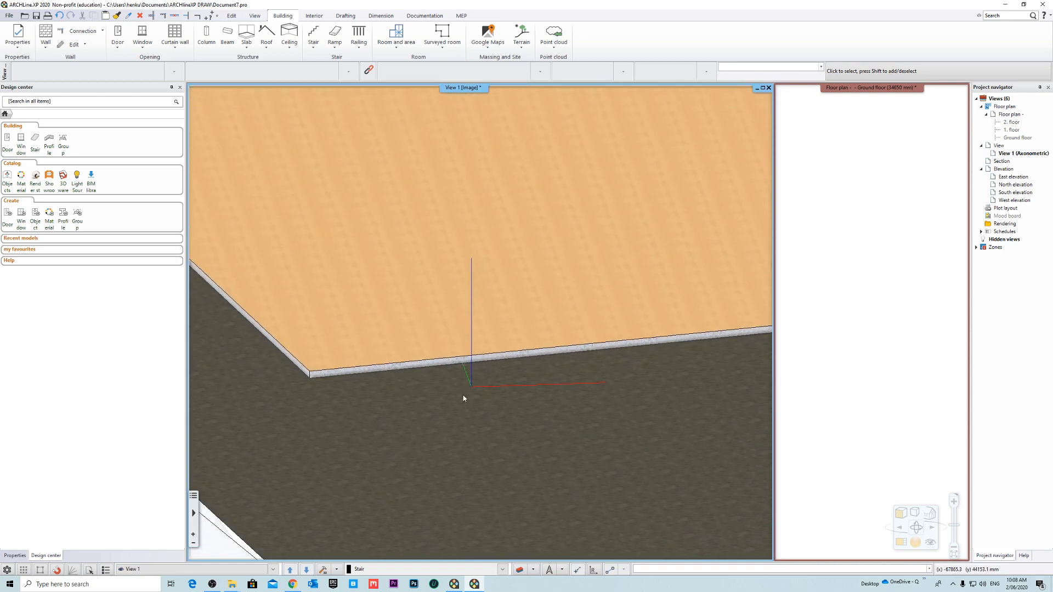
scroll(464, 399, "down", 5)
- Bring the ground floor plan back into the main window, swapping it with the axonometric view
left_click(841, 97)
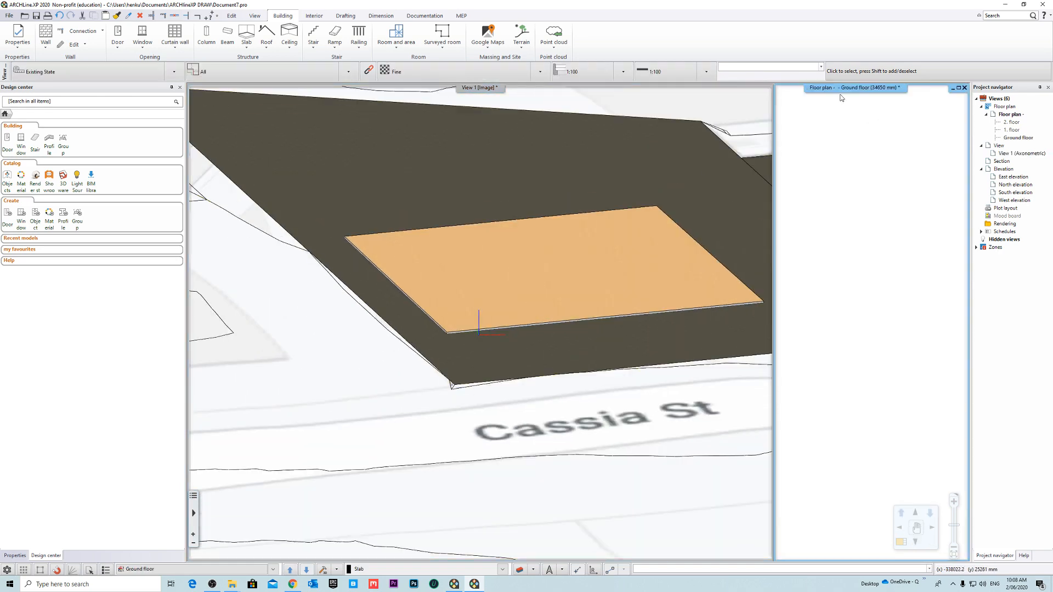
right_click(841, 98)
left_click(873, 99)
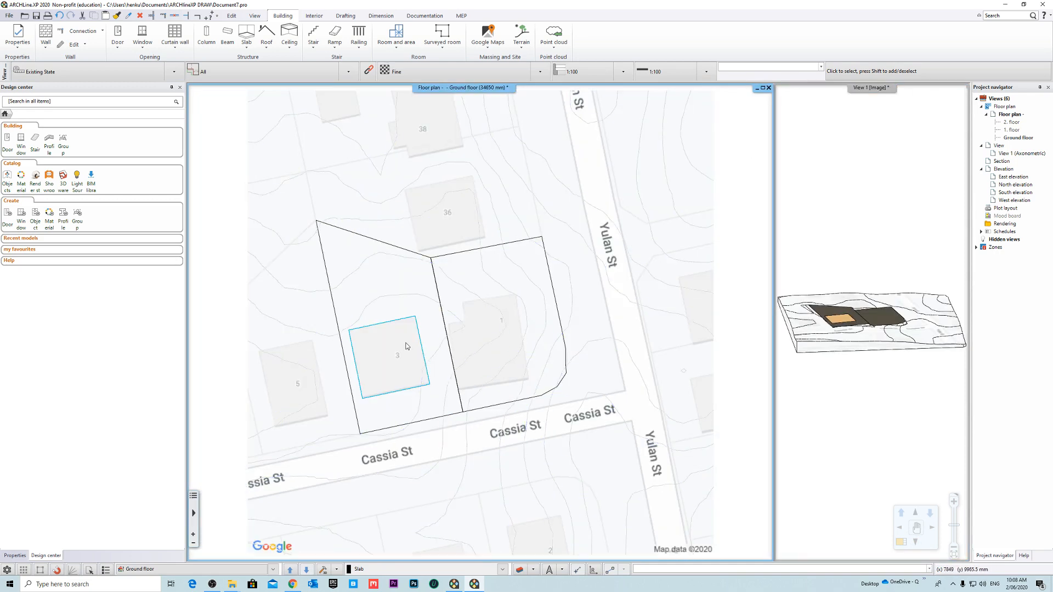
- Start a wall using the style BW03: 270mm Double Brick Cavity - (Plasterboard)
scroll(407, 346, "down", 3)
scroll(386, 360, "up", 5)
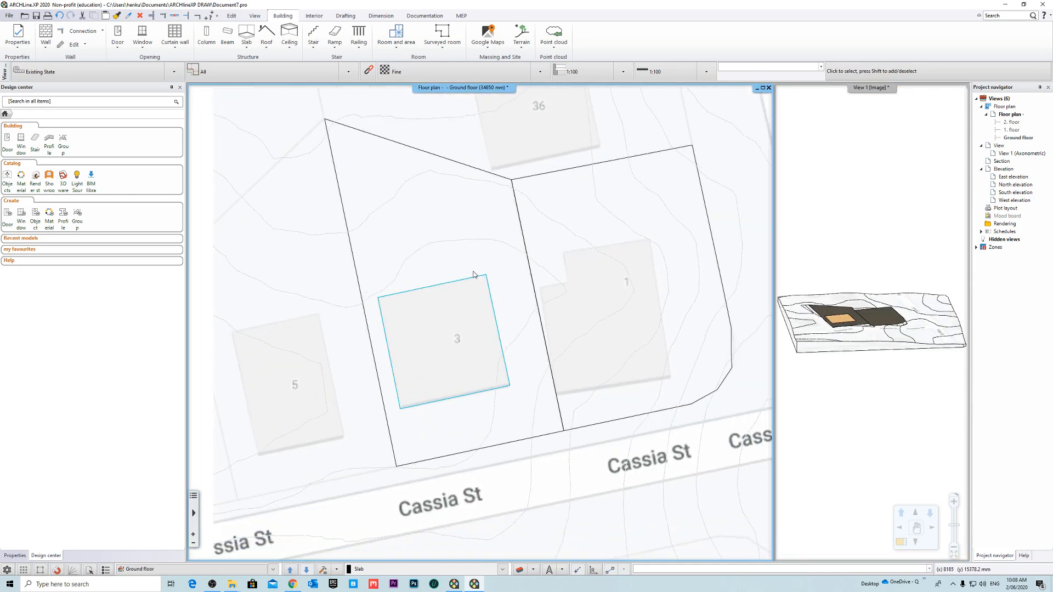
left_click(467, 283)
key("Escape")
middle_click_drag(427, 364, 416, 331)
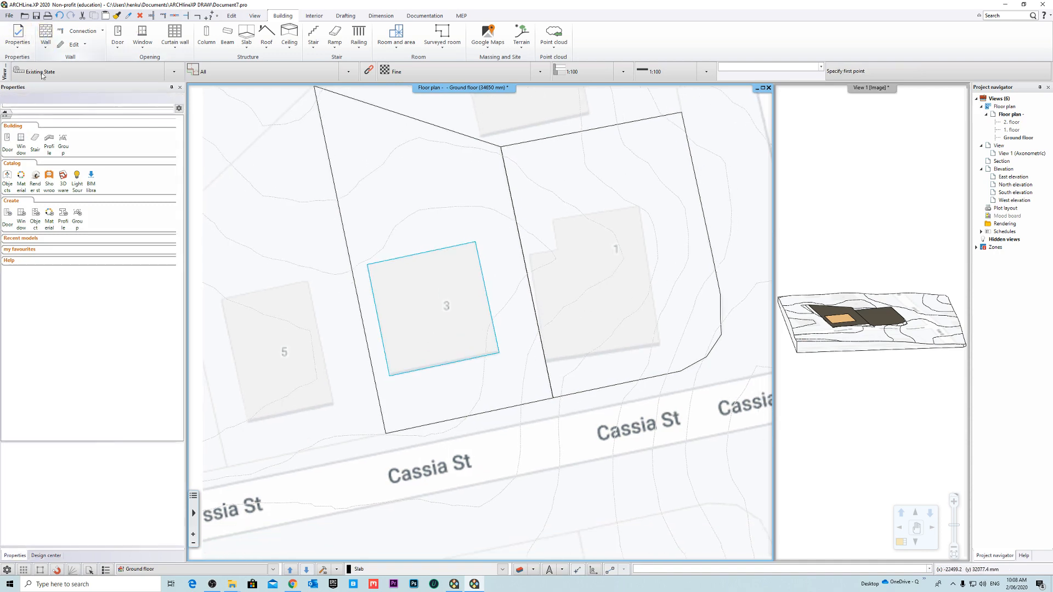
left_click(46, 34)
left_click(59, 130)
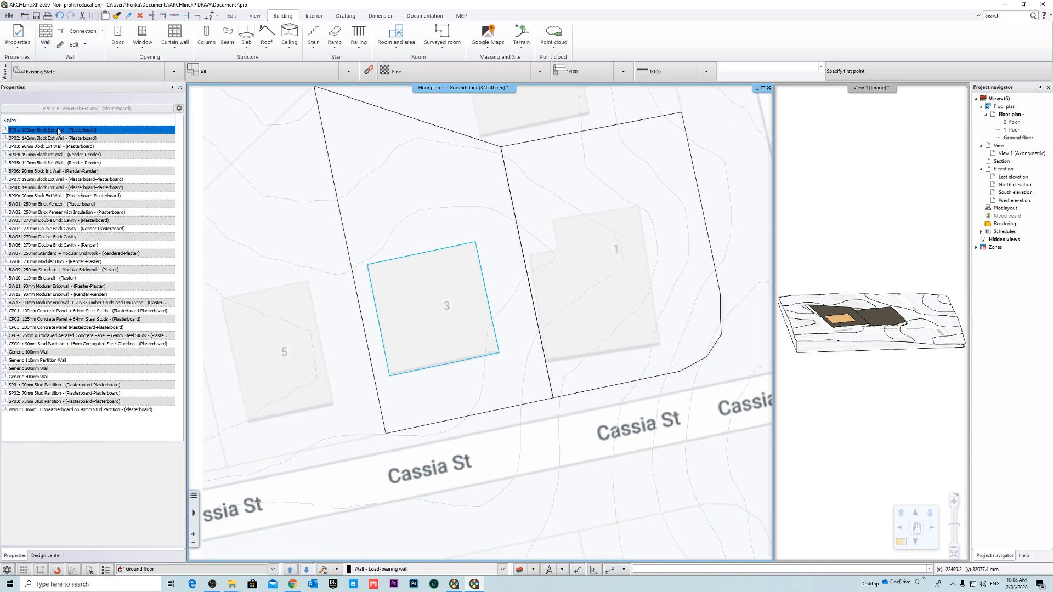
left_click(67, 139)
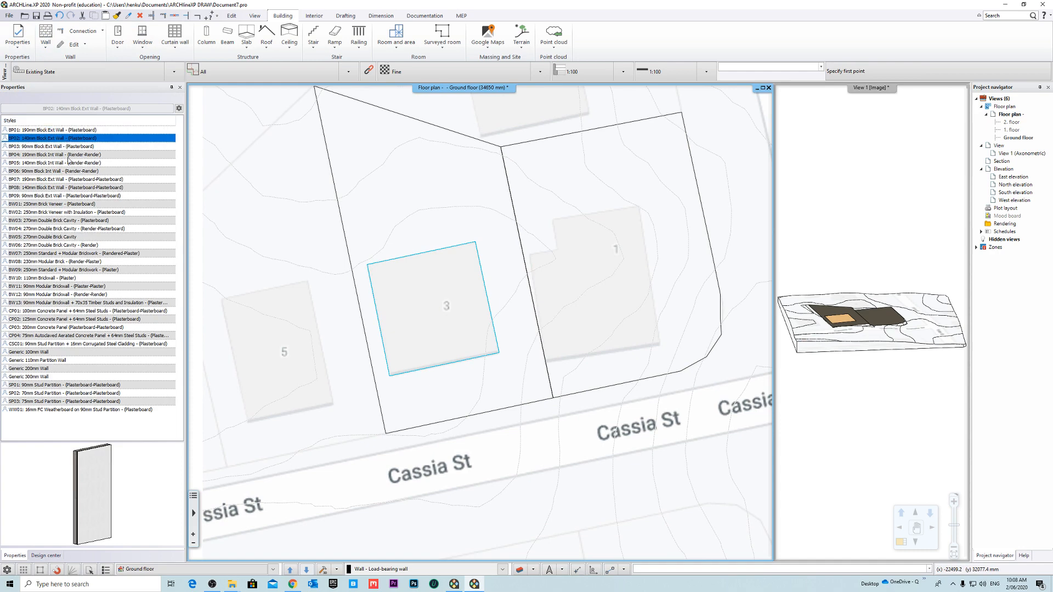
left_click(43, 220)
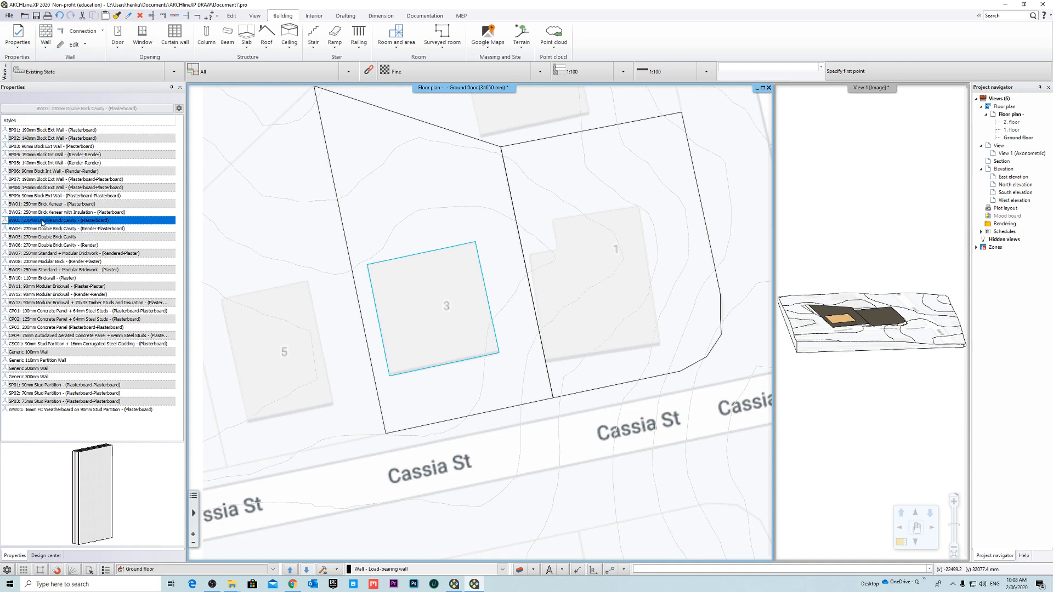
- Draw four walls along the outline of the slab on lot 3, closing the loop at the starting corner
scroll(447, 305, "up", 4)
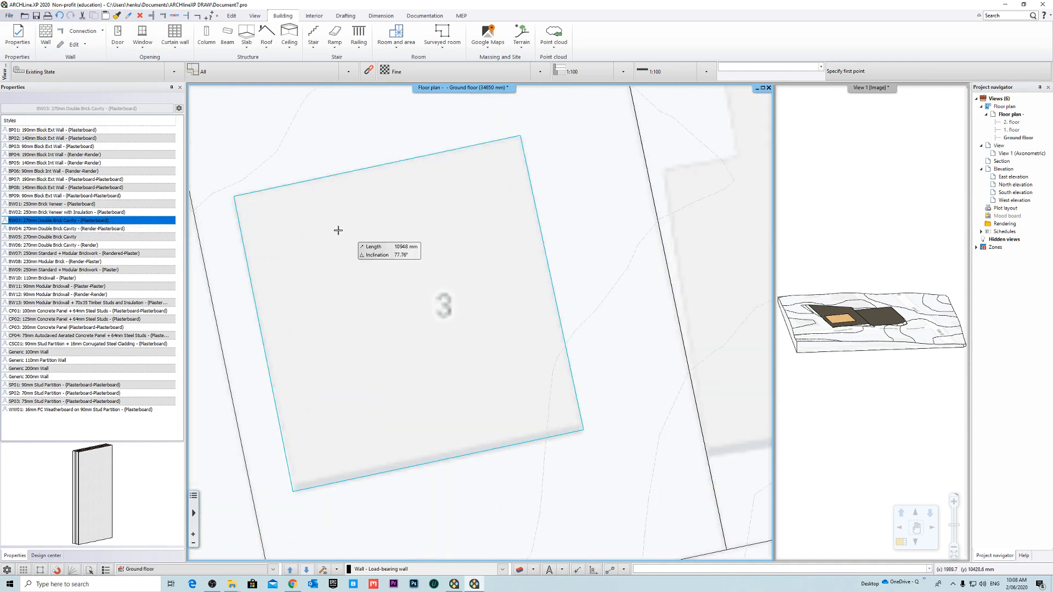
left_click(235, 196)
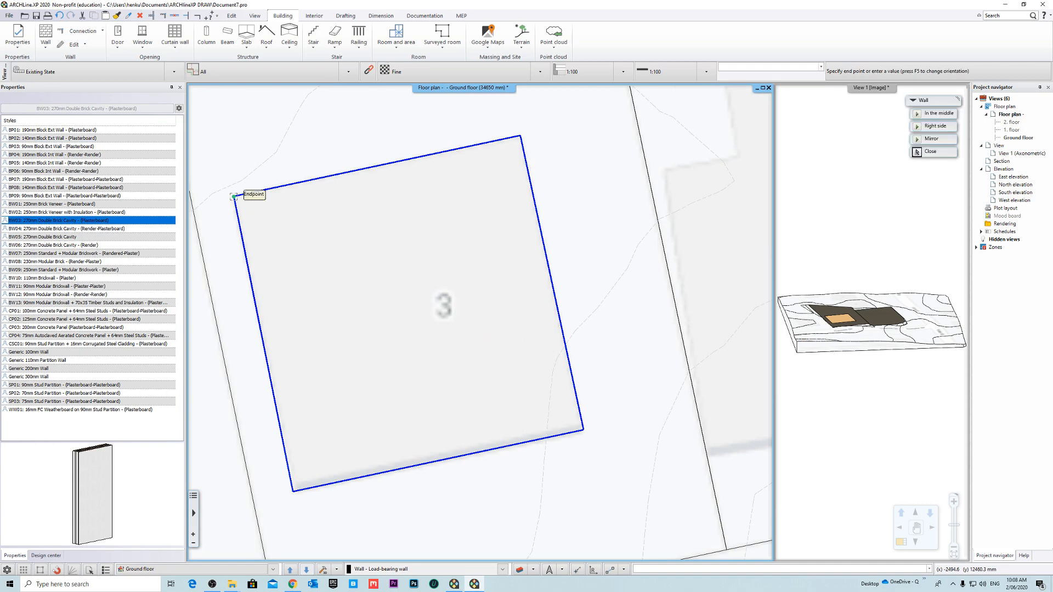
left_click(295, 489)
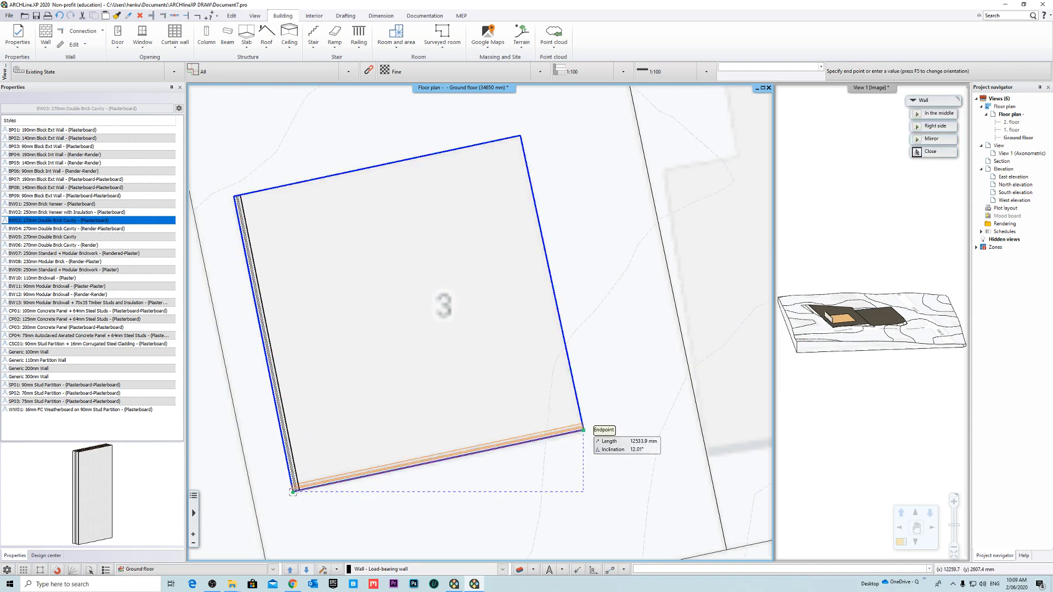
left_click(583, 429)
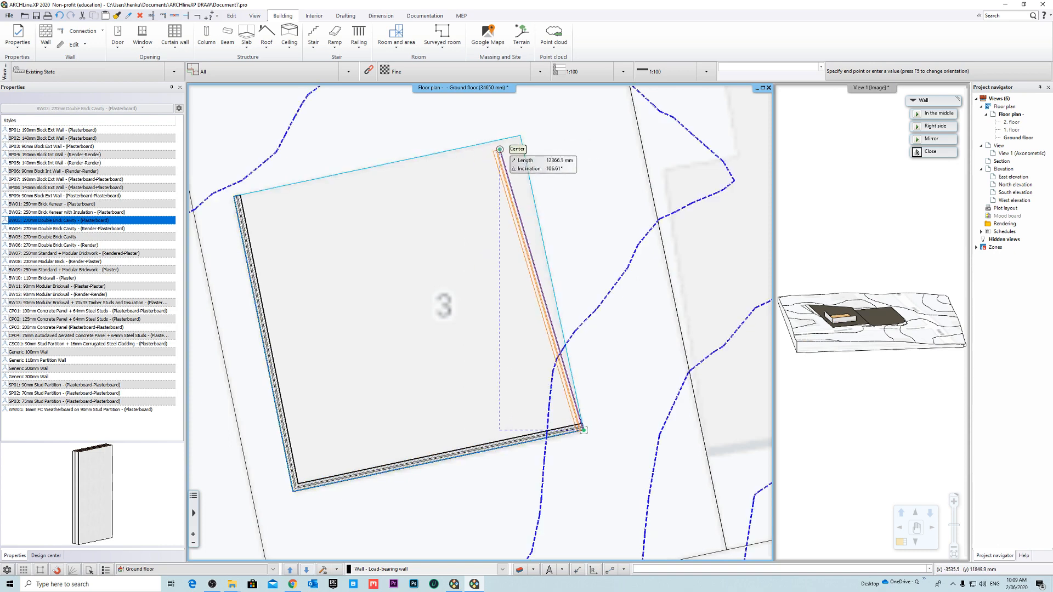
left_click(520, 136)
left_click(236, 196)
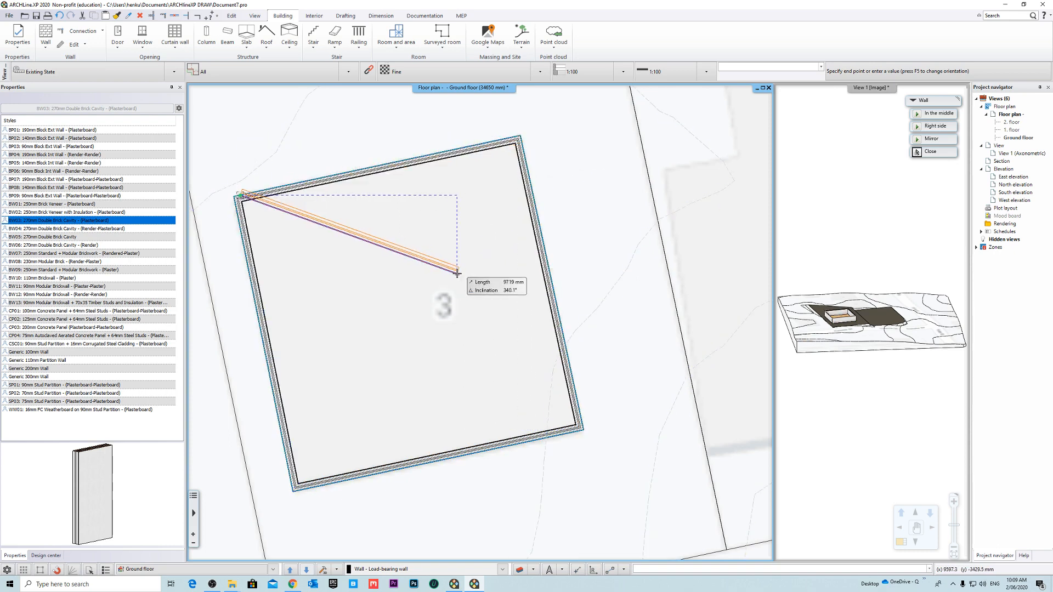
key("Escape")
scroll(479, 322, "down", 2)
key("Escape")
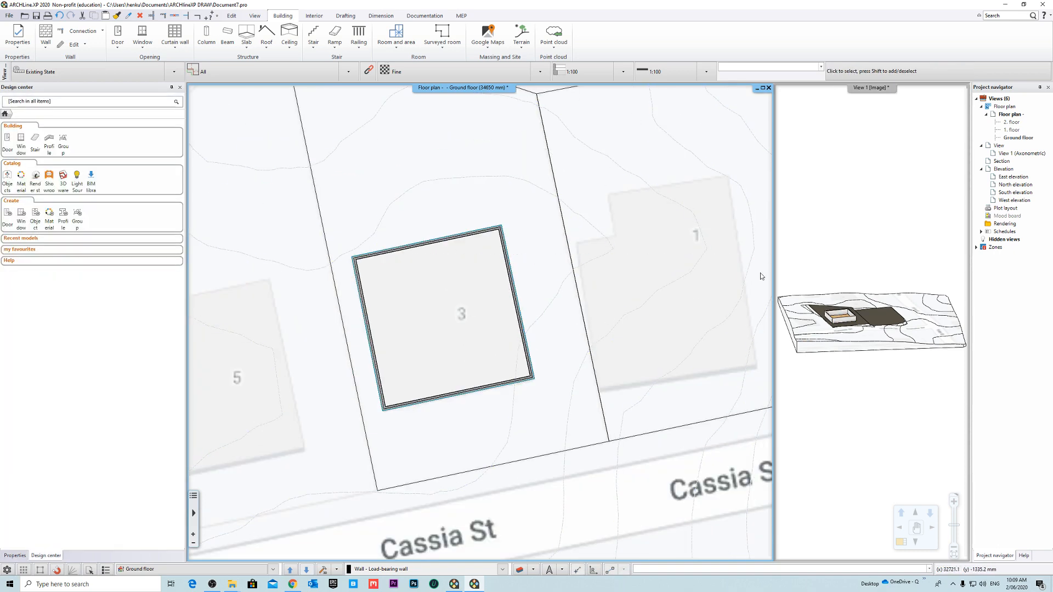
- Bring the axonometric view into the main window and examine where the new walls meet the slab and terrain
left_click(894, 134)
right_click(863, 88)
left_click(903, 94)
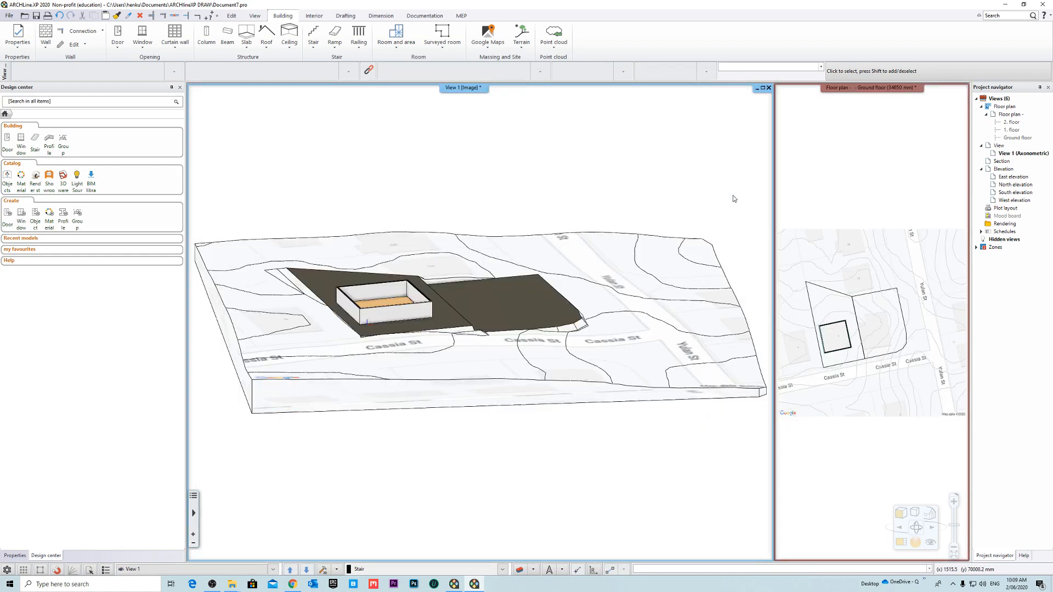
scroll(373, 305, "up", 7)
middle_click_drag(420, 313, 384, 320)
scroll(447, 326, "down", 5)
middle_click_drag(525, 347, 500, 350)
scroll(548, 348, "up", 7)
middle_click_drag(598, 313, 550, 313)
left_click(440, 372)
scroll(417, 372, "down", 2)
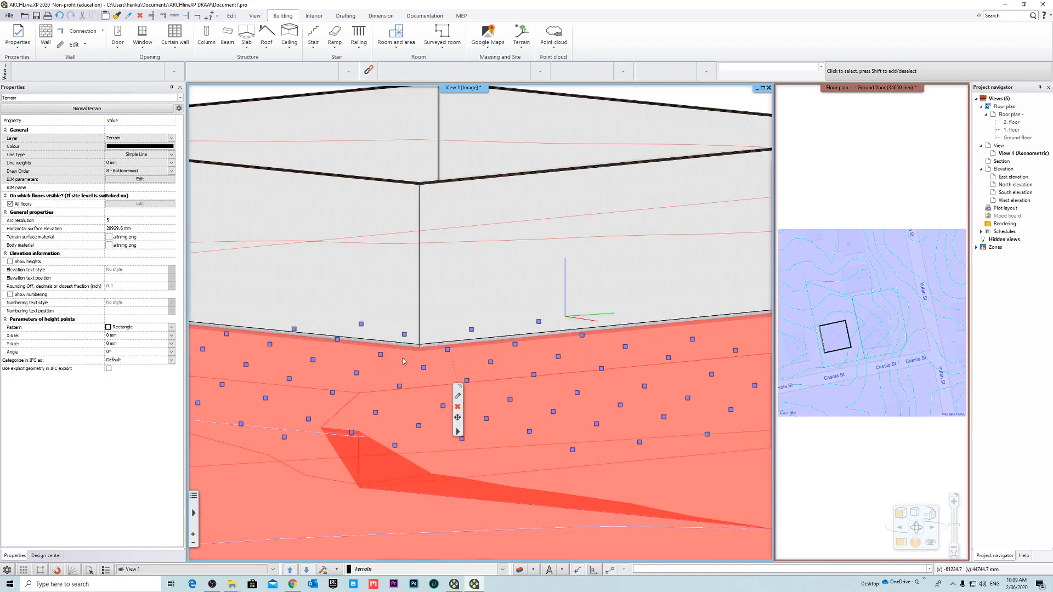
key("Escape")
scroll(395, 354, "down", 1)
- Examine the walled building on its plateau from several angles, including a view of the whole site from above
middle_click_drag(396, 353, 509, 353)
scroll(456, 360, "down", 4)
scroll(508, 353, "down", 3)
middle_click_drag(423, 334, 460, 339)
scroll(408, 290, "up", 3)
mouse_move(402, 314)
middle_mouse_down()
mouse_move(417, 315)
mouse_move(406, 330)
middle_mouse_up()
scroll(416, 315, "down", 4)
scroll(526, 325, "down", 4)
middle_click_drag(540, 327, 574, 388)
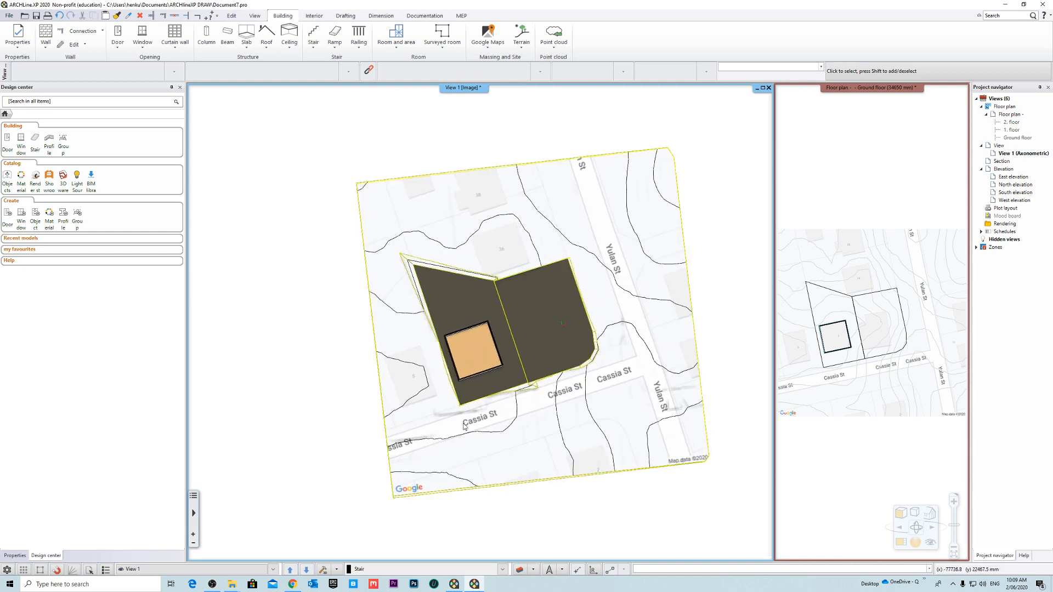
- Swap the views again so that the ground floor plan with the whole site map fills the main window
left_click(884, 155)
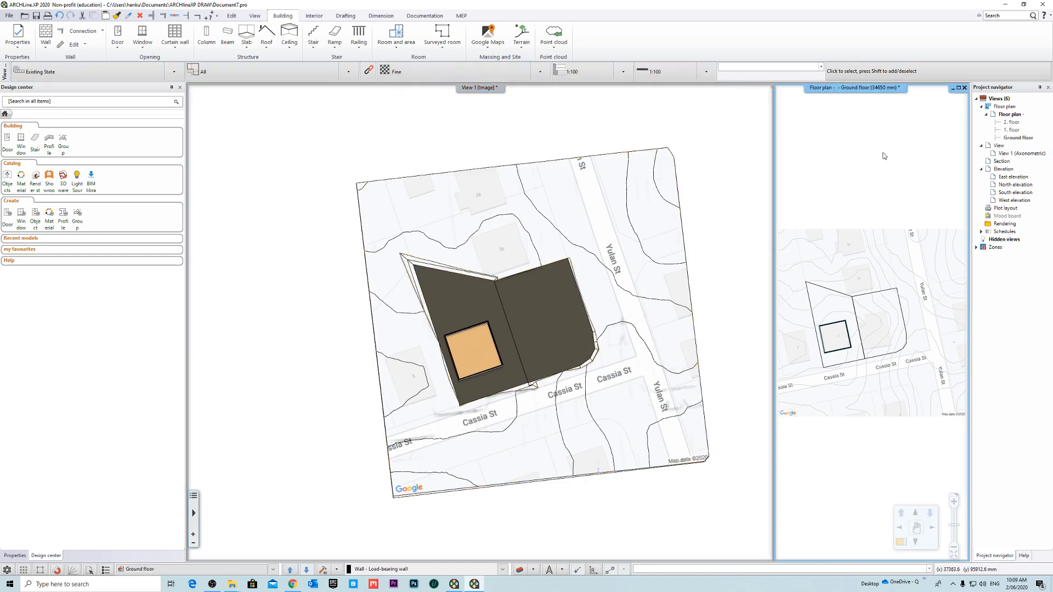
right_click(842, 91)
left_click(874, 97)
scroll(573, 307, "down", 3)
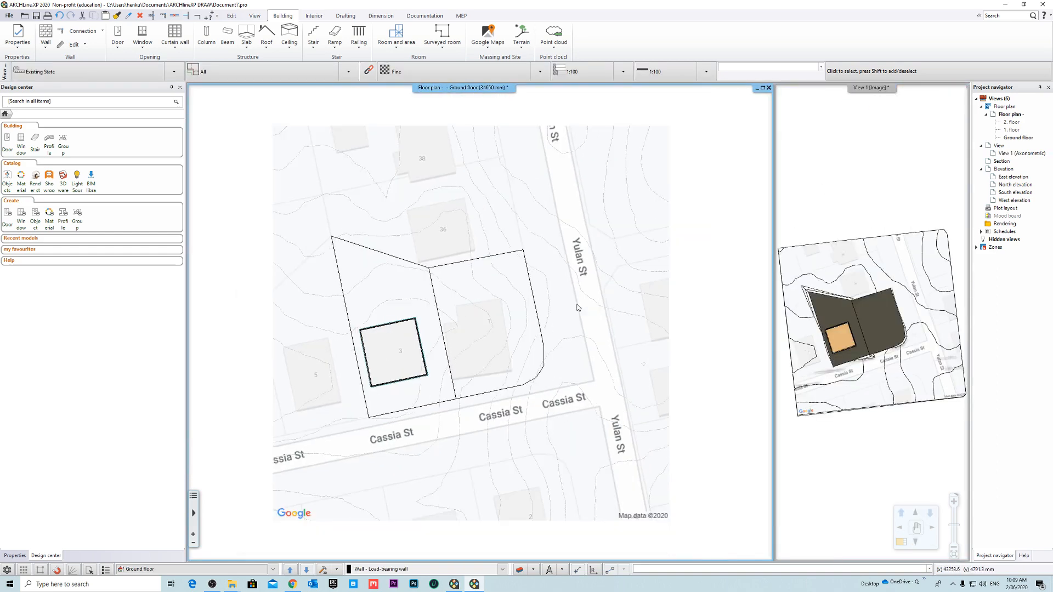
middle_click_drag(598, 352, 577, 347)
scroll(558, 333, "up", 3)
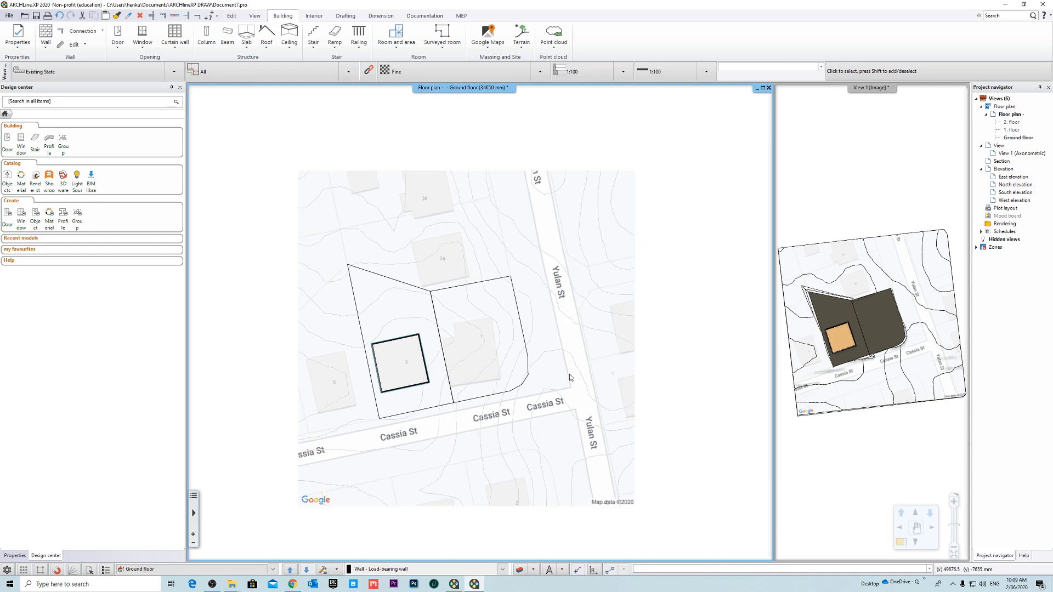
- Start adding a road to the terrain, beginning its path on Cassia St at the map edge near lot 5
left_click(522, 44)
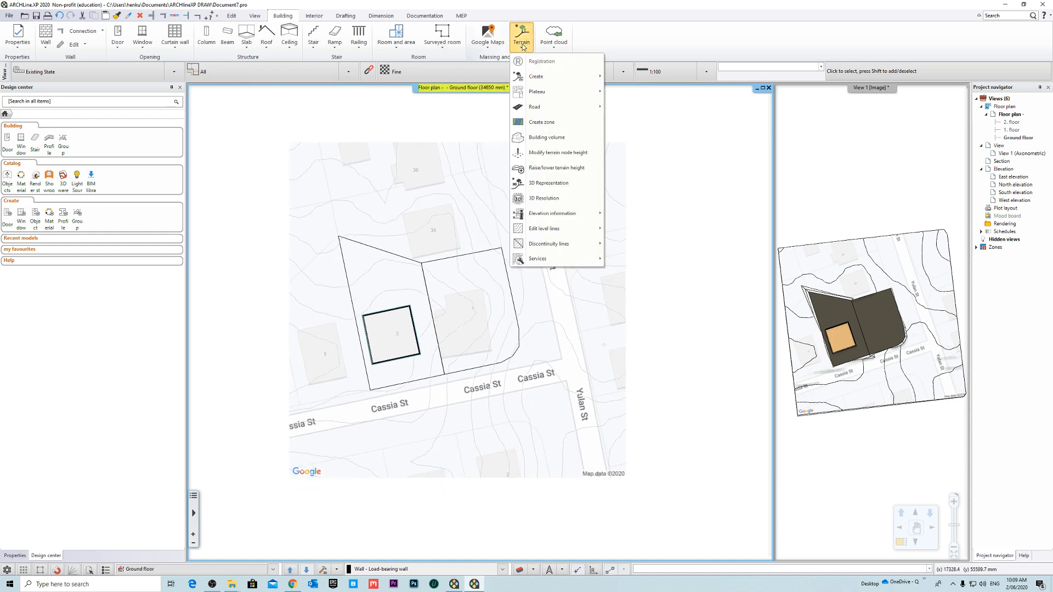
mouse_move(562, 111)
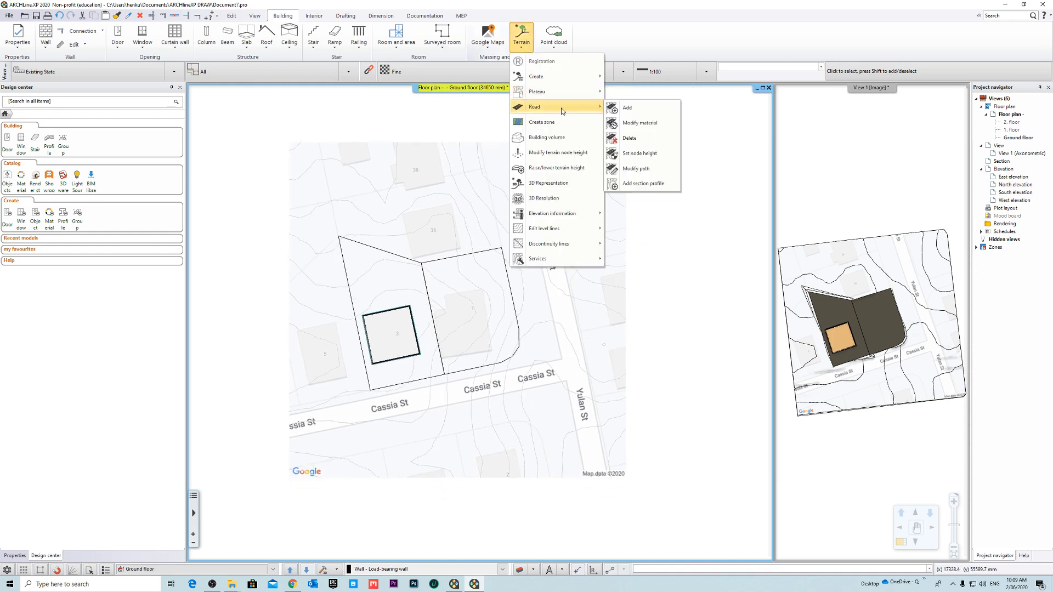
left_click(652, 108)
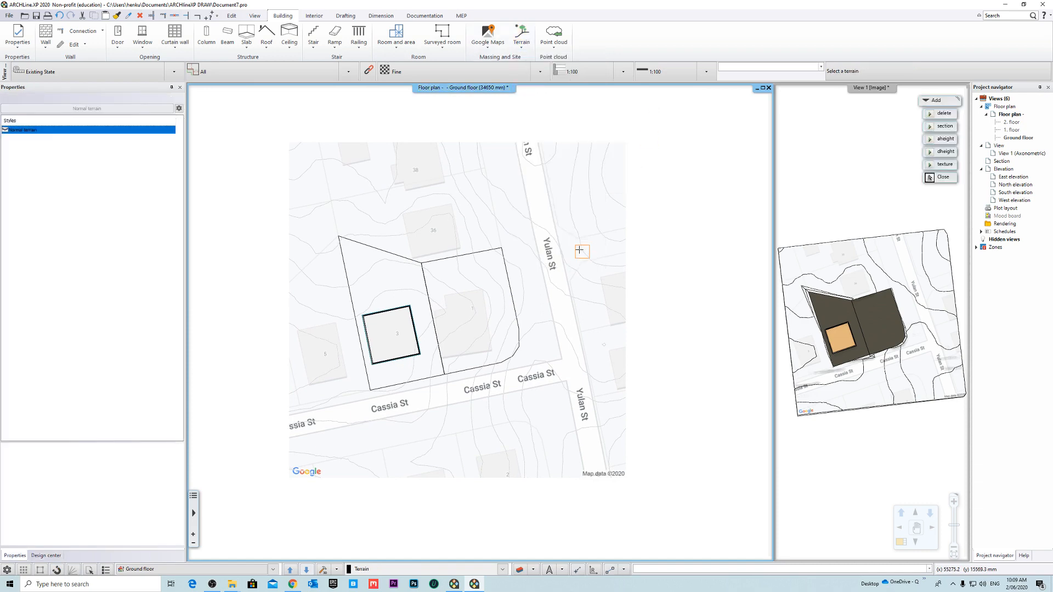
scroll(444, 386, "up", 5)
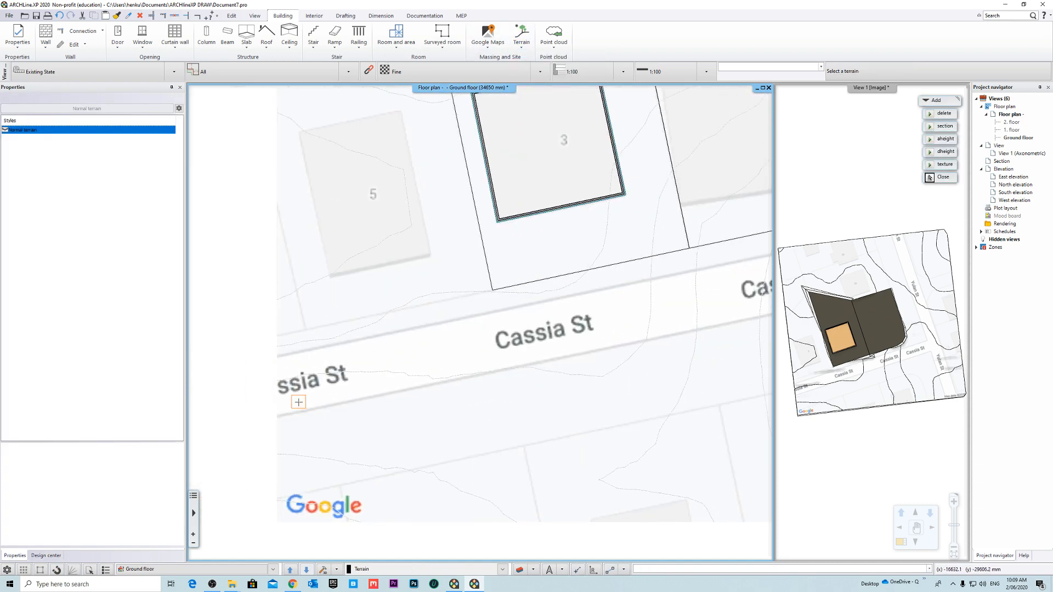
left_click(275, 387)
left_click(277, 380)
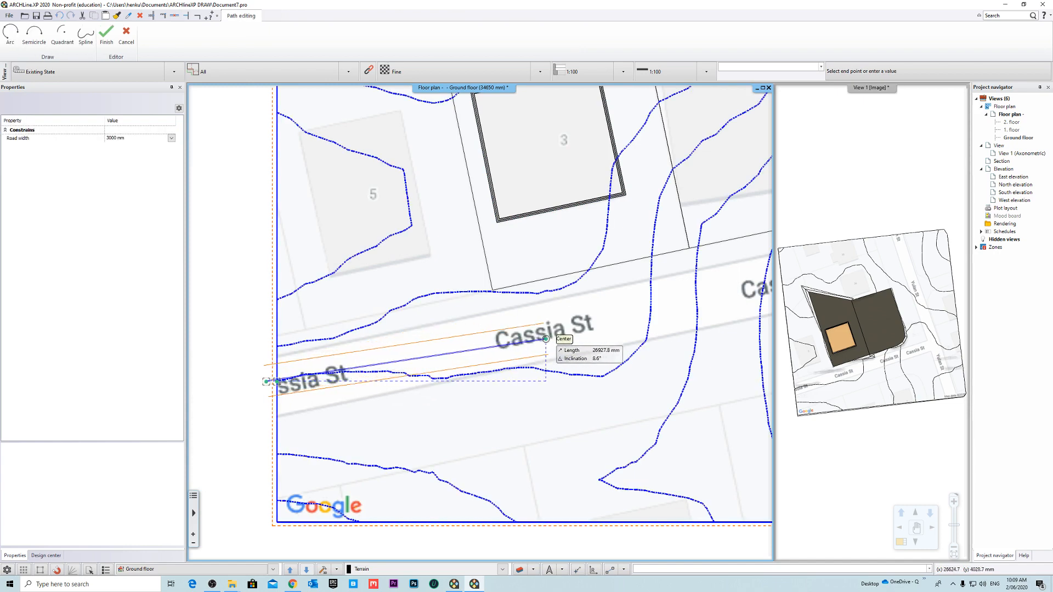
- Run the 3000 mm wide road path about 72 m along Cassia St to the Yulan St junction and finish it
middle_click_drag(654, 310, 380, 381)
scroll(470, 366, "down", 3)
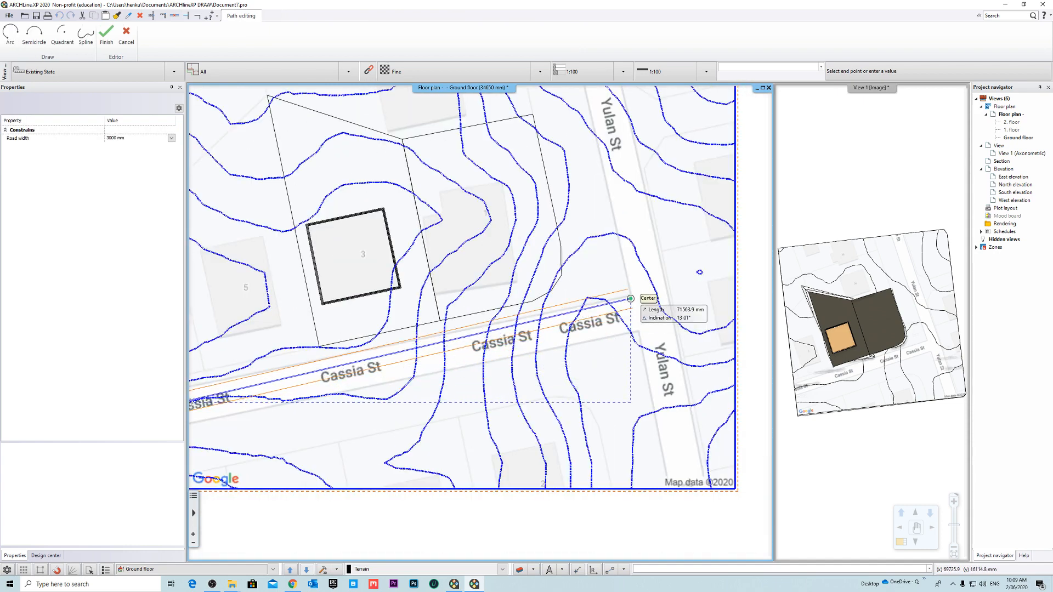
scroll(615, 305, "up", 5)
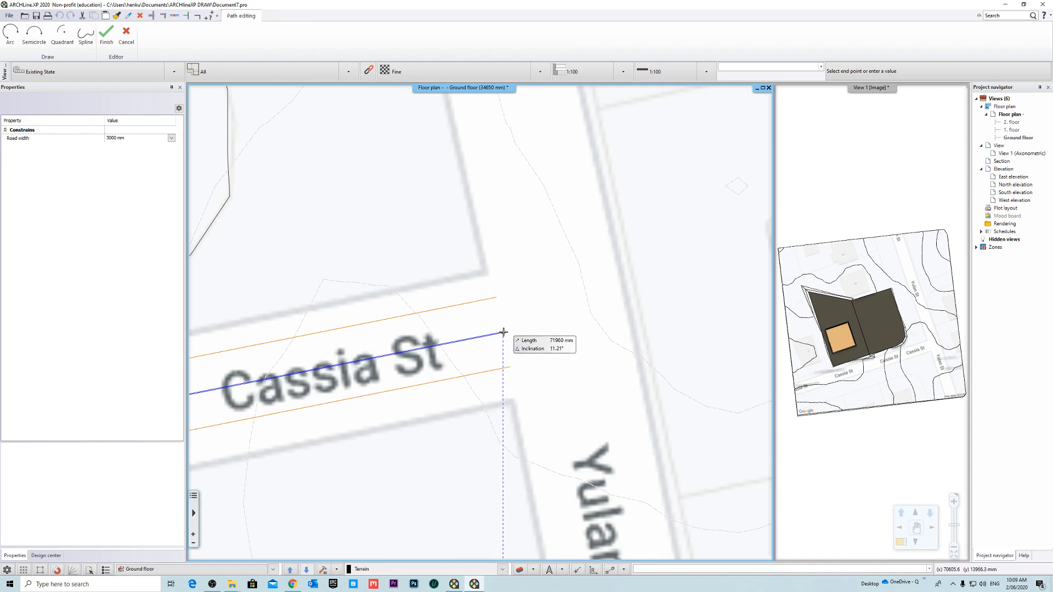
left_click(504, 332)
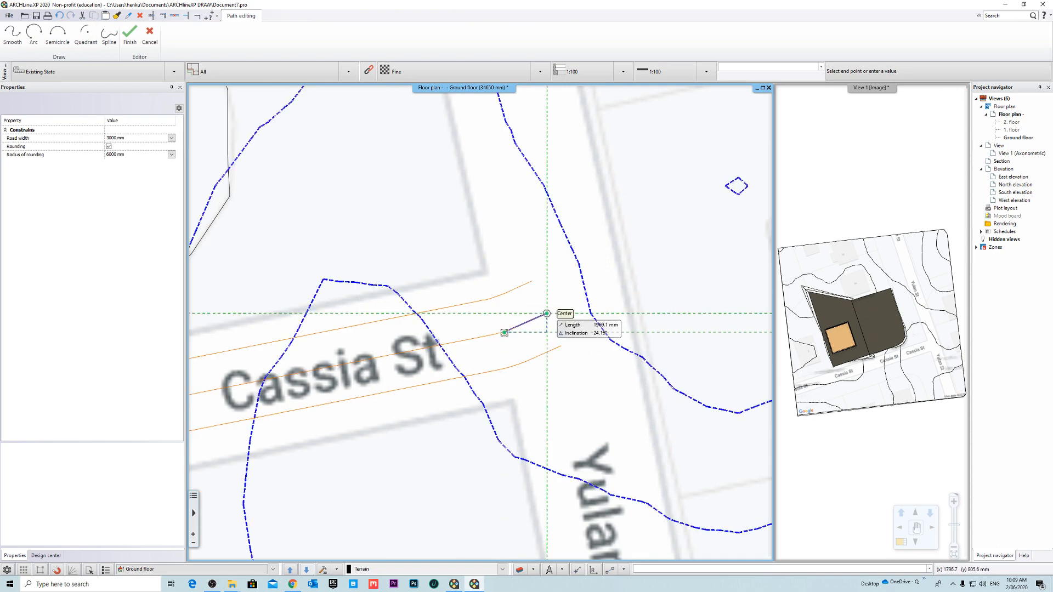
scroll(546, 313, "down", 2)
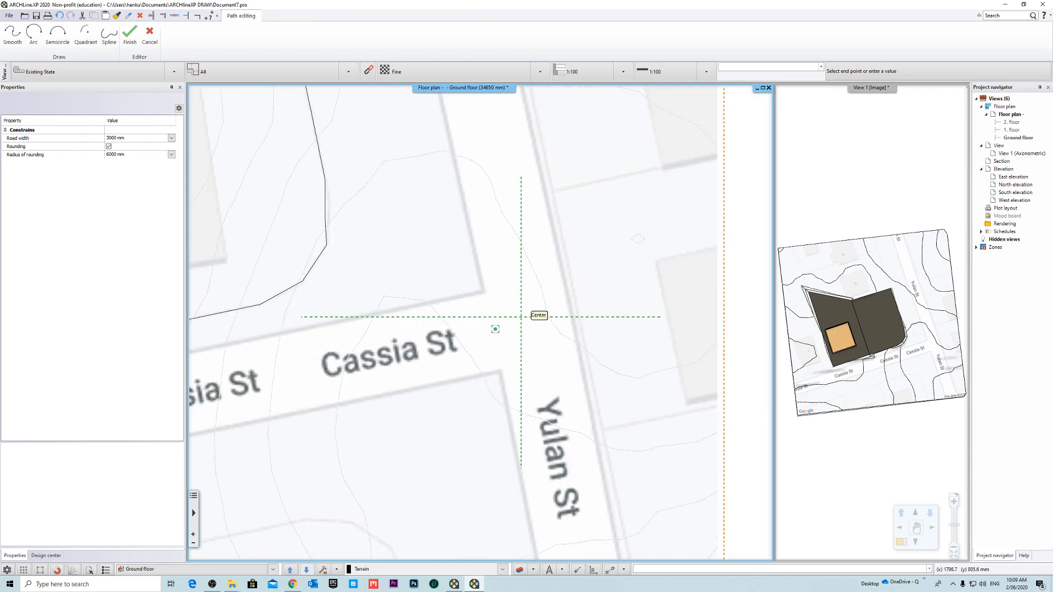
left_click(130, 39)
scroll(524, 350, "down", 1)
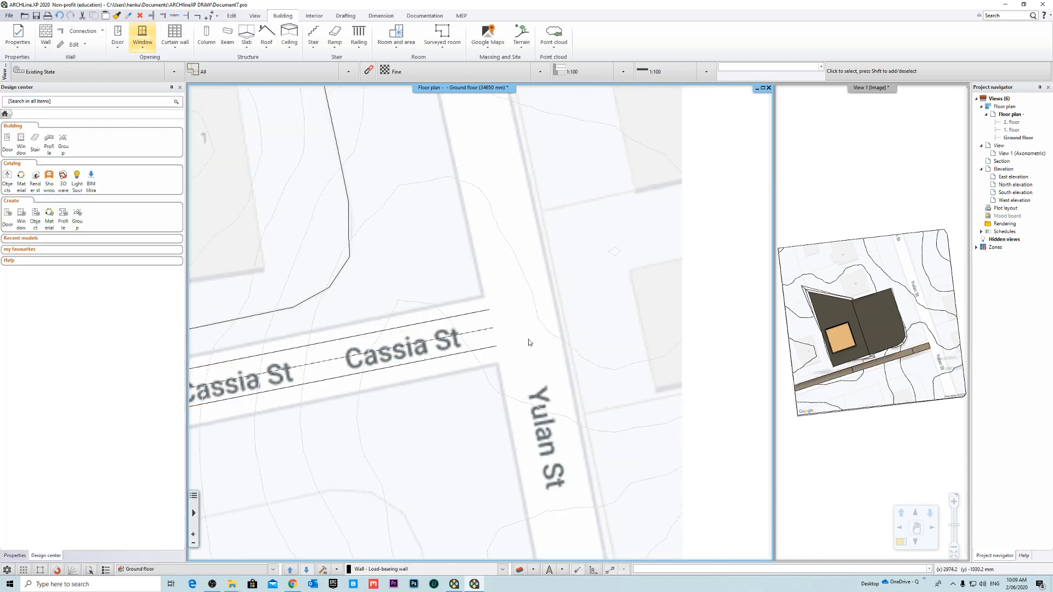
- Open the contour of the Cassia St road for editing and offset its centre line towards the middle of the street
scroll(528, 341, "down", 5)
middle_click_drag(378, 352, 455, 335)
scroll(441, 342, "up", 3)
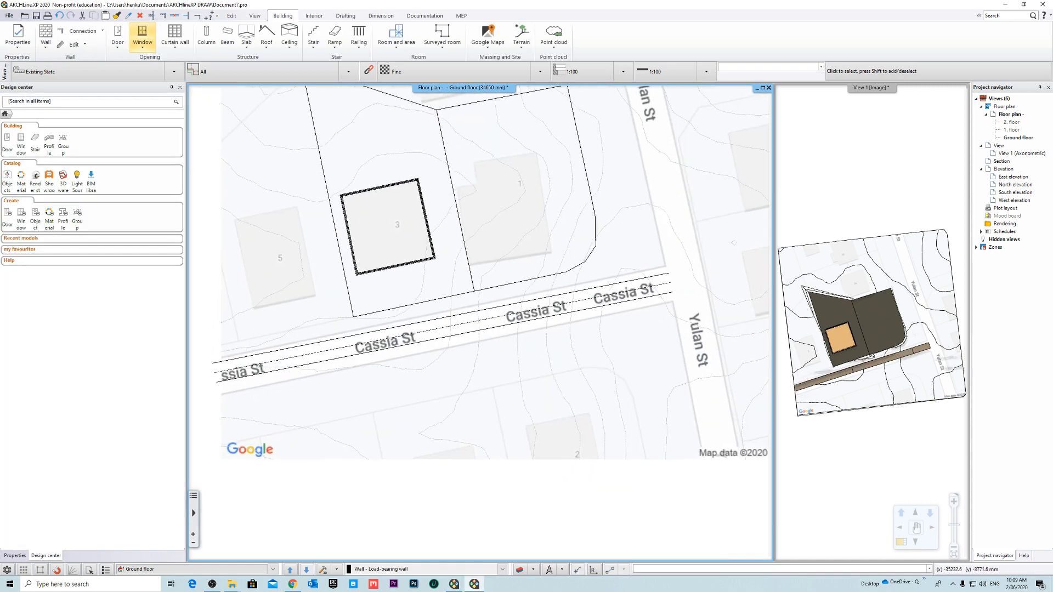
left_click(256, 366)
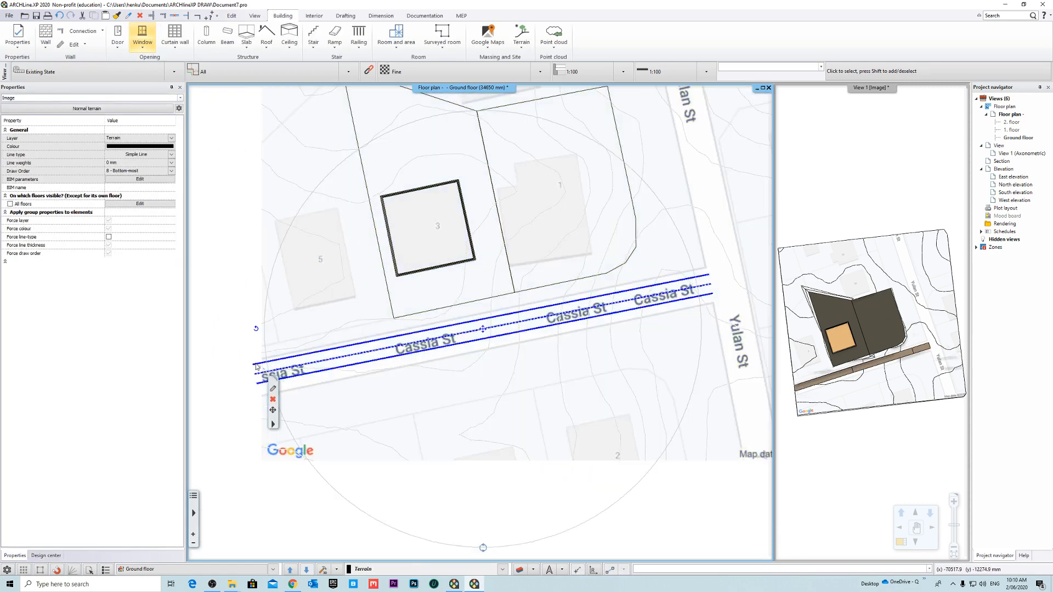
right_click(256, 365)
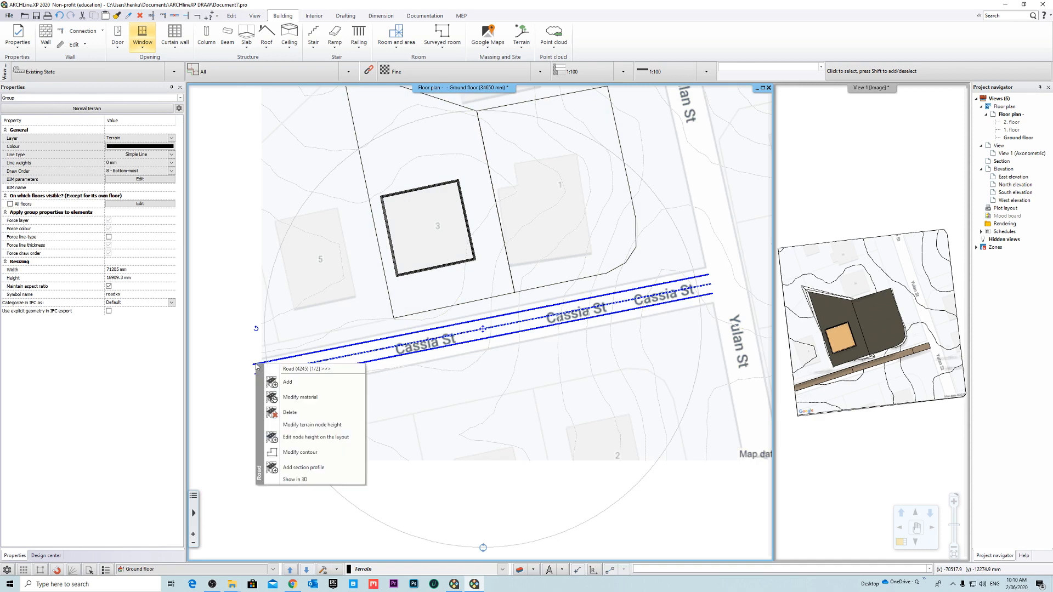
left_click(312, 452)
scroll(393, 346, "up", 5)
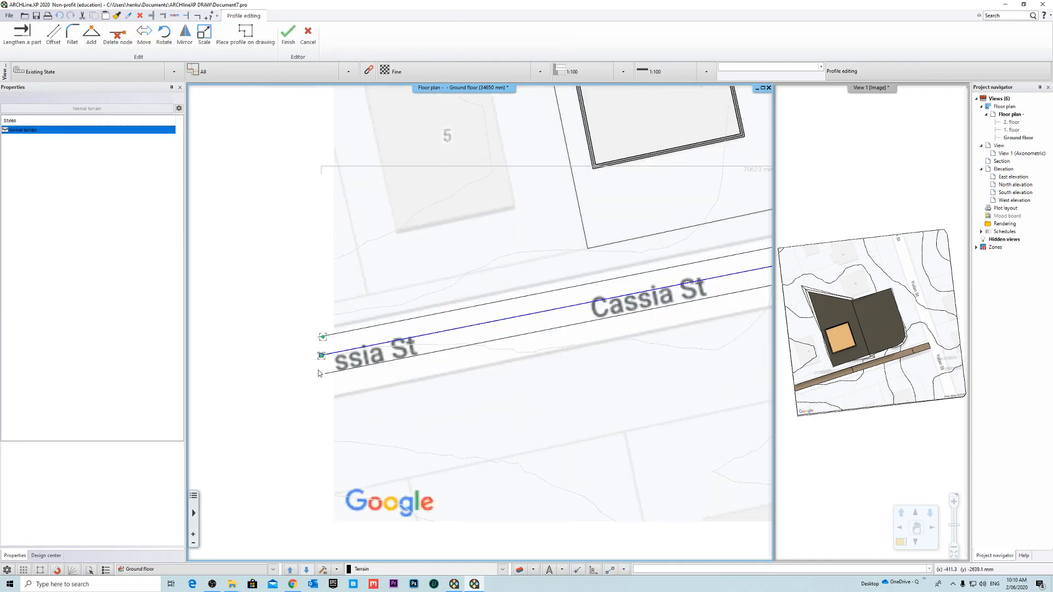
right_click(442, 324)
left_click(466, 331)
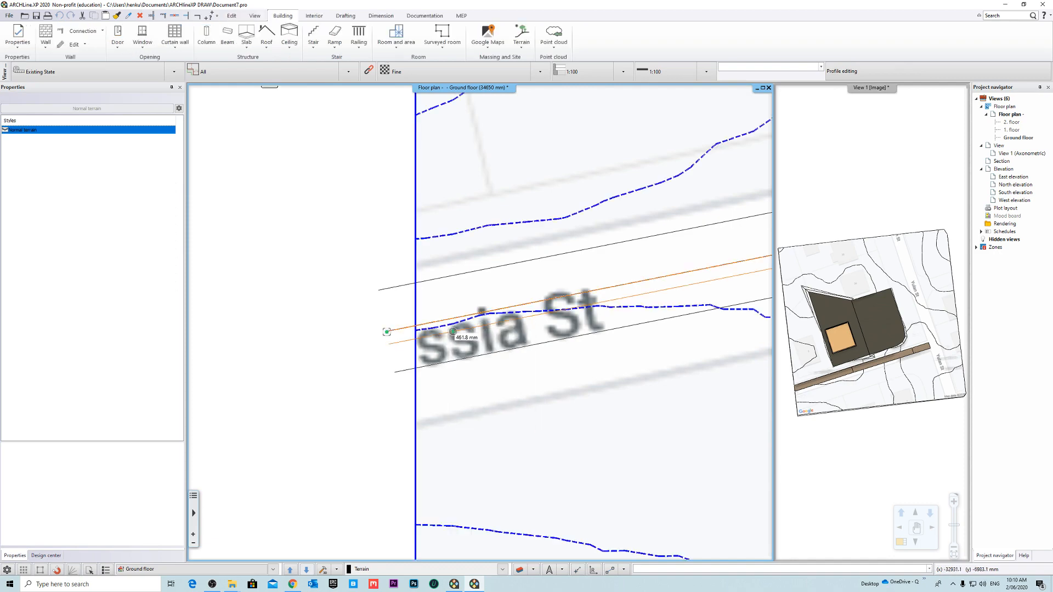
left_click(445, 347)
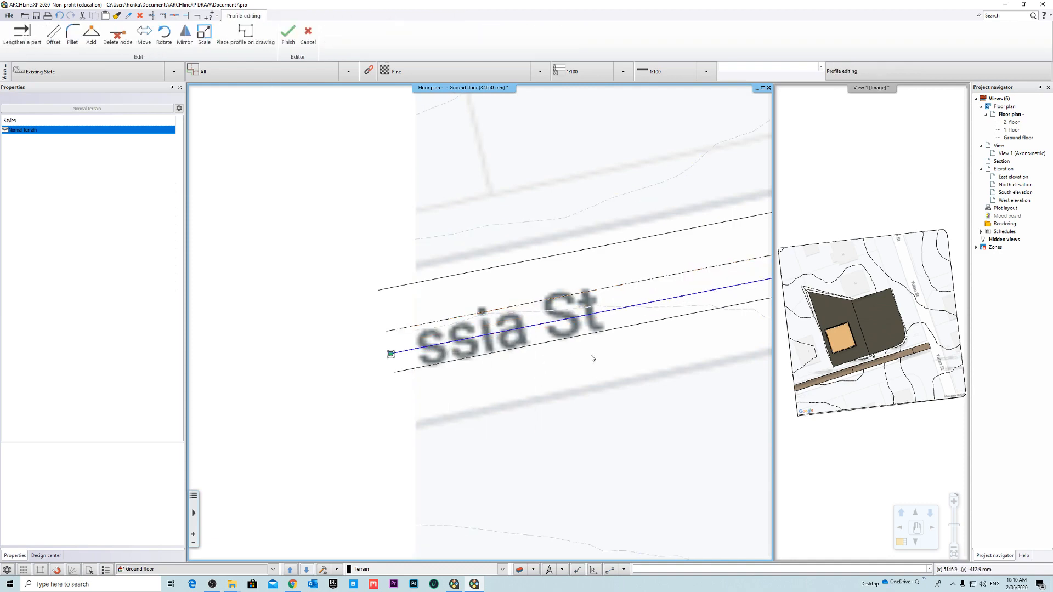
- Move the path's end node at Yulan St to the endpoint of the original centre line and finish the contour edit
scroll(591, 359, "down", 5)
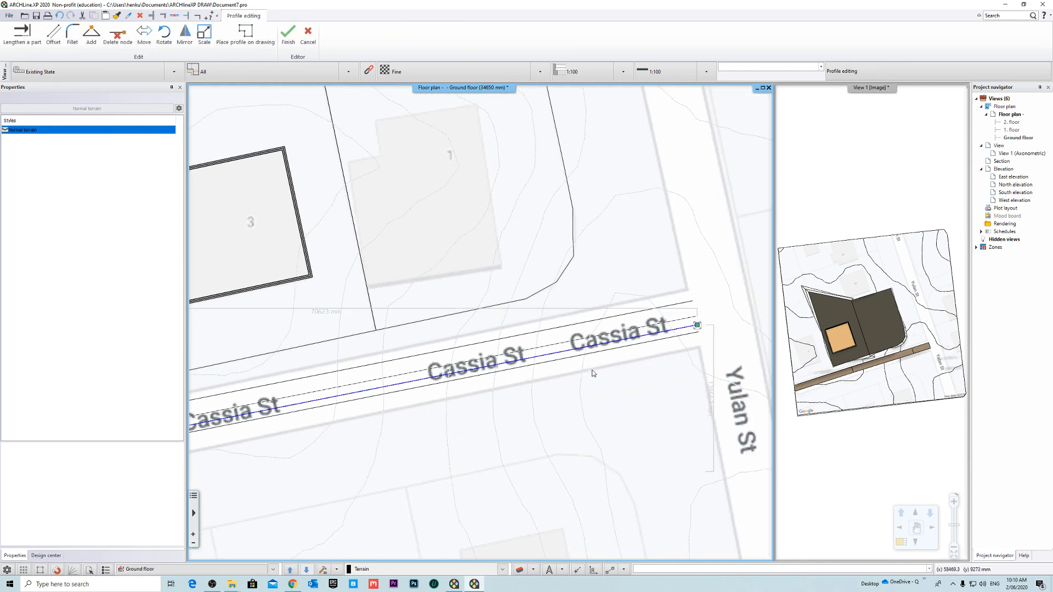
scroll(671, 319, "up", 5)
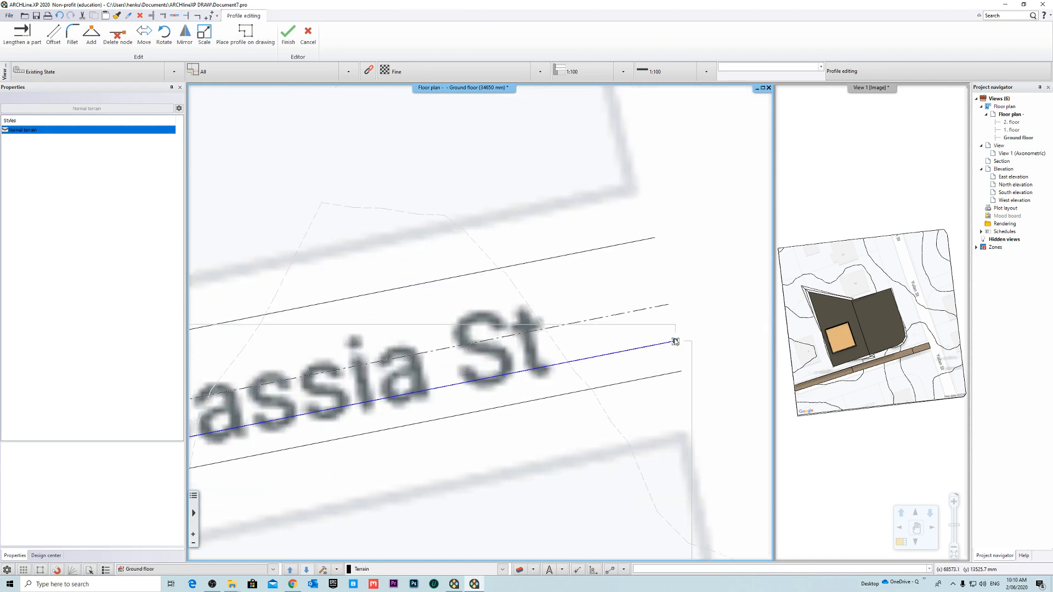
right_click(674, 341)
left_click(713, 350)
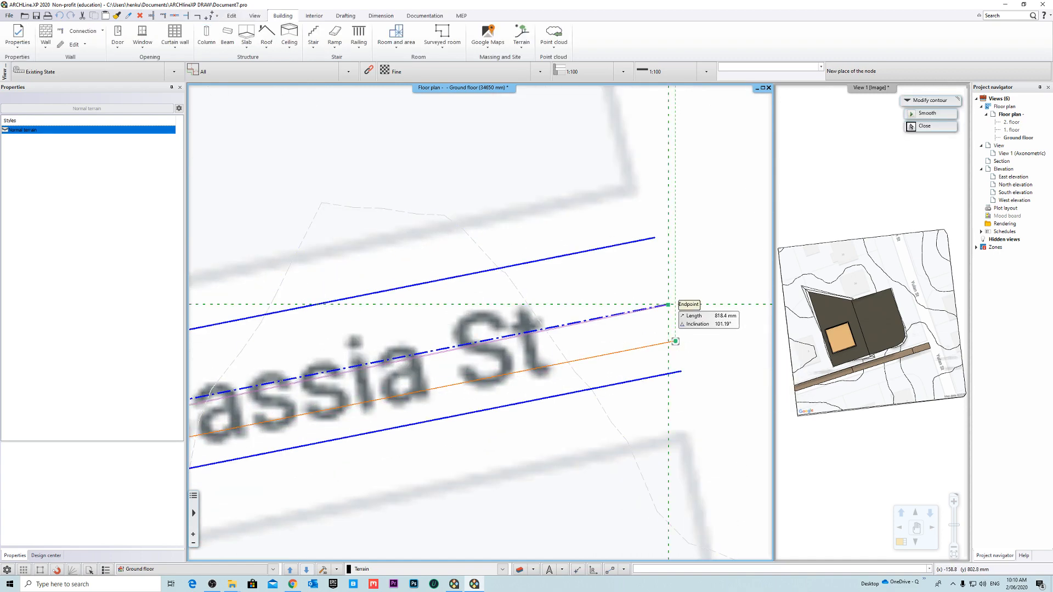
left_click(668, 305)
scroll(666, 337, "down", 5)
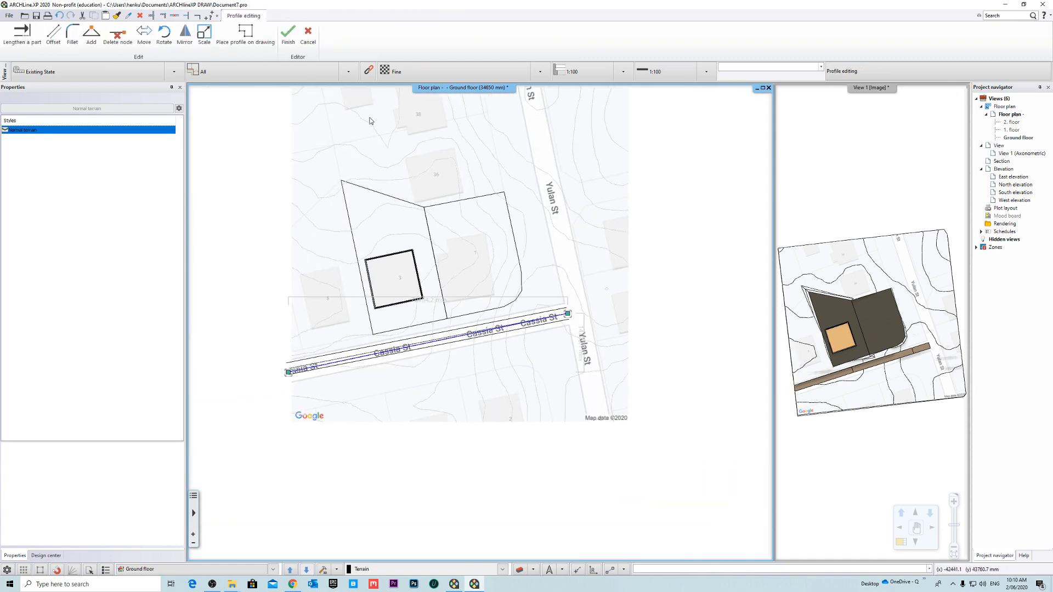
left_click(286, 37)
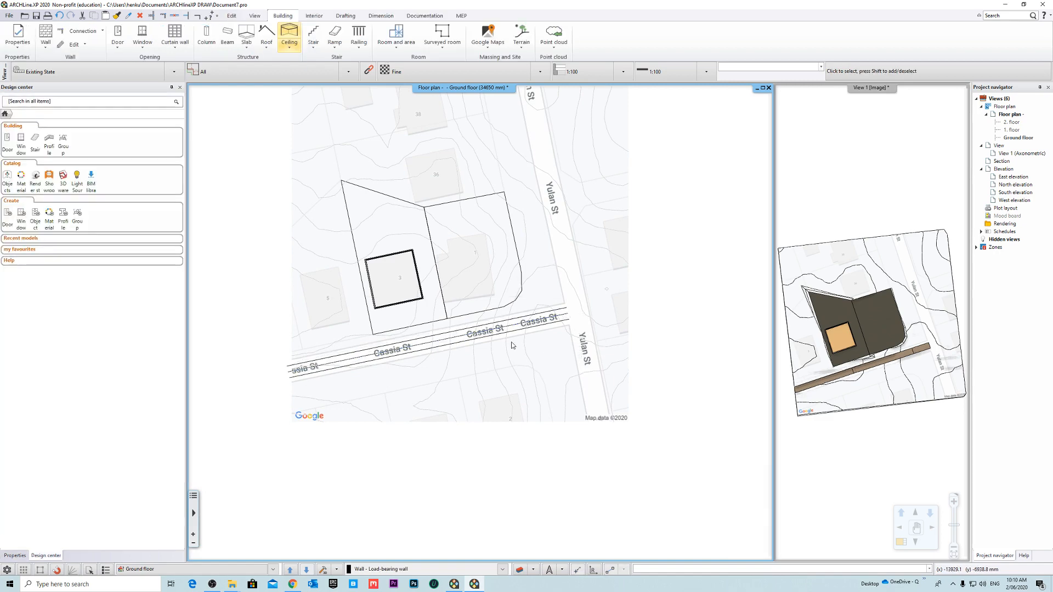
scroll(437, 339, "up", 4)
left_click(440, 335)
scroll(440, 334, "down", 1)
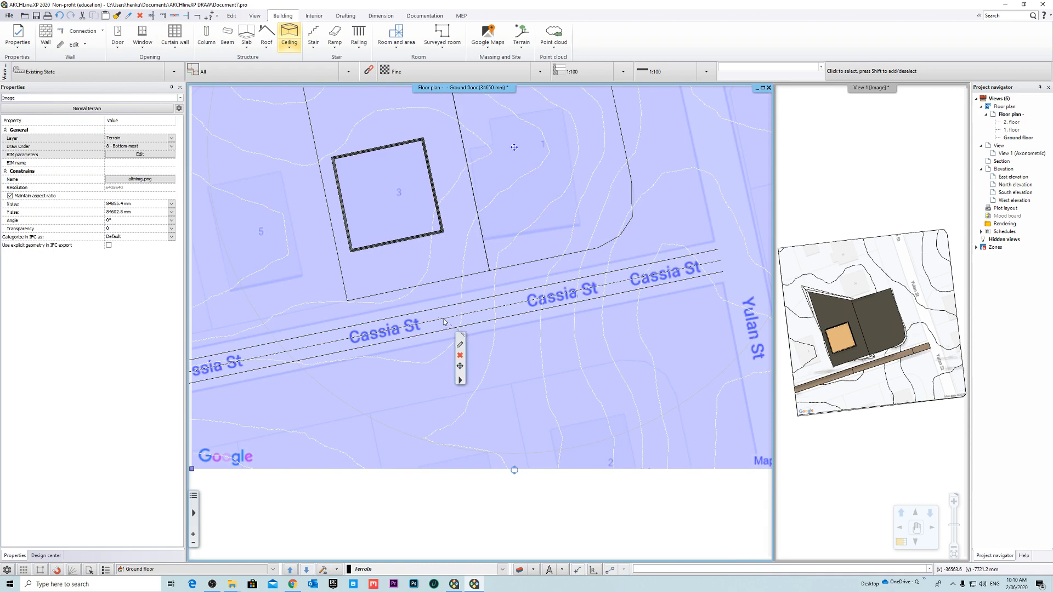
left_click(443, 318)
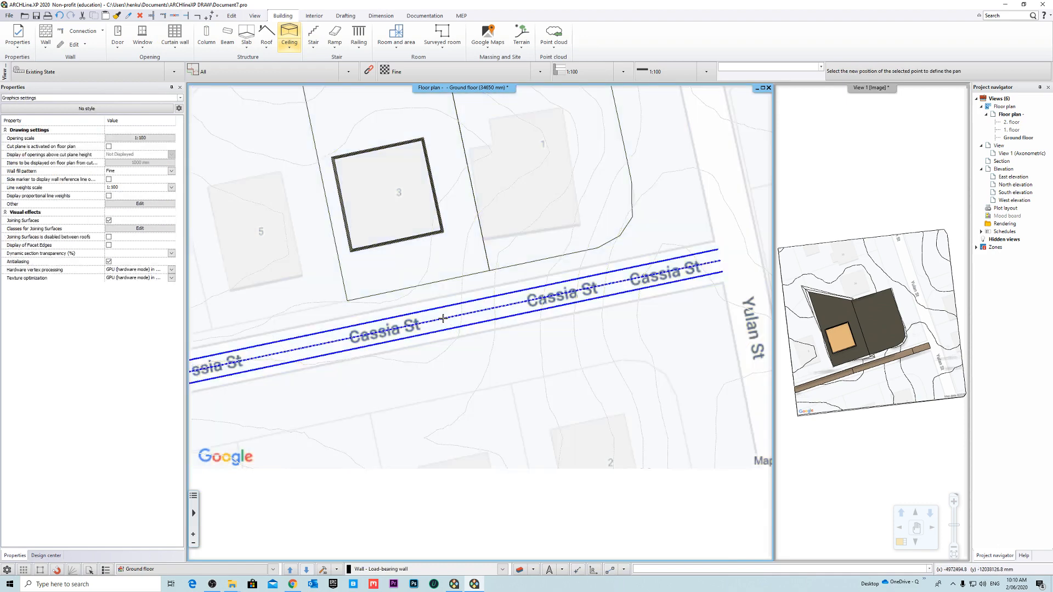
- Measure the width of Cassia St between its two kerb corners at the Yulan St junction
left_click(383, 19)
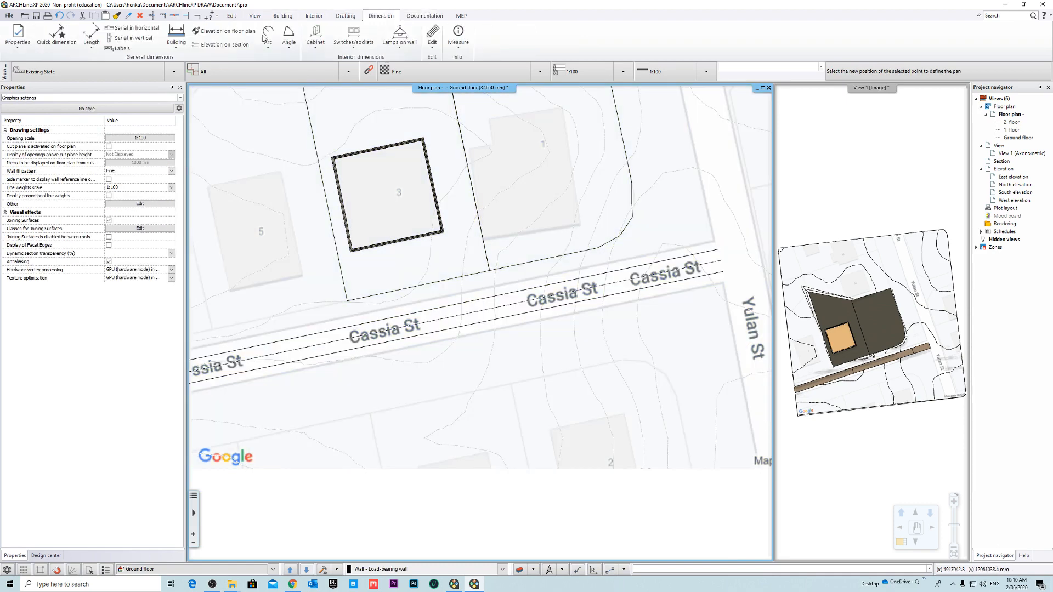
left_click(433, 20)
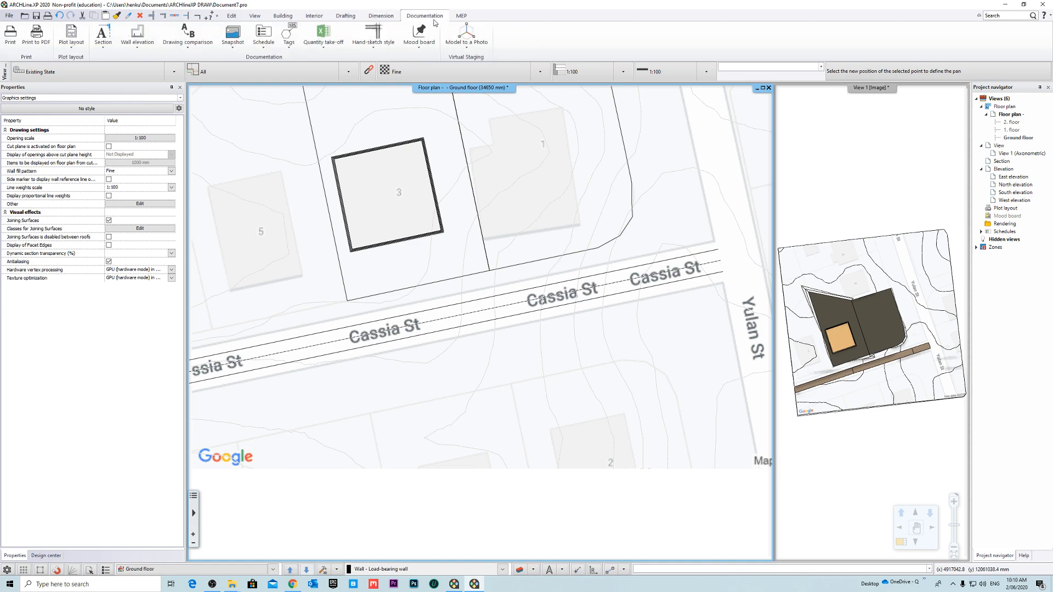
left_click(382, 19)
left_click(458, 38)
left_click(472, 95)
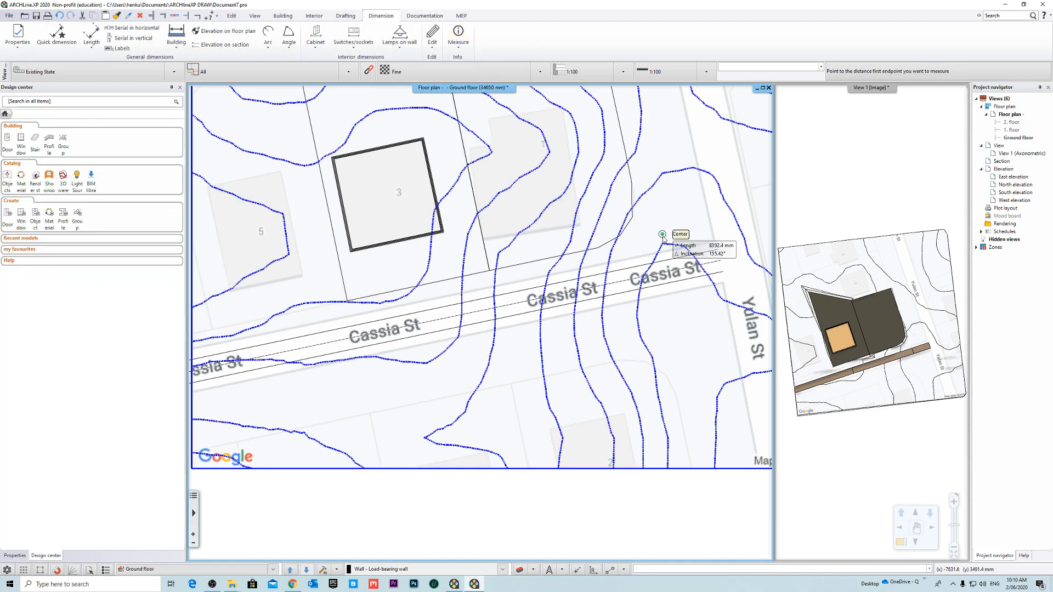
scroll(664, 240, "up", 3)
scroll(558, 161, "up", 3)
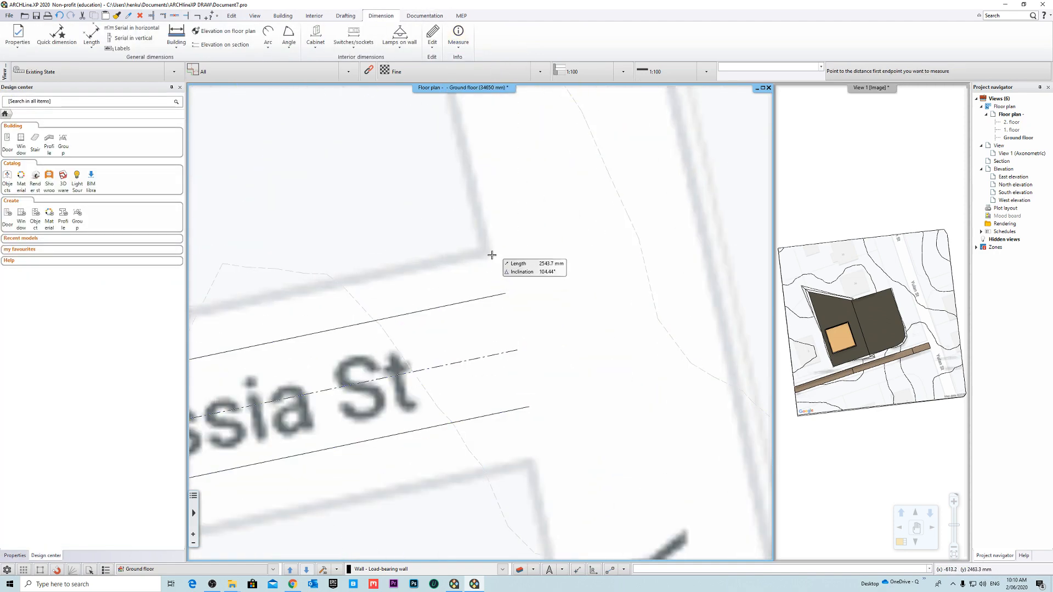
left_click(485, 254)
middle_click_drag(560, 454, 554, 388)
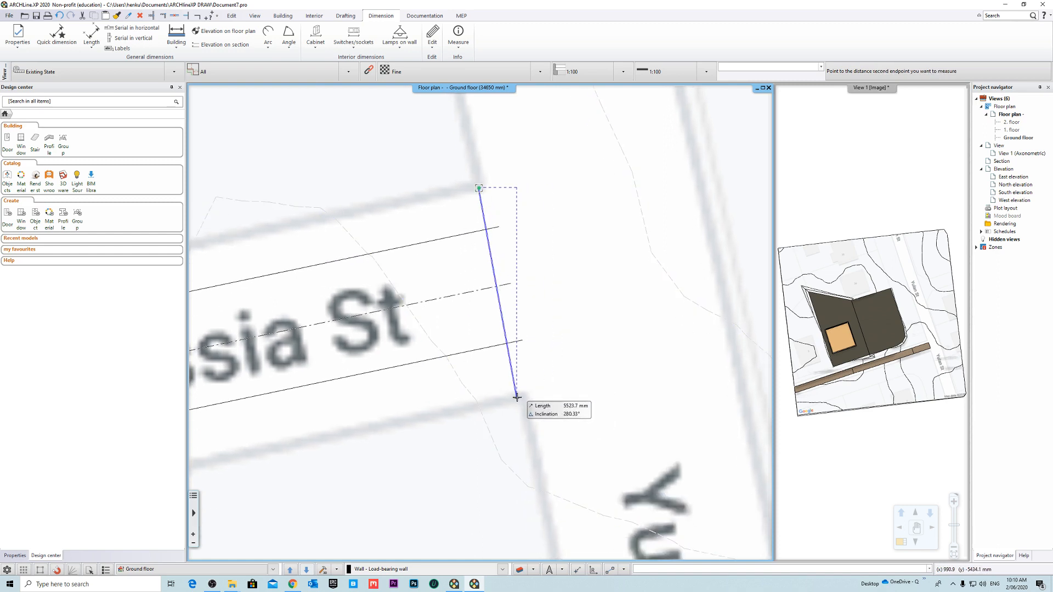
key("Escape")
scroll(560, 345, "down", 3)
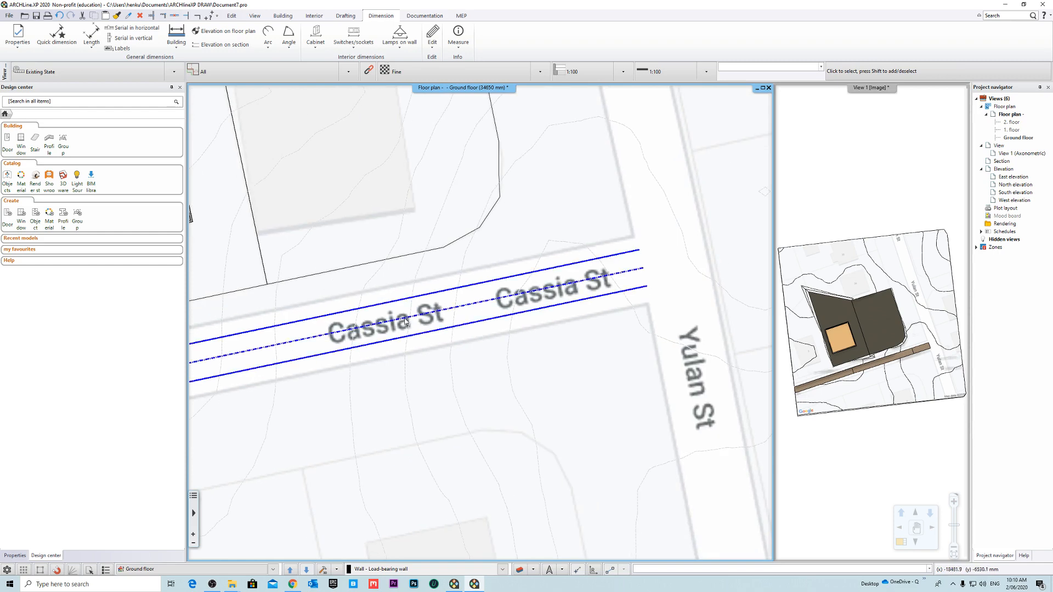
- Reopen the Cassia St road's contour for editing and copy the normal terrain style as "5500mm Road"
left_click(407, 320)
left_click(408, 320)
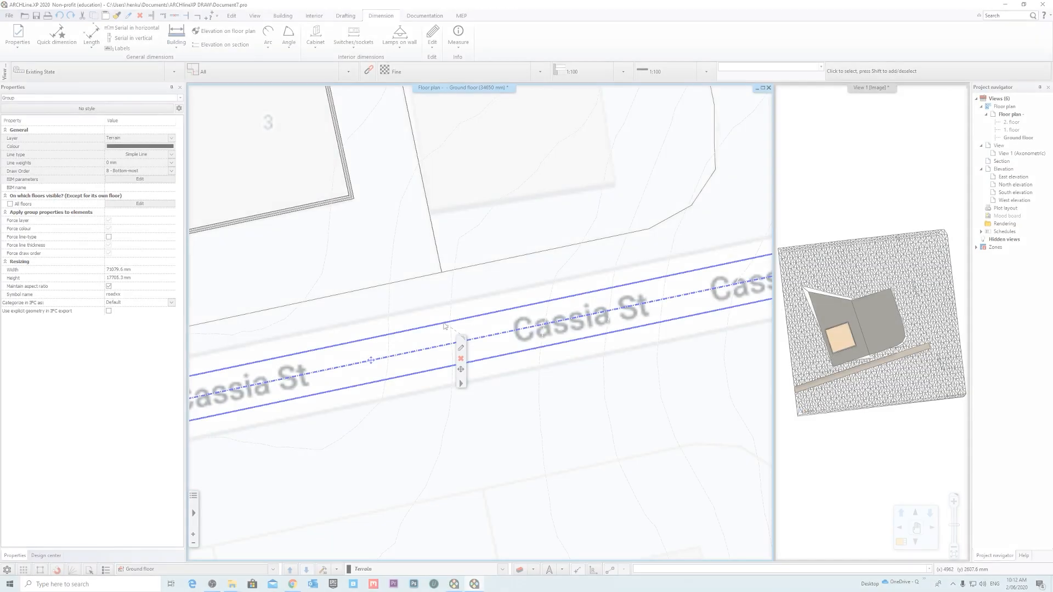
right_click(444, 325)
left_click(503, 396)
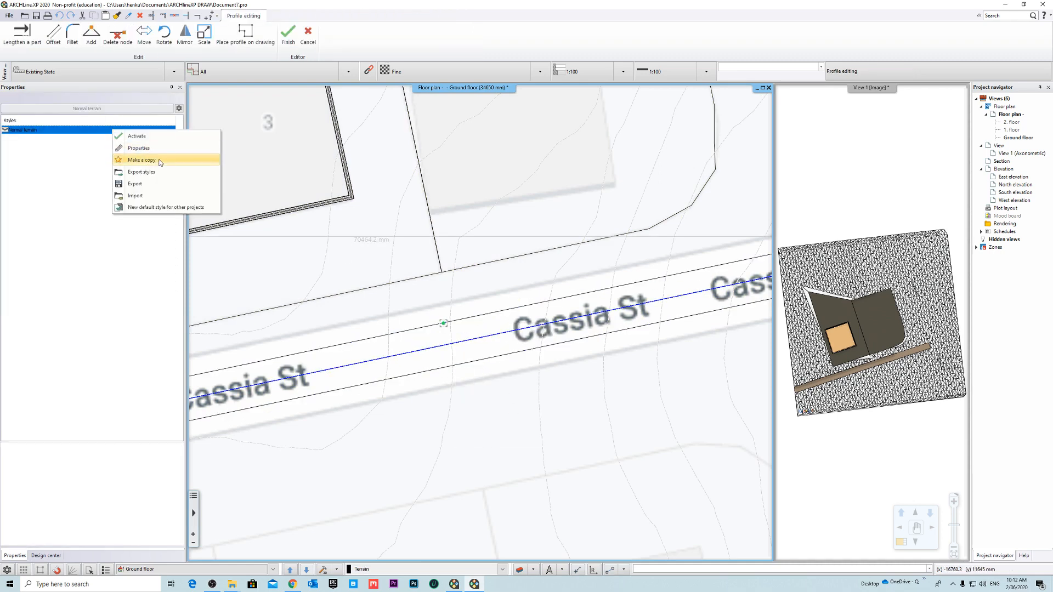
left_click(142, 160)
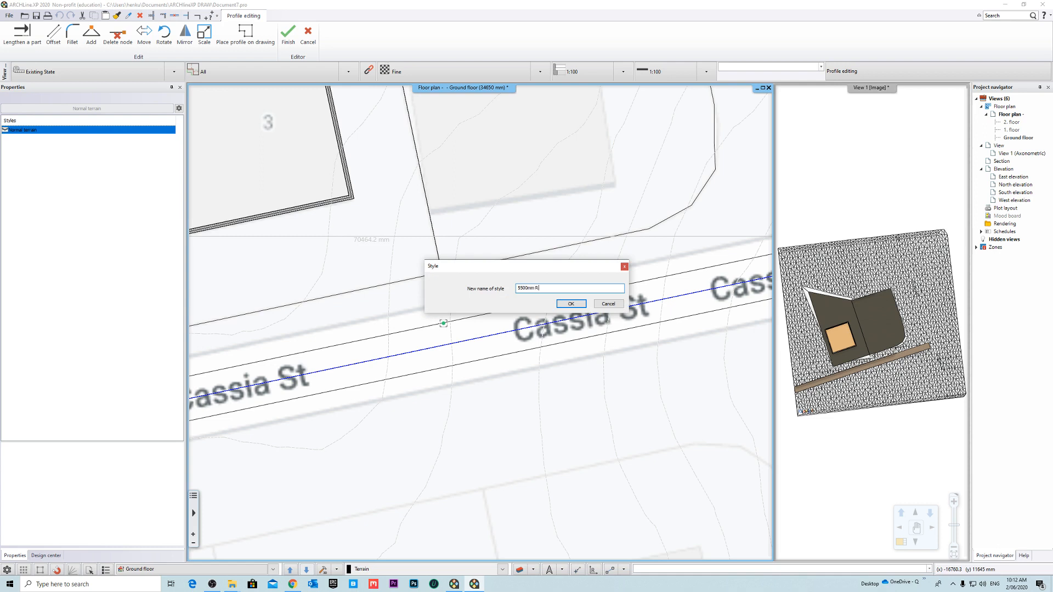
left_click(571, 304)
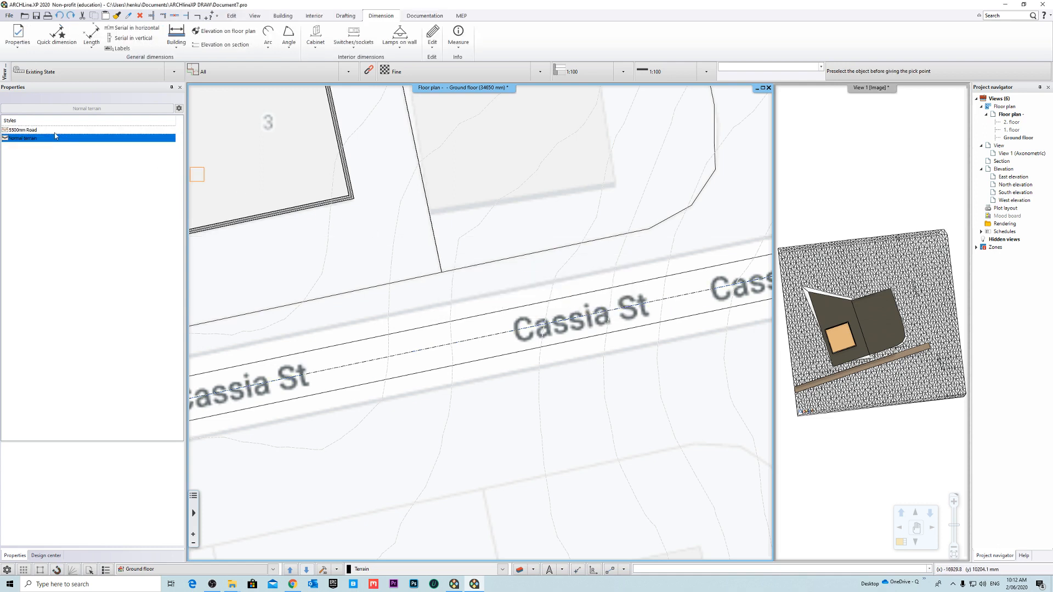
- Activate the 5500mm Road style, open its properties and set the road width to 5500 mm
left_click(47, 130)
right_click(47, 130)
left_click(82, 149)
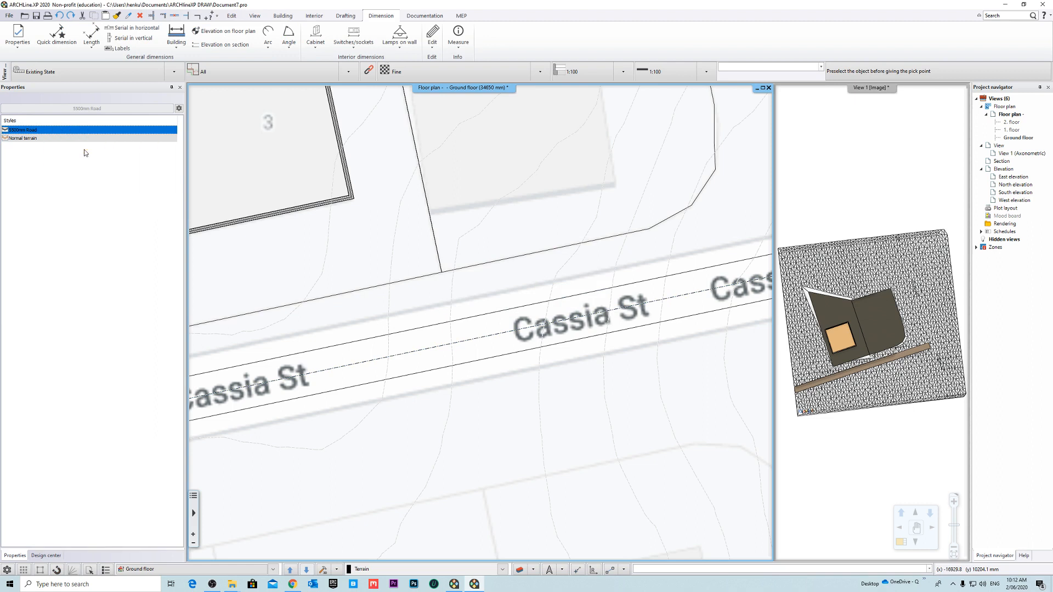
left_click(555, 308)
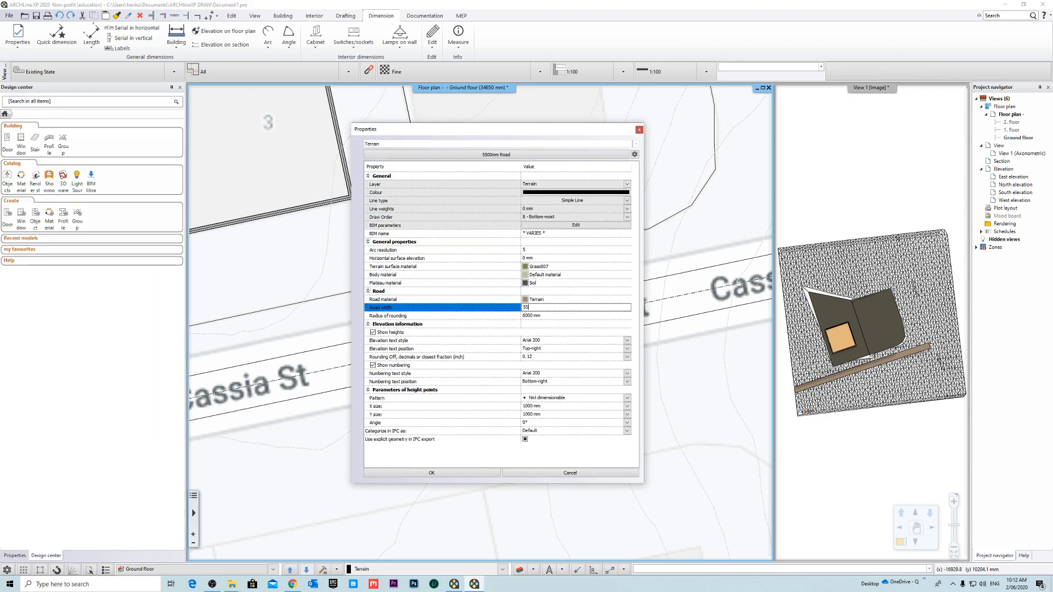
- Search the whole material library for "aspha" and assign Asphalt_ as the style's road material
left_click(540, 299)
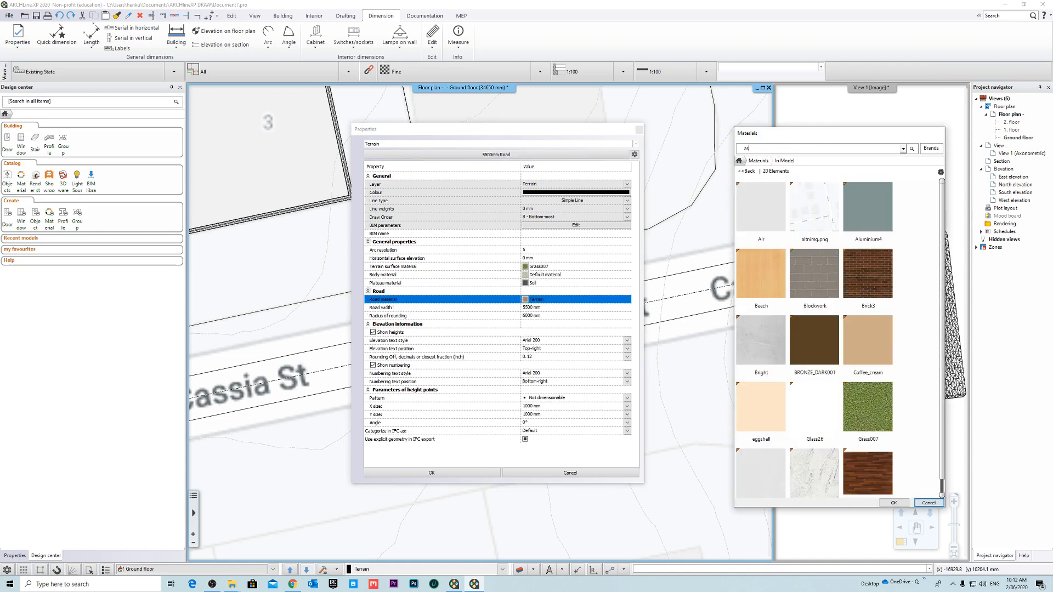
key("Return")
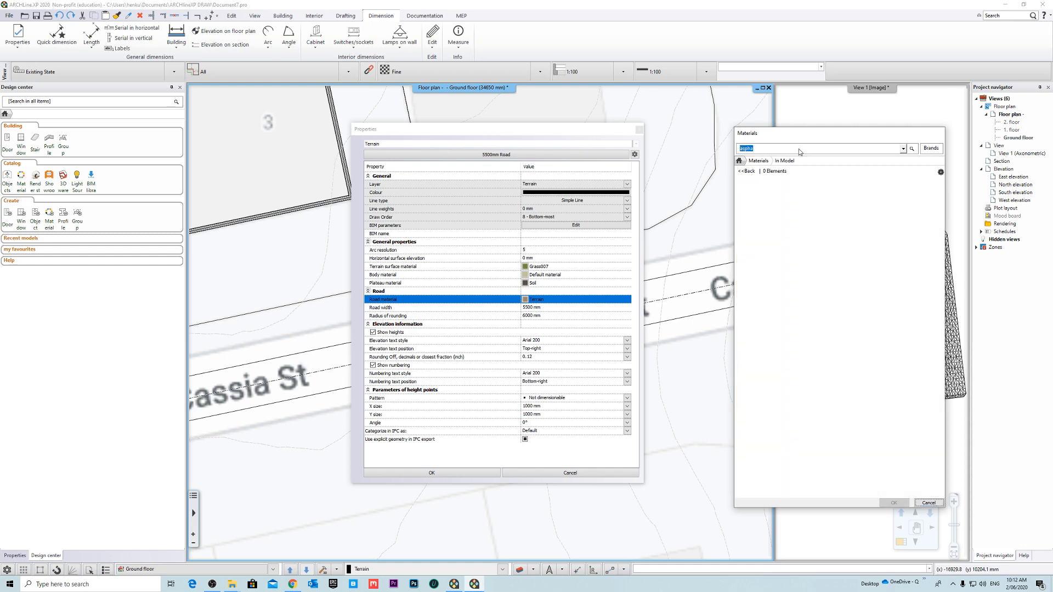
left_click(747, 171)
left_click(747, 171)
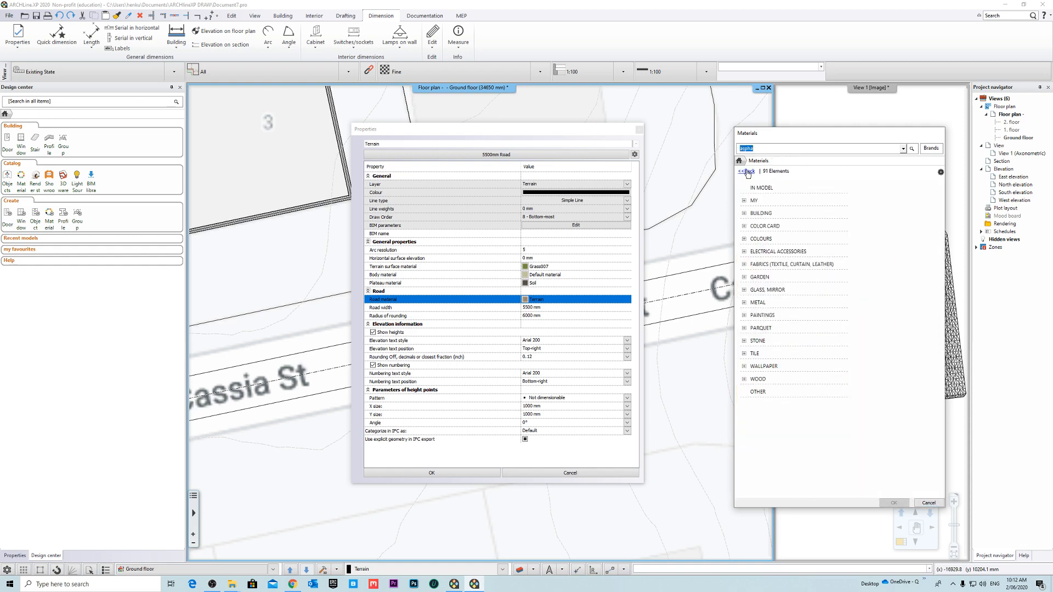
key("Return")
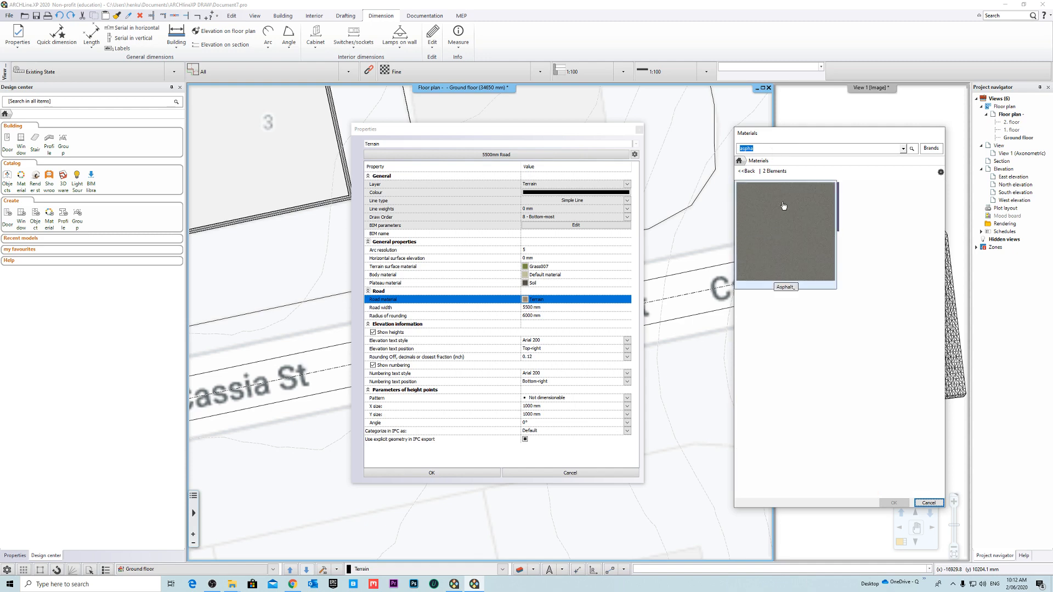
left_click(760, 207)
left_click(894, 502)
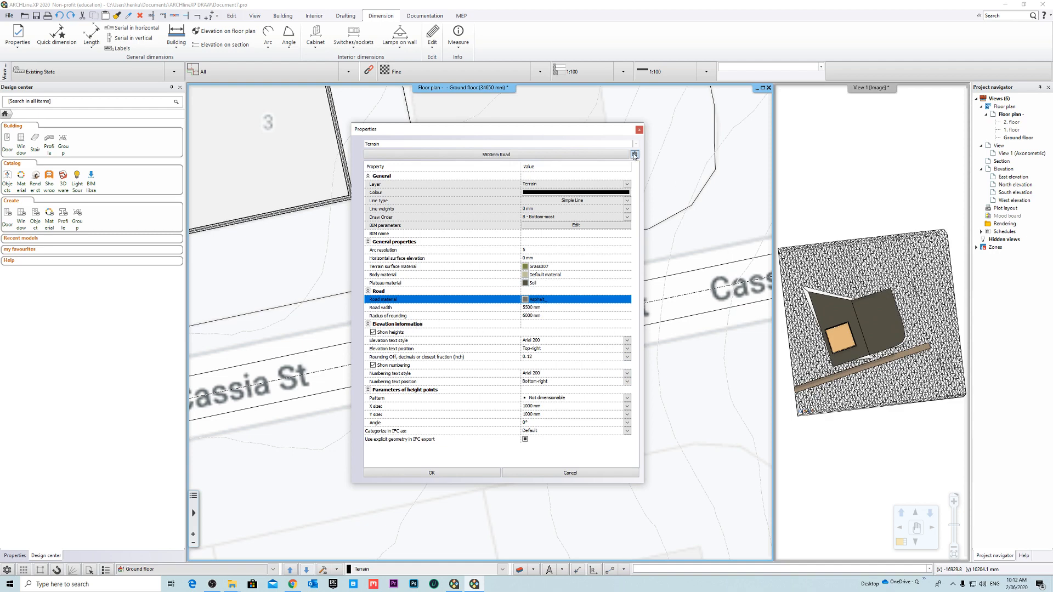
- Overwrite the 5500mm Road style with the new properties and finish editing the road's contour
left_click(669, 164)
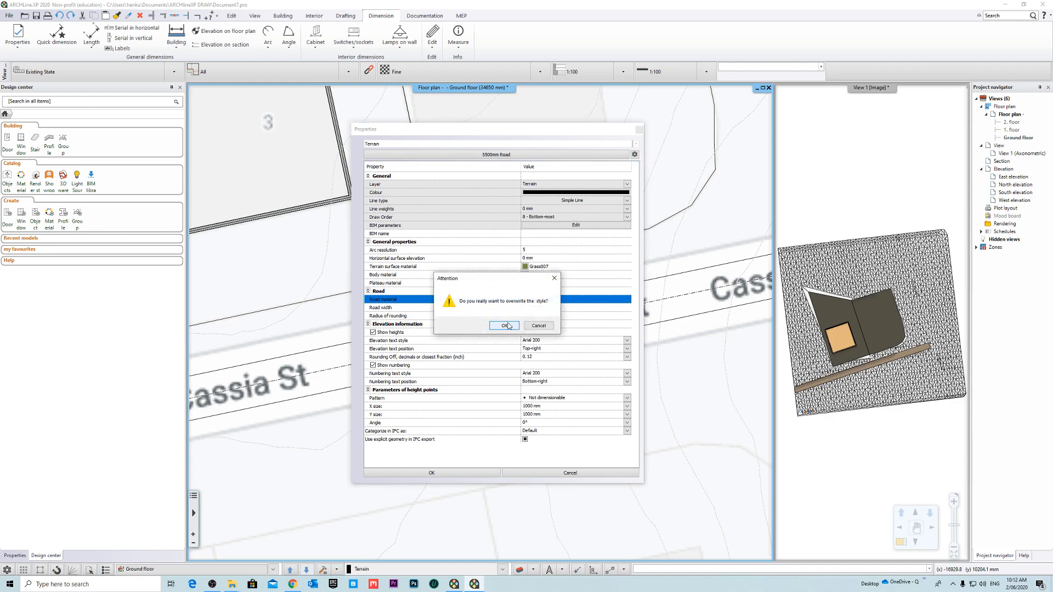
left_click(505, 325)
left_click(455, 474)
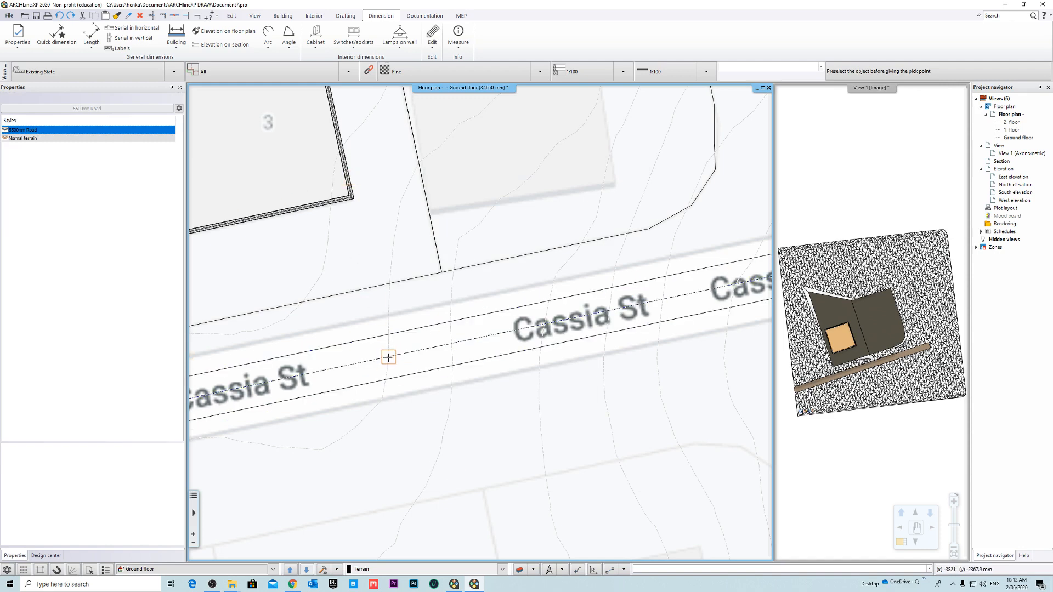
left_click(370, 362)
scroll(390, 339, "down", 3)
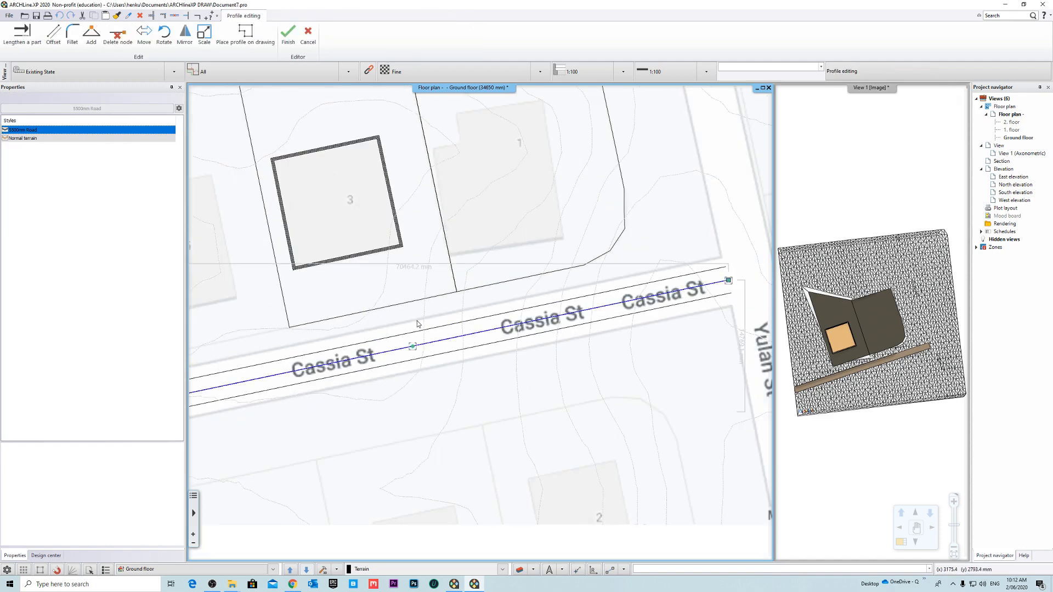
left_click(287, 36)
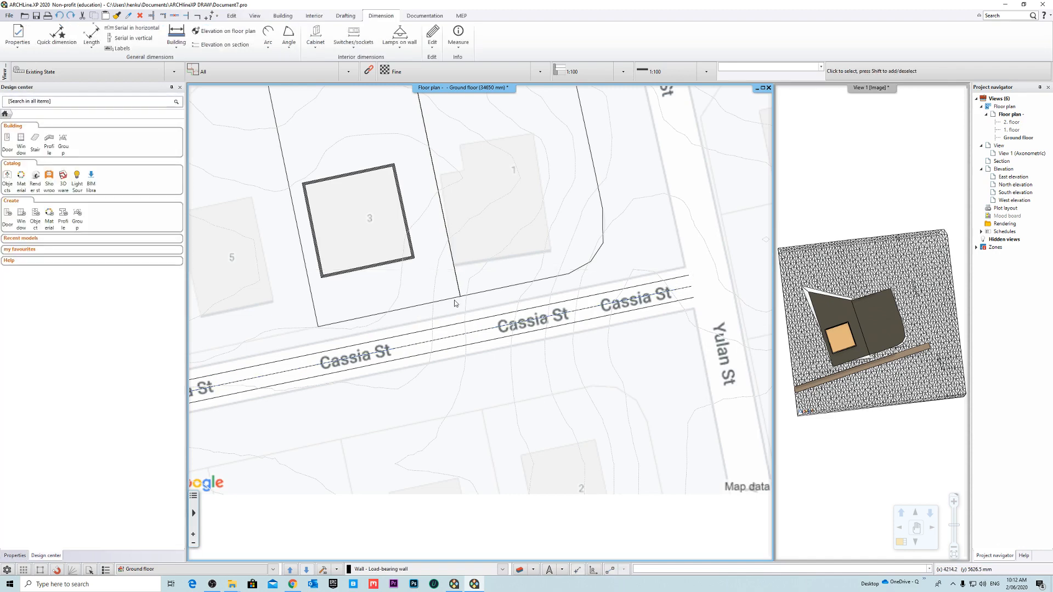
- Delete the existing road along Cassia St from the floor plan
scroll(467, 313, "down", 5)
scroll(485, 351, "up", 3)
left_click(483, 352)
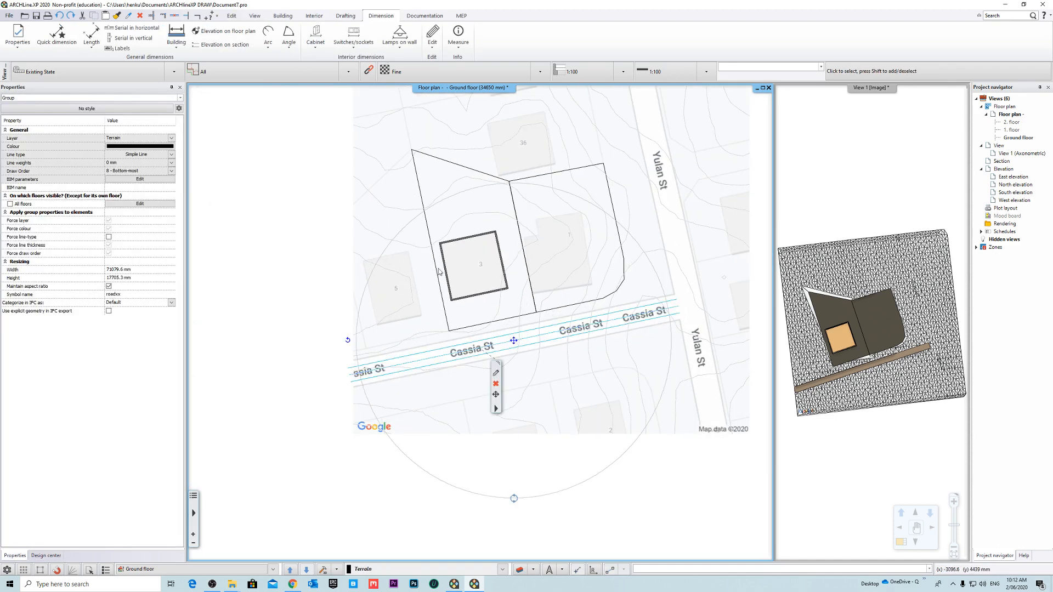
left_click(136, 110)
left_click(178, 112)
scroll(570, 313, "up", 2)
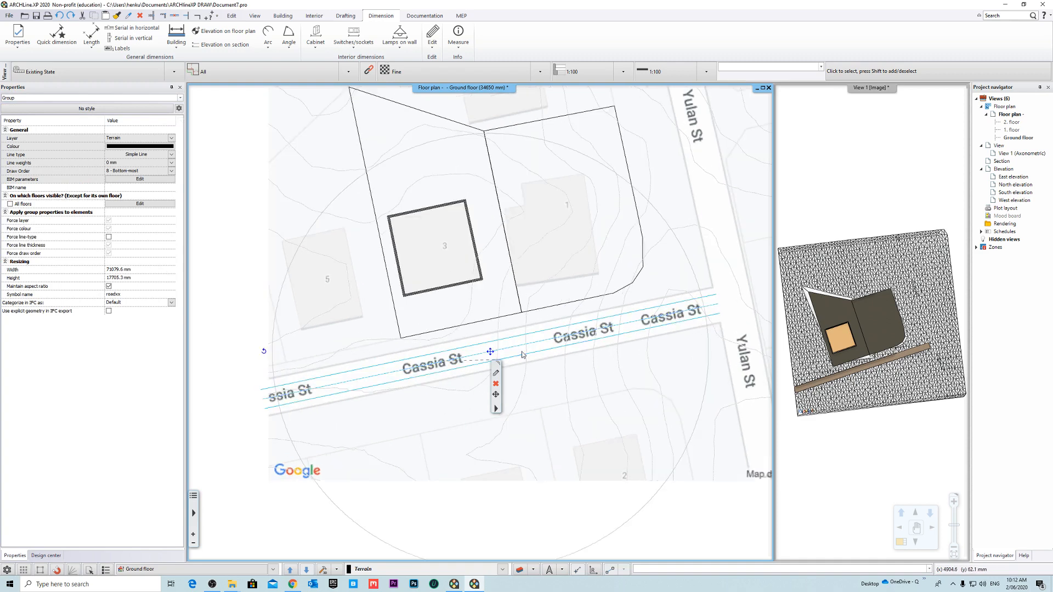
key("Escape")
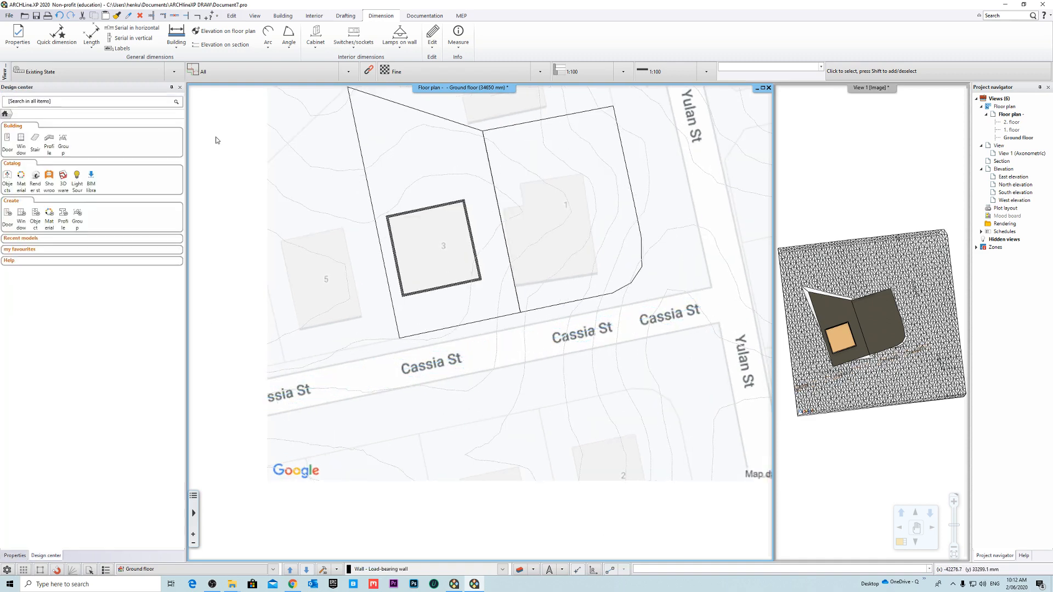
- Start a new terrain road in the 5500mm Road style, with its centreline beginning at the terrain's west edge in Cassia St
left_click(345, 16)
left_click(388, 16)
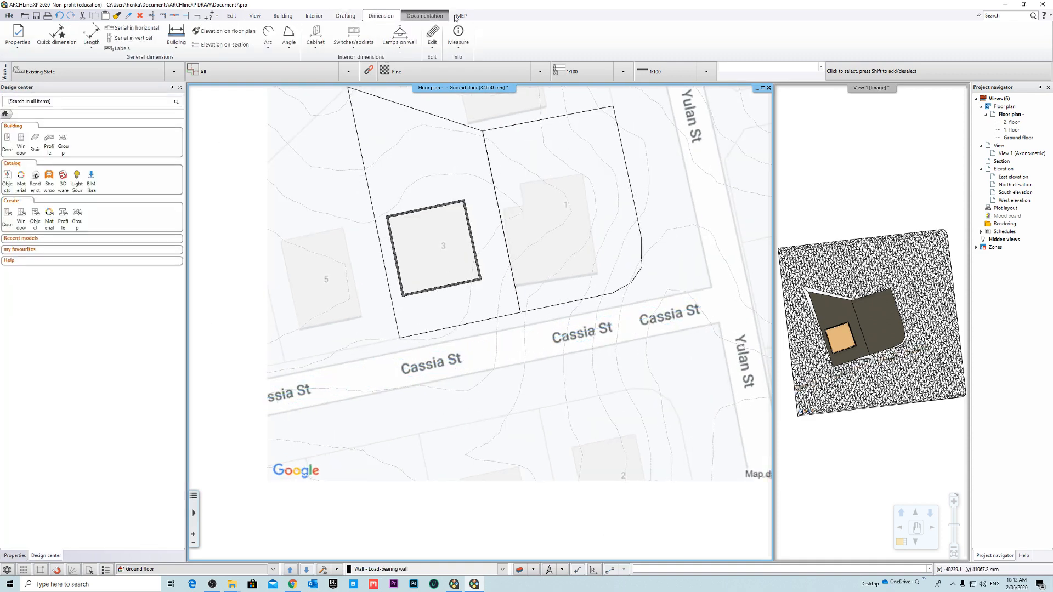
left_click(418, 16)
left_click(314, 16)
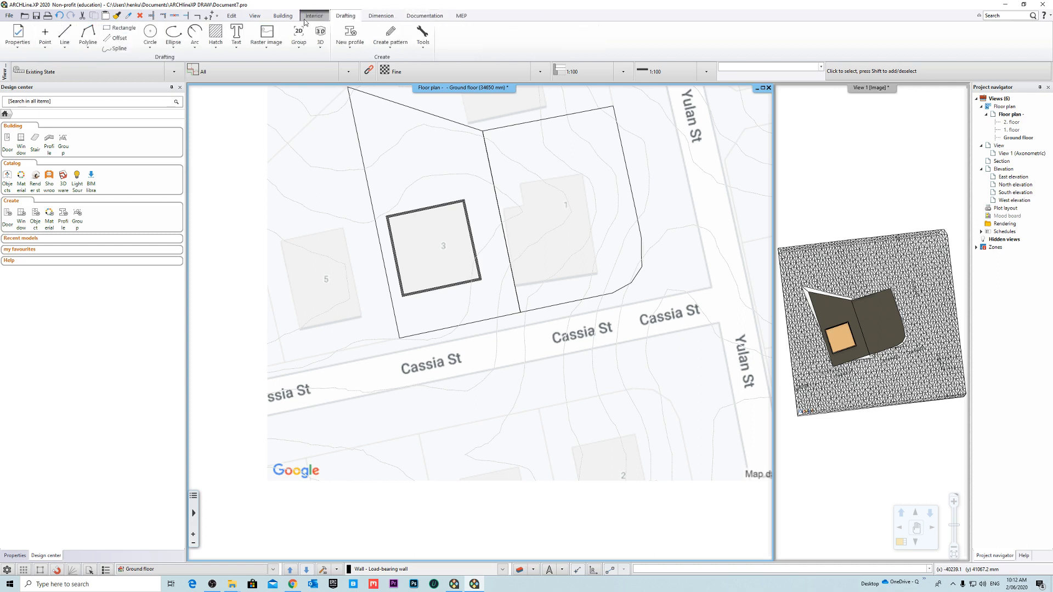
left_click(283, 16)
left_click(520, 44)
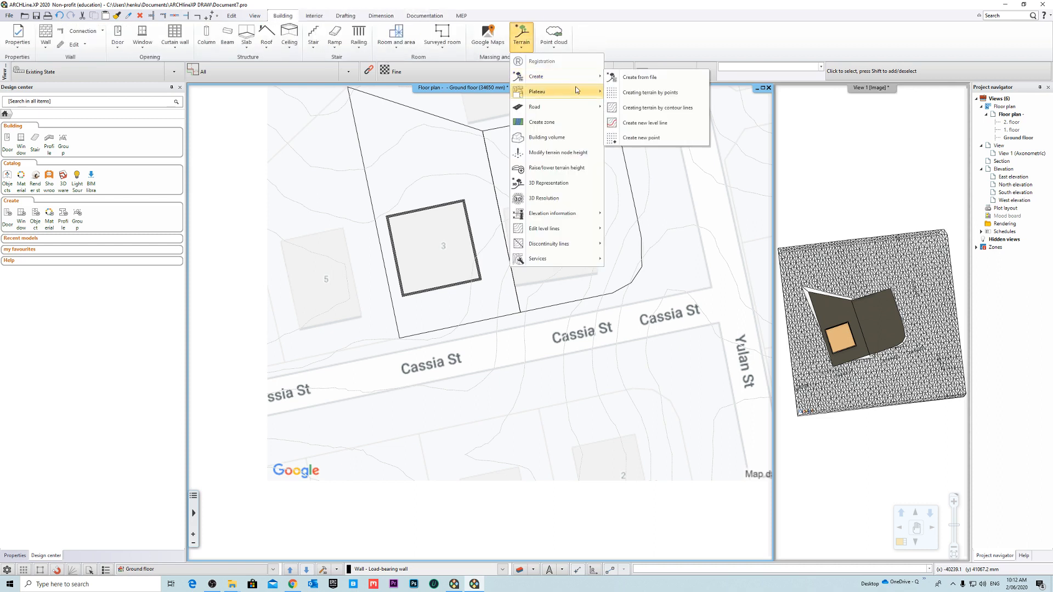
mouse_move(561, 78)
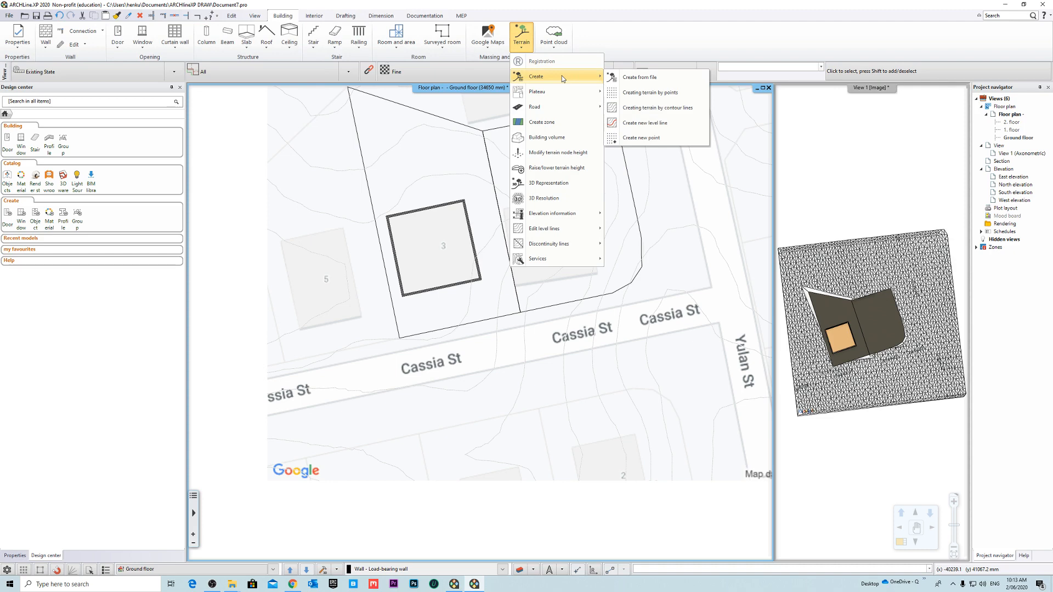
mouse_move(570, 107)
left_click(626, 108)
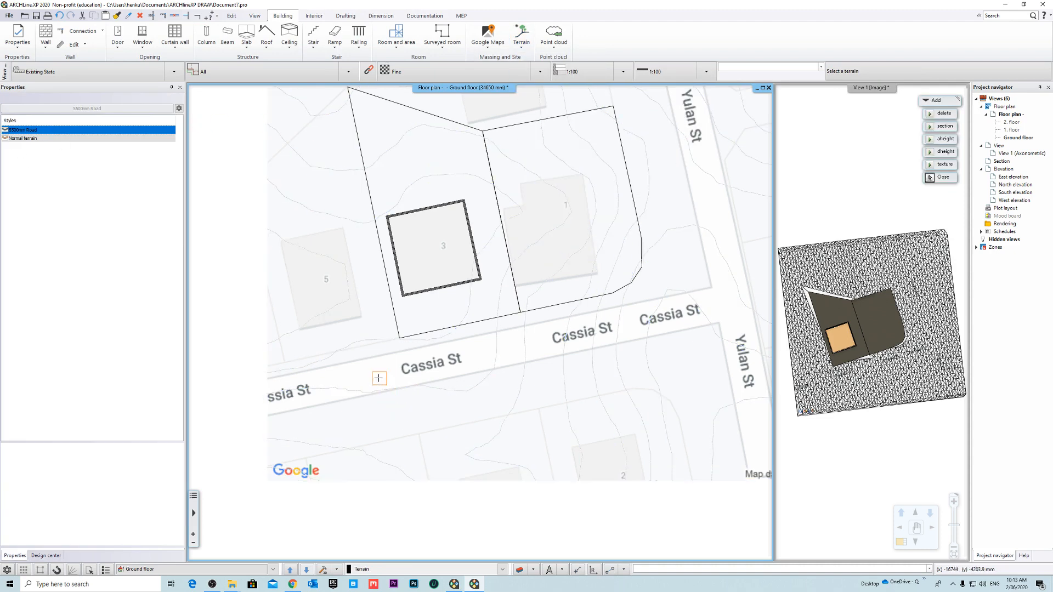
scroll(269, 362, "up", 3)
left_click(238, 362)
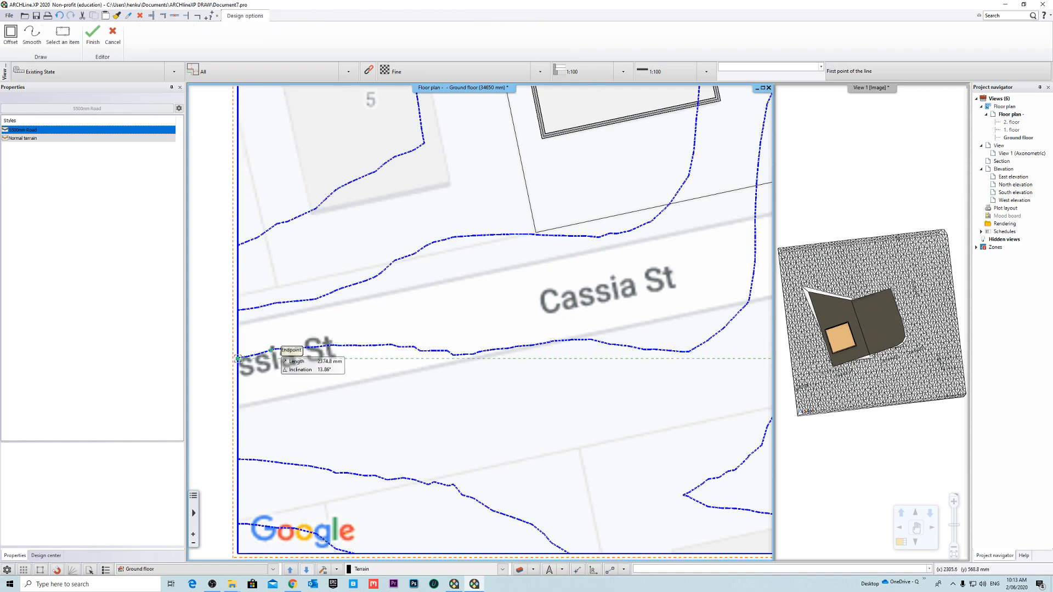
left_click(238, 358)
- Run the road's centreline about 70.8 m along Cassia St to the Yulan St junction and complete the road
scroll(549, 313, "down", 2)
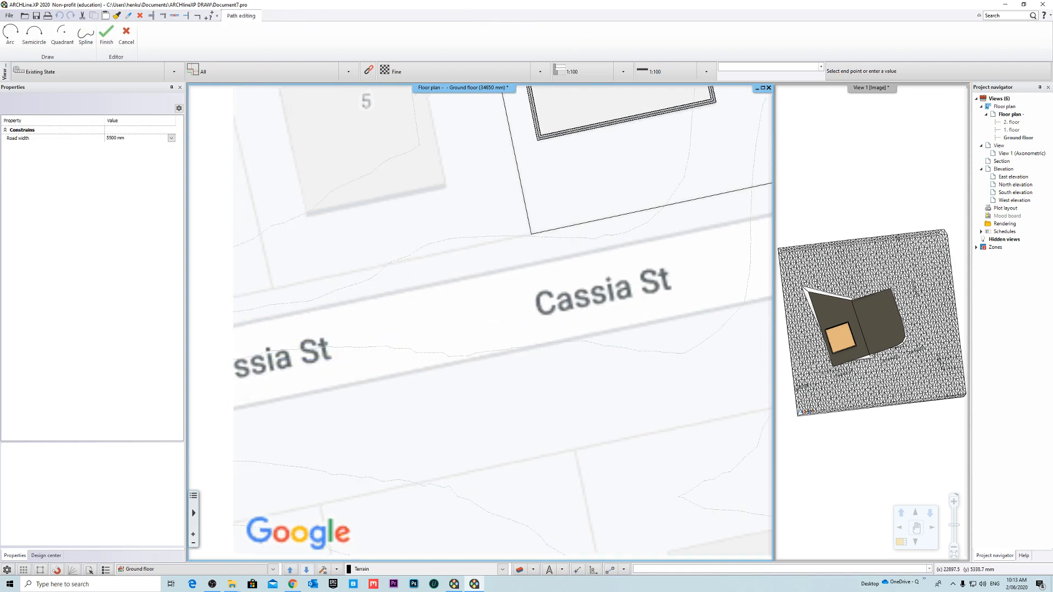
scroll(575, 301, "up", 4)
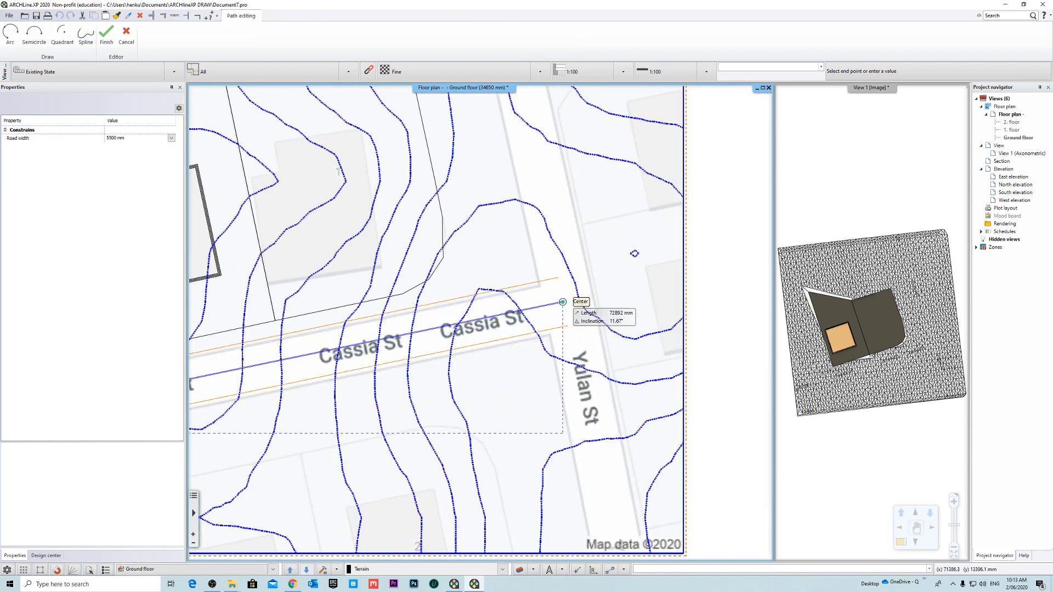
scroll(533, 343, "up", 2)
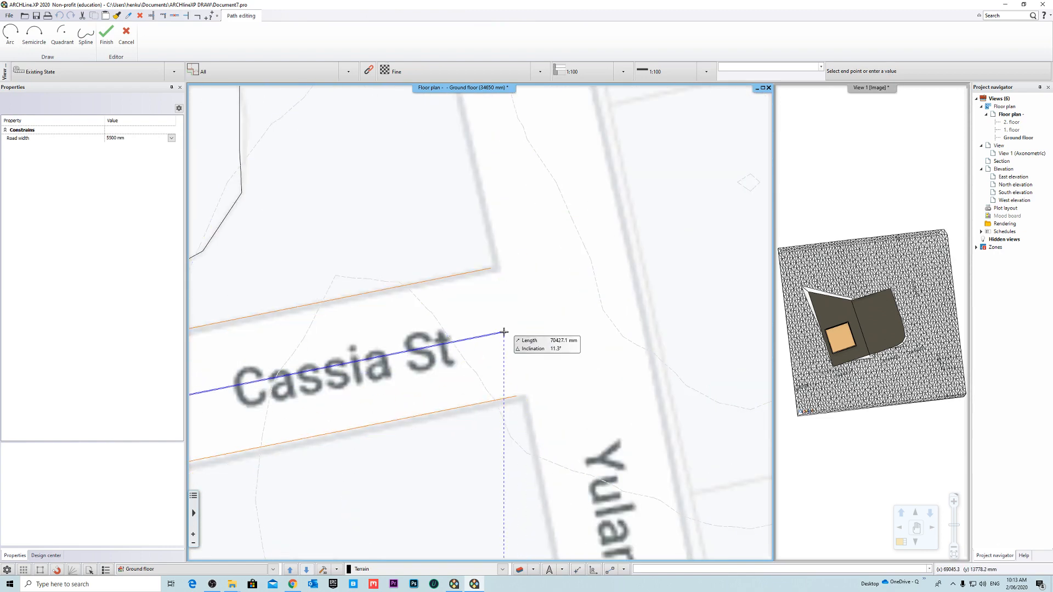
left_click(512, 332)
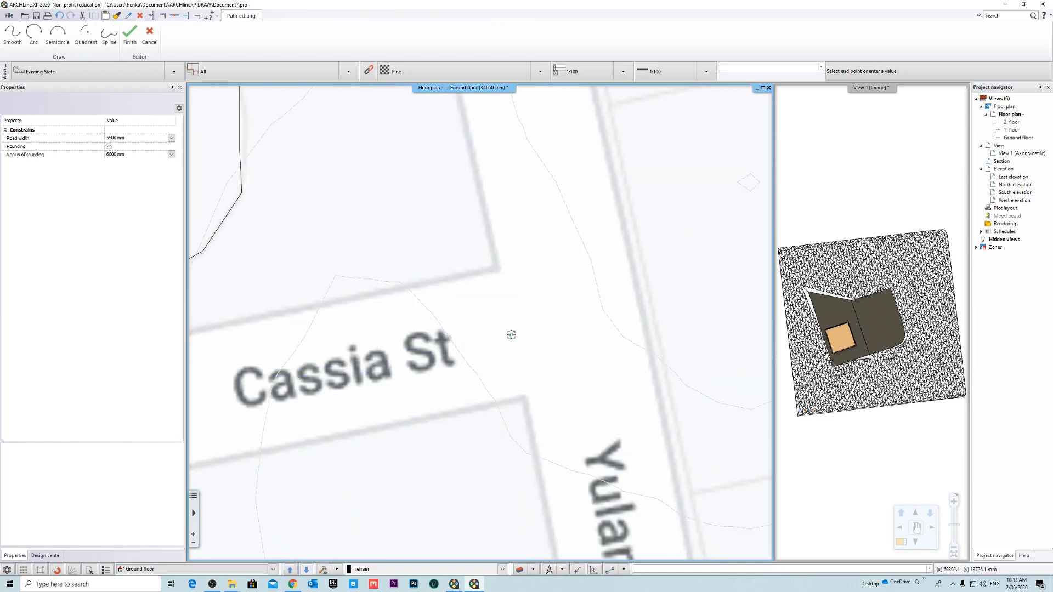
key("Return")
scroll(570, 296, "down", 5)
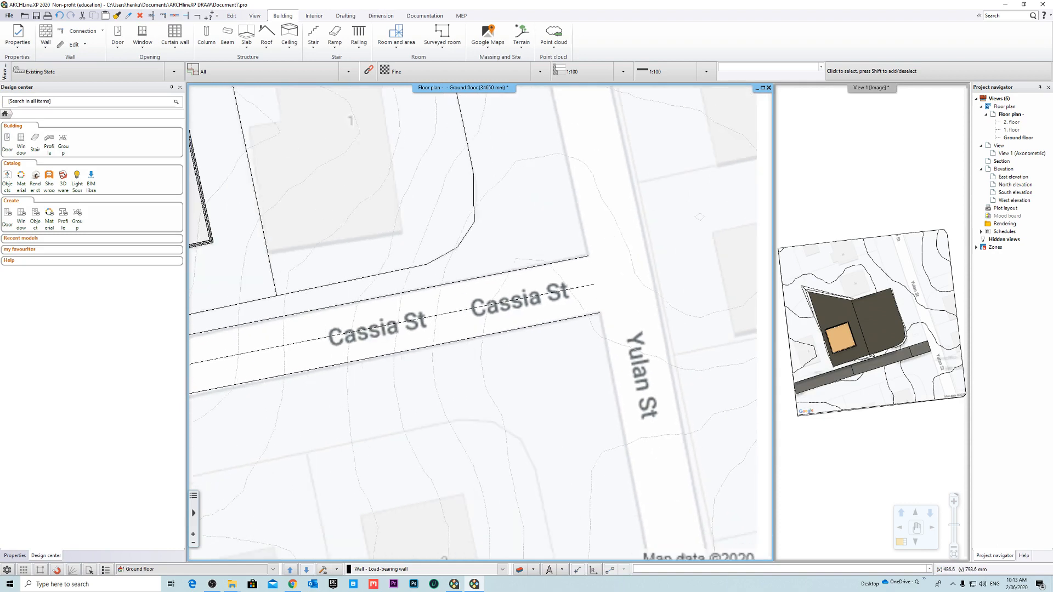
- Modify the road's contour by moving its west end node about 360 mm south along the terrain's edge
scroll(345, 317, "up", 2)
middle_click_drag(353, 314, 529, 304)
scroll(529, 311, "down", 5)
scroll(354, 332, "up", 3)
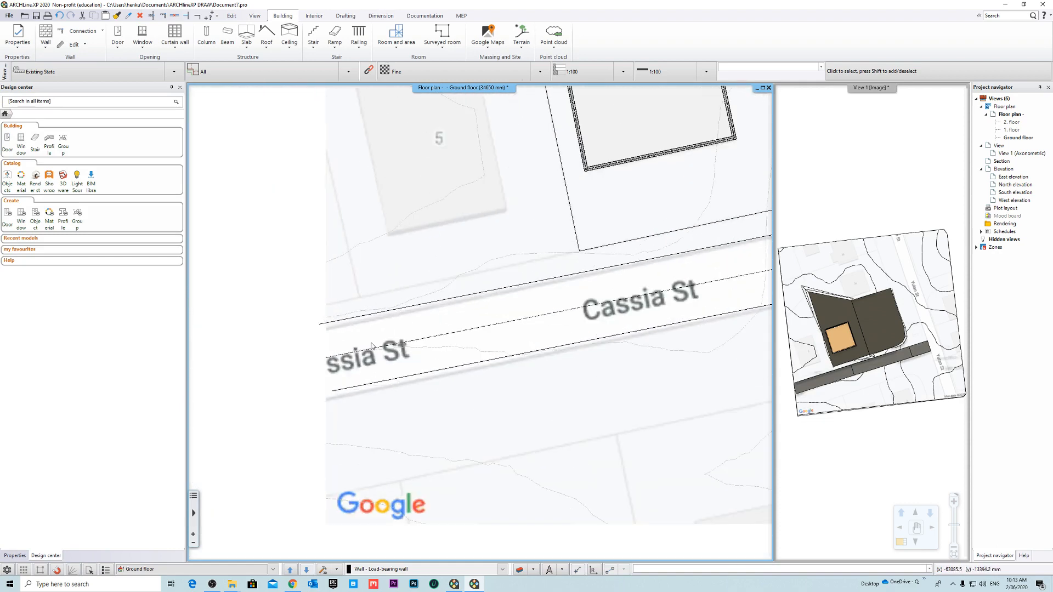
left_click(372, 349)
left_click(322, 324)
right_click(322, 323)
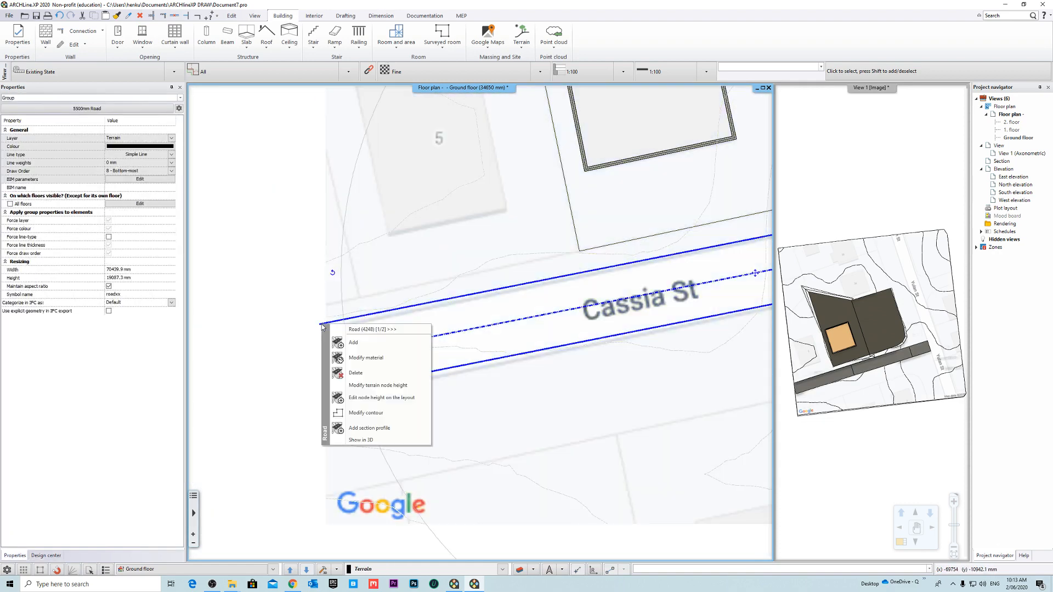
left_click(365, 414)
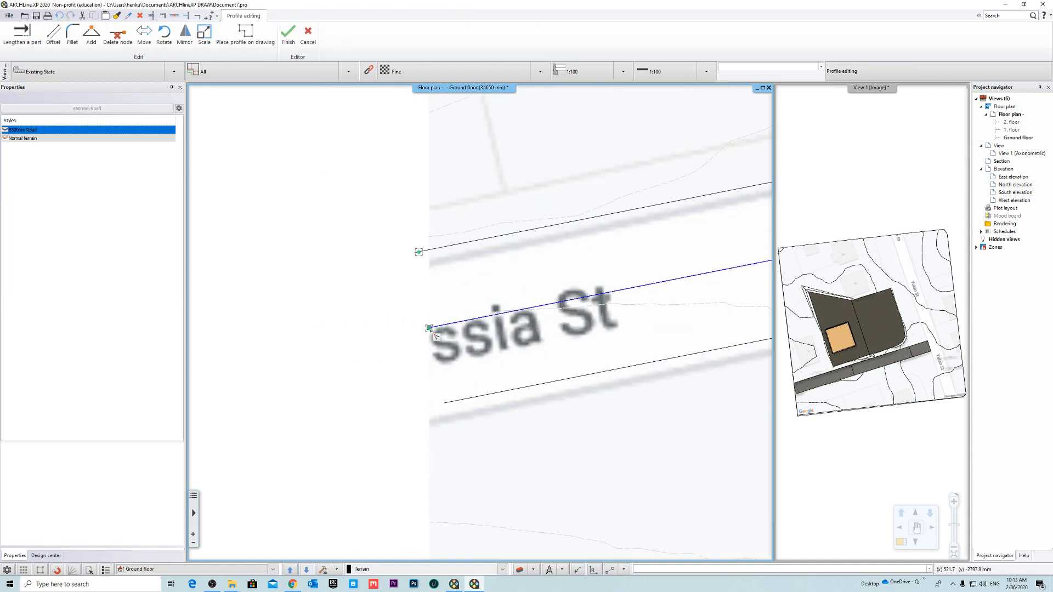
right_click(435, 336)
left_click(464, 336)
scroll(437, 329, "up", 2)
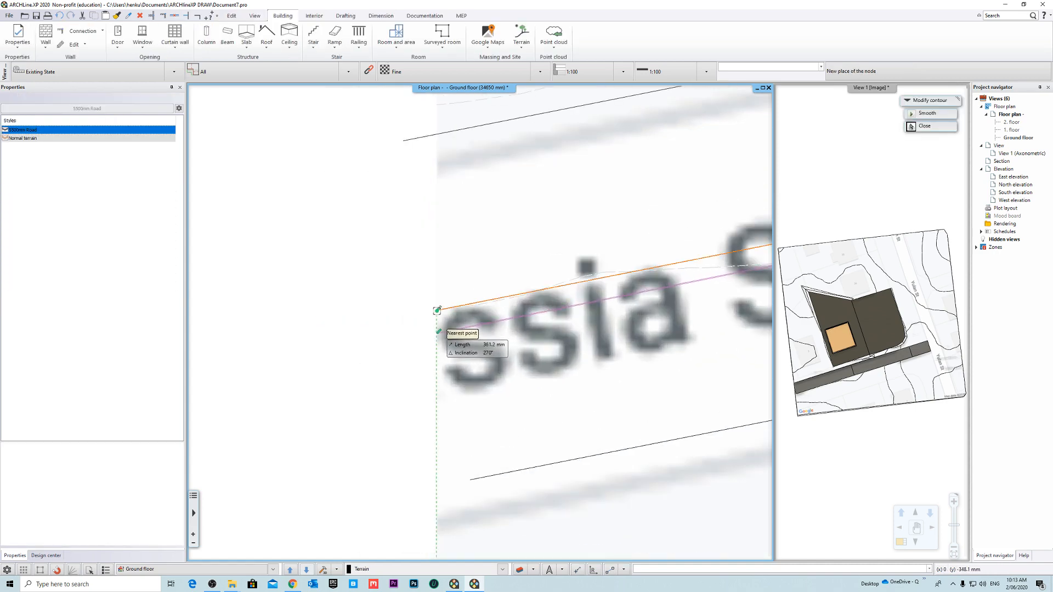
left_click(437, 328)
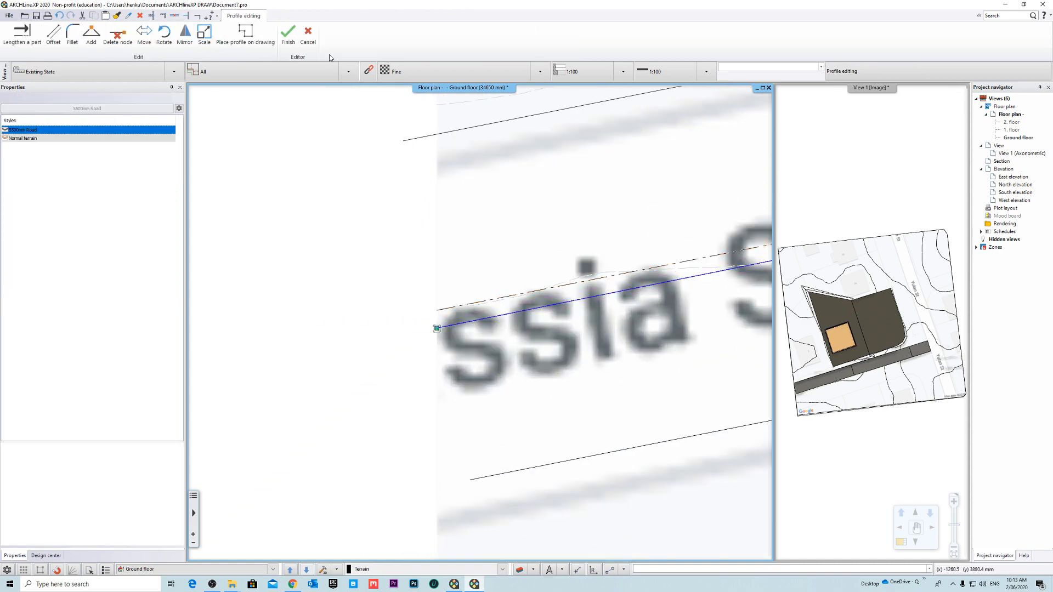
key("Return")
- Examine how the road's edges follow Cassia St up to the Yulan St junction
scroll(528, 313, "down", 4)
middle_click_drag(717, 288, 392, 334)
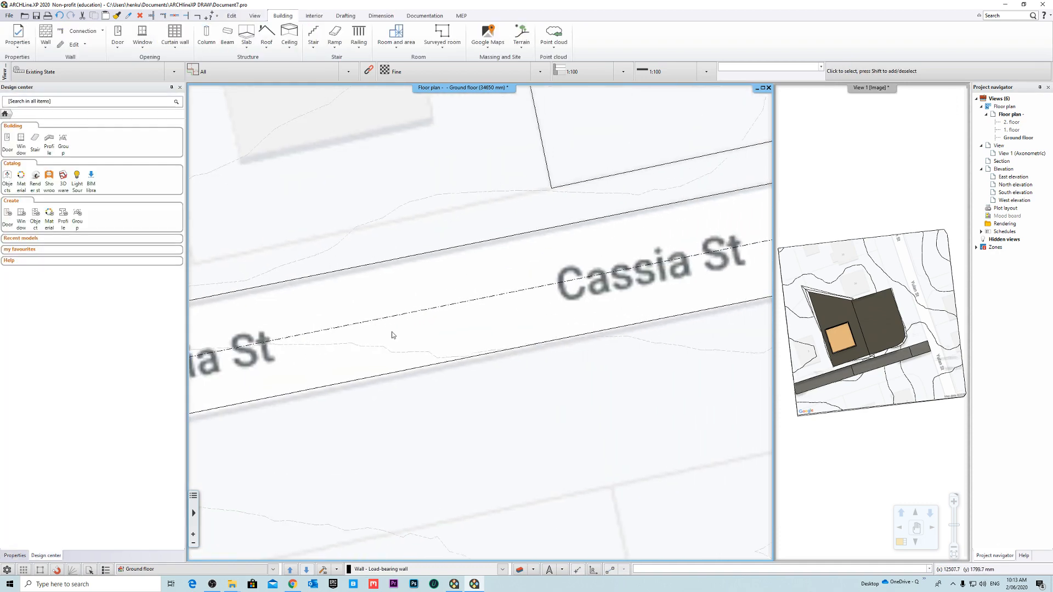
scroll(466, 328, "down", 4)
middle_click_drag(581, 287, 431, 351)
scroll(439, 351, "down", 2)
scroll(549, 352, "up", 3)
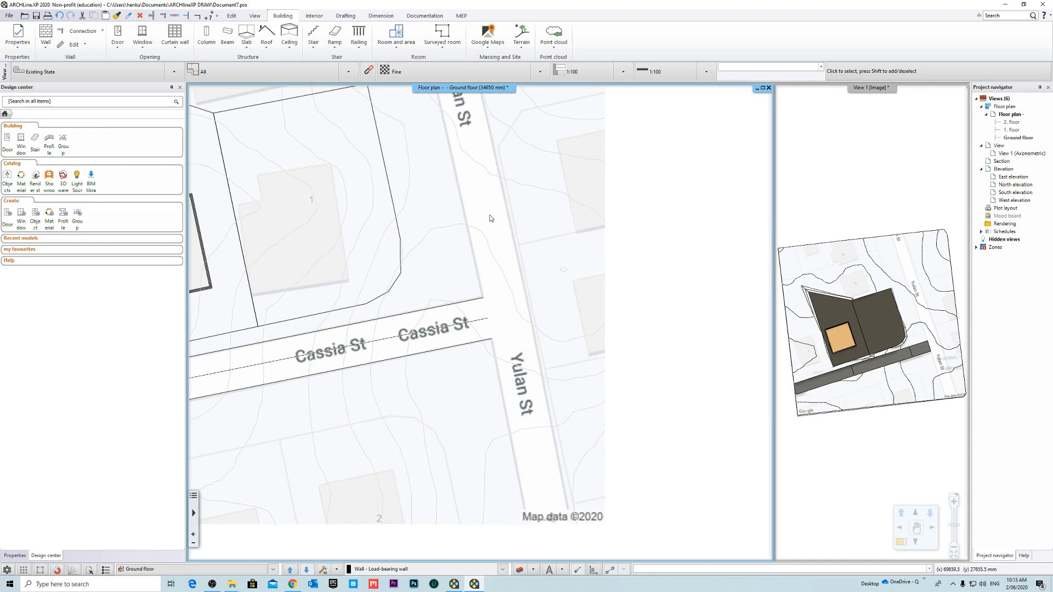
scroll(489, 215, "down", 2)
middle_click_drag(489, 215, 499, 229)
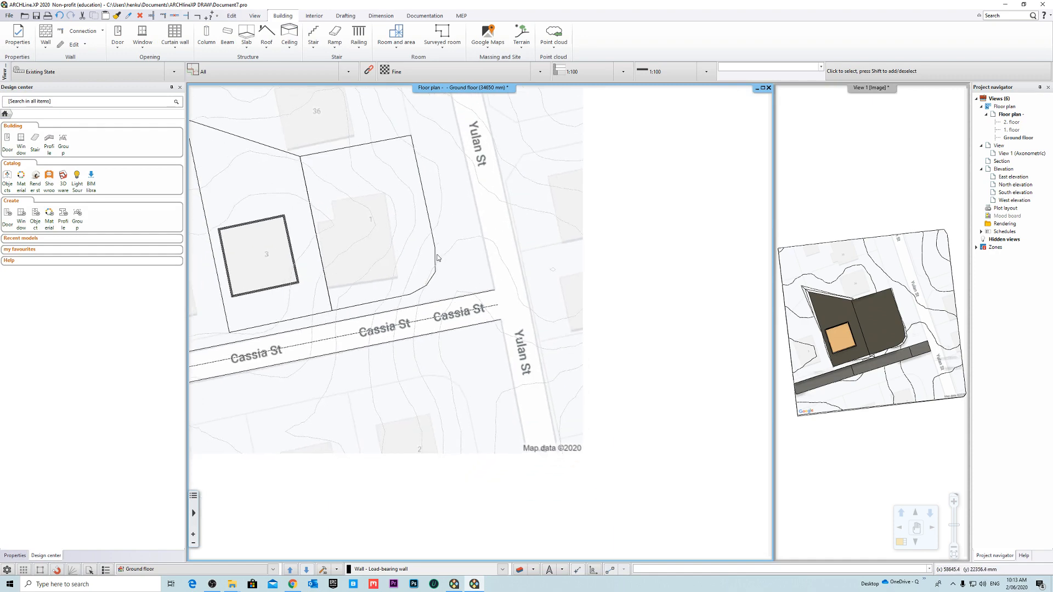
- Edit the Cassia St road's node heights on the layout and place its height profile below the site map
left_click(382, 16)
right_click(467, 452)
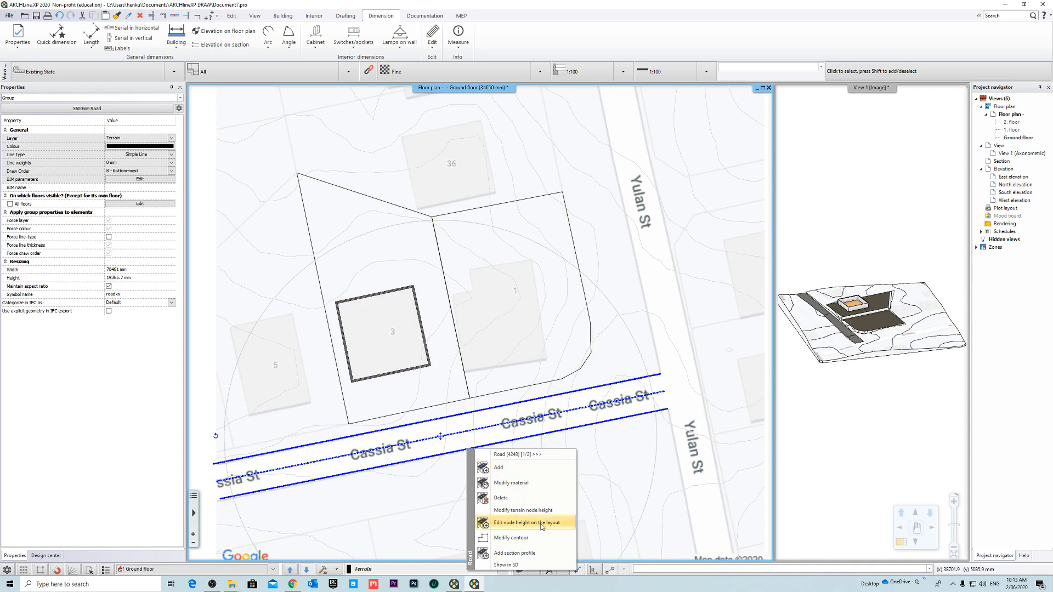
left_click(541, 523)
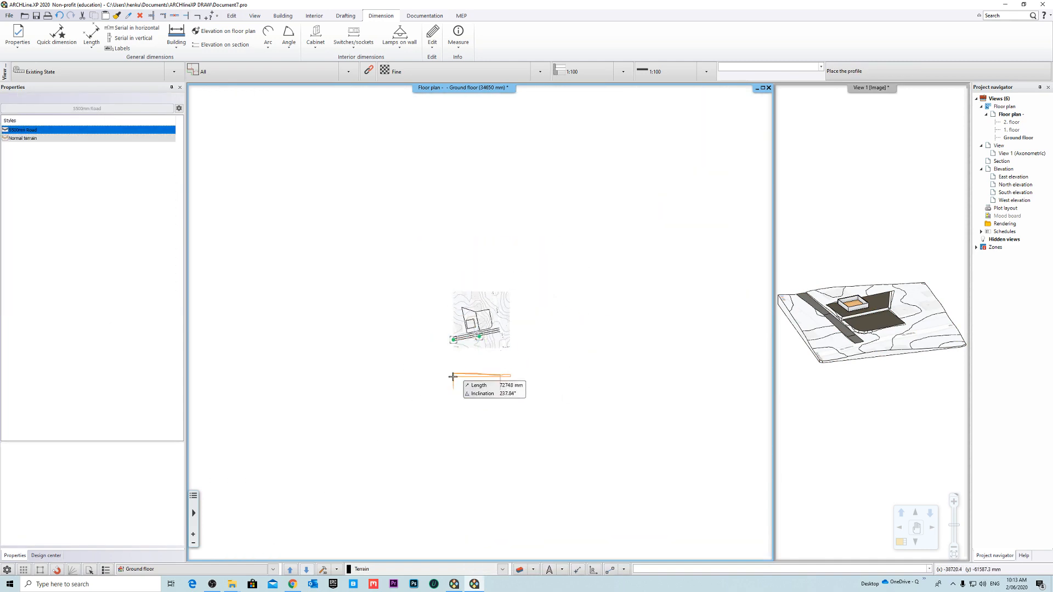
left_click(453, 377)
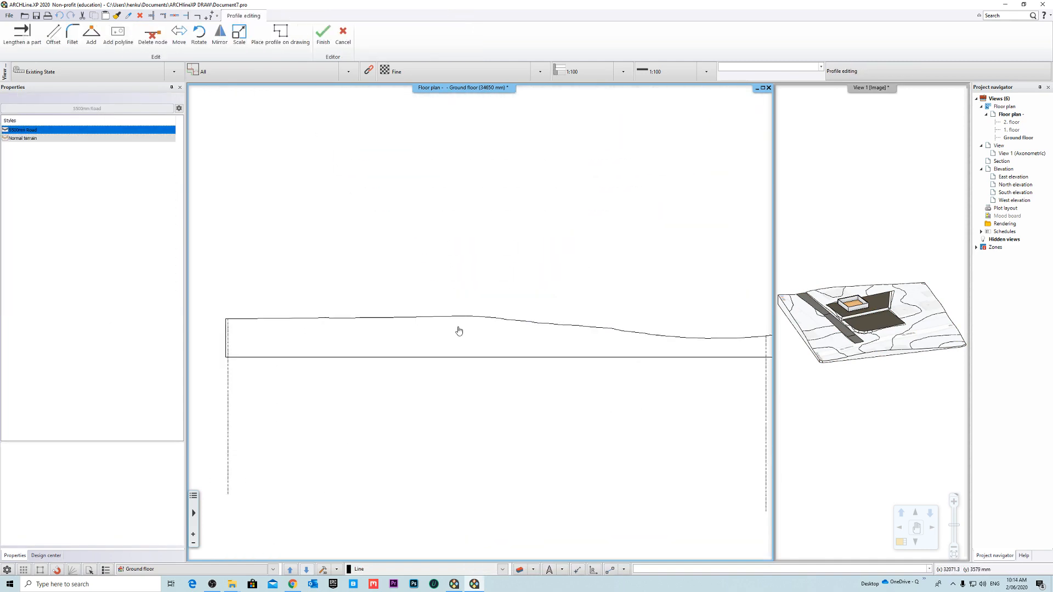
- Insert two nodes in the road's height profile and snap them onto the terrain line up to the crest
right_click(340, 326)
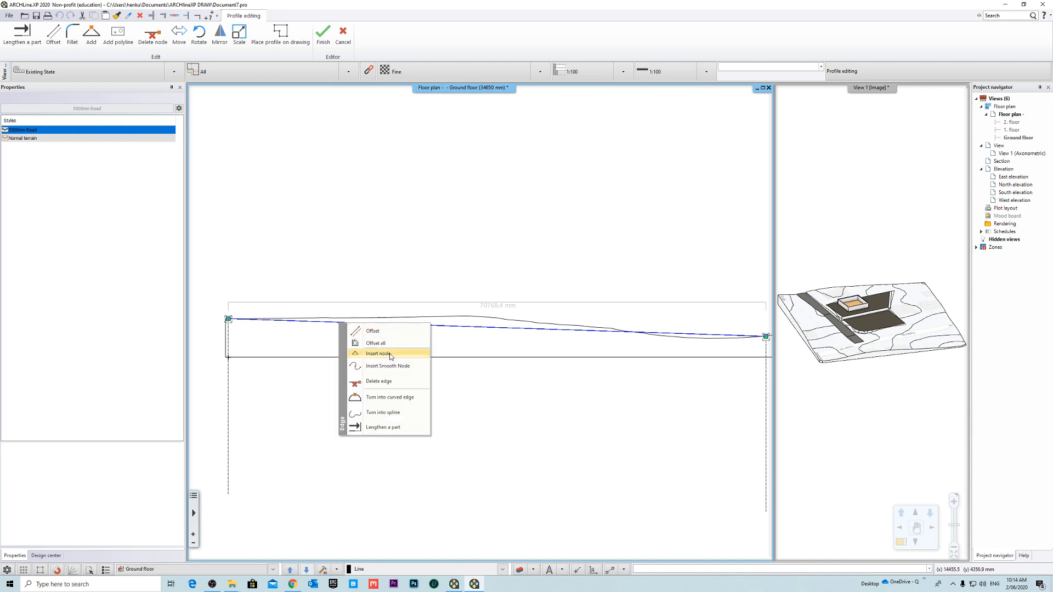
left_click(404, 370)
left_click(433, 341)
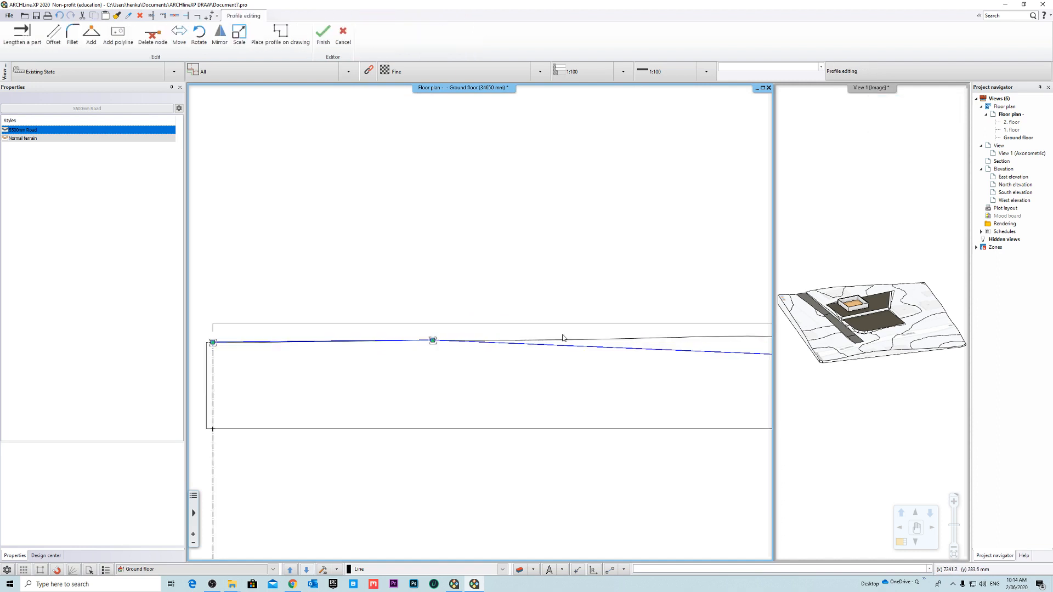
right_click(444, 357)
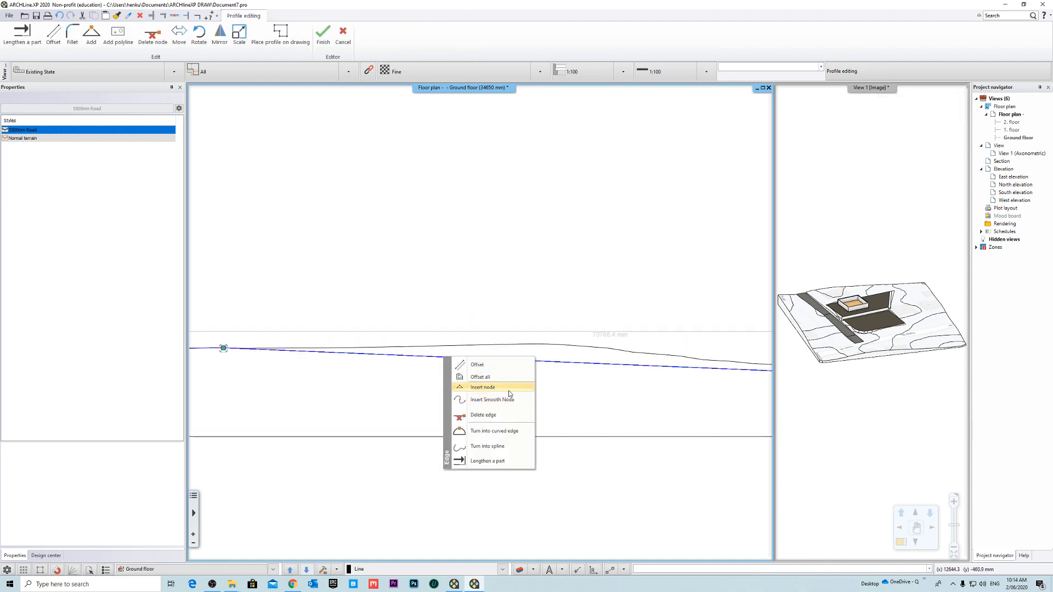
left_click(509, 390)
left_click(491, 347)
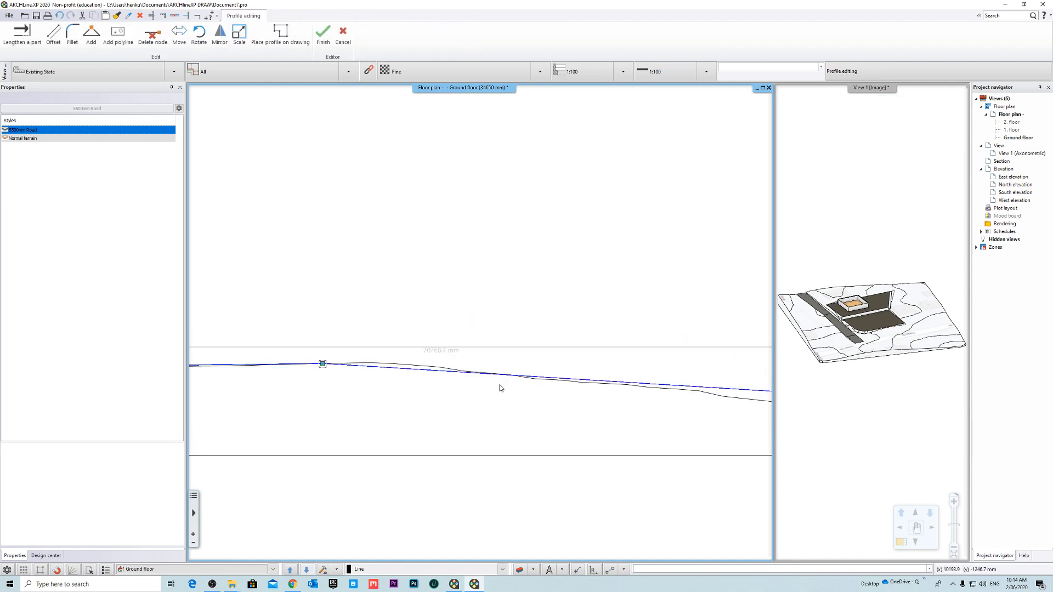
- Add another node on the terrain line just past the crest of the road profile and finish editing the profile
scroll(497, 378, "down", 3)
scroll(466, 340, "up", 3)
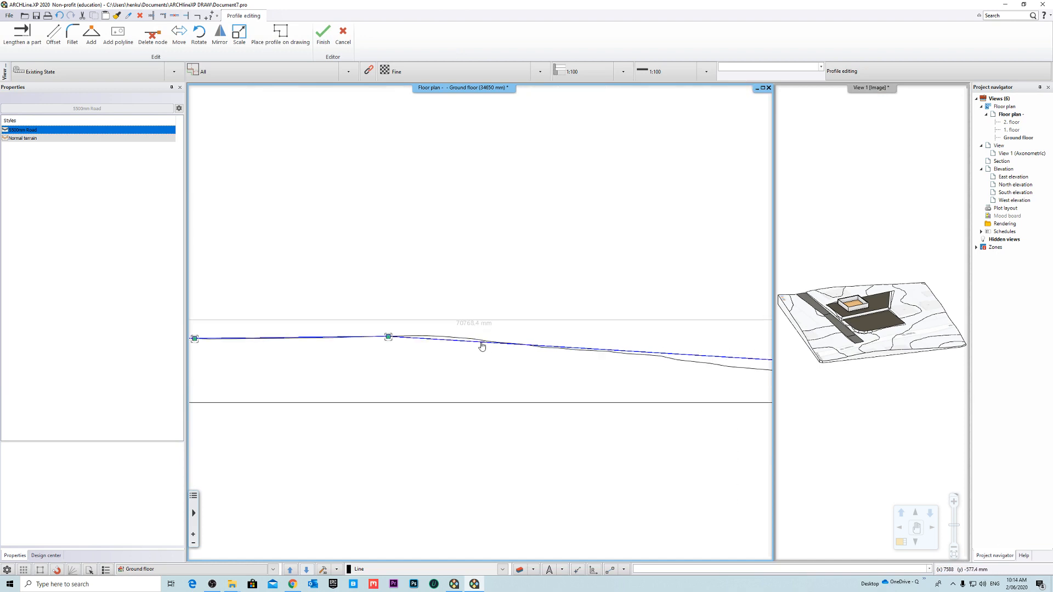
right_click(481, 346)
left_click(543, 373)
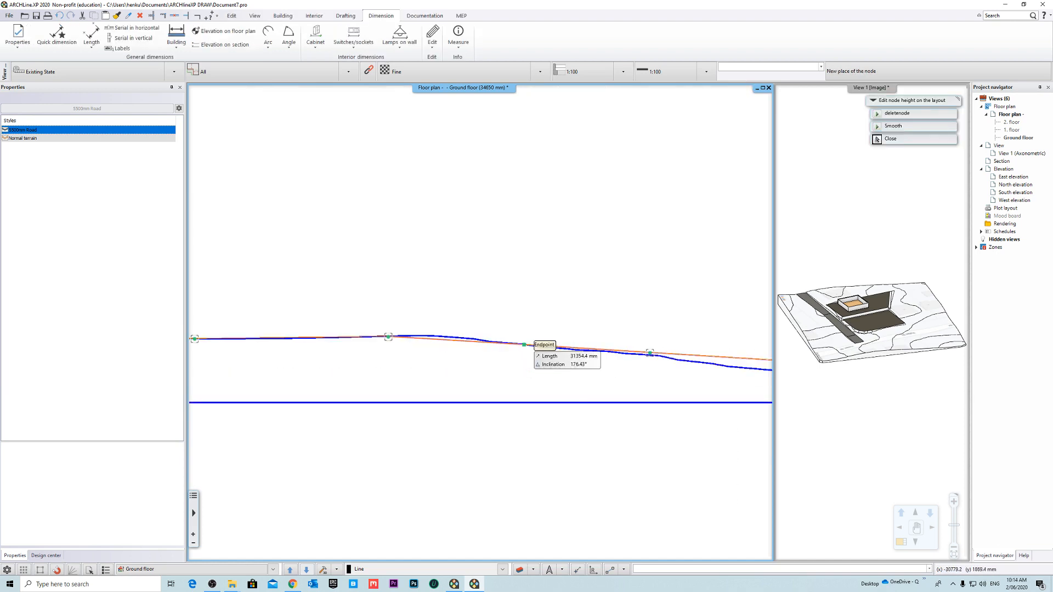
left_click(384, 319)
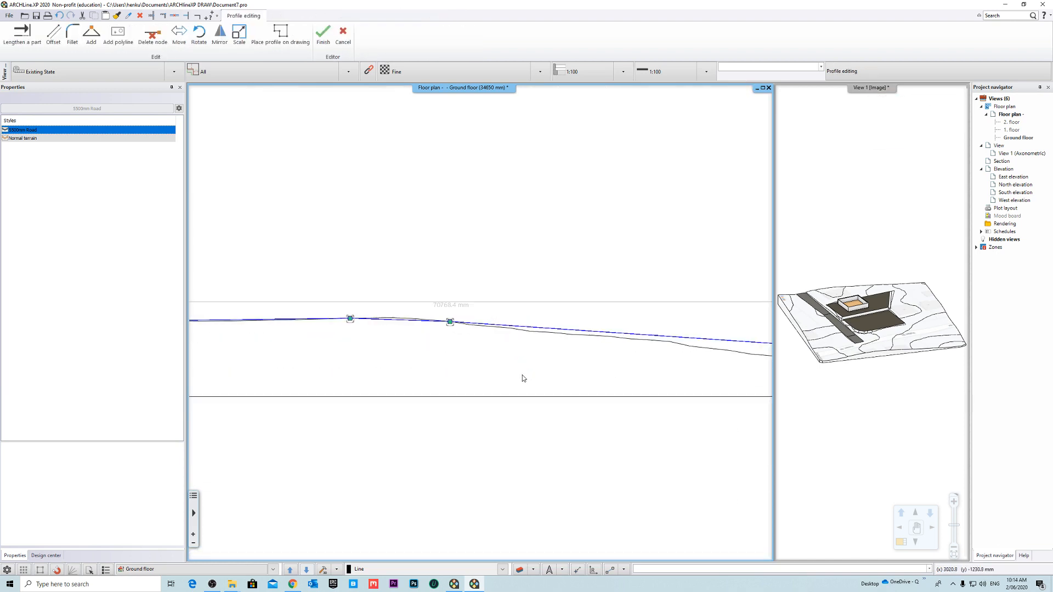
scroll(587, 357, "down", 3)
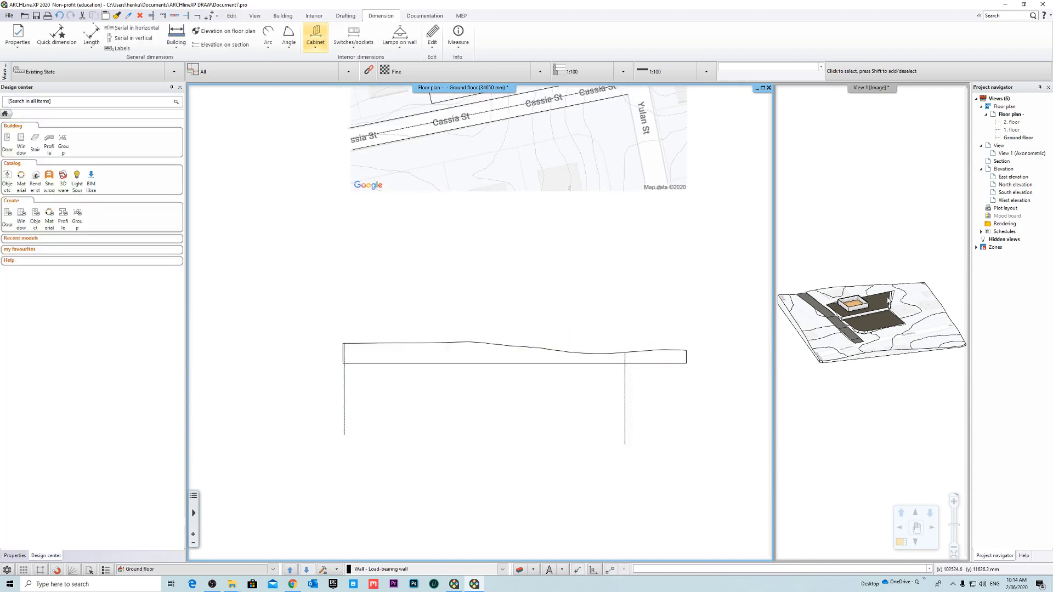
- Swap the 3D view into the main window and inspect the road's fit to the terrain
right_click(853, 88)
left_click(880, 94)
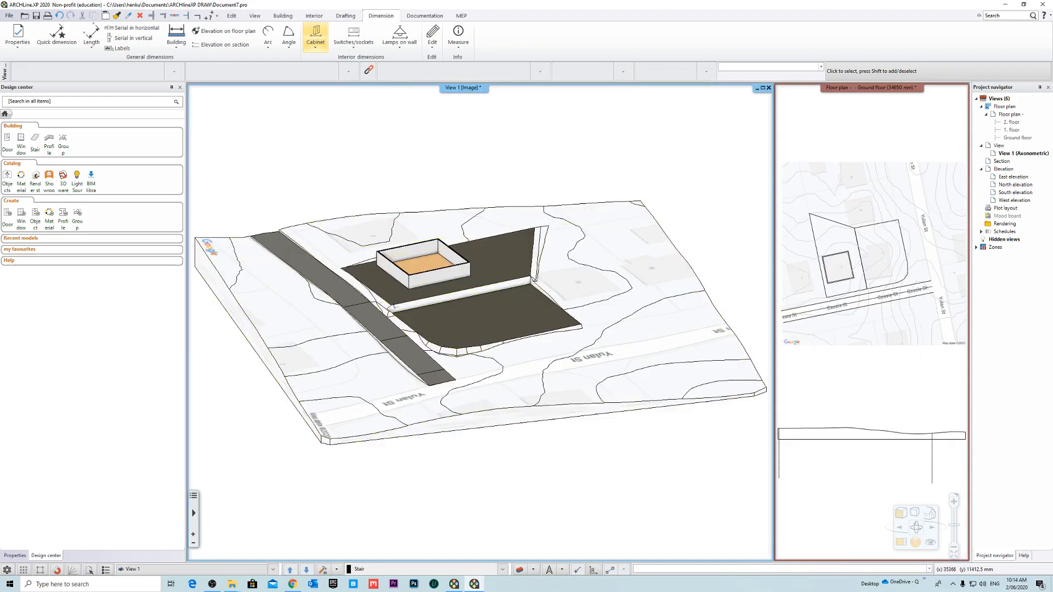
scroll(321, 272, "up", 4)
middle_click_drag(322, 271, 615, 429)
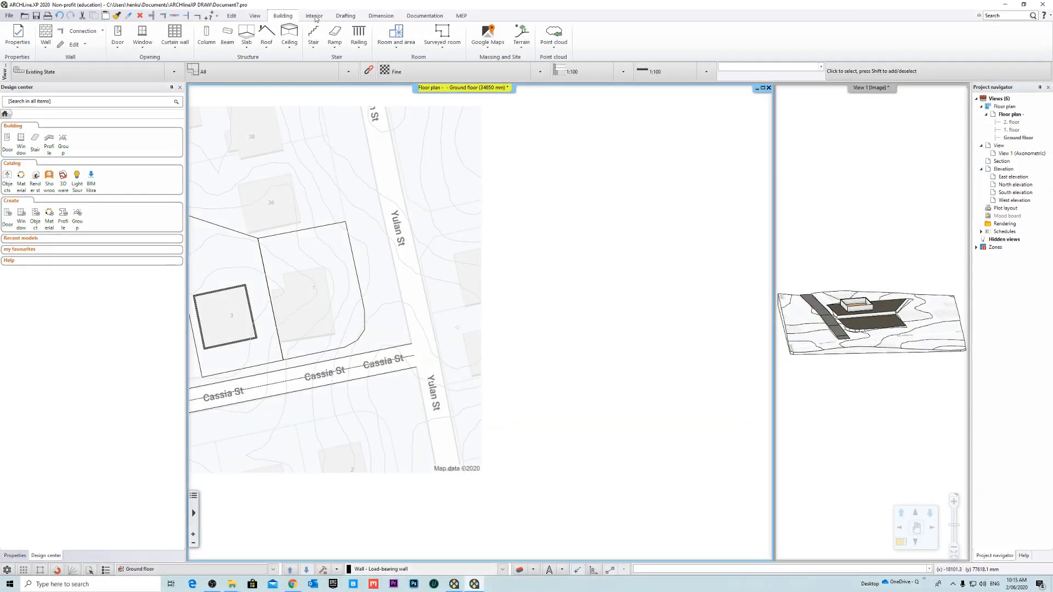
- Add a 5500 mm wide road to the terrain, starting its path midway across Yulan St at the site map's upper edge
left_click(523, 46)
left_click(485, 46)
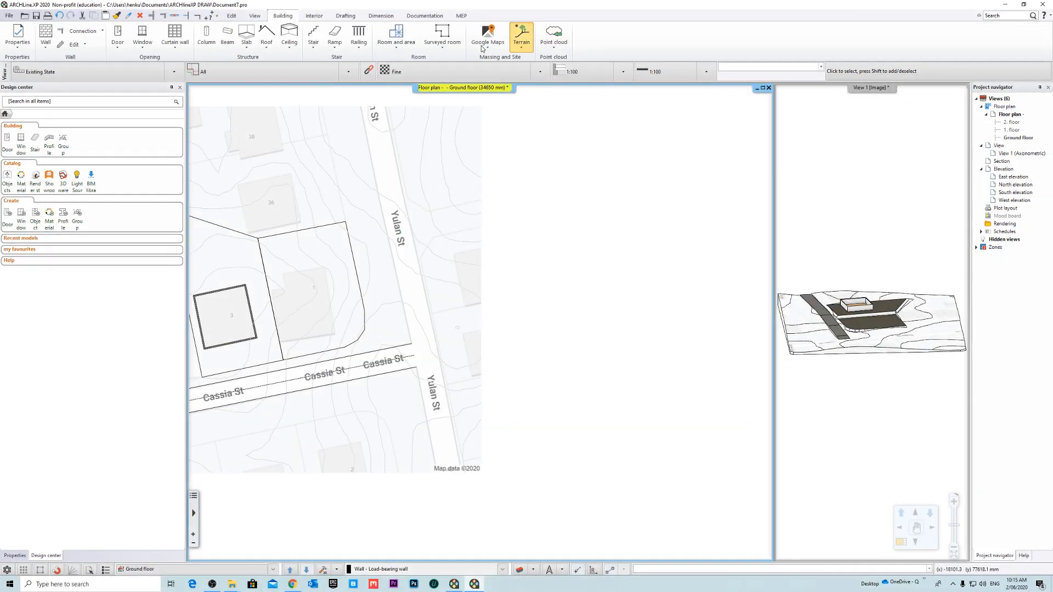
left_click(518, 46)
mouse_move(571, 105)
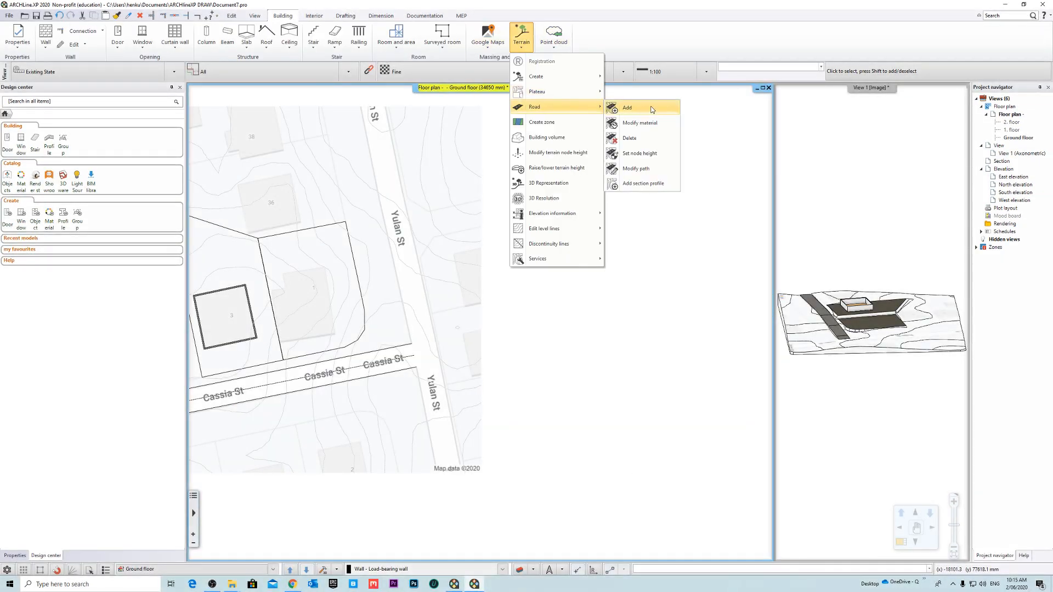
left_click(652, 109)
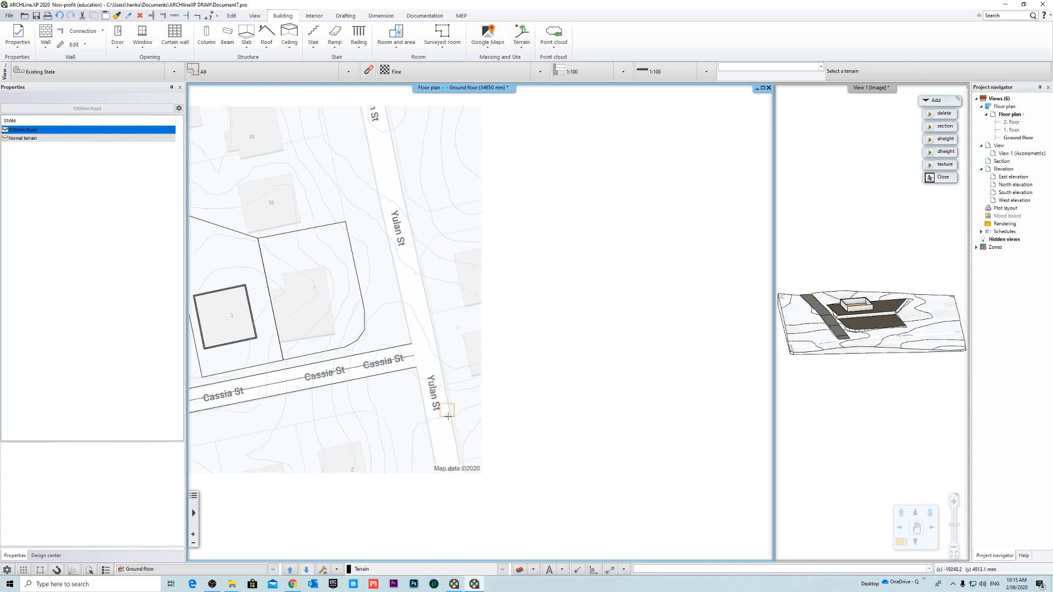
left_click(448, 468)
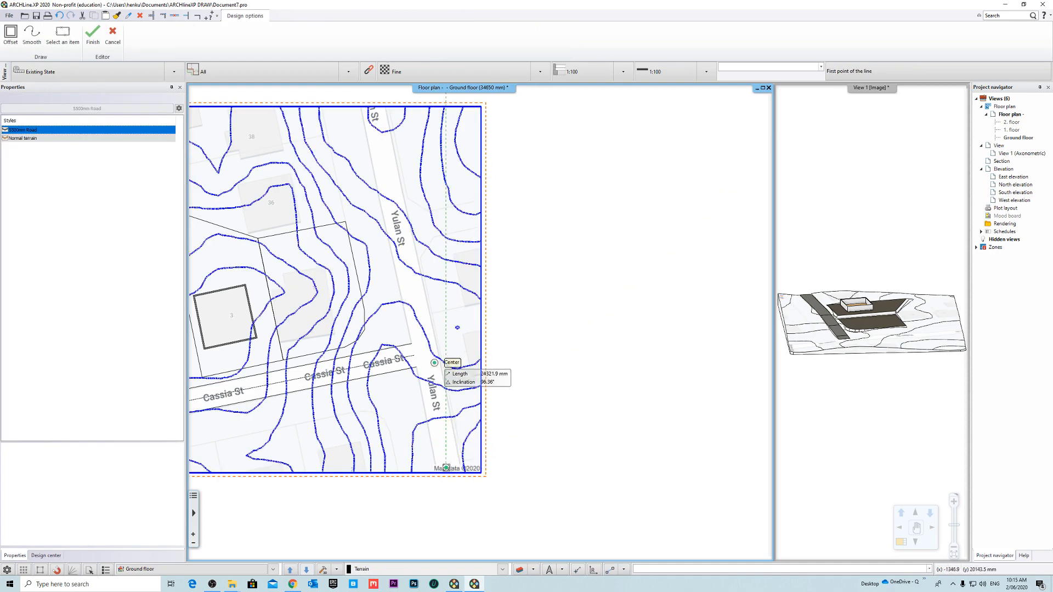
scroll(446, 176, "up", 2)
scroll(451, 263, "up", 5)
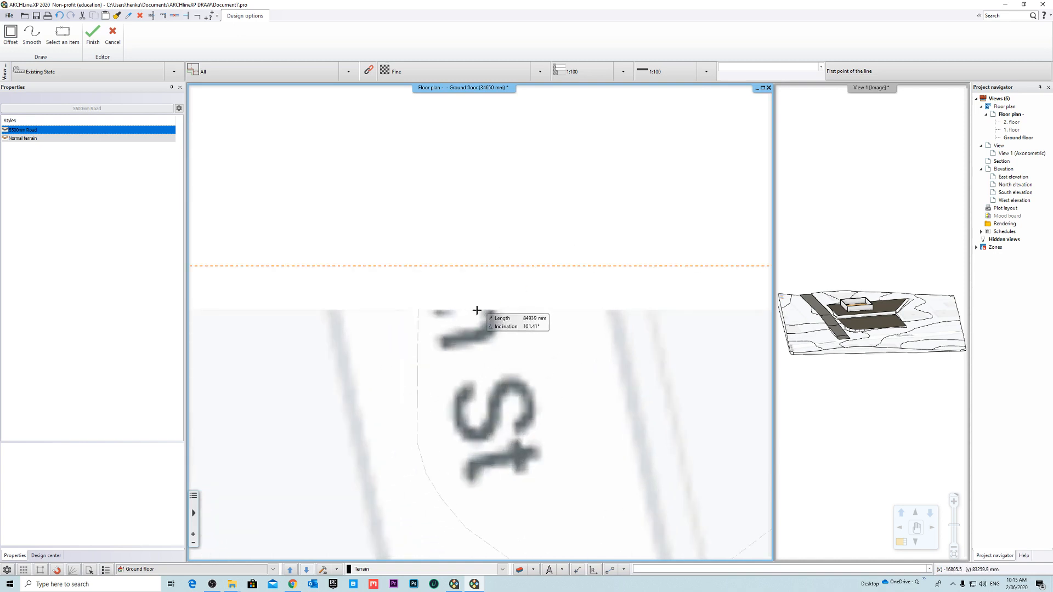
left_click(474, 310)
- Run the road path straight down Yulan St to the map's lower edge, about 86540 mm long, and finish the road
middle_click_drag(553, 439, 485, 293)
scroll(479, 282, "down", 2)
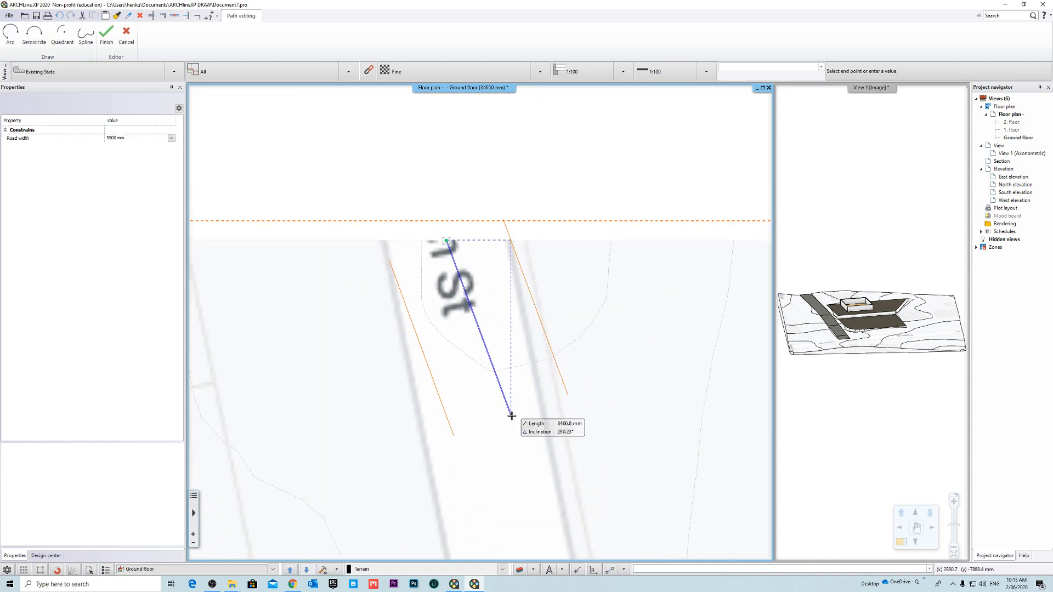
middle_click_drag(491, 446, 444, 254)
scroll(478, 329, "down", 4)
middle_click_drag(488, 402, 439, 198)
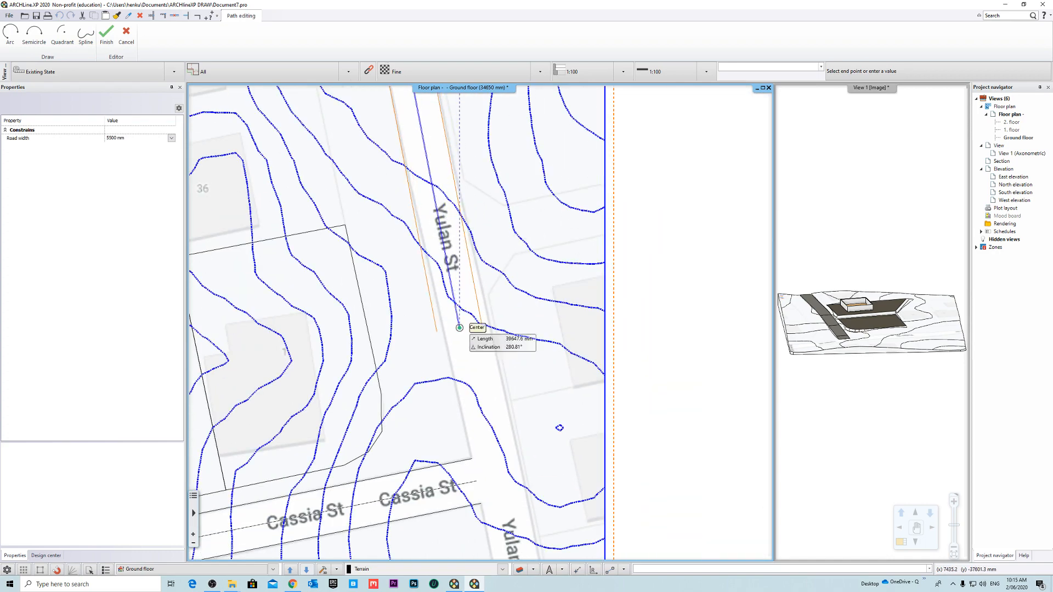
left_click_drag(494, 439, 455, 253)
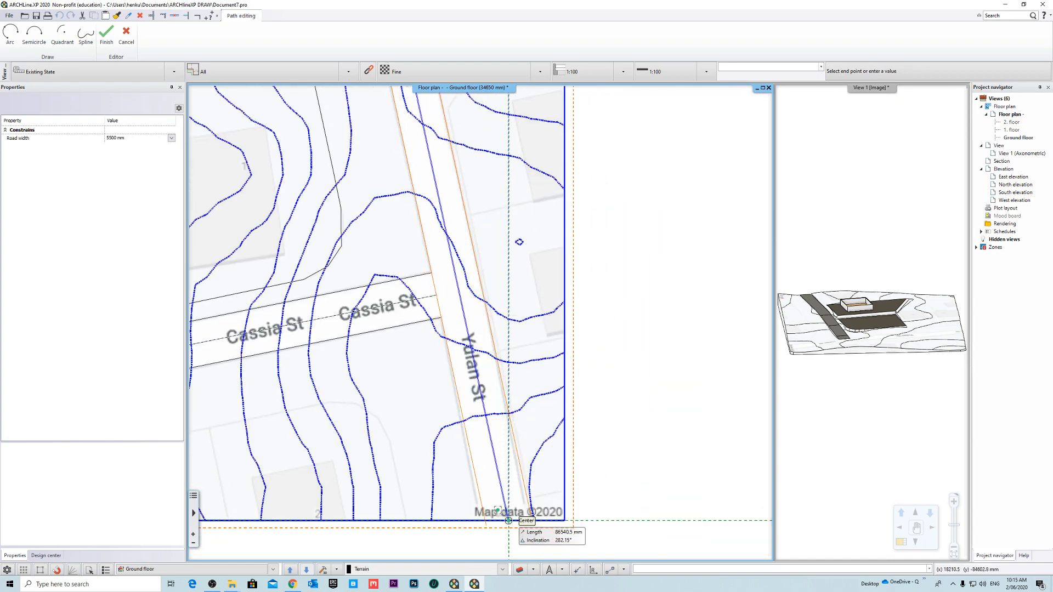
left_click(508, 520)
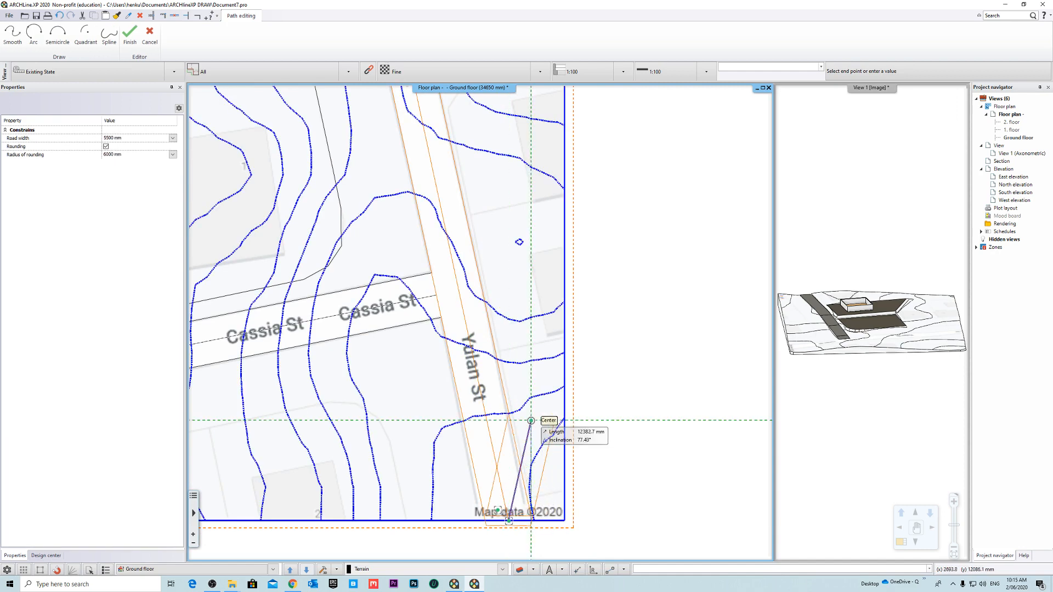
key("Return")
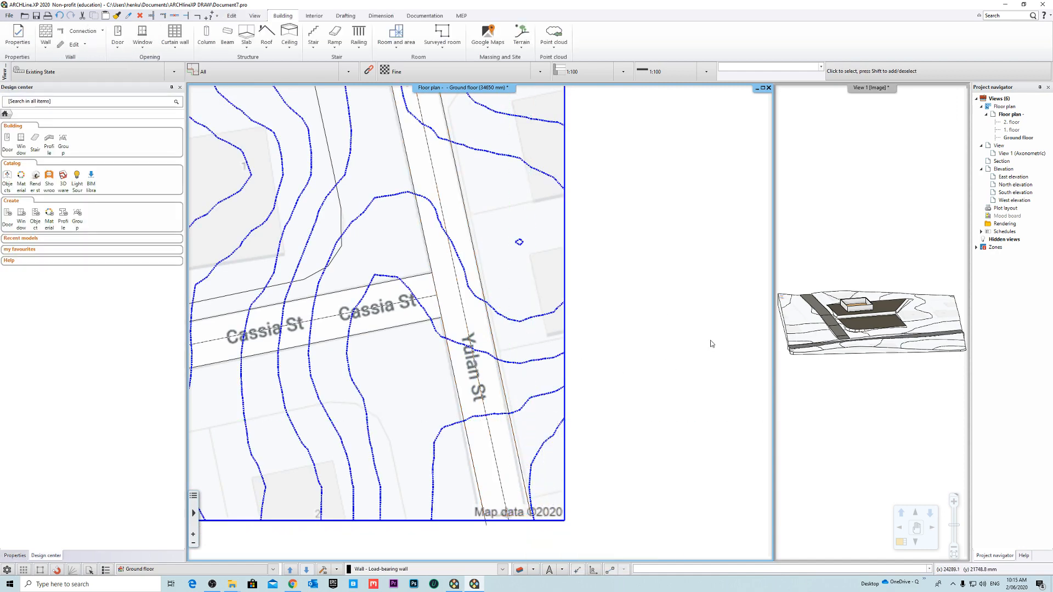
- Swap the 3D view into the main window and inspect the junction of the Yulan St and Cassia St roads
middle_click_drag(858, 273, 940, 273)
right_click(853, 90)
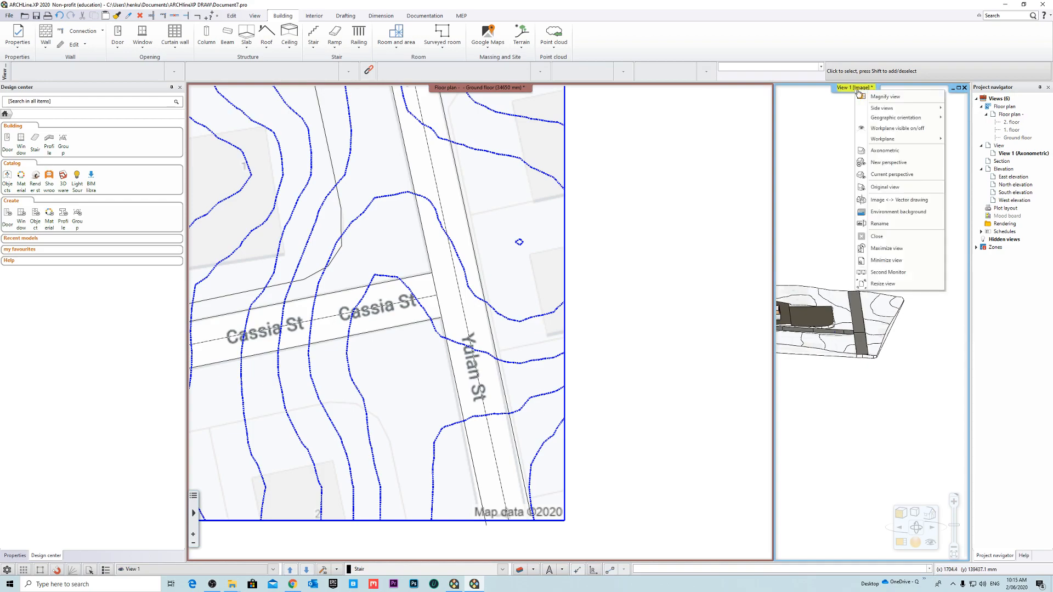
left_click(862, 97)
middle_click_drag(737, 191, 585, 265)
scroll(570, 329, "up", 4)
middle_click_drag(570, 329, 504, 313)
- Edit the Yulan St road's node heights on the layout and place its height profile below the terrain model
right_click(505, 315)
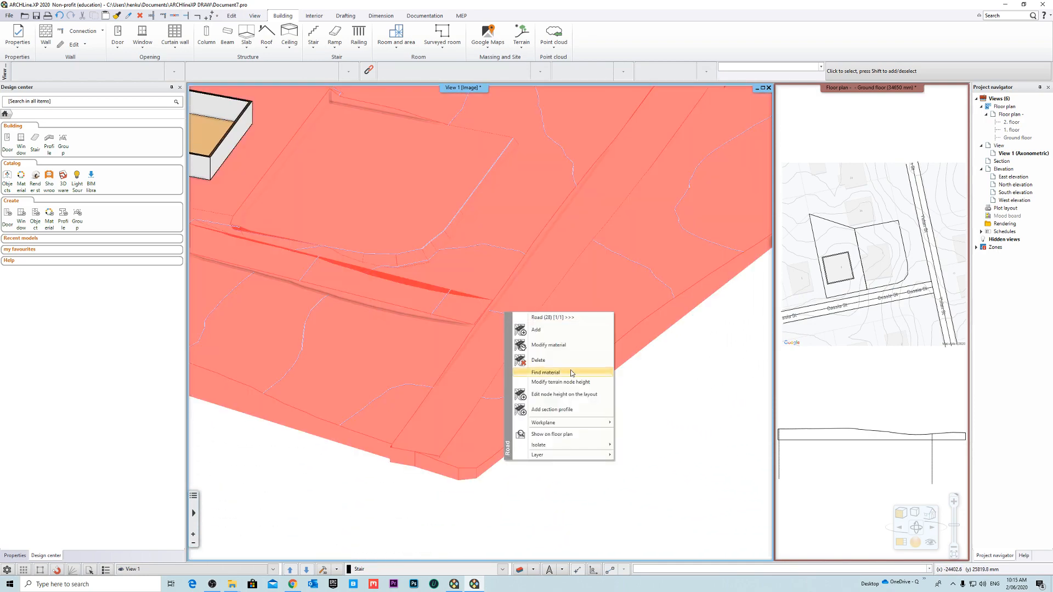
left_click(576, 397)
scroll(485, 323, "down", 6)
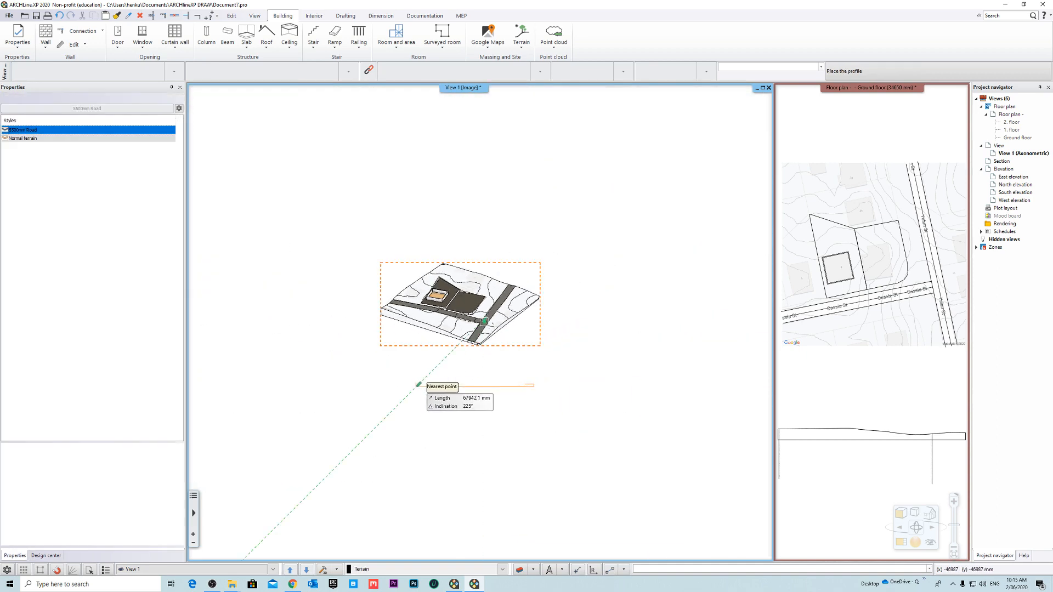
left_click(418, 385)
- Insert a node in the Yulan St road profile at the terrain line just past the first dip
scroll(465, 383, "up", 5)
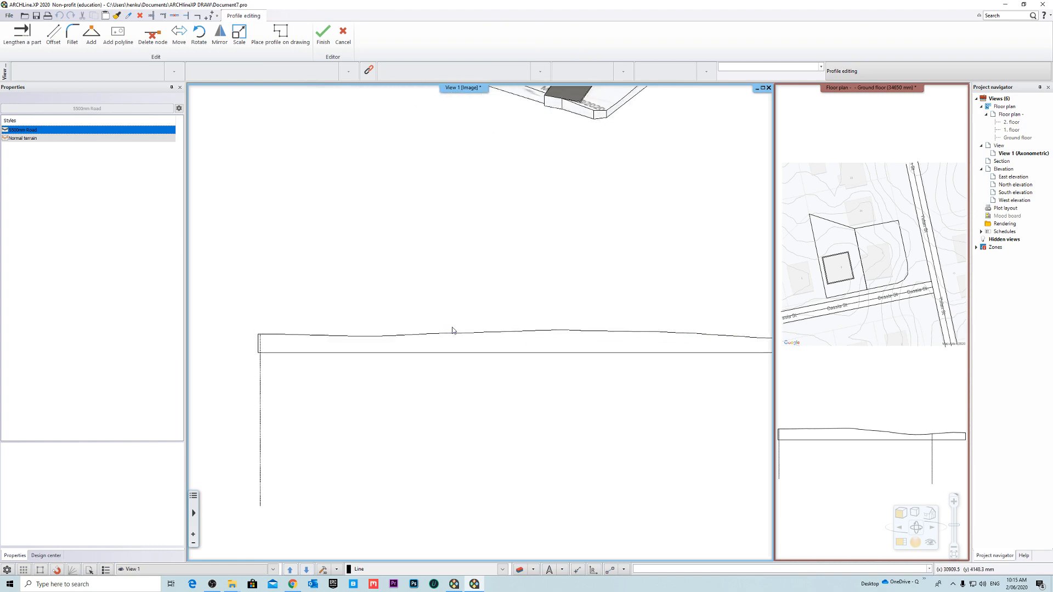
scroll(452, 331, "down", 5)
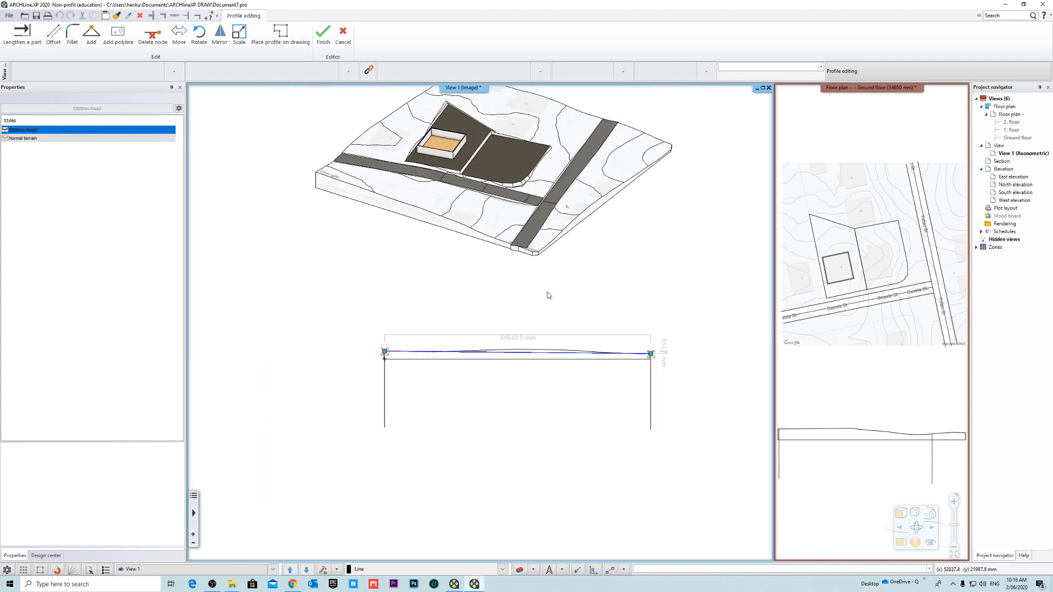
scroll(493, 345, "up", 4)
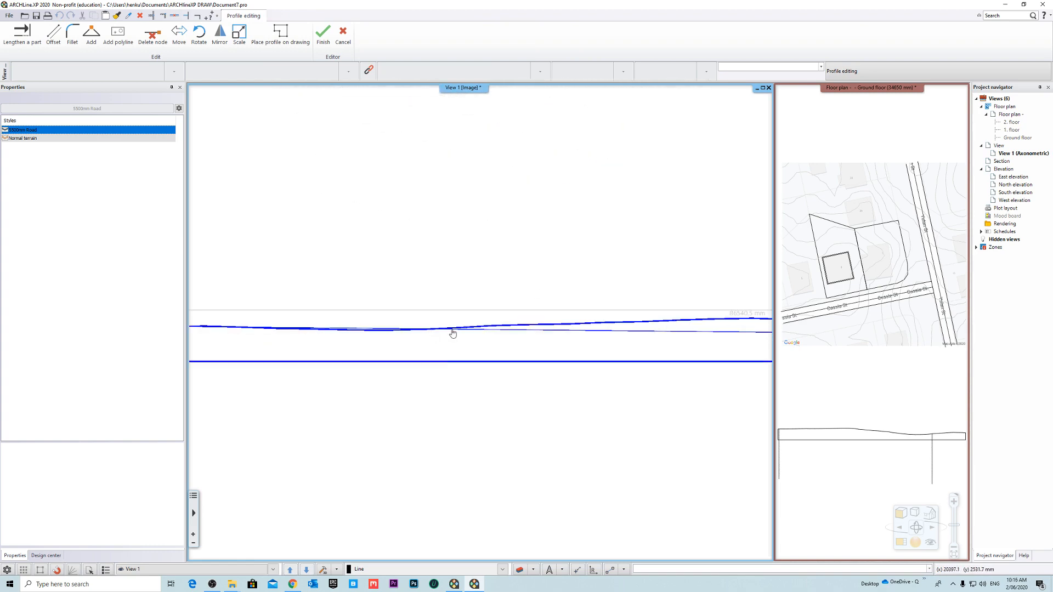
left_click(478, 330)
left_click(530, 361)
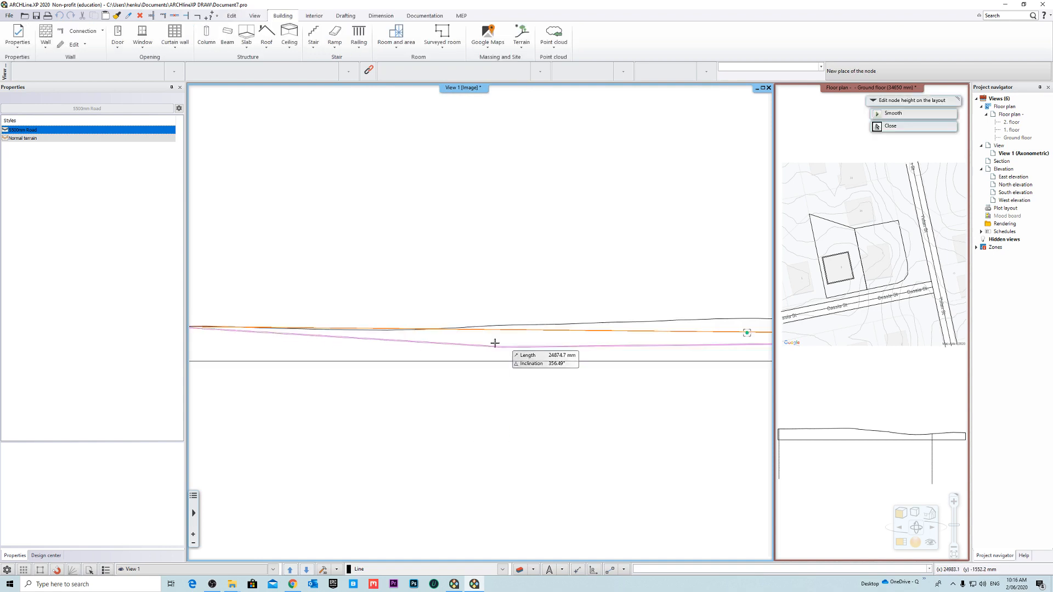
left_click(411, 334)
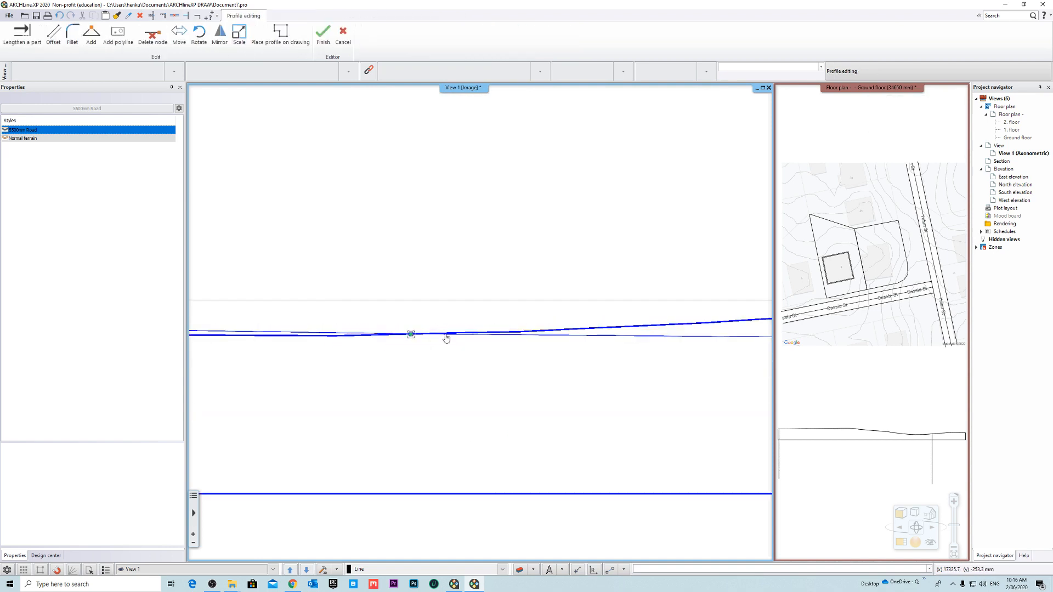
- Insert two more nodes in the road profile and snap them onto the rising terrain line
left_click(508, 366)
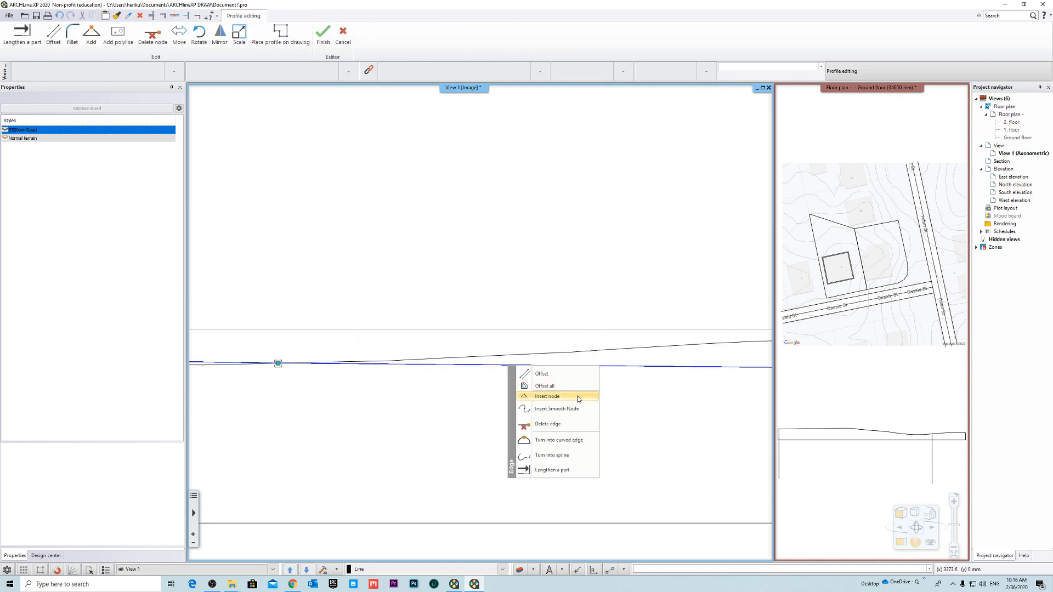
left_click(576, 395)
left_click(571, 356)
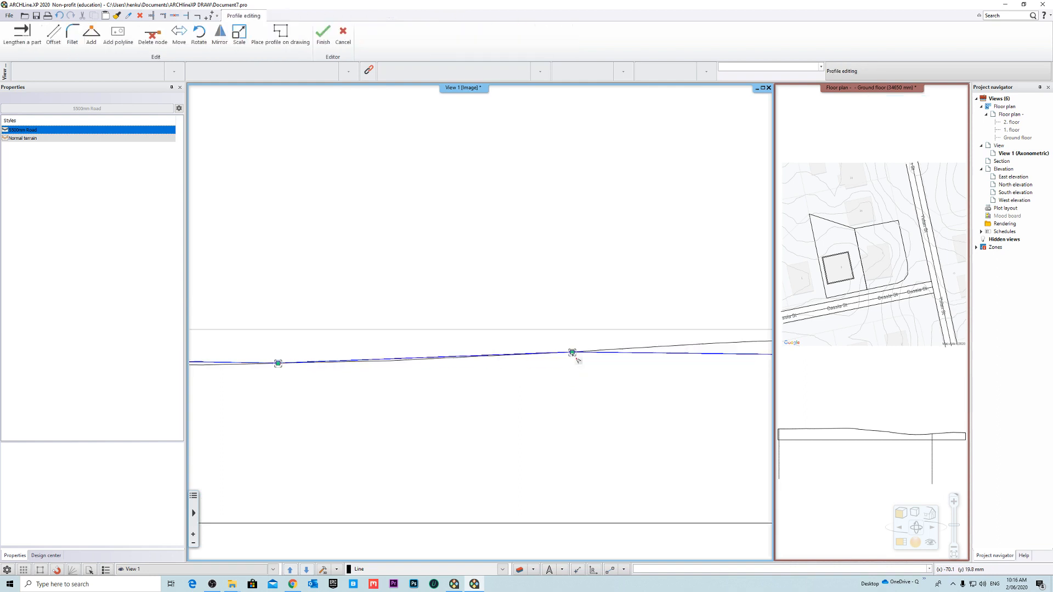
left_click(538, 360)
left_click(589, 388)
left_click(552, 349)
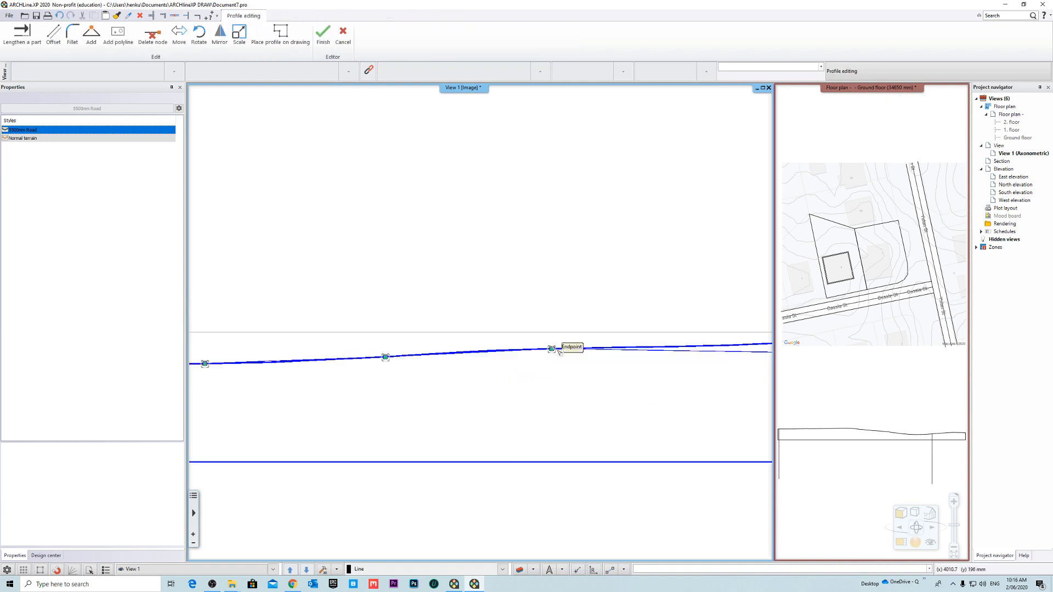
- Add another two nodes farther up the slope, placing each on the terrain line as it climbs toward the crest
middle_click_drag(559, 352, 363, 392)
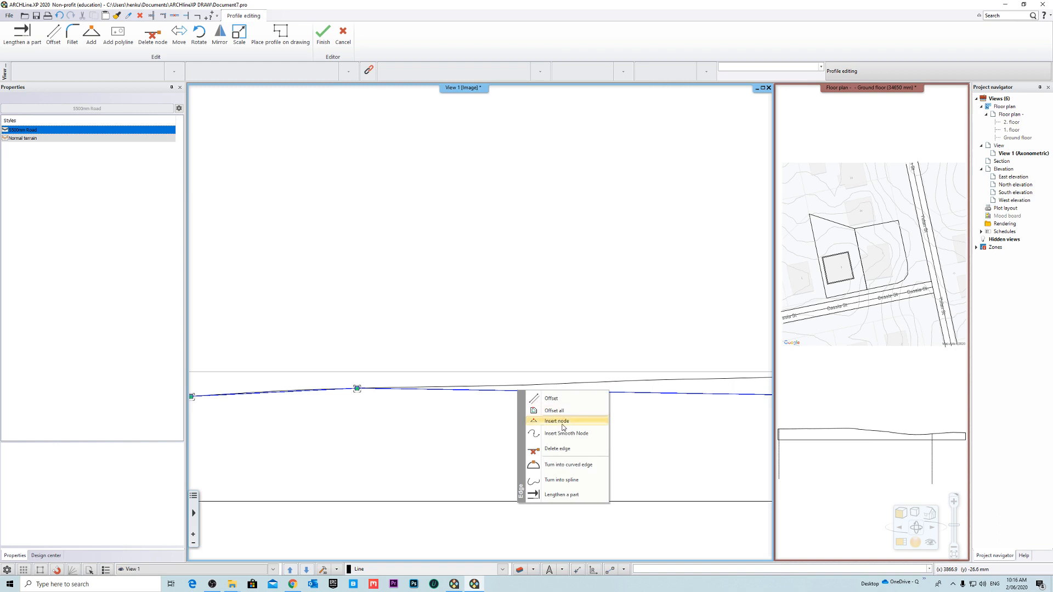
left_click(563, 427)
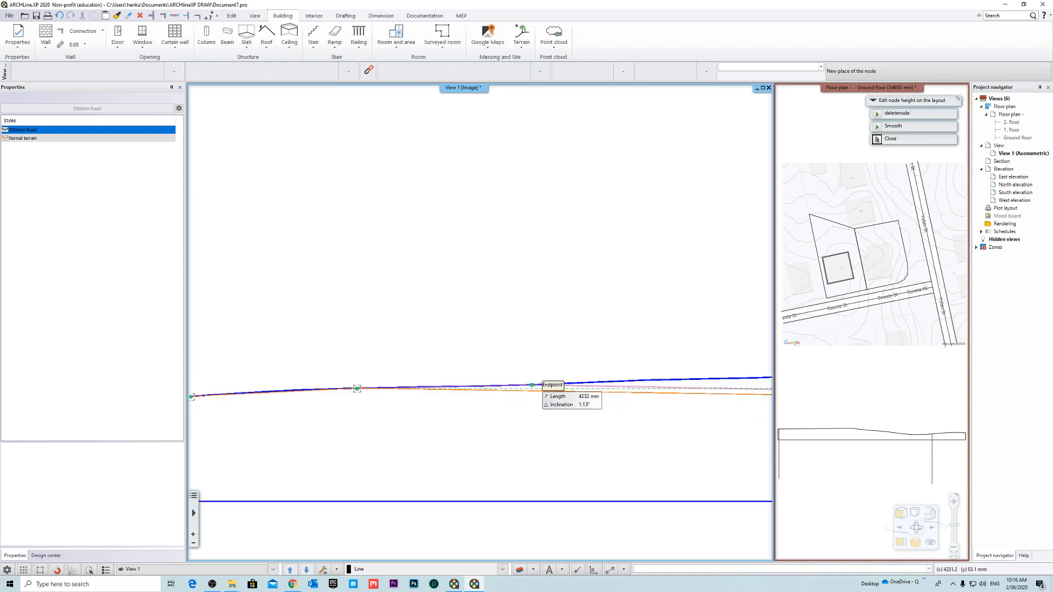
right_click(508, 404)
left_click(562, 428)
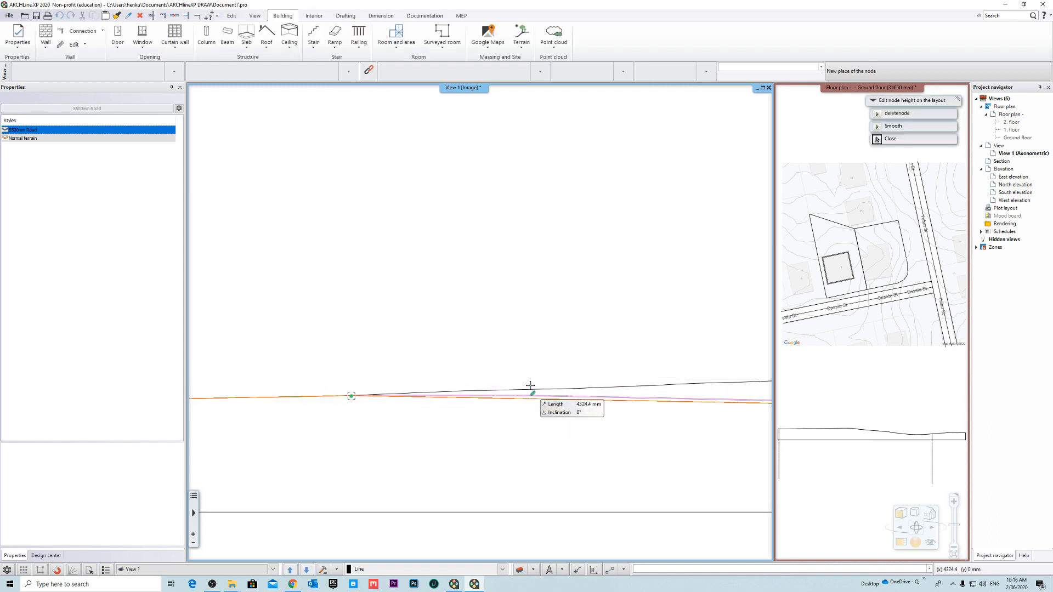
left_click(476, 306)
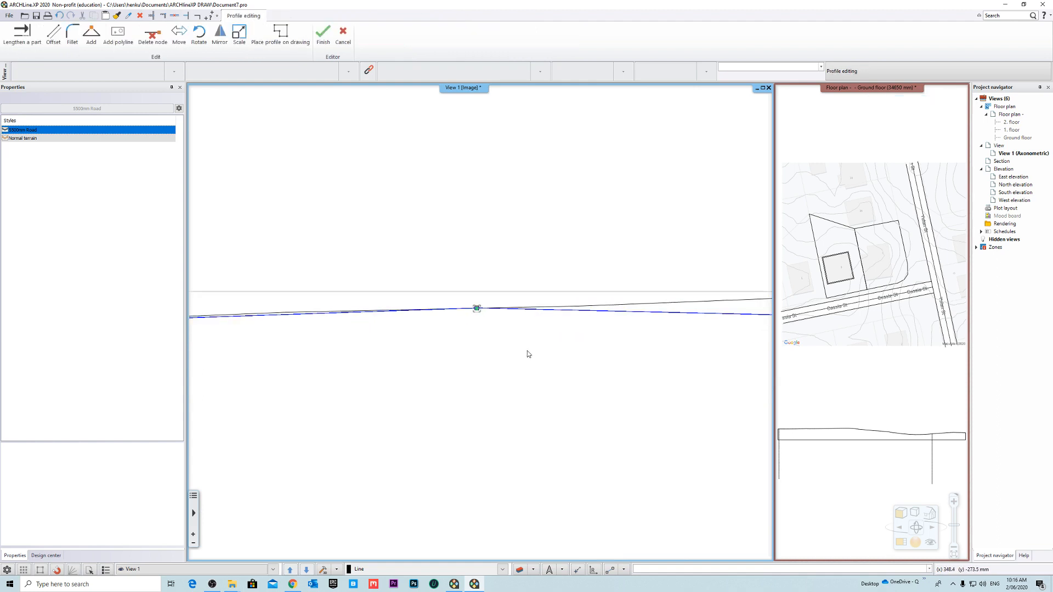
- Insert two nodes across the crest of the road profile, one near the top and one just past it, on the terrain line
right_click(524, 361)
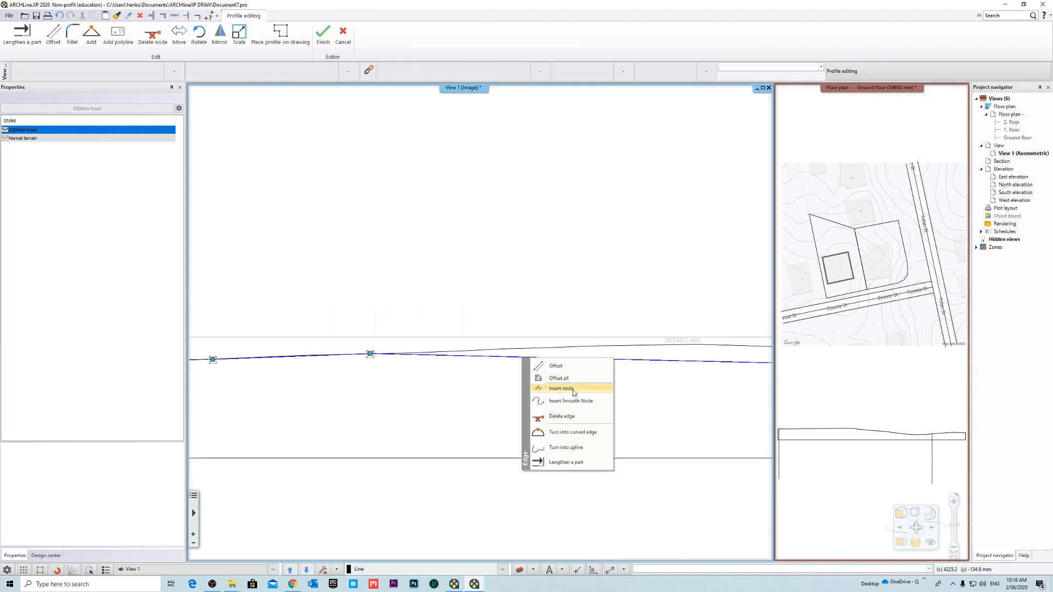
left_click(574, 393)
left_click(547, 350)
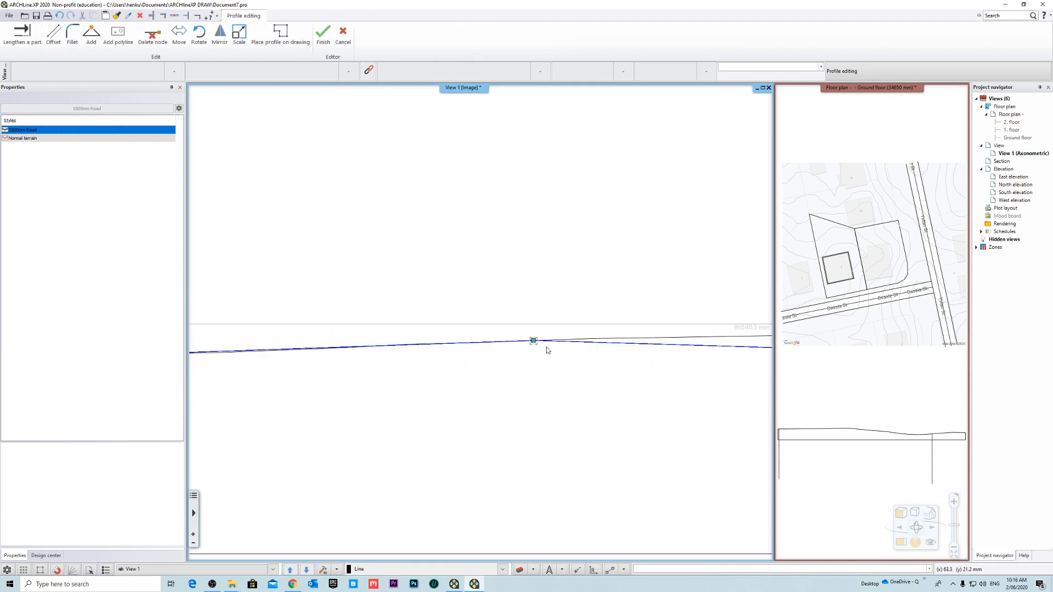
right_click(532, 366)
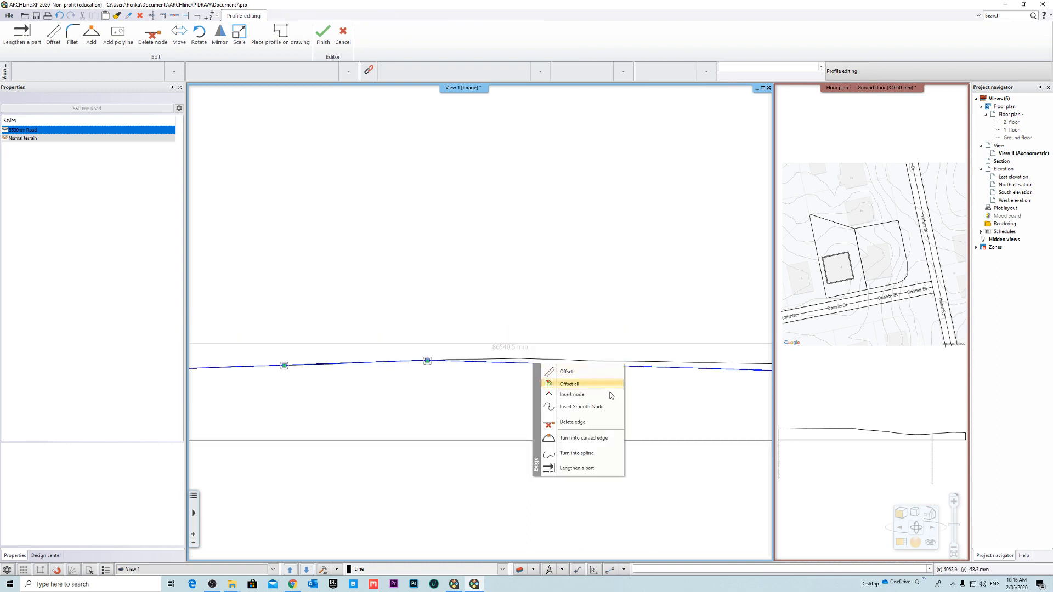
left_click(594, 396)
left_click(561, 360)
scroll(594, 407, "down", 3)
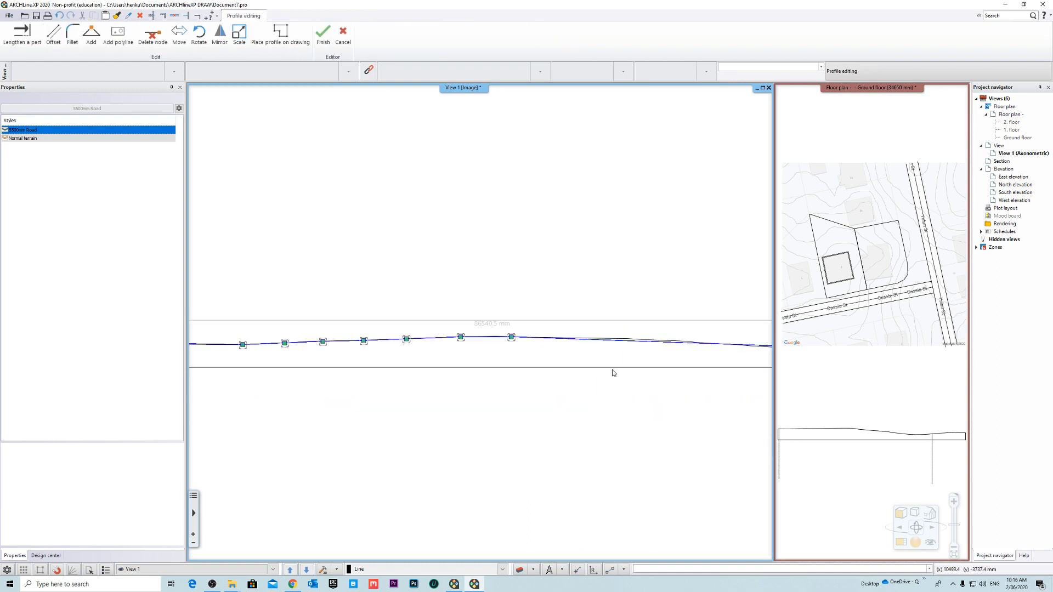
- Insert a node on the upper part of the descending slope and snap it onto the terrain line
middle_click_drag(628, 351, 549, 374)
scroll(550, 377, "up", 3)
right_click(495, 352)
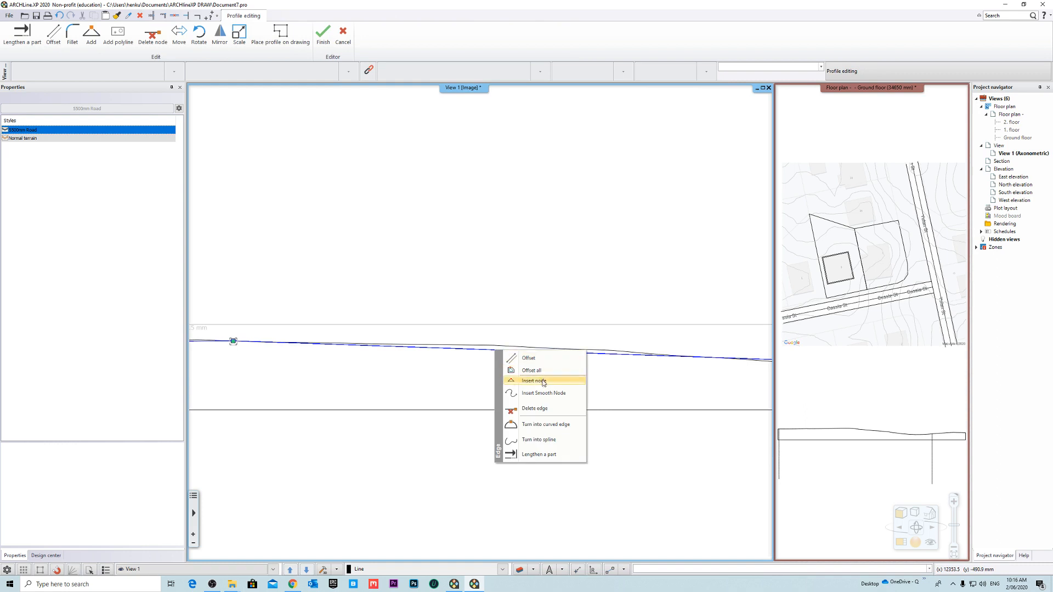
left_click(523, 378)
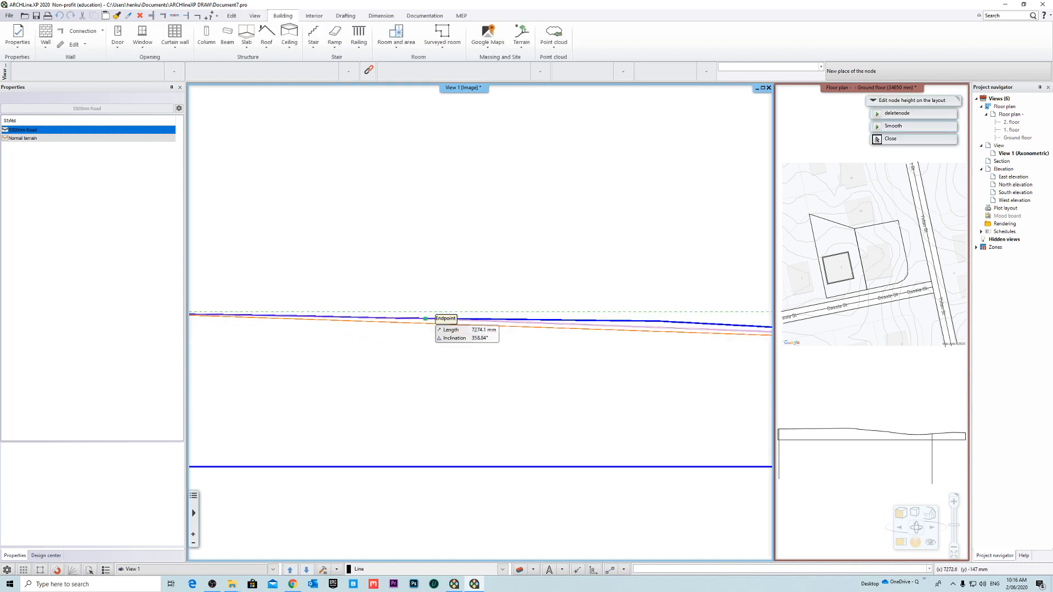
scroll(448, 313, "up", 3)
left_click(484, 335)
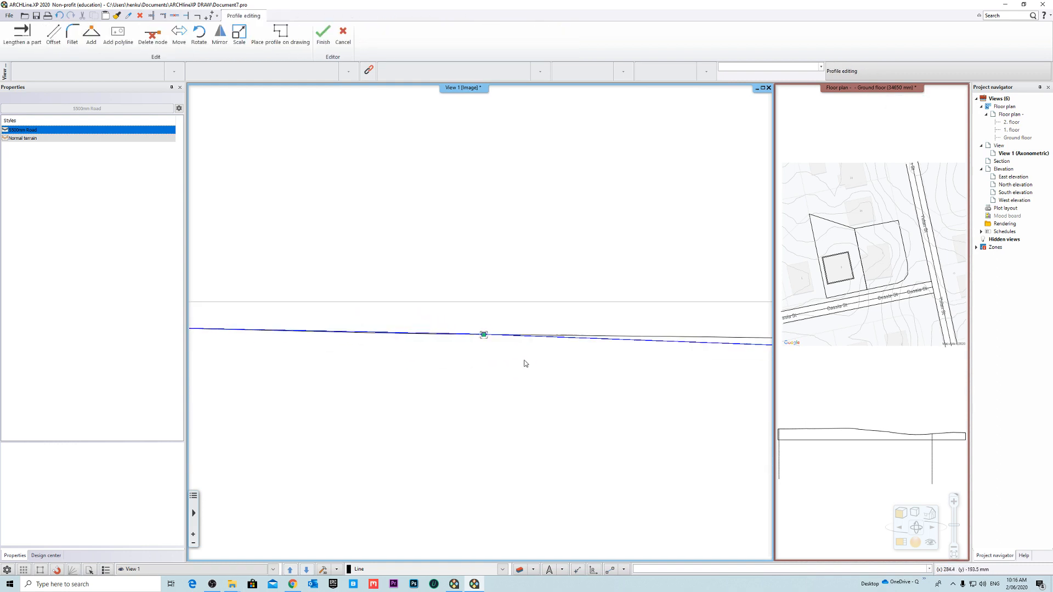
- Insert two closely spaced nodes along the descending slope of the road profile and snap them onto the terrain line
scroll(647, 368, "up", 2)
right_click(514, 355)
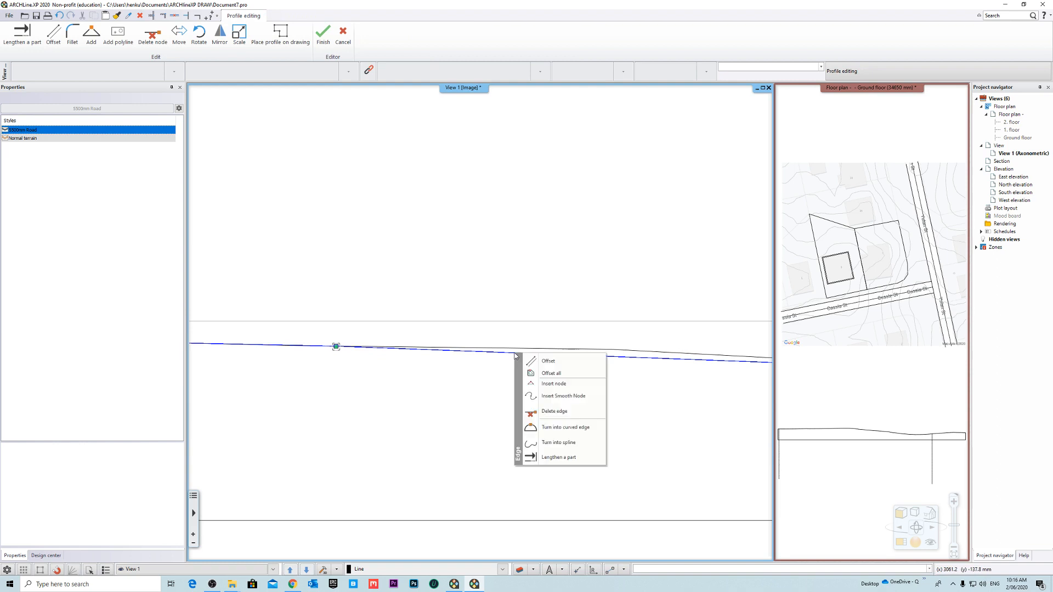
left_click(562, 384)
left_click(541, 346)
scroll(634, 376, "down", 1)
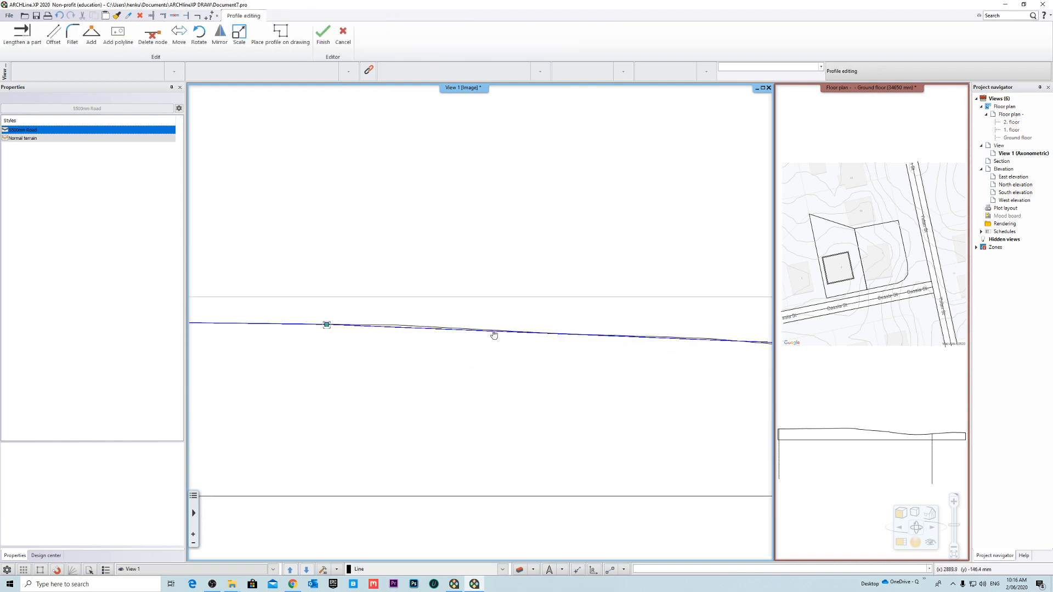
left_click(483, 369)
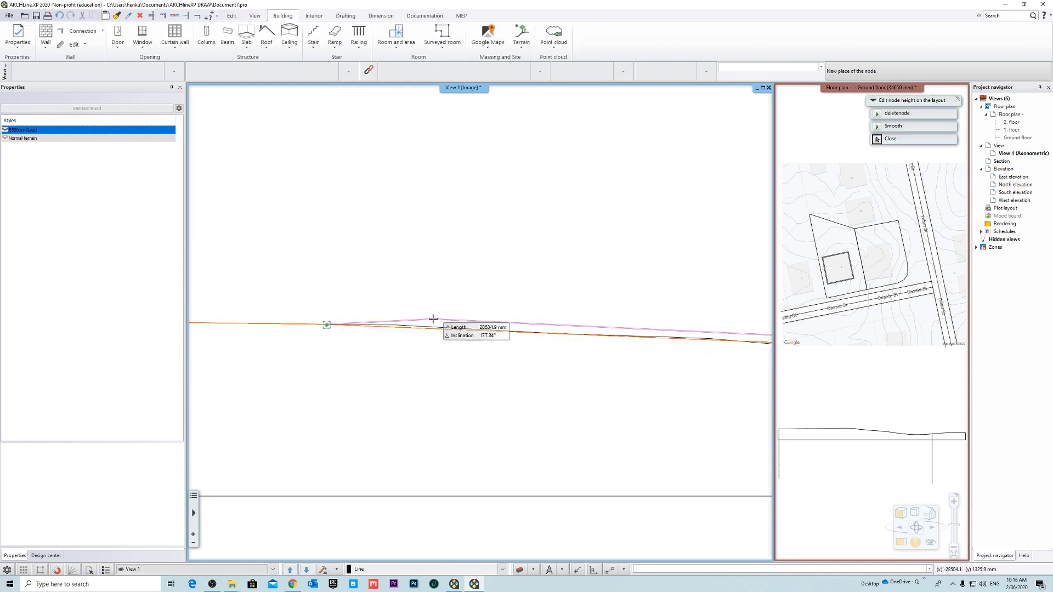
left_click(406, 338)
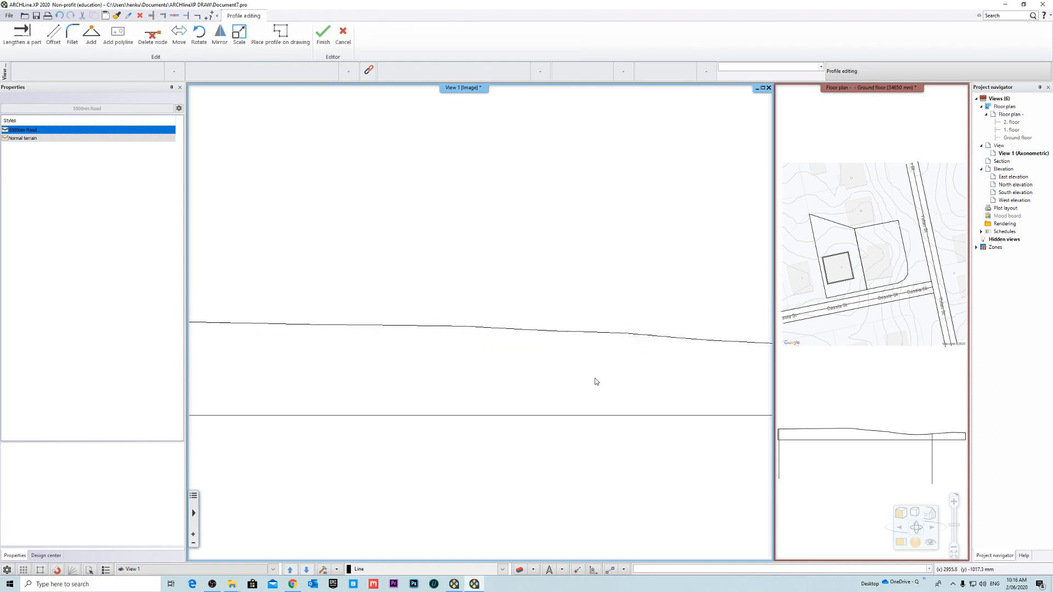
- Insert a node near the foot of the descending slope on the terrain line and finish editing the road profile
middle_click_drag(653, 327, 582, 335)
scroll(582, 335, "up", 5)
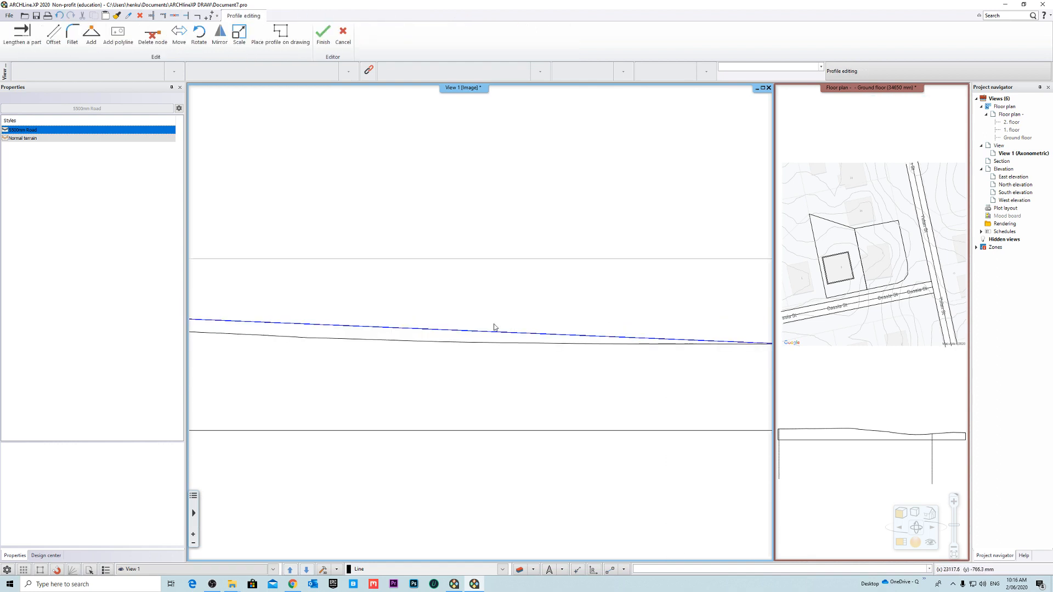
left_click(423, 333)
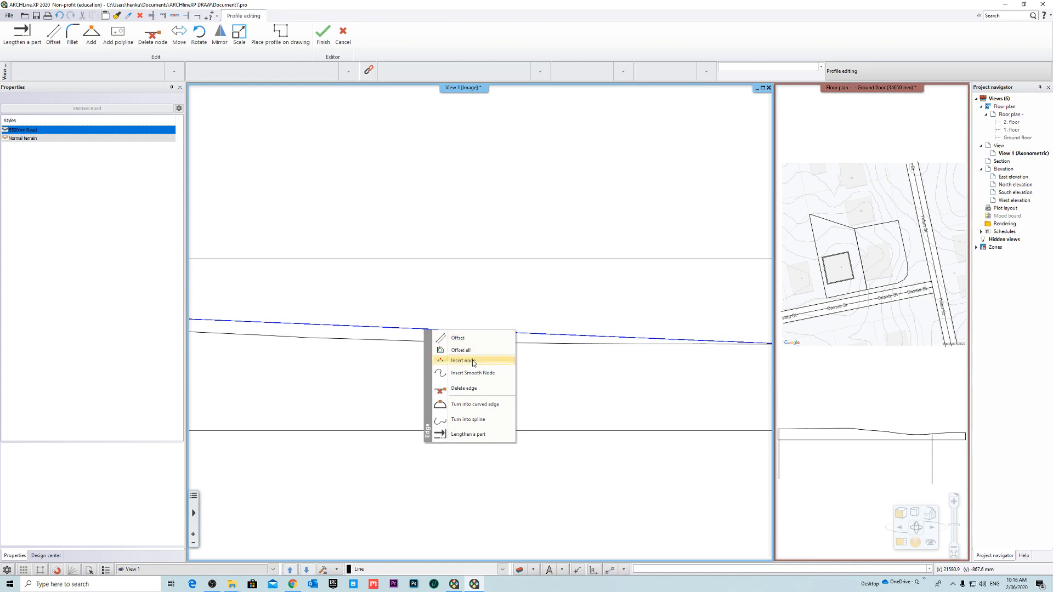
left_click(473, 363)
left_click(333, 338)
scroll(554, 392, "down", 5)
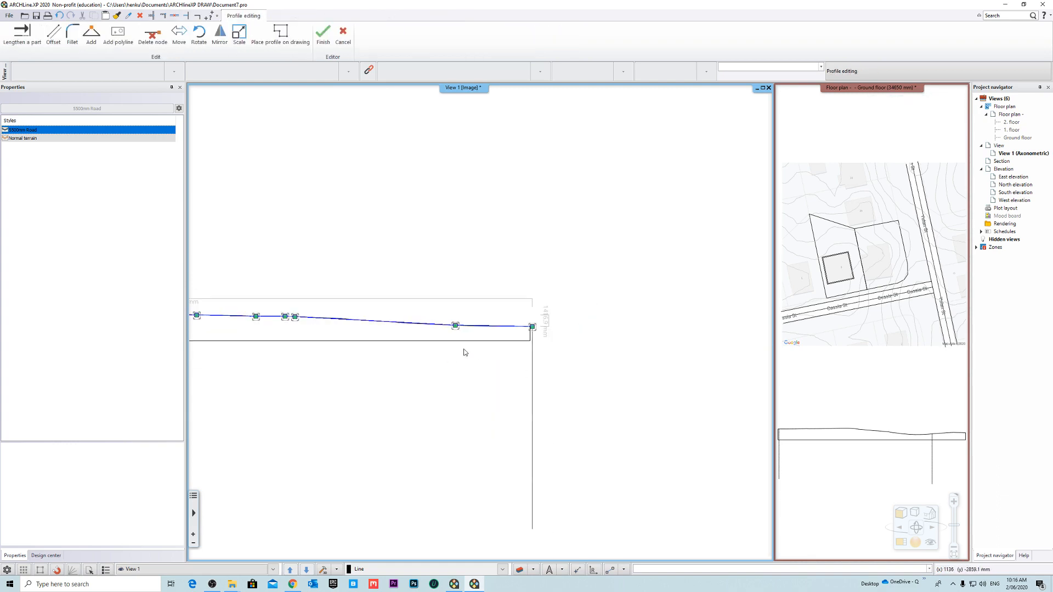
scroll(622, 382, "down", 2)
middle_click_drag(463, 349, 656, 405)
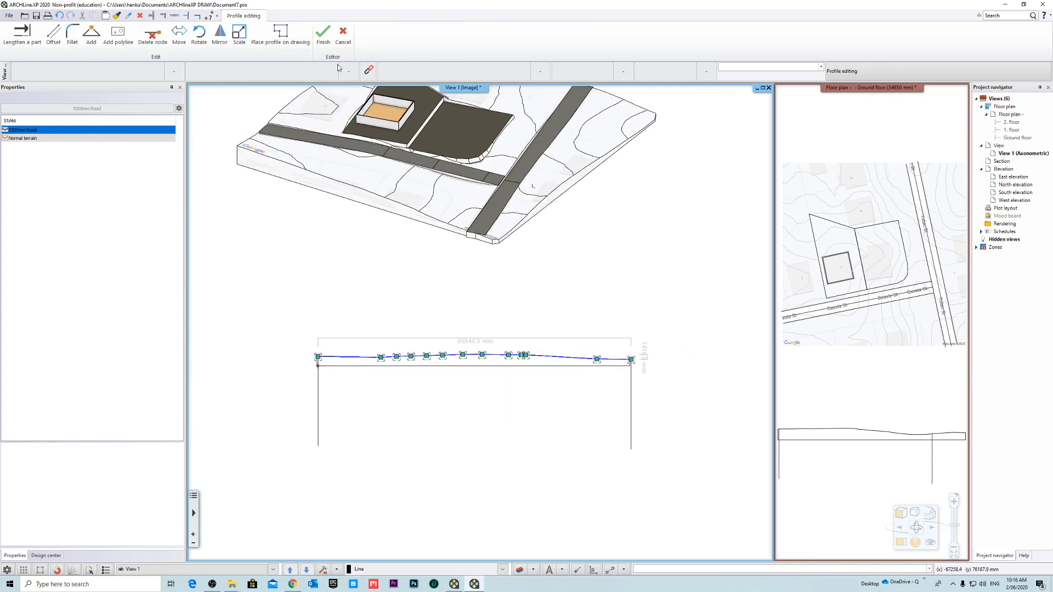
left_click(324, 36)
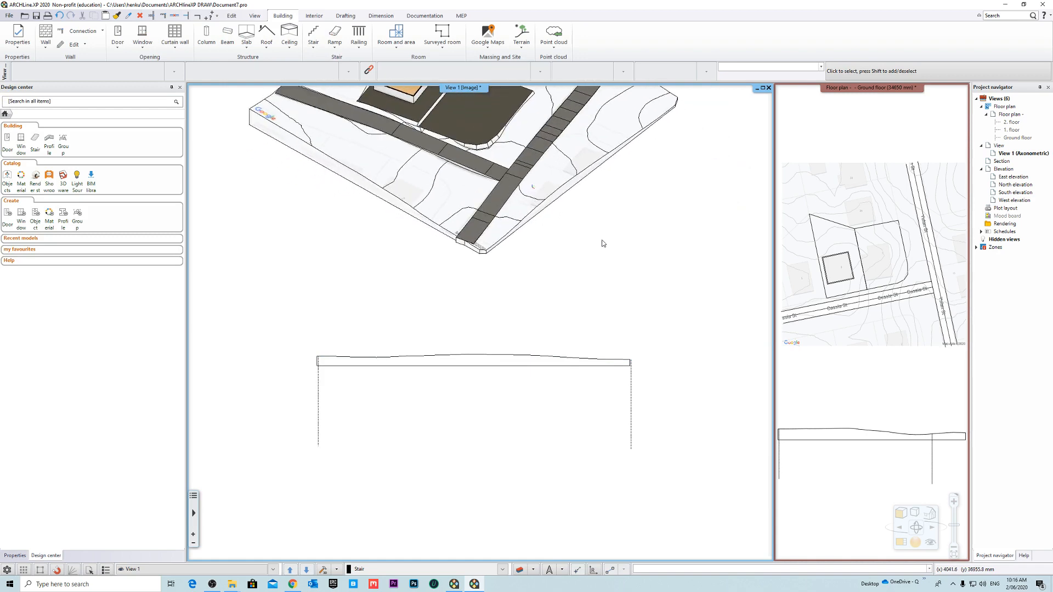
- Delete the road profile drawings from both the 3D view and the ground floor plan
scroll(579, 278, "down", 4)
mouse_move(505, 205)
right_mouse_down()
mouse_move(705, 262)
mouse_move(499, 196)
right_mouse_up()
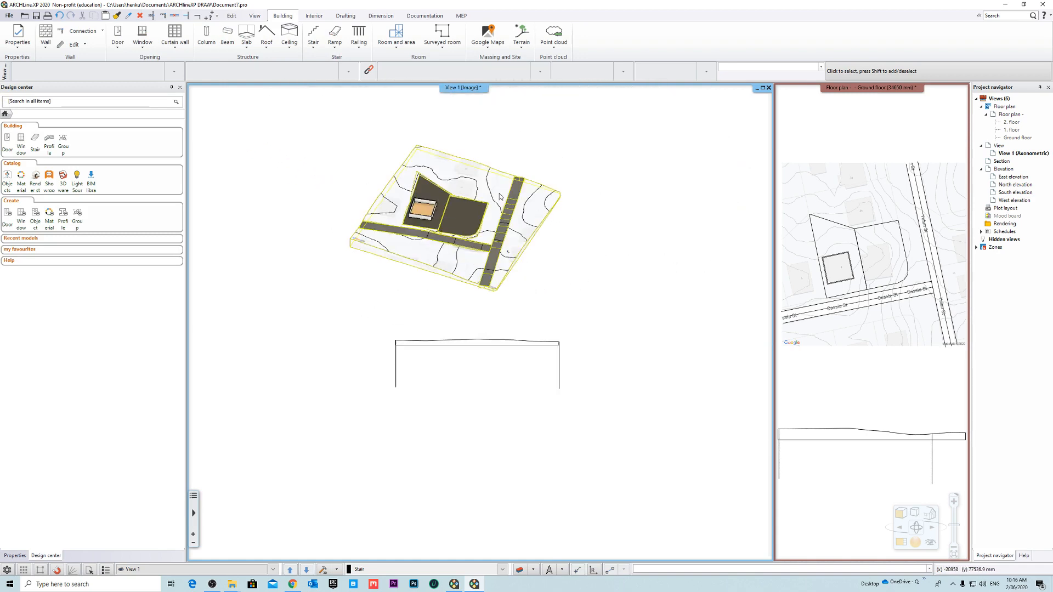
left_click_drag(573, 341, 344, 409)
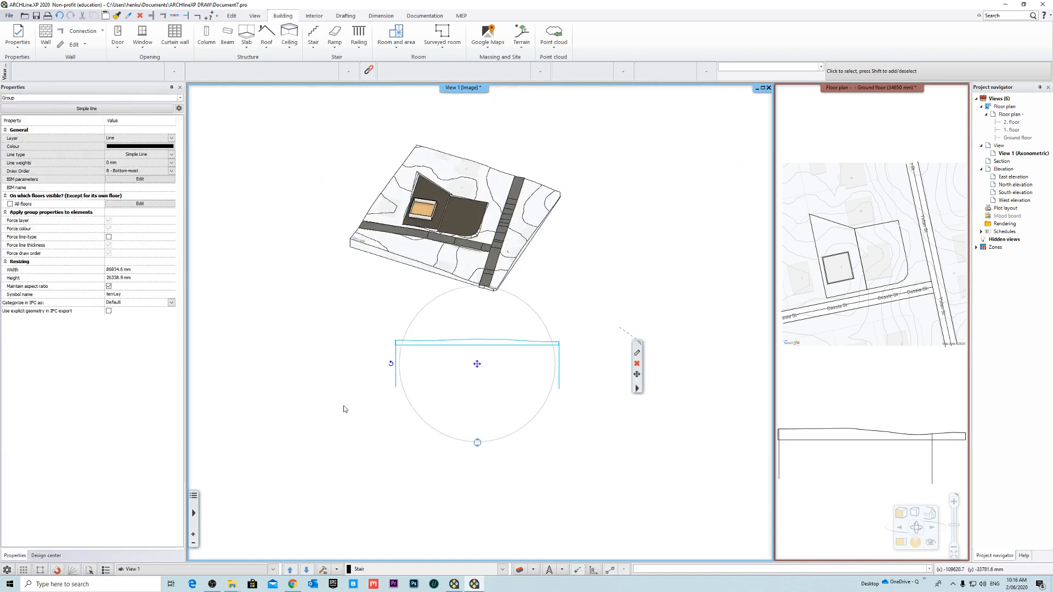
left_click(821, 412)
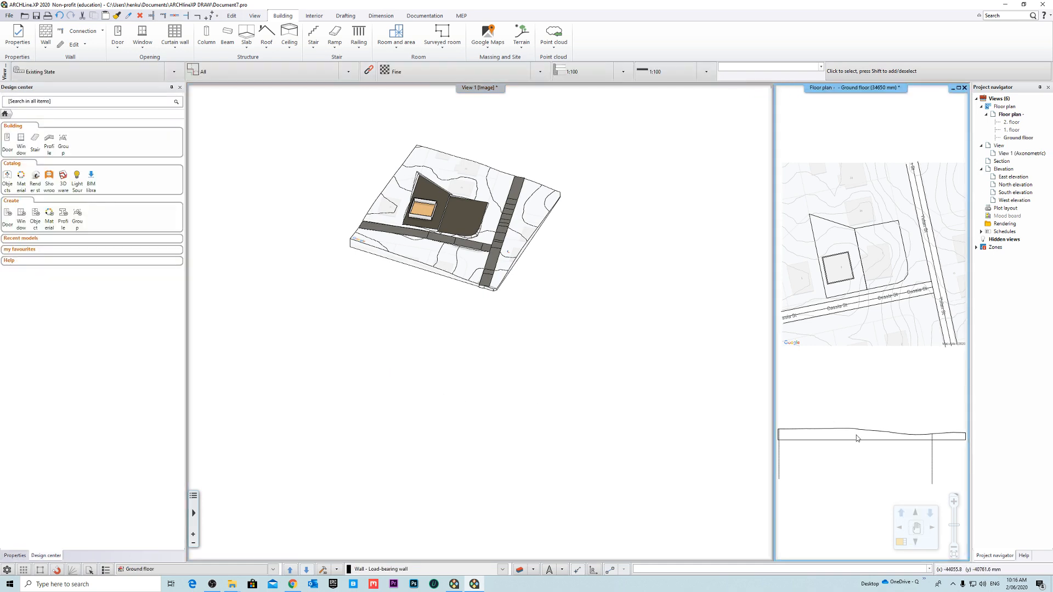
scroll(856, 435, "down", 2)
key("Delete")
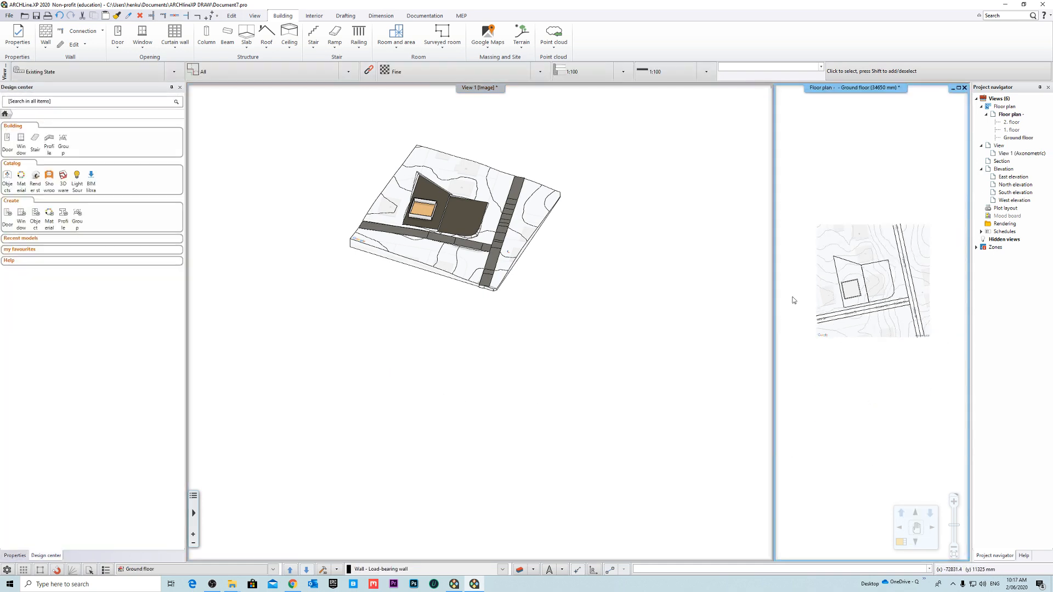
- Maximize the 3D view so it fills the whole drawing area
left_click(579, 136)
right_click(472, 91)
left_click(500, 96)
- Examine the junction of the Cassia St and Yulan St roads up close and from several sides for gaps and height differences
middle_click_drag(522, 261, 592, 361)
scroll(639, 422, "up", 5)
middle_click_drag(506, 291, 711, 305)
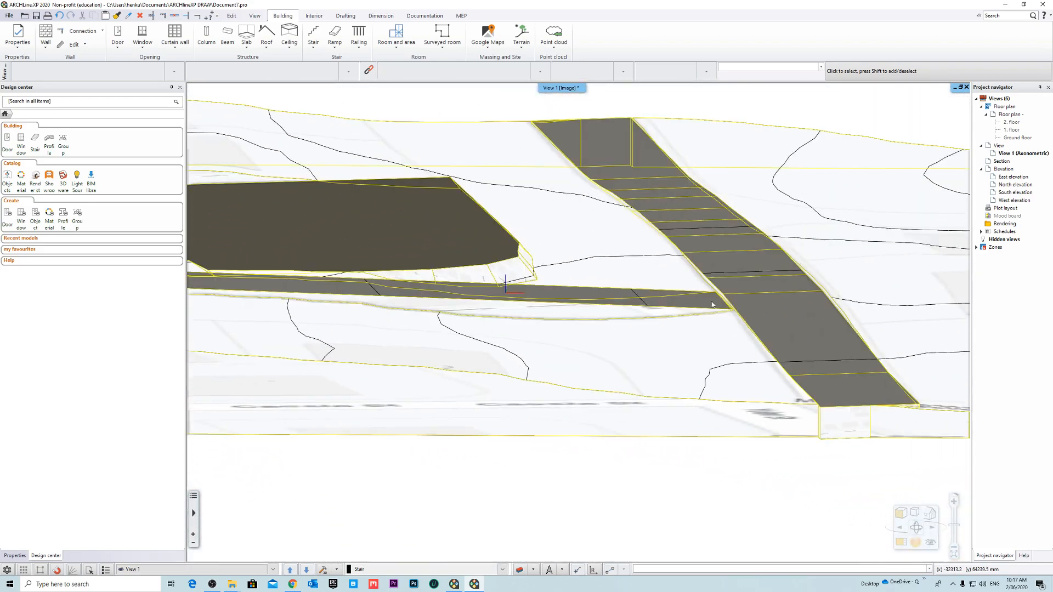
scroll(712, 304, "up", 3)
middle_click_drag(607, 309, 567, 320)
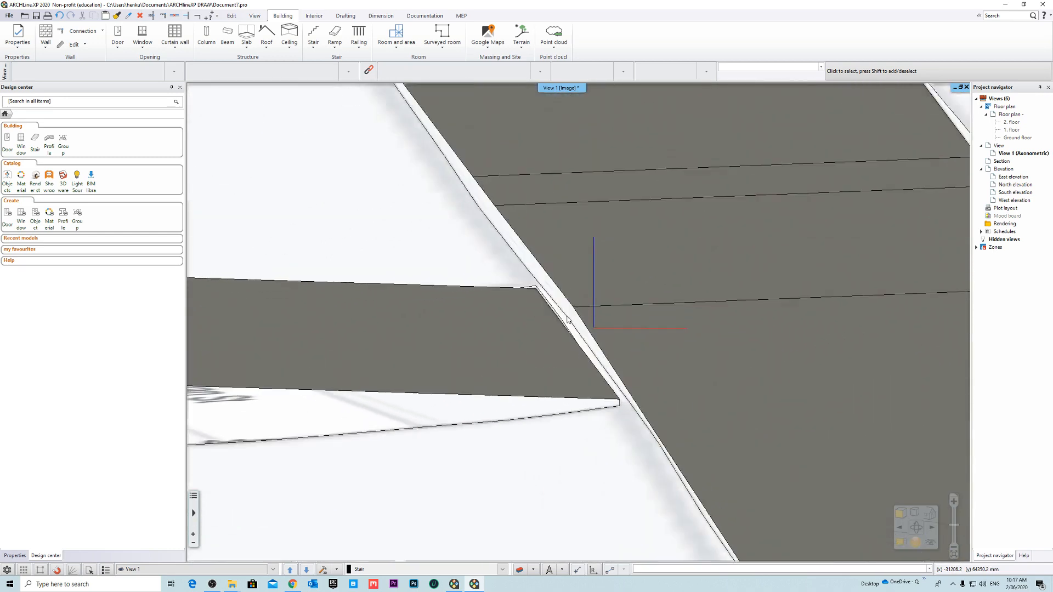
scroll(568, 319, "down", 2)
left_click(573, 323)
scroll(576, 324, "down", 2)
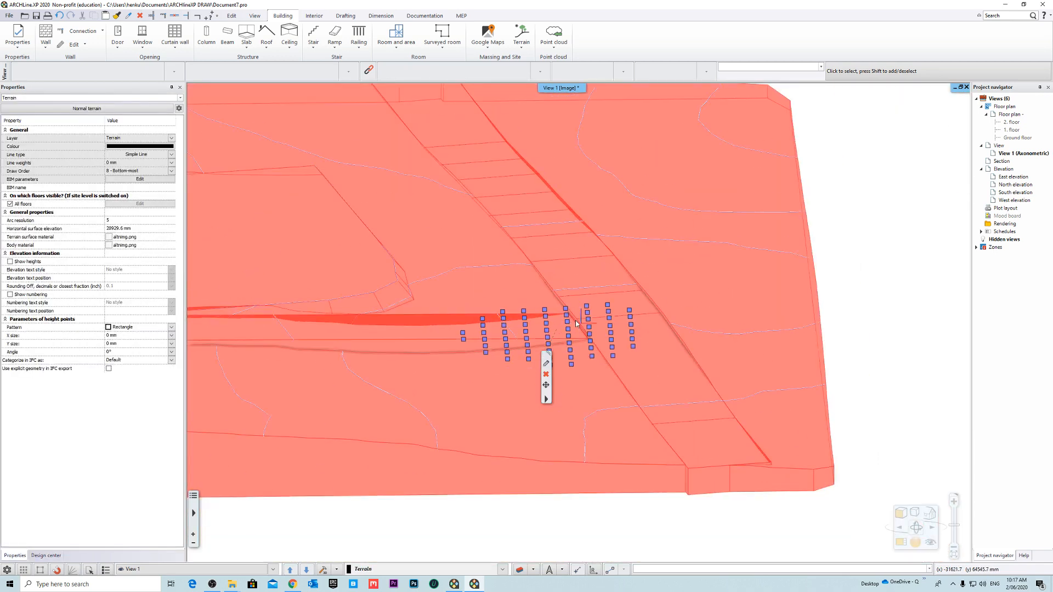
scroll(576, 324, "up", 2)
right_click(571, 327)
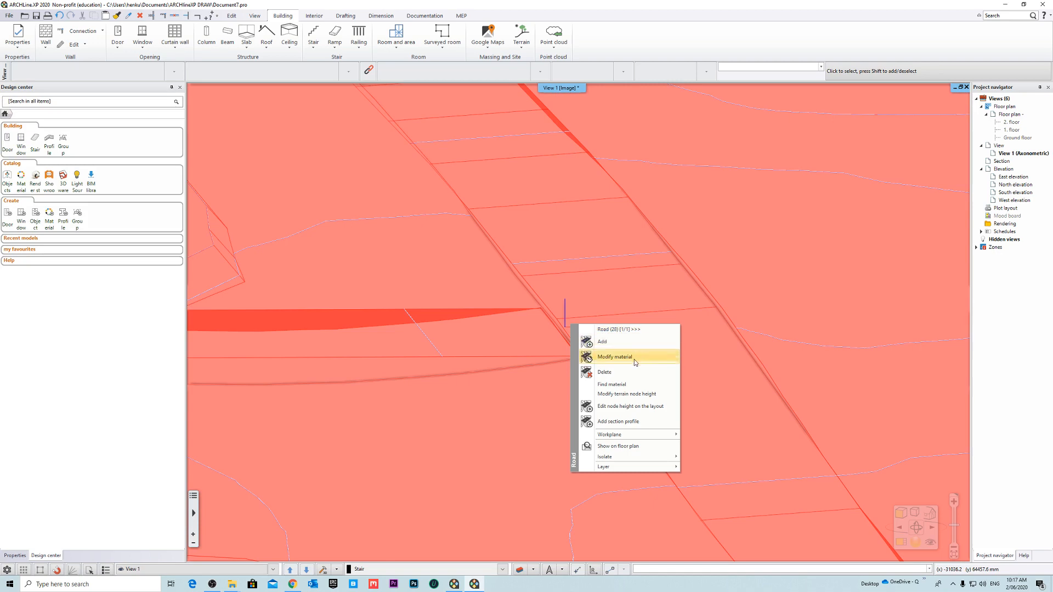
left_click(686, 305)
scroll(696, 303, "down", 3)
middle_click_drag(775, 291, 679, 375)
key("Escape")
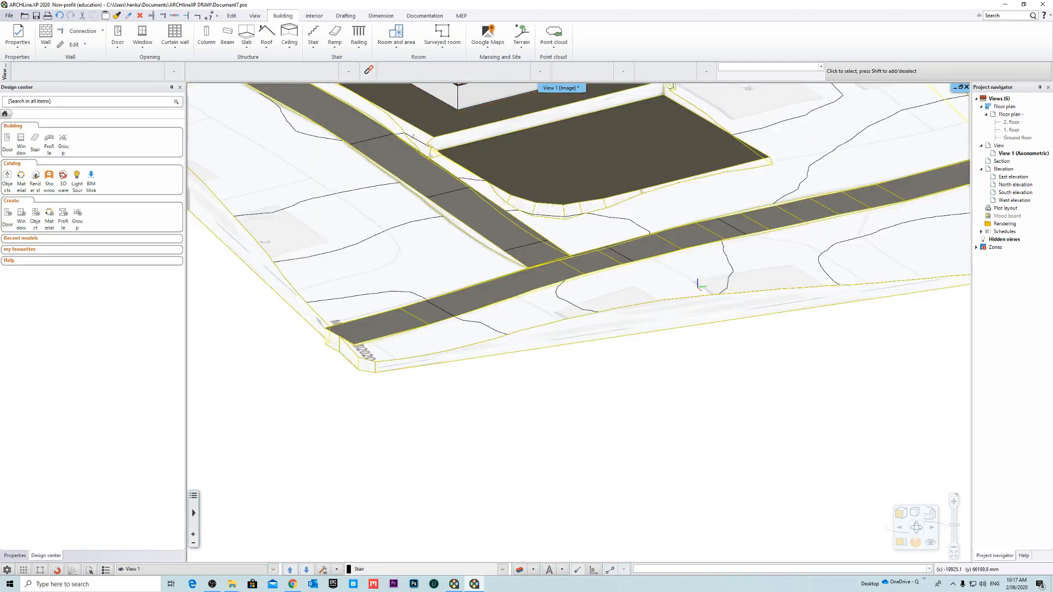
middle_click_drag(697, 288, 613, 302)
scroll(654, 310, "down", 2)
scroll(630, 307, "up", 4)
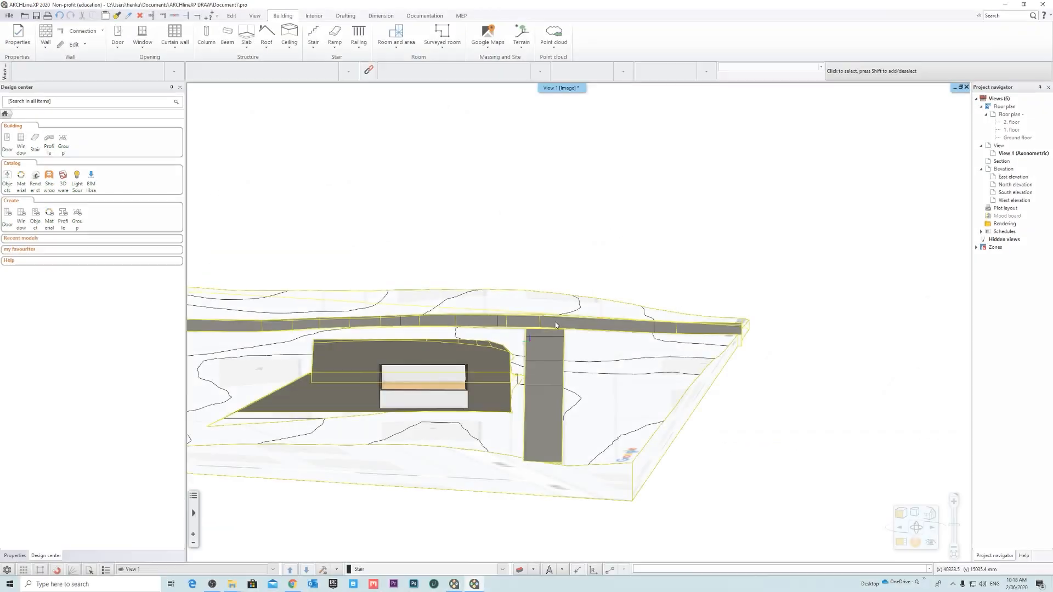
- Open the Yulan St road's node heights for editing on the layout and place its profile above the terrain model
right_click(546, 323)
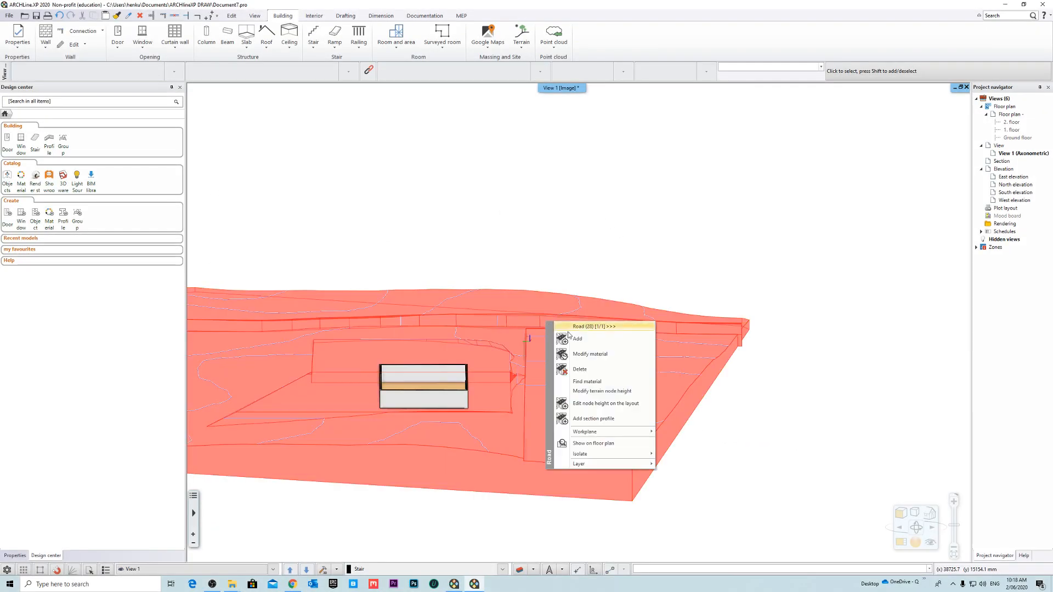
left_click(629, 405)
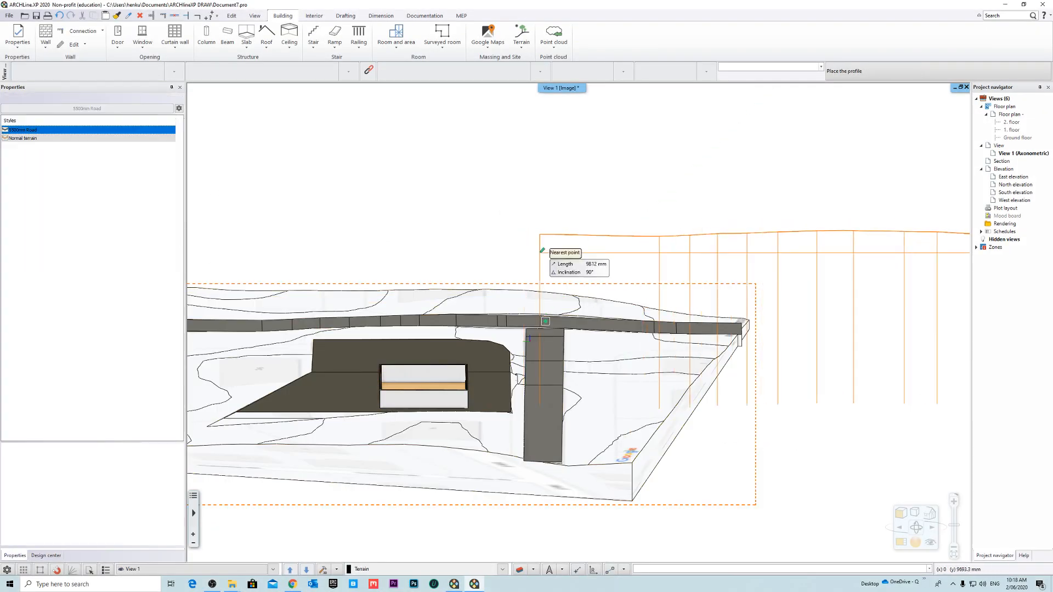
scroll(496, 223, "down", 3)
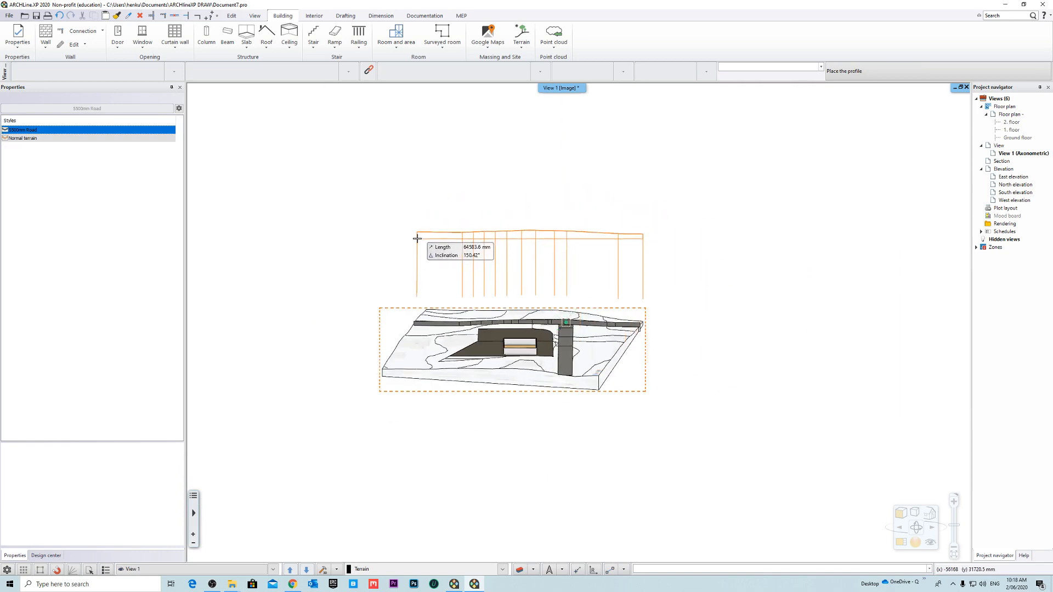
left_click(416, 236)
scroll(481, 260, "up", 2)
middle_click_drag(481, 260, 587, 309)
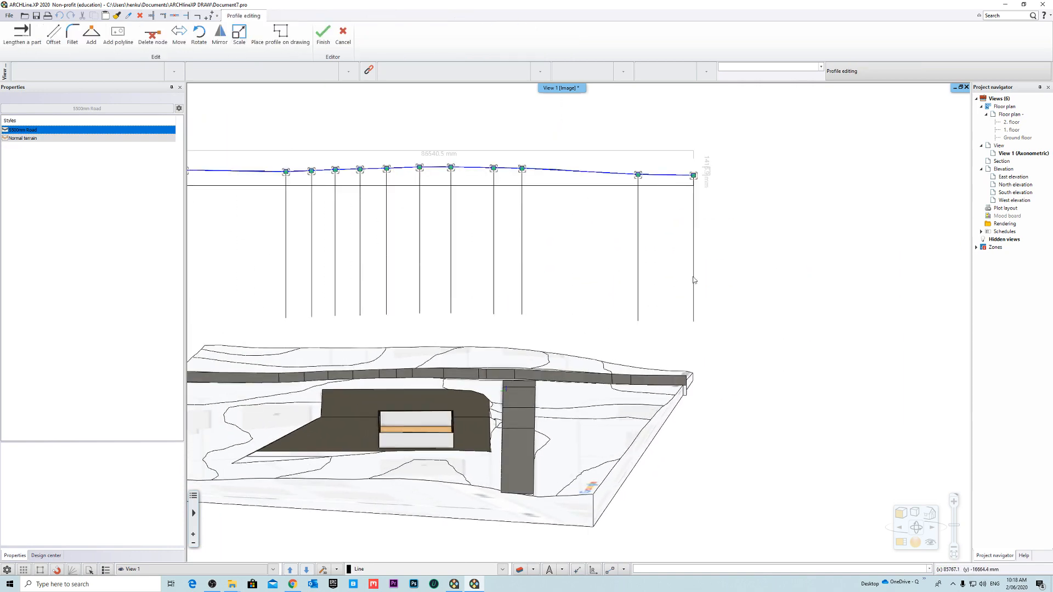
- Start moving the road profile node that lies above the Cassia St junction
middle_click_drag(558, 260, 612, 281)
scroll(573, 243, "up", 1)
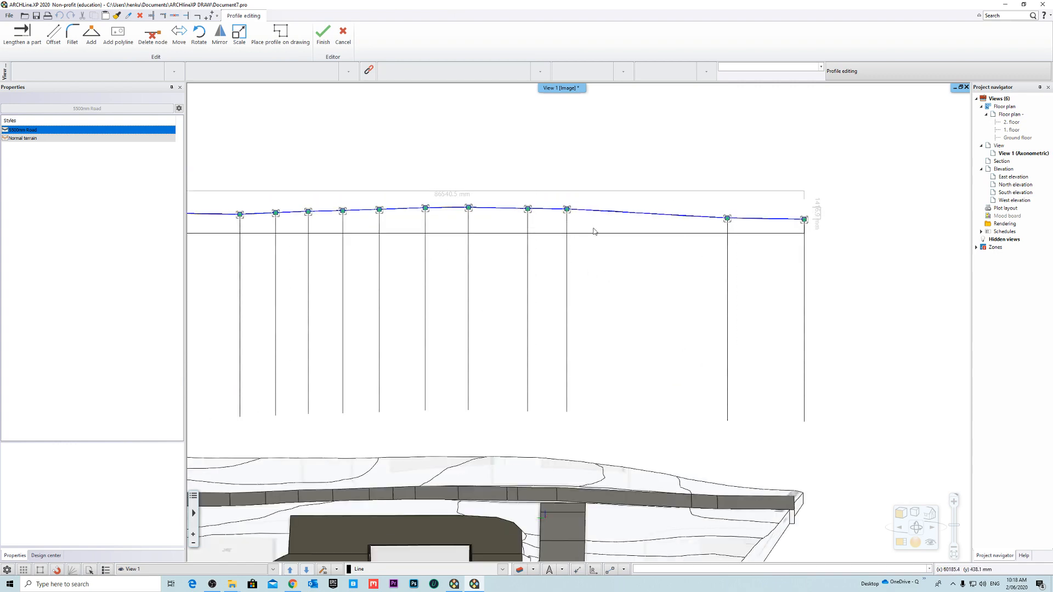
middle_click_drag(563, 215, 527, 205)
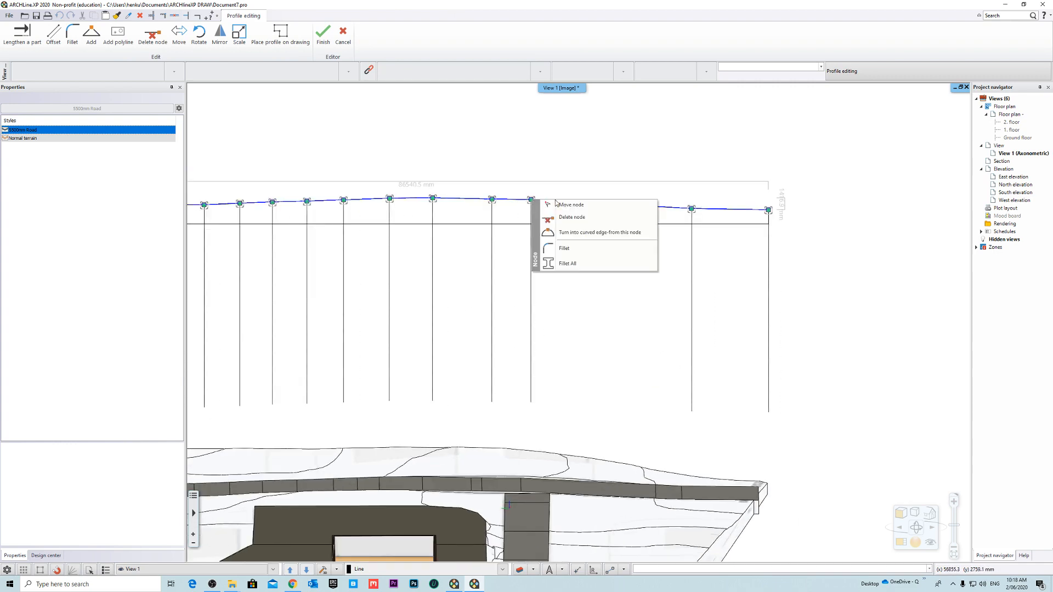
left_click(557, 204)
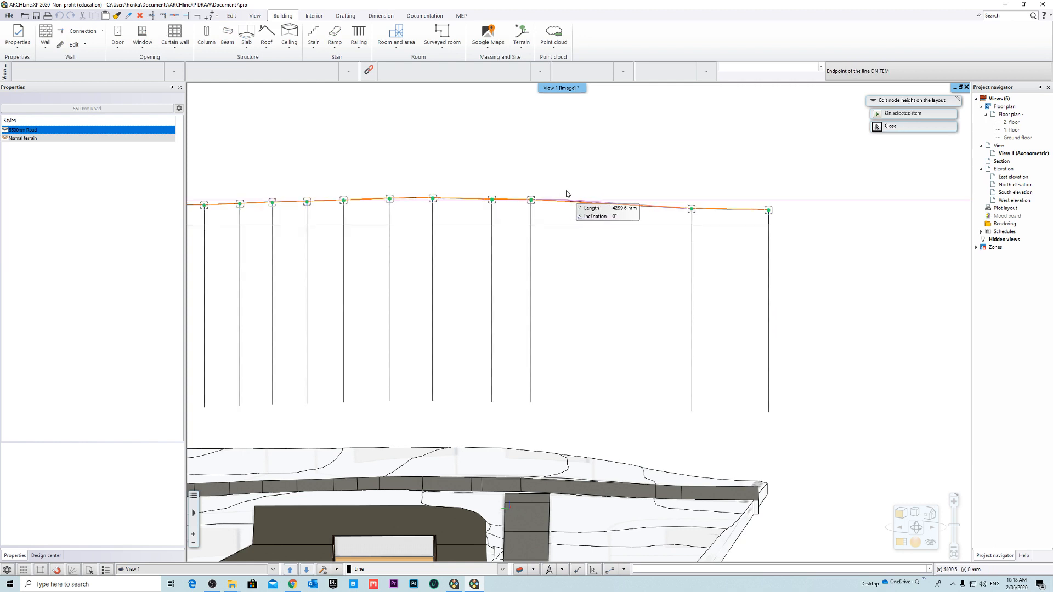
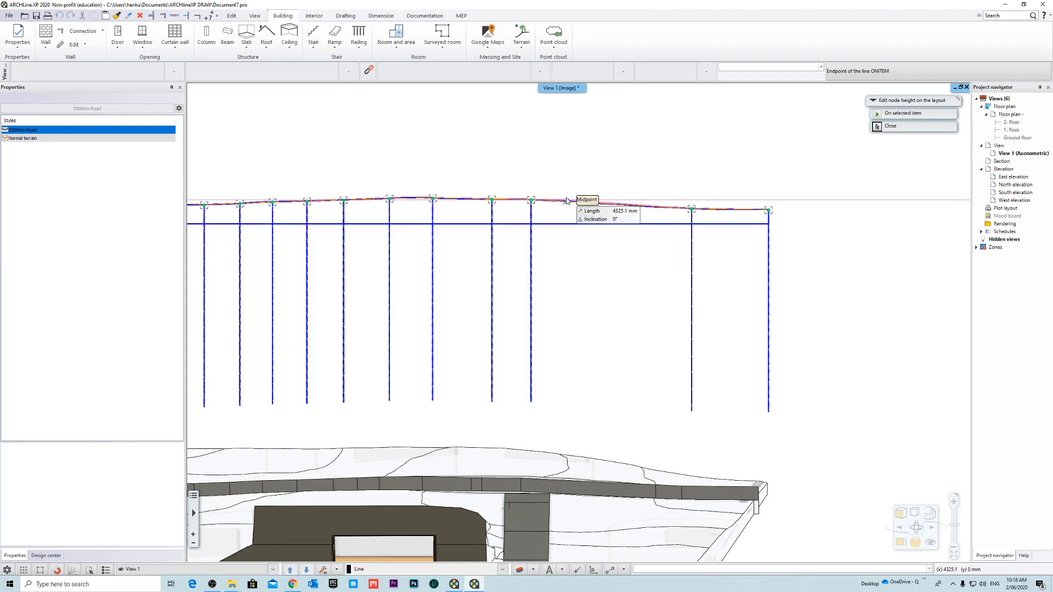
- Place the Yulan St profile node horizontally beyond the Cassia St junction and finish the profile edit
left_click(559, 198)
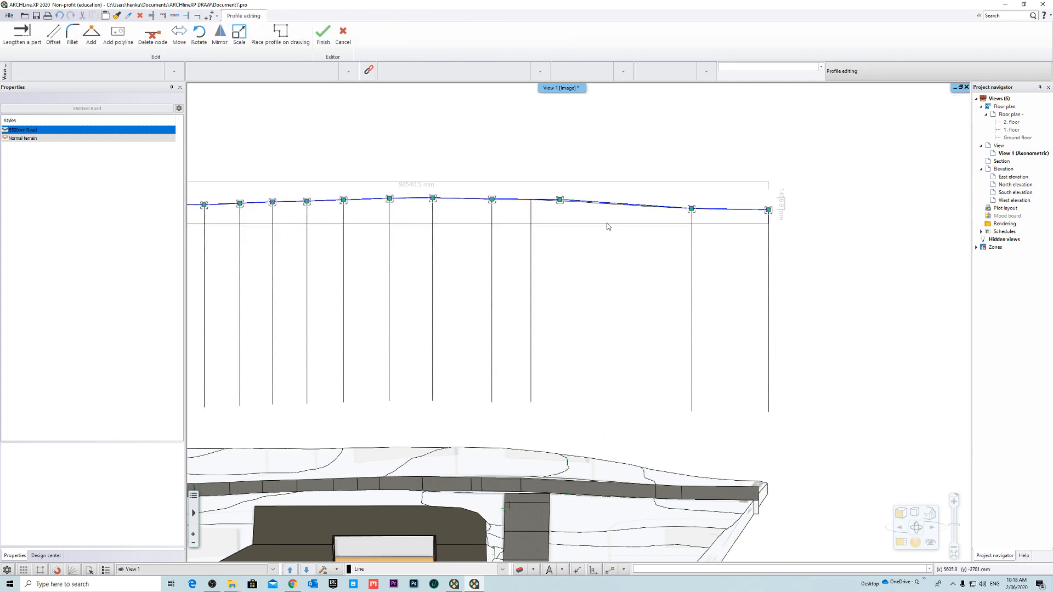
middle_click_drag(608, 282, 575, 244)
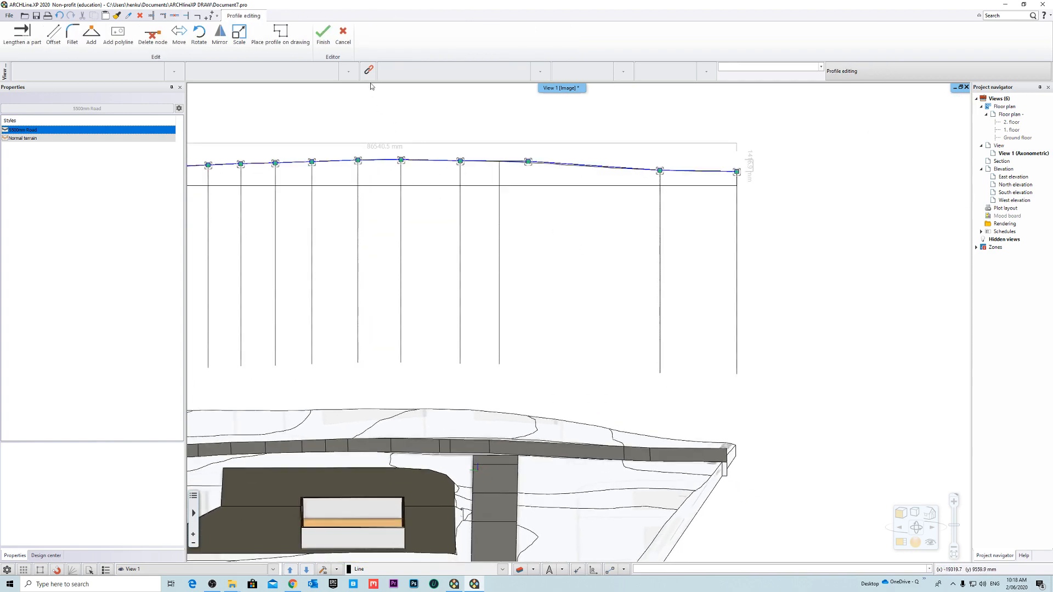
left_click(324, 38)
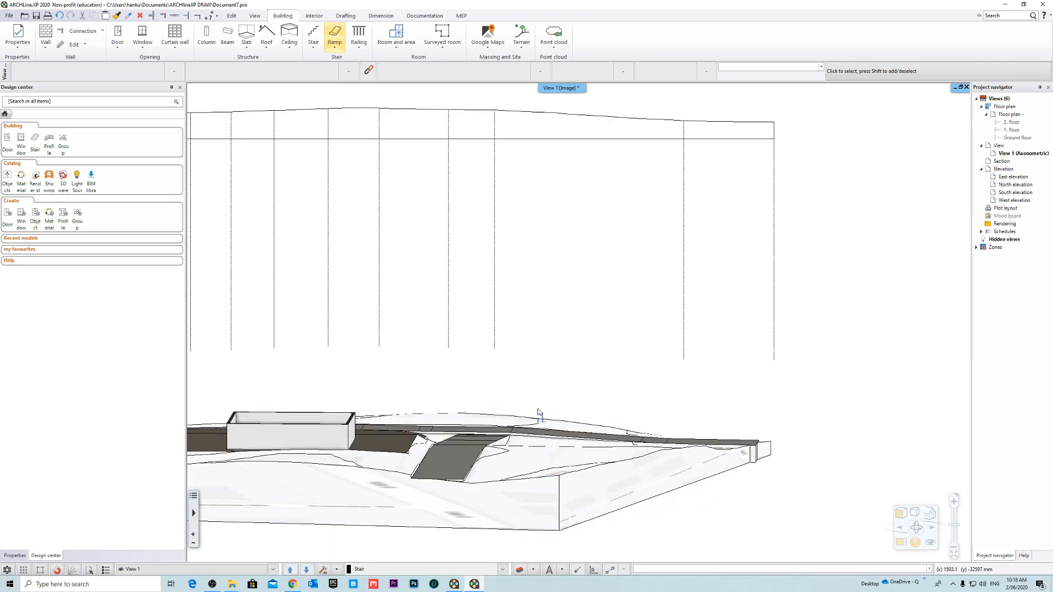
- Measure the vertical gap between the edges of the Yulan St and Cassia St roads at their junction
mouse_move(476, 422)
right_mouse_down()
mouse_move(450, 410)
mouse_move(558, 415)
mouse_move(535, 471)
mouse_move(514, 422)
mouse_move(479, 439)
right_mouse_up()
scroll(479, 439, "up", 4)
scroll(586, 282, "up", 3)
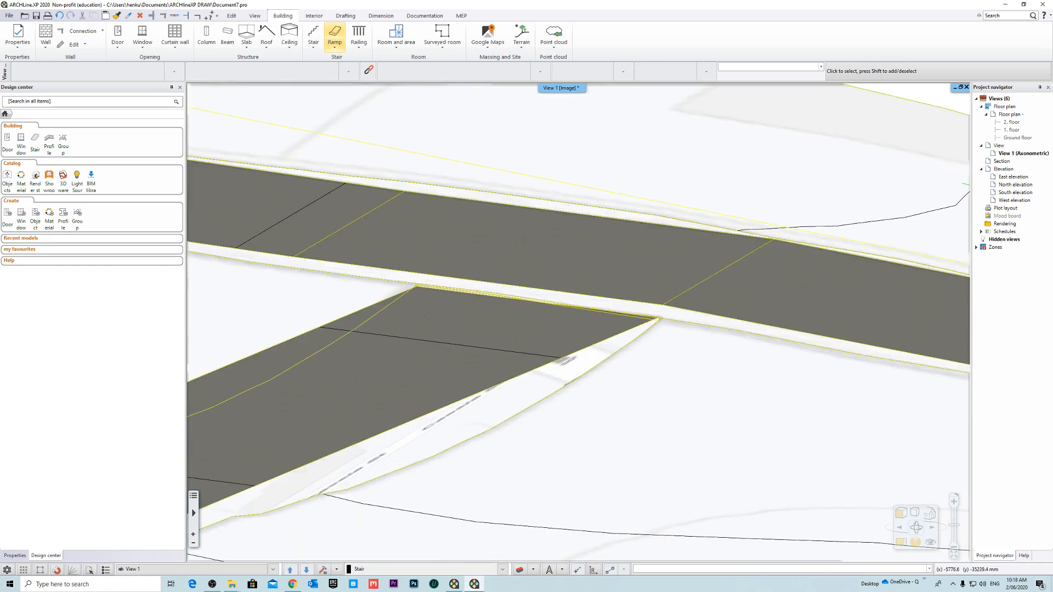
right_click_drag(645, 320, 610, 315)
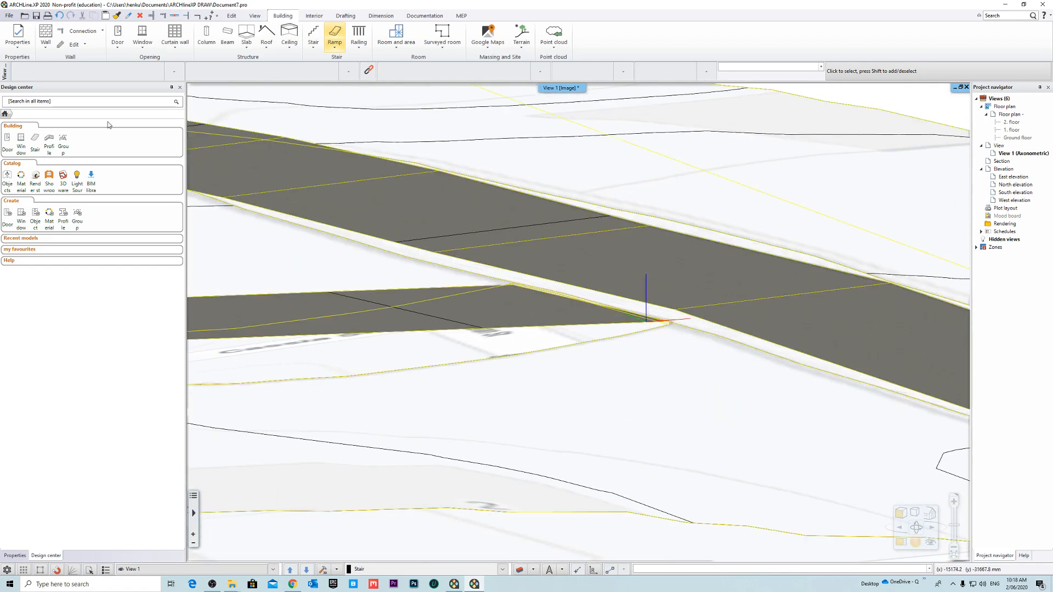
left_click(414, 17)
left_click(378, 16)
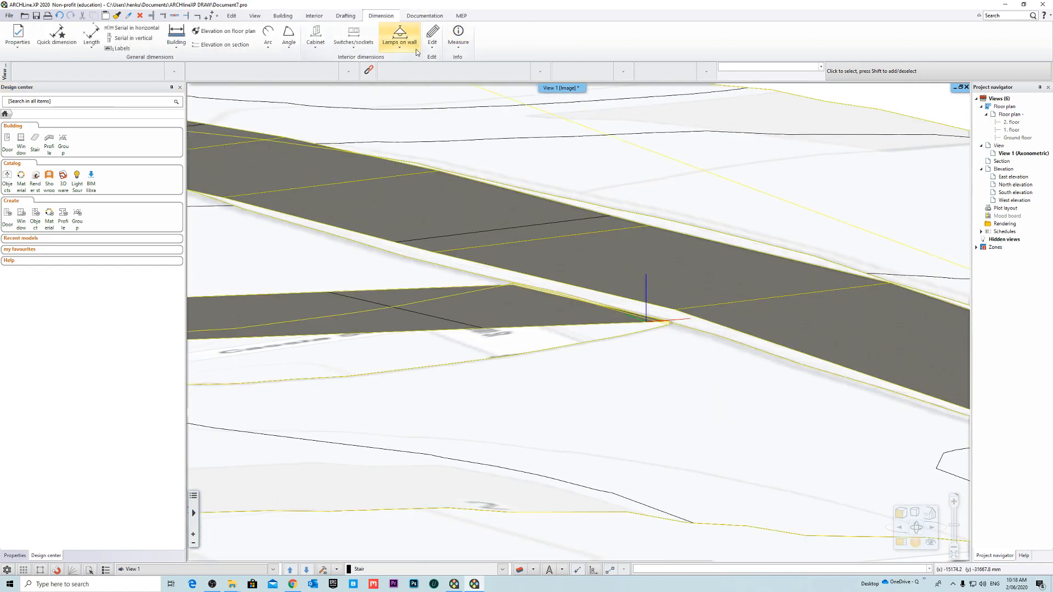
left_click(456, 50)
left_click(466, 63)
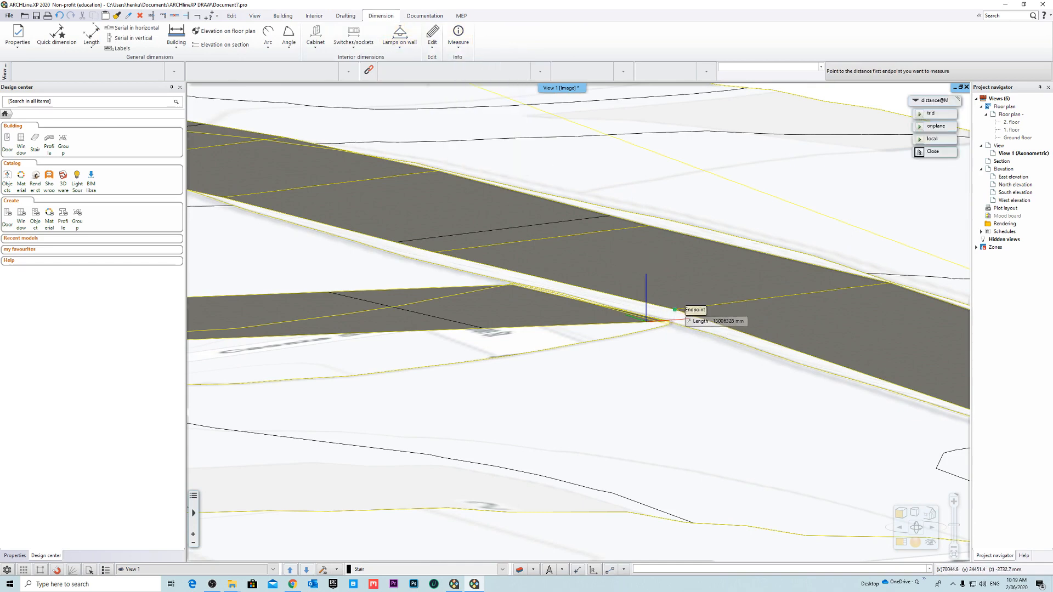
scroll(674, 324, "up", 5)
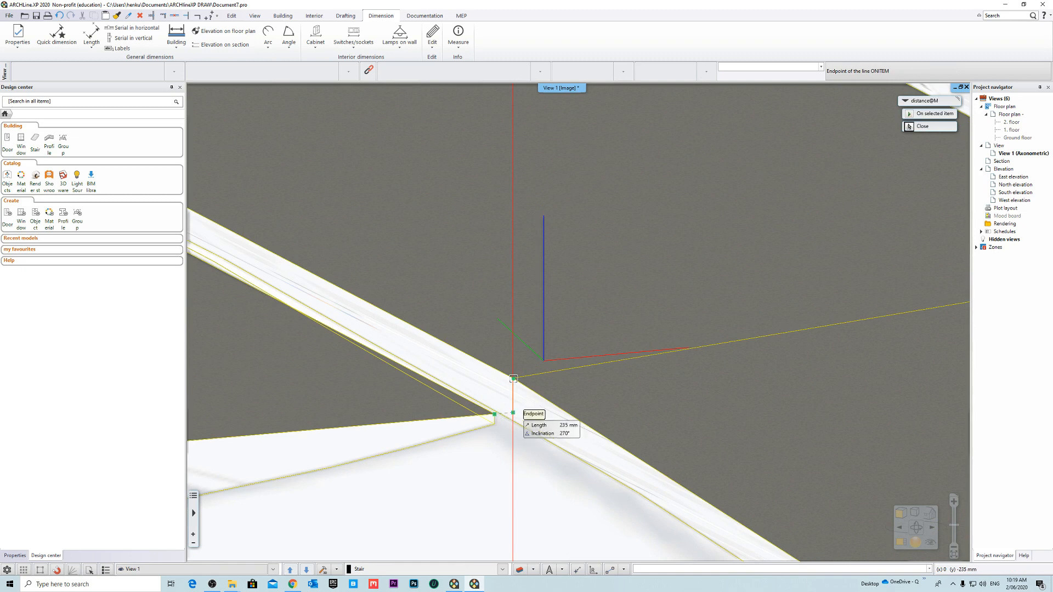
left_click(498, 417)
left_click(629, 354)
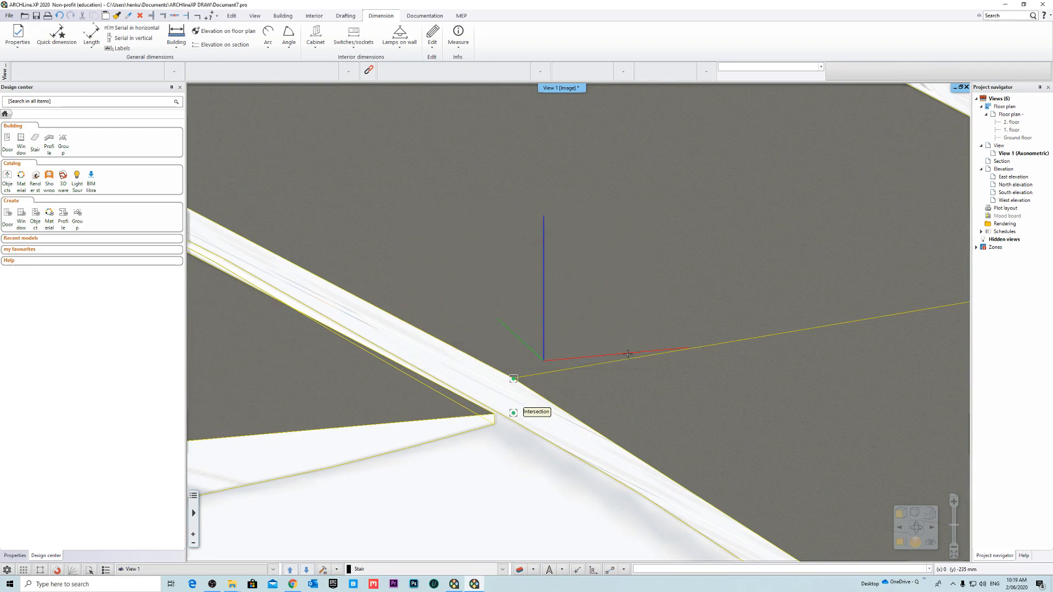
- Delete the leftover road profile drawing above the terrain model
scroll(548, 354, "down", 10)
scroll(548, 354, "down", 6)
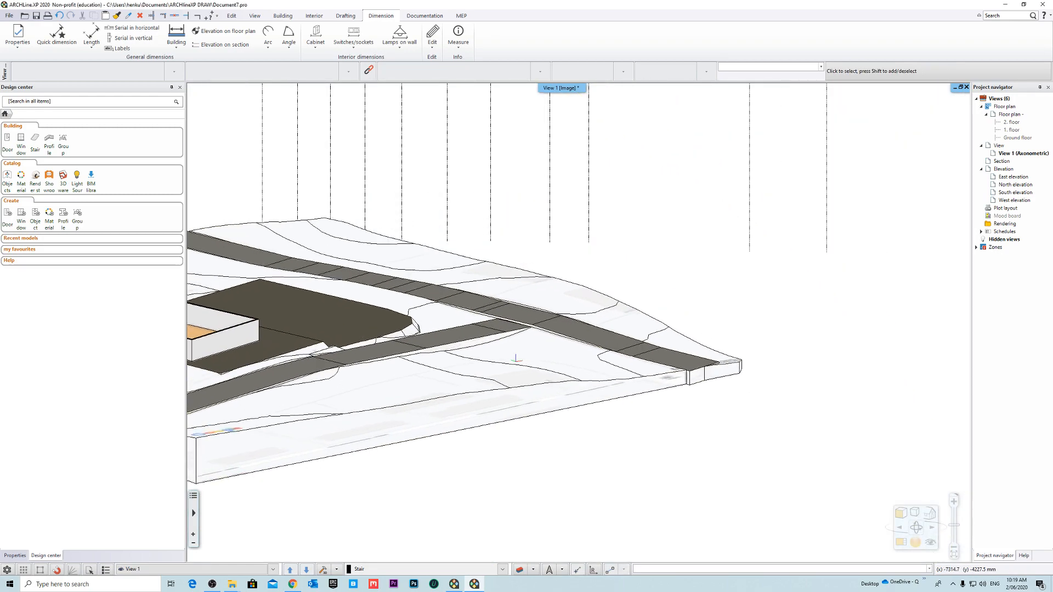
left_click(577, 266)
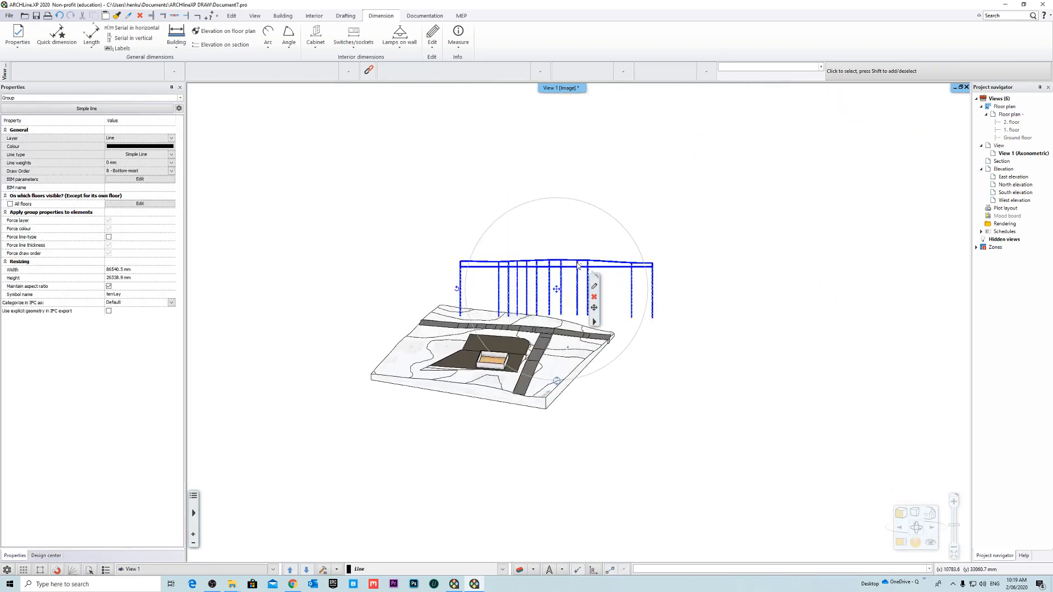
key("Delete")
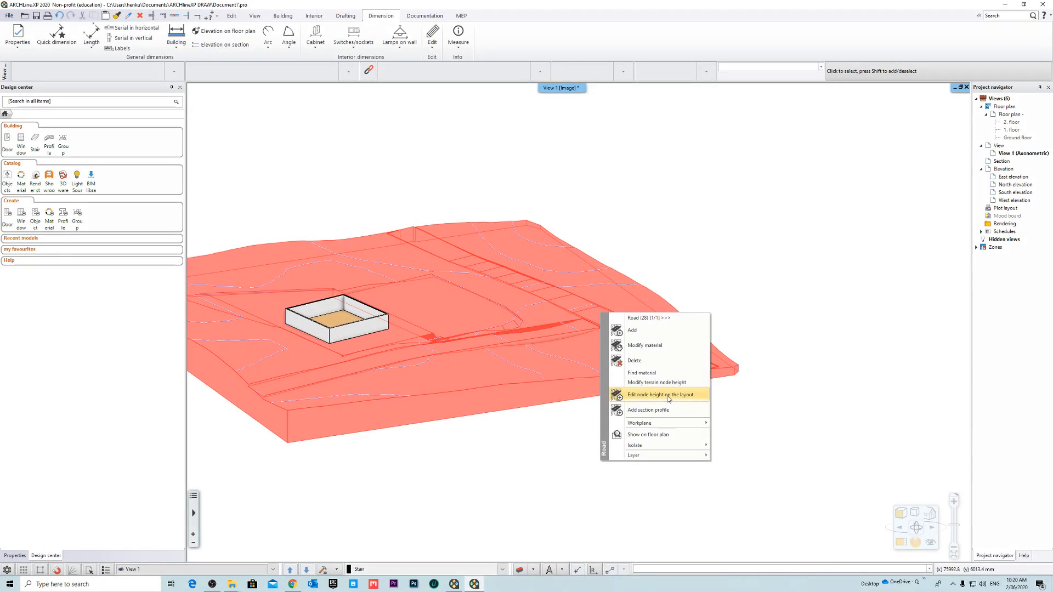
- Open the Yulan St road's node heights for editing on the layout again and place its profile above the terrain
left_click(667, 395)
middle_click_drag(566, 243, 547, 275)
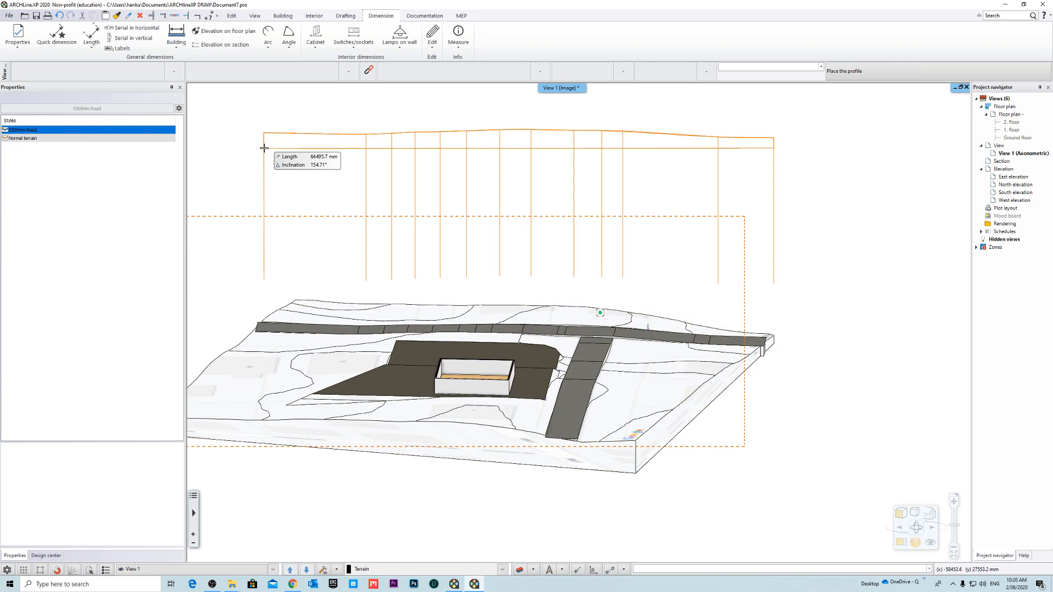
middle_click_drag(264, 148, 274, 149)
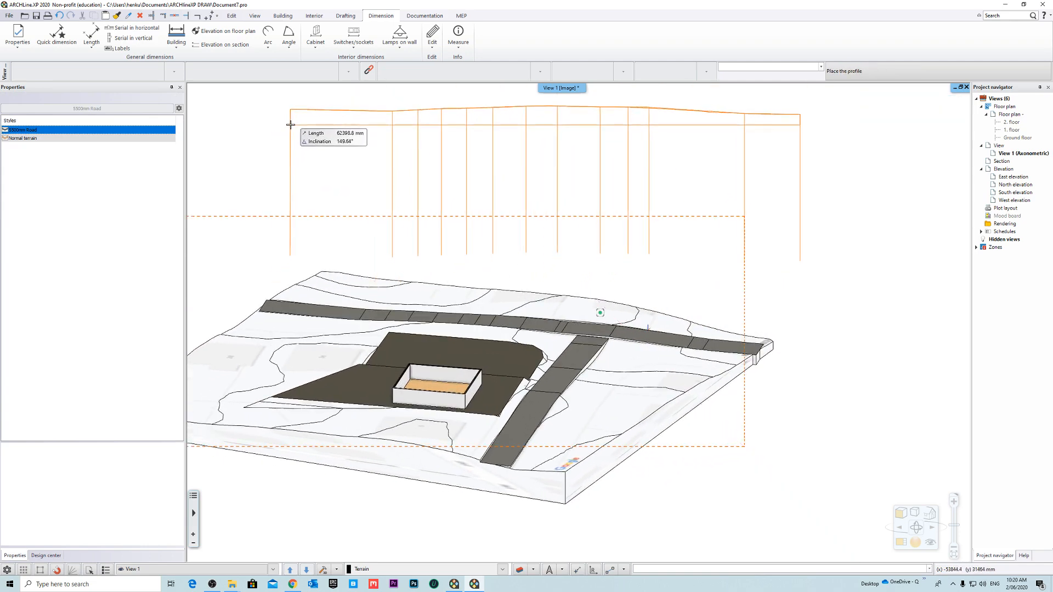
left_click(289, 124)
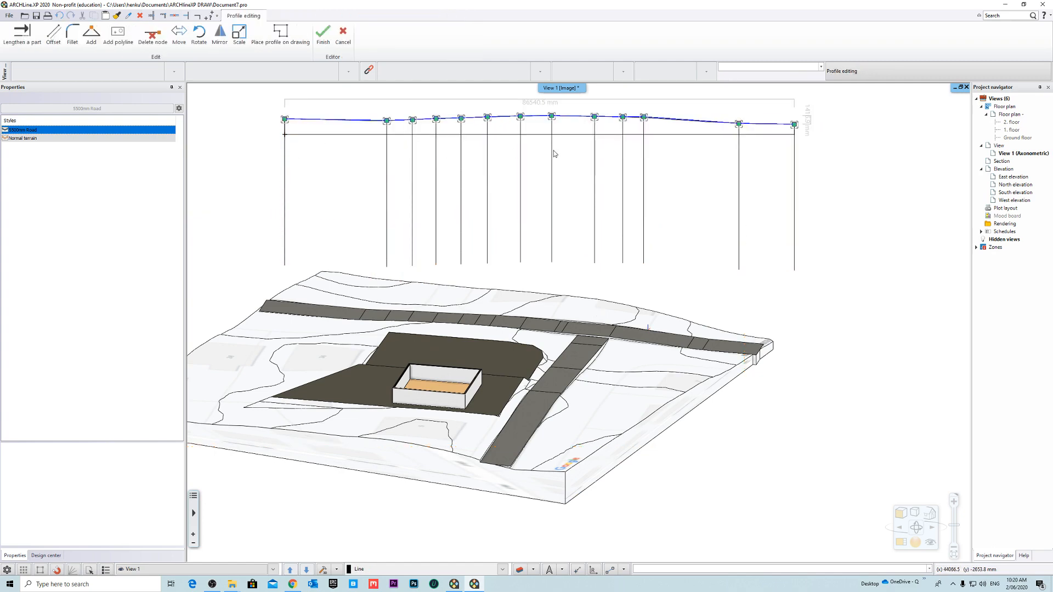
- Offset the Yulan St profile edge over the Cassia St junction downwards by 235 mm and delete the redundant node
scroll(590, 289, "up", 5)
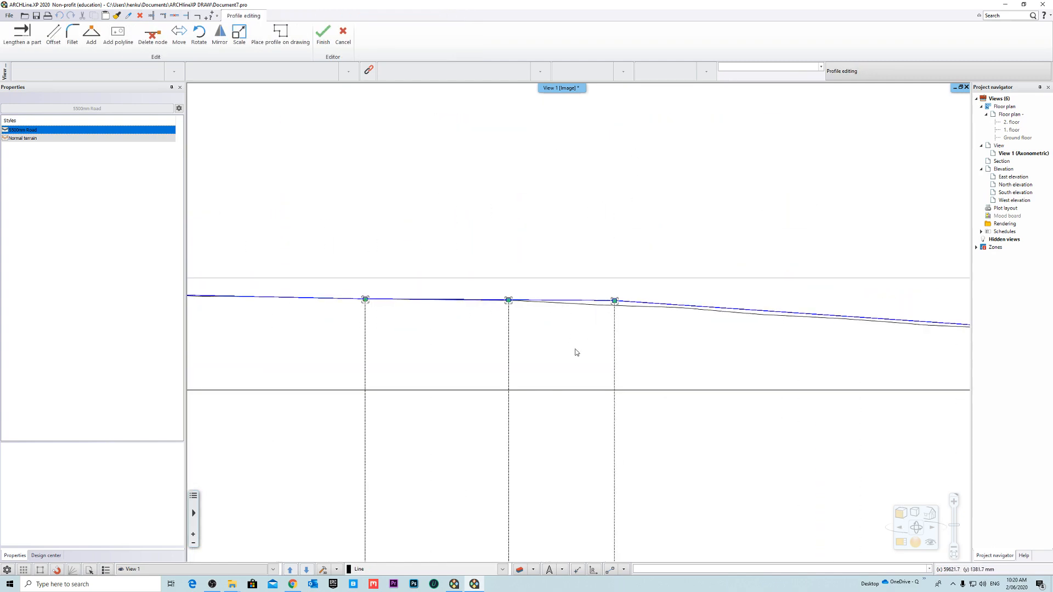
left_click(573, 308)
mouse_move(579, 308)
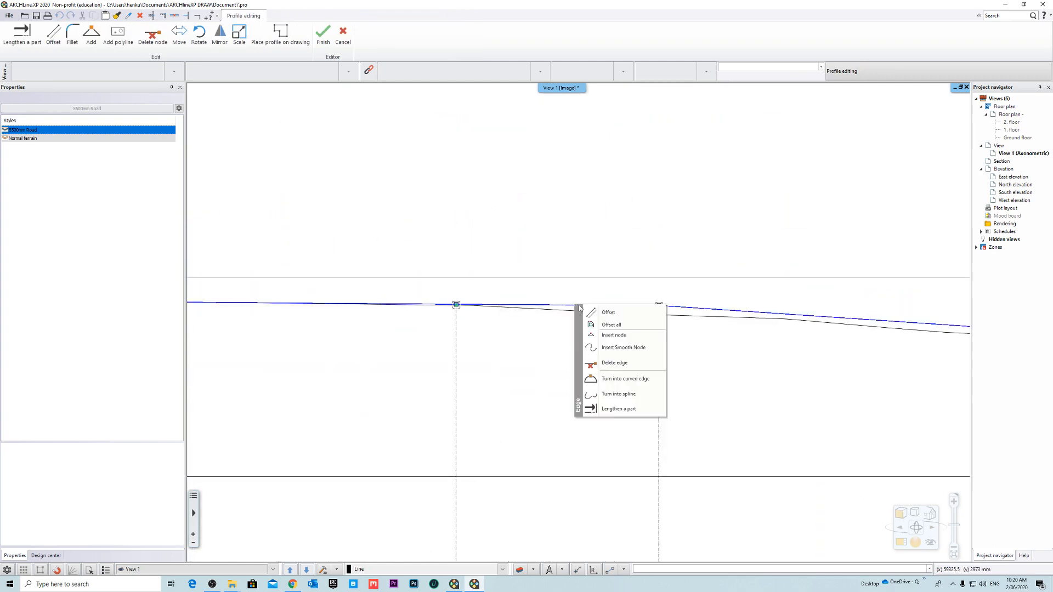
left_click(614, 317)
scroll(608, 313, "up", 3)
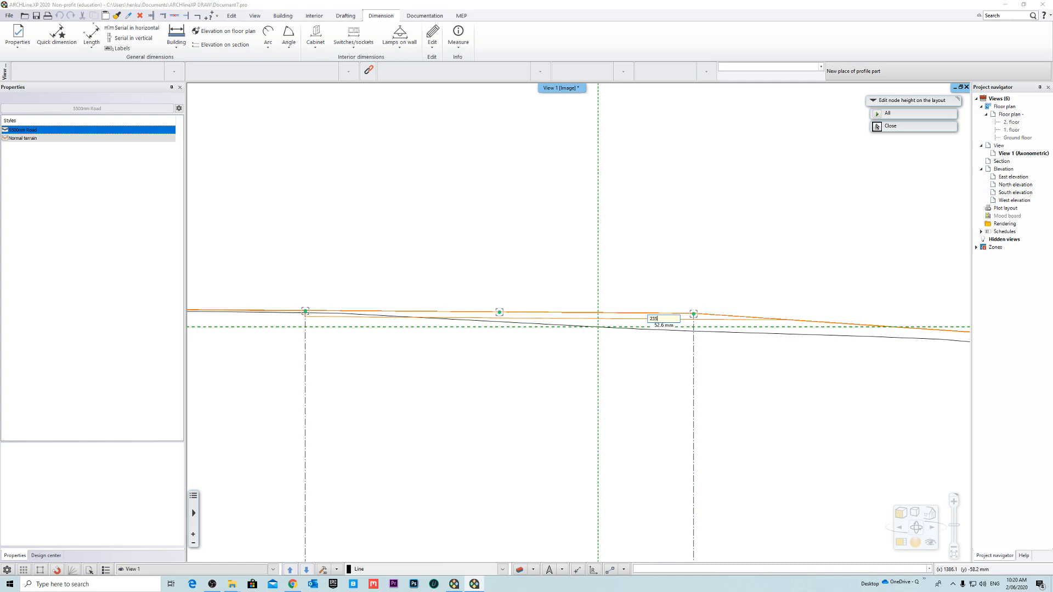
type("235")
key("Return")
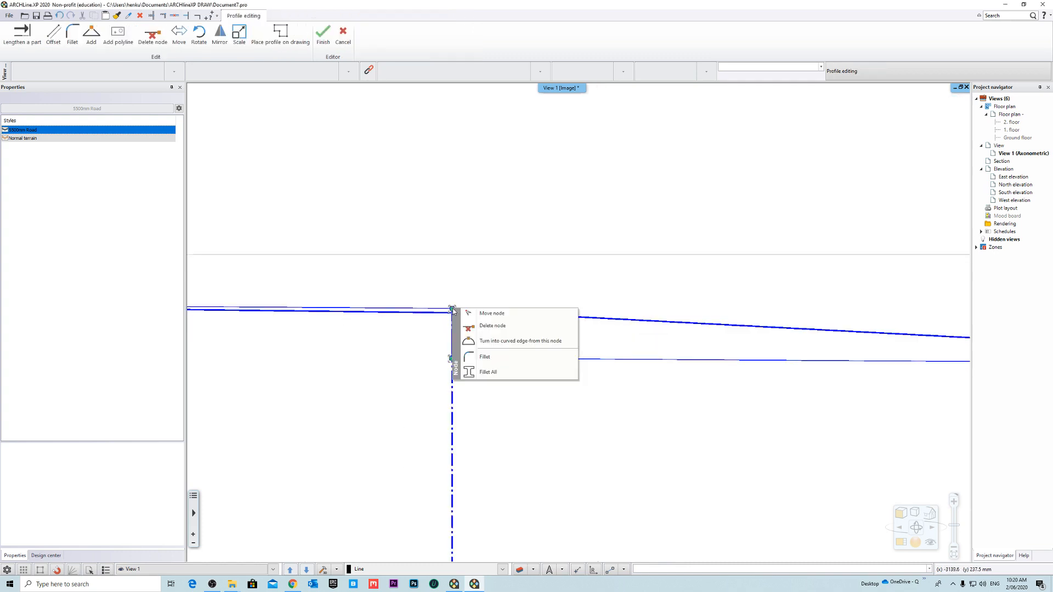
left_click(497, 326)
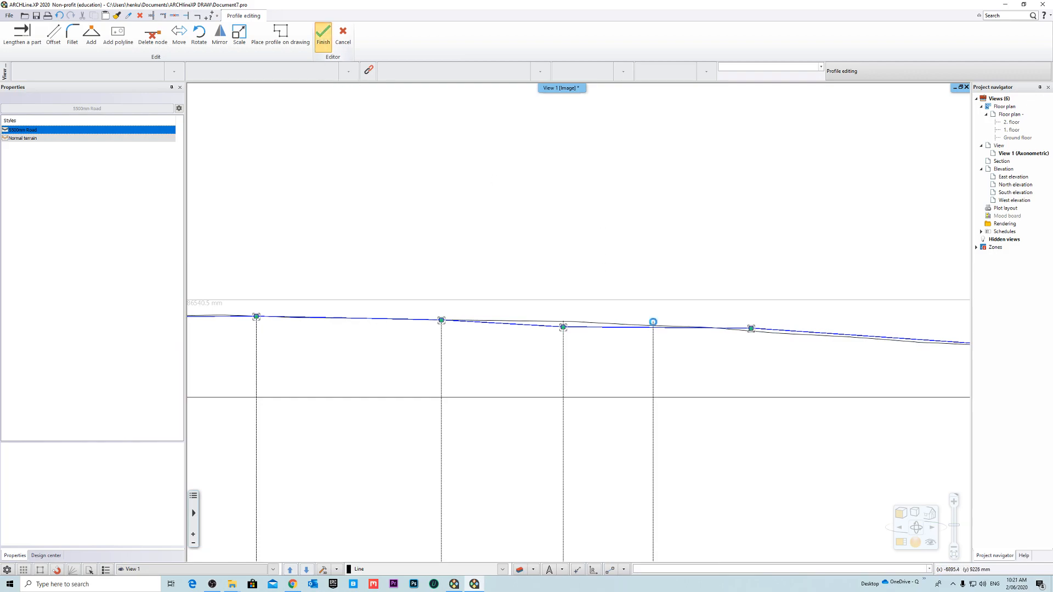
- Examine the adjusted road junction and the whole terrain model in 3D from several sides
scroll(609, 302, "down", 5)
middle_click_drag(609, 302, 568, 396)
scroll(568, 397, "up", 1)
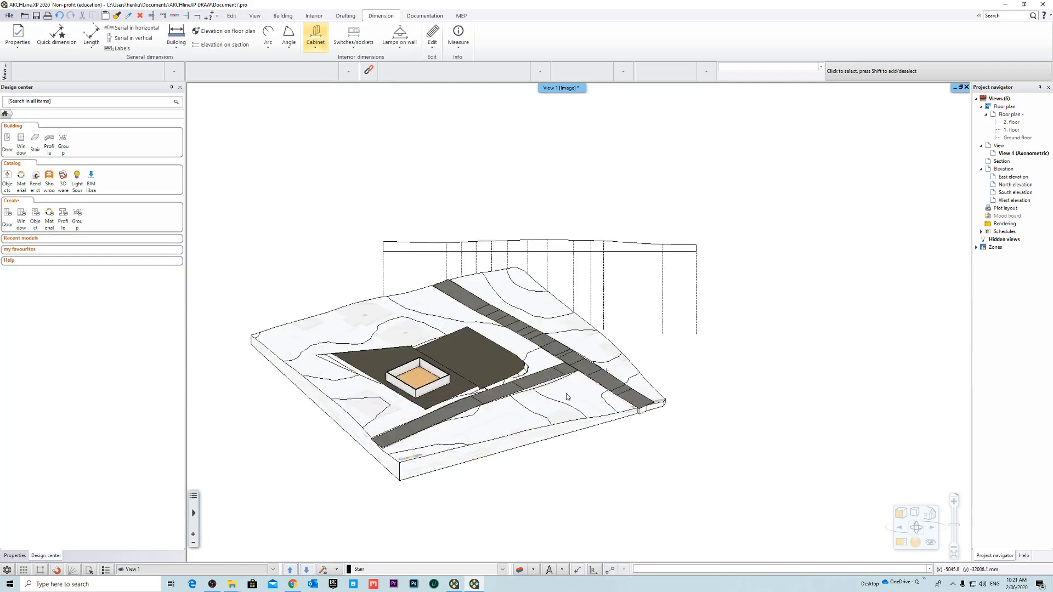
scroll(567, 396, "up", 5)
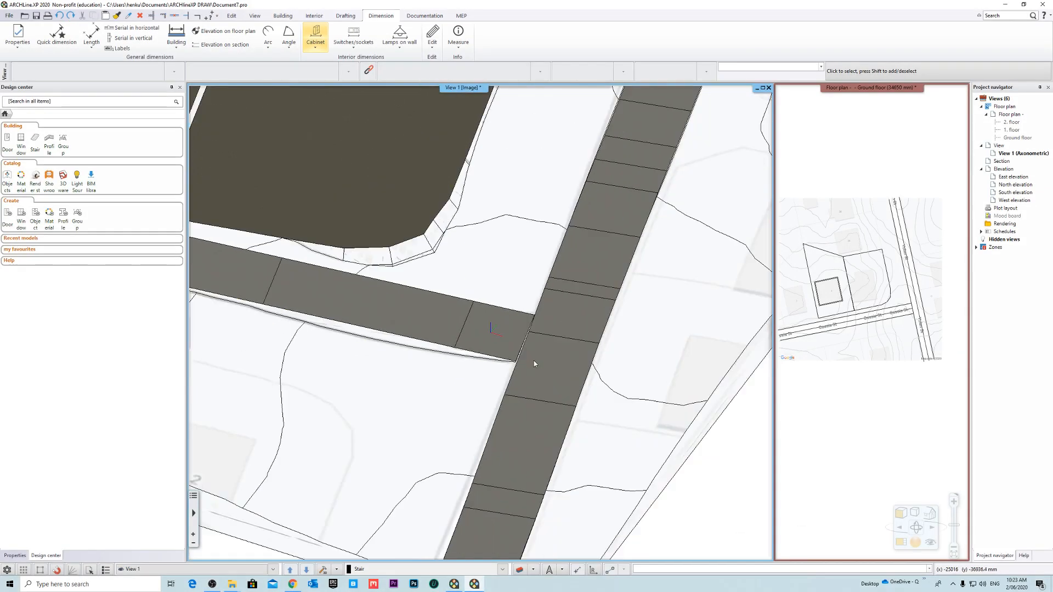
scroll(534, 360, "down", 5)
middle_click_drag(599, 367, 590, 388)
scroll(535, 381, "up", 1)
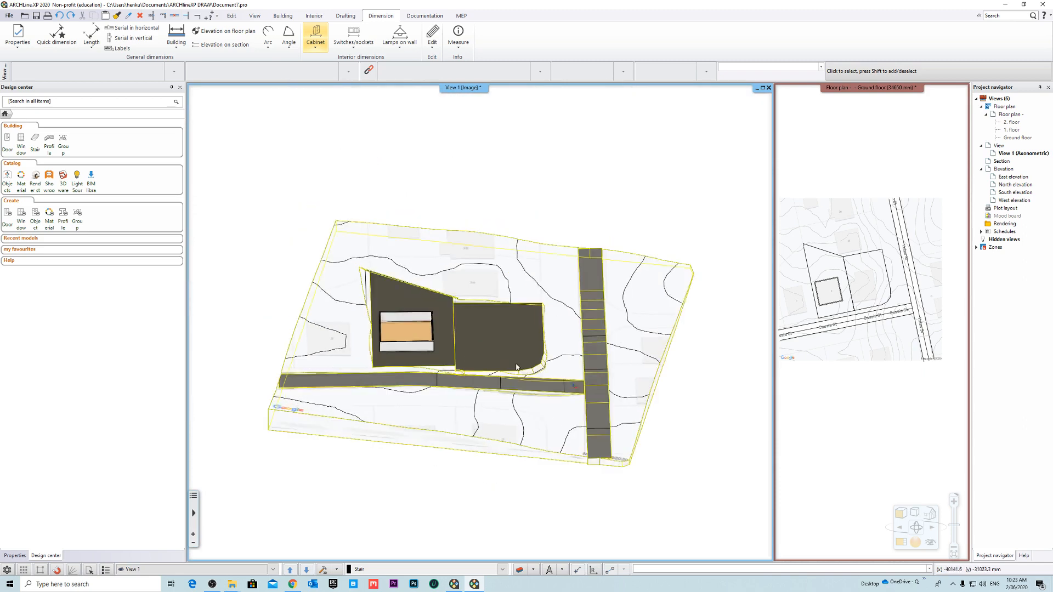
- Make the ground floor plan the main view and look over the plots and street boundaries
left_click(854, 93)
left_click(875, 91)
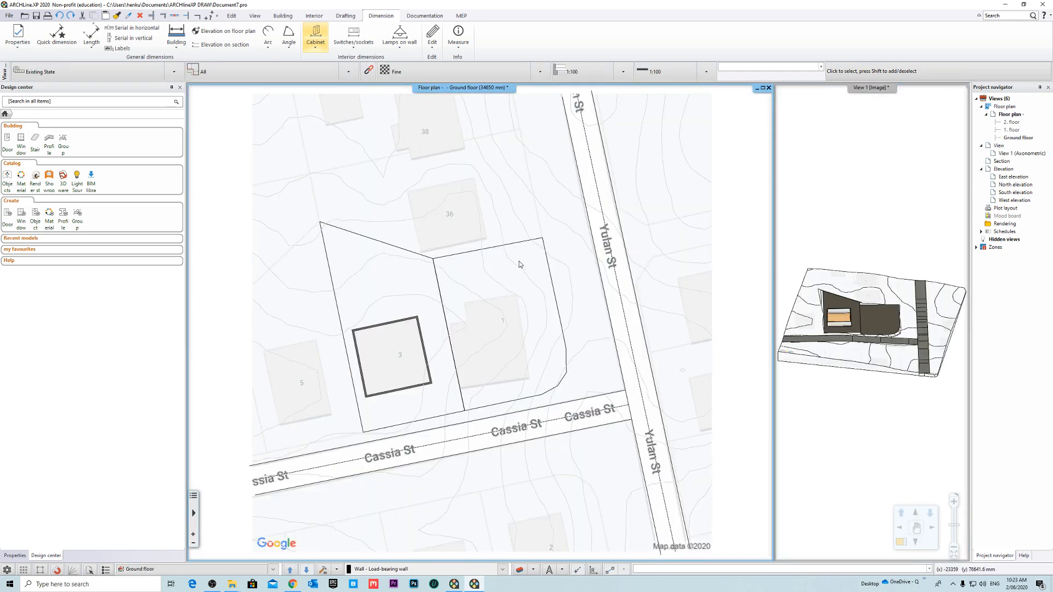
scroll(433, 291, "down", 2)
scroll(433, 292, "up", 2)
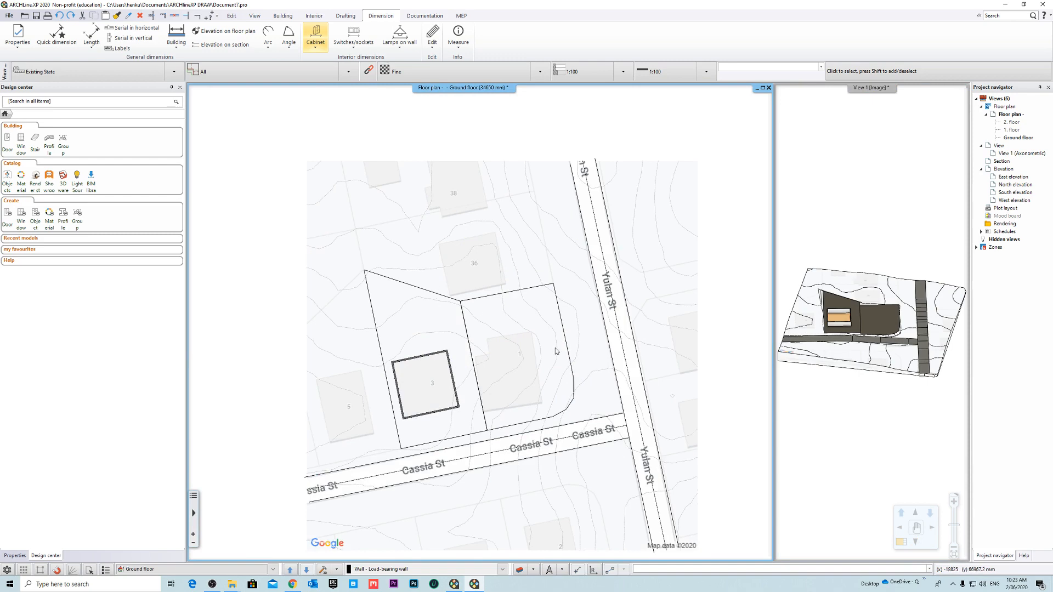
middle_click_drag(555, 351, 477, 293)
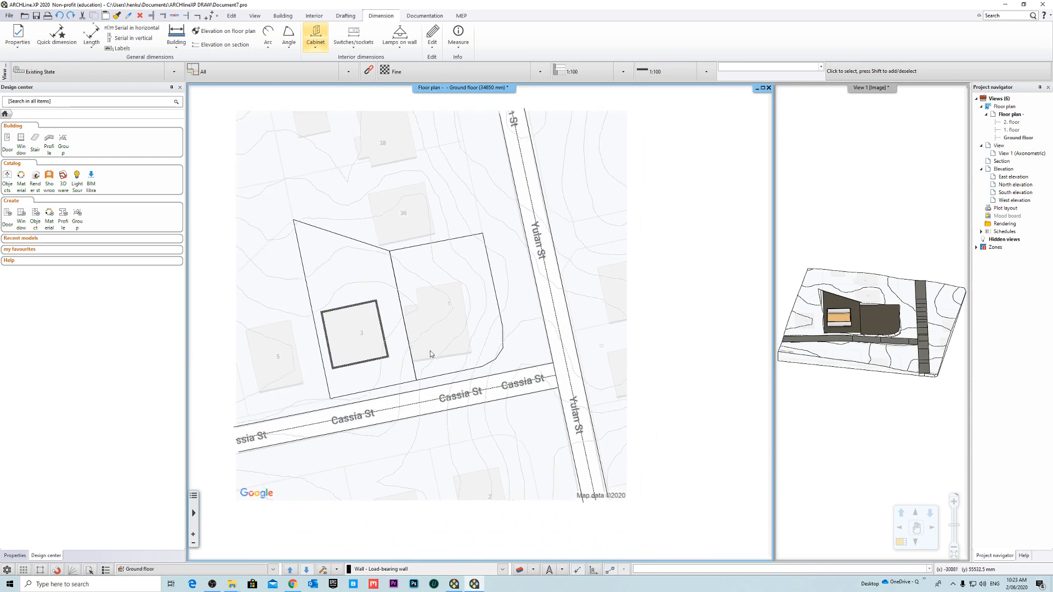
scroll(430, 350, "up", 2)
scroll(439, 345, "down", 3)
scroll(461, 341, "up", 3)
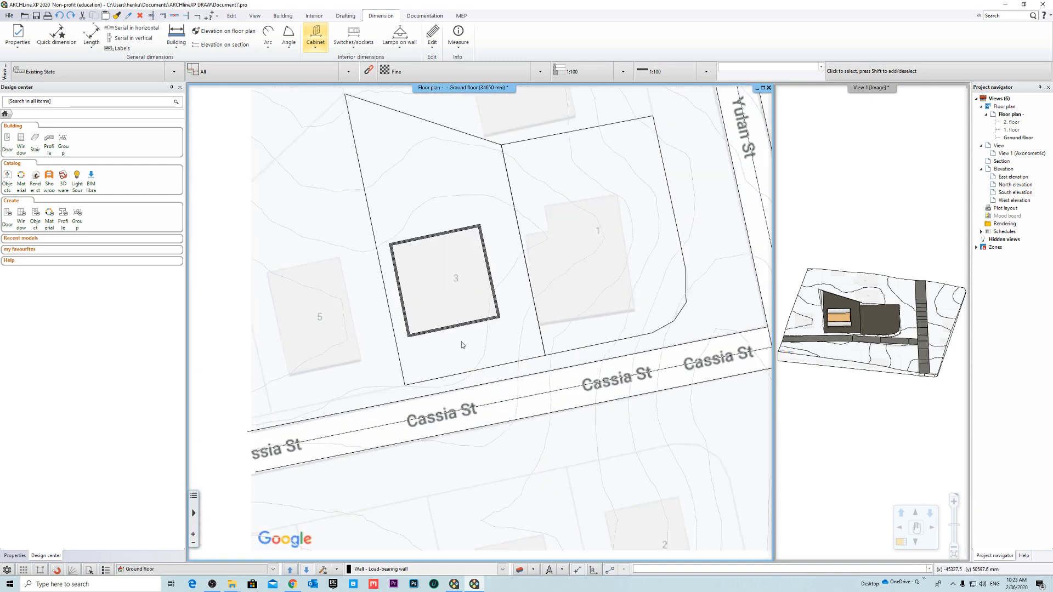
scroll(466, 339, "down", 1)
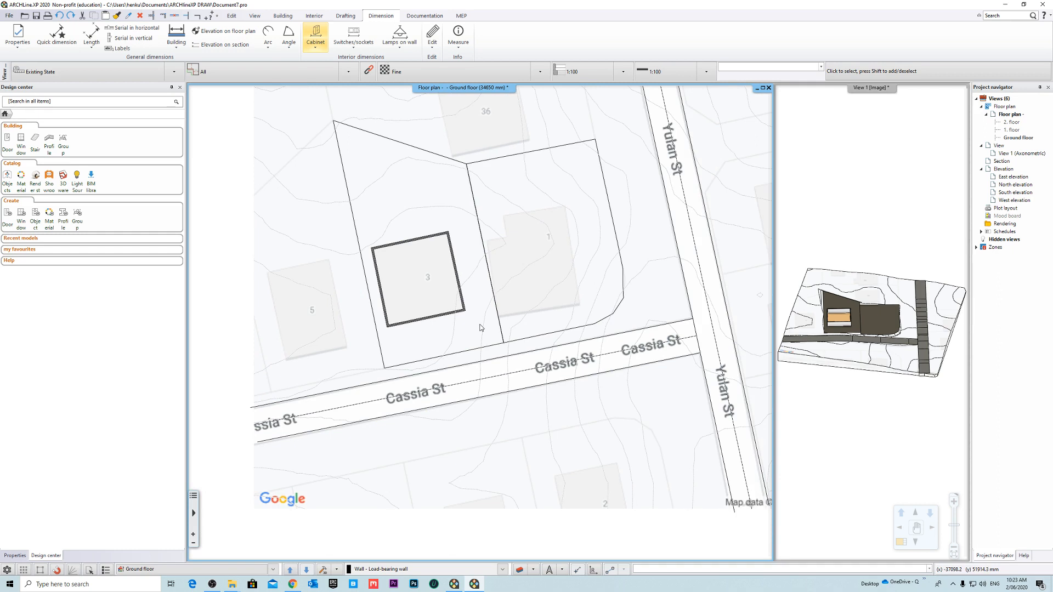
scroll(479, 327, "down", 2)
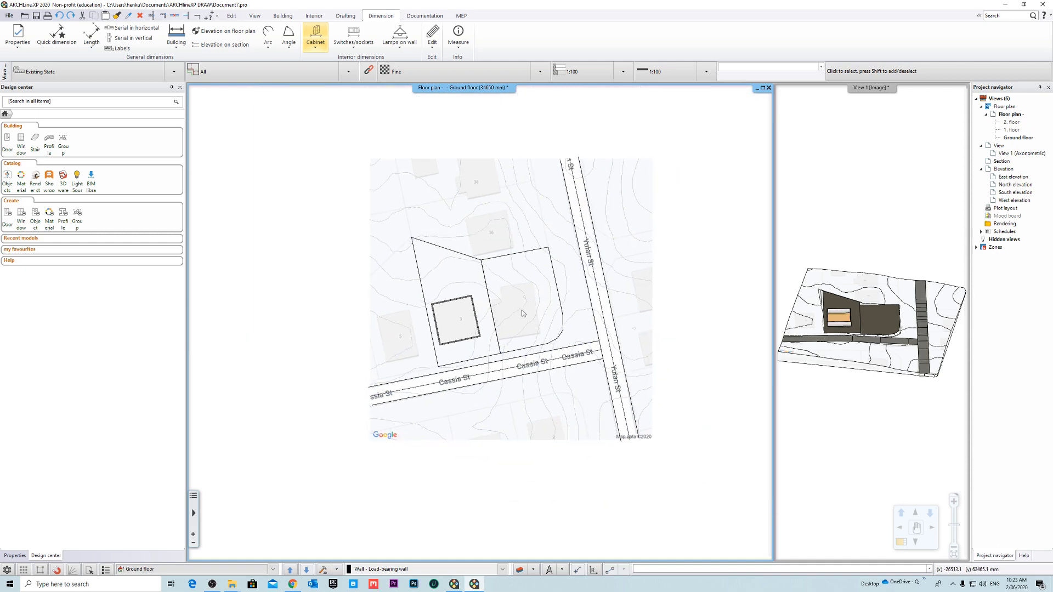
scroll(522, 311, "up", 3)
middle_click_drag(521, 311, 561, 338)
scroll(556, 292, "down", 2)
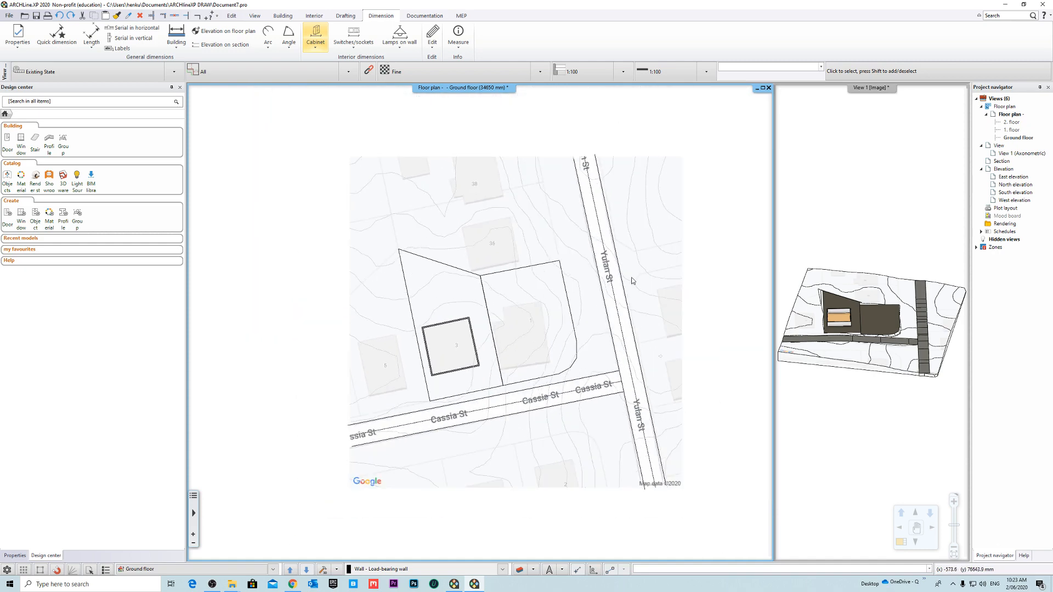
- Draw a simple line about 27.3 m long from plot 1's upper corner nearest Yulan St to the map's upper edge
left_click(346, 16)
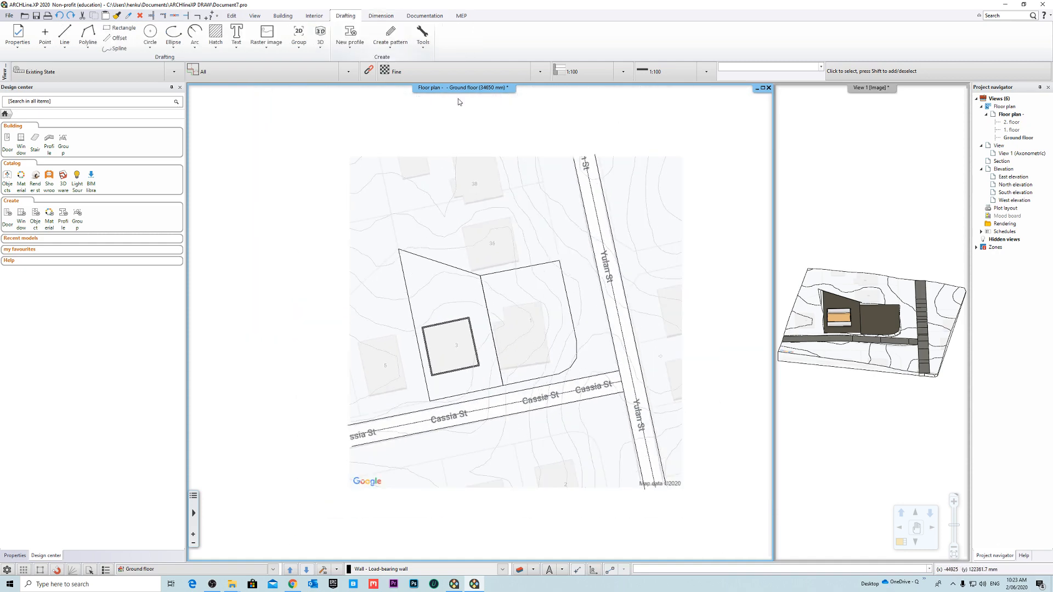
left_click(65, 33)
scroll(586, 224, "up", 4)
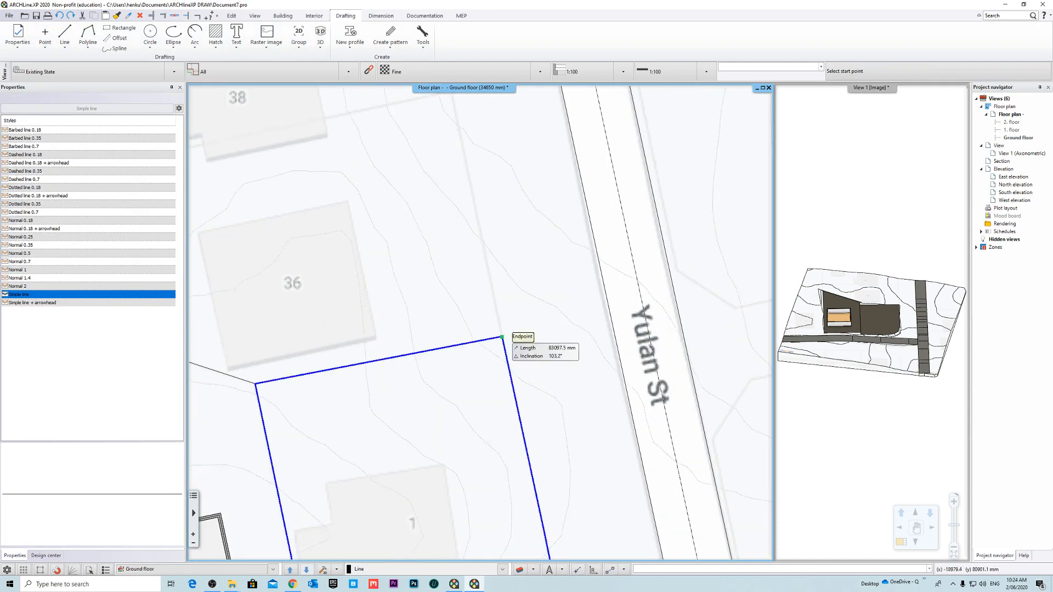
left_click(502, 337)
scroll(483, 325, "down", 3)
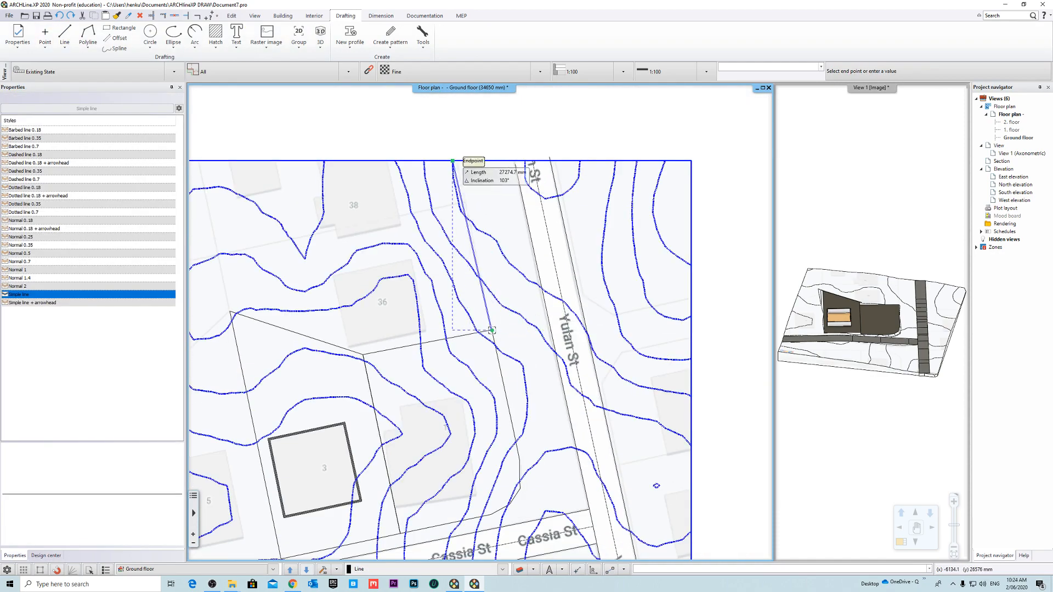
scroll(452, 161, "up", 3)
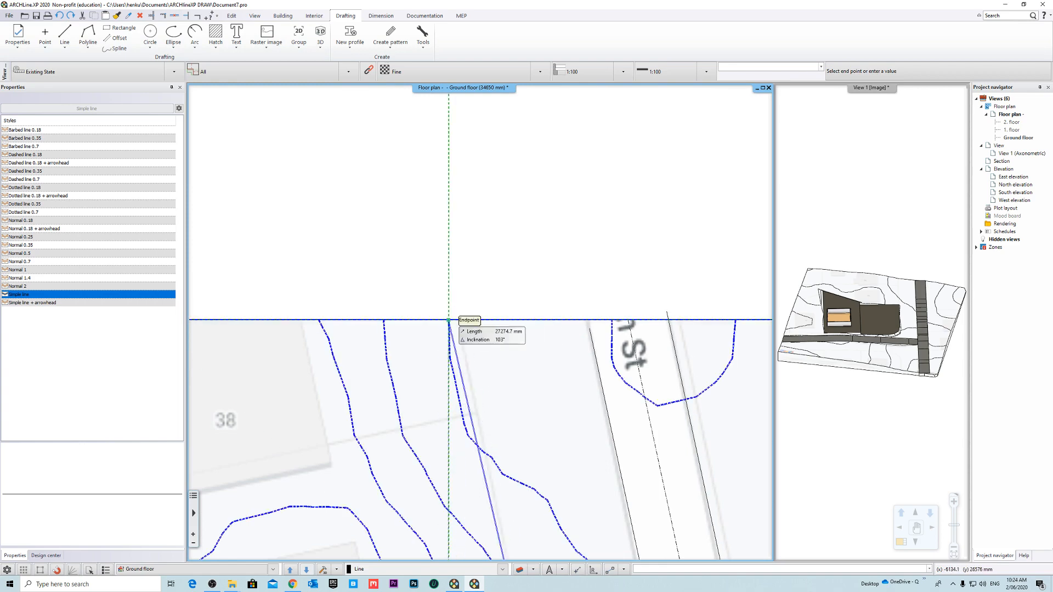
scroll(464, 320, "up", 3)
left_click(482, 299)
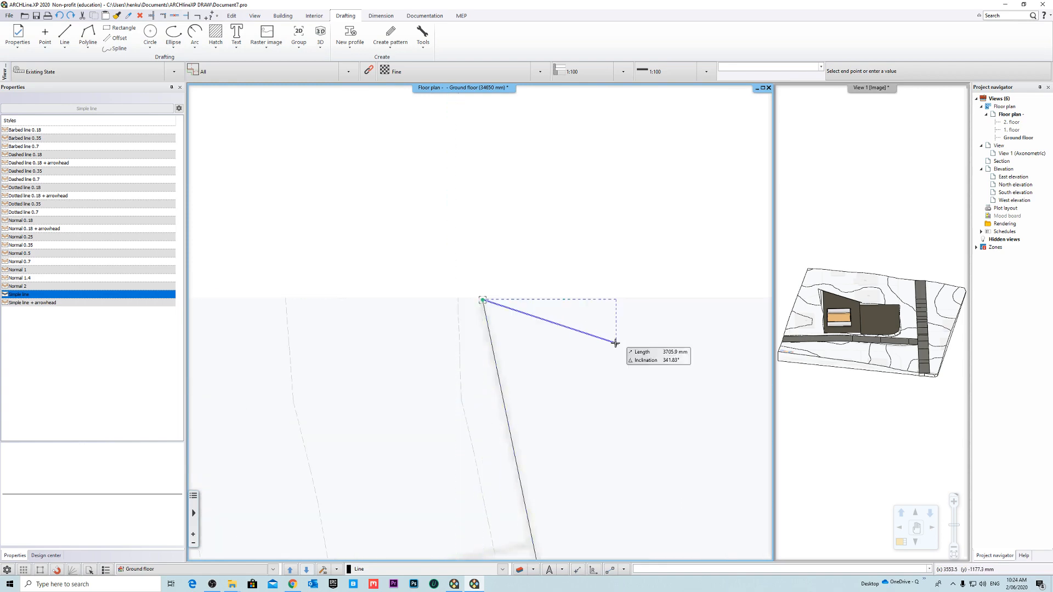
- Draw a simple line about 39.5 m long between plots 36 and 38, ending perpendicular on the Yulan St boundary line
key("Escape")
scroll(551, 246, "down", 5)
scroll(515, 290, "up", 3)
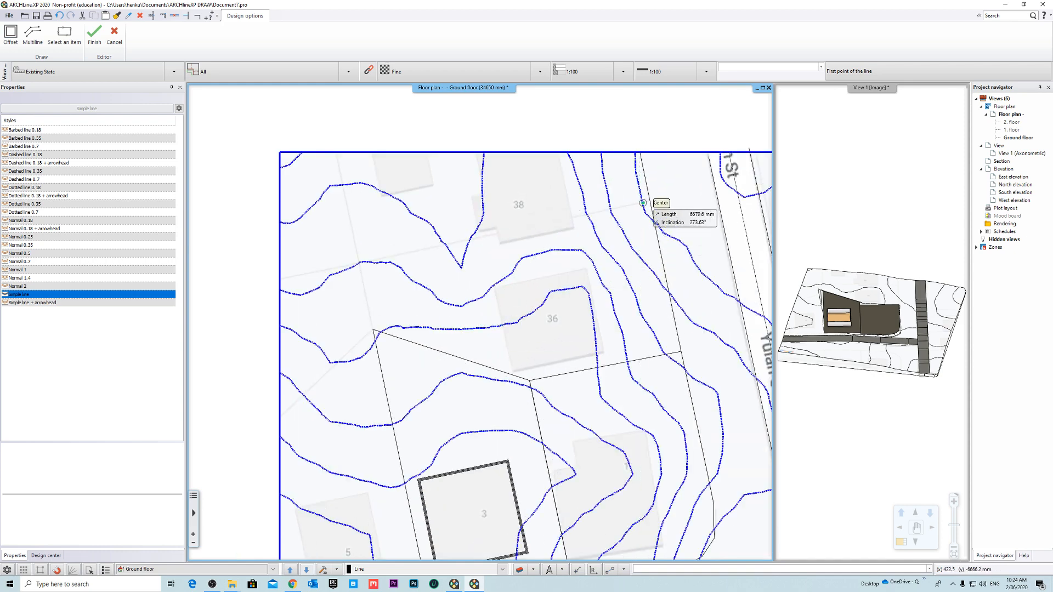
left_click(360, 263)
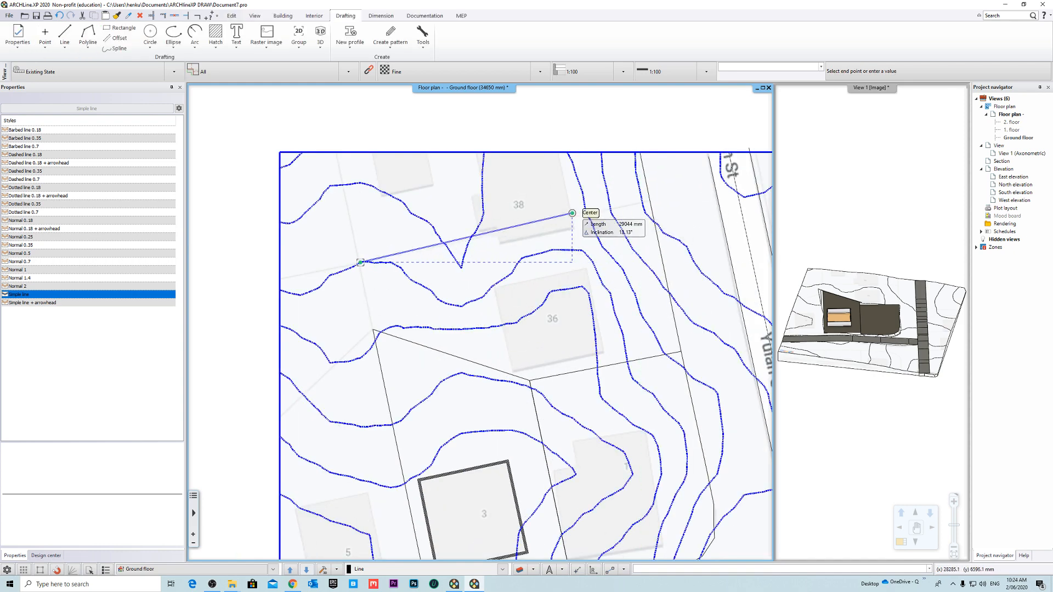
scroll(595, 217, "up", 3)
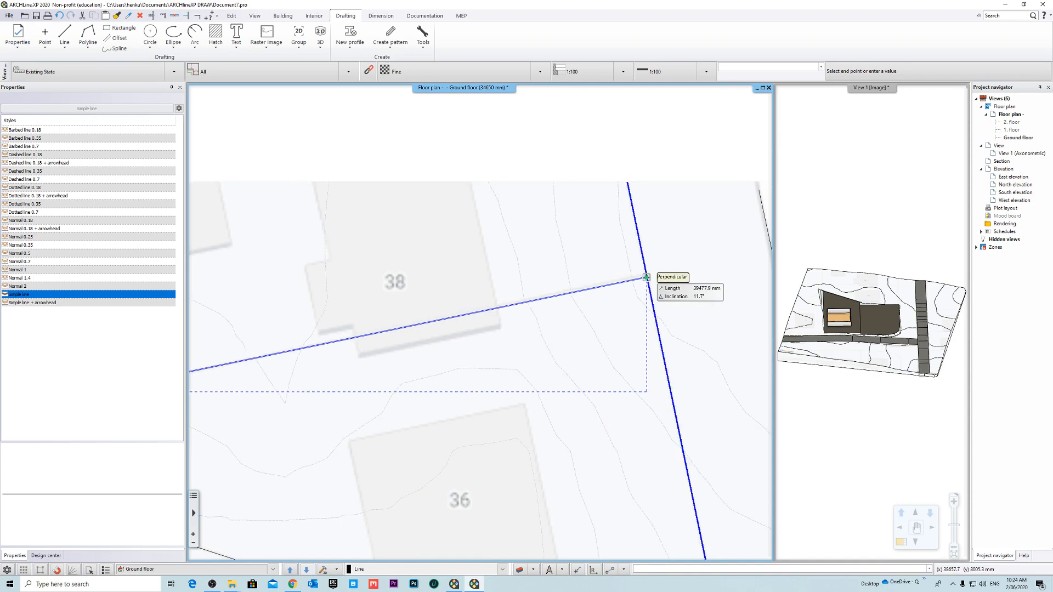
left_click(646, 278)
key("Escape")
scroll(540, 315, "down", 5)
- Draw a simple line about 24 m long from plot 3's rear corner farthest from Yulan St to the map's upper edge
middle_click_drag(510, 401, 569, 345)
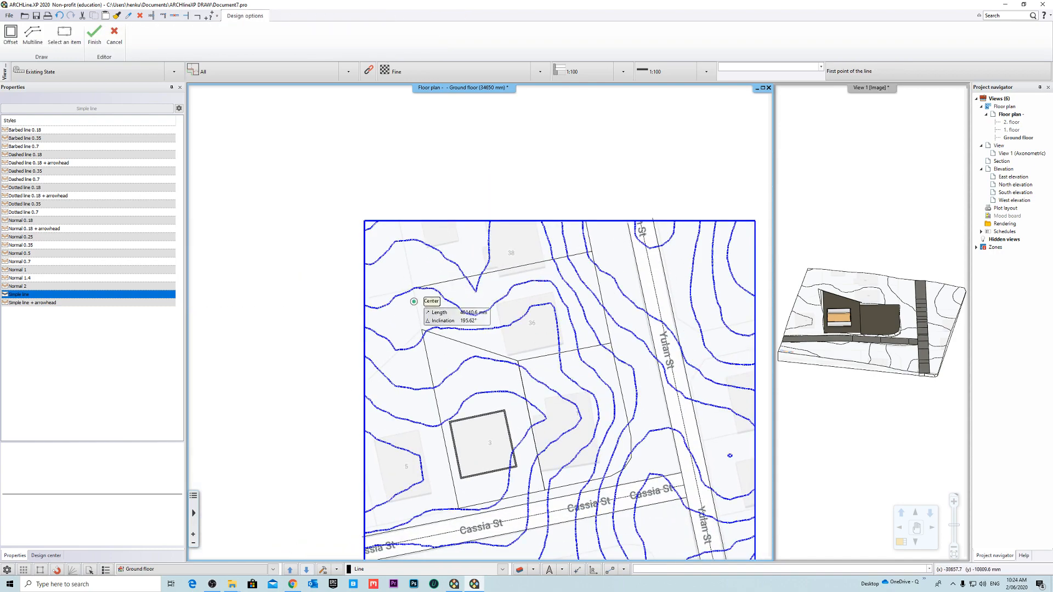
scroll(419, 318, "up", 2)
left_click(422, 328)
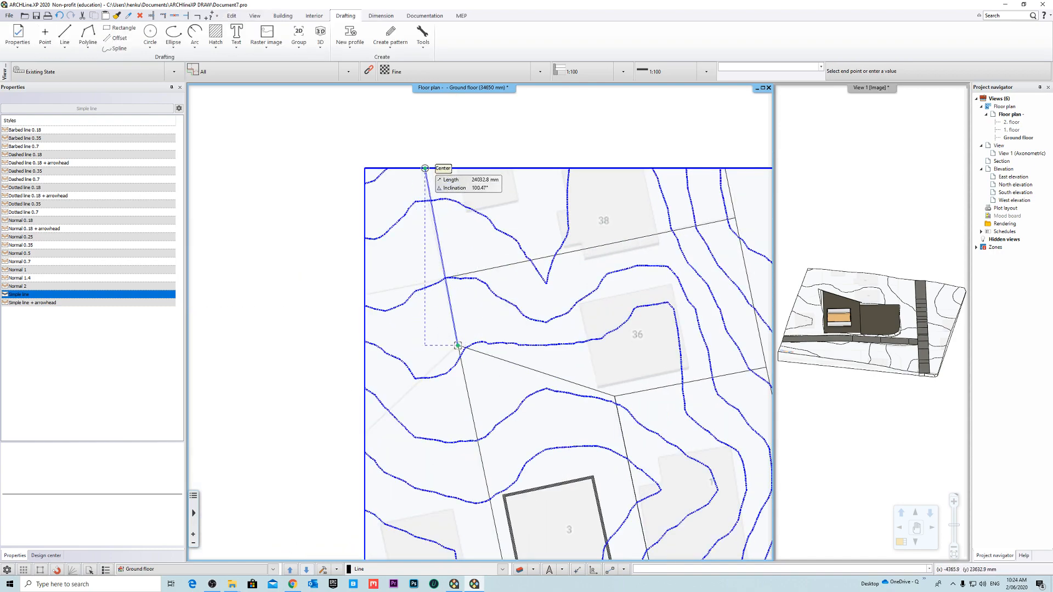
scroll(425, 168, "up", 3)
middle_click_drag(425, 168, 472, 296)
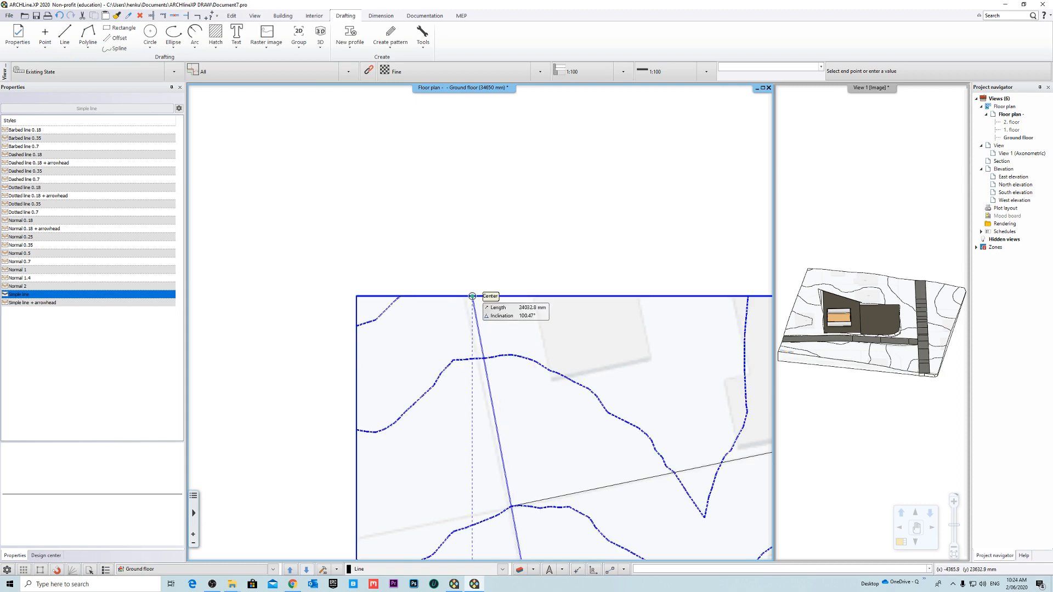
scroll(472, 296, "up", 3)
left_click(467, 279)
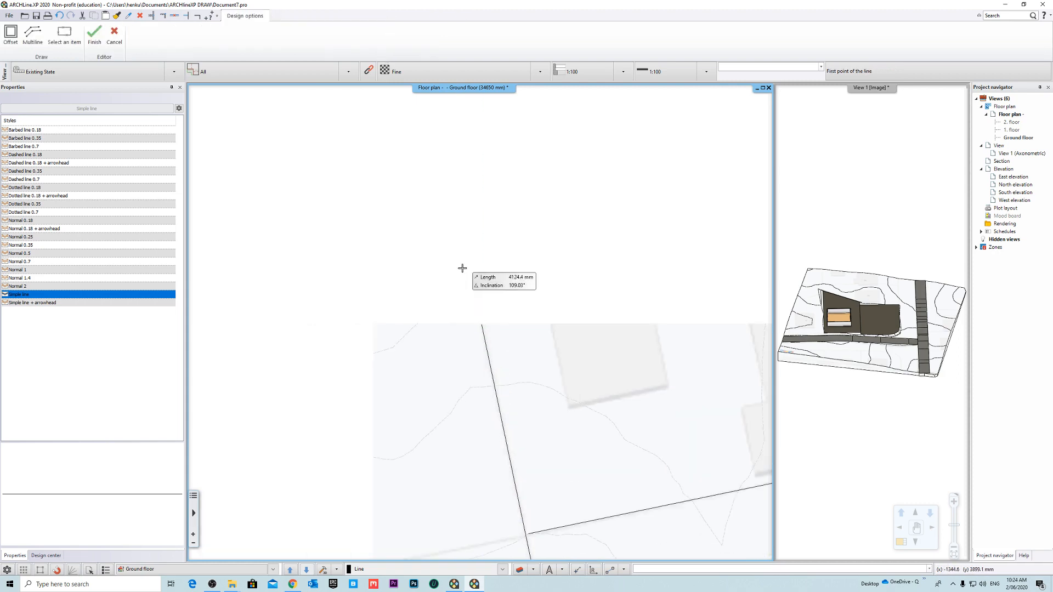
scroll(514, 402, "up", 2)
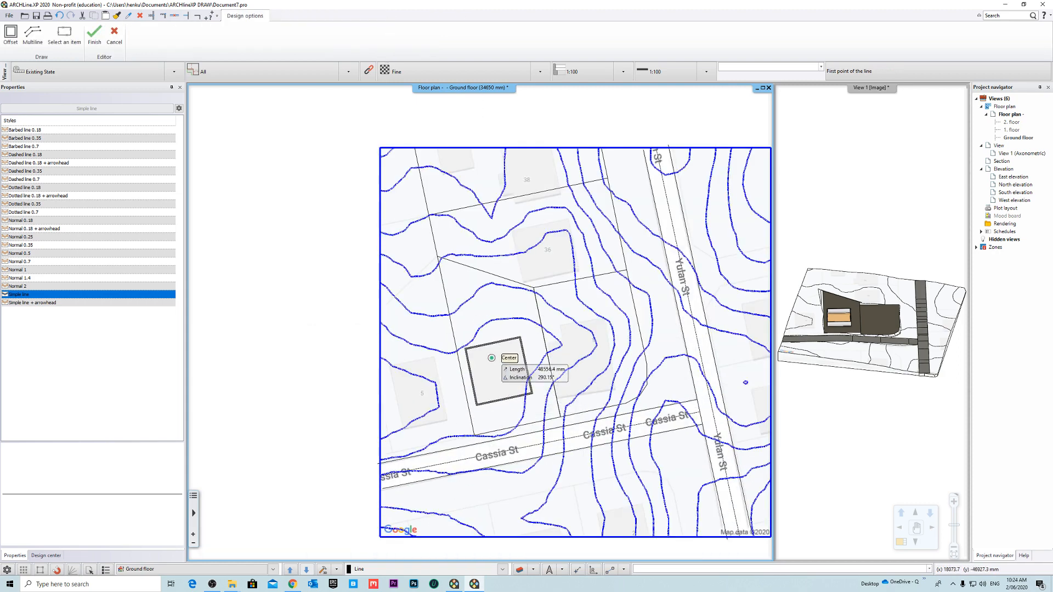
key("Escape")
- Set the terrain's surface material to Grass007
scroll(480, 323, "down", 2)
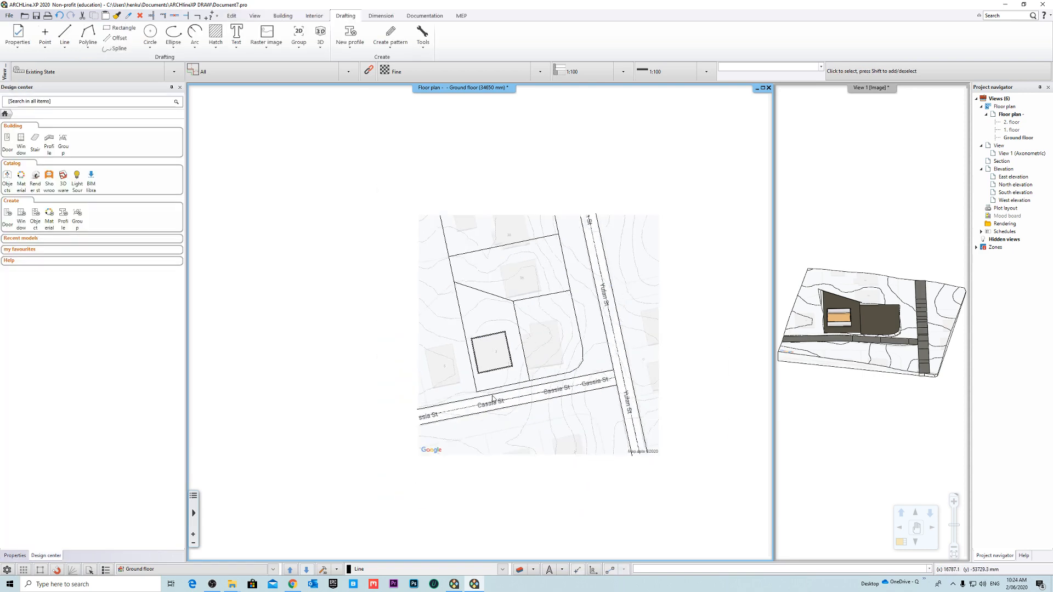
left_click(559, 293)
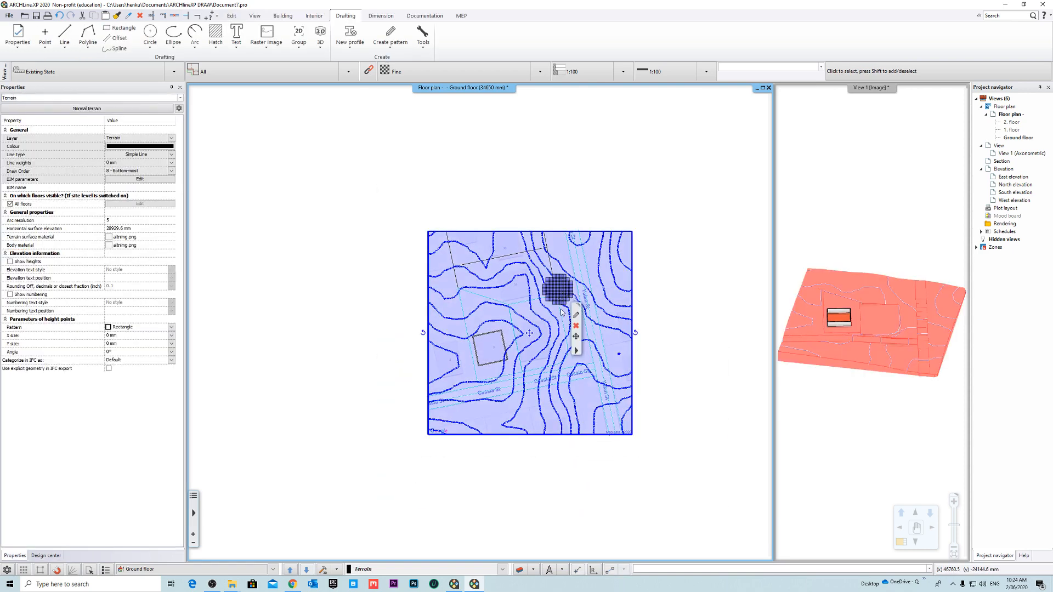
left_click(141, 237)
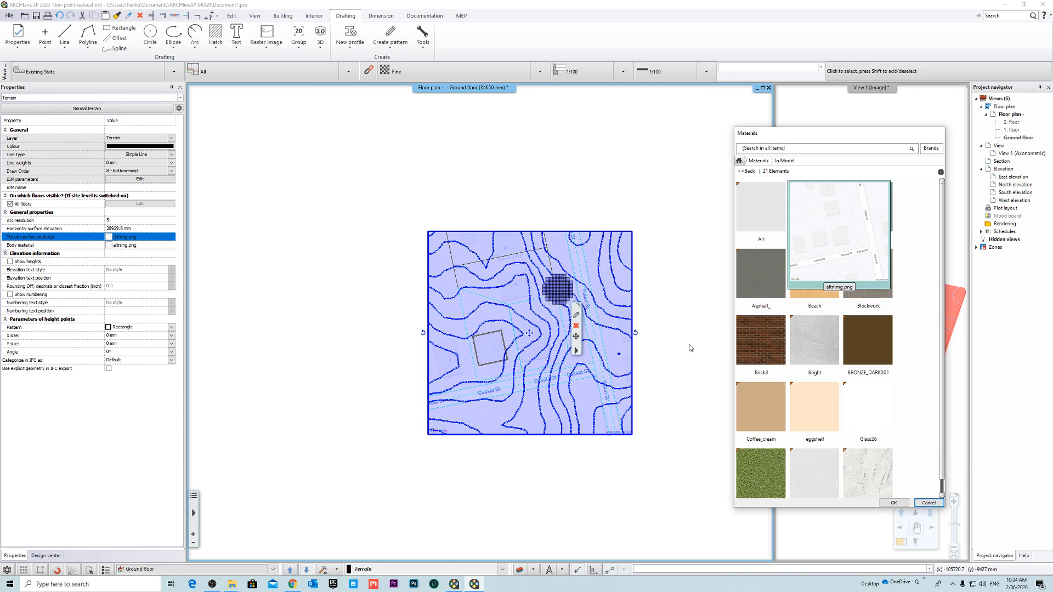
scroll(812, 340, "down", 3)
left_click(761, 296)
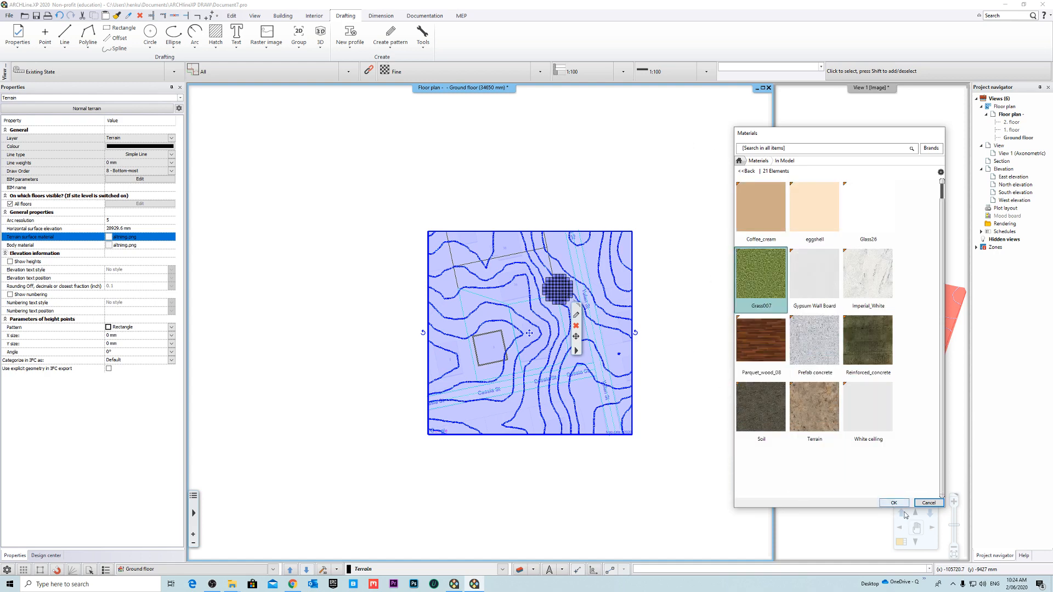
left_click(893, 503)
left_click(551, 304)
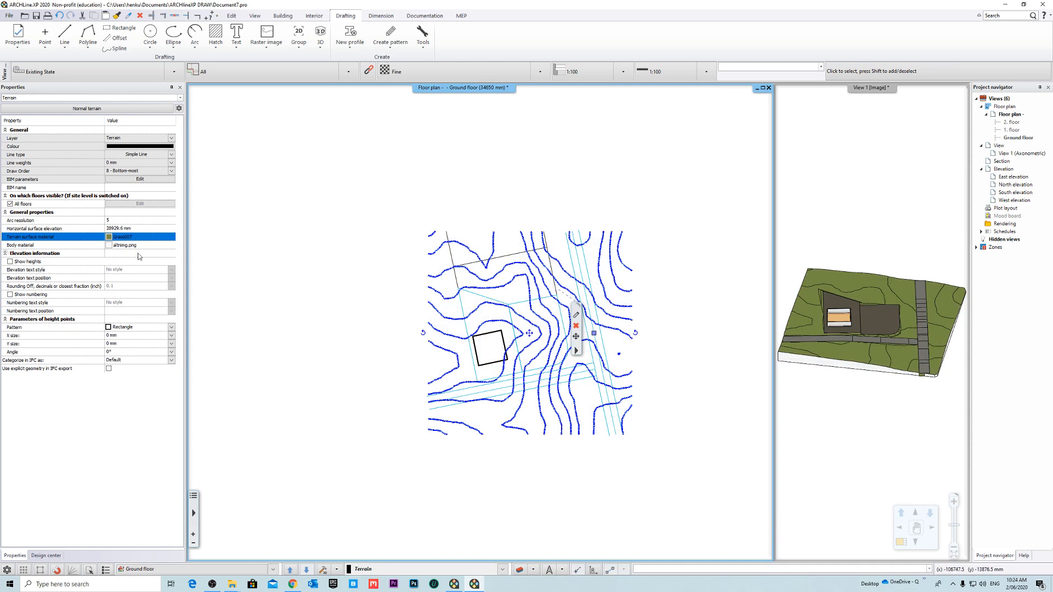
- Search the materials for GRASS and set the terrain's body material to Grass007
left_click(109, 246)
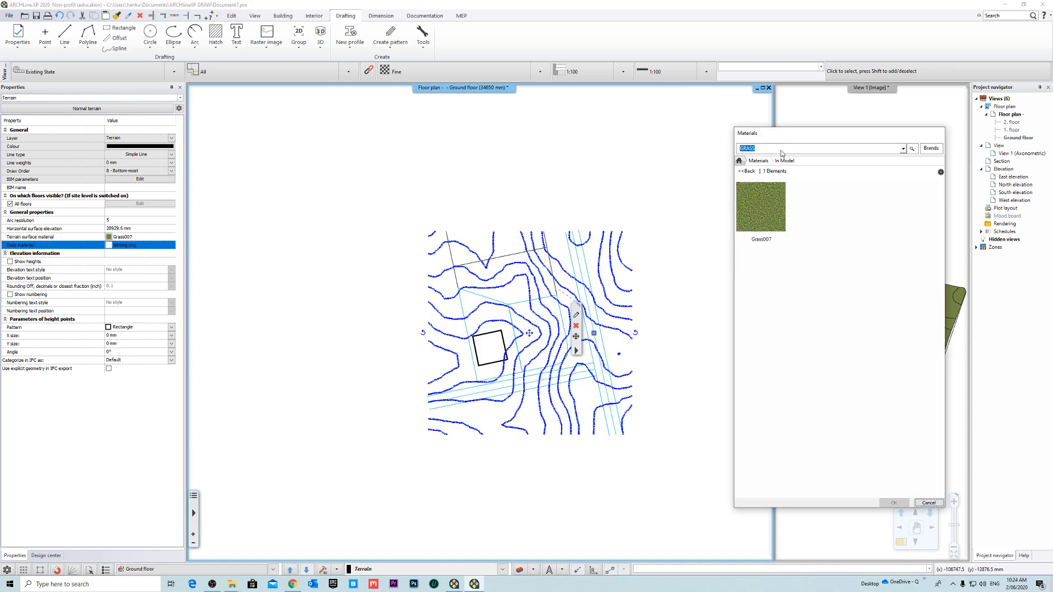
left_click(745, 212)
left_click(893, 502)
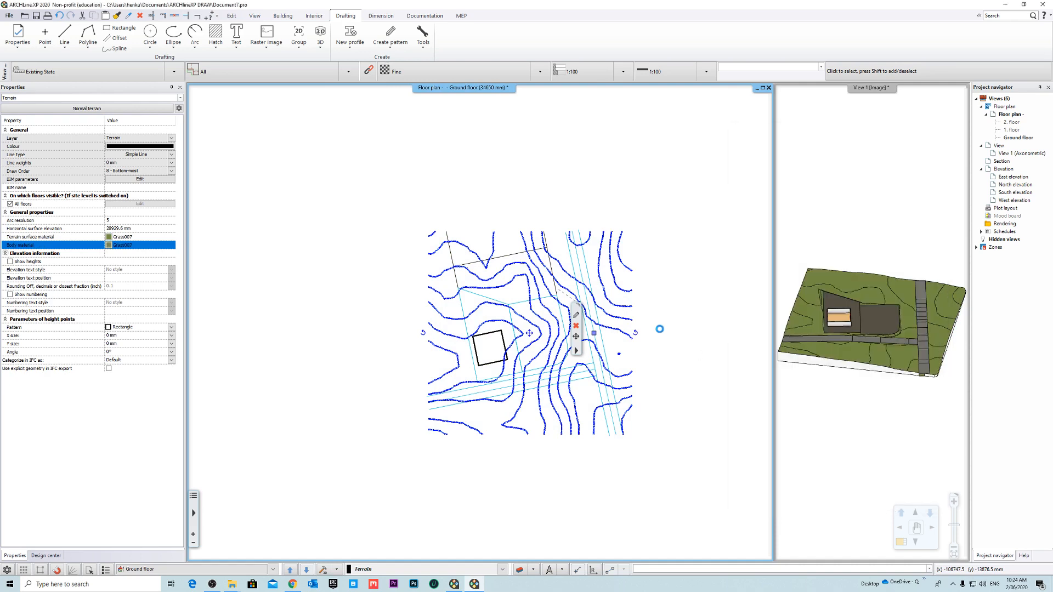
left_click(761, 311)
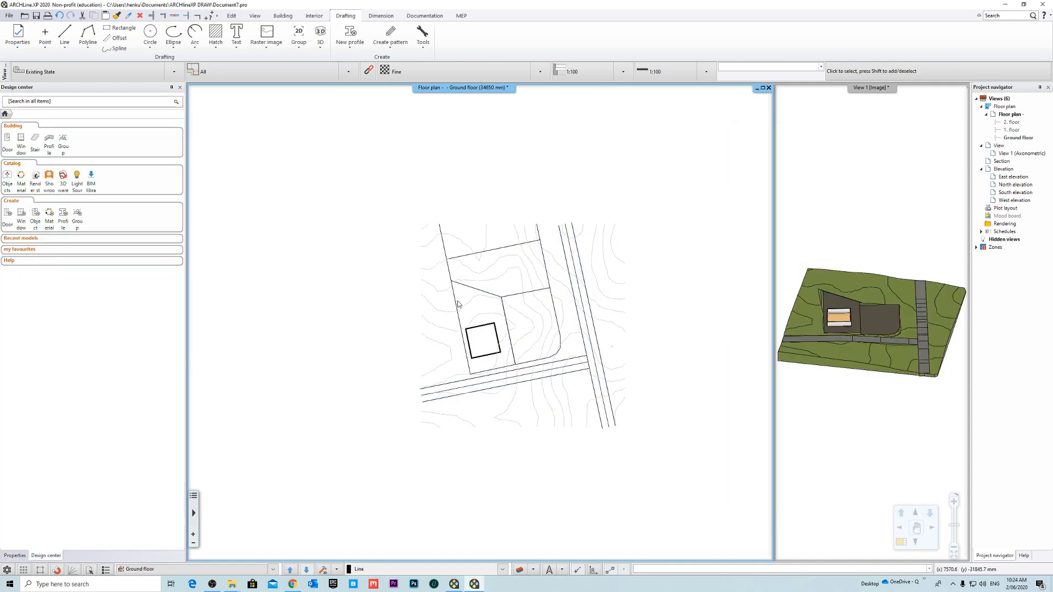
- Open the terrain's group for editing so its contour lines can be selected individually
scroll(547, 324, "up", 5)
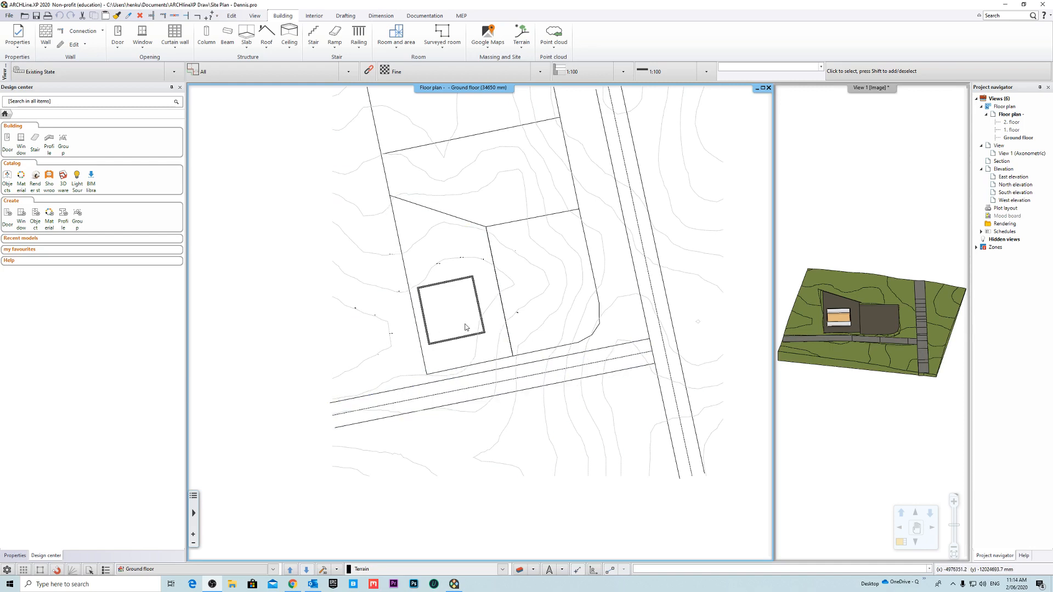
scroll(465, 327, "up", 3)
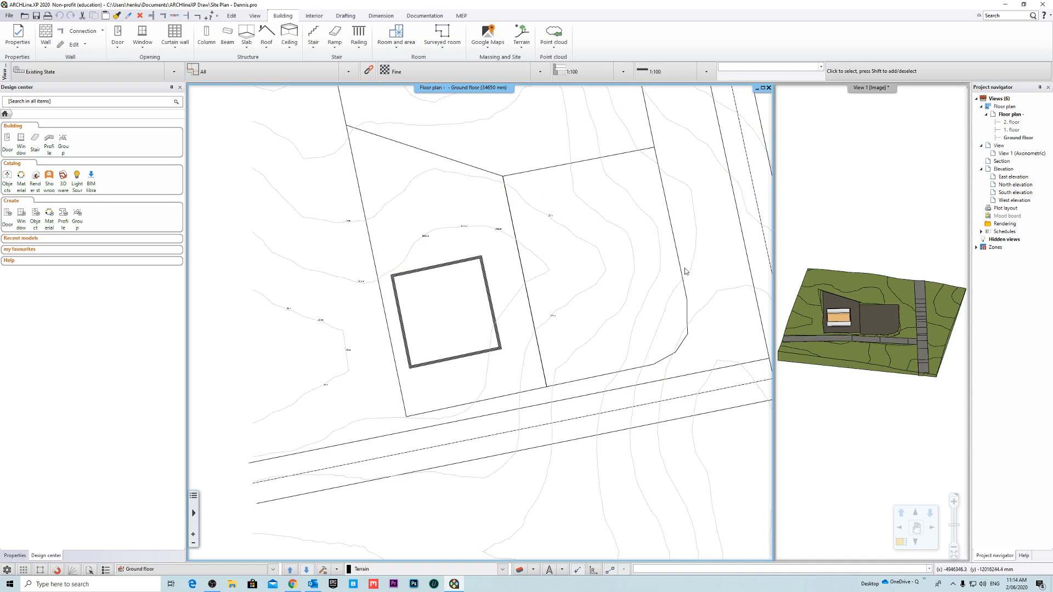
right_click(474, 226)
left_click(483, 236)
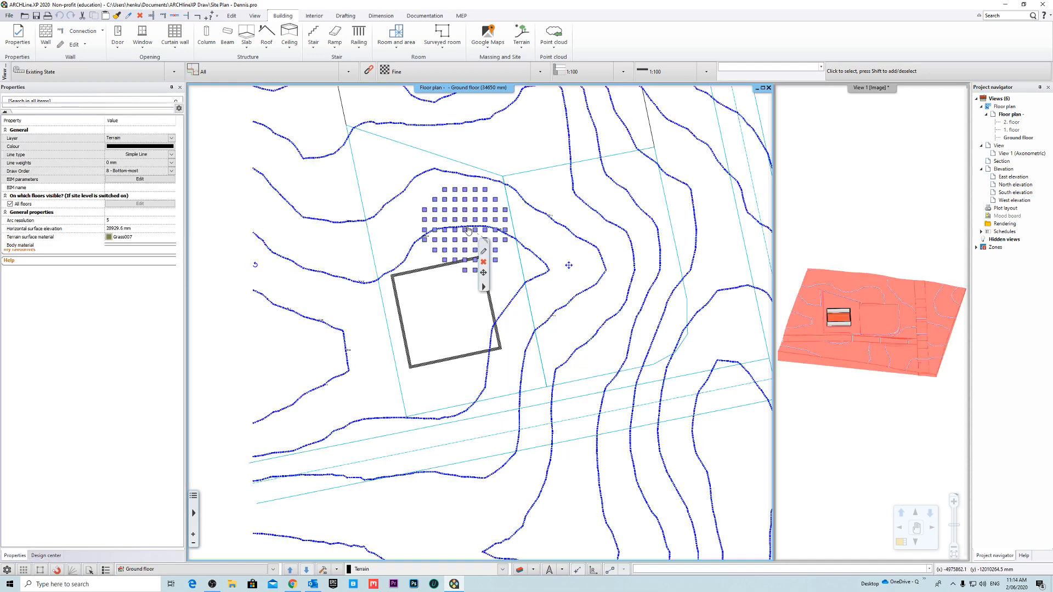
right_click(510, 241)
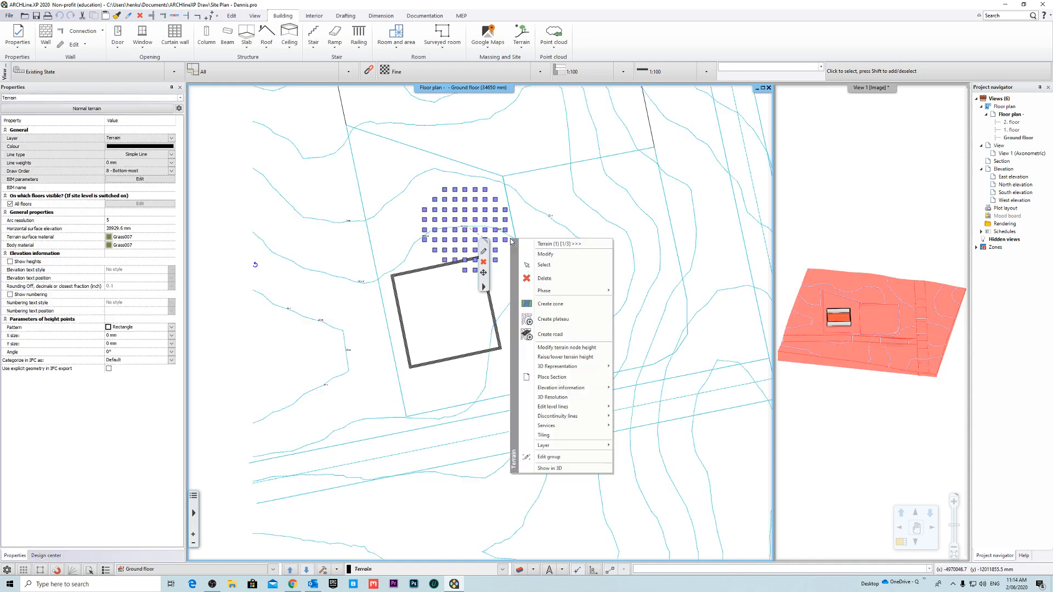
left_click(572, 459)
- Try deleting the edge of the contour looping around the building, next to its upper-left corner, and undo the deletion
left_click(471, 228)
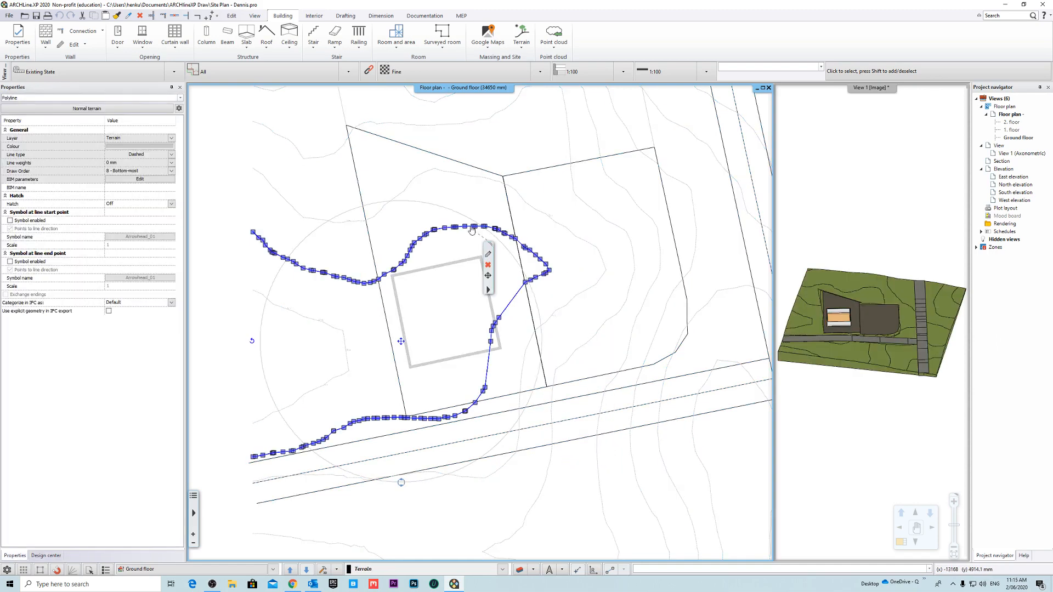
scroll(473, 279, "up", 2)
scroll(448, 267, "down", 1)
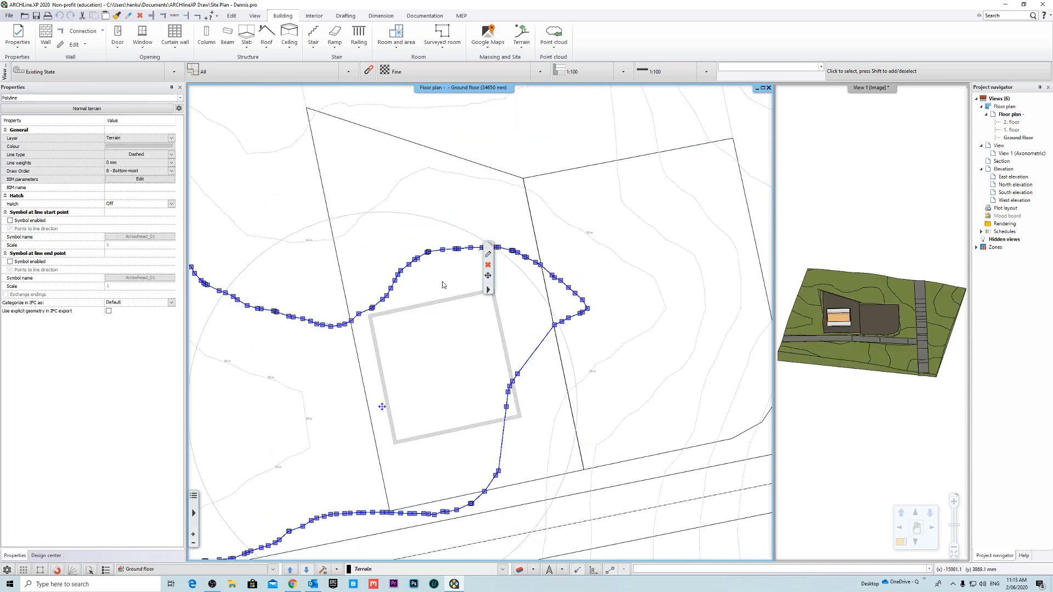
scroll(372, 320, "up", 3)
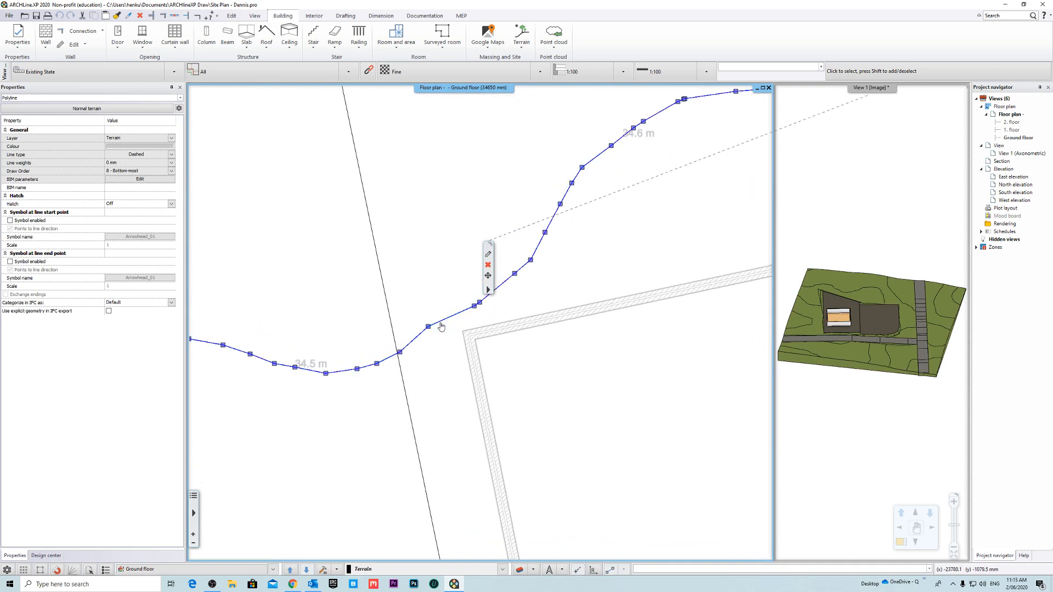
right_click(453, 317)
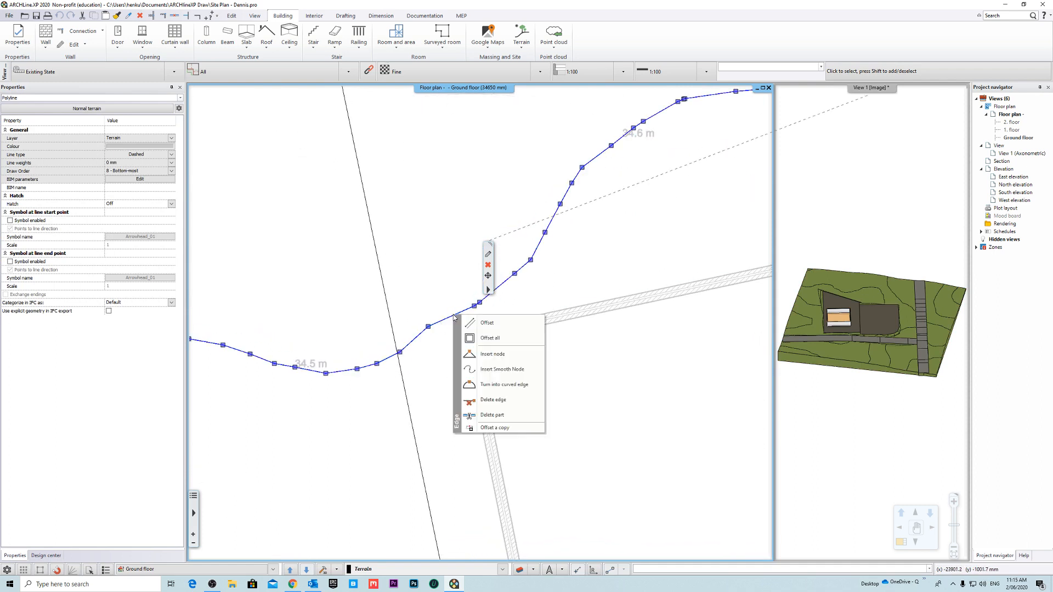
left_click(510, 399)
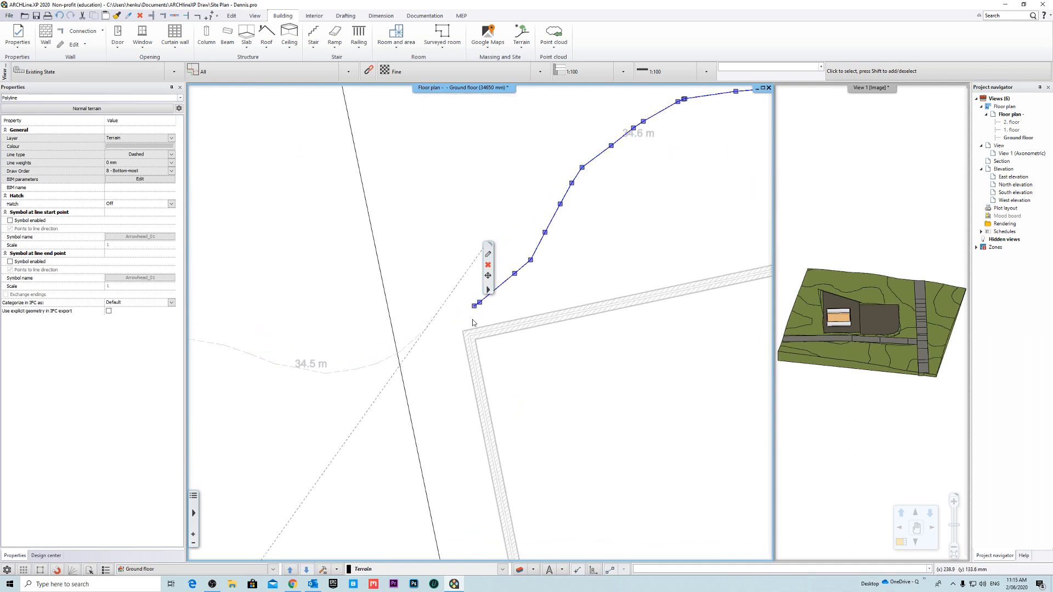
scroll(477, 351, "down", 3)
key("ctrl+z")
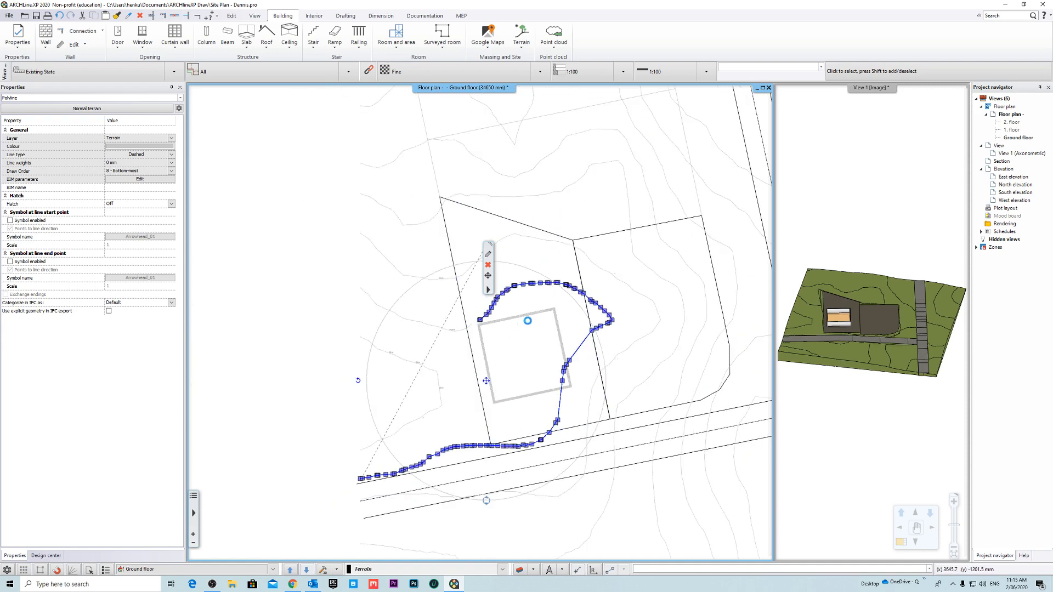
- Reselect the contour around the building and delete its node just above plot 3's Cassia St boundary
scroll(515, 303, "up", 3)
left_click(466, 310)
key("Escape")
right_click(468, 310)
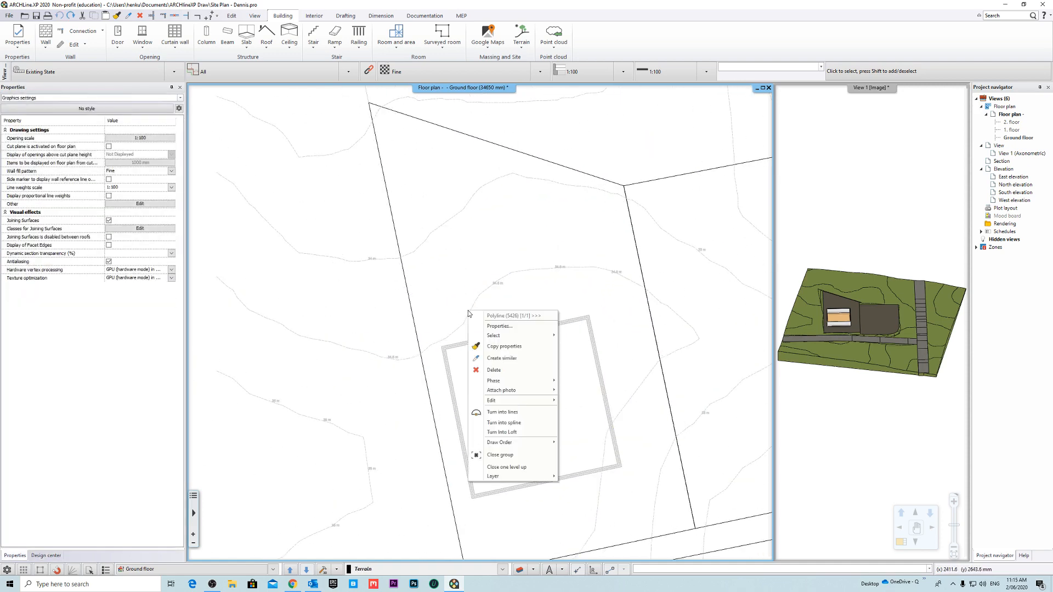
key("Escape")
double_click(469, 312)
scroll(471, 314, "down", 3)
left_click(471, 317)
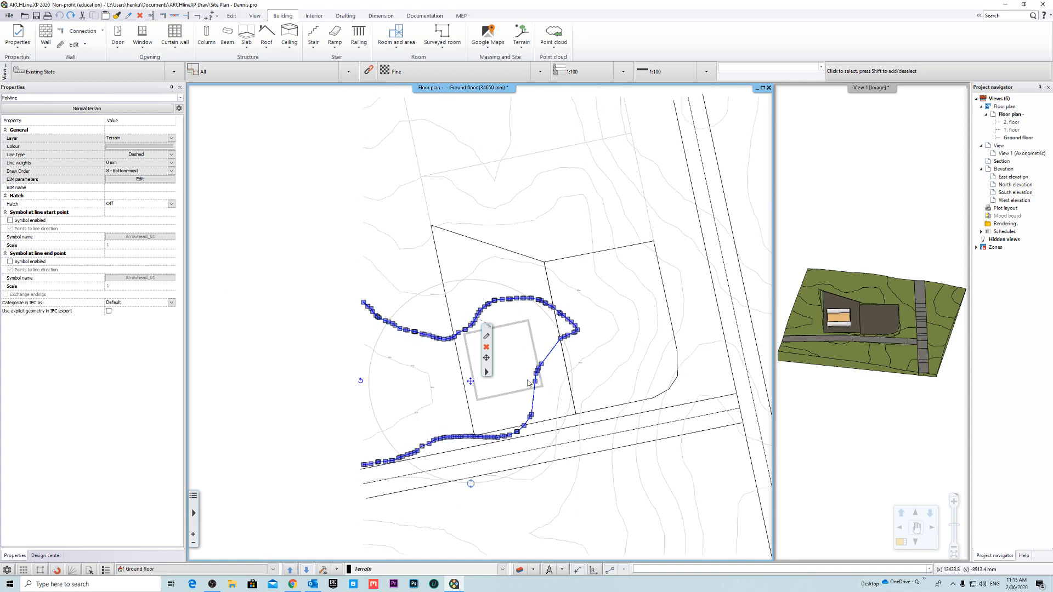
scroll(531, 384, "up", 5)
scroll(570, 335, "up", 3)
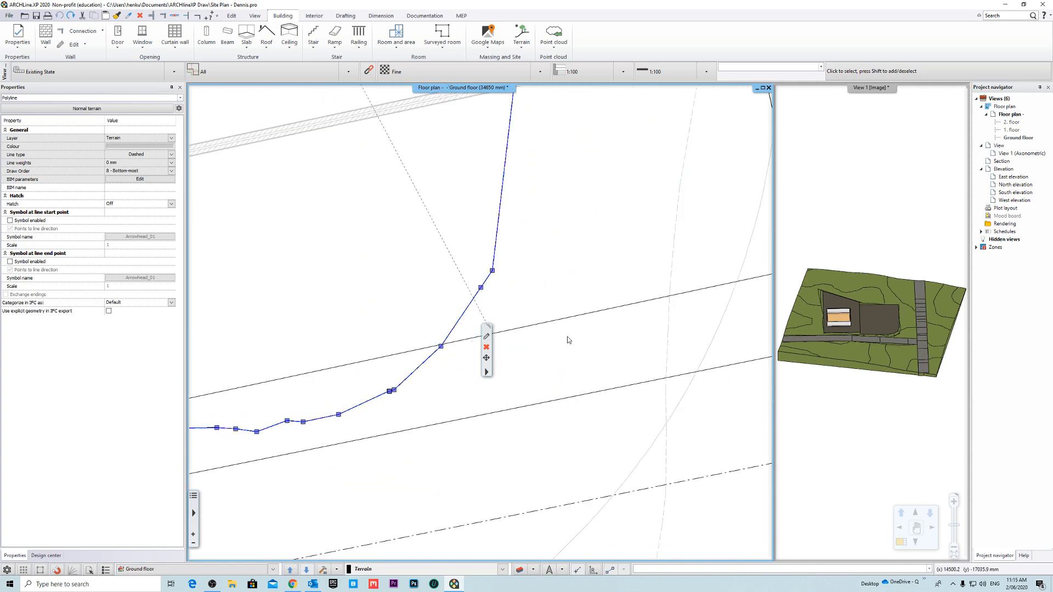
right_click(482, 291)
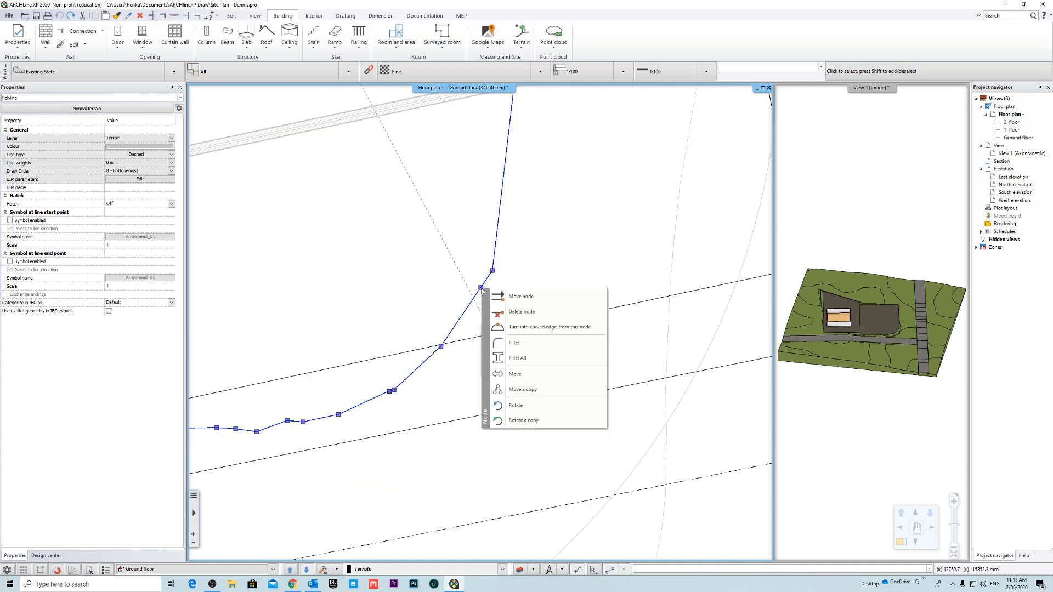
left_click(540, 311)
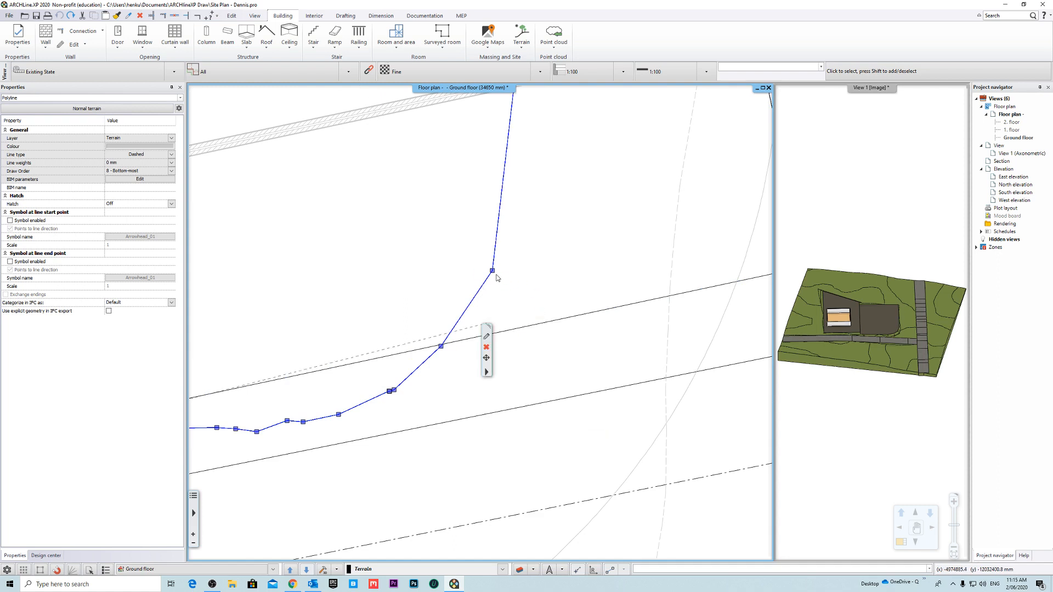
- Move the contour's adjacent node about 2.4 m onto the neighbouring node at plot 3's Cassia St boundary
right_click(494, 273)
left_click(539, 280)
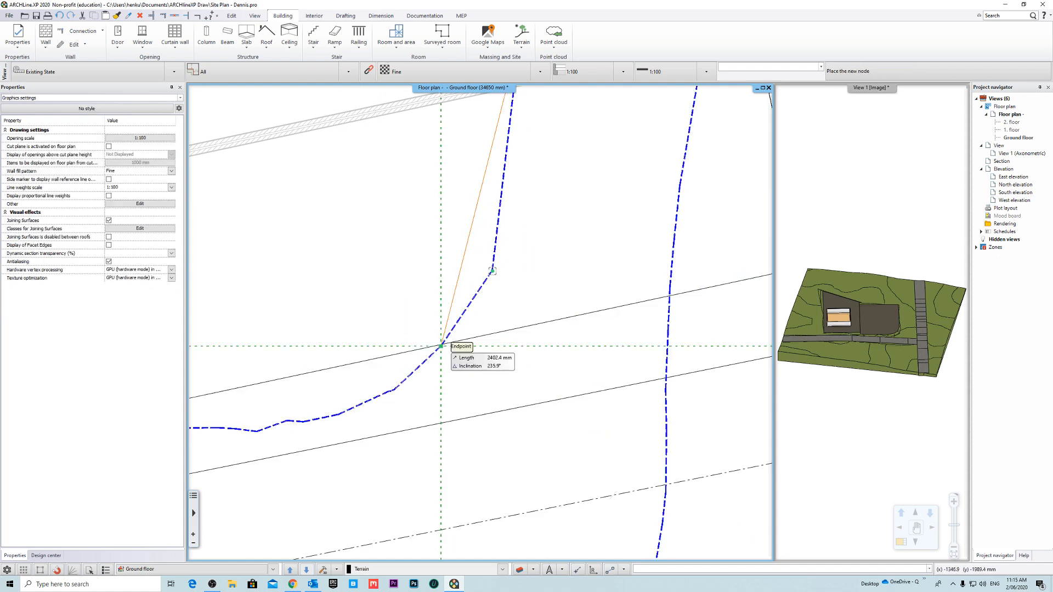
left_click(441, 346)
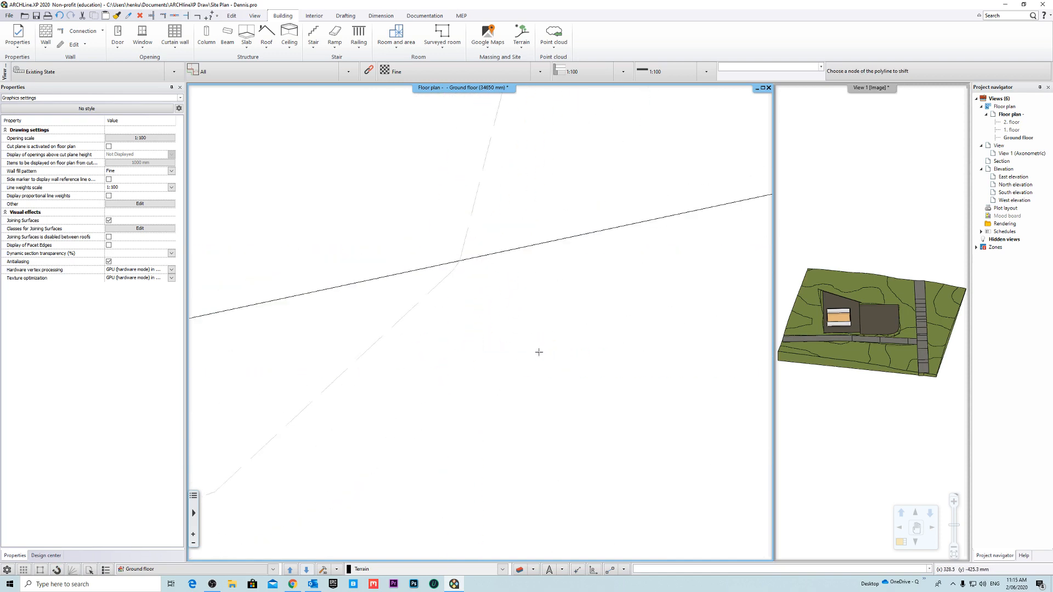
scroll(539, 352, "down", 5)
key("Escape")
- Reselect the contour looping around the building and delete part of its edge between the building and plot 3's Cassia St boundary
left_click(495, 257)
scroll(525, 315, "down", 3)
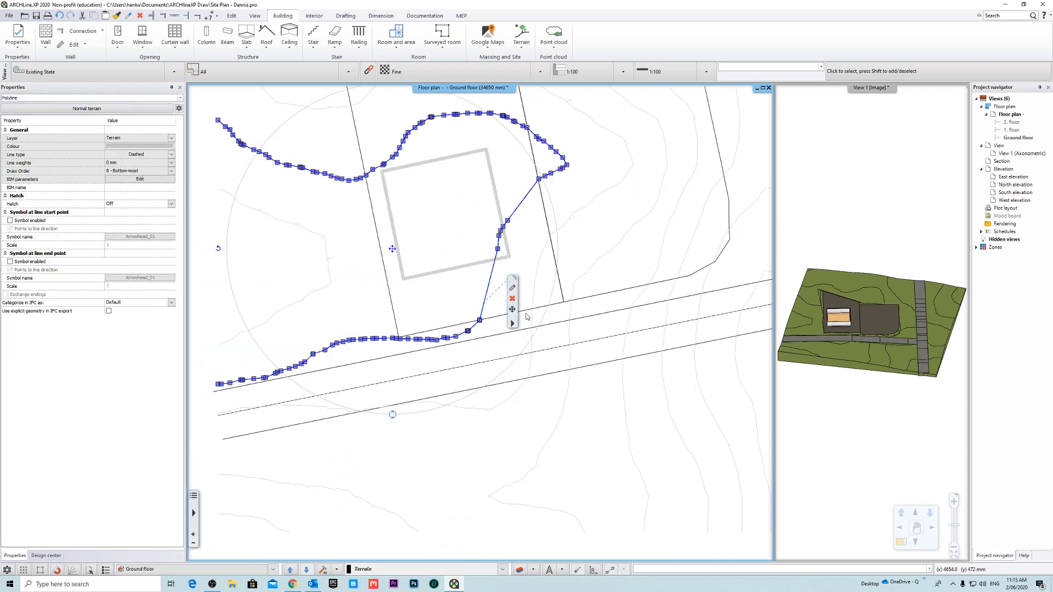
scroll(526, 316, "up", 3)
left_click(479, 292)
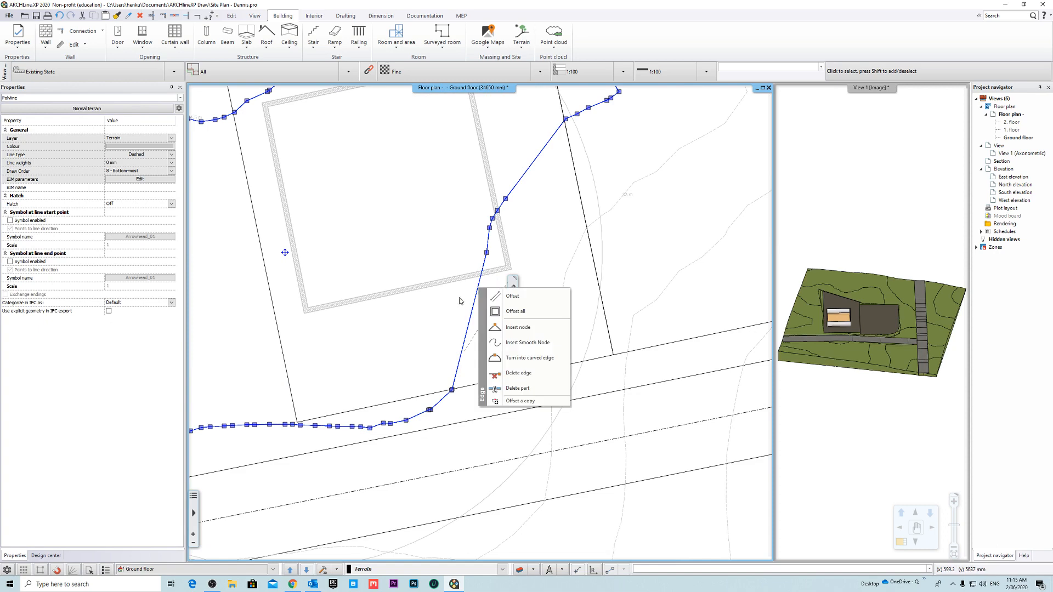
left_click(459, 301)
left_click(476, 300)
left_click(476, 297)
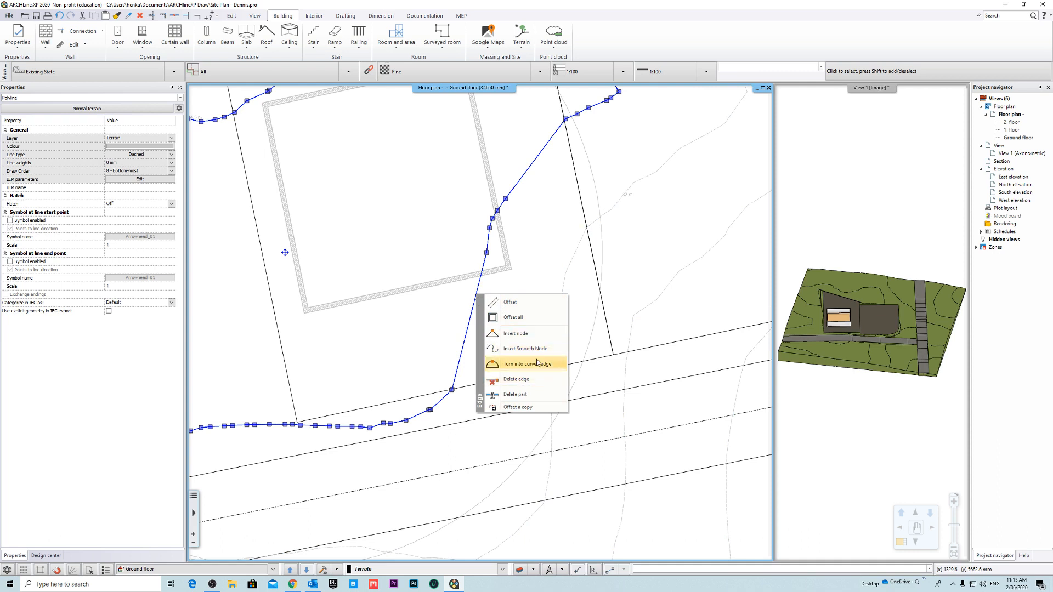
left_click(531, 395)
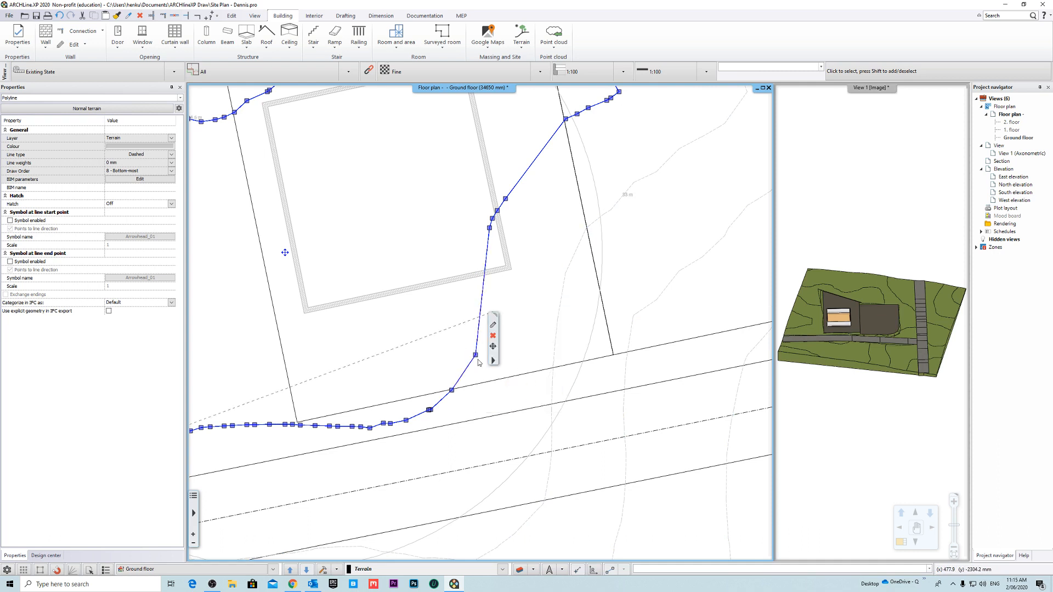
- Delete further parts of that contour stretch below the building and remove the contour node lying far outside the site
right_click(481, 310)
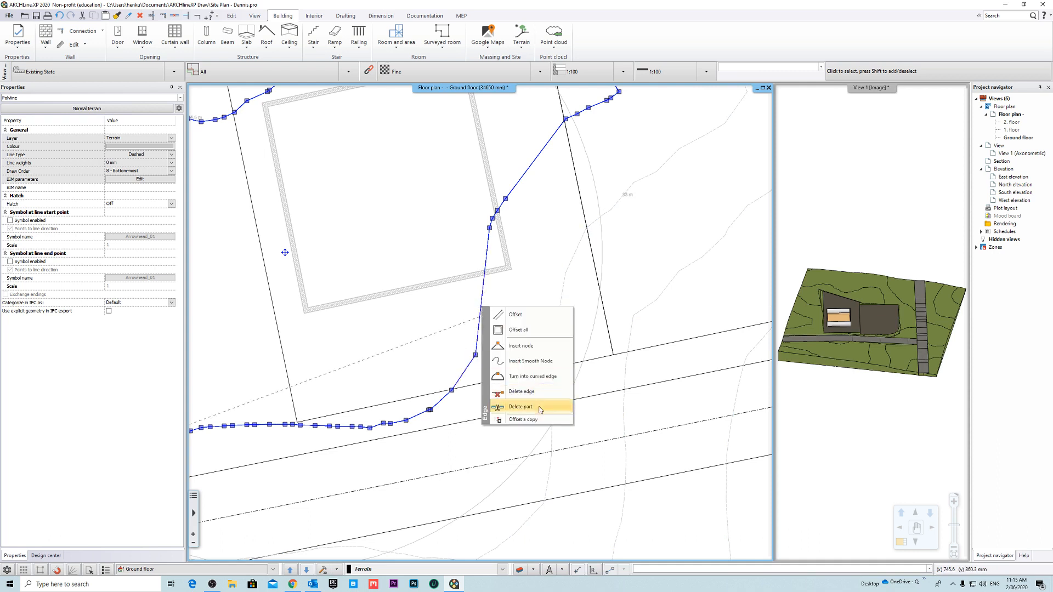
left_click(515, 406)
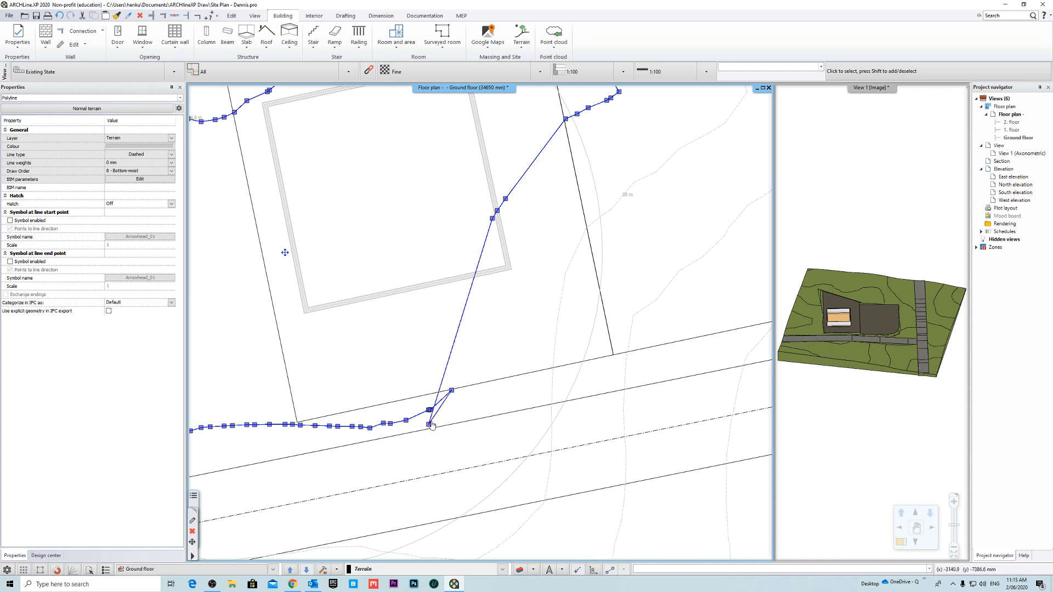
right_click(446, 375)
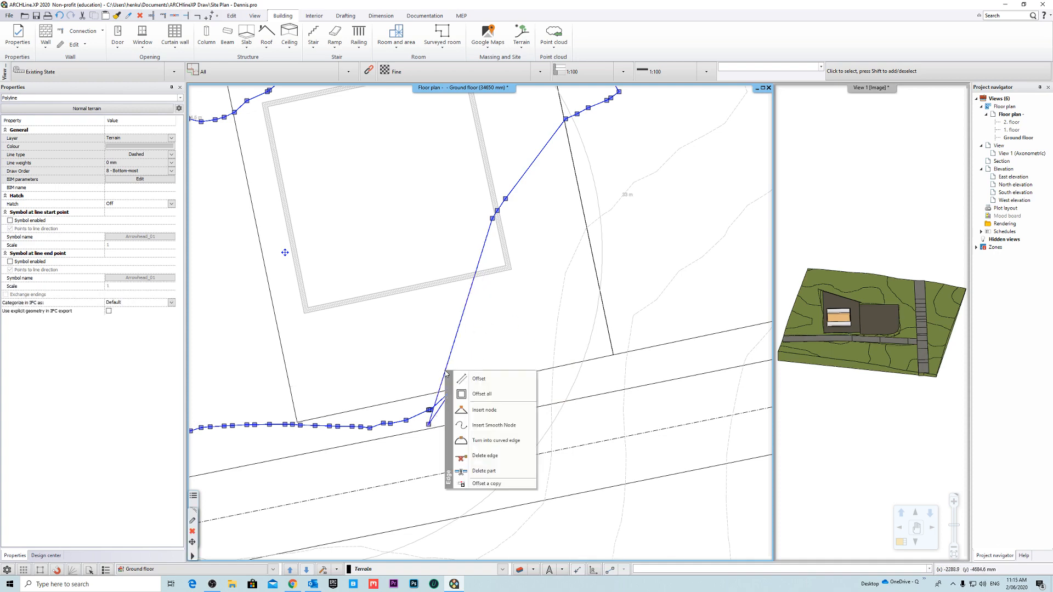
left_click(503, 470)
scroll(466, 392, "down", 5)
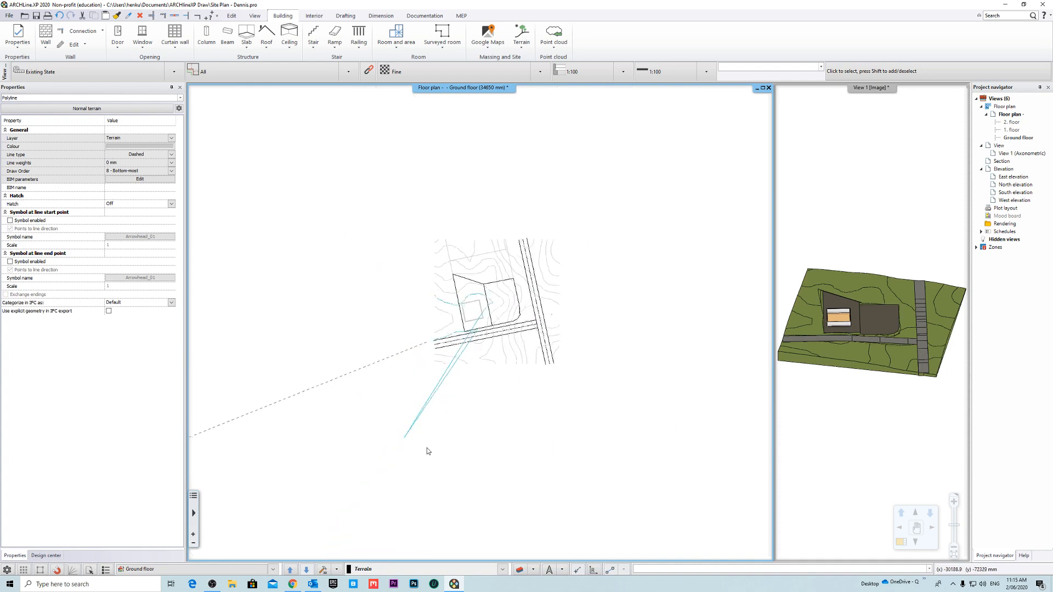
left_click(405, 438)
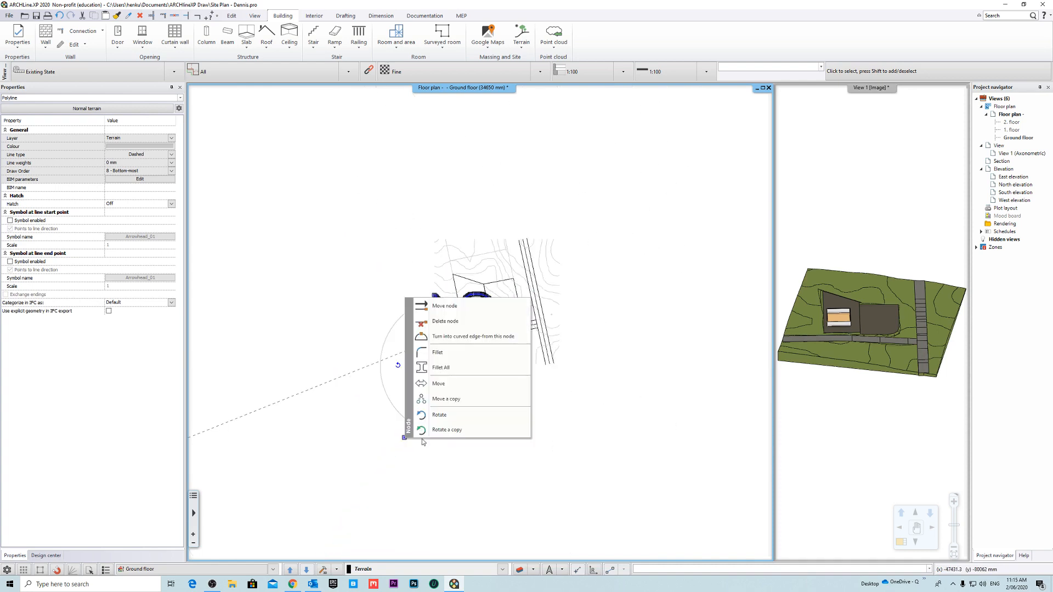
left_click(445, 322)
- Delete the two remaining contour nodes along the building's right-hand wall
scroll(505, 330, "up", 8)
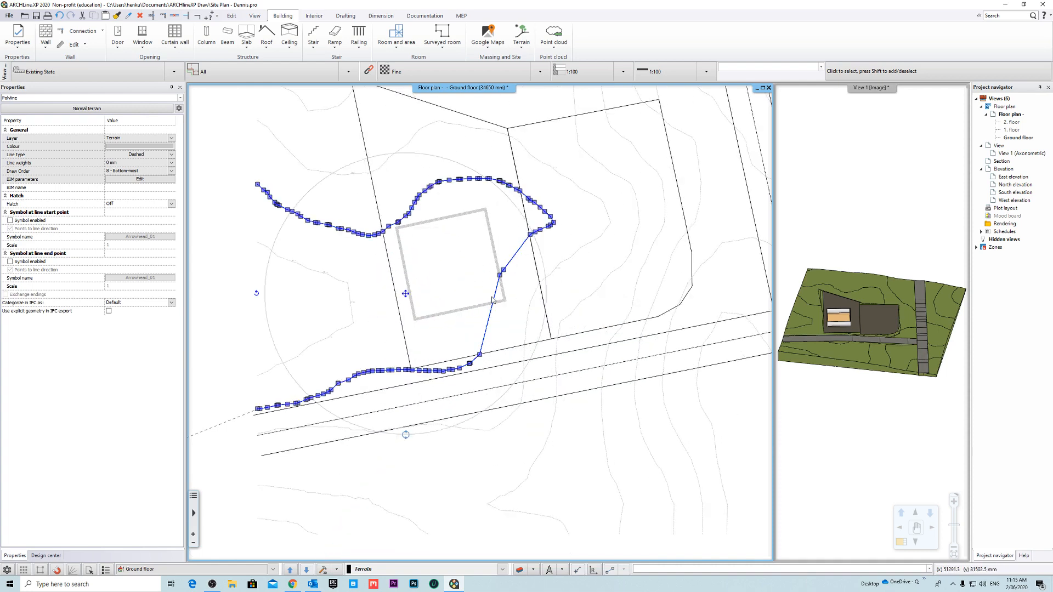
left_click(482, 333)
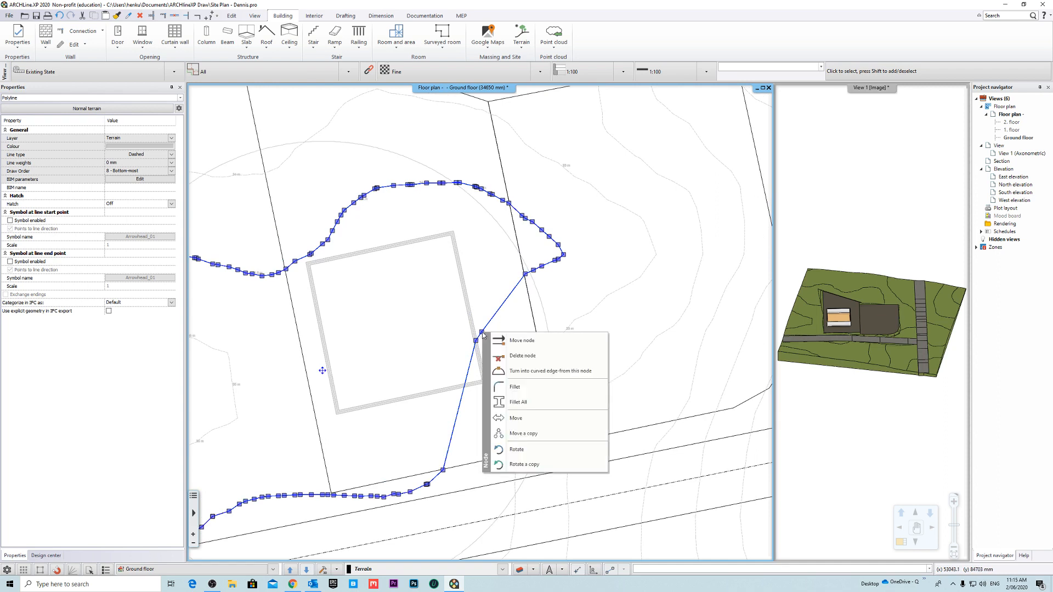
left_click(542, 357)
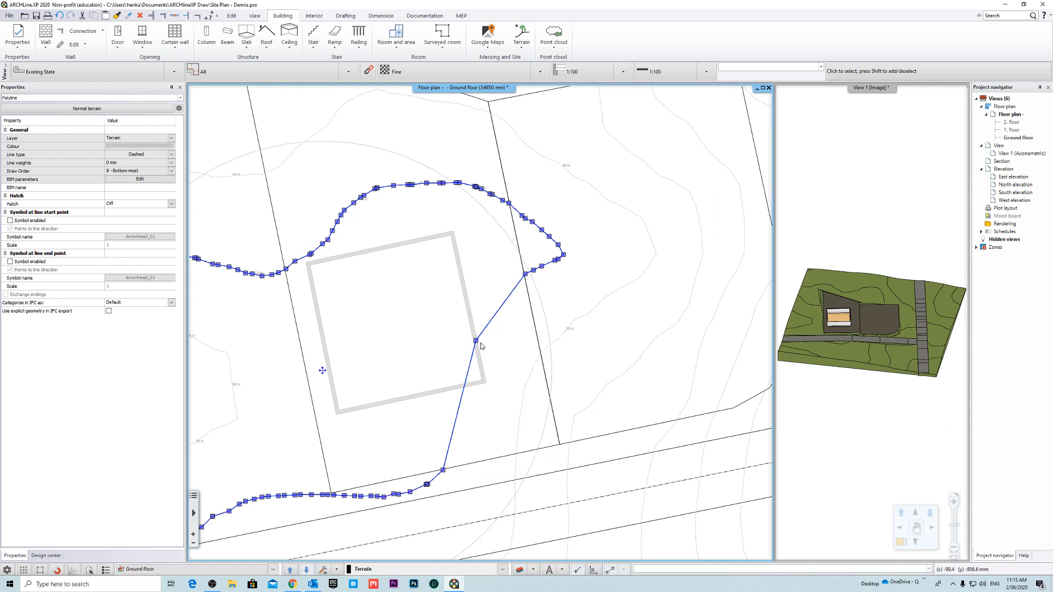
left_click(481, 346)
left_click(535, 362)
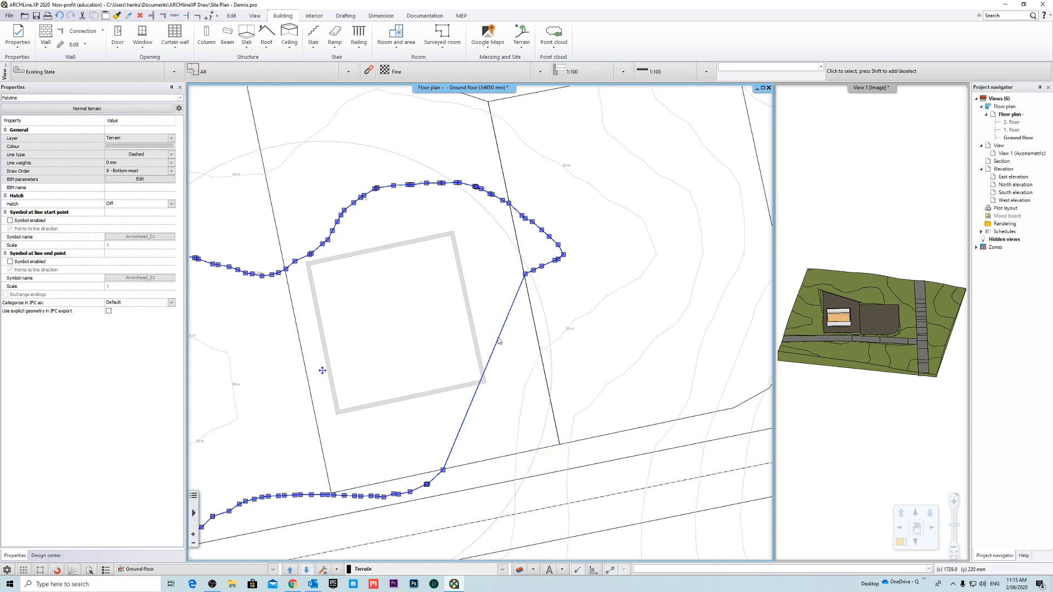
- Delete the straight contour part between plot 3's right-hand boundary and its Cassia St boundary, and deselect the remaining lower contour
left_click(496, 351)
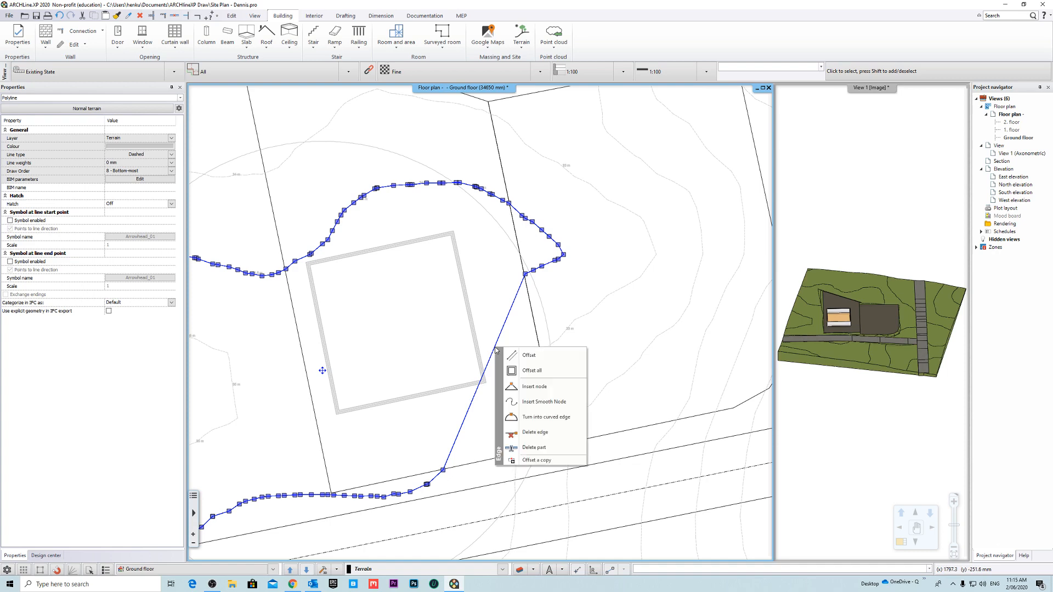
left_click(557, 452)
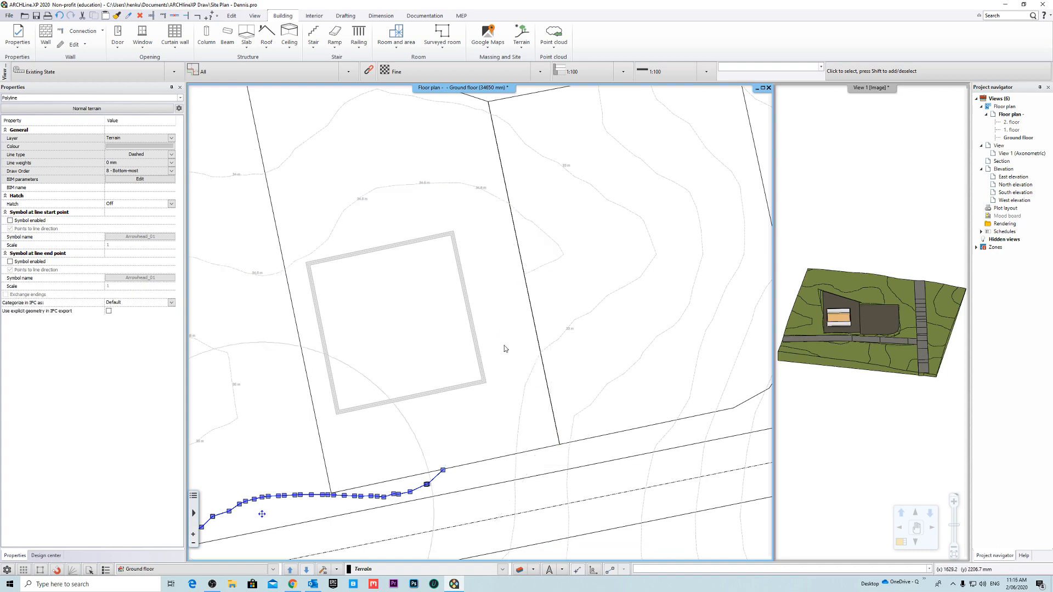
scroll(521, 347, "down", 2)
scroll(491, 339, "up", 2)
scroll(489, 377, "down", 4)
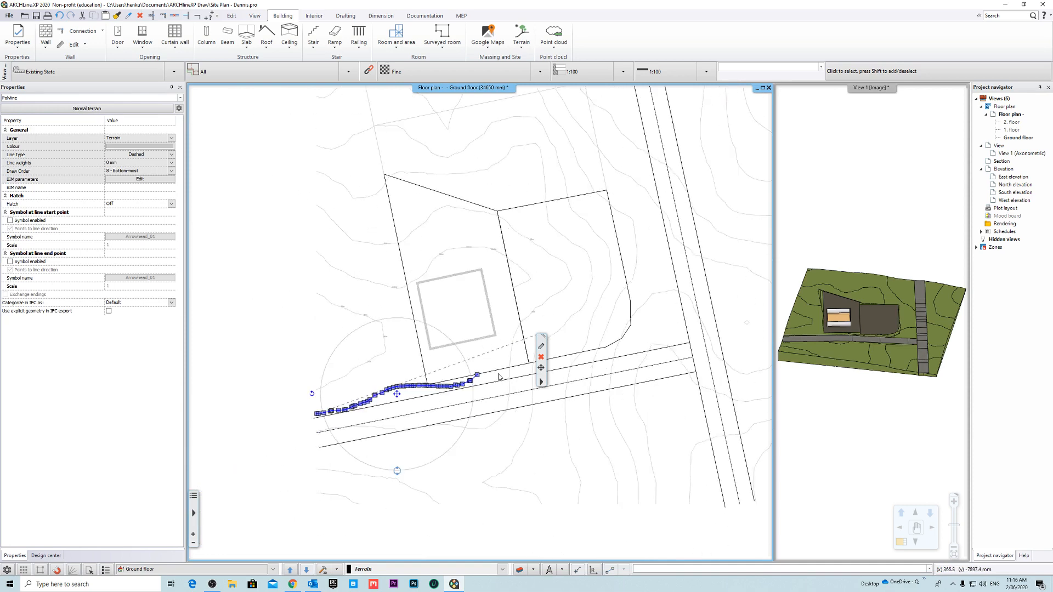
scroll(472, 370, "up", 2)
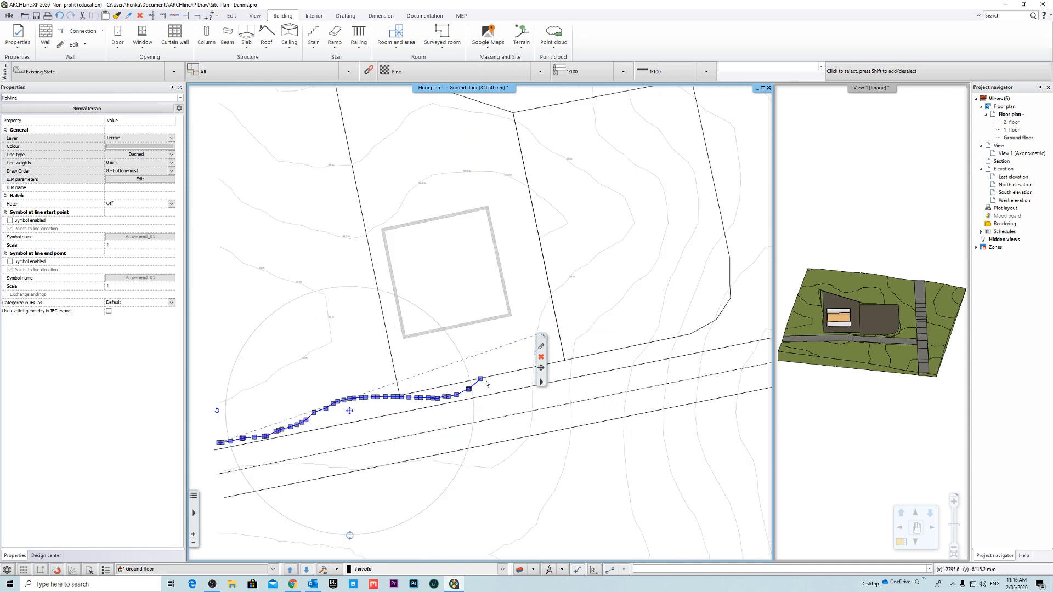
right_click(509, 331)
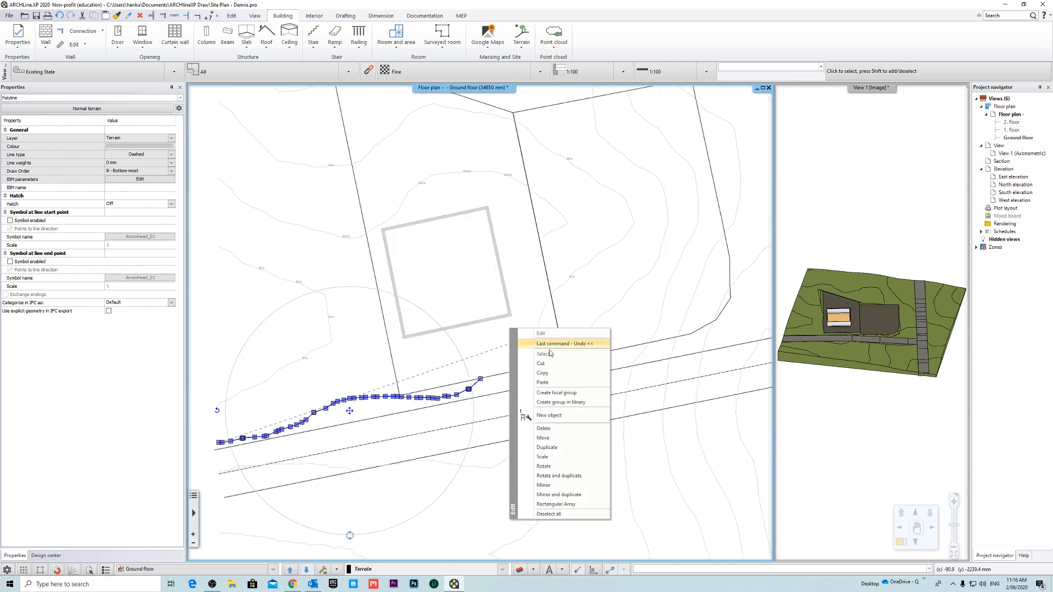
left_click(500, 355)
scroll(530, 352, "down", 1)
scroll(508, 293, "up", 2)
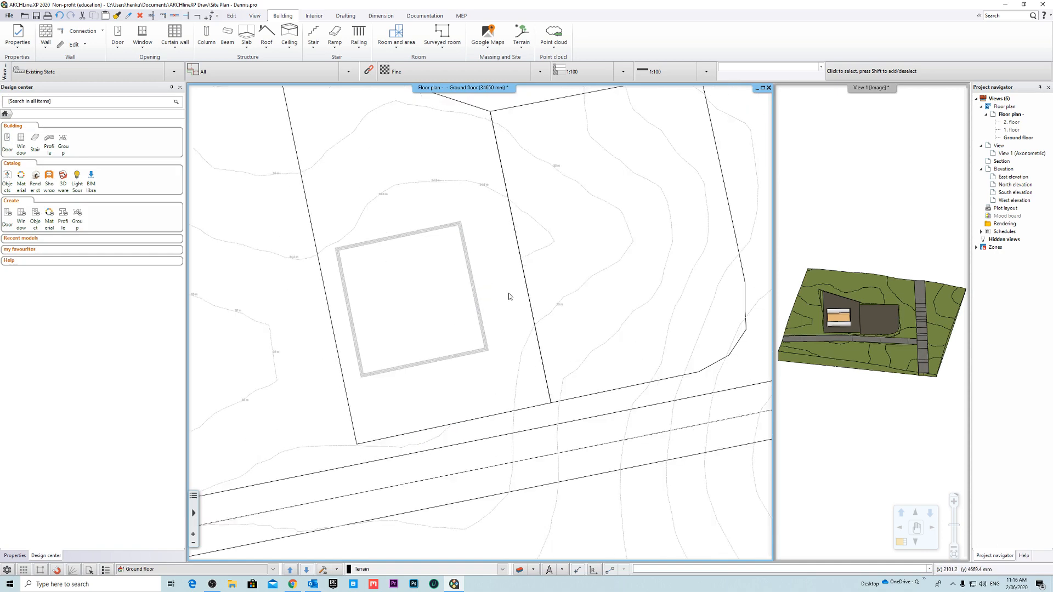
- Select the contour above the building and delete its node between the plot's left boundary and the building's upper-left corner
left_click(372, 207)
scroll(522, 299, "down", 2)
scroll(520, 301, "up", 3)
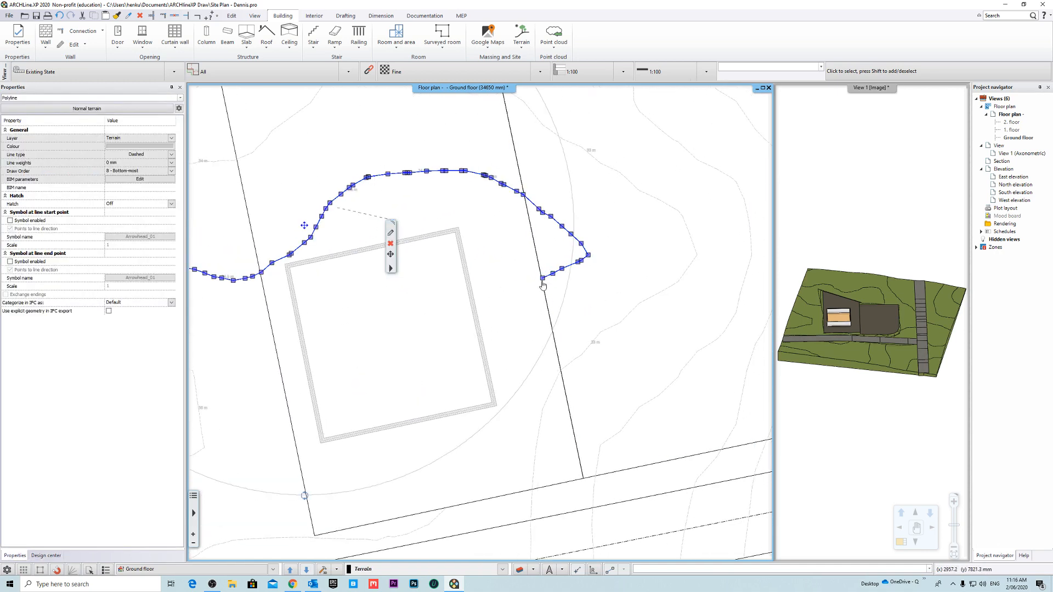
scroll(543, 285, "down", 2)
left_click(500, 336)
scroll(448, 310, "up", 3)
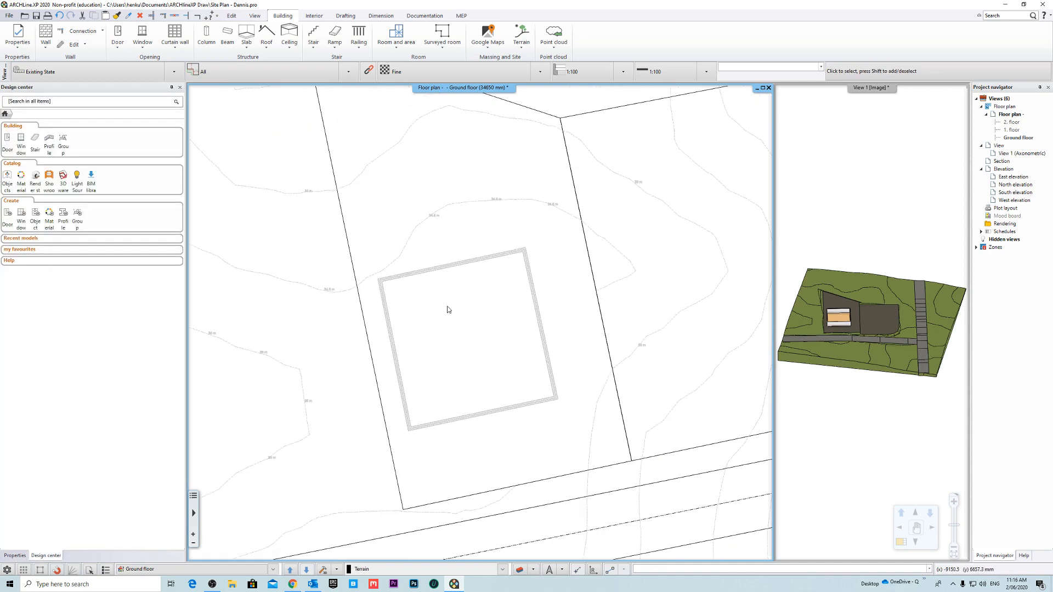
scroll(448, 309, "up", 3)
scroll(540, 300, "down", 2)
left_click(413, 258)
scroll(482, 324, "down", 3)
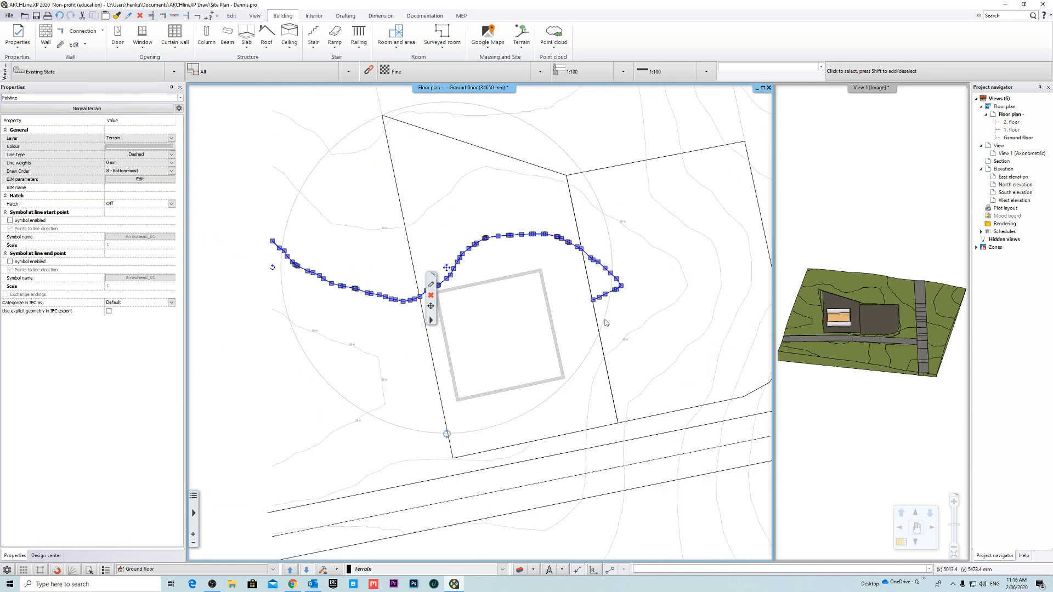
middle_click_drag(604, 319, 532, 303)
scroll(492, 253, "up", 4)
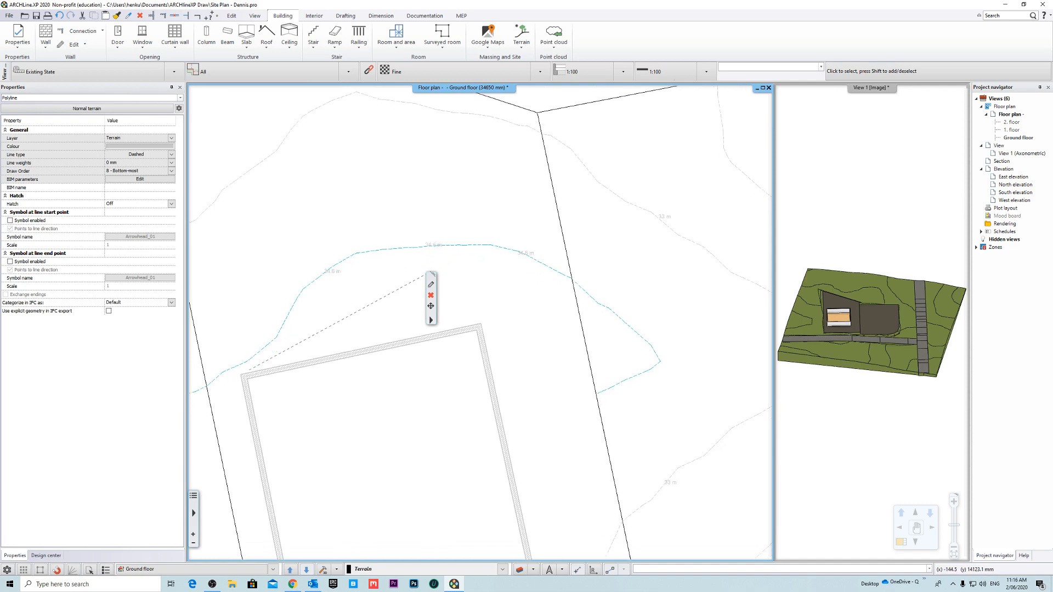
scroll(376, 327, "down", 2)
scroll(372, 357, "up", 3)
left_click(375, 345)
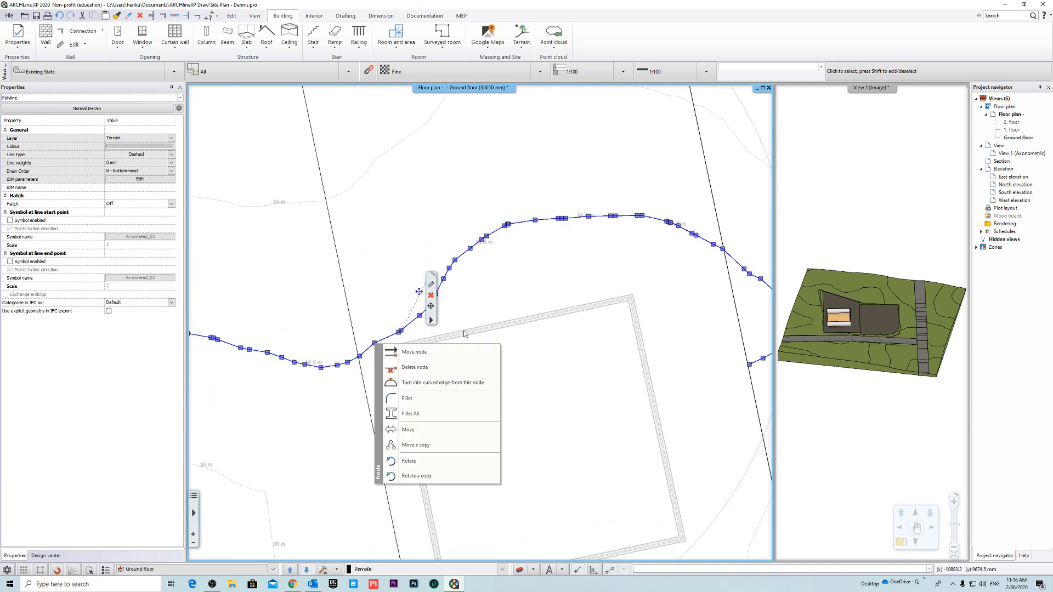
left_click(425, 368)
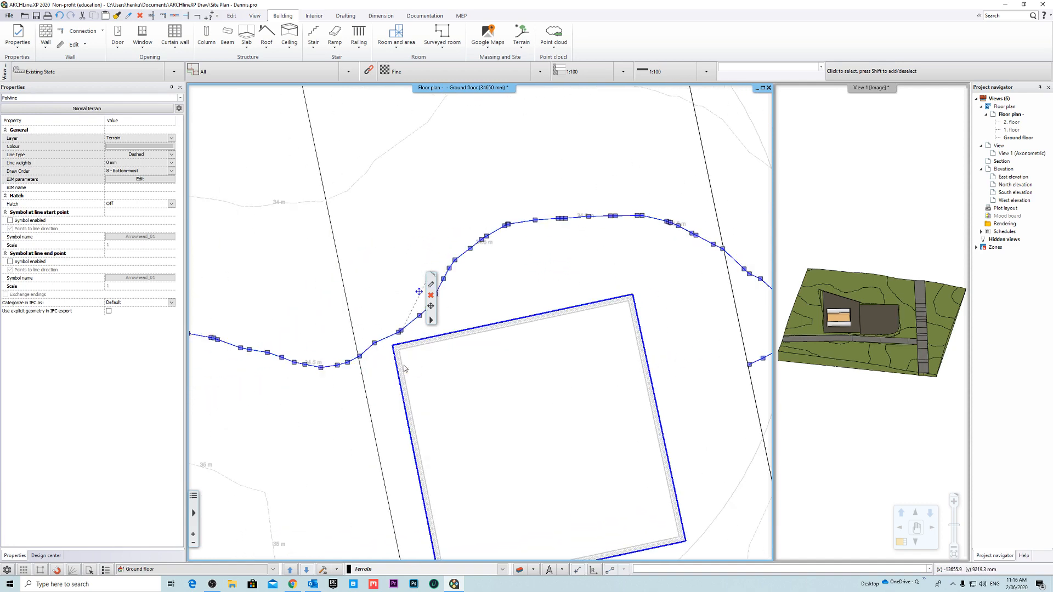
- Move the contour node beside the plot's left boundary about 88 mm onto the intersection with the boundary line
scroll(411, 365, "up", 4)
left_click(445, 324)
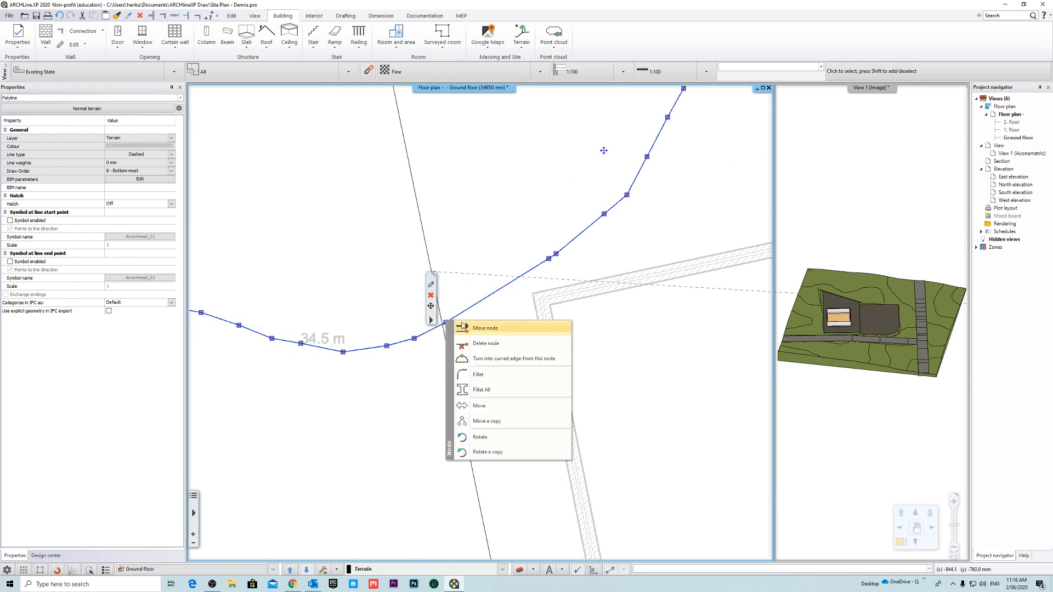
left_click(509, 328)
scroll(462, 325, "up", 4)
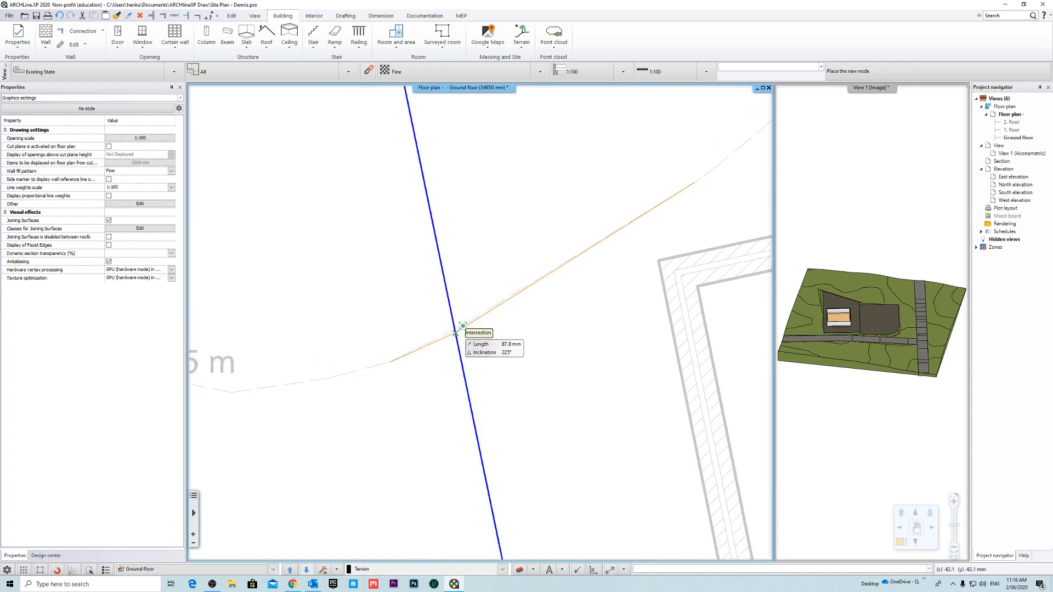
left_click(455, 330)
scroll(482, 327, "down", 2)
scroll(450, 361, "down", 3)
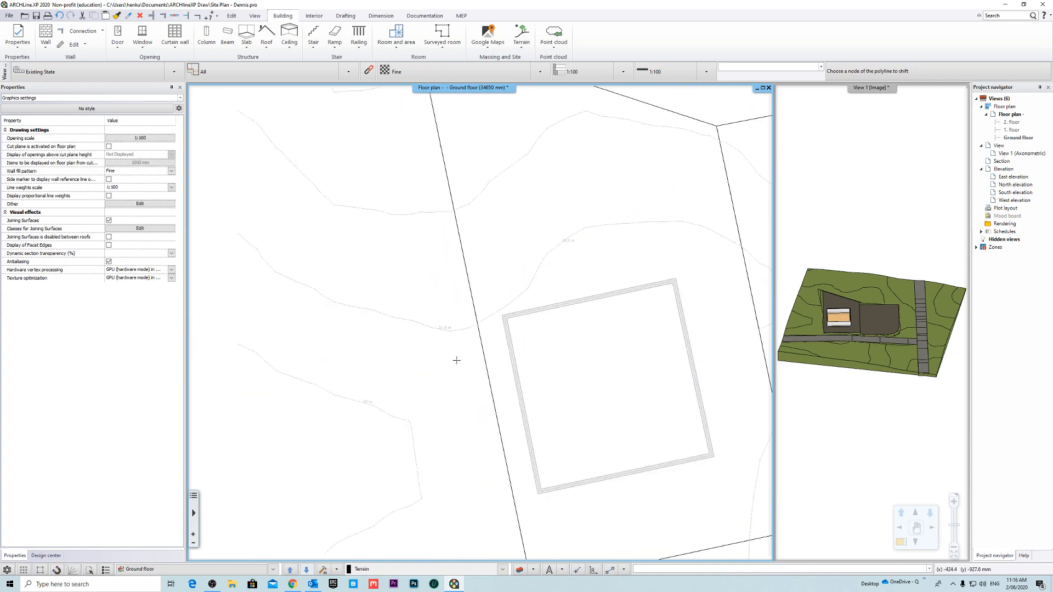
key("Escape")
- Reselect the contour and delete its four nodes nearest the building's upper-left corner
left_click(513, 300)
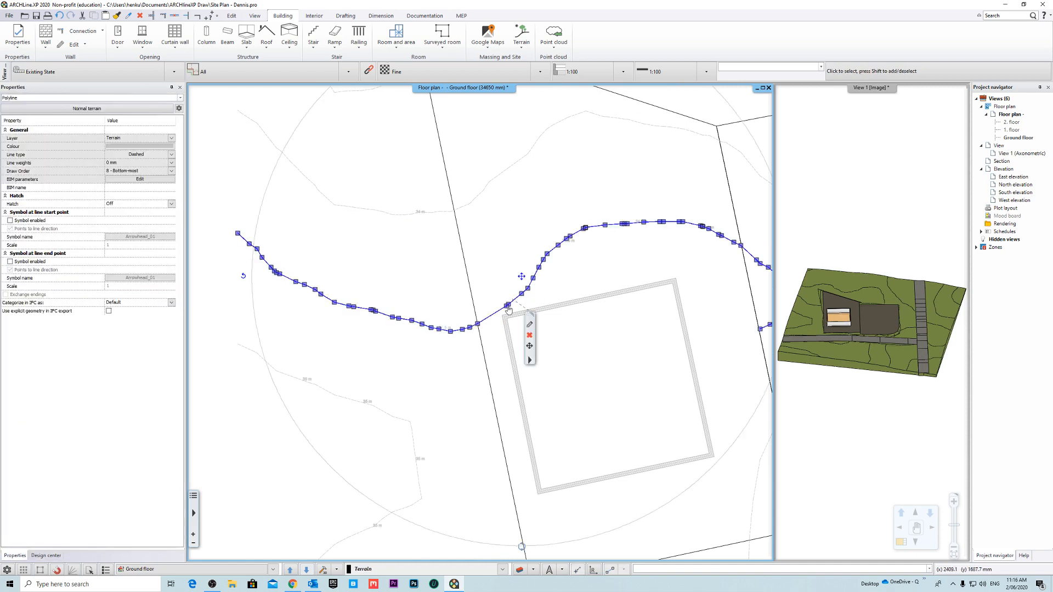
scroll(494, 318, "up", 3)
right_click(481, 324)
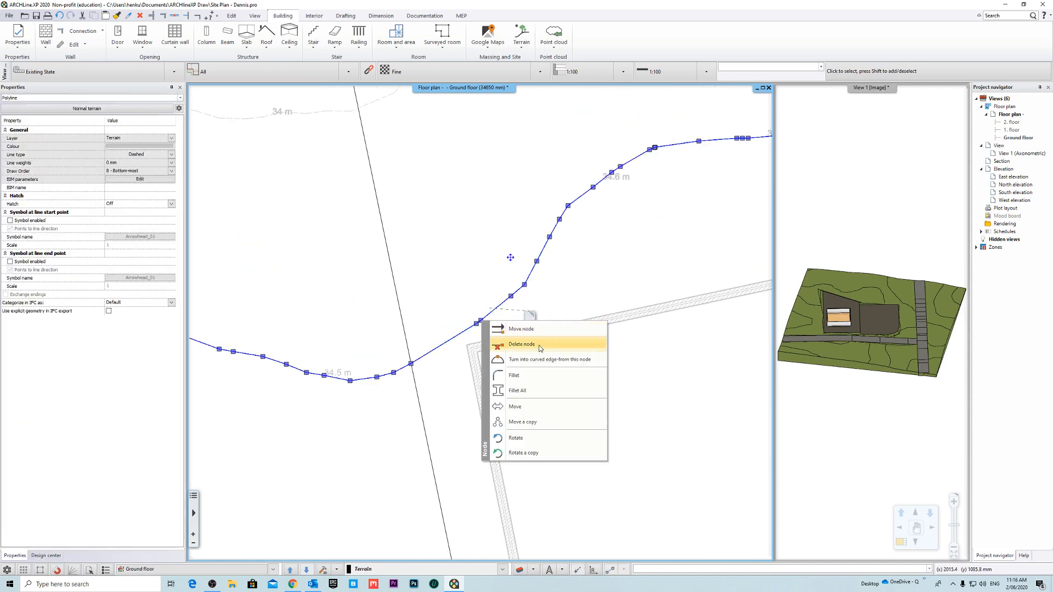
left_click(542, 343)
right_click(477, 324)
left_click(548, 347)
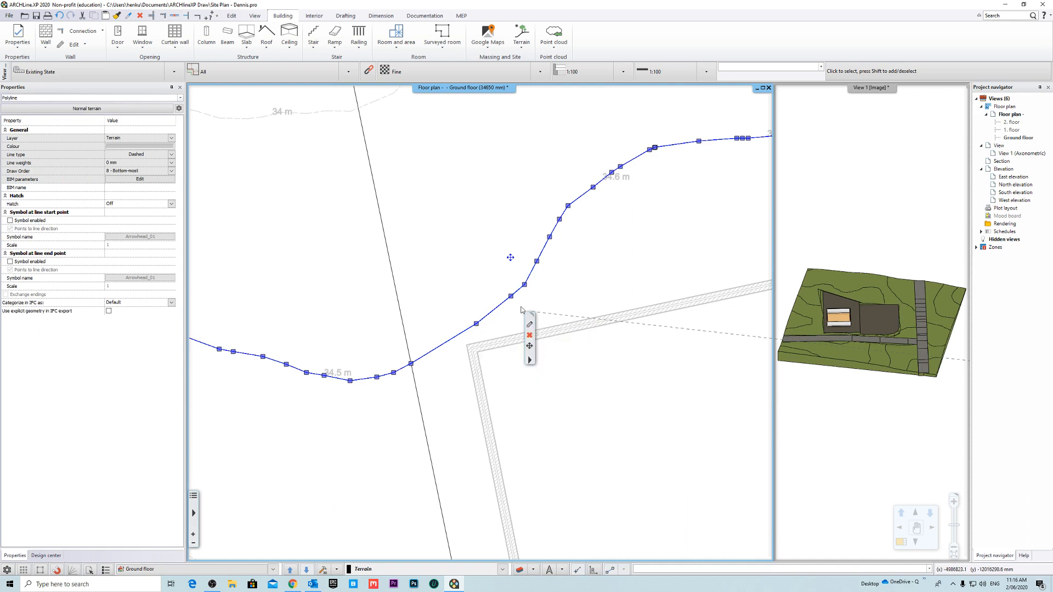
right_click(510, 297)
left_click(569, 327)
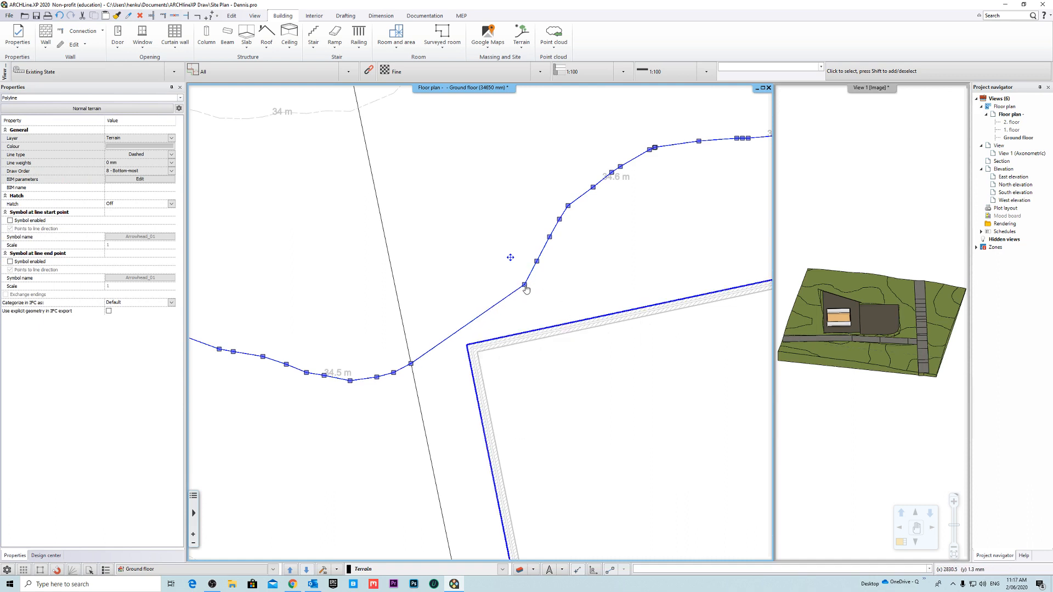
right_click(525, 286)
left_click(570, 308)
- Delete the next three nodes on the contour stretch rising past the building's upper-left corner
middle_click_drag(580, 266, 492, 345)
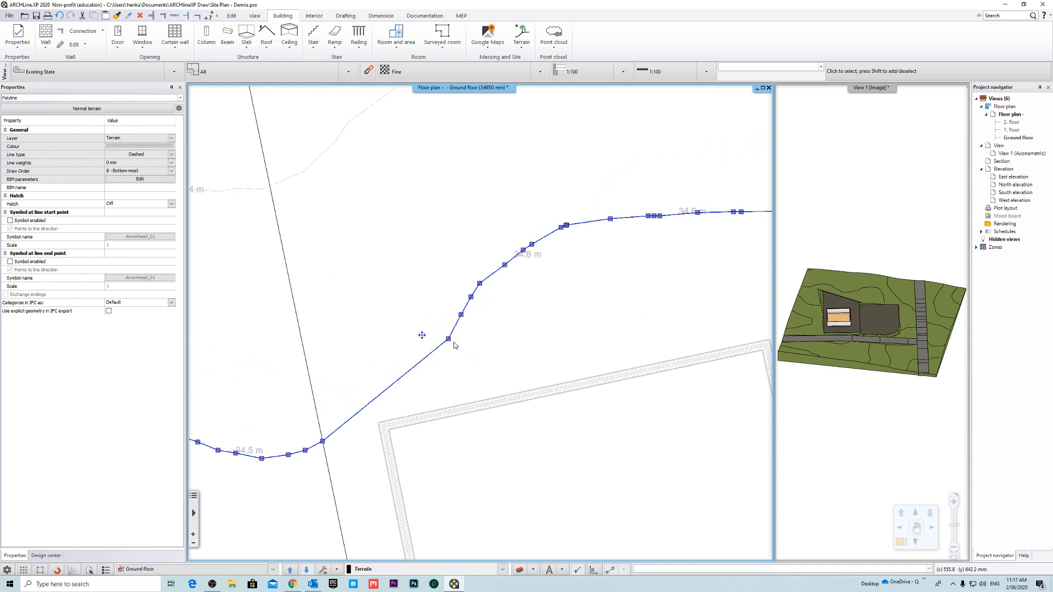
right_click(450, 339)
left_click(496, 360)
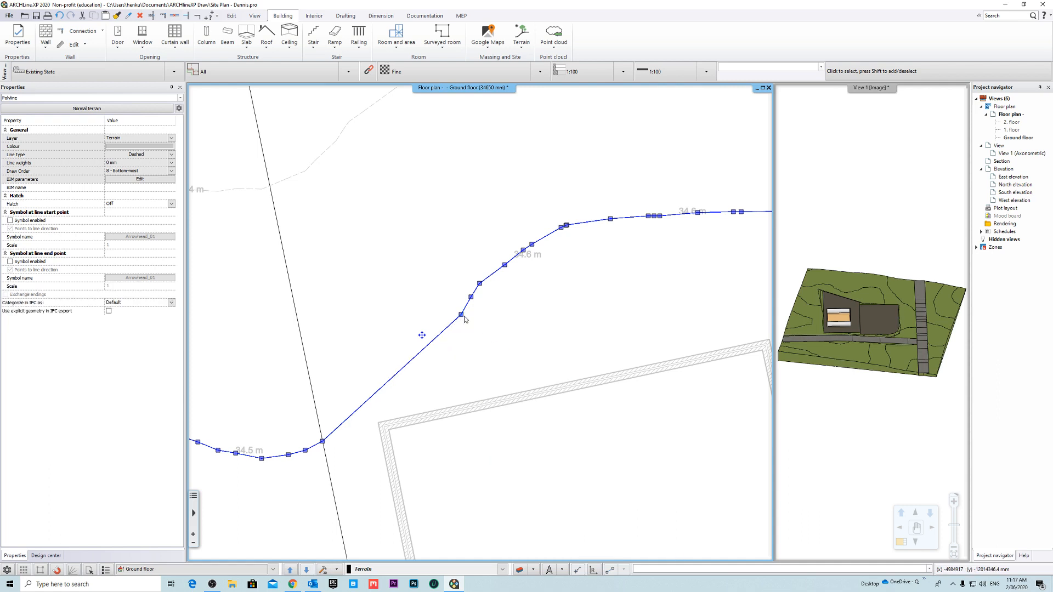
right_click(461, 315)
left_click(504, 329)
right_click(471, 298)
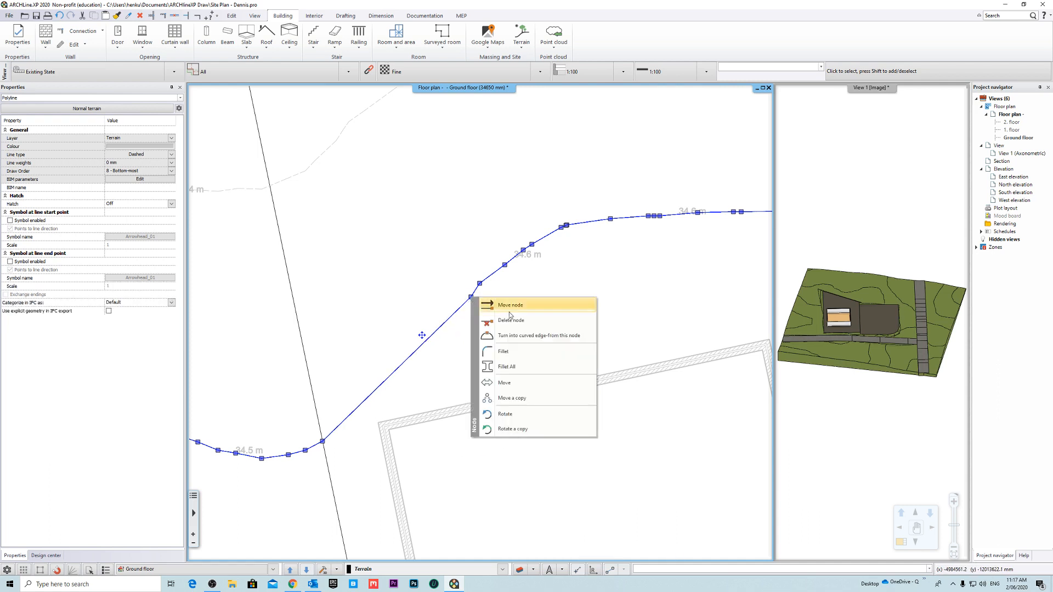
left_click(515, 320)
right_click(480, 284)
left_click(530, 308)
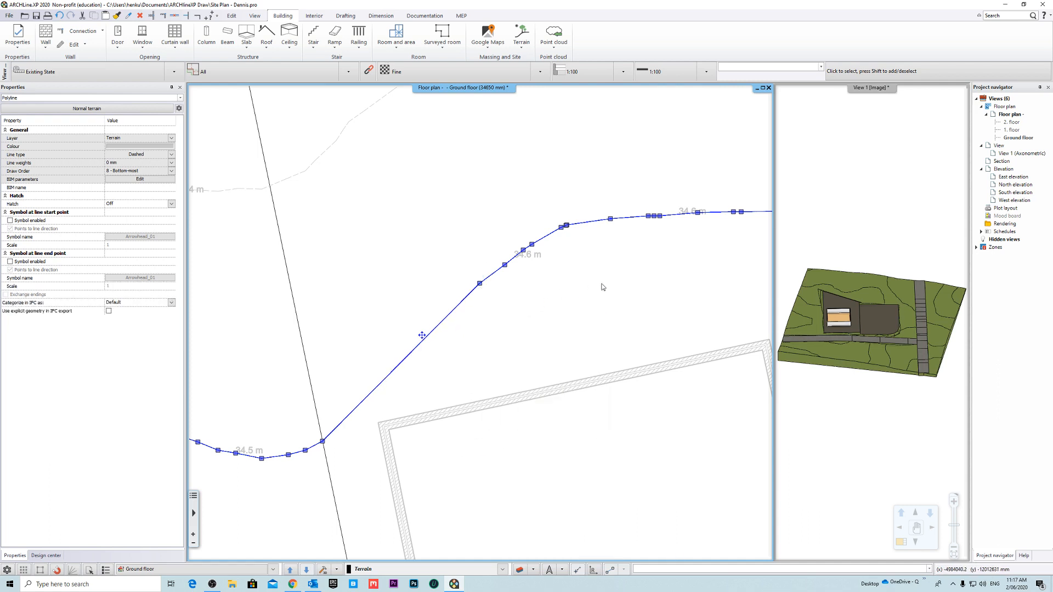
- Delete the three contour nodes just before the closely spaced pair at the left-hand bend above the building
middle_click_drag(603, 291, 453, 330)
right_click(356, 303)
left_click(409, 327)
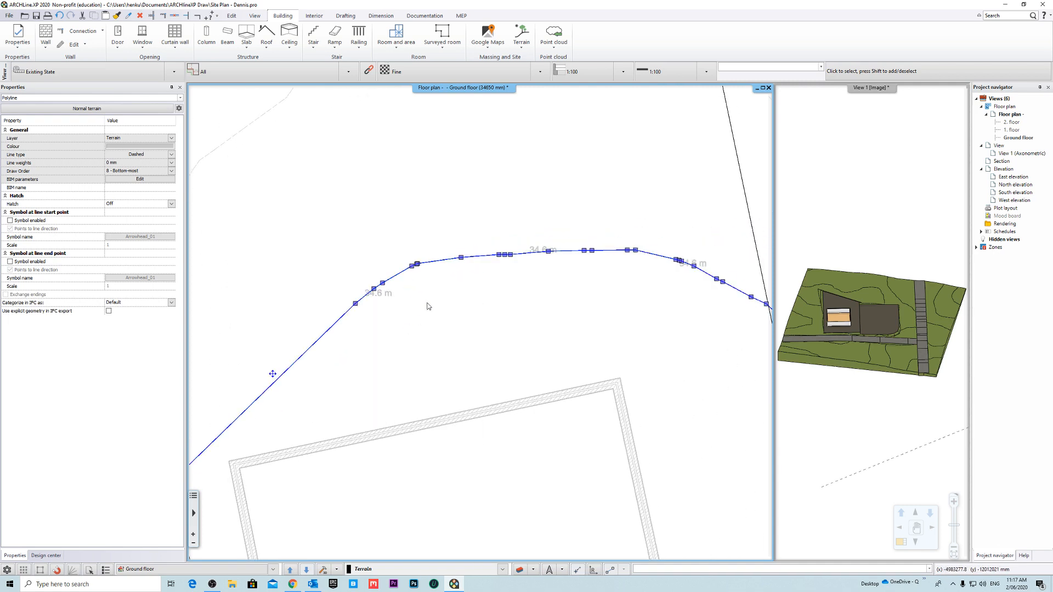
right_click(374, 290)
left_click(422, 318)
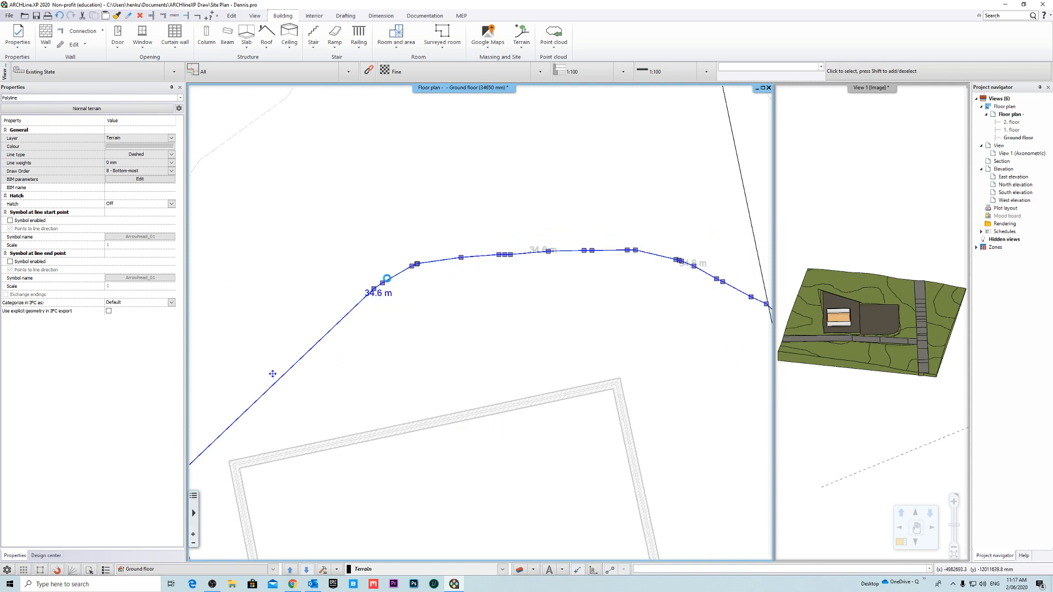
right_click(383, 282)
left_click(440, 308)
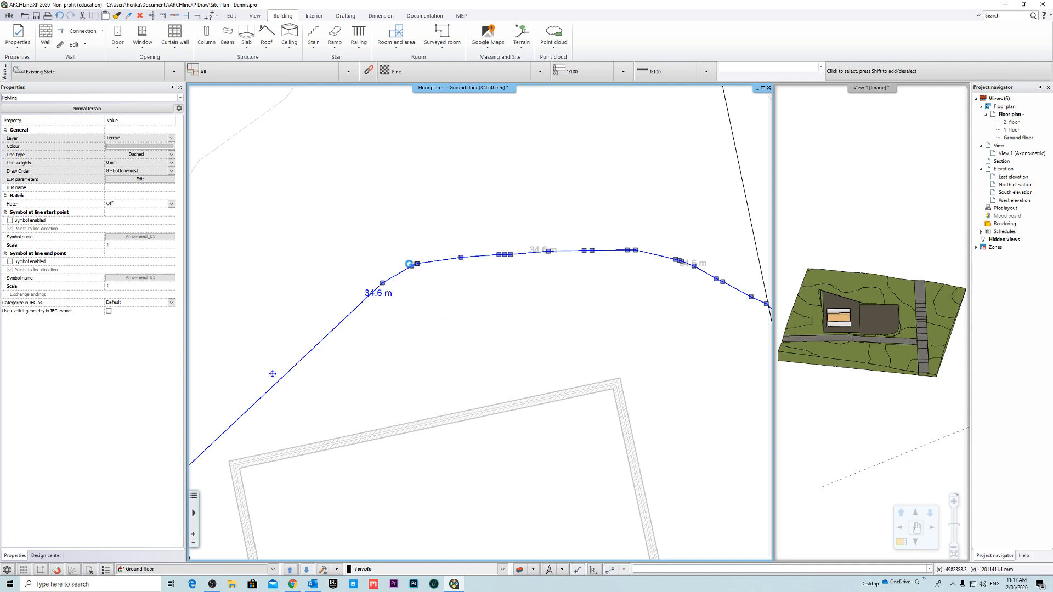
- Delete the closely spaced contour nodes at the left-hand bend and the single node following them
right_click(411, 266)
right_click(417, 265)
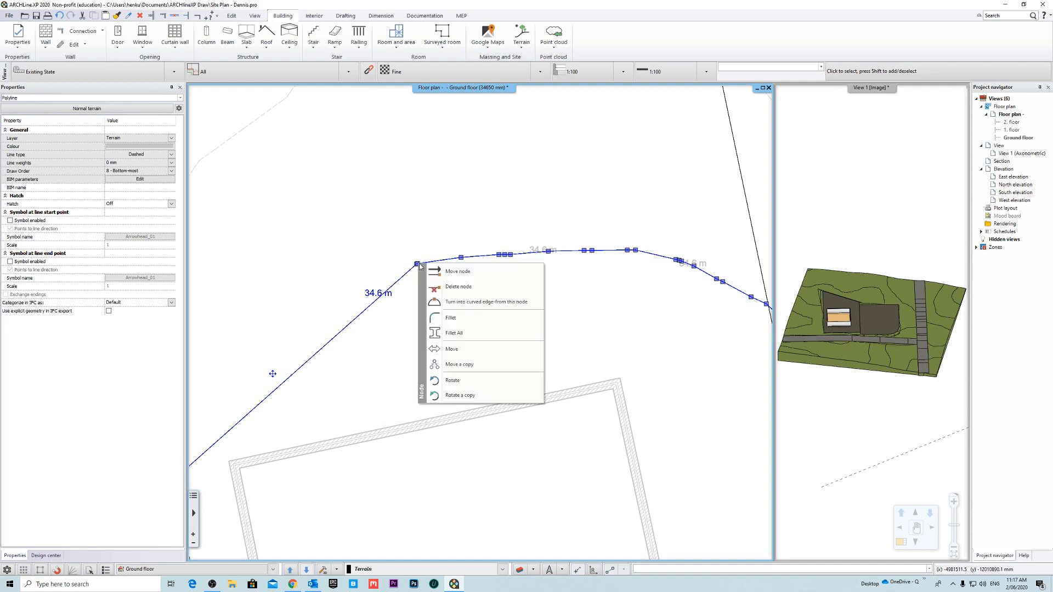
left_click(460, 301)
right_click(416, 267)
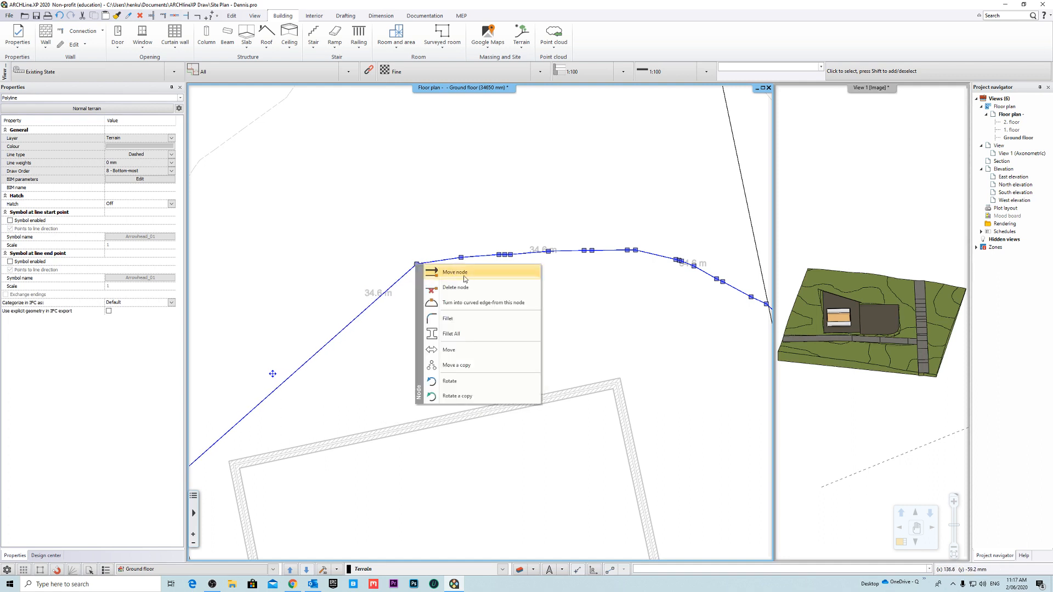
left_click(461, 302)
right_click(462, 259)
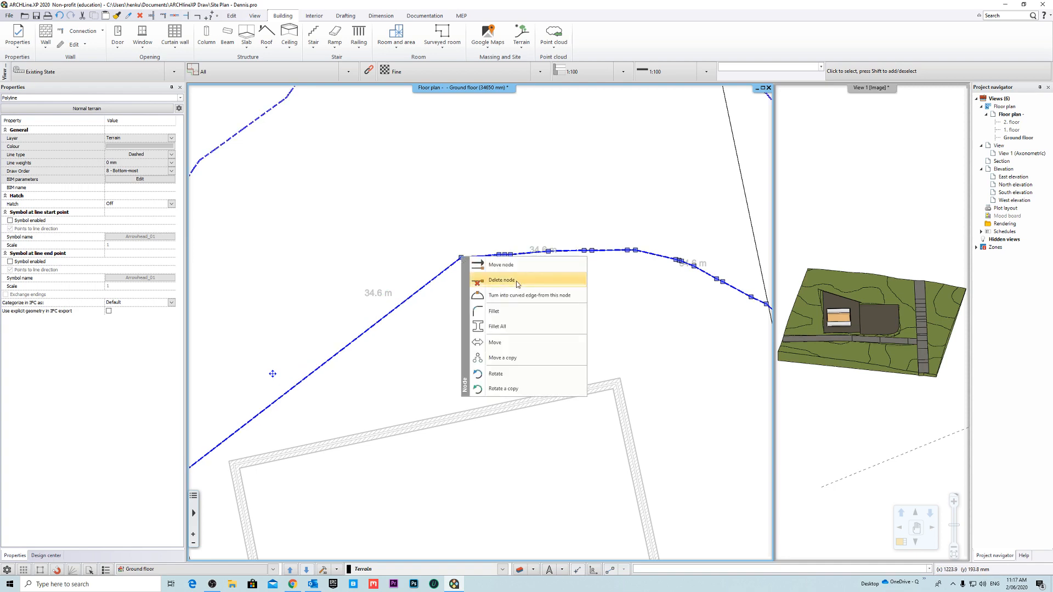
left_click(481, 296)
- Reselect the contour and delete five more nodes along its flat top stretch, including the tight cluster of three
scroll(482, 299, "down", 3)
scroll(484, 306, "up", 3)
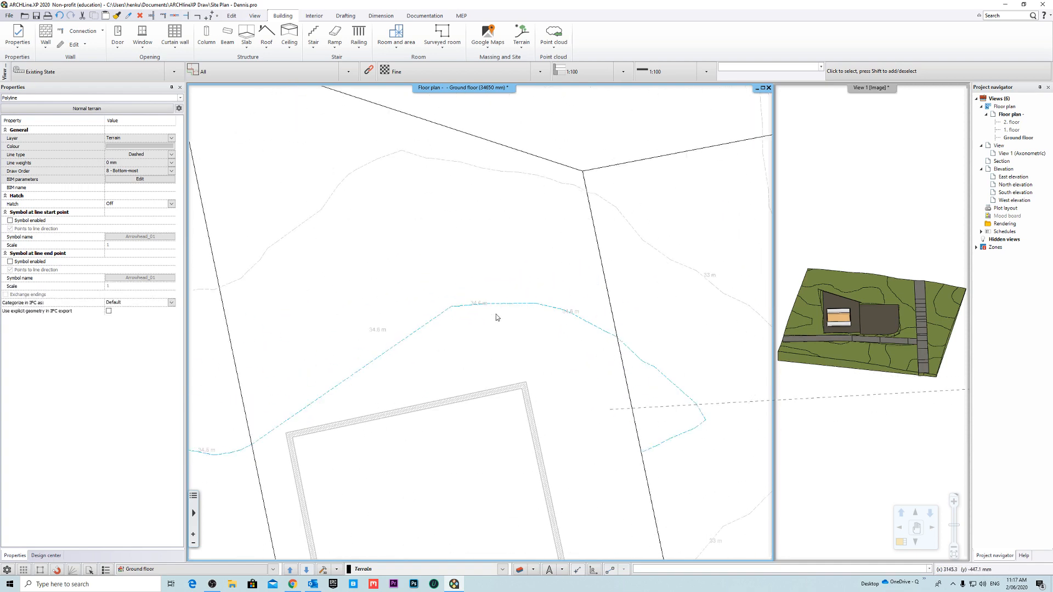
right_click(461, 306)
left_click(514, 321)
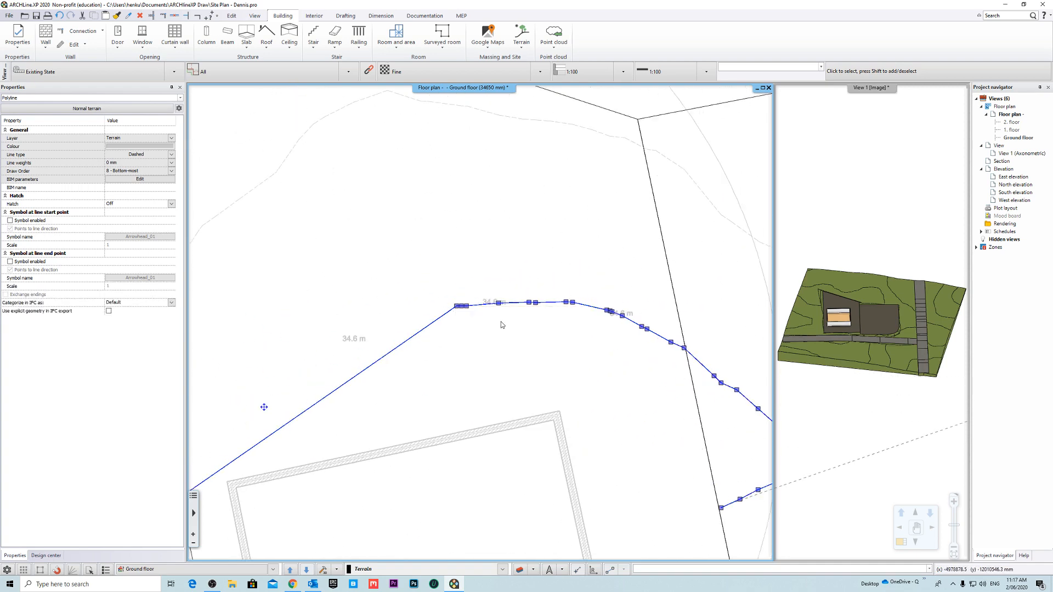
right_click(464, 310)
left_click(493, 330)
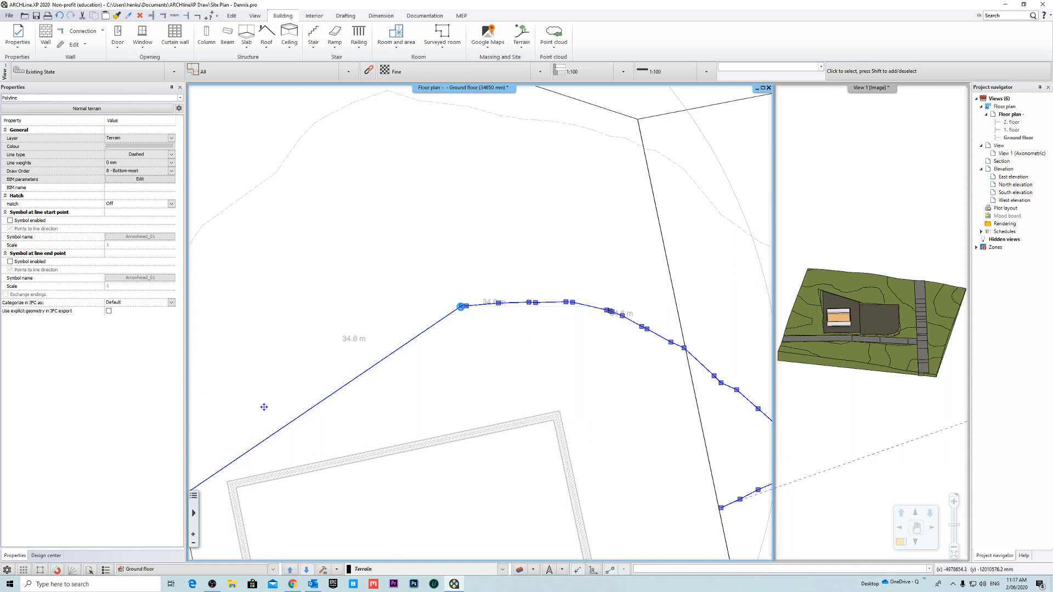
right_click(467, 307)
left_click(516, 327)
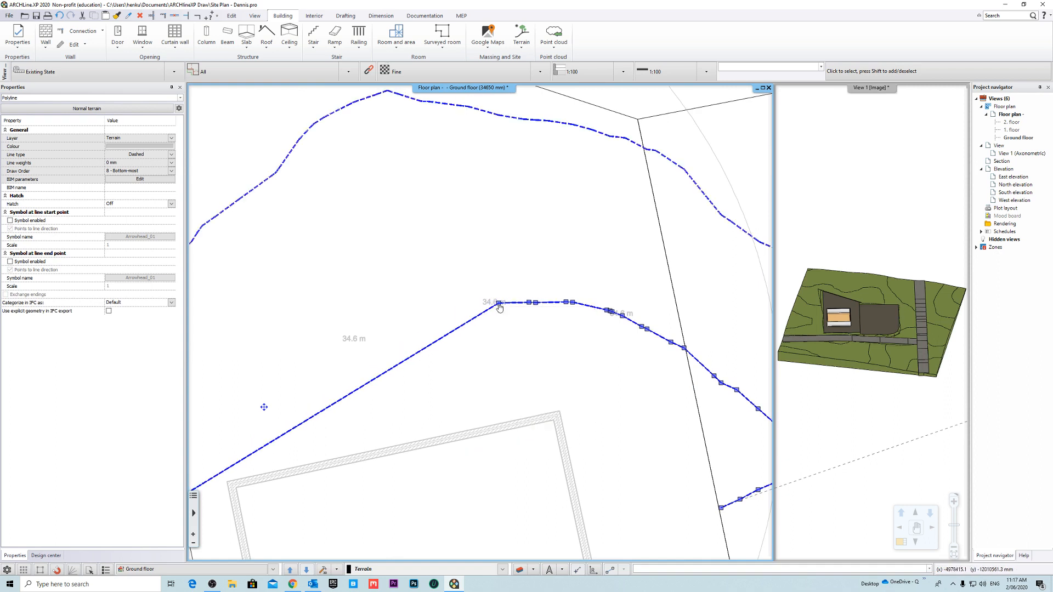
right_click(497, 303)
left_click(548, 327)
right_click(528, 302)
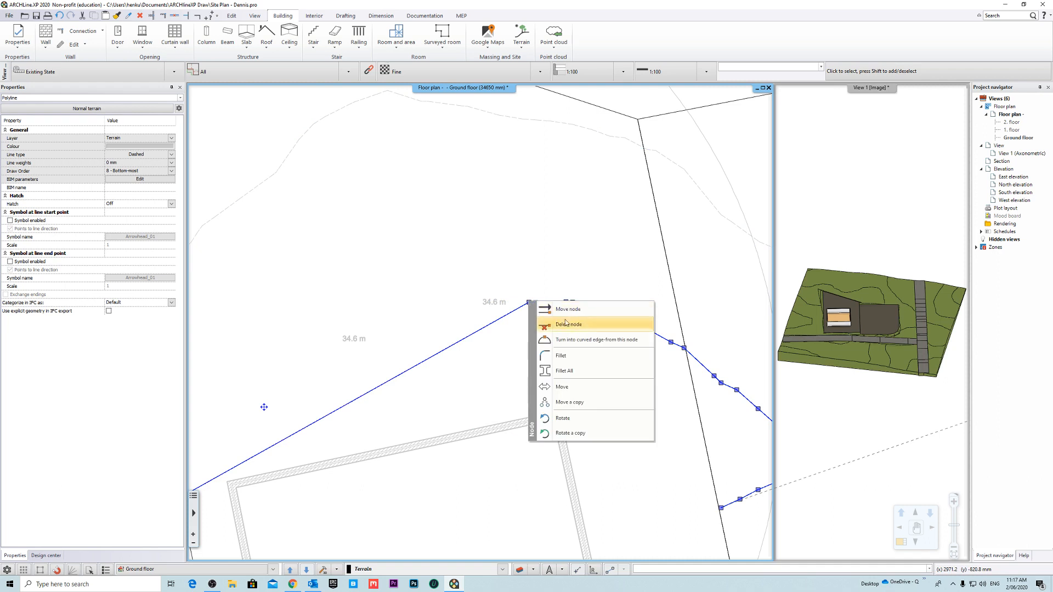
left_click(573, 327)
- Move the contour node beside the plot's right boundary onto the intersection with the boundary line, and leave node moving
middle_click_drag(687, 366, 507, 349)
scroll(518, 345, "up", 6)
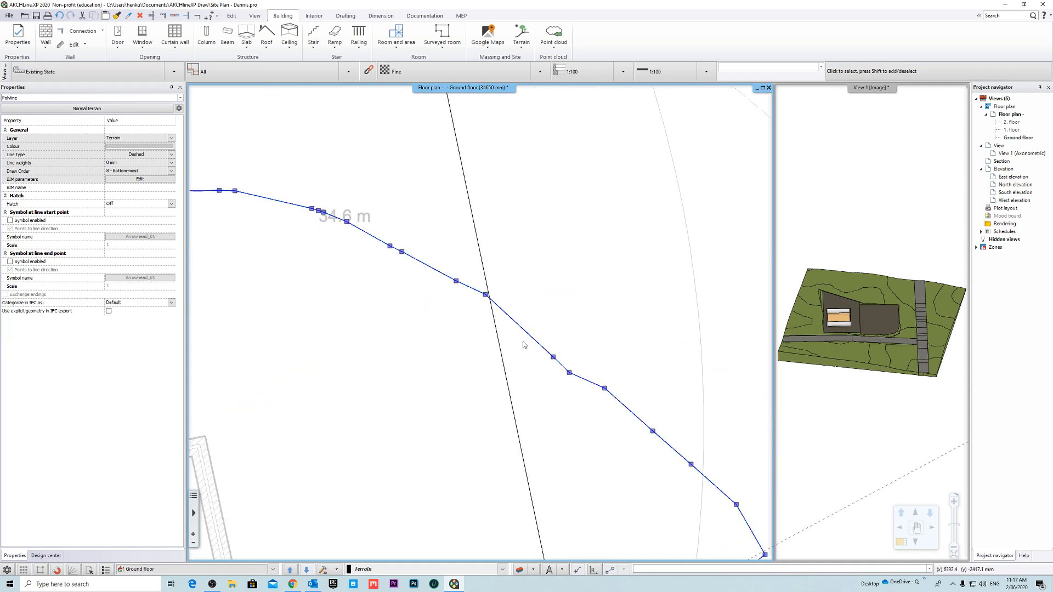
right_click(478, 296)
left_click(517, 301)
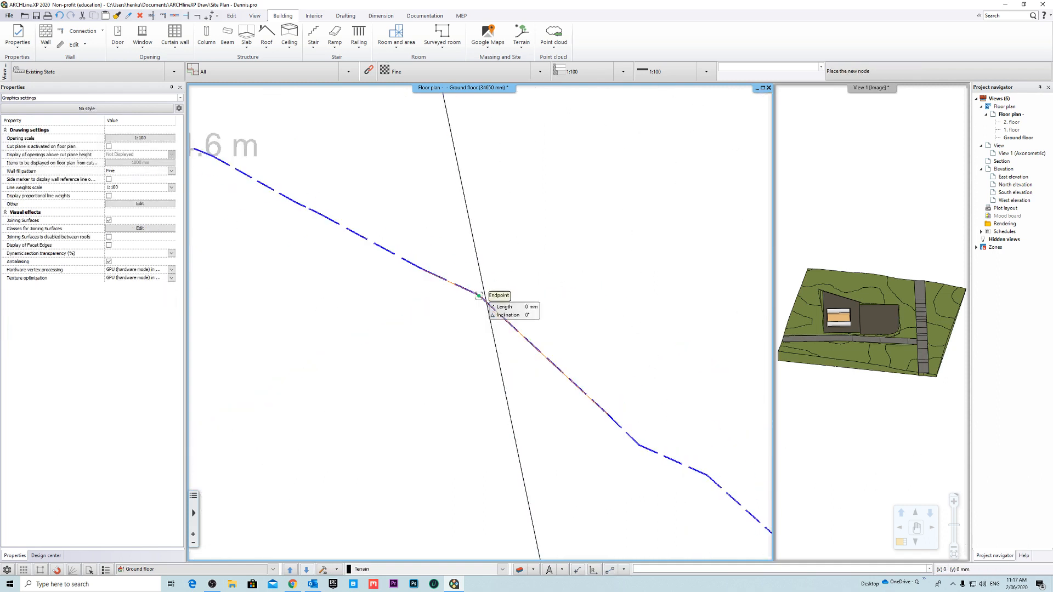
scroll(477, 318, "down", 3)
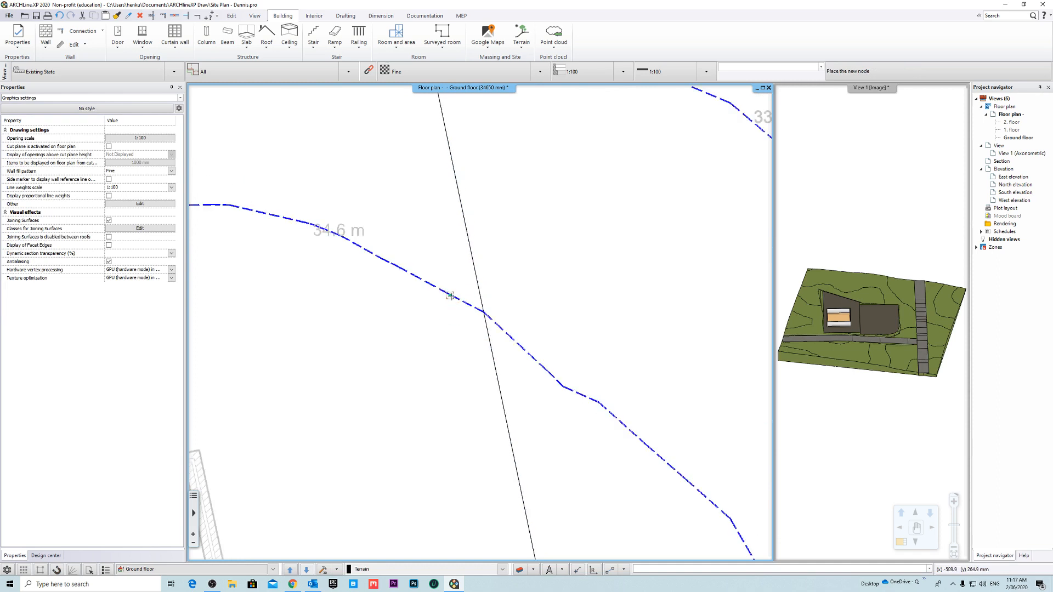
scroll(448, 322, "down", 3)
key("Escape")
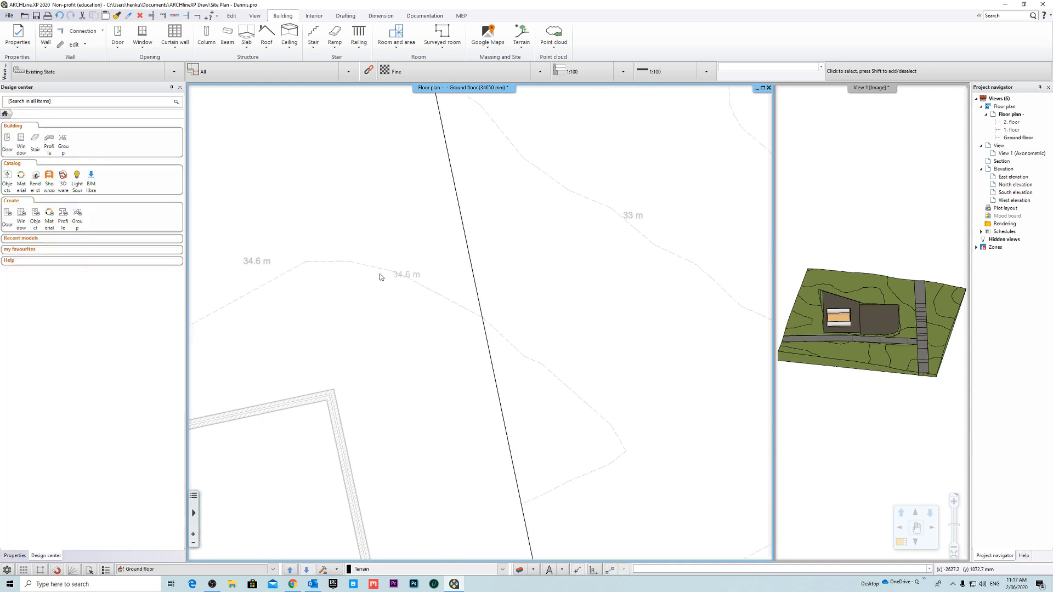
- Reselect the contour and delete the last three nodes of its flat stretch above the building's upper-right corner
left_click(363, 267)
middle_click_drag(308, 277, 484, 278)
right_click(482, 262)
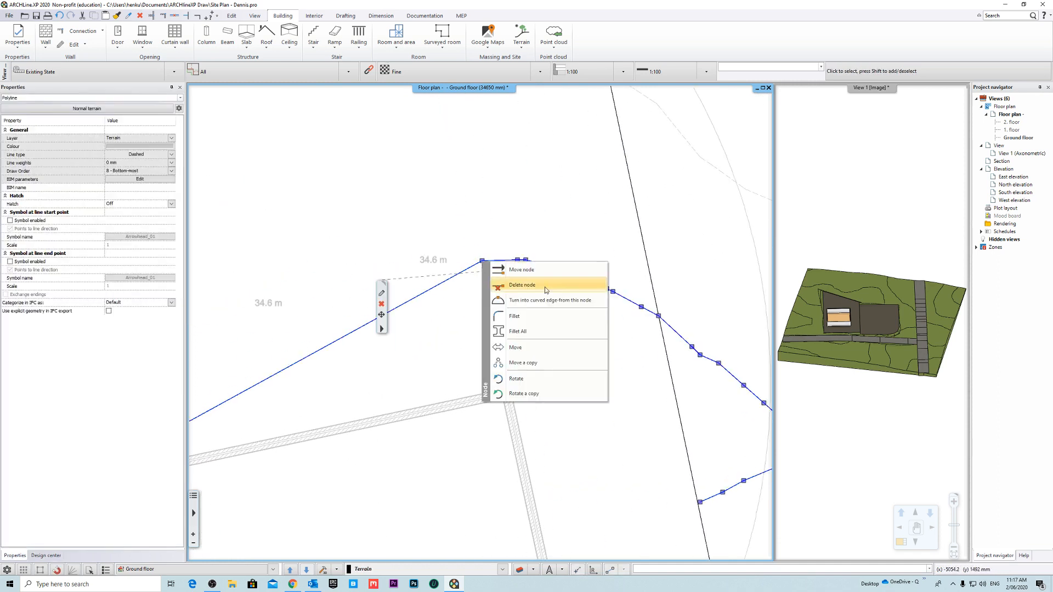
left_click(548, 284)
right_click(517, 261)
left_click(545, 280)
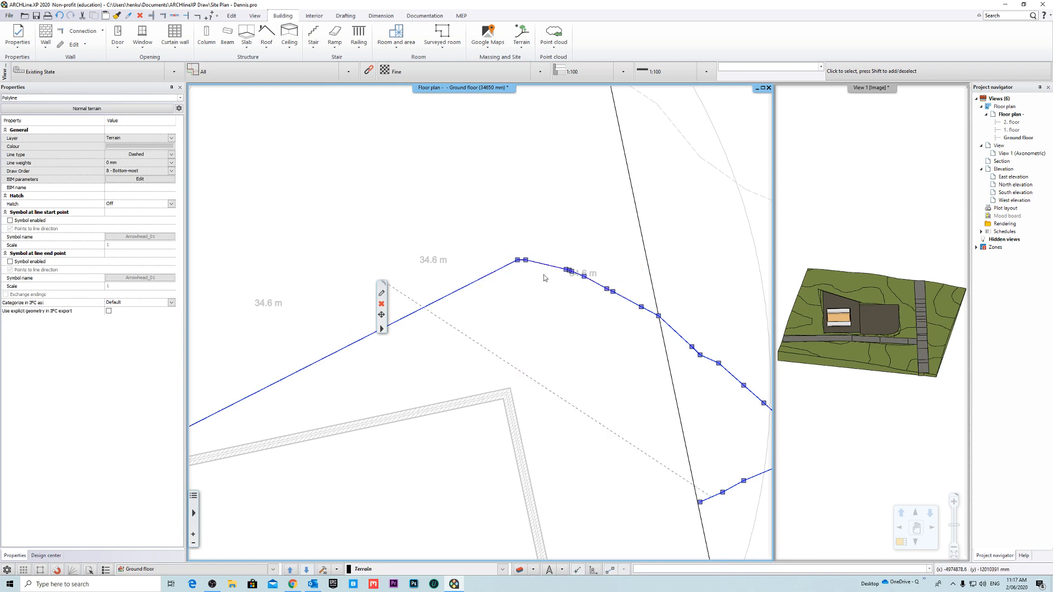
right_click(525, 261)
left_click(562, 284)
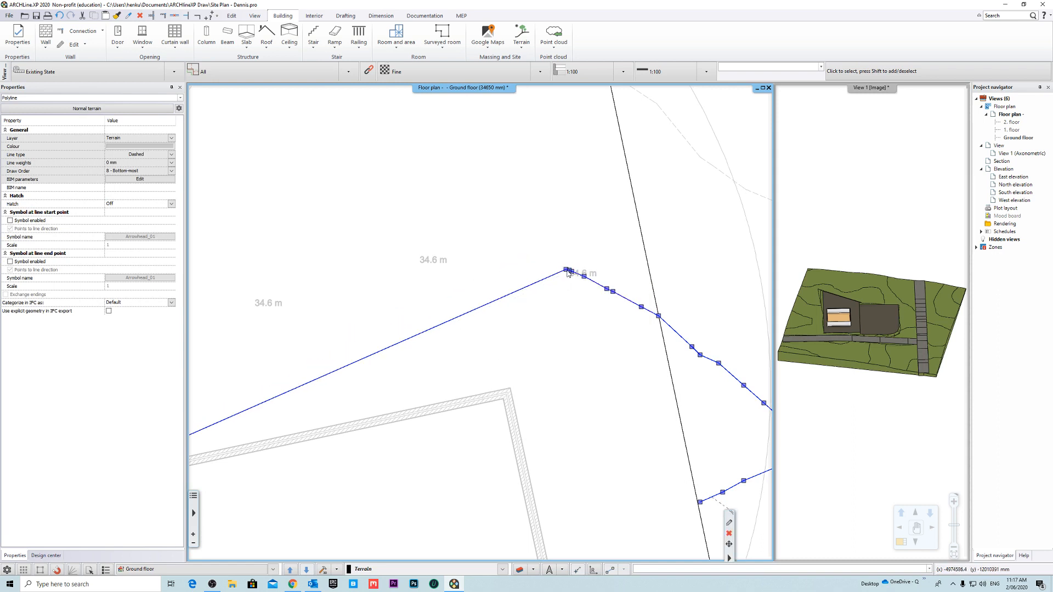
- Delete the tightly clustered contour nodes where the line starts descending toward the plot's right boundary
right_click(567, 269)
left_click(609, 293)
right_click(569, 270)
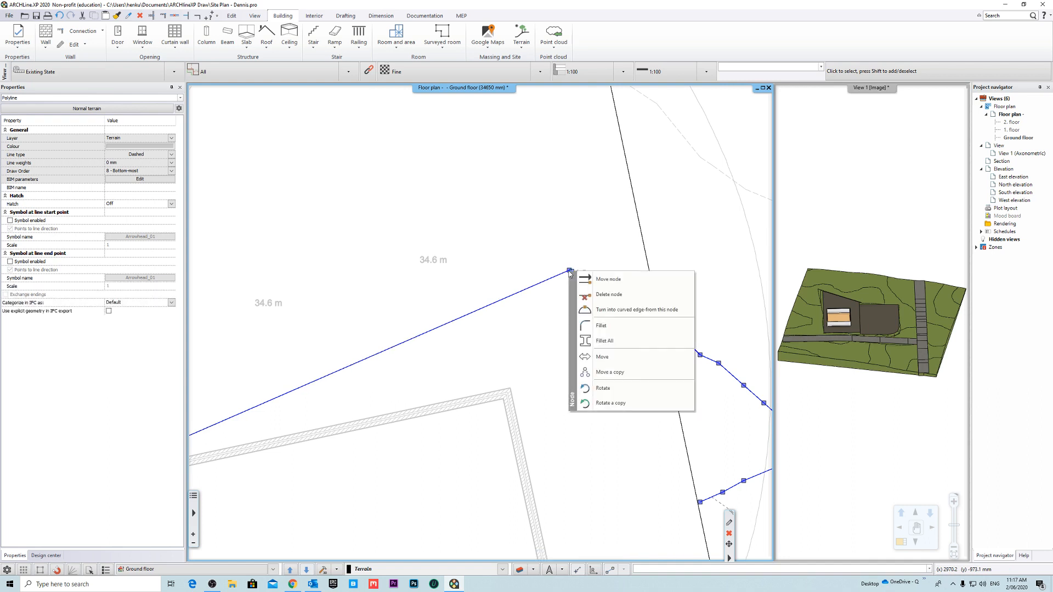
left_click(614, 294)
right_click(573, 275)
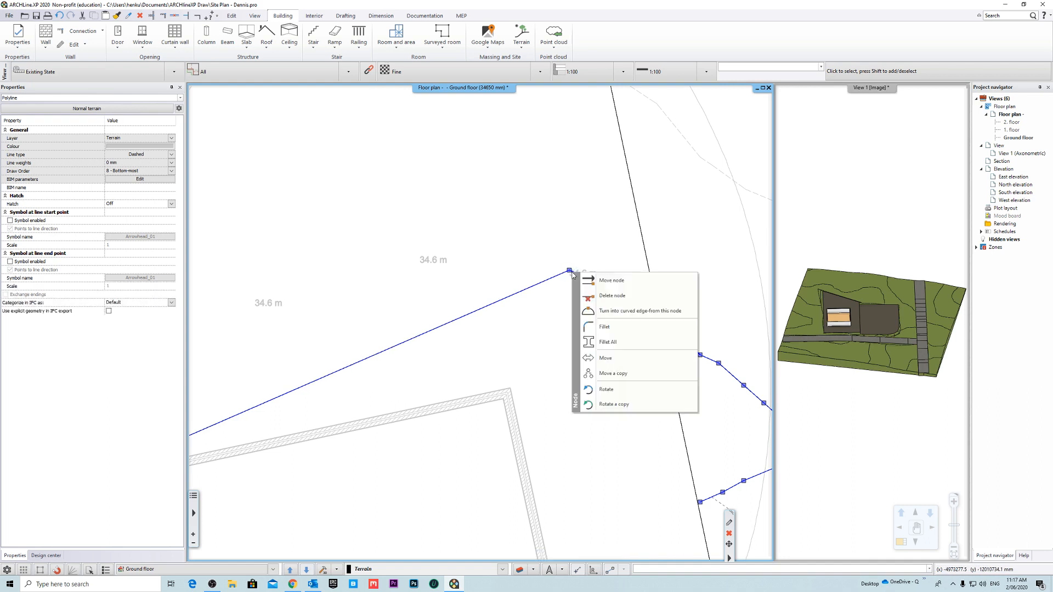
left_click(612, 295)
right_click(584, 279)
left_click(630, 300)
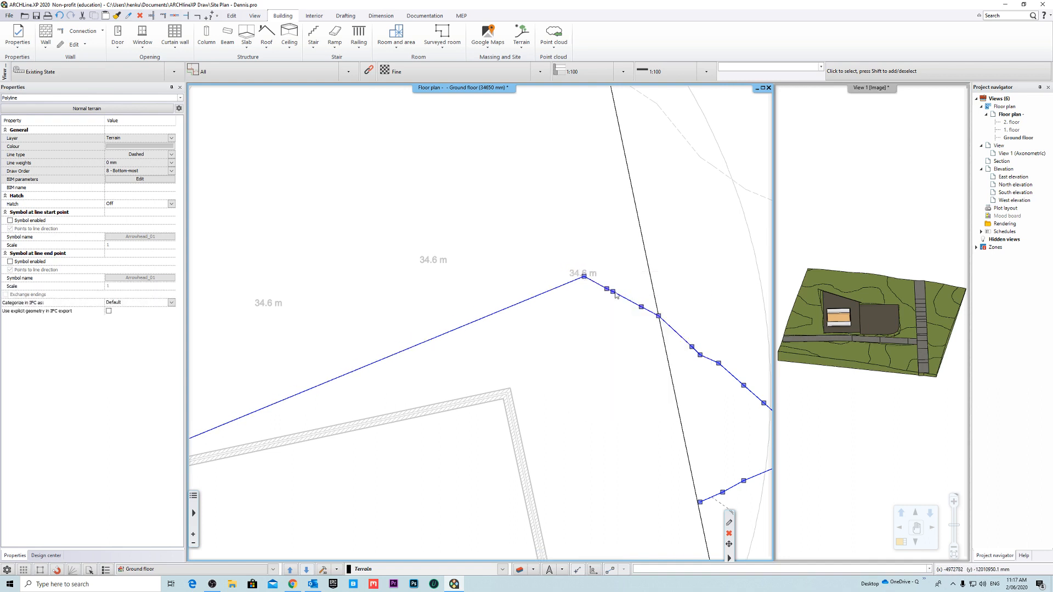
- Delete the remaining contour nodes inside the plot so one straight edge spans its left and right boundaries
right_click(607, 288)
left_click(658, 311)
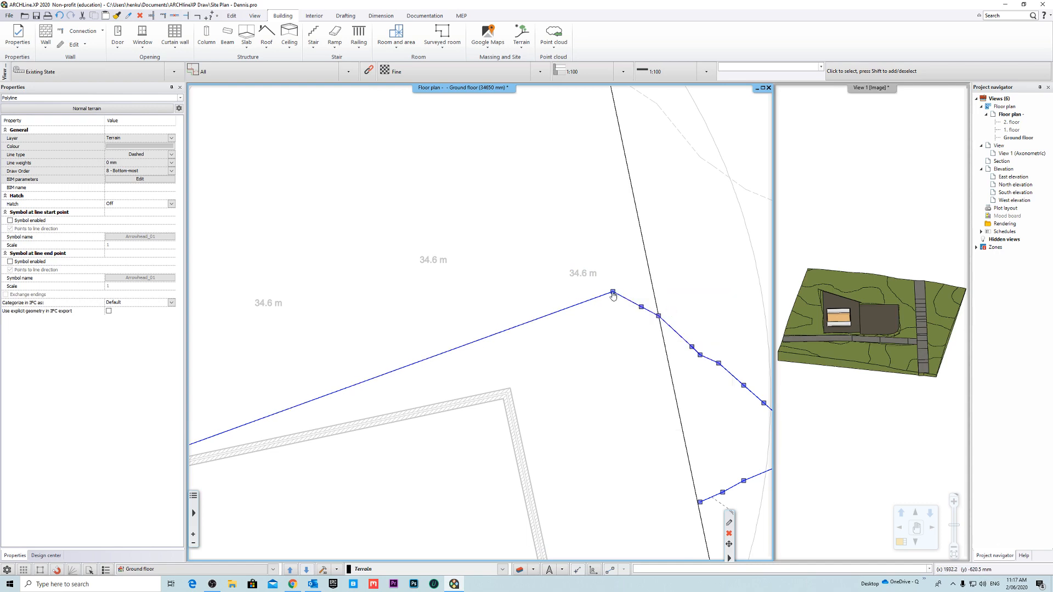
right_click(613, 291)
left_click(658, 313)
right_click(641, 307)
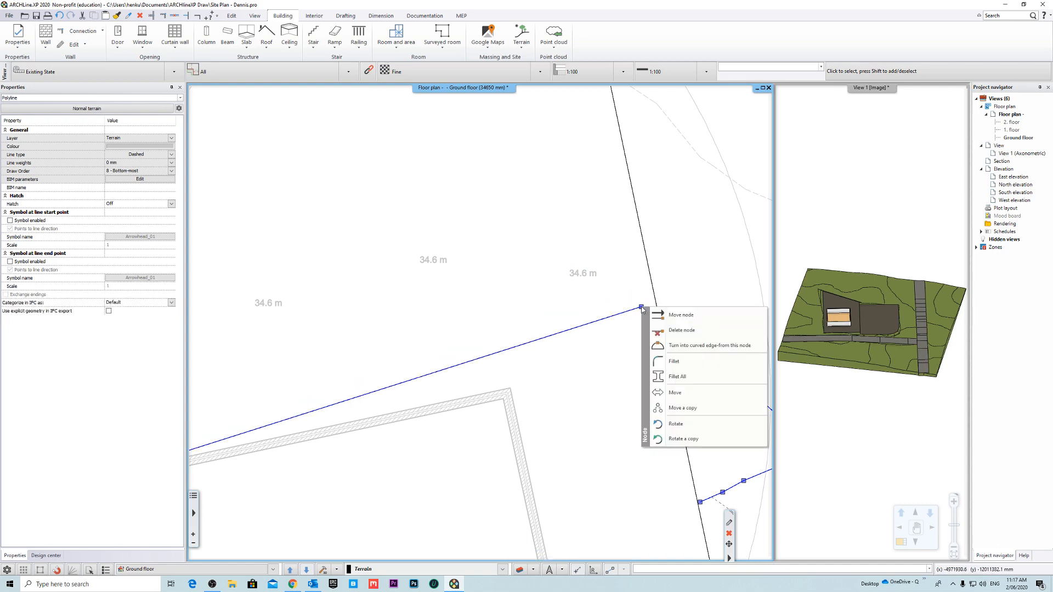
left_click(688, 330)
scroll(572, 338, "down", 4)
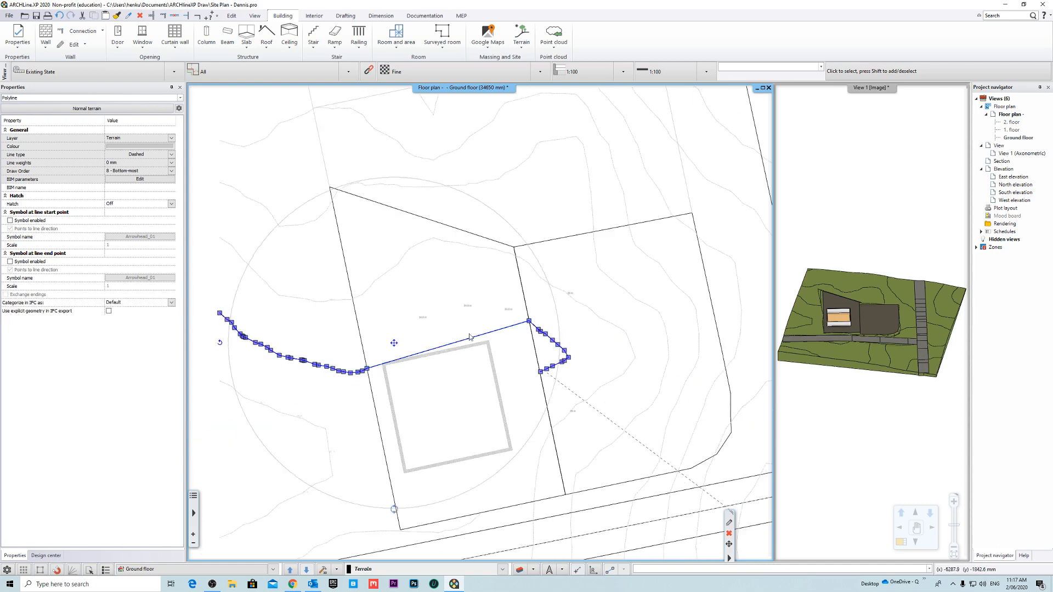
scroll(489, 322, "up", 2)
right_click(520, 324)
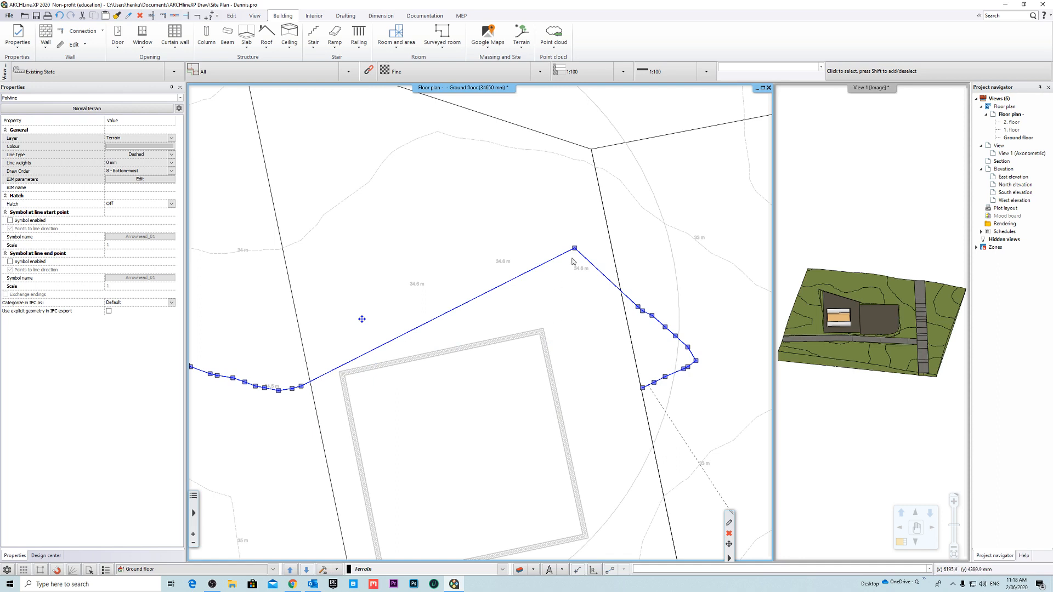
left_click(575, 249)
left_click(555, 310)
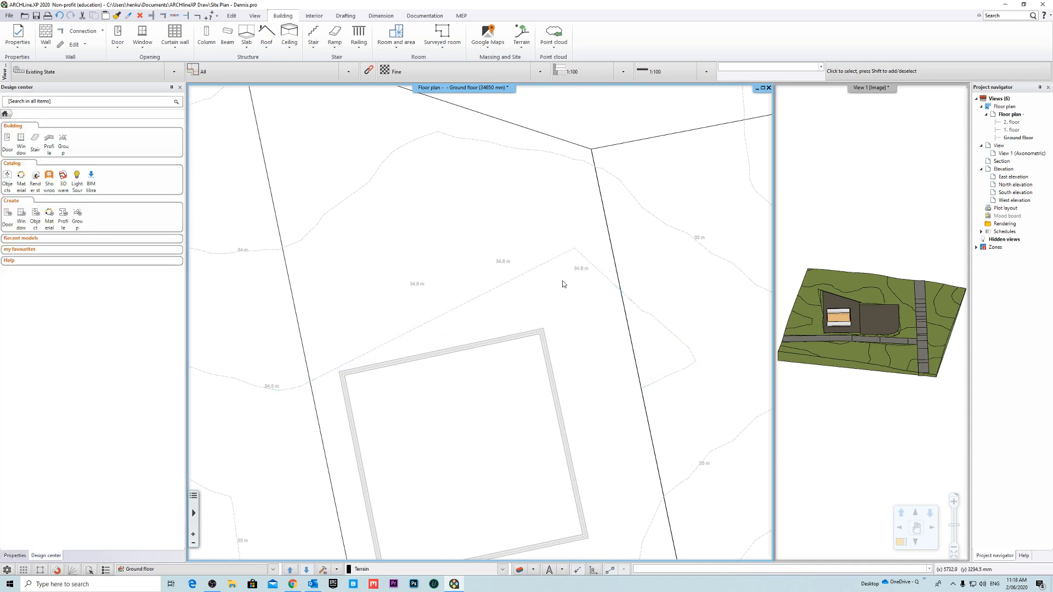
- Delete the straight contour edge above the building between the plot's left and right boundaries, and clear the selection
left_click(575, 305)
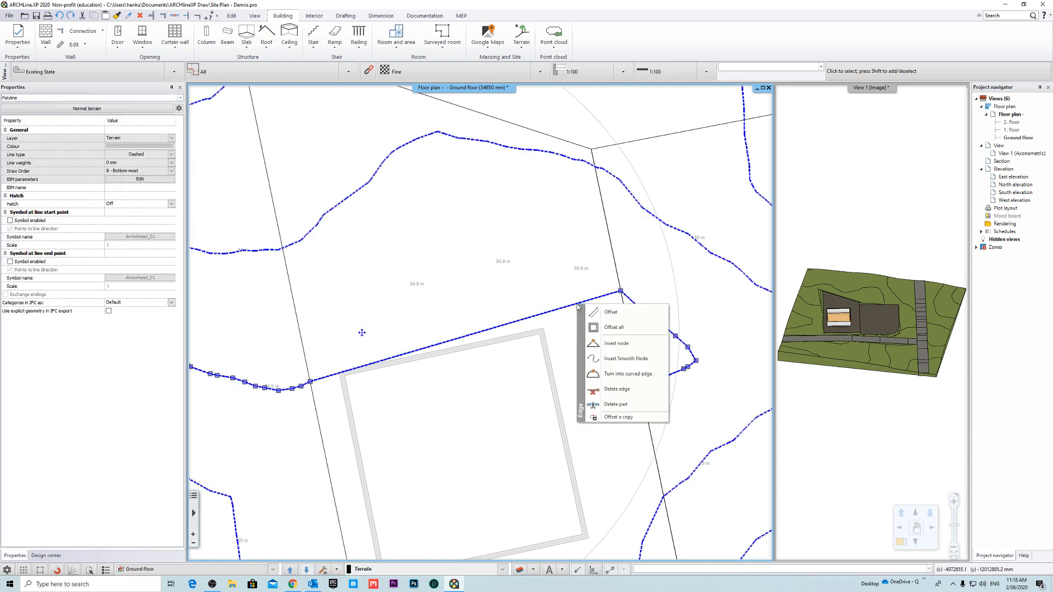
left_click(636, 393)
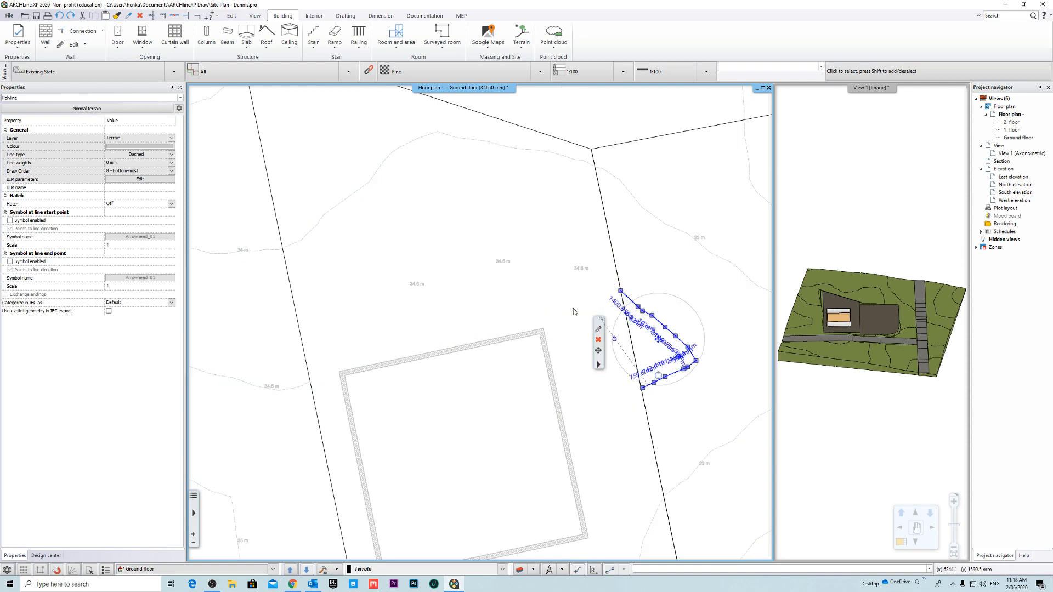
key("Escape")
scroll(505, 289, "down", 2)
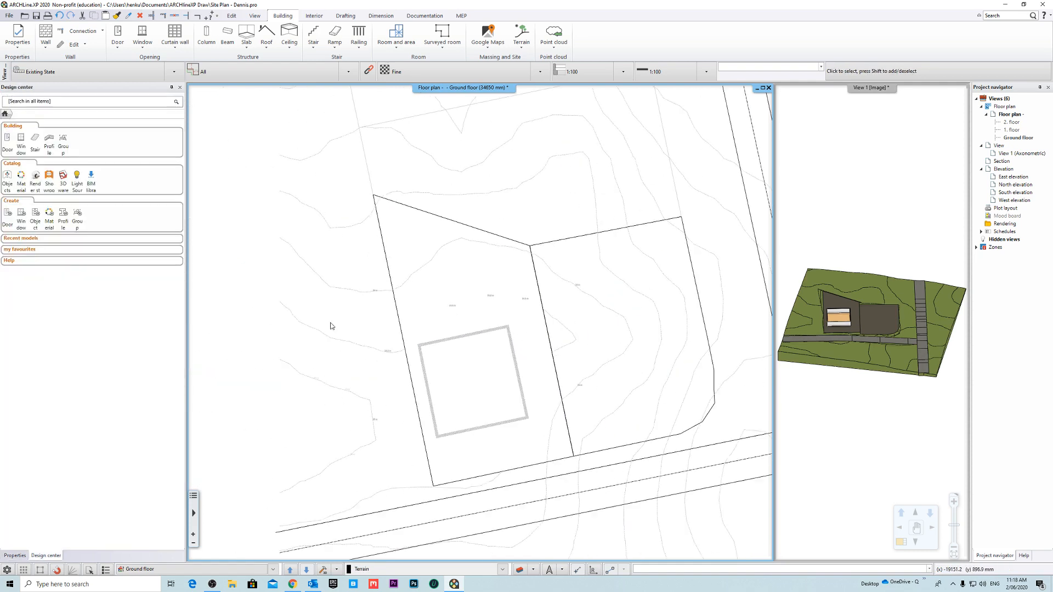
- Select the remaining contour piece outside the plot's left boundary, and the short piece outside its right boundary
left_click(364, 341)
left_click(364, 350)
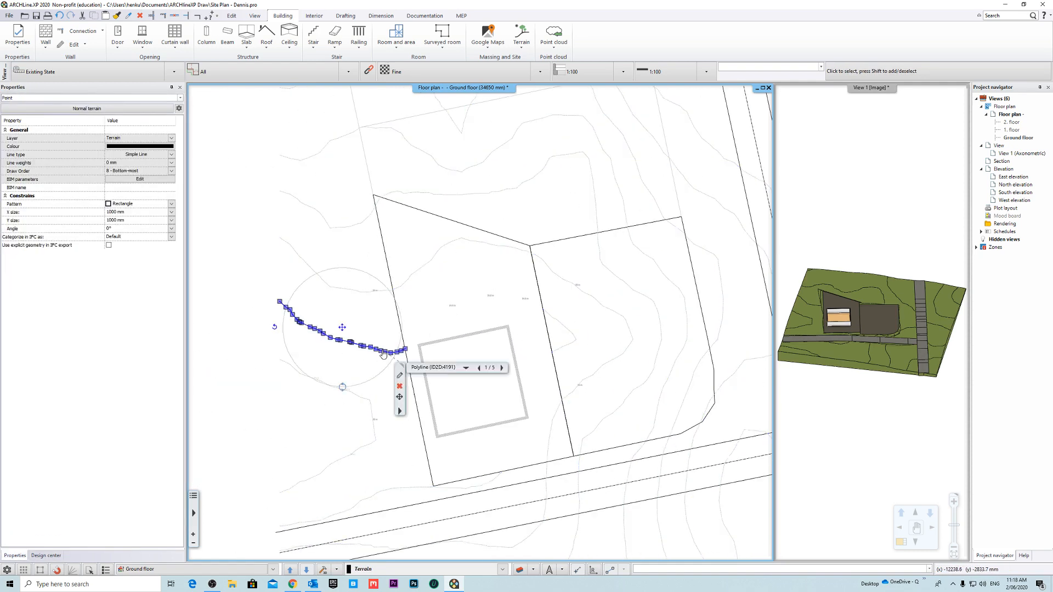
left_click(562, 323)
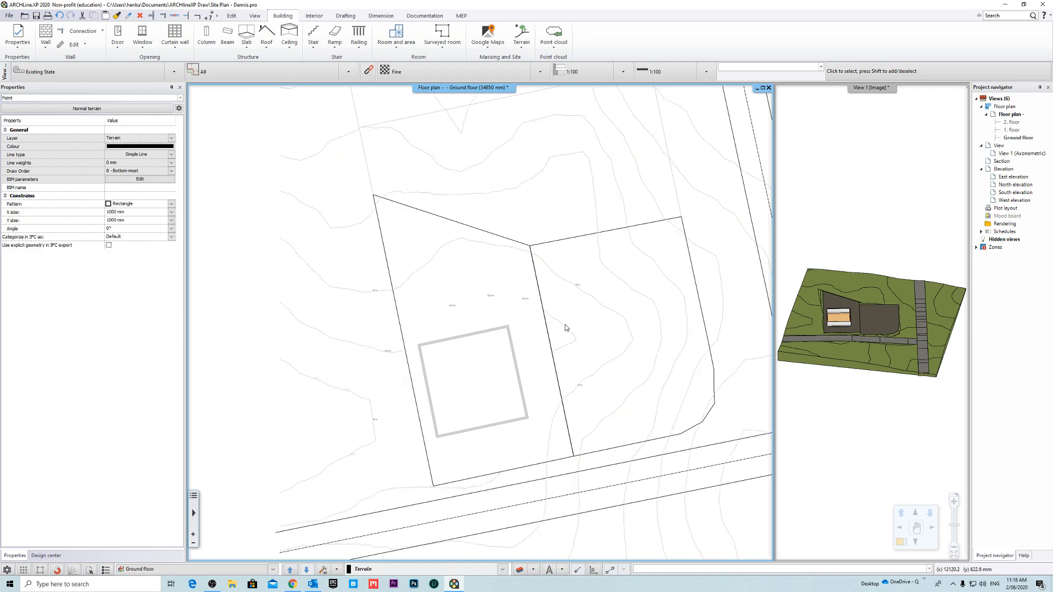
- Delete the contour nodes inside the plot between the building's lower right corner and the front boundary, keeping the last one before it
left_click(492, 300)
middle_click_drag(523, 323, 560, 291)
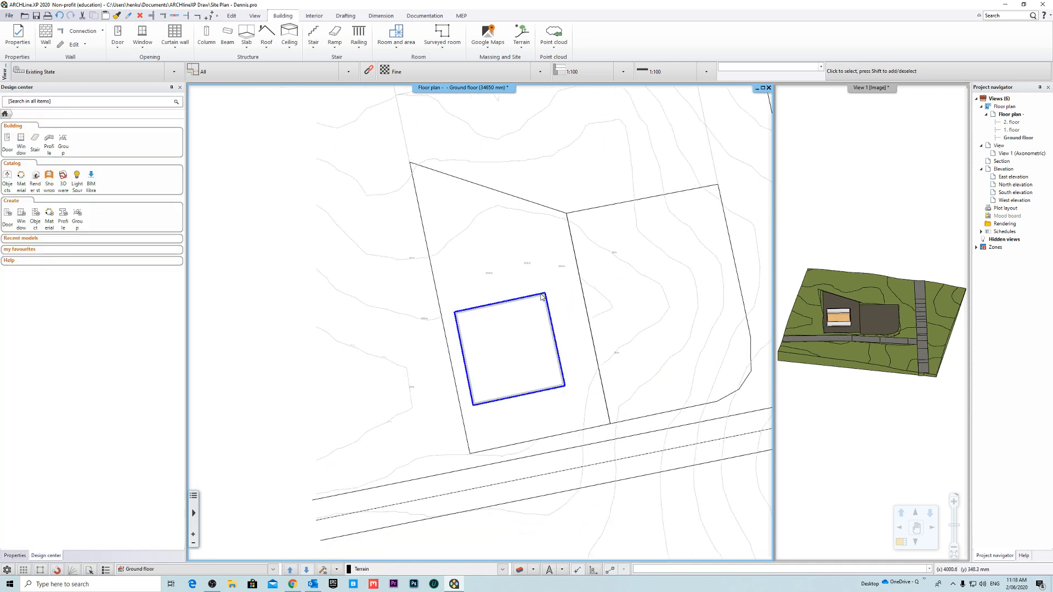
middle_click_drag(647, 397, 521, 267)
scroll(490, 285, "up", 3)
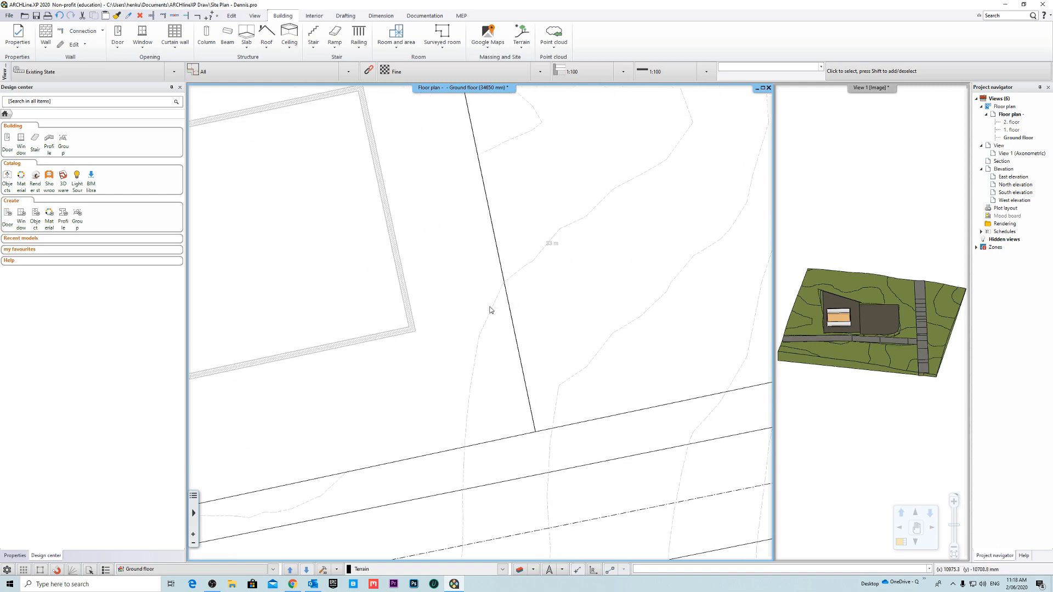
left_click(493, 317)
middle_click_drag(492, 317, 503, 264)
left_click(489, 284)
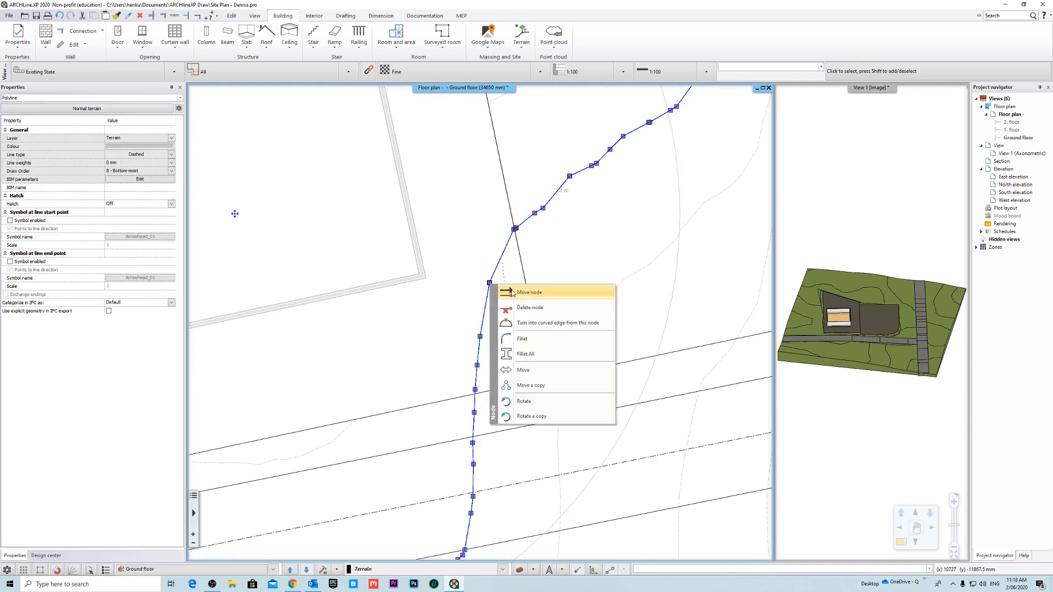
left_click(538, 307)
left_click(480, 338)
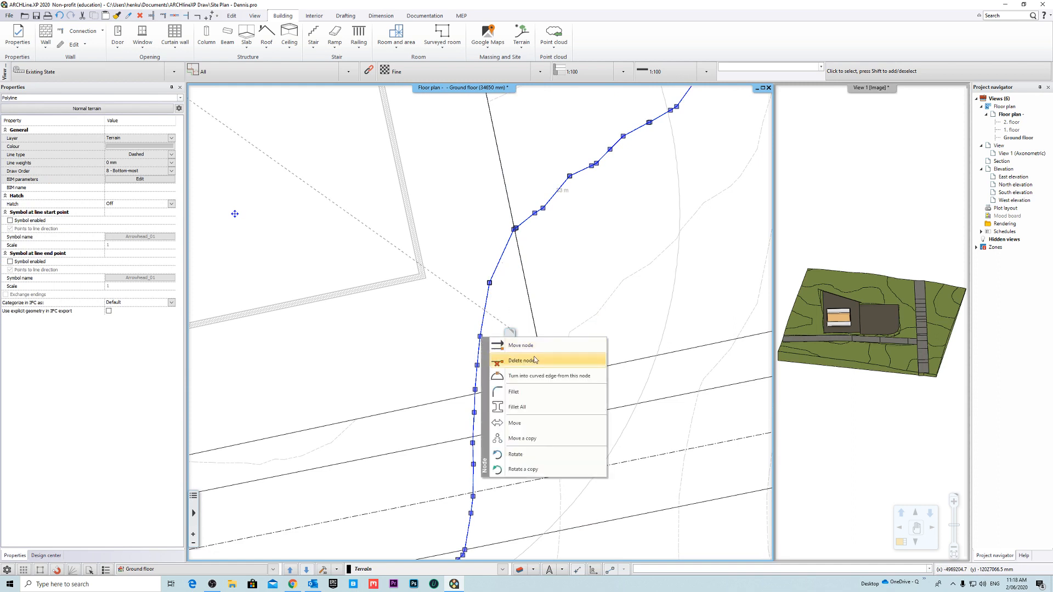
left_click(530, 361)
left_click(477, 365)
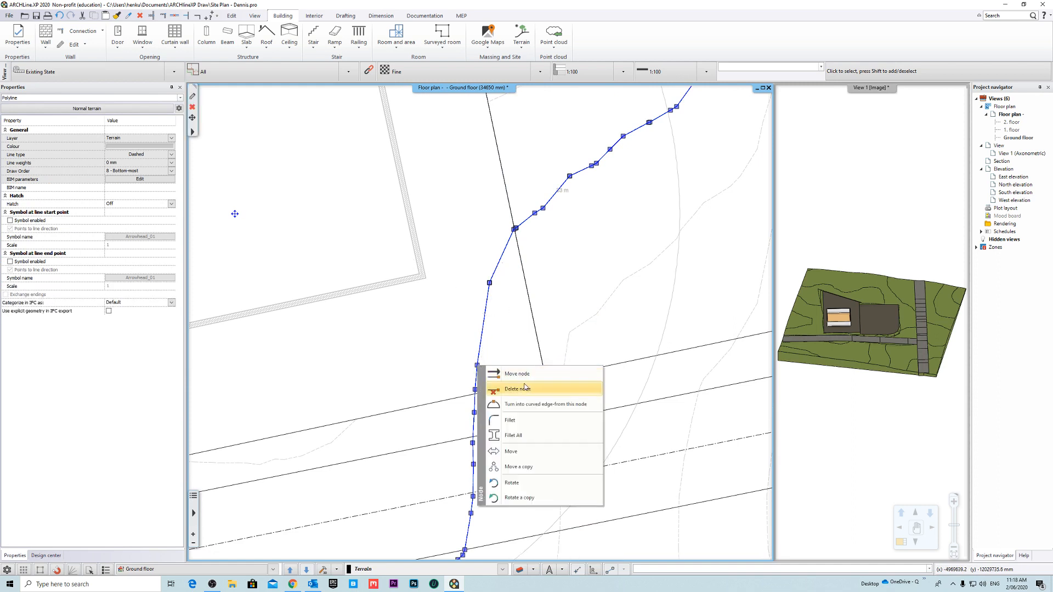
left_click(518, 388)
- Move the last contour node inside the plot onto the line's intersection with the front boundary
scroll(476, 383, "up", 5)
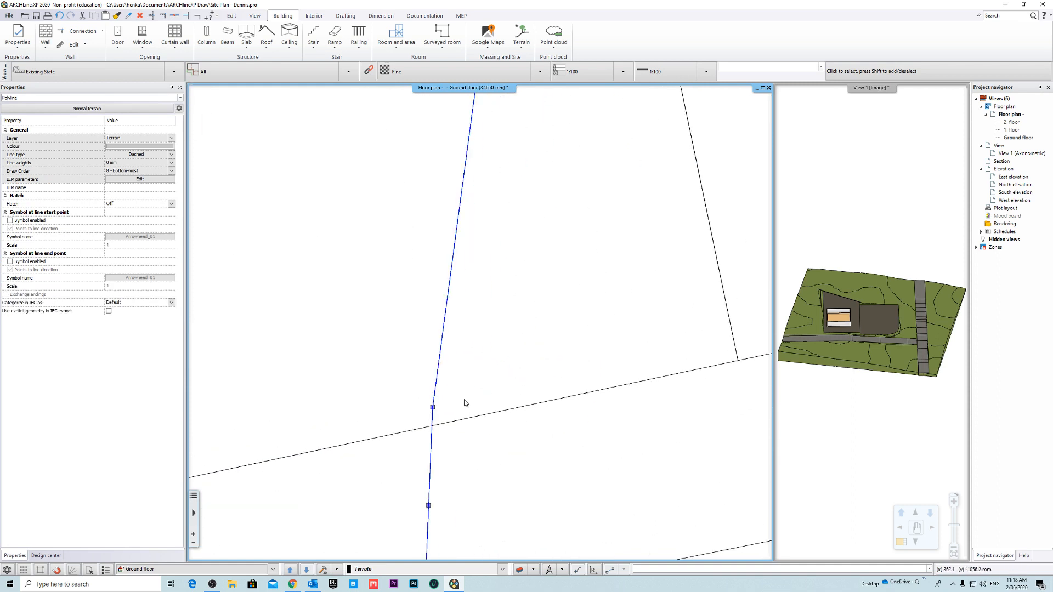
left_click(433, 408)
left_click(470, 415)
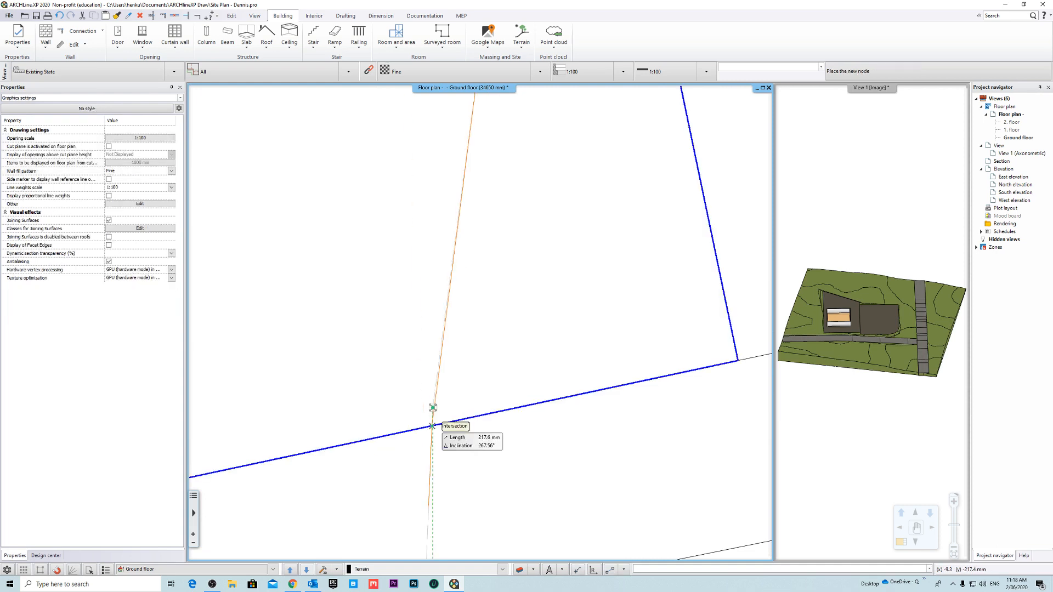
left_click(432, 408)
scroll(489, 383, "down", 3)
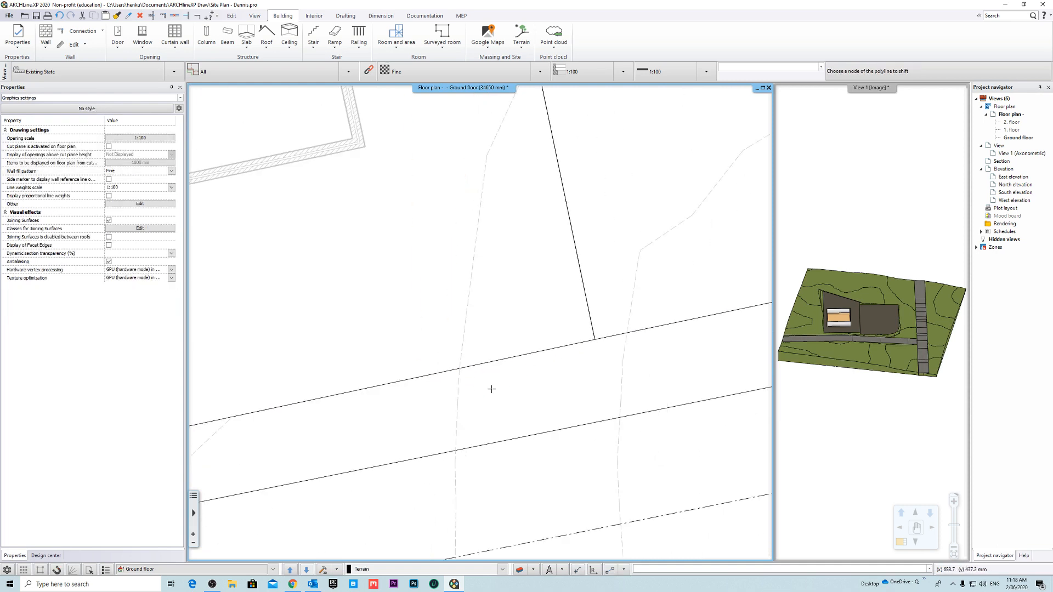
- Try shifting the contour's bend node inside the plot sideways toward the right boundary
left_click(491, 205)
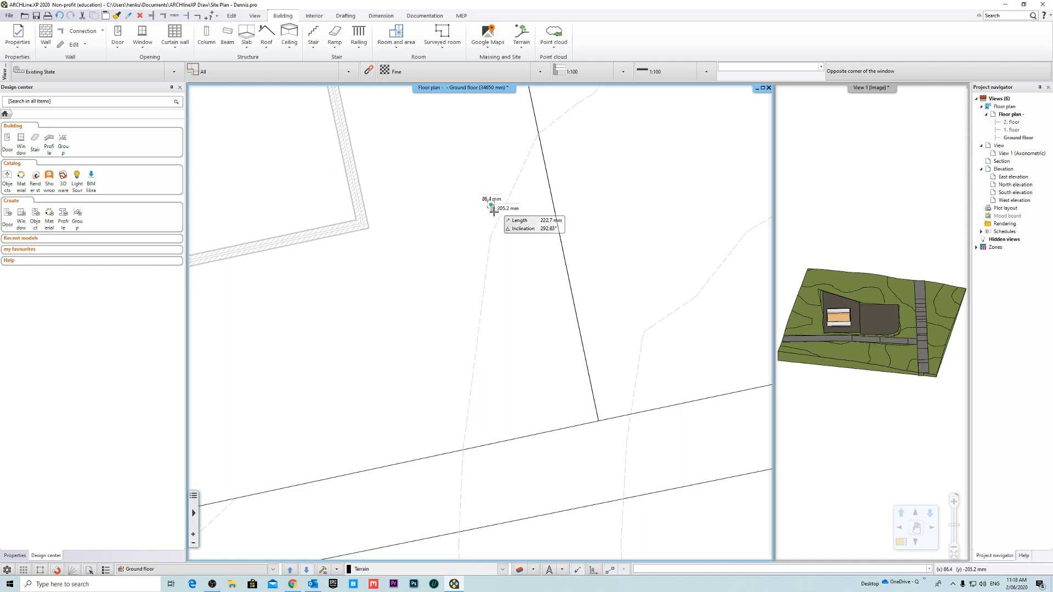
left_click(508, 202)
middle_click_drag(492, 159, 467, 206)
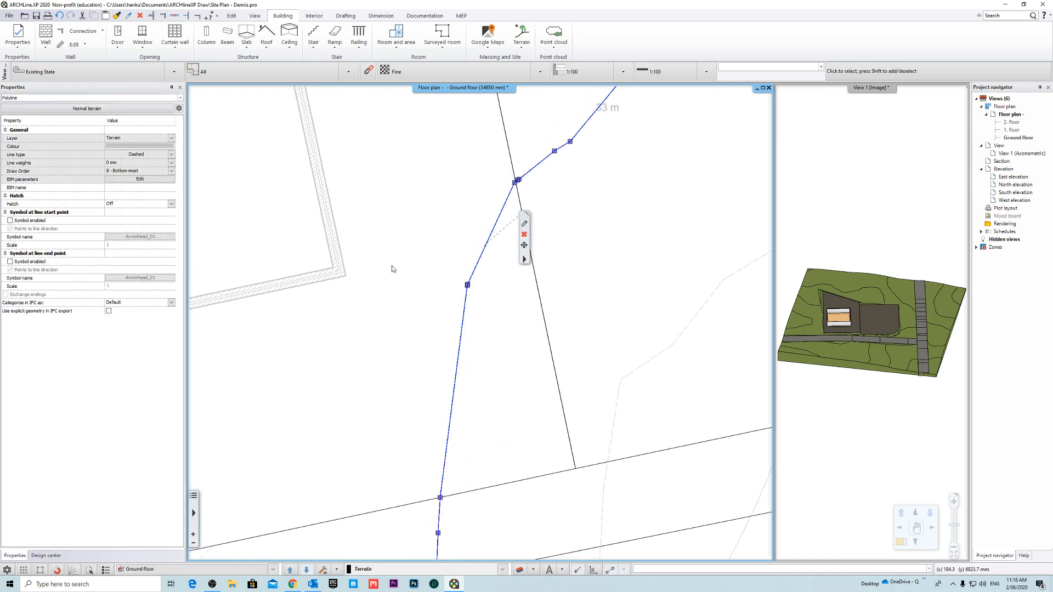
right_click(471, 285)
left_click(518, 296)
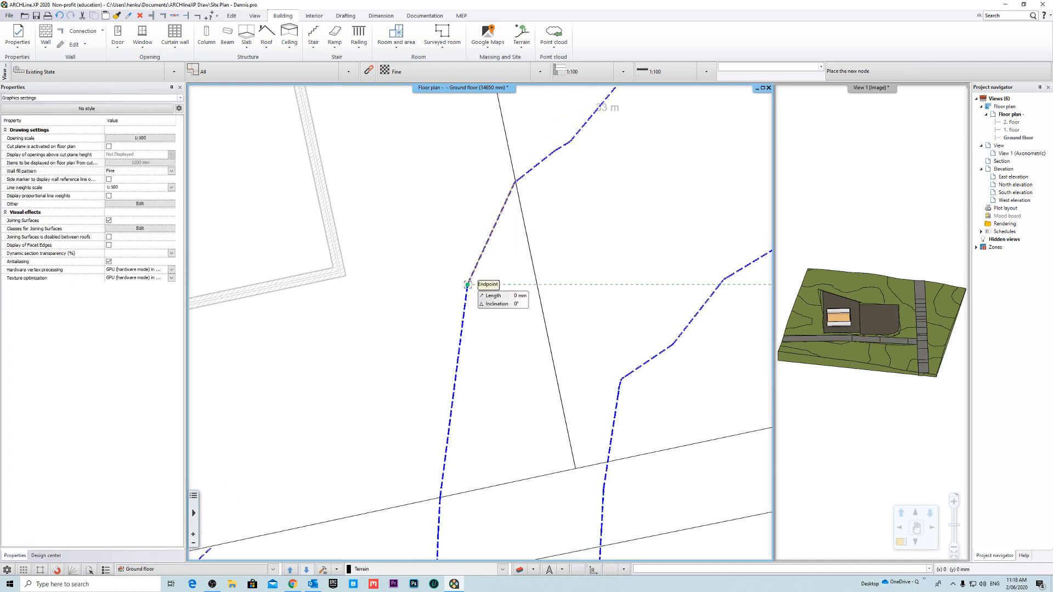
left_click(485, 280)
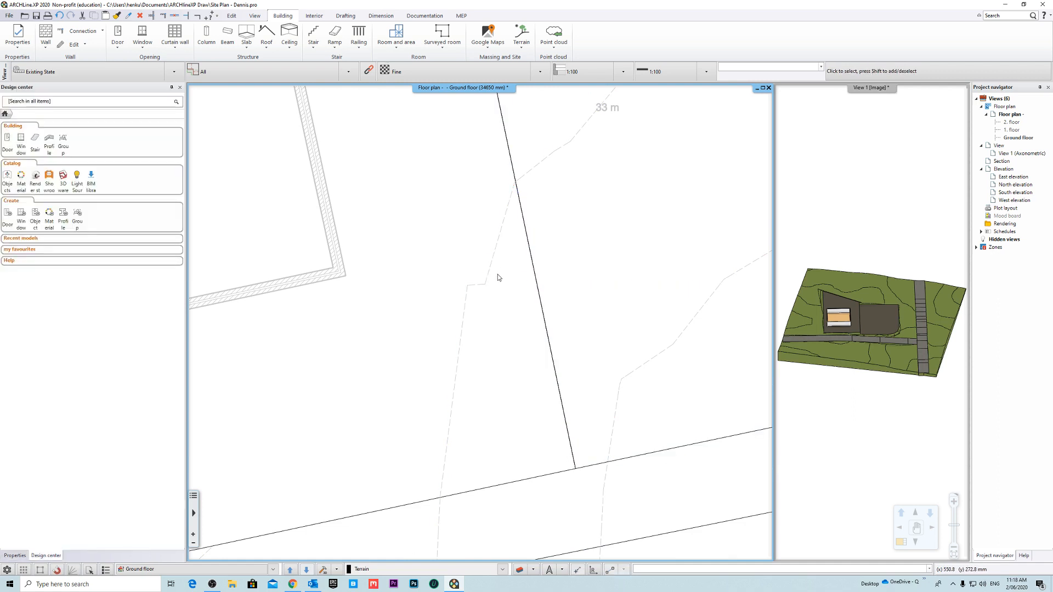
- Delete both contour nodes at the bend so one straight edge spans the right and front boundaries
right_click(484, 284)
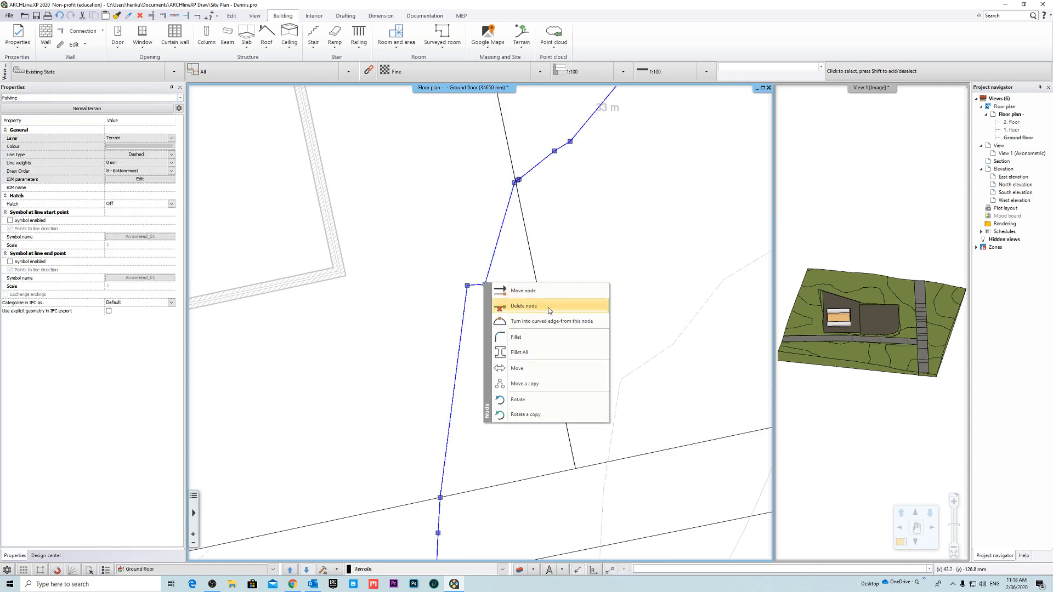
left_click(547, 307)
right_click(468, 286)
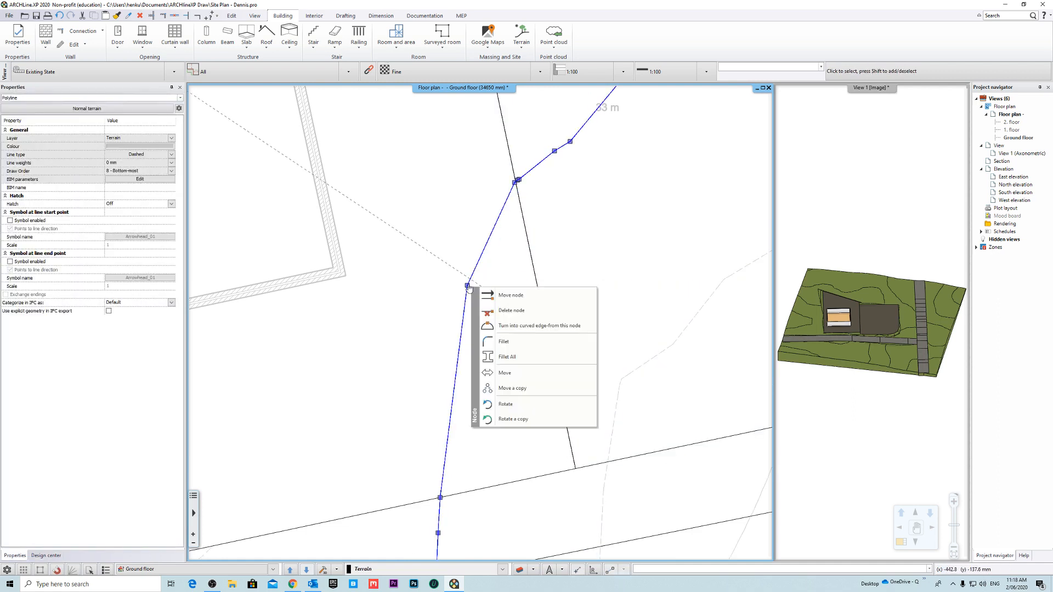
left_click(523, 305)
- Move the contour node just inside the plot's right boundary onto its intersection with that boundary, and end the command
scroll(517, 199, "up", 6)
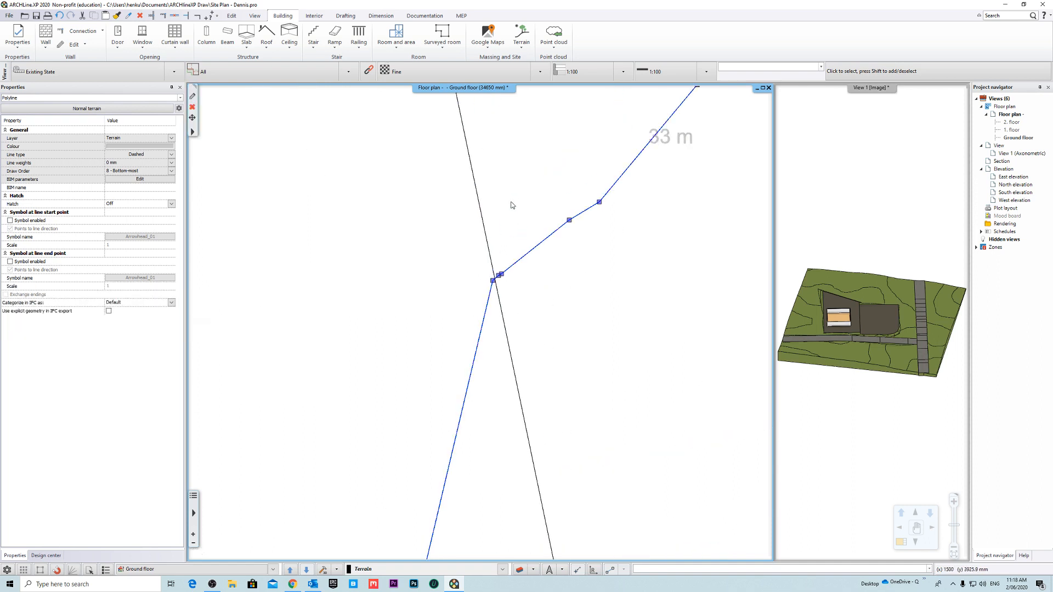
right_click(495, 327)
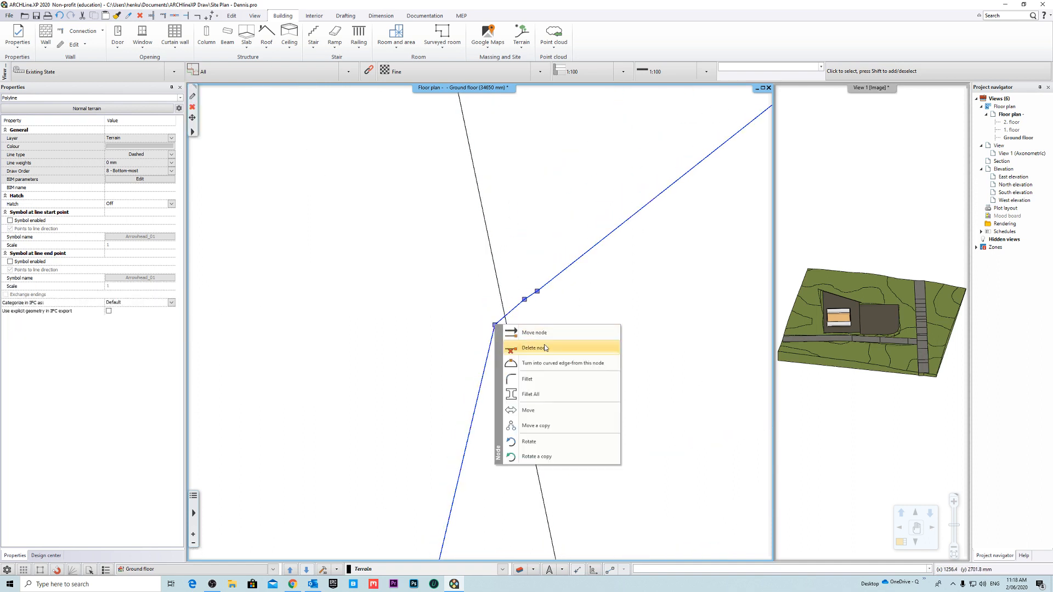
left_click(536, 329)
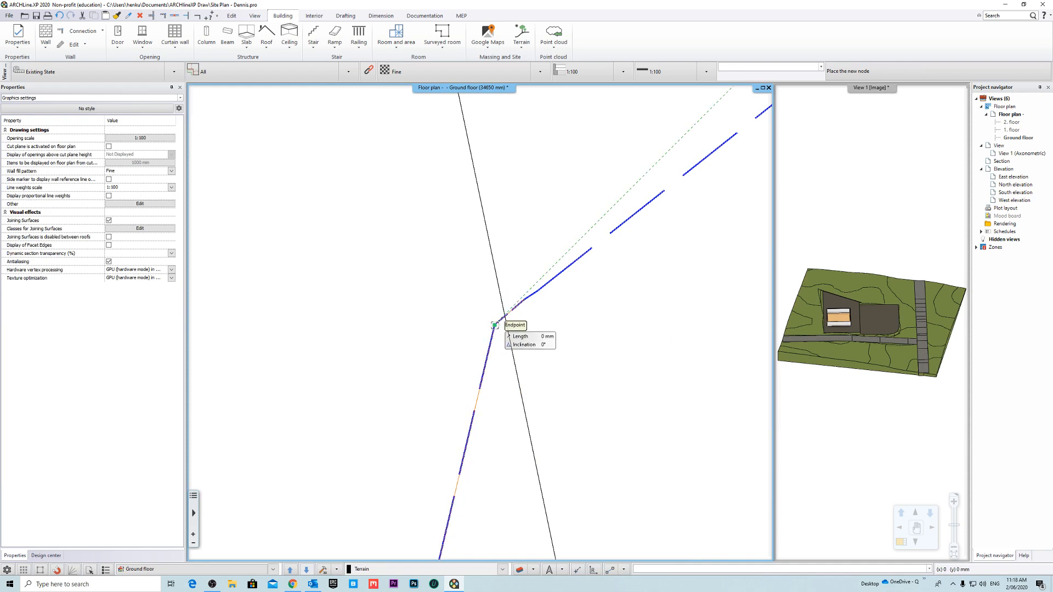
scroll(516, 314, "up", 4)
left_click(474, 320)
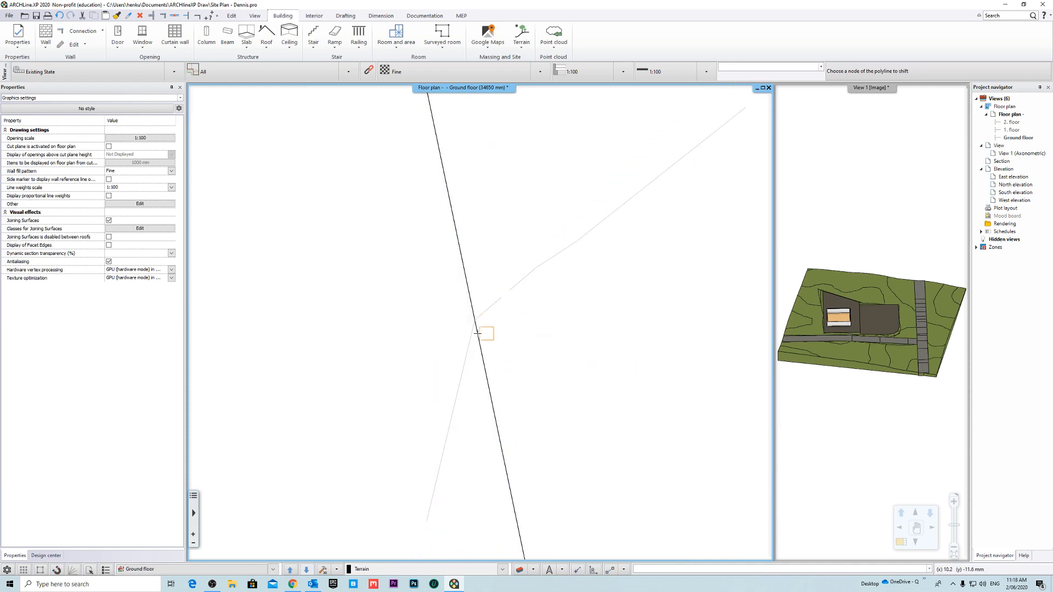
scroll(486, 331, "down", 3)
key("Escape")
- Delete the straight contour edge between the plot's right and front boundaries, and clear the selection
middle_click_drag(467, 350, 529, 240)
scroll(538, 261, "down", 5)
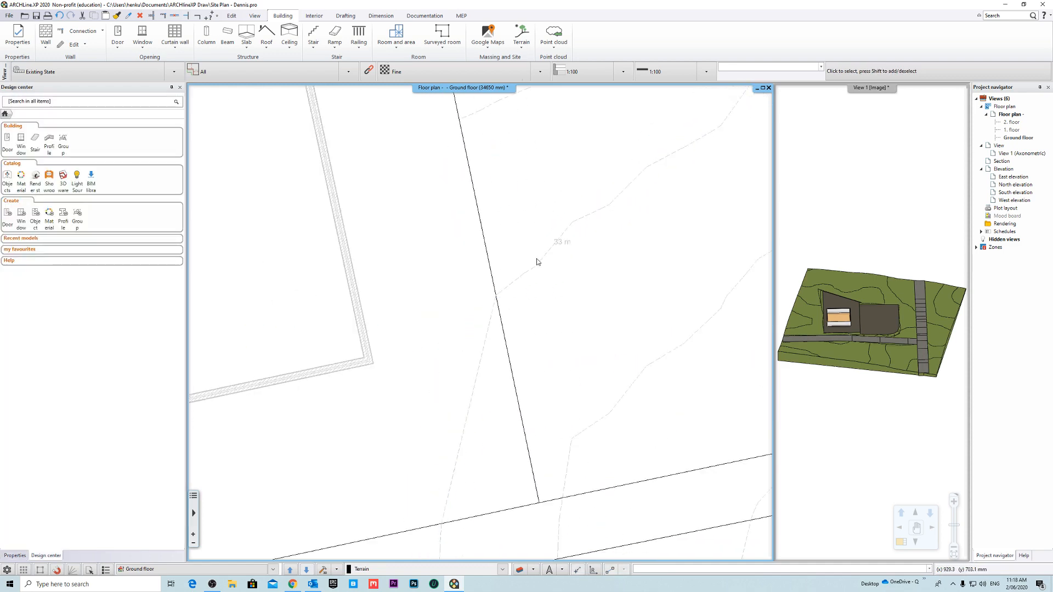
left_click(478, 355)
right_click(478, 355)
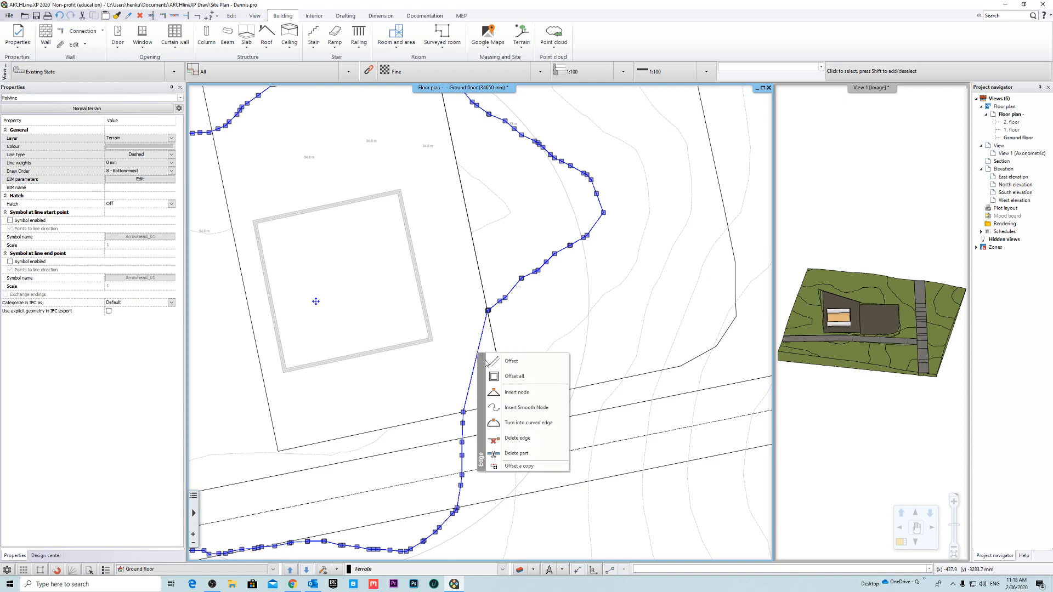
left_click(522, 445)
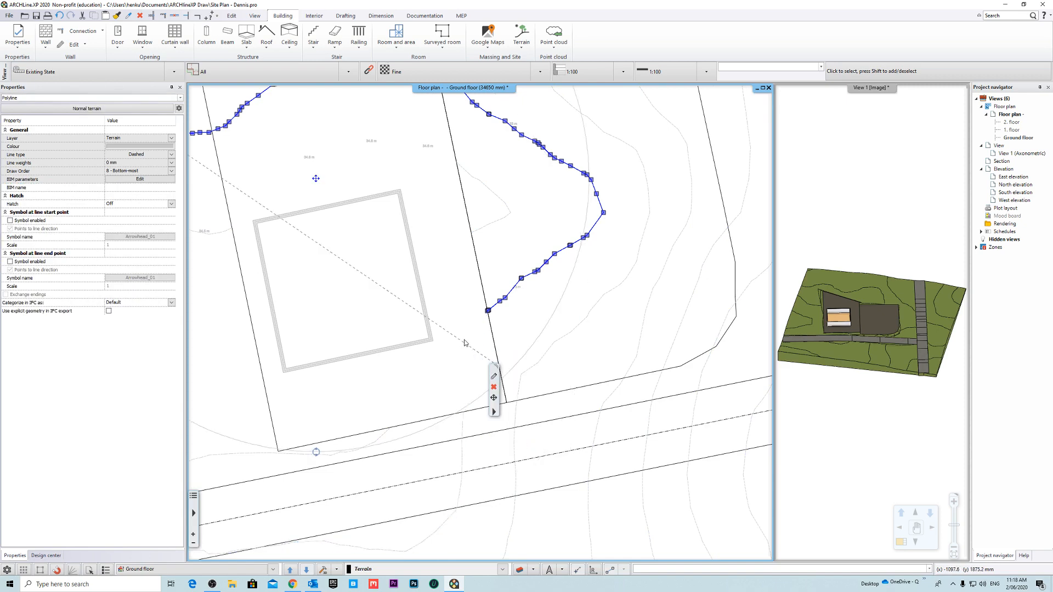
scroll(467, 351, "down", 2)
key("Escape")
scroll(469, 354, "down", 5)
scroll(503, 343, "up", 4)
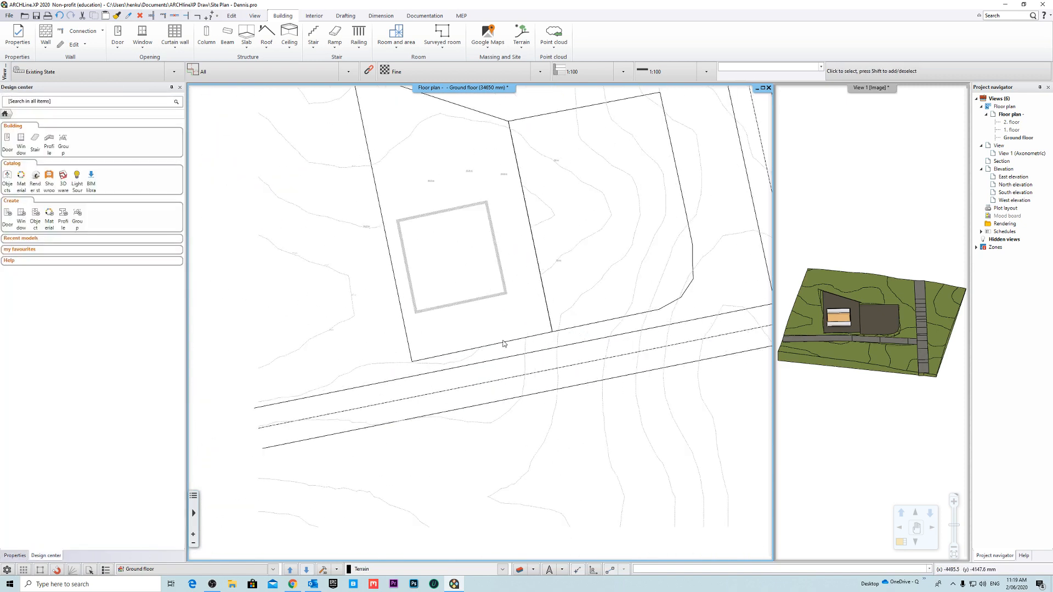
- Select the contour piece outside the plot's right boundary to check its cut end, and clear the selection
left_click(523, 350)
left_click(555, 262)
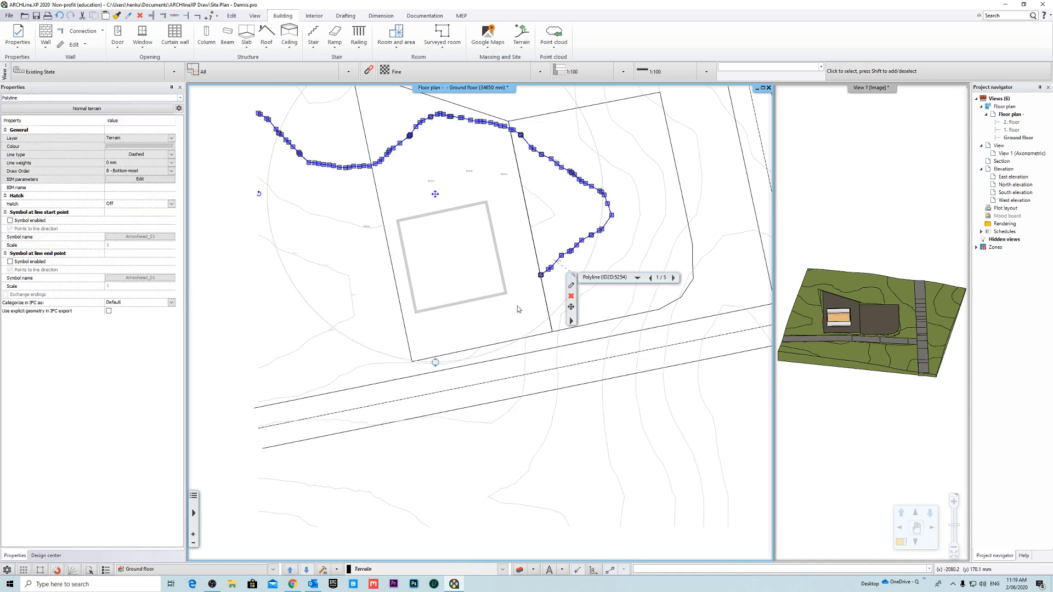
key("Escape")
middle_click_drag(526, 285, 574, 326)
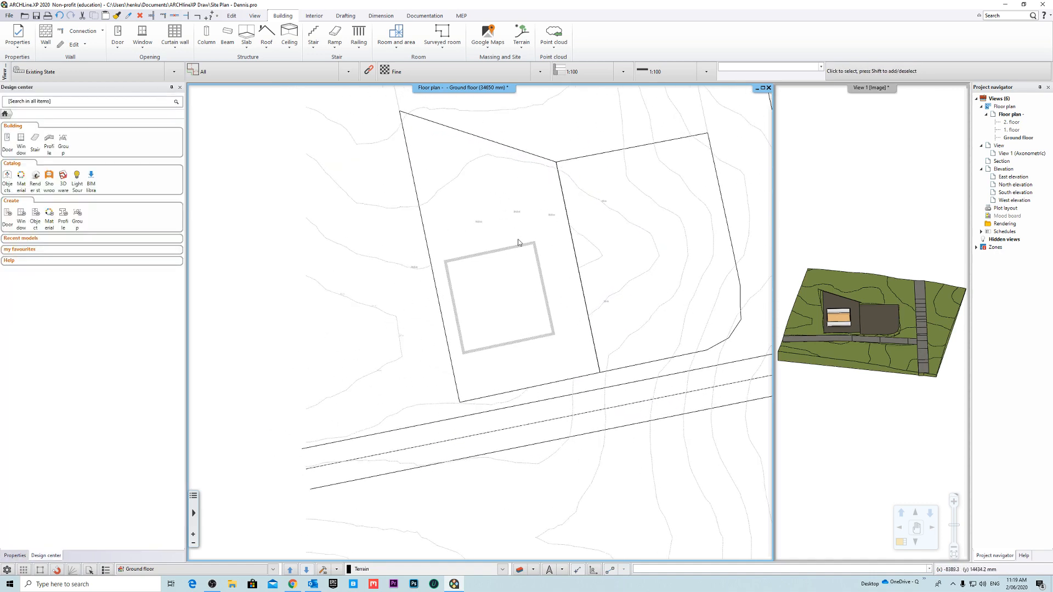
- Select the 34 m contour above the building and delete its nodes from the left boundary up to the tight node cluster
scroll(518, 241, "up", 4)
scroll(442, 192, "down", 2)
middle_click_drag(459, 193, 578, 274)
scroll(516, 272, "up", 4)
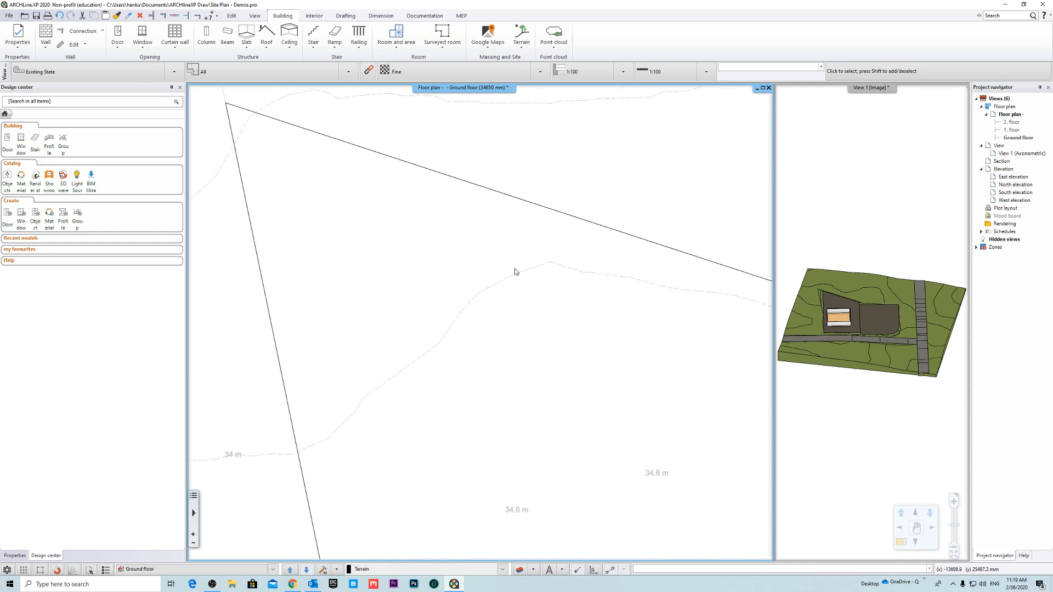
left_click(514, 271)
middle_click_drag(514, 271, 478, 206)
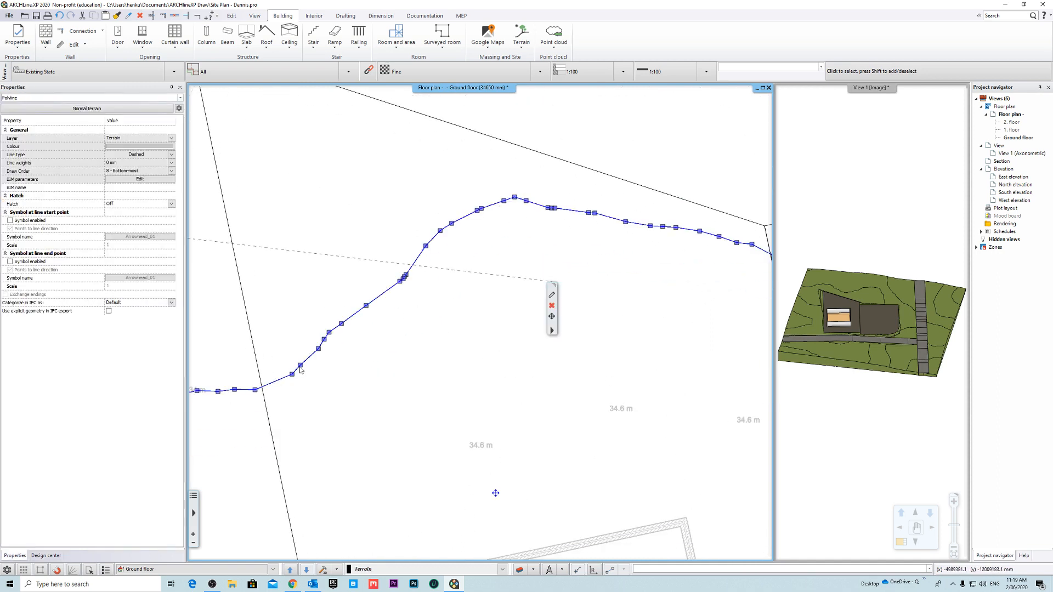
left_click(300, 366)
left_click(358, 386)
left_click(329, 333)
left_click(388, 351)
left_click(365, 306)
scroll(402, 282, "up", 3)
left_click(459, 309)
left_click(517, 328)
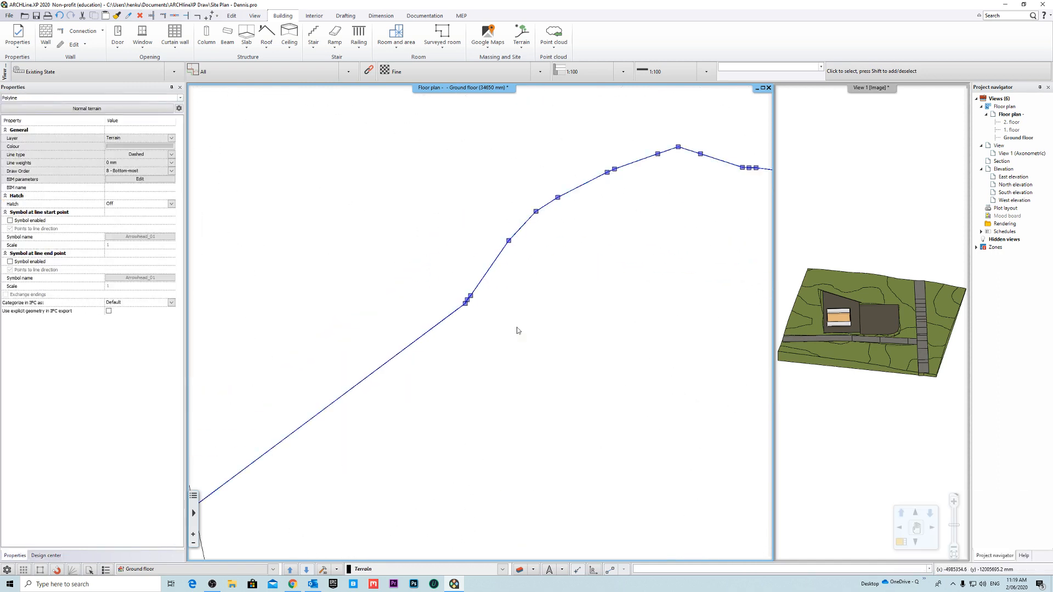
- Delete the clustered contour nodes and continue removing nodes up the slope toward the line's crest
left_click(464, 303)
left_click(522, 322)
left_click(470, 296)
left_click(528, 314)
scroll(508, 243, "down", 3)
left_click(443, 266)
left_click(494, 286)
- Delete the contour nodes at the crest and just beyond it, above the building
scroll(489, 264, "up", 3)
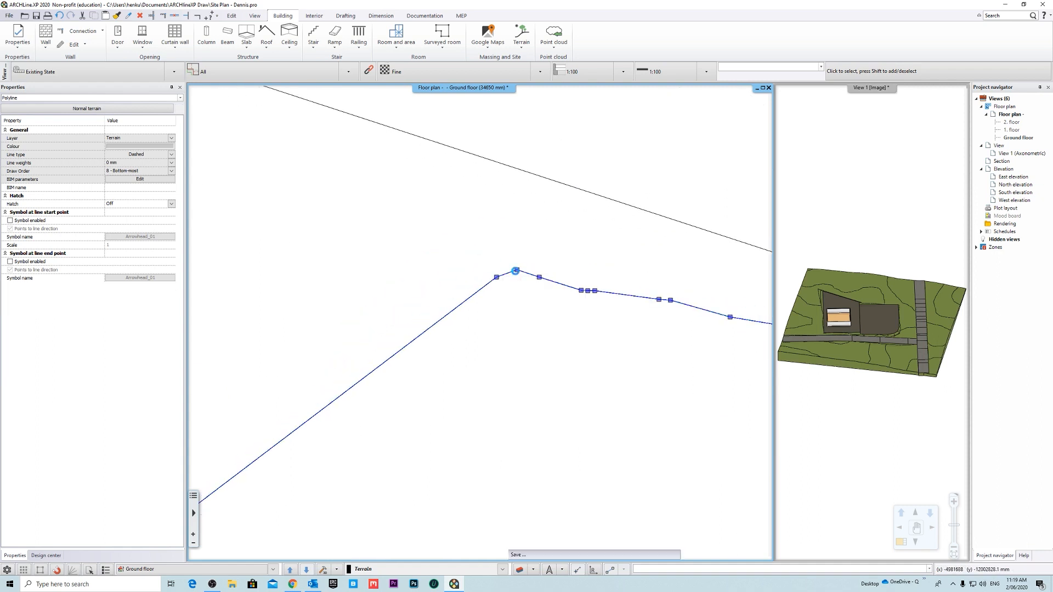
left_click(496, 277)
left_click(553, 300)
middle_click_drag(594, 302, 461, 264)
left_click(448, 253)
left_click(505, 277)
left_click(526, 261)
left_click(583, 285)
left_click(537, 262)
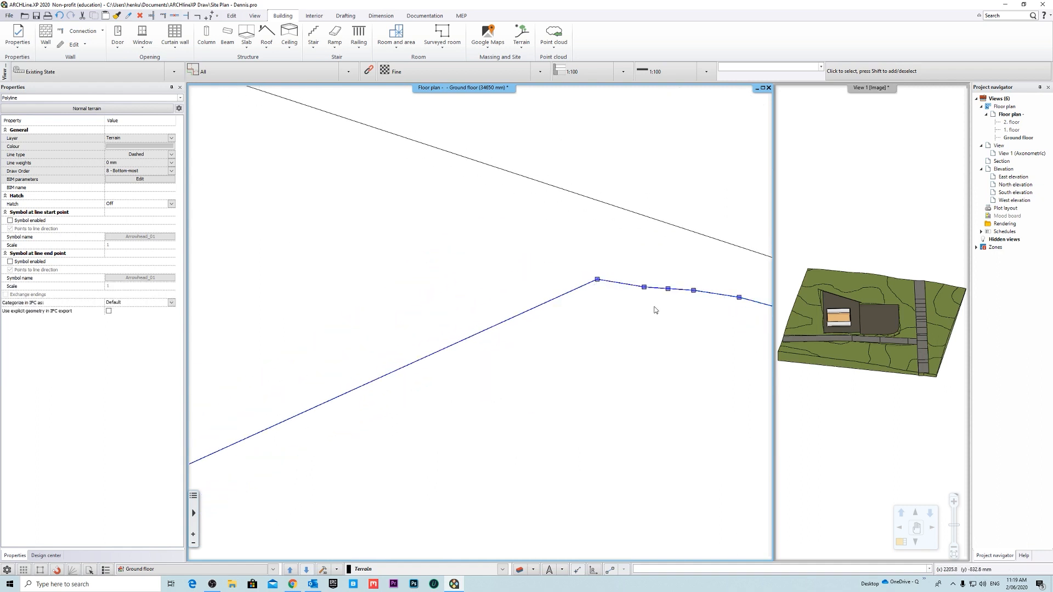
- Delete the remaining contour nodes inside the plot up to its upper right corner, leaving one straight edge across the plot
middle_click_drag(654, 307, 433, 253)
left_click(423, 232)
left_click(480, 258)
left_click(447, 234)
left_click(503, 259)
left_click(472, 235)
left_click(529, 261)
left_click(518, 243)
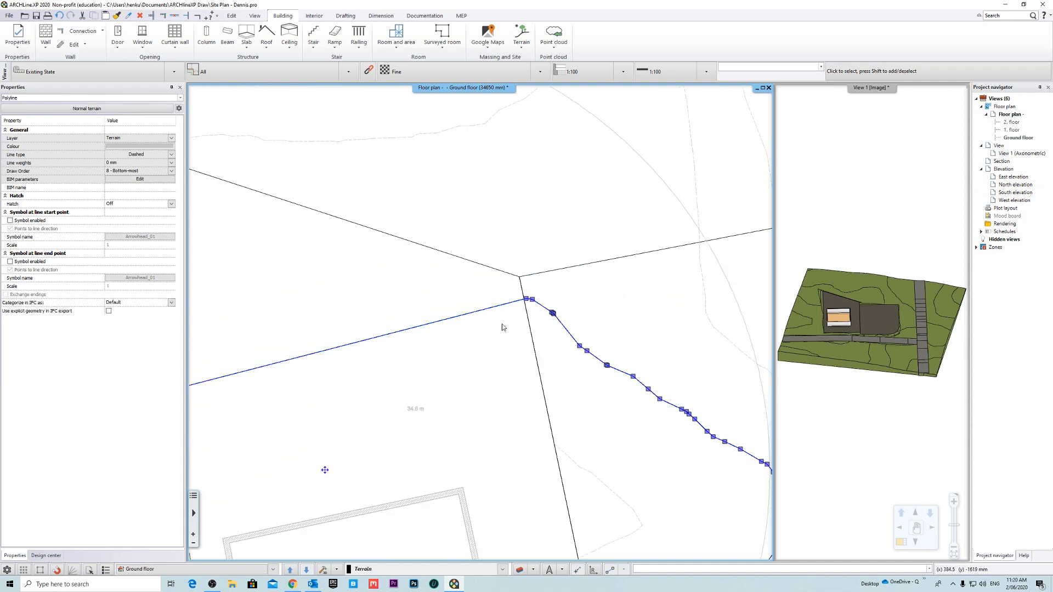
- Try to move the contour node just outside the plot's left boundary onto the line's intersection with that boundary
scroll(501, 327, "down", 3)
scroll(336, 348, "up", 5)
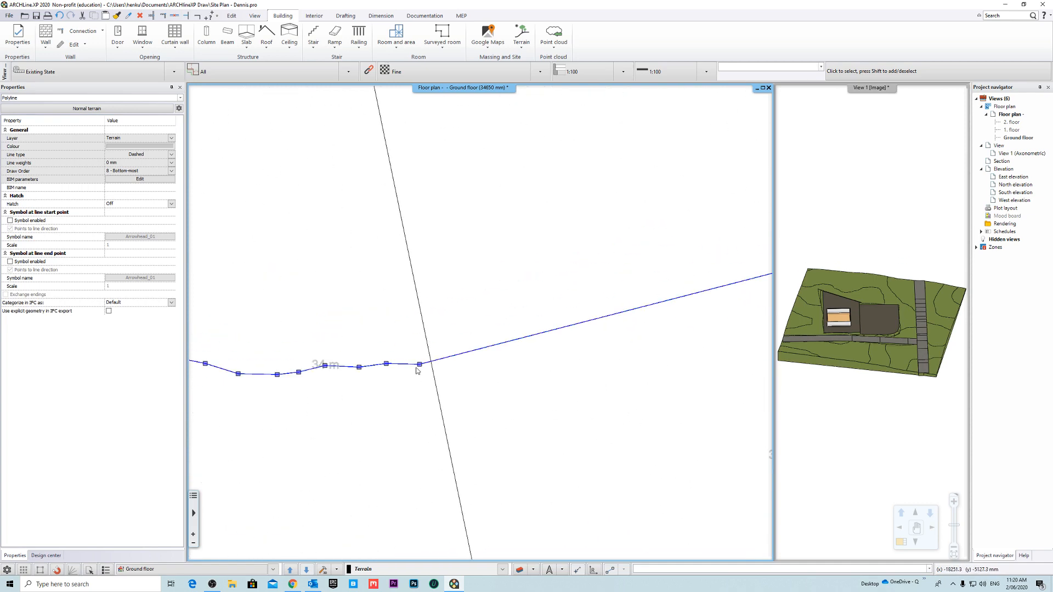
scroll(383, 378, "up", 3)
left_click(502, 339)
left_click(554, 347)
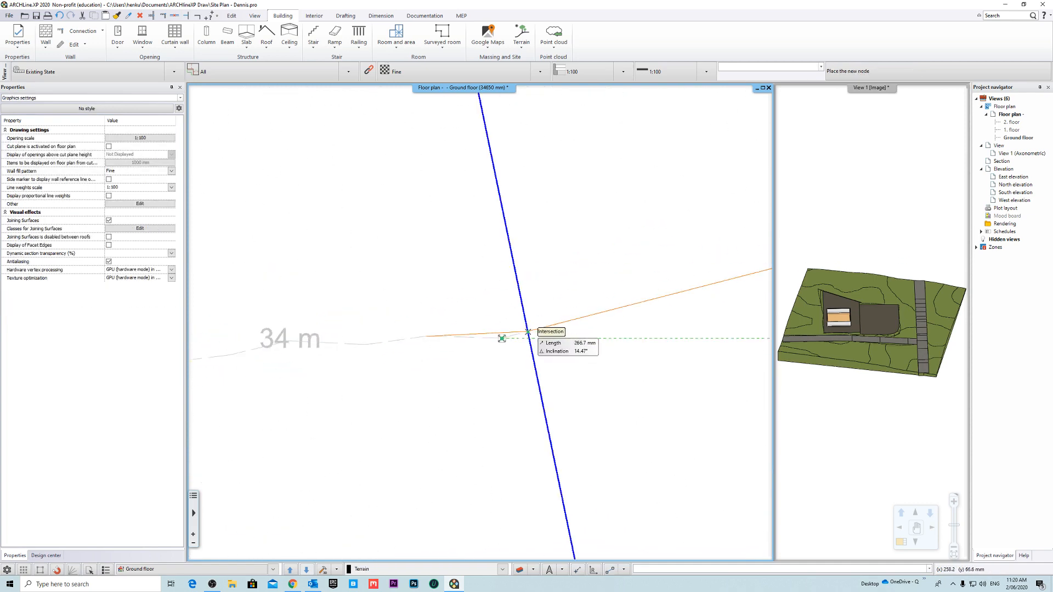
left_click(528, 332)
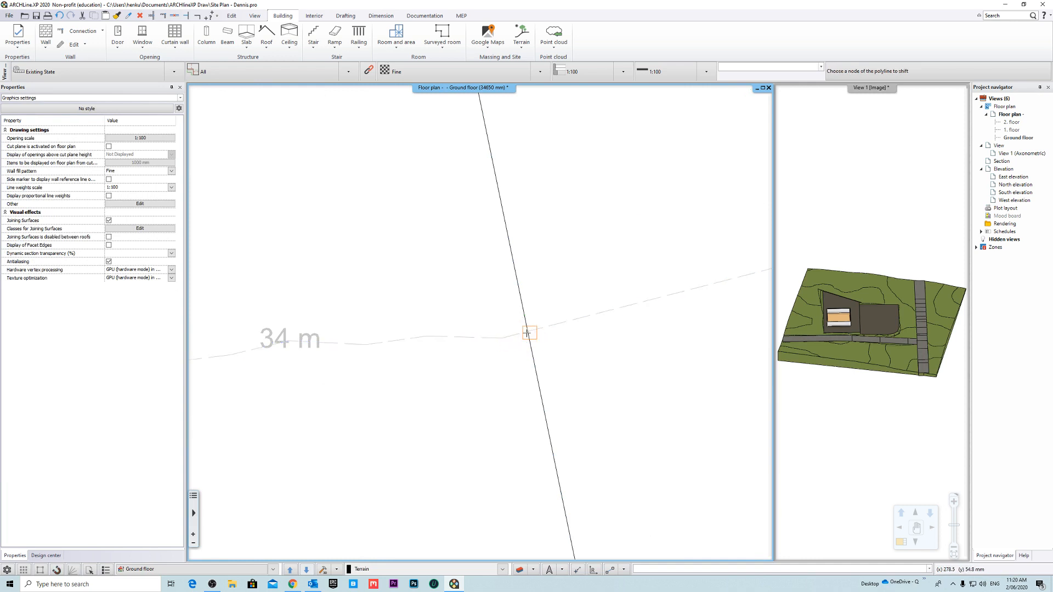
middle_click_drag(529, 334, 476, 314)
key("Escape")
- Insert a node in the 34 m contour line at its intersection with the plot's left boundary
left_click(495, 313)
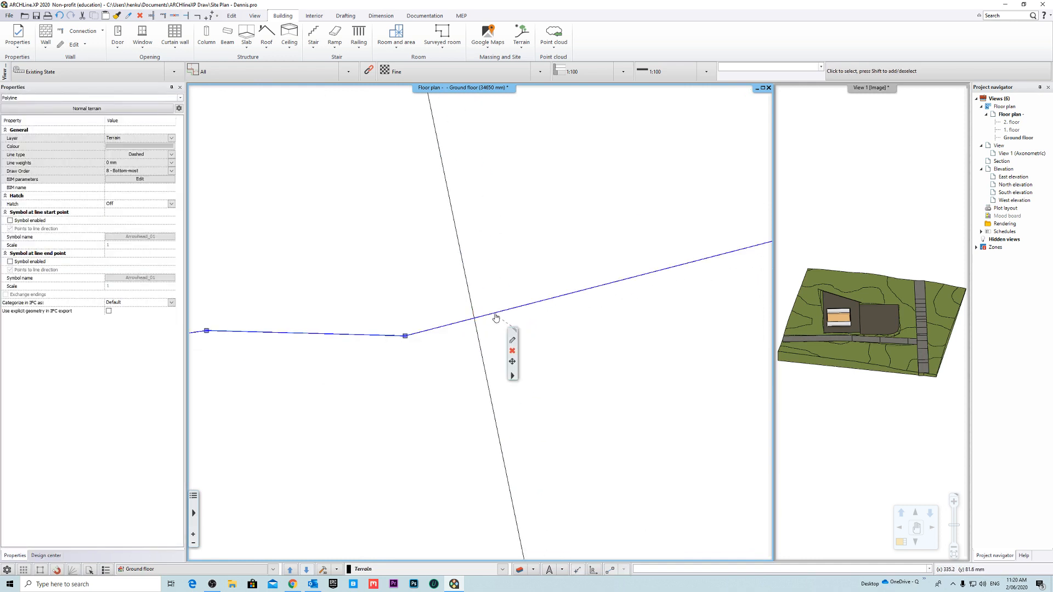
left_click(495, 314)
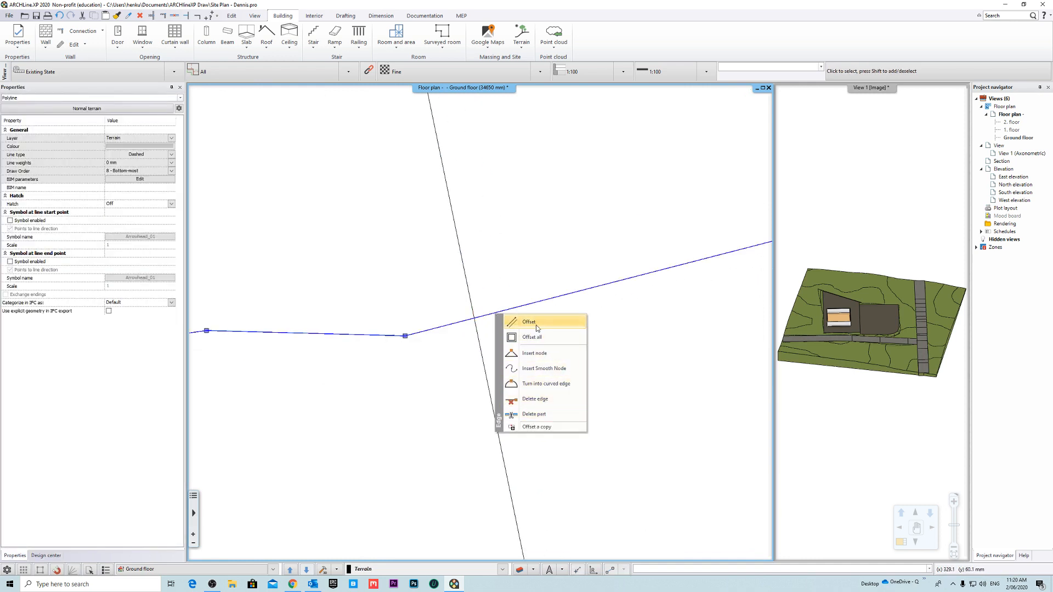
left_click(543, 354)
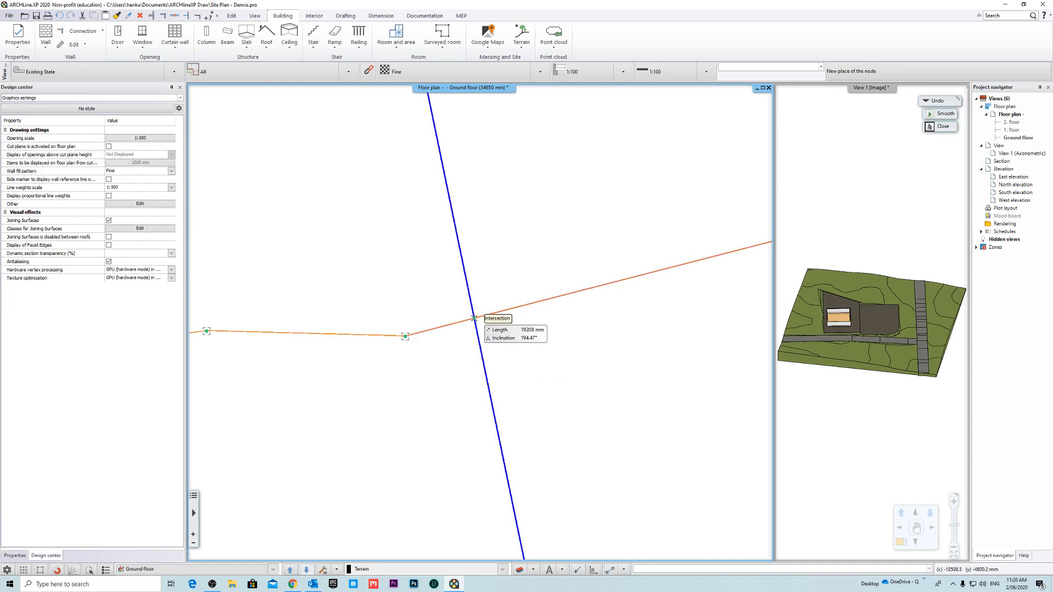
left_click(474, 318)
- Insert a node in the same contour line at its intersection with the plot's right boundary, just below the upper corner
scroll(611, 293, "up", 5)
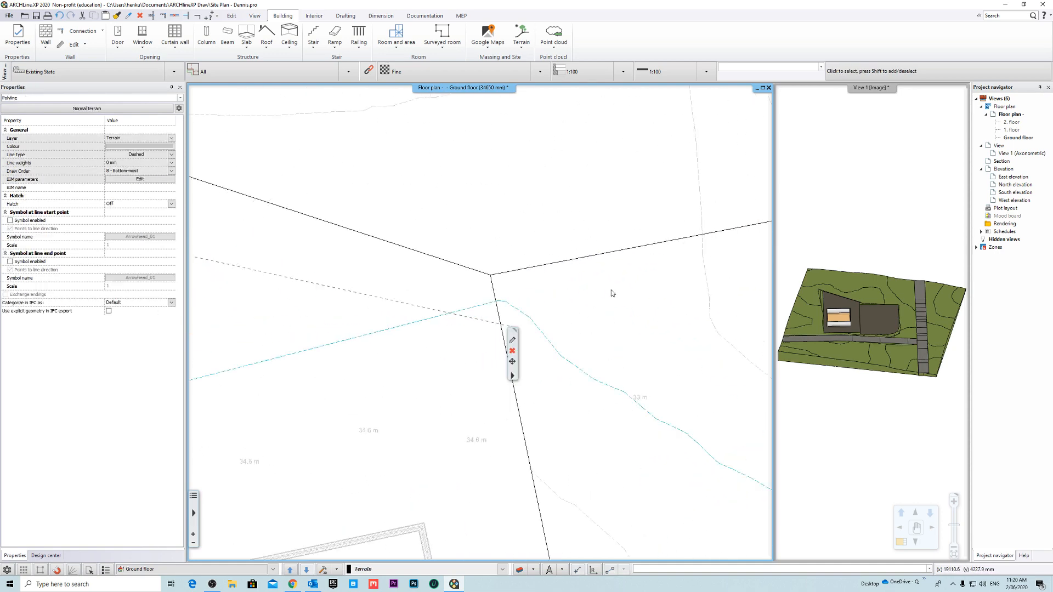
scroll(603, 294, "up", 5)
middle_click_drag(465, 315, 675, 283)
scroll(675, 285, "up", 6)
middle_click_drag(554, 297, 712, 329)
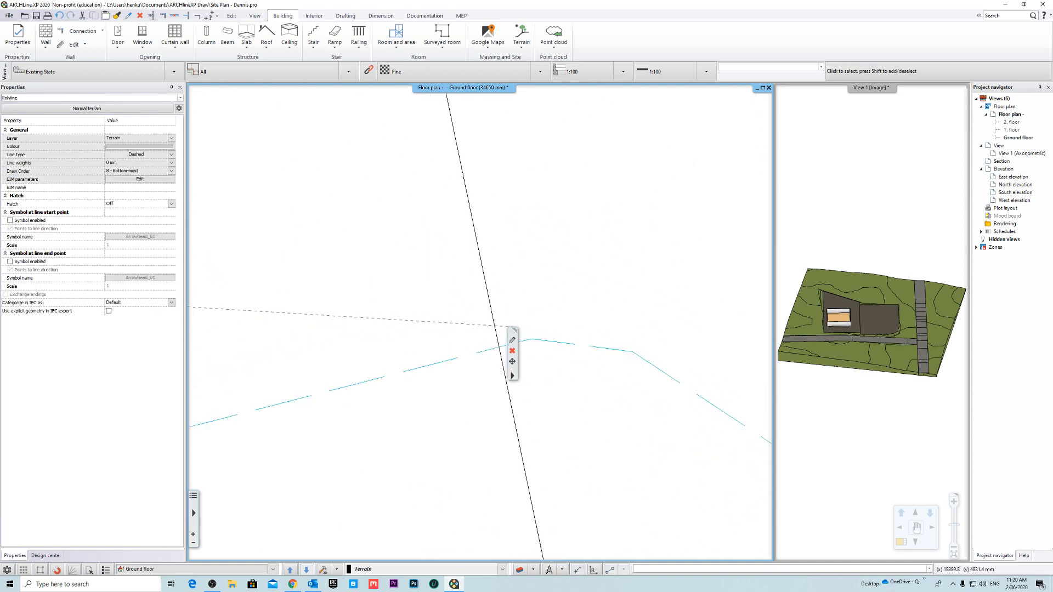
middle_click_drag(486, 339, 536, 315)
right_click(543, 328)
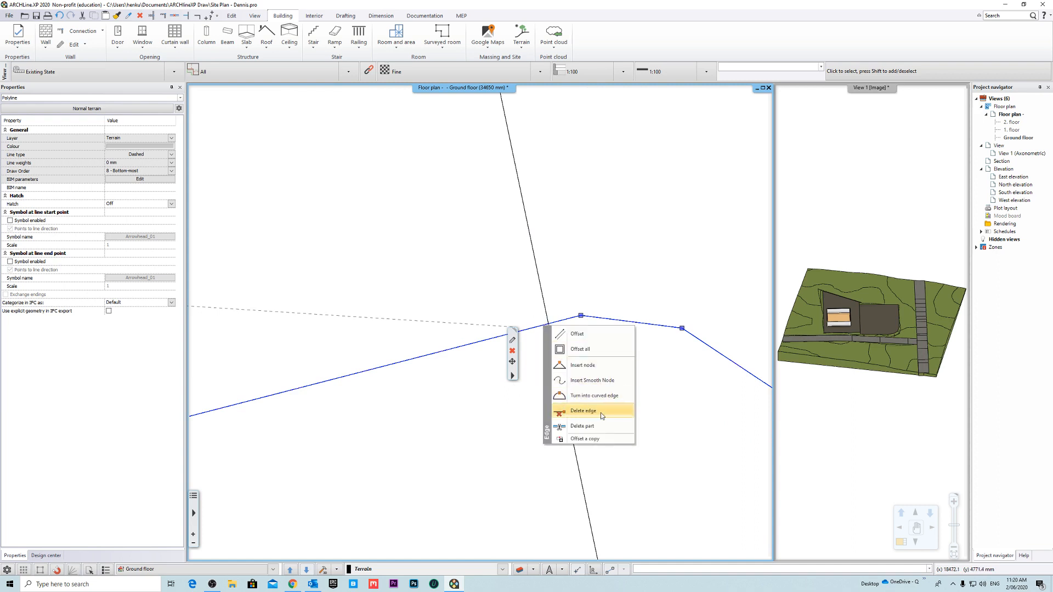
left_click(593, 364)
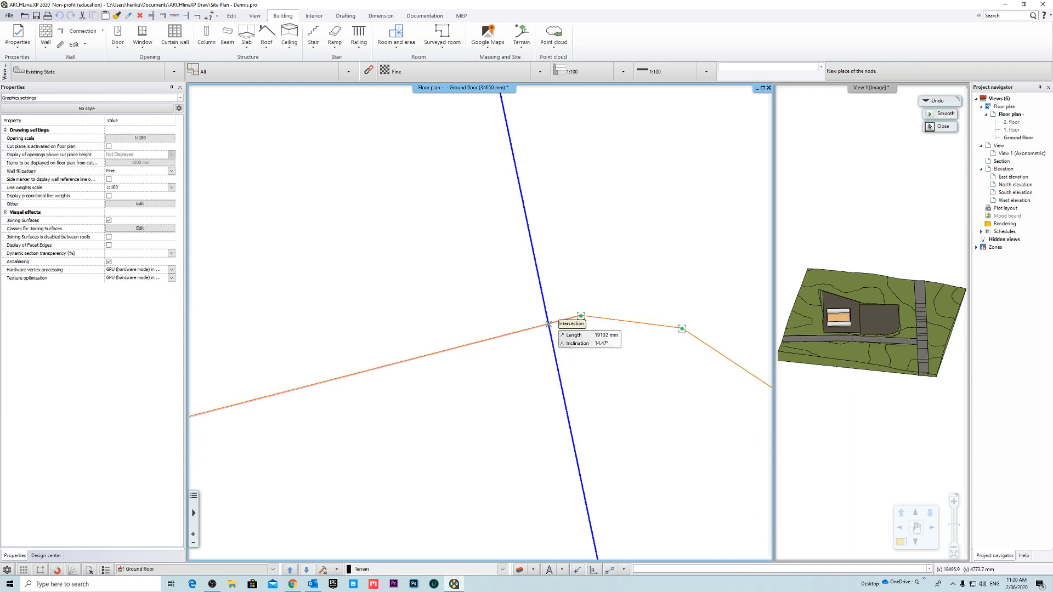
left_click(548, 323)
- Delete the straight contour edge that crosses the plot between the two boundary nodes and deselect the line
scroll(616, 287, "up", 5)
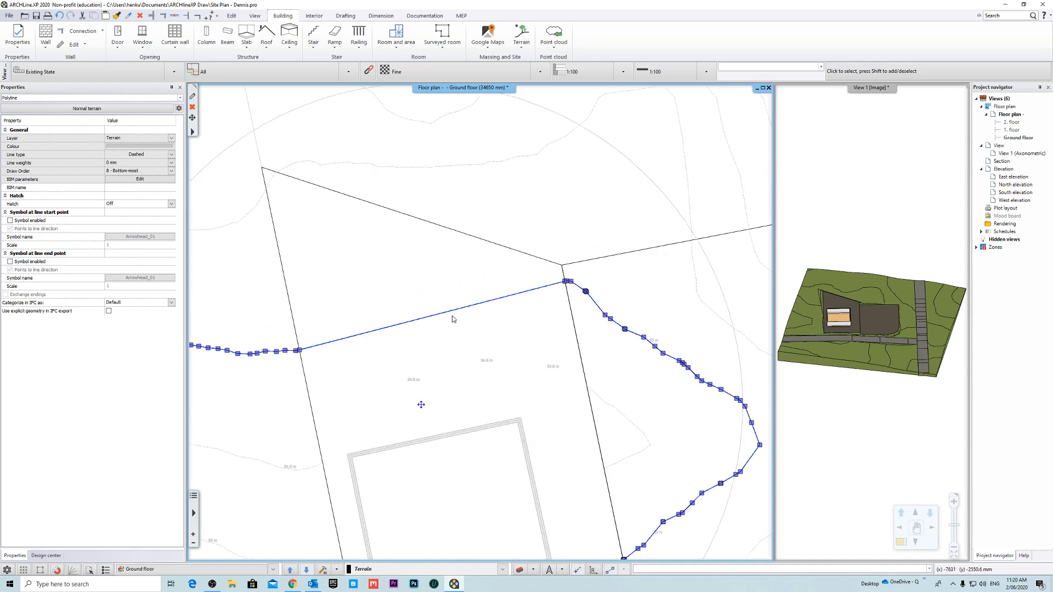
left_click(450, 313)
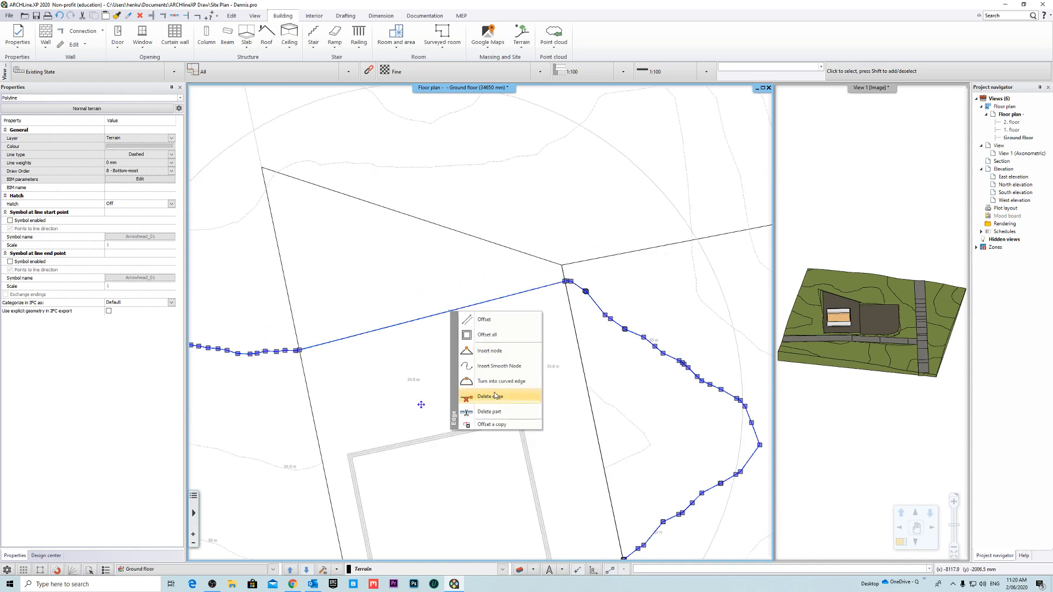
left_click(494, 395)
scroll(483, 323, "down", 5)
left_click(504, 345)
scroll(509, 353, "down", 3)
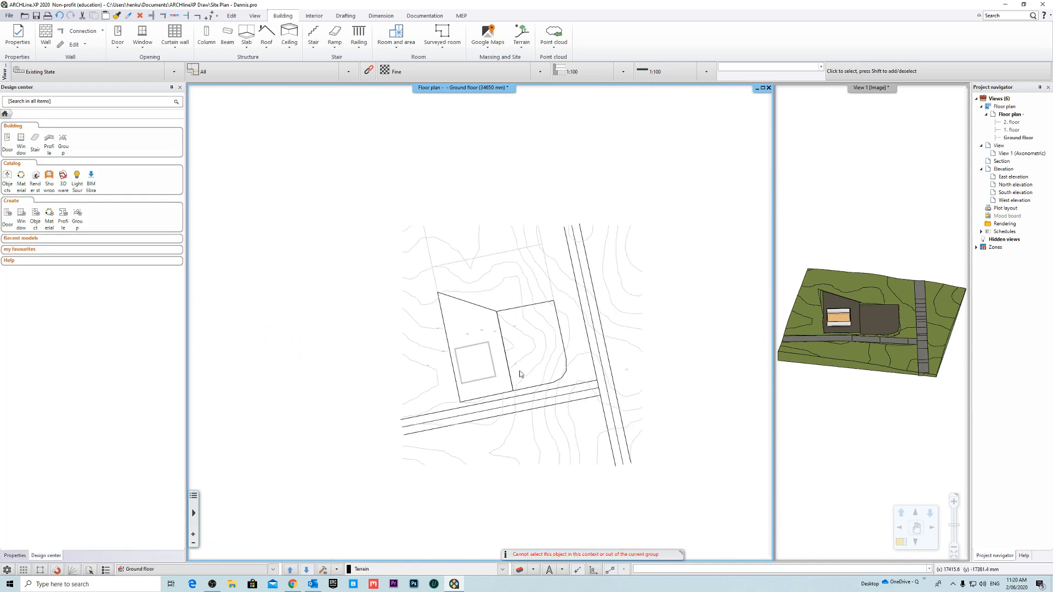
- Insert a node where the contour at the plot's upper left corner intersects the left boundary
scroll(508, 377, "up", 6)
middle_click_drag(506, 368, 557, 372)
scroll(558, 373, "down", 3)
middle_click_drag(519, 281, 515, 308)
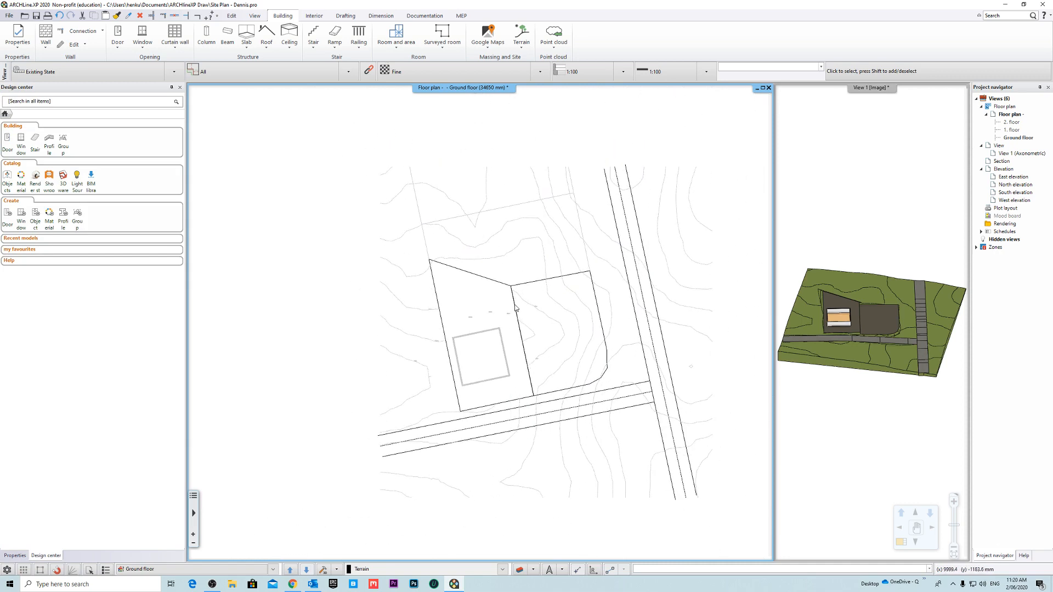
scroll(423, 321, "up", 3)
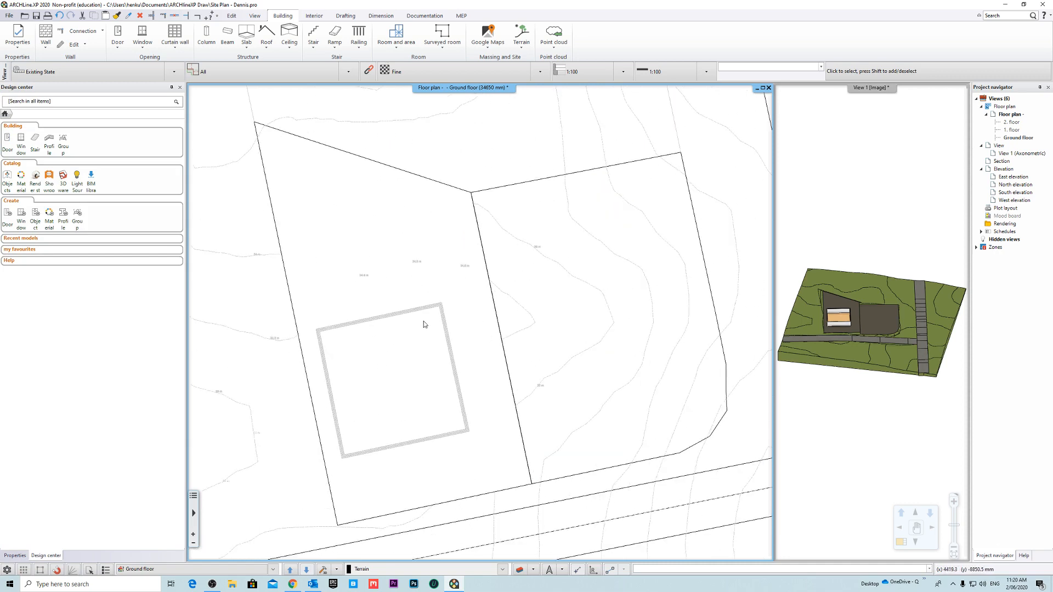
scroll(517, 305, "down", 2)
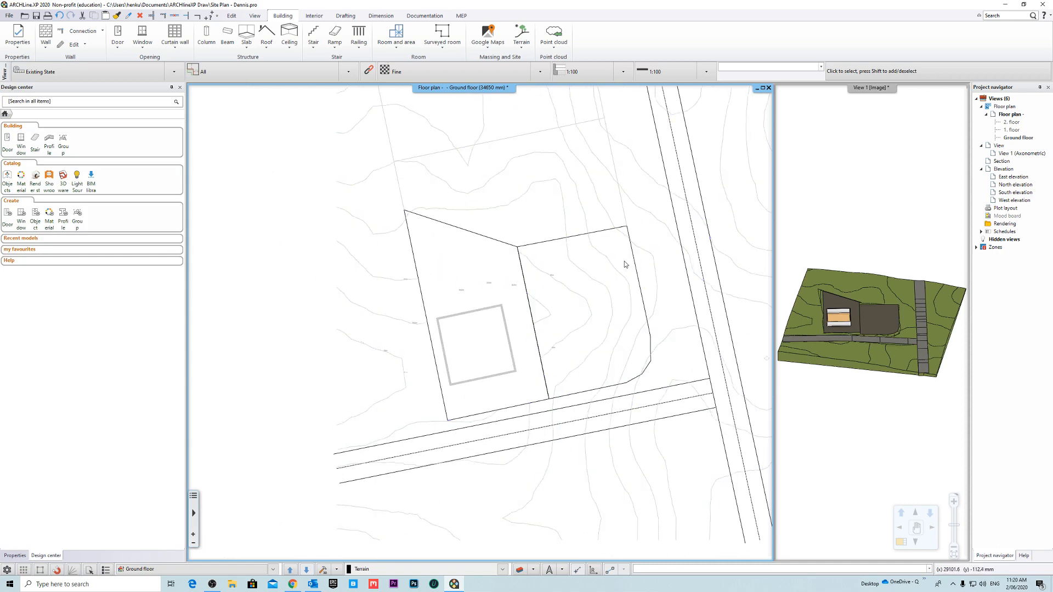
scroll(498, 329, "up", 5)
middle_click_drag(491, 294, 463, 284)
left_click(436, 294)
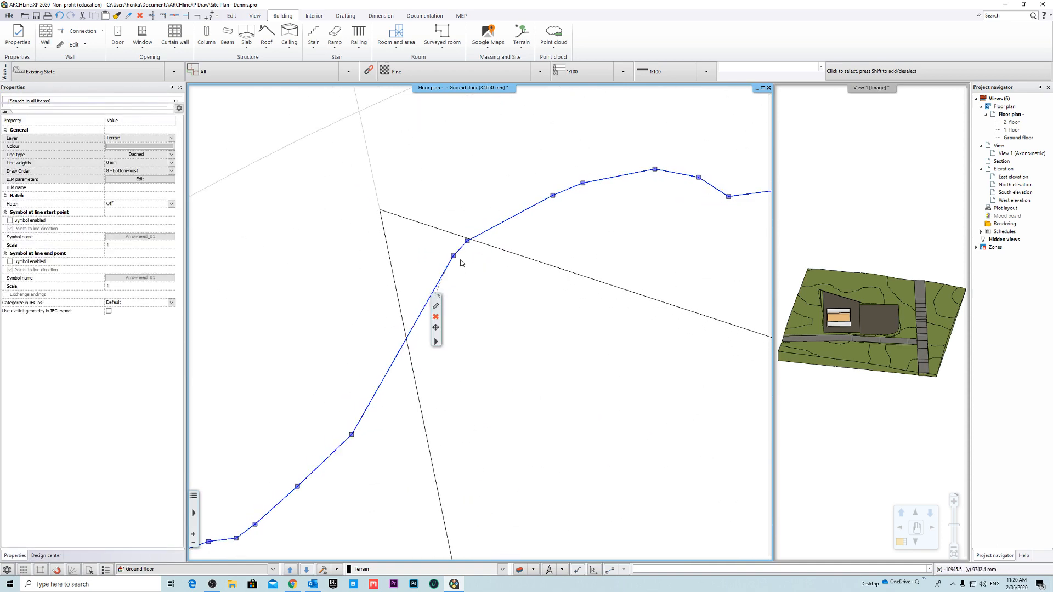
right_click(412, 329)
left_click(468, 367)
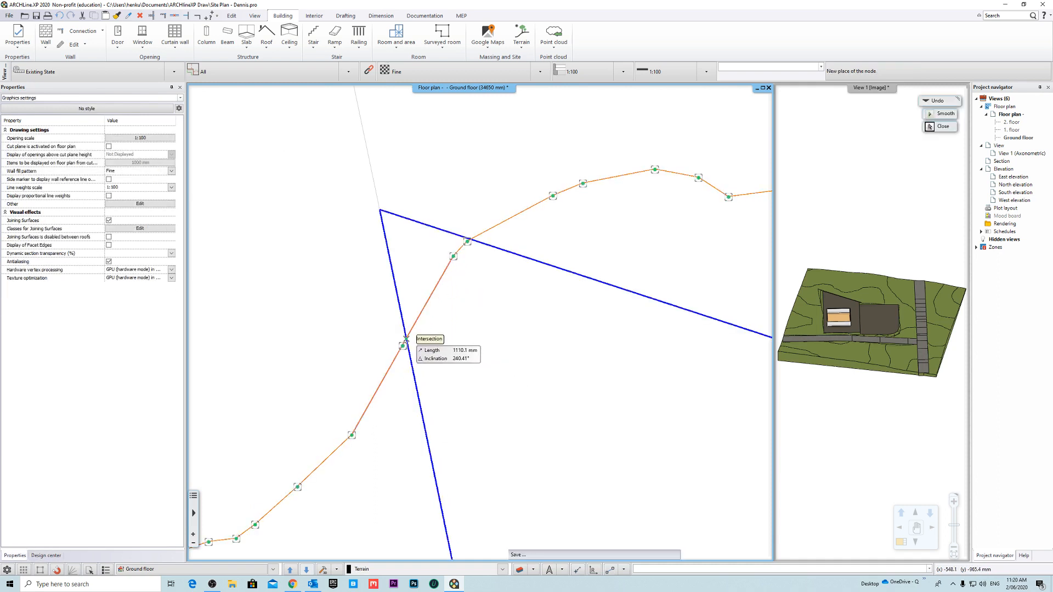
left_click(405, 339)
- Delete the contour node lying inside the plot's upper left corner, between the left and upper boundaries
scroll(466, 241, "up", 3)
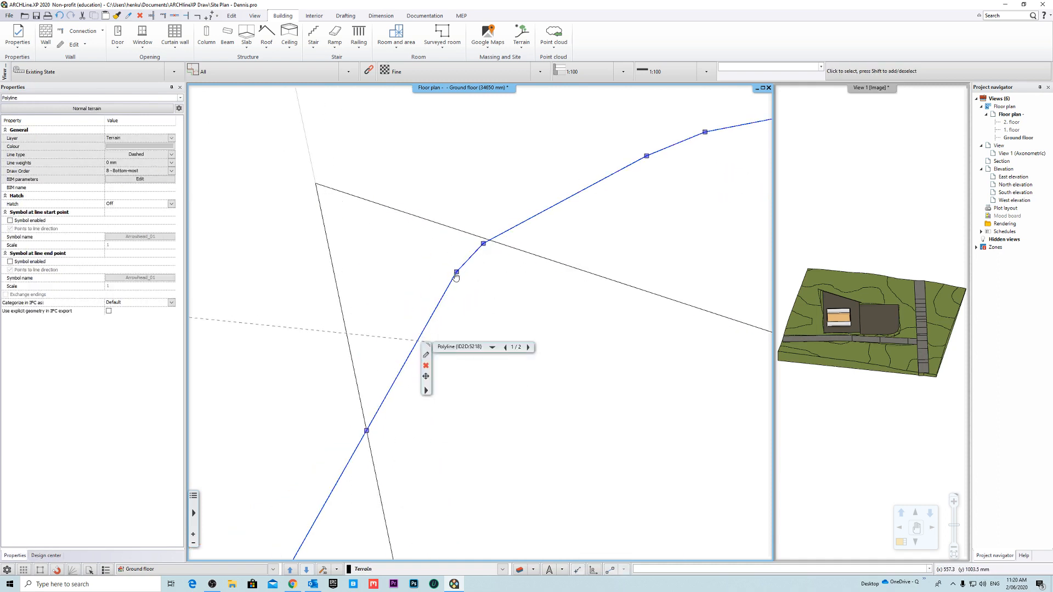
left_click(455, 273)
left_click(522, 296)
- Insert a contour node at the intersection with the plot's upper boundary and delete the leftover node just inside it
left_click(476, 257)
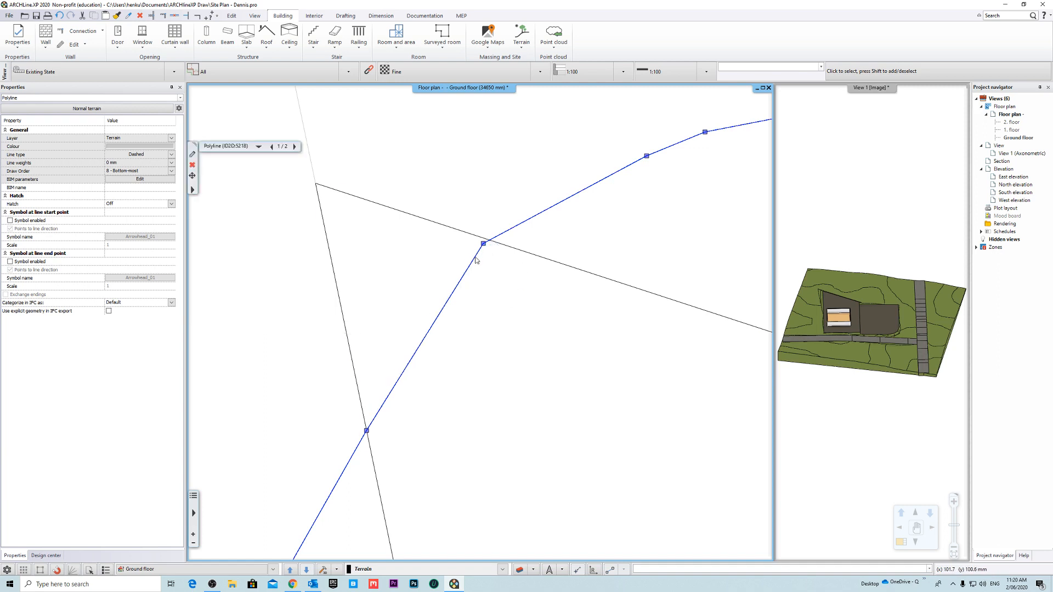
left_click(521, 296)
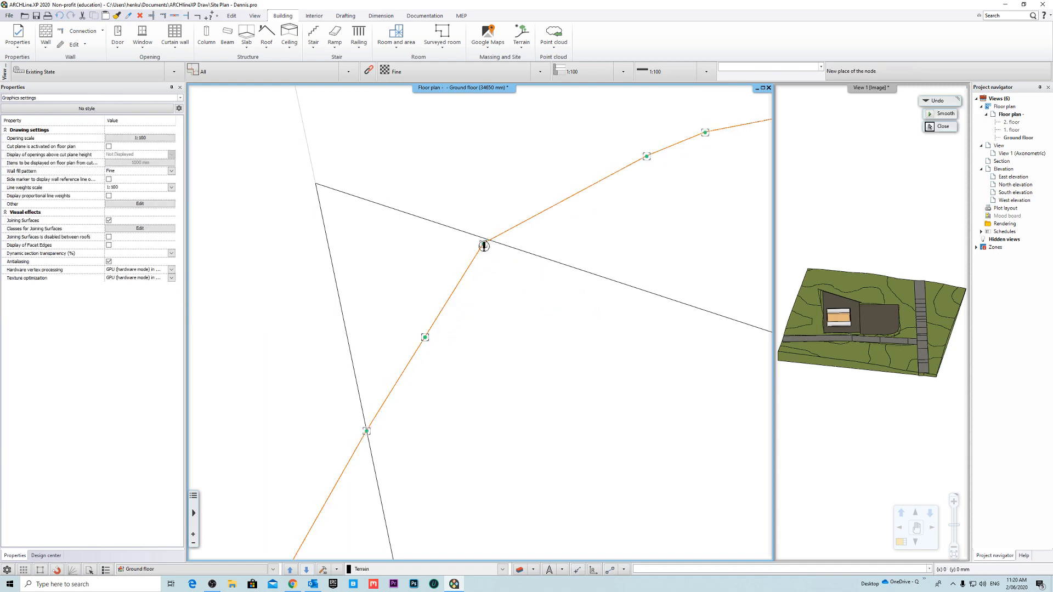
scroll(484, 364, "up", 5)
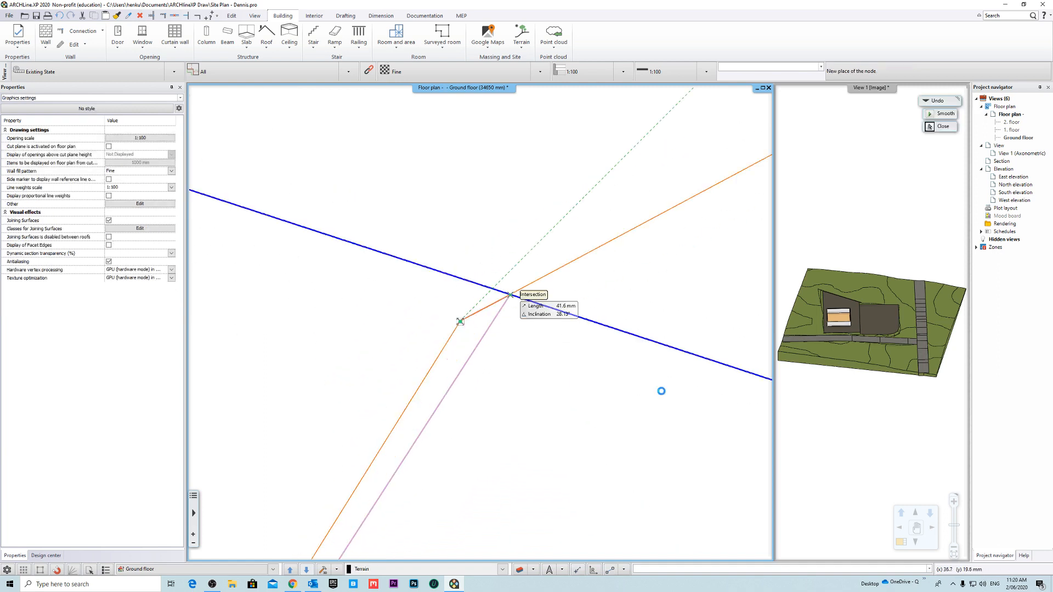
left_click(501, 270)
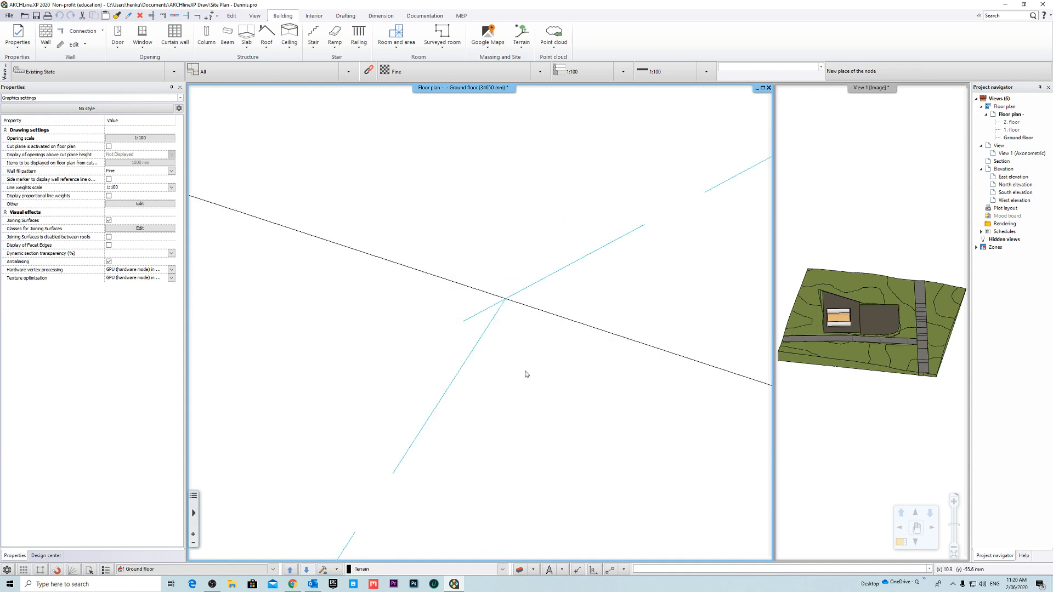
left_click(491, 311)
left_click(464, 305)
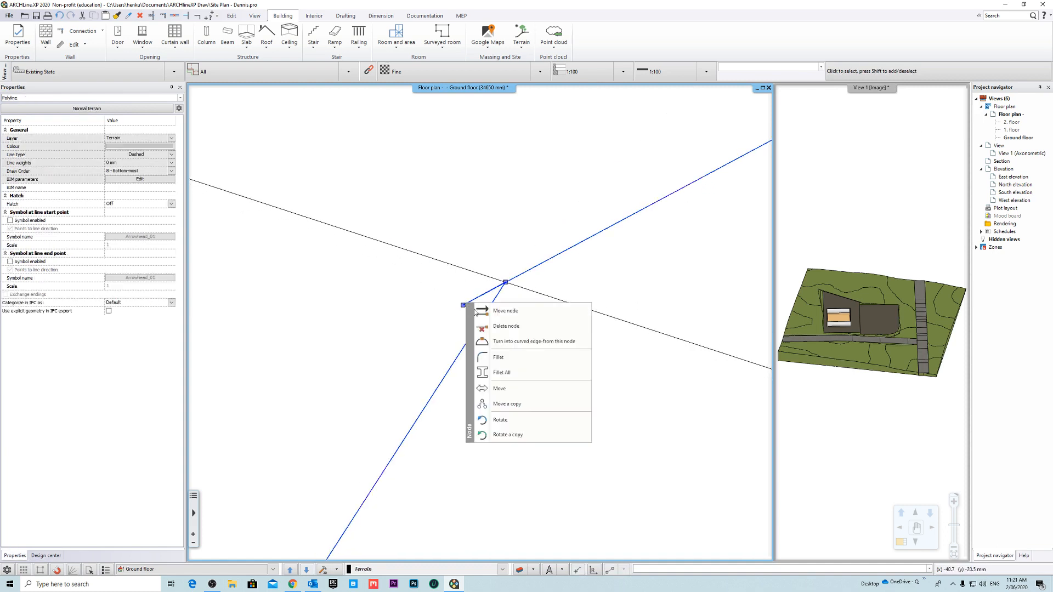
left_click(528, 328)
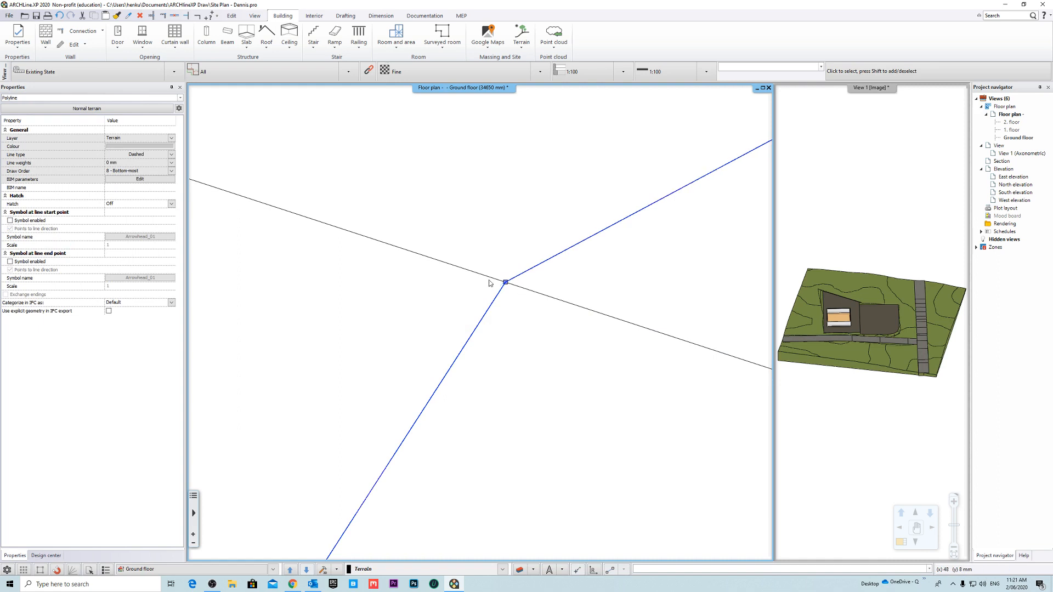
- Delete the contour edge that cuts across the plot's upper left corner between the two boundary nodes
scroll(507, 328, "down", 3)
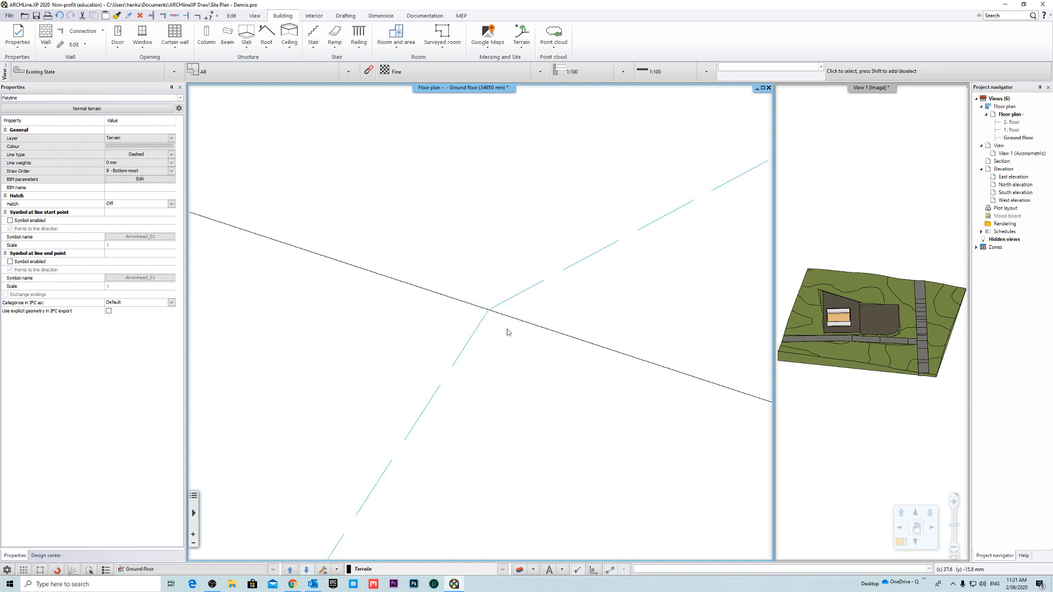
left_click(462, 342)
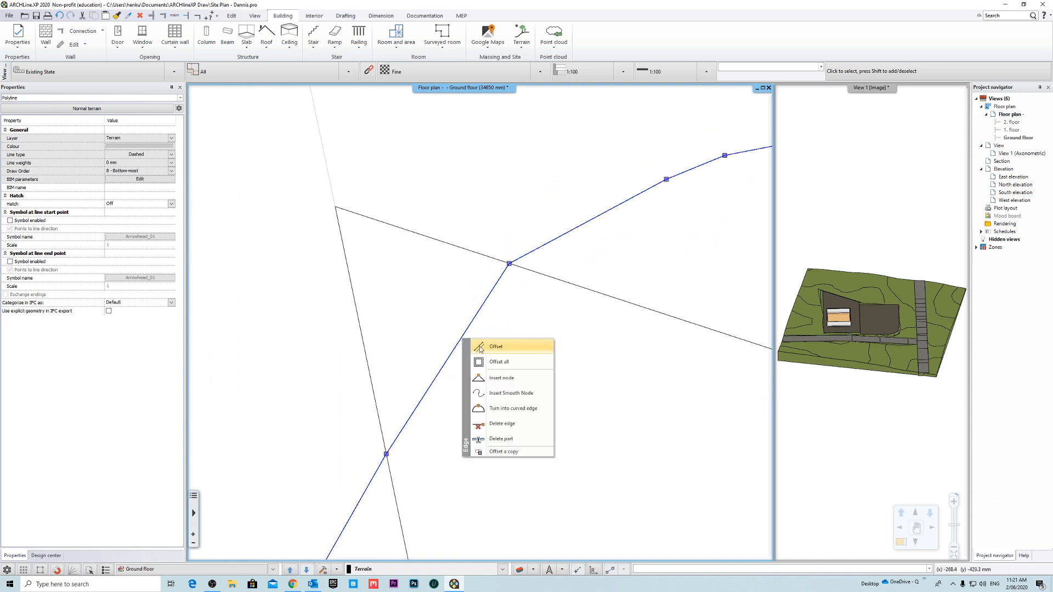
left_click(523, 425)
scroll(537, 351, "down", 5)
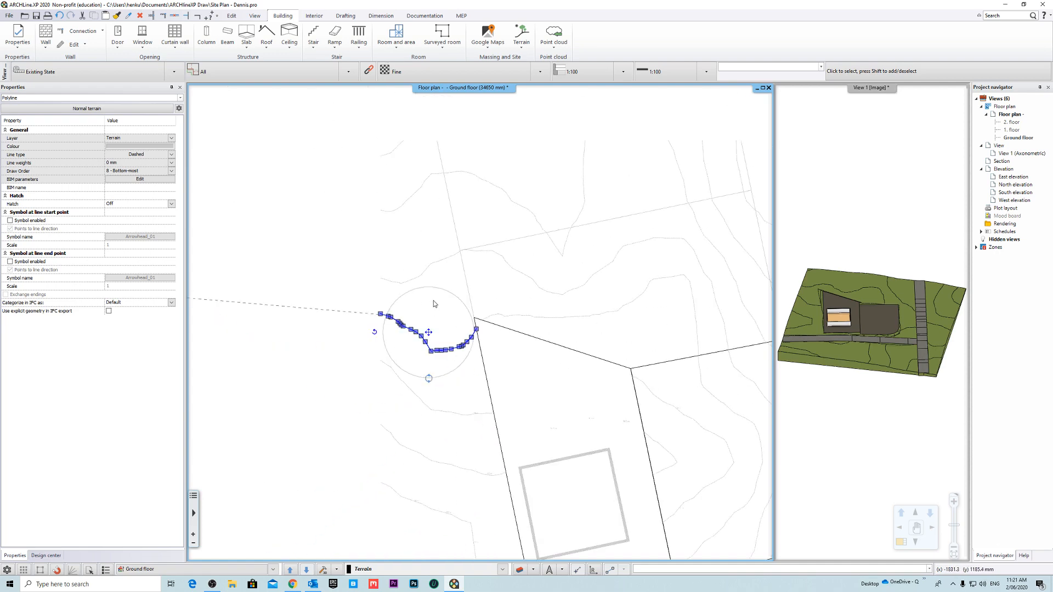
- Deselect the contour and close the terrain contour group that is open for editing
key("Escape")
right_click(505, 343)
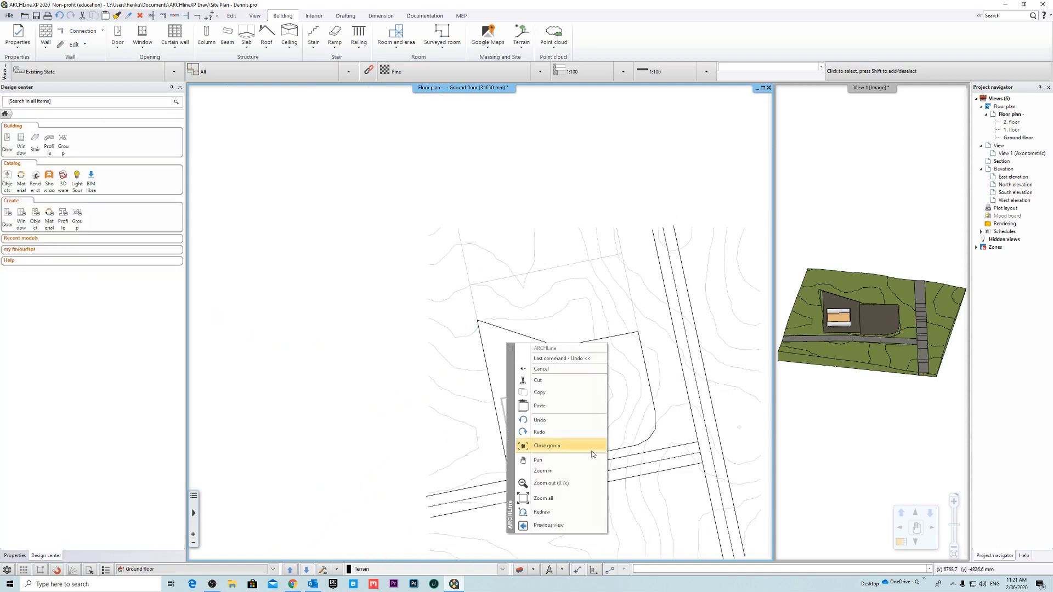
left_click(564, 448)
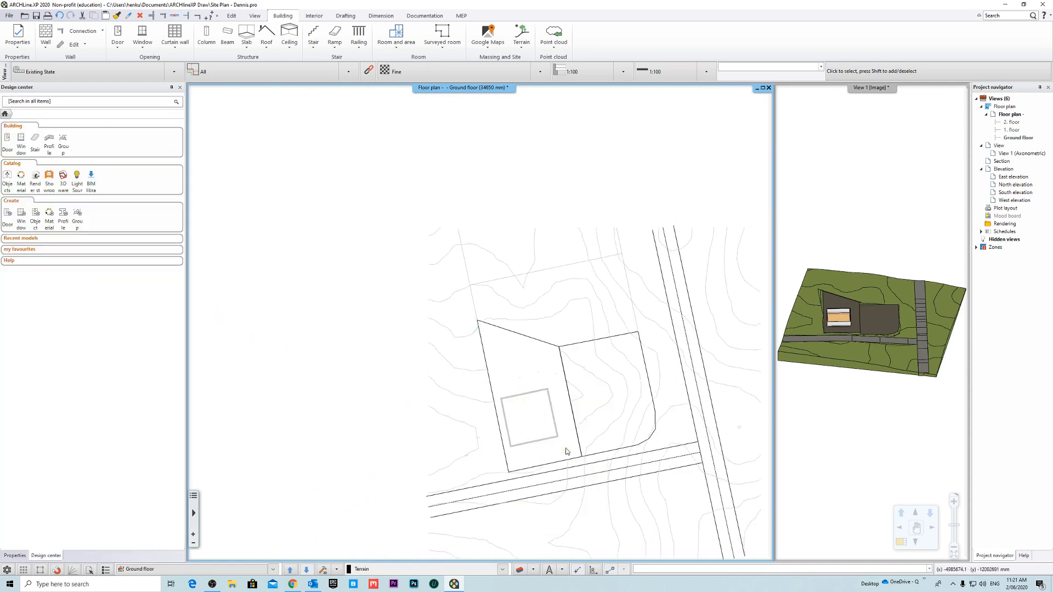
- Delete the three contour elevation labels left inside the plot above the building
scroll(542, 379, "down", 5)
scroll(484, 271, "up", 8)
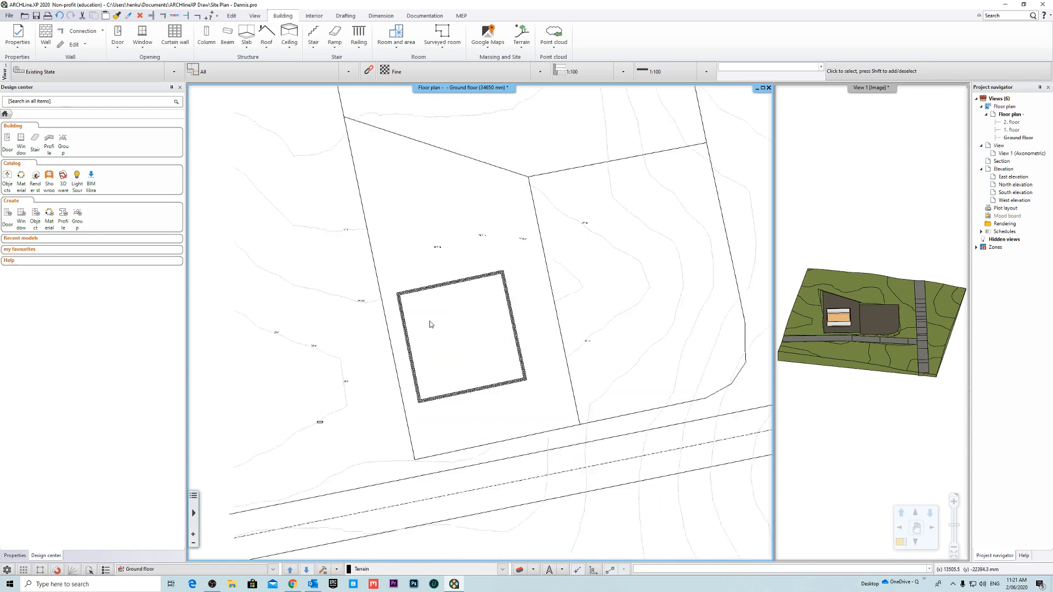
left_click(475, 272)
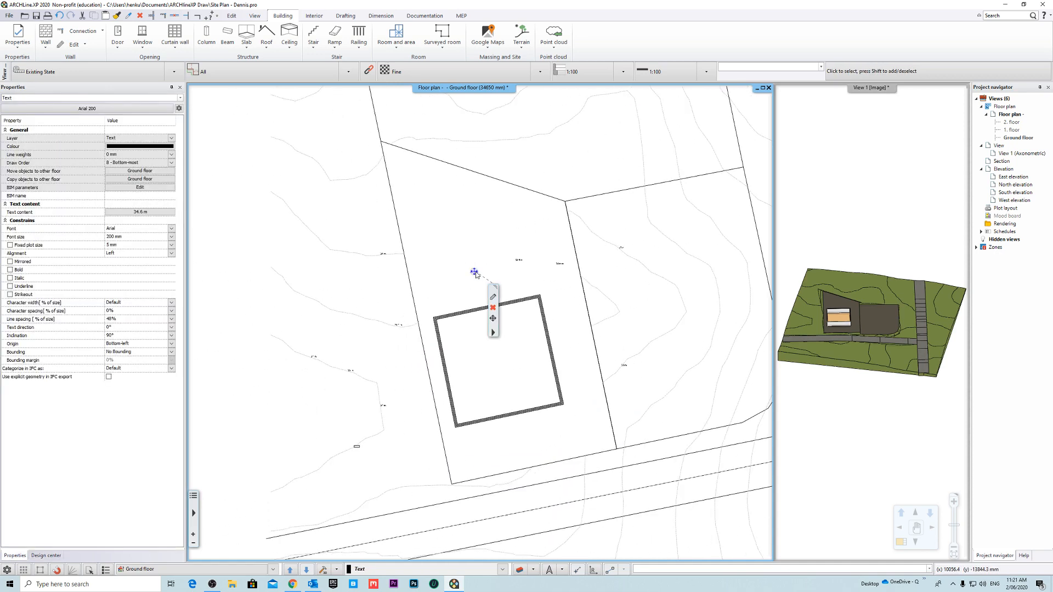
left_click(515, 262)
left_click(559, 265)
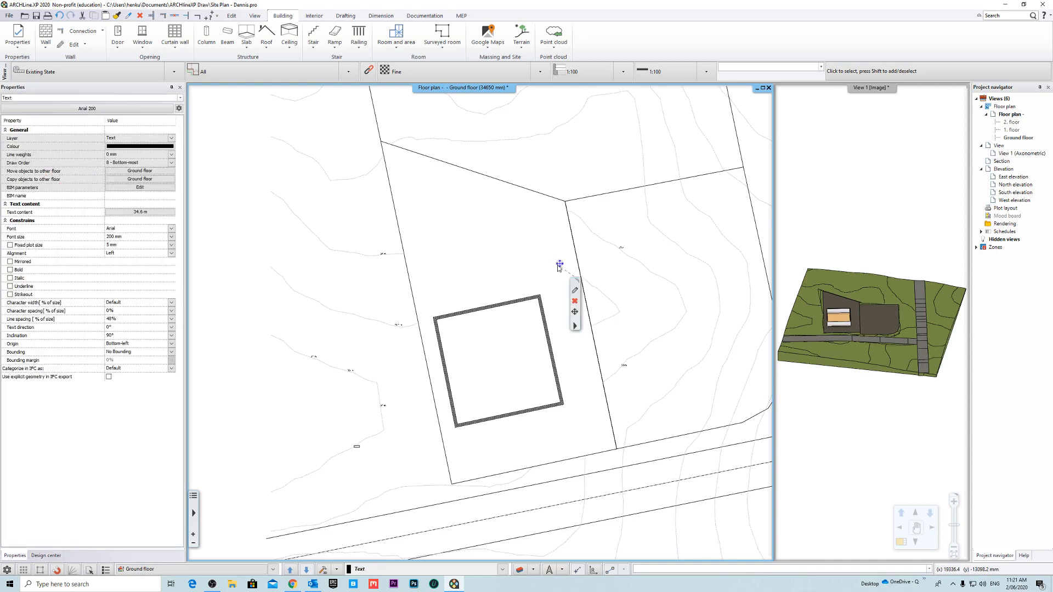
key("Escape")
- Delete the lowest 35 m elevation label on the contour line to the left of the plot
scroll(527, 307, "down", 5)
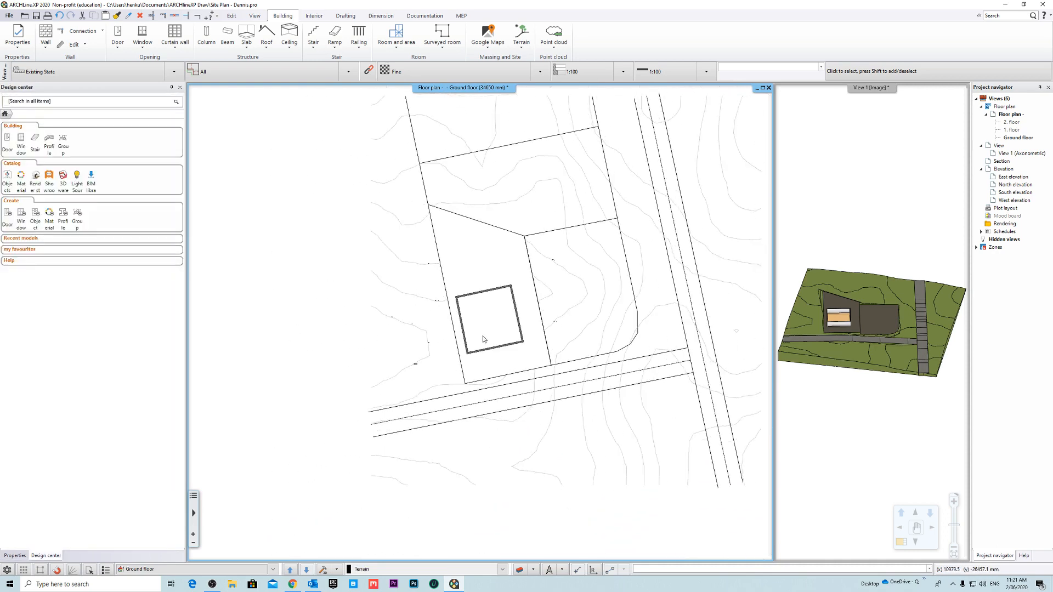
middle_click_drag(535, 334, 539, 352)
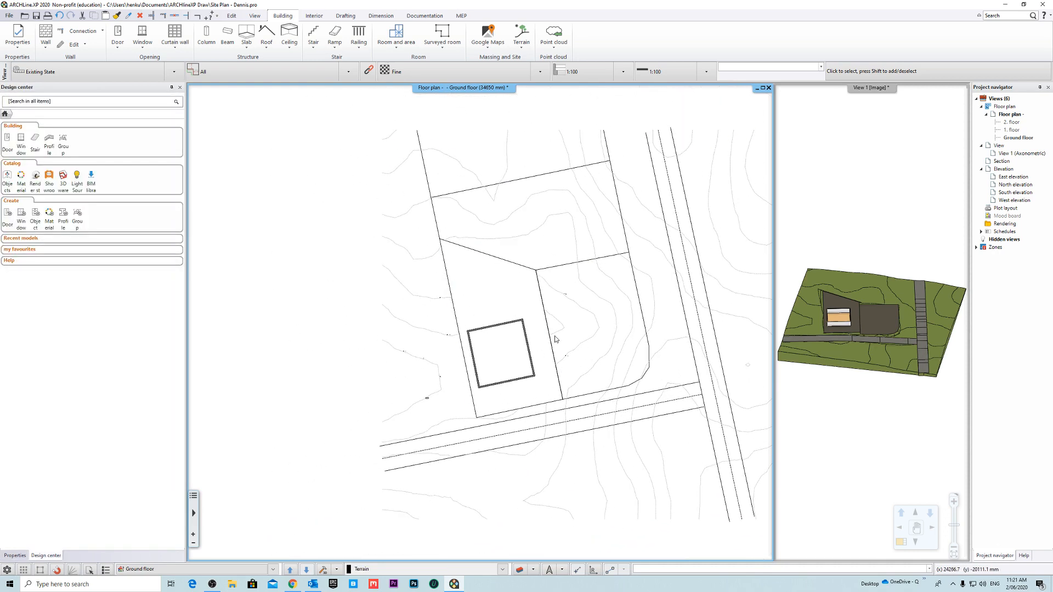
scroll(554, 339, "up", 2)
scroll(533, 307, "up", 5)
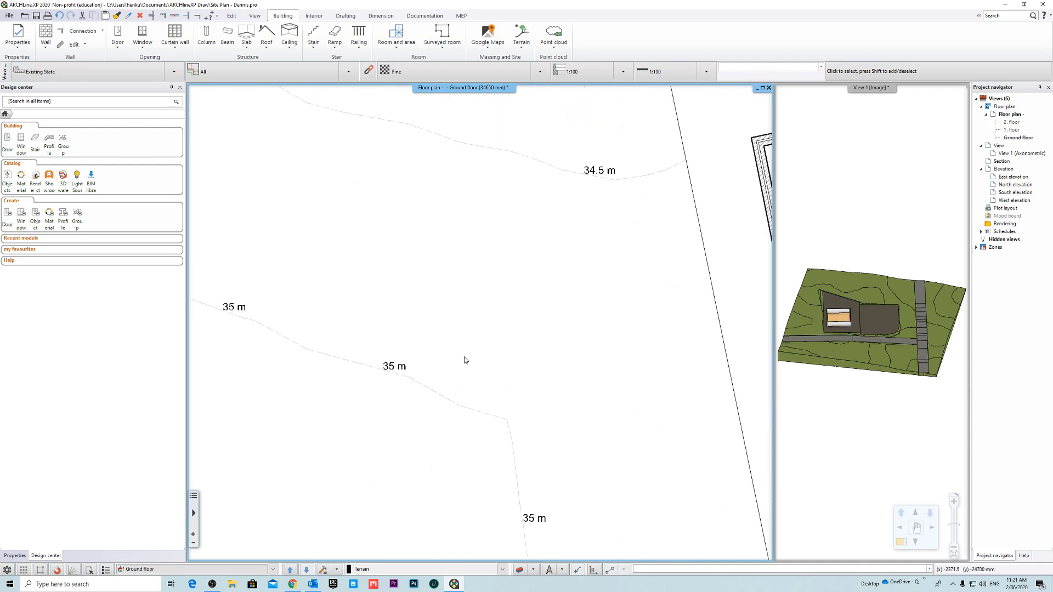
scroll(464, 360, "down", 3)
scroll(464, 396, "up", 4)
left_click(481, 344)
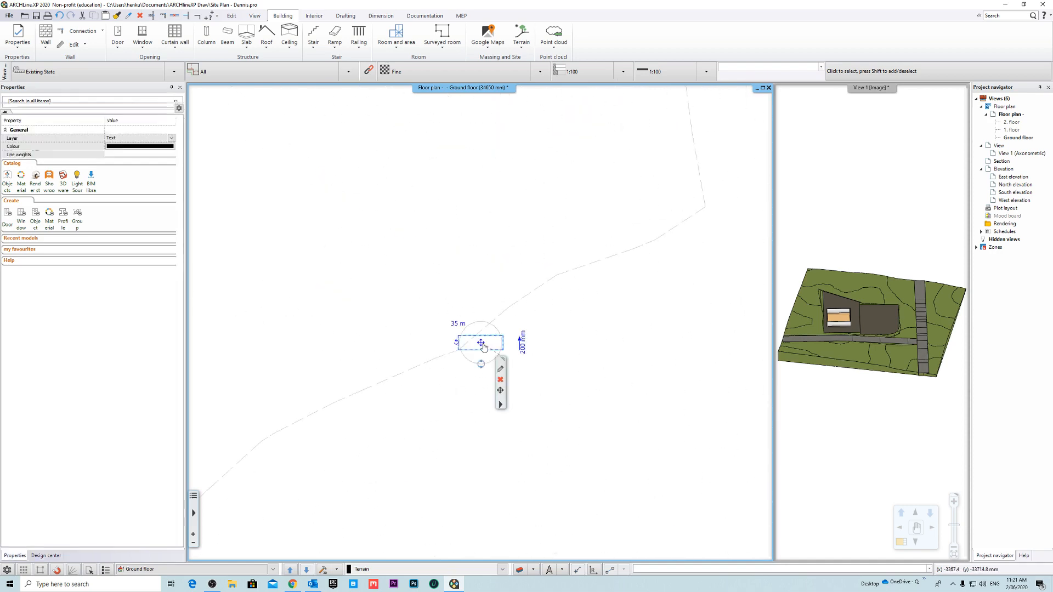
key("Escape")
scroll(552, 345, "up", 6)
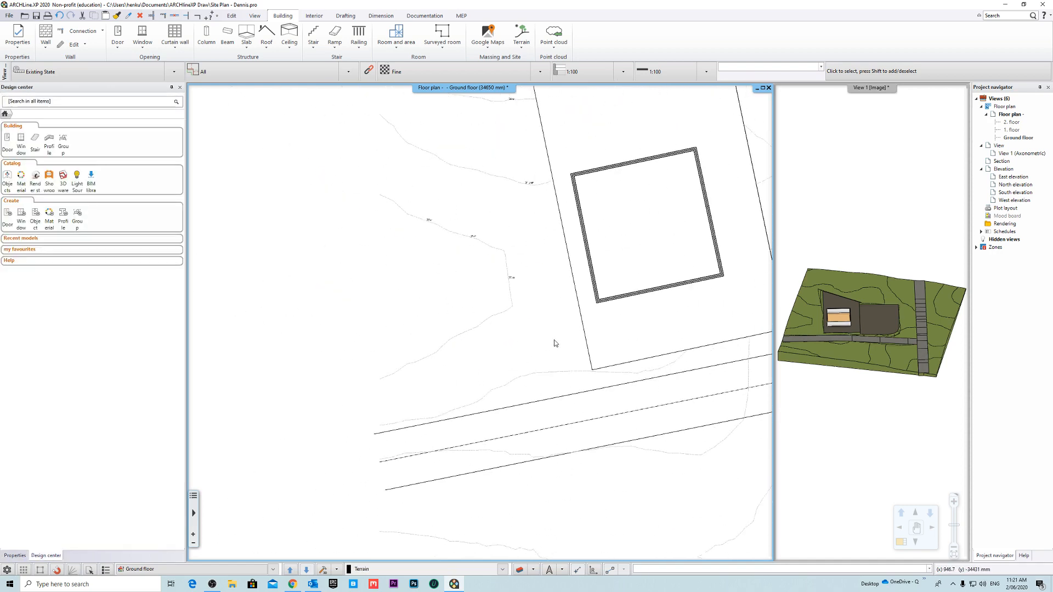
- Query the terrain elevation on the middle contour line west of the plot and place its height label there
scroll(402, 293, "up", 5)
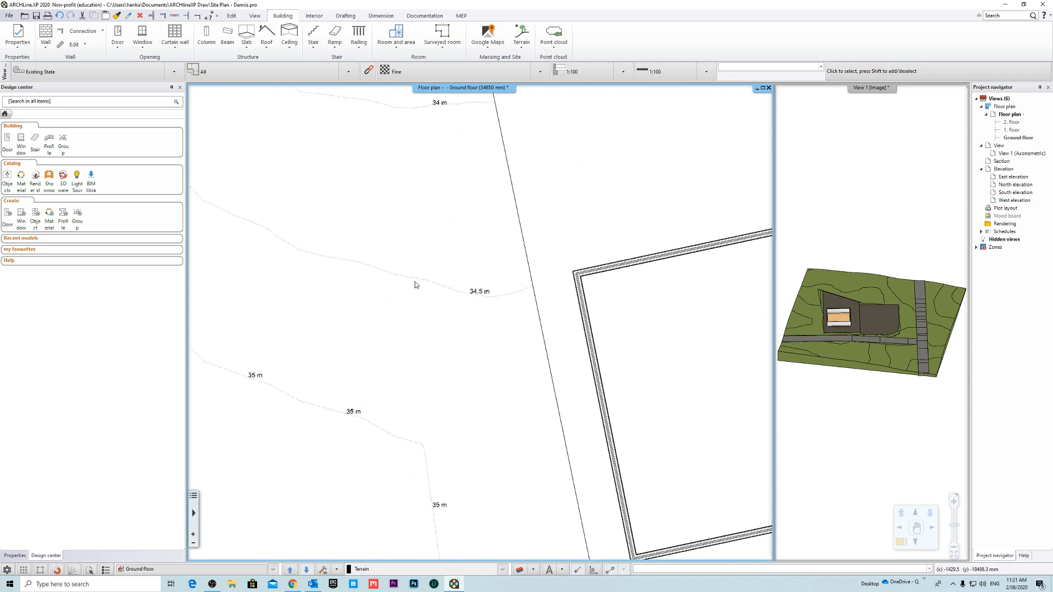
right_click(412, 281)
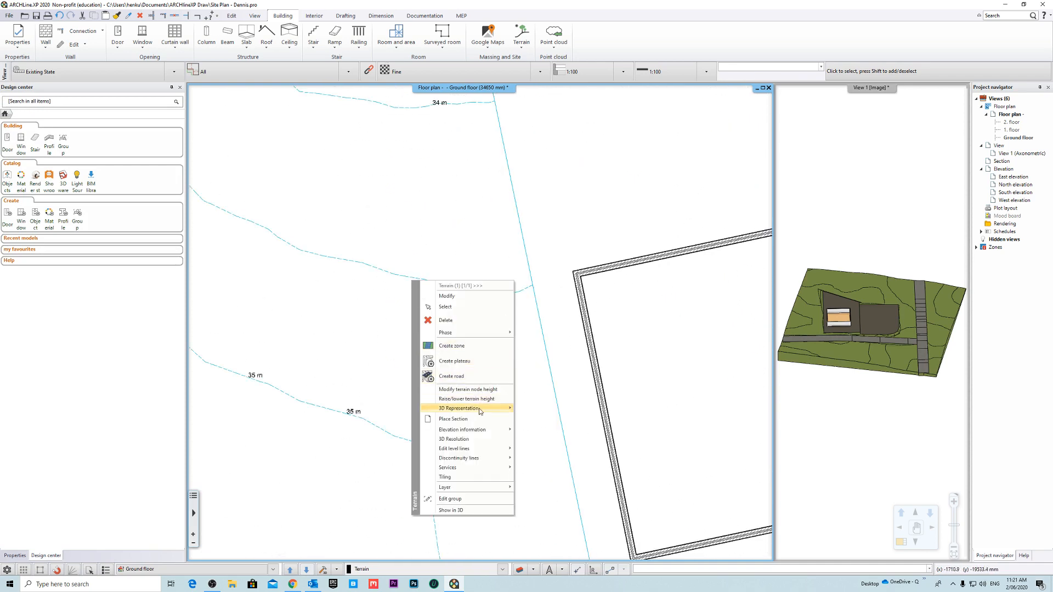
mouse_move(489, 431)
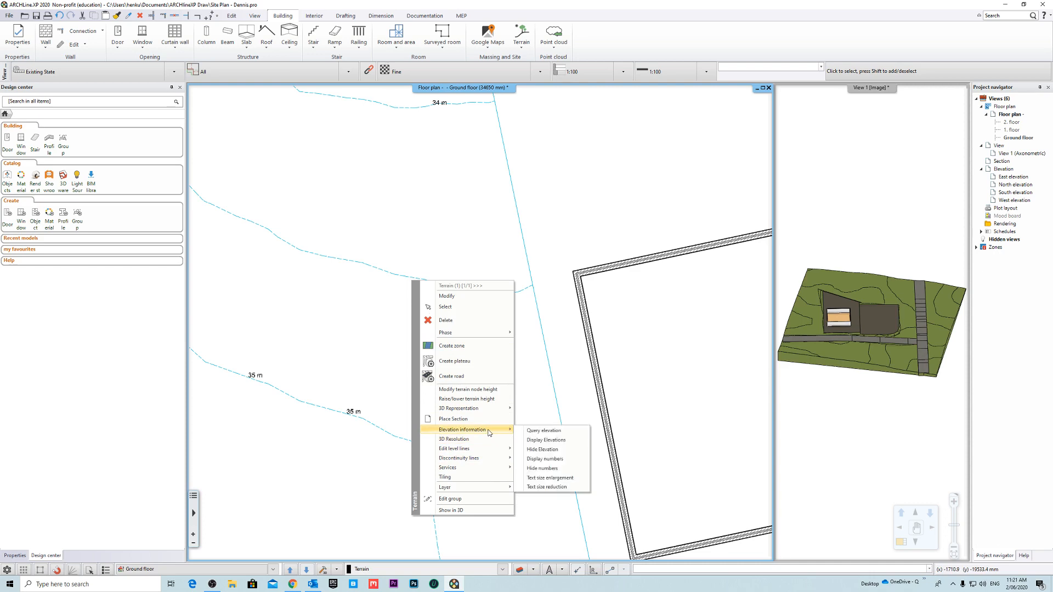
left_click(558, 431)
scroll(437, 296, "down", 3)
scroll(482, 306, "up", 4)
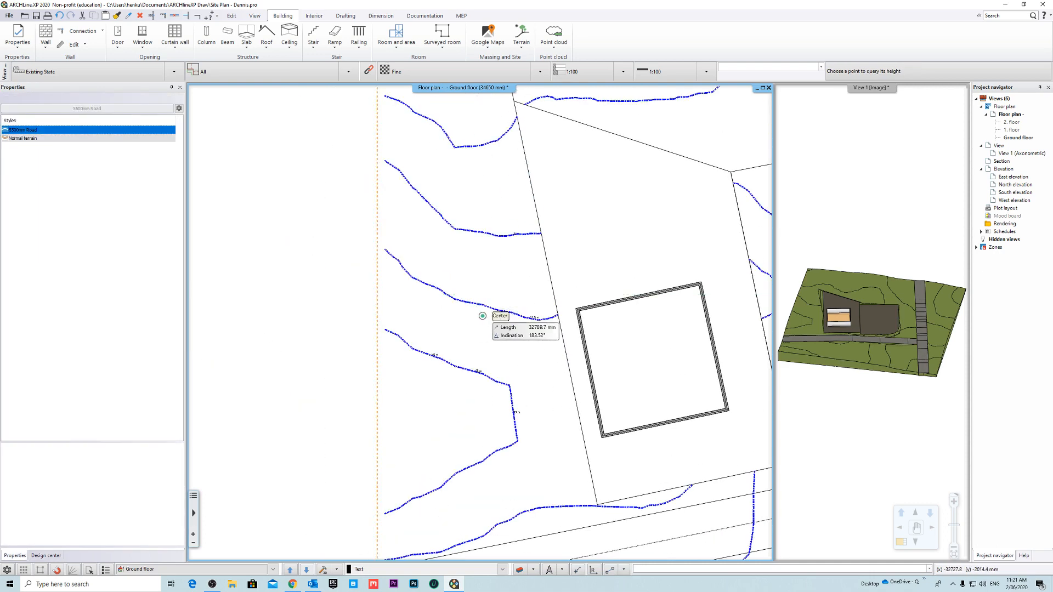
left_click(455, 300)
left_click(553, 318)
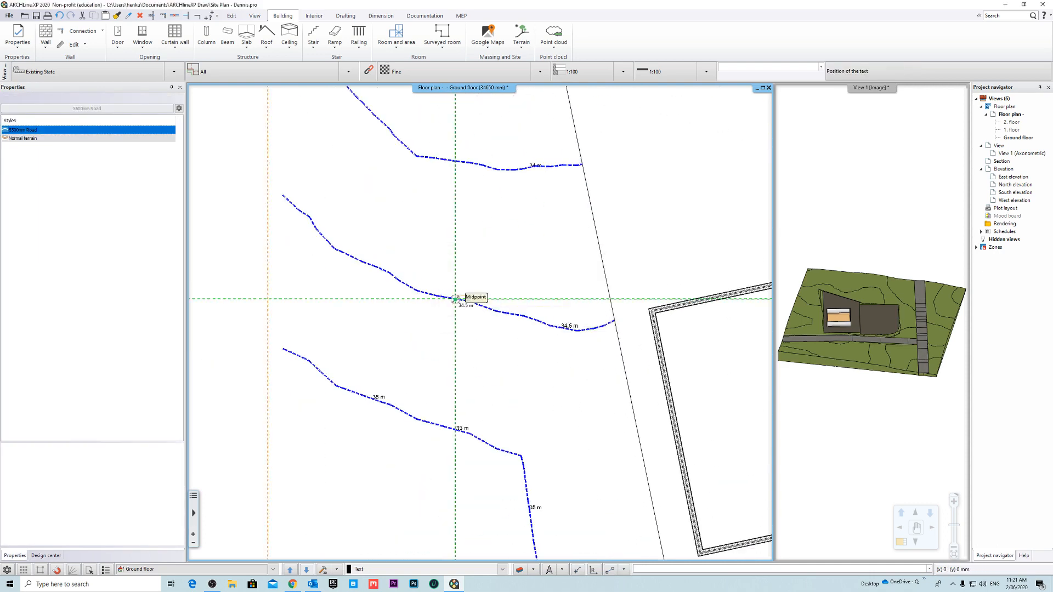
scroll(469, 302, "up", 2)
left_click(461, 309)
scroll(613, 344, "down", 5)
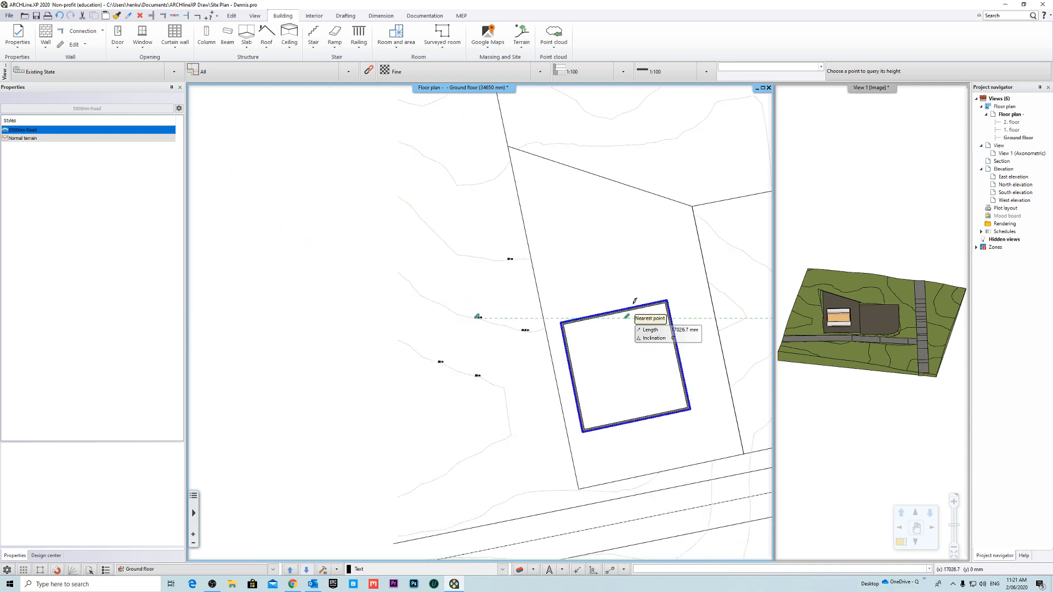
middle_click_drag(628, 318, 522, 332)
key("Escape")
- Query the elevation at two points on the contour just above the plot's slanted upper boundary and place both labels
scroll(493, 258, "up", 5)
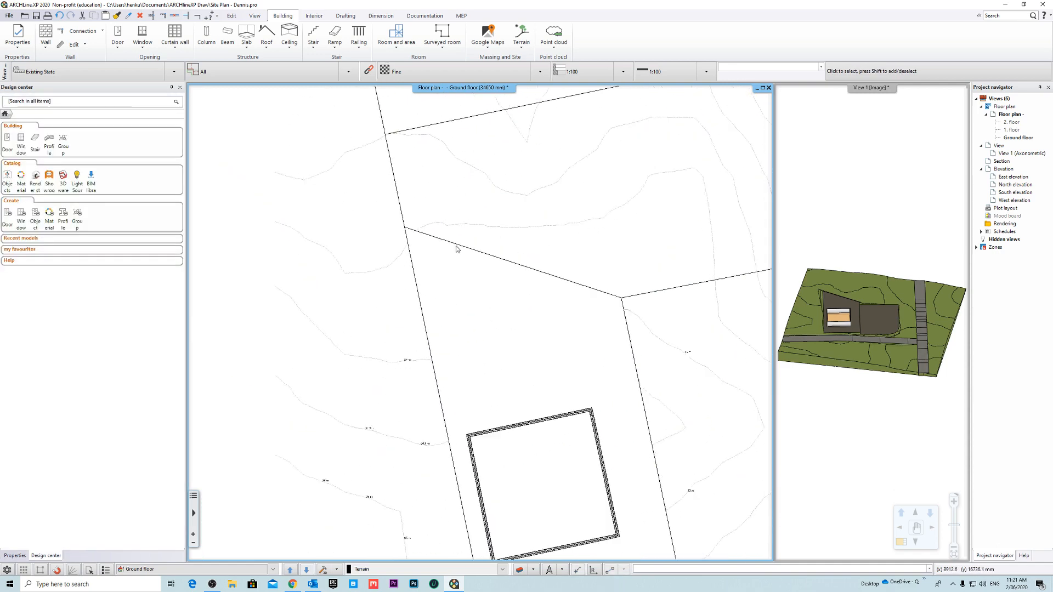
right_click(485, 270)
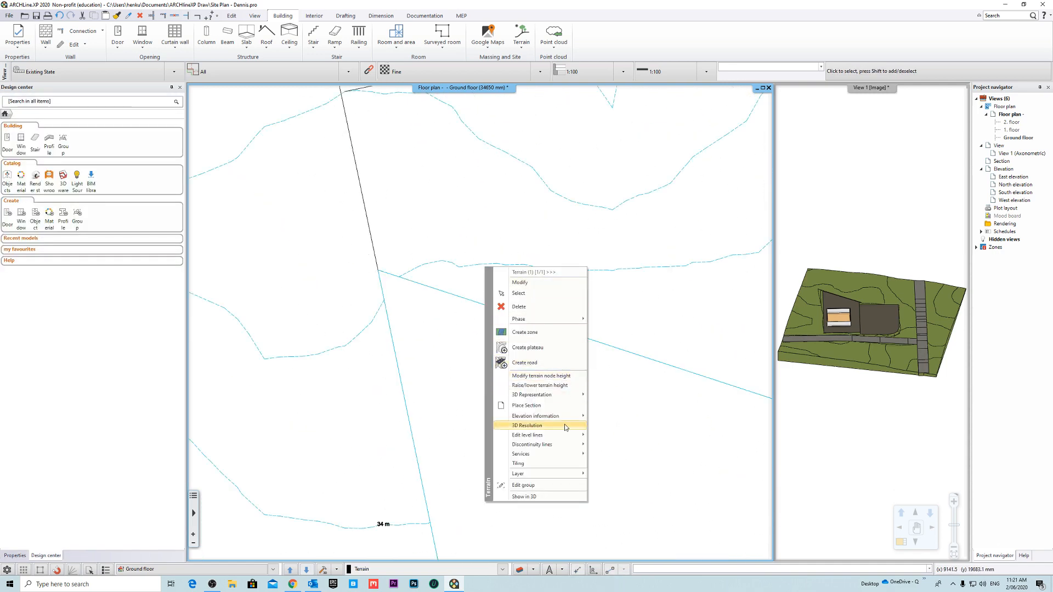
mouse_move(567, 419)
left_click(617, 417)
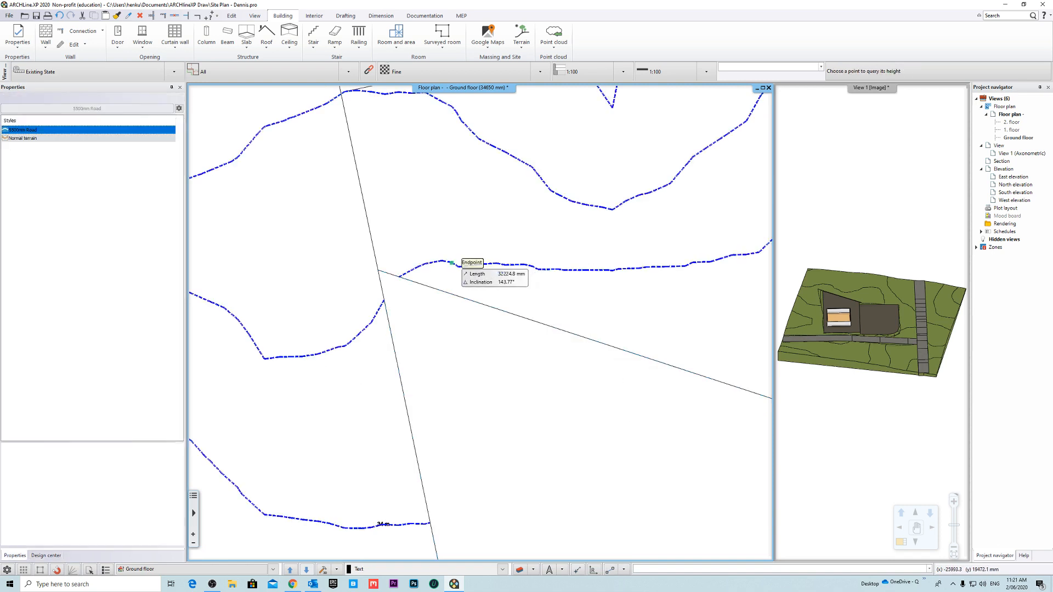
left_click(455, 265)
left_click(552, 317)
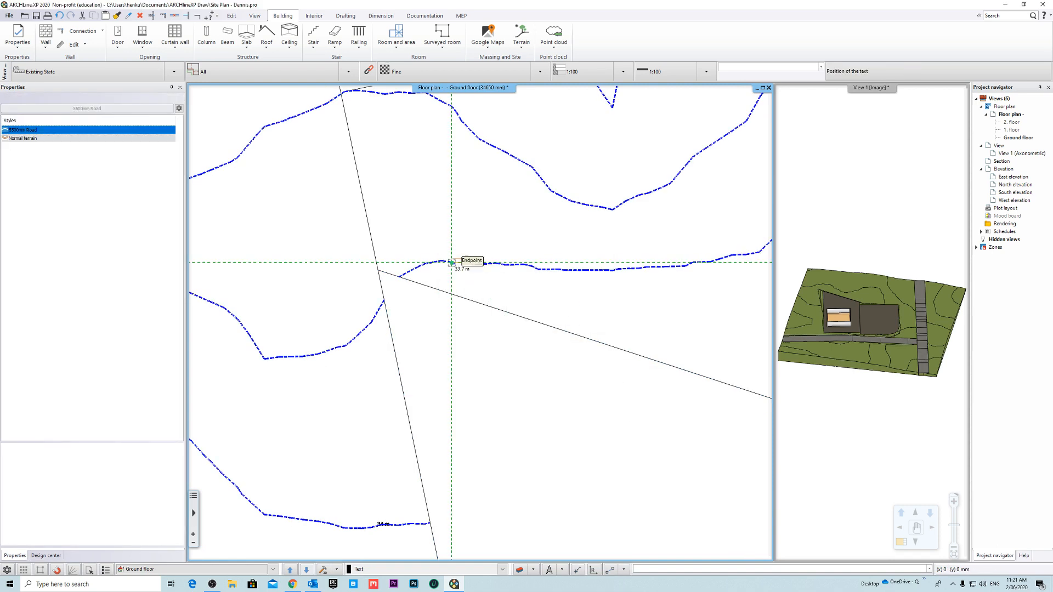
left_click(552, 267)
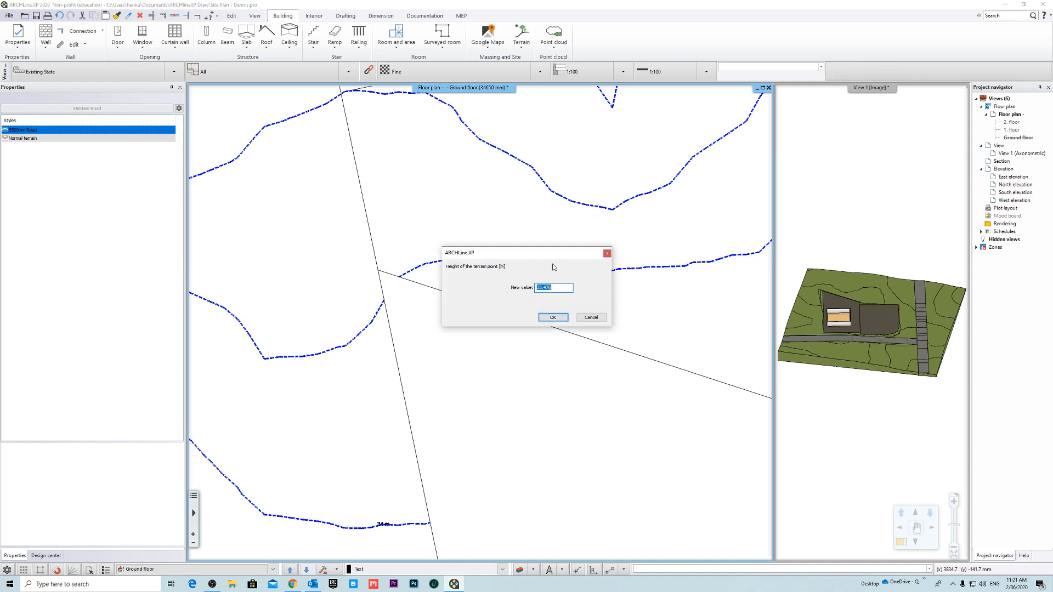
left_click(553, 318)
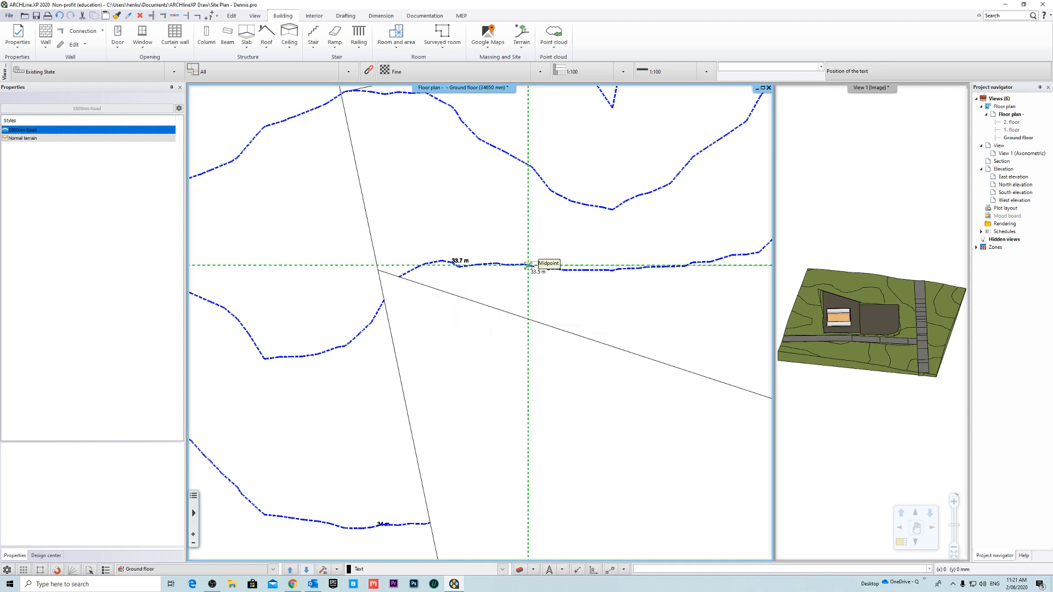
- Label the elevation at two more points farther east along the same contour, and end the elevation query
left_click(638, 274)
left_click(556, 318)
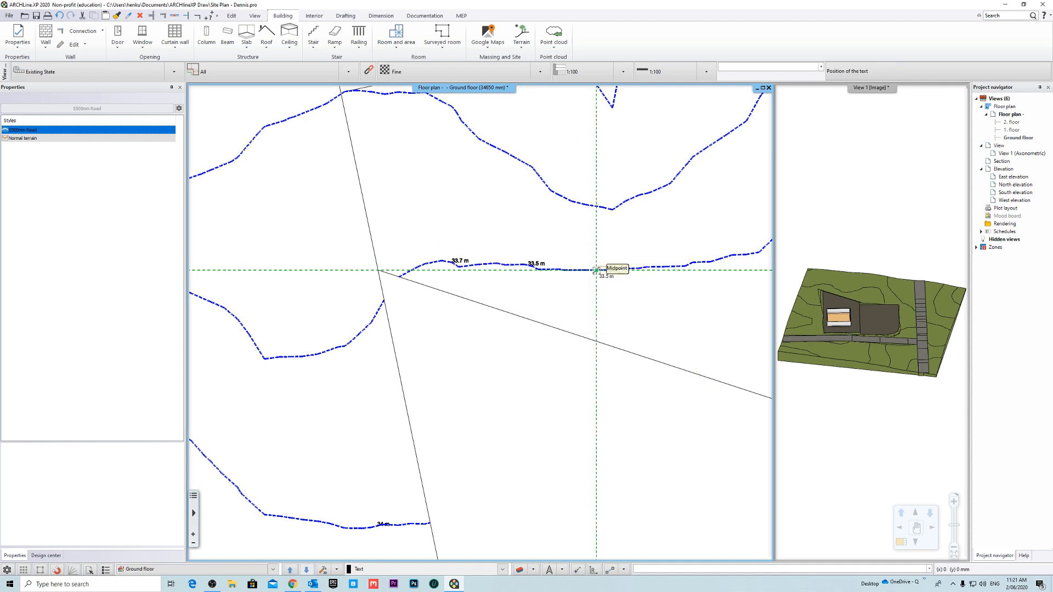
left_click(596, 268)
middle_click_drag(684, 267, 612, 294)
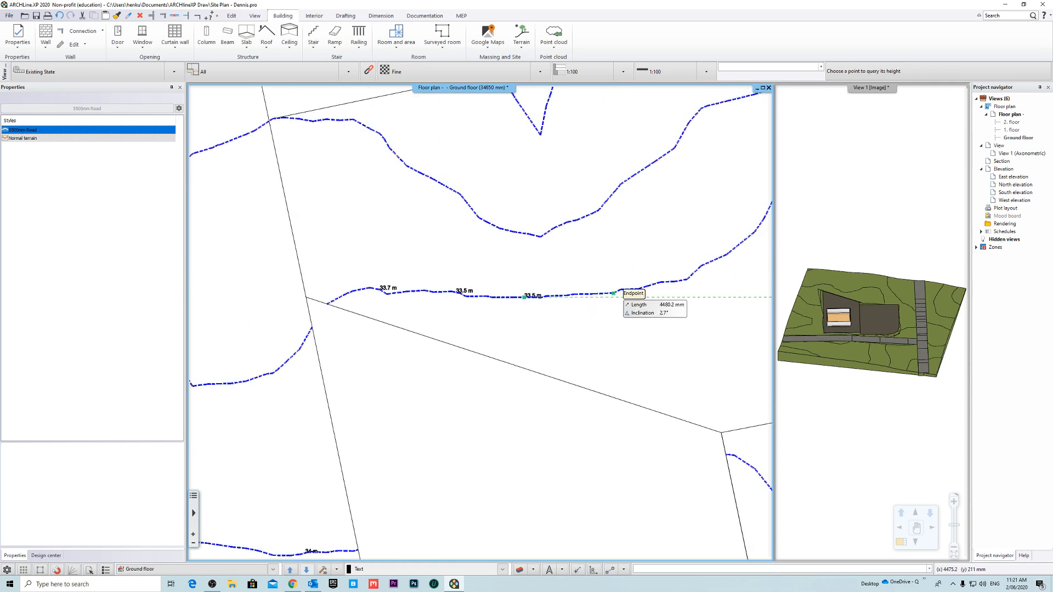
left_click(613, 293)
left_click(554, 318)
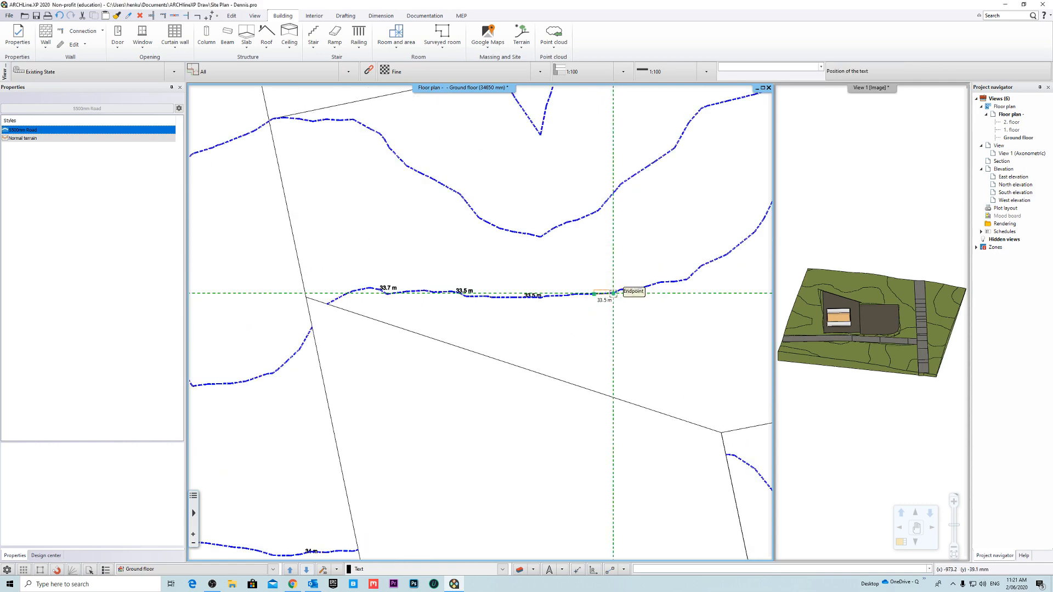
left_click(613, 294)
middle_click_drag(701, 334, 512, 218)
scroll(535, 346, "down", 5)
key("Escape")
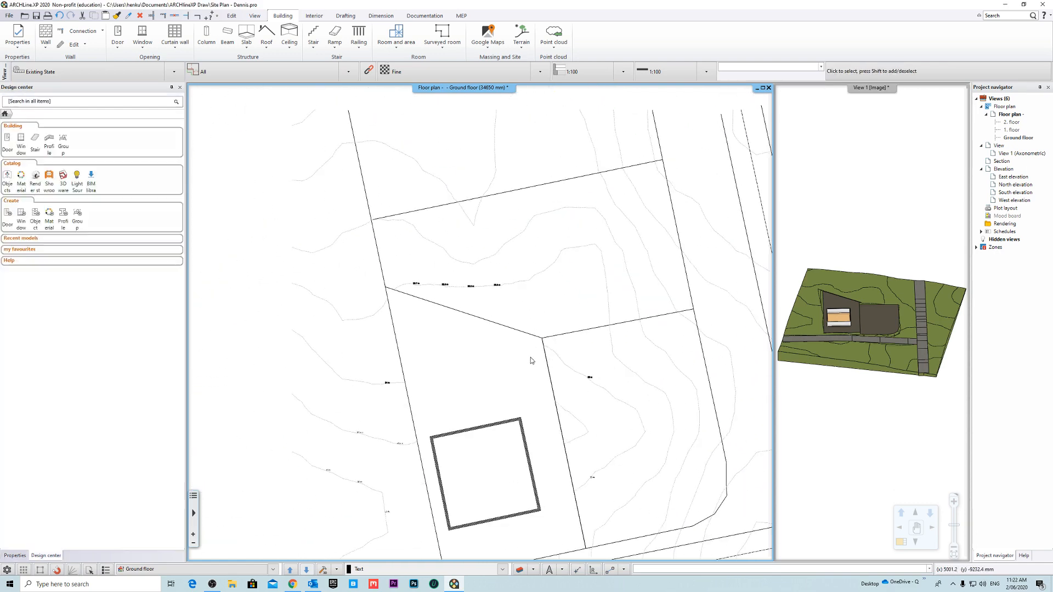
- Examine the ground floor plan, checking the elevation labels and contours around the building plot
scroll(530, 360, "down", 4)
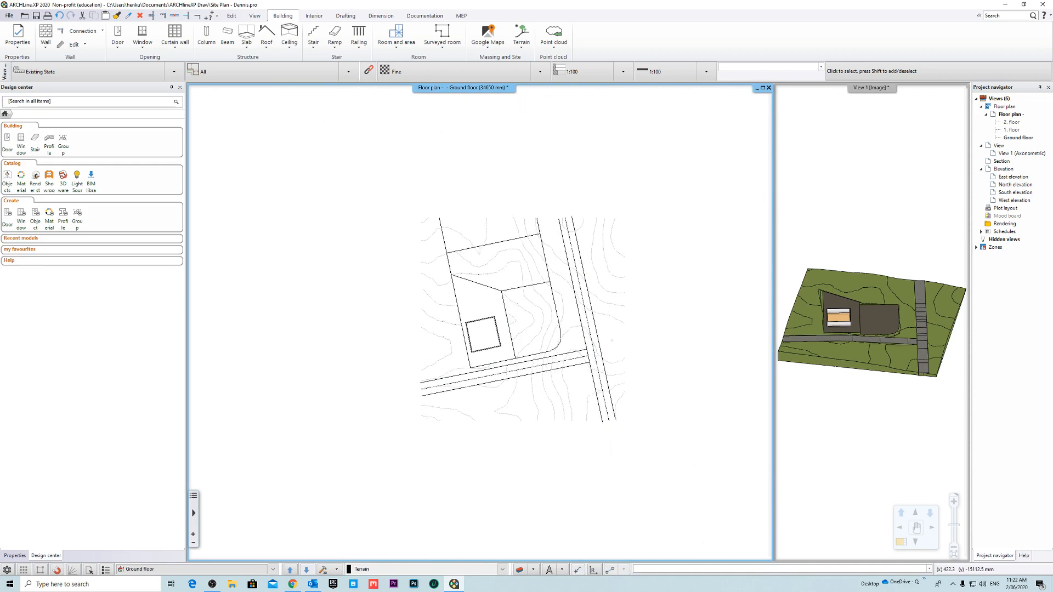
scroll(512, 324, "up", 5)
middle_click_drag(482, 319, 513, 324)
scroll(513, 324, "down", 3)
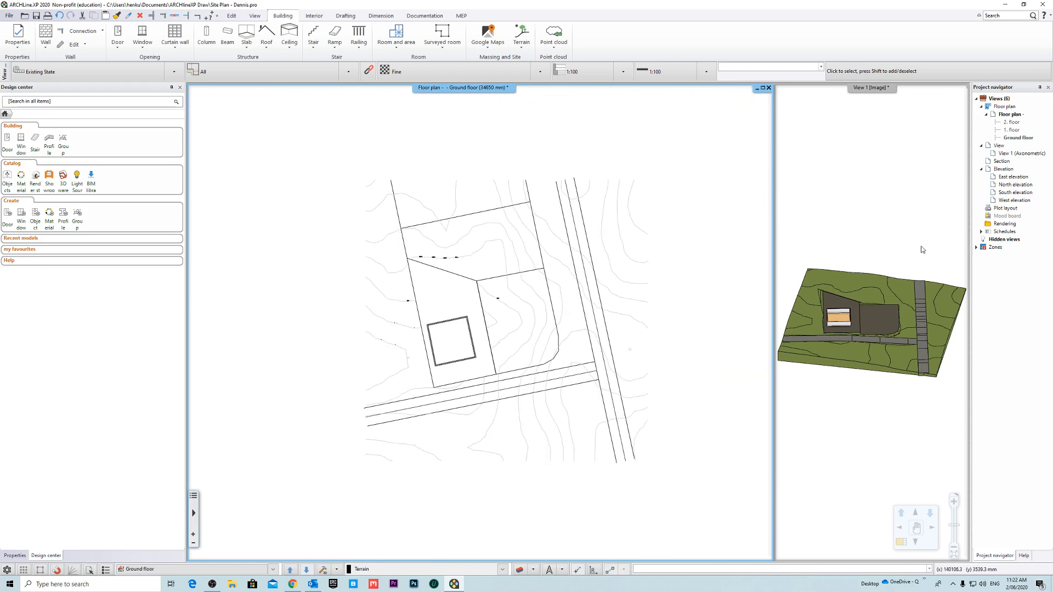
scroll(471, 338, "up", 4)
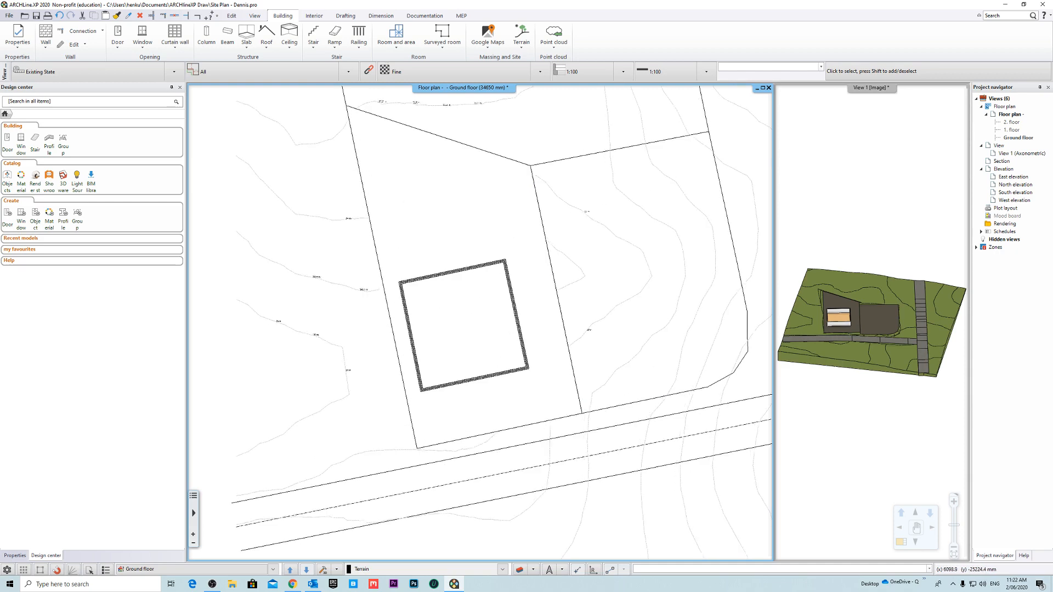
scroll(536, 333, "down", 2)
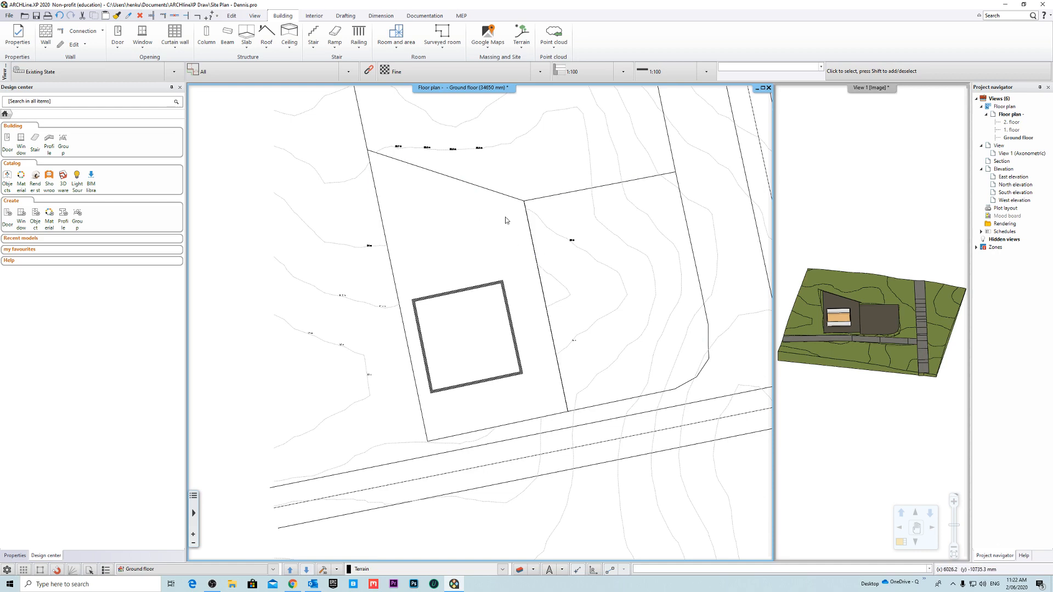
scroll(469, 305, "up", 3)
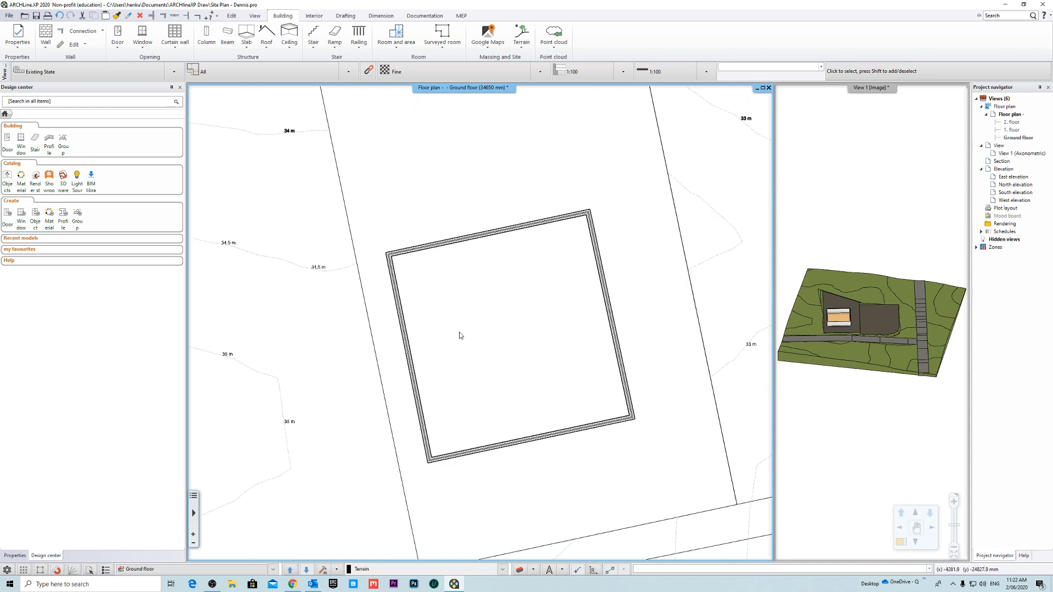
scroll(458, 331, "down", 6)
middle_click_drag(517, 293, 521, 308)
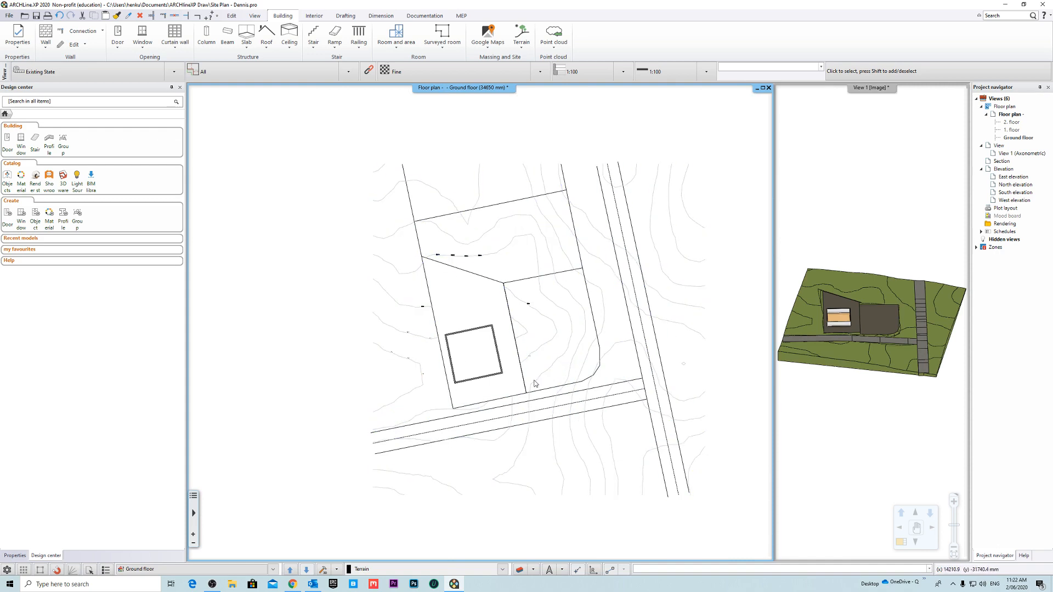
- Bring the 3D view into the main window and examine how the building and its plateau meet the terrain and road
left_click(838, 178)
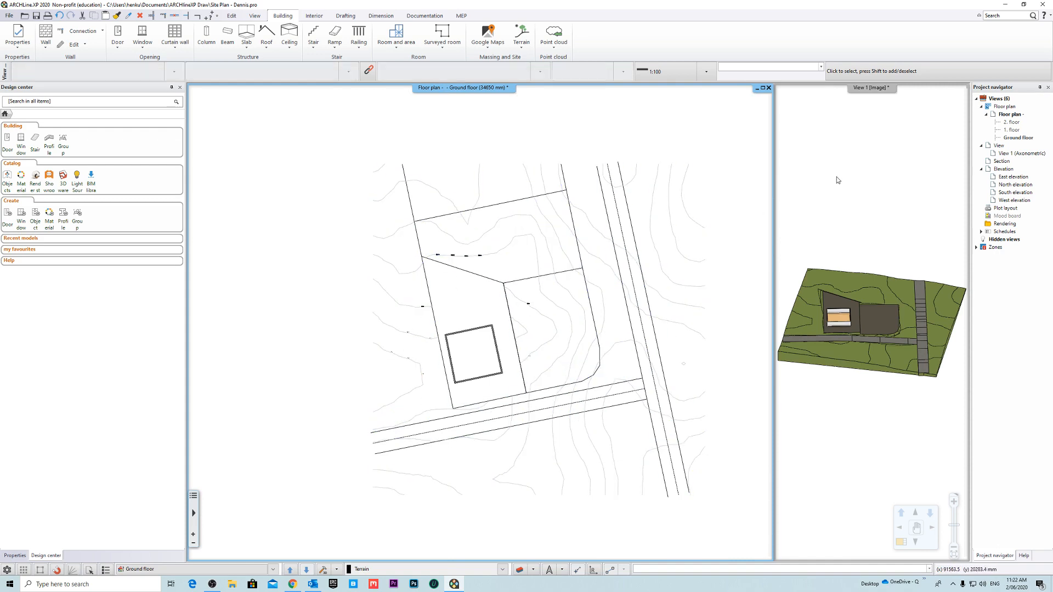
left_click(844, 88)
left_click(901, 96)
right_click_drag(635, 264, 647, 327)
middle_click_drag(648, 327, 568, 324)
scroll(568, 324, "down", 3)
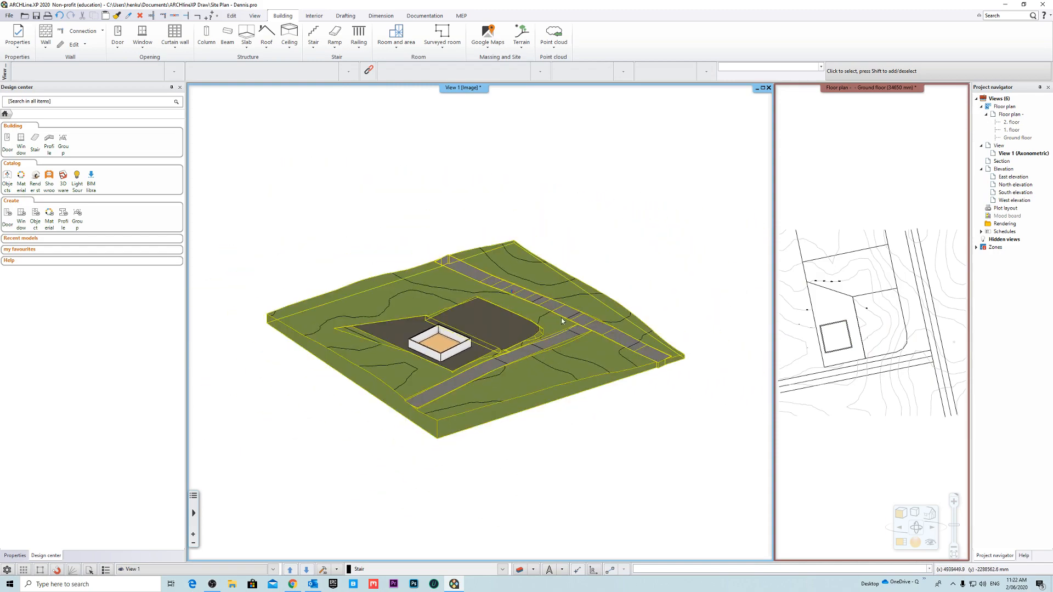
scroll(476, 316, "up", 2)
right_click_drag(476, 316, 407, 387)
right_click_drag(565, 387, 633, 379)
scroll(431, 428, "up", 5)
scroll(514, 336, "up", 8)
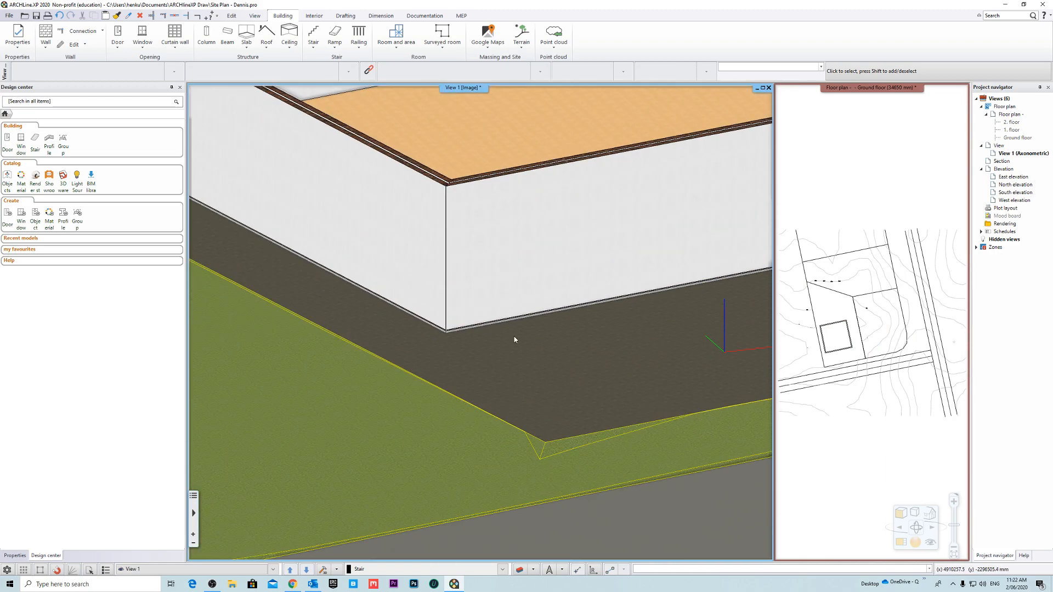
right_click_drag(527, 323, 472, 352)
scroll(474, 318, "up", 5)
scroll(473, 351, "down", 10)
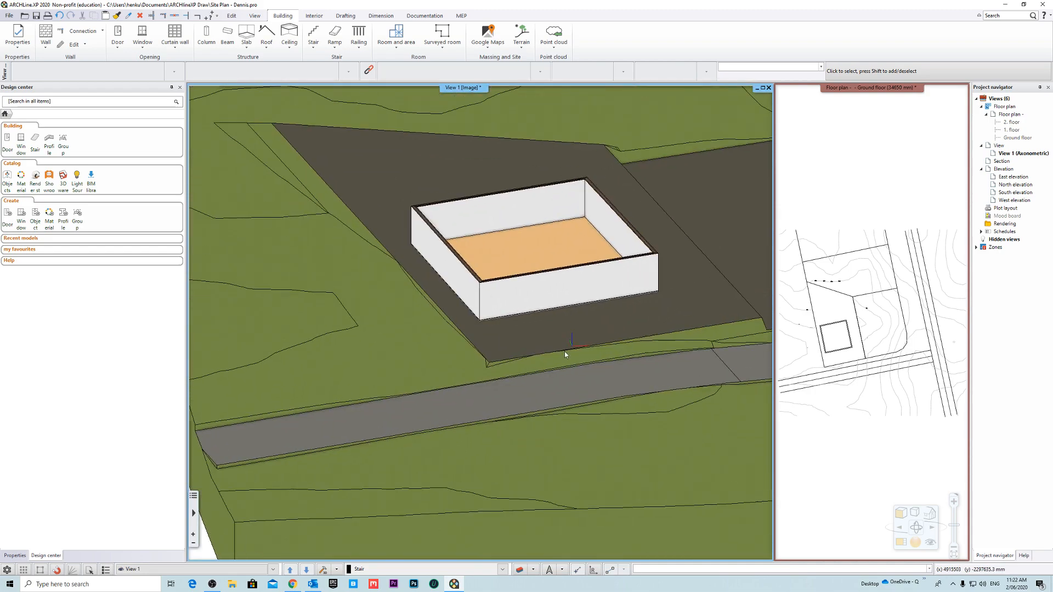
- Return the ground floor plan to the main window and examine the plot and its surrounding elevation labels
left_click(889, 125)
right_click(852, 87)
left_click(866, 93)
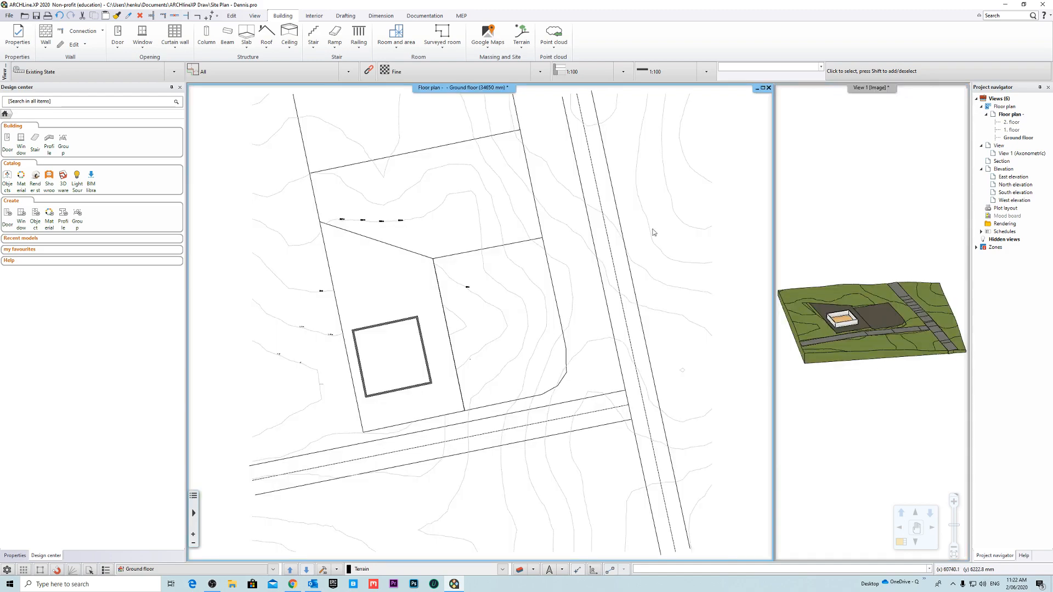
scroll(472, 314, "down", 1)
scroll(416, 354, "up", 5)
scroll(535, 331, "down", 2)
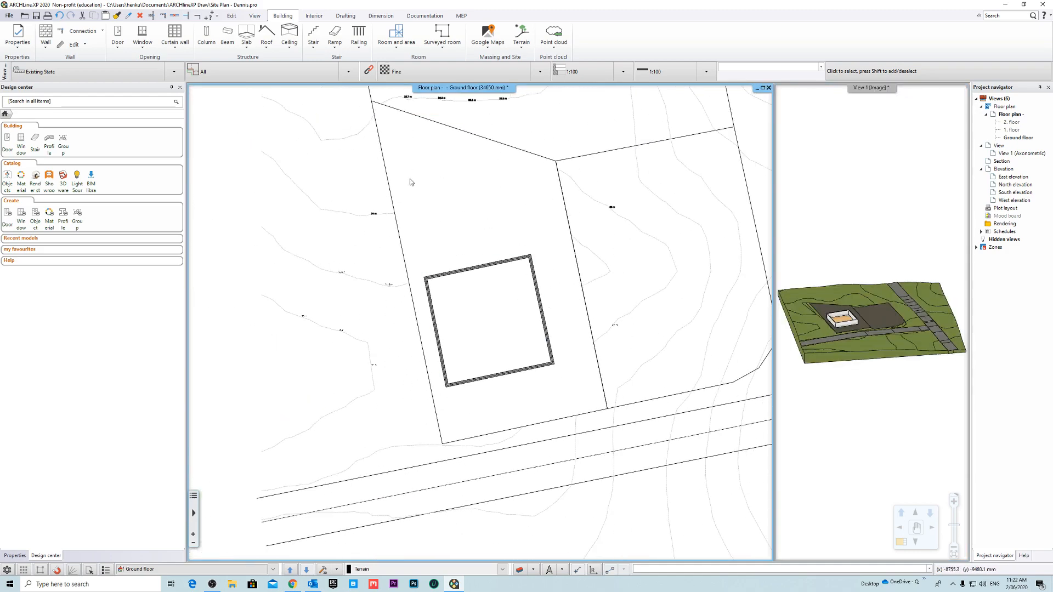
scroll(476, 423, "down", 3)
scroll(395, 385, "up", 1)
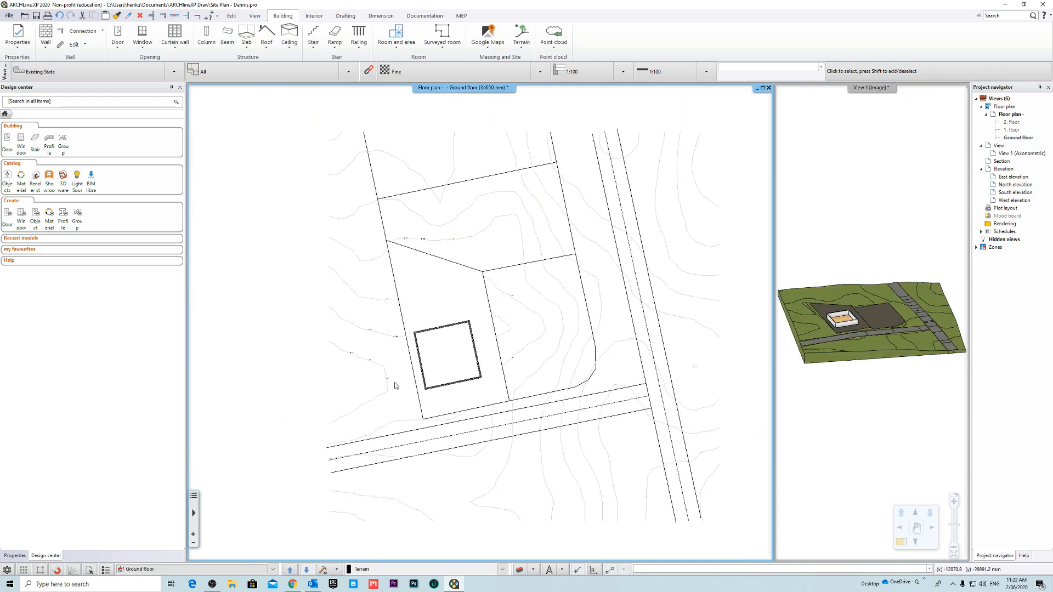
- Switch the floor plan from the ground floor to 1. floor
left_click(291, 570)
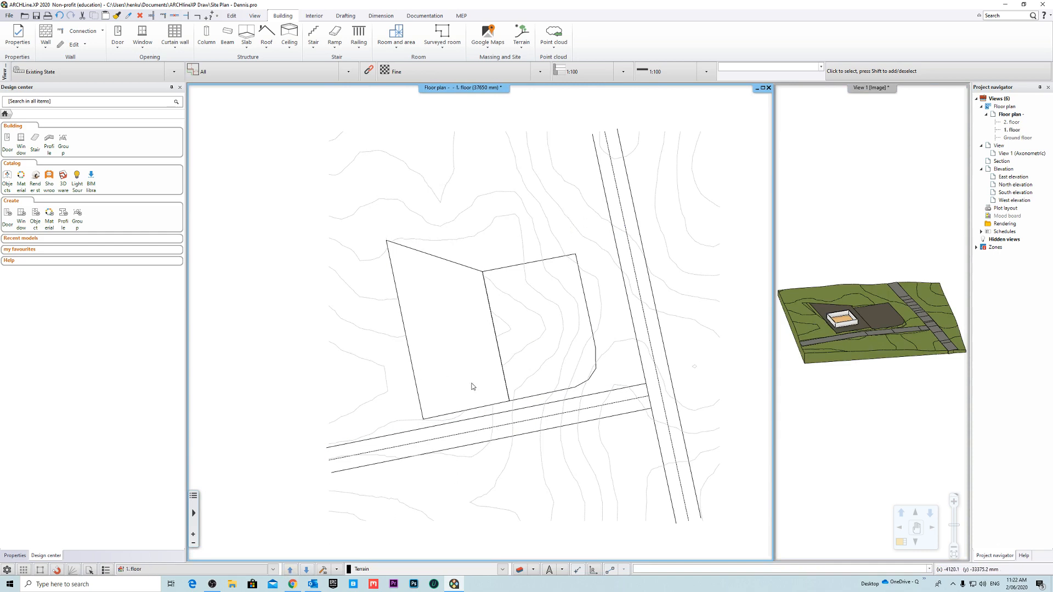
scroll(436, 376, "up", 2)
scroll(418, 426, "down", 2)
scroll(422, 293, "up", 1)
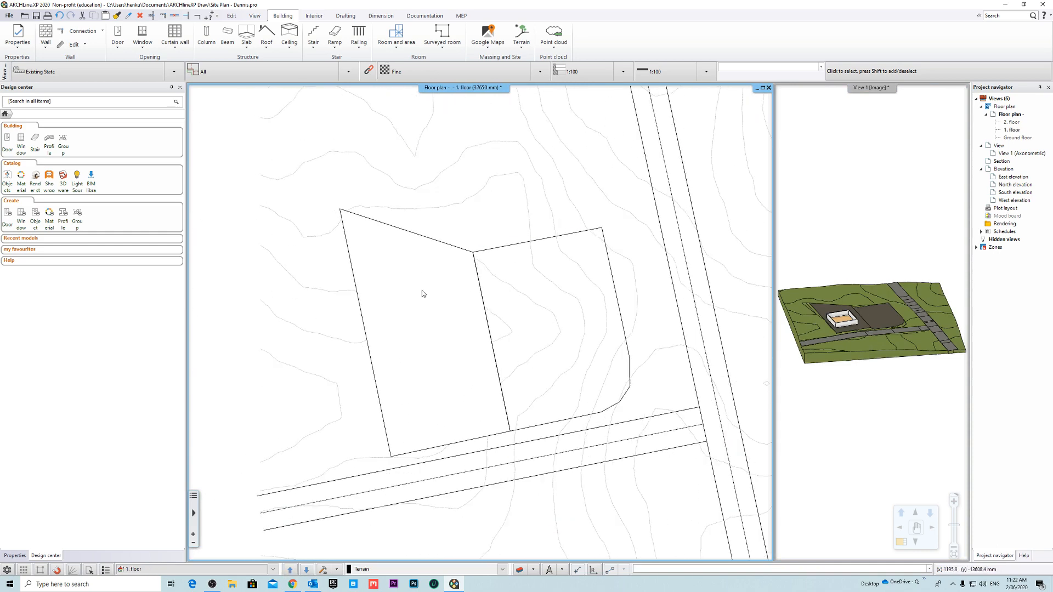
- Select the terrain and preview 2. floor, 1. floor and Ground floor as visibility choices, cancelling the floor selection
left_click(356, 349)
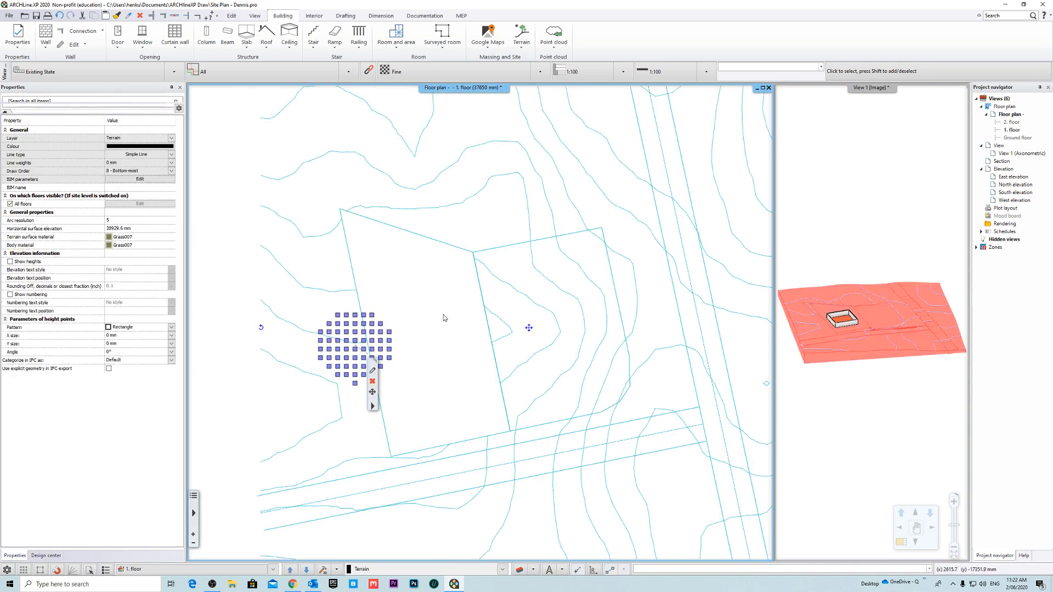
key("Escape")
left_click(329, 290)
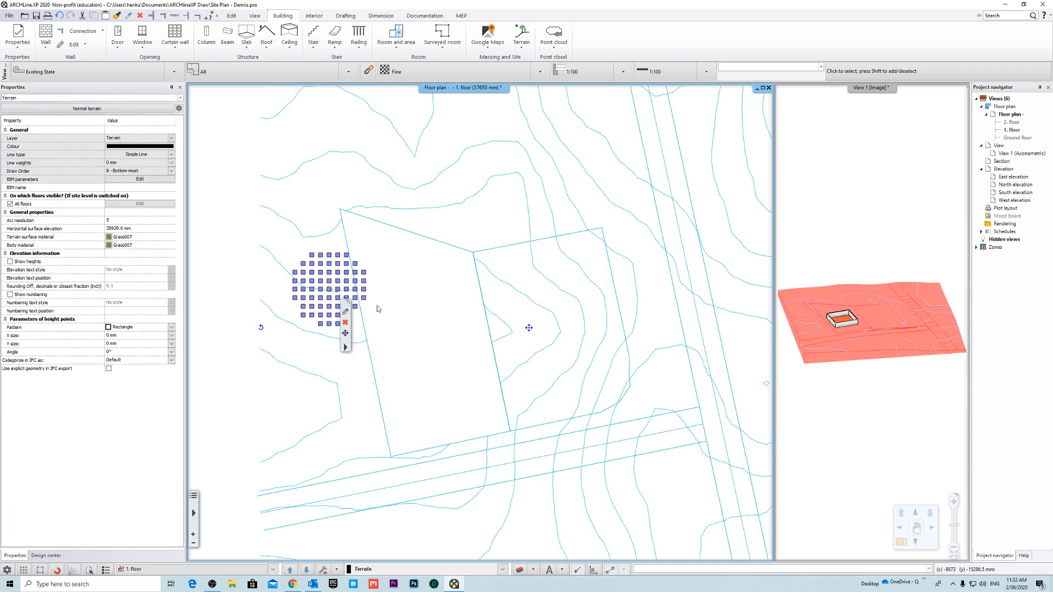
scroll(464, 331, "down", 1)
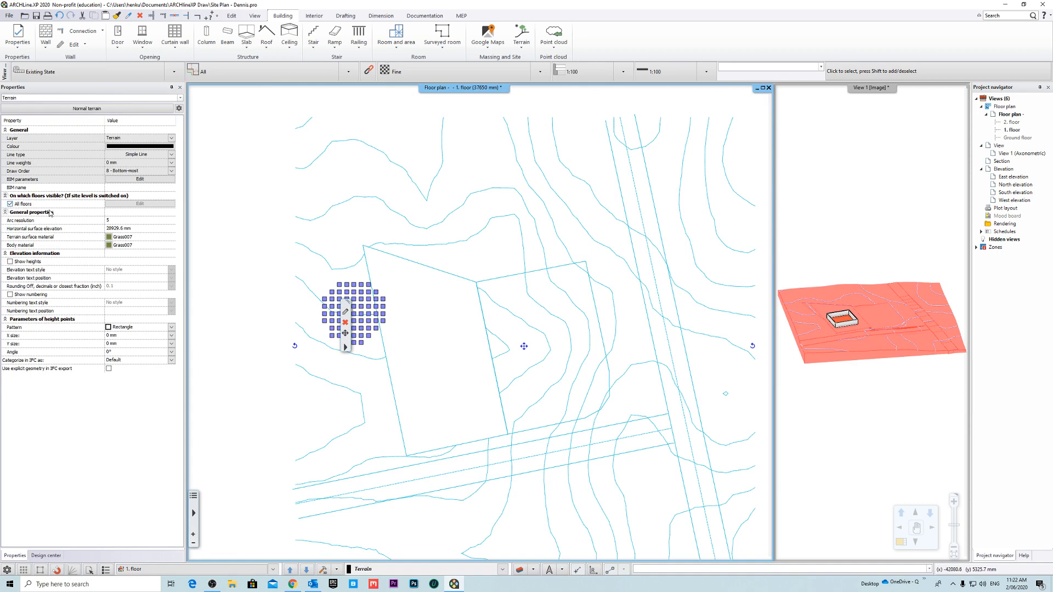
left_click(167, 207)
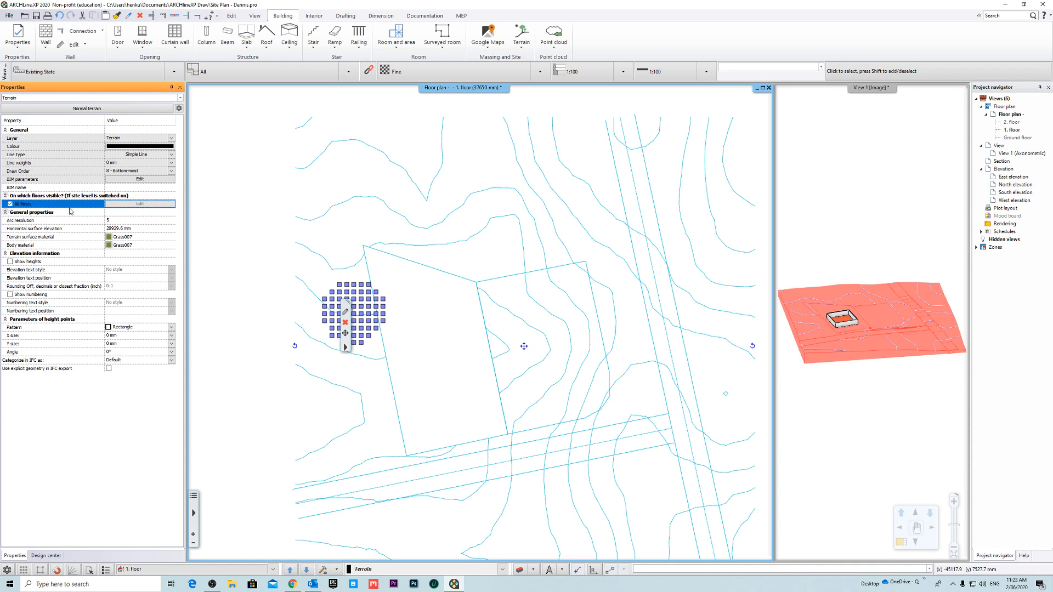
left_click(10, 204)
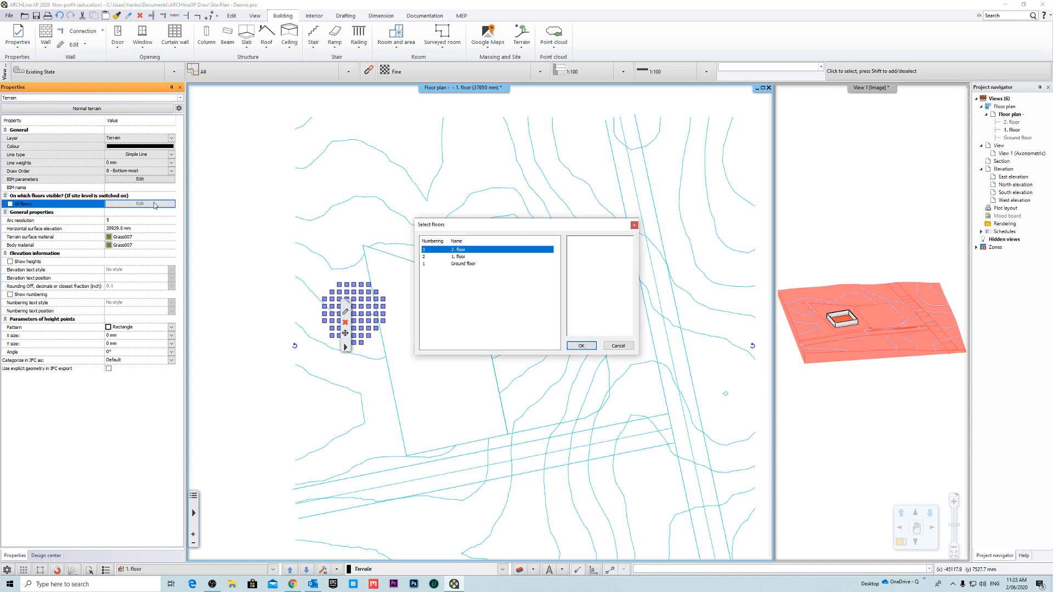
left_click(469, 264)
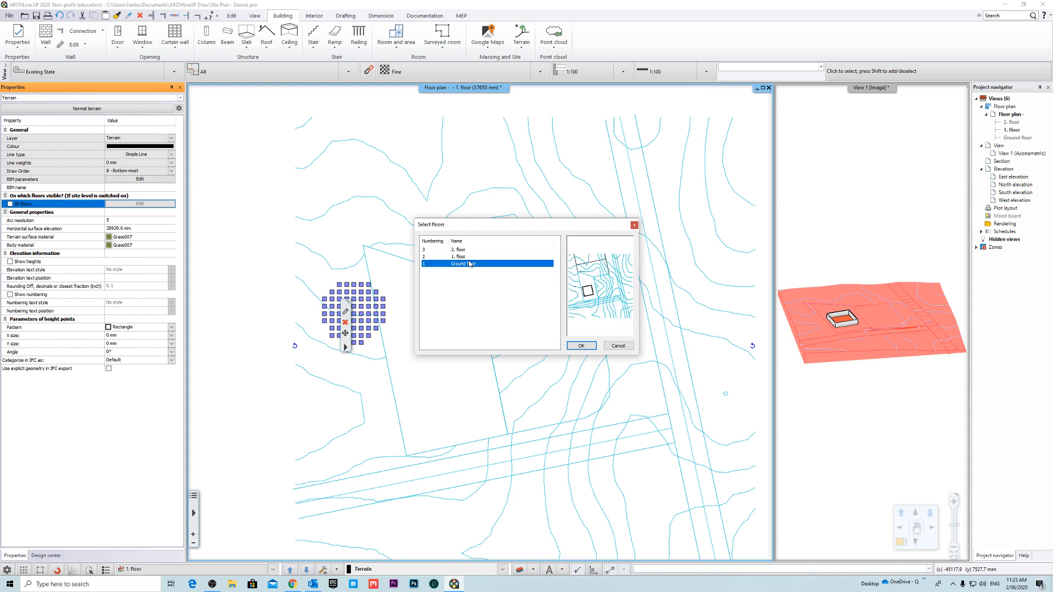
left_click(466, 257)
left_click(465, 250)
left_click(466, 264)
left_click(618, 346)
scroll(463, 298, "down", 5)
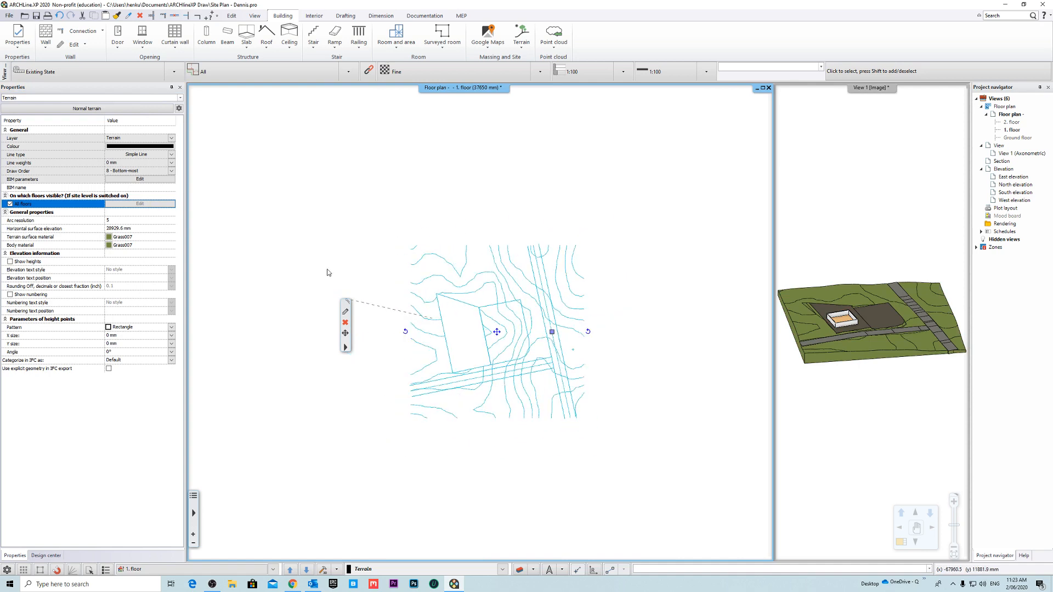
key("Escape")
- Switch the floor plan from 1. floor to the ground floor and review the building's position on the plot
scroll(470, 336, "up", 5)
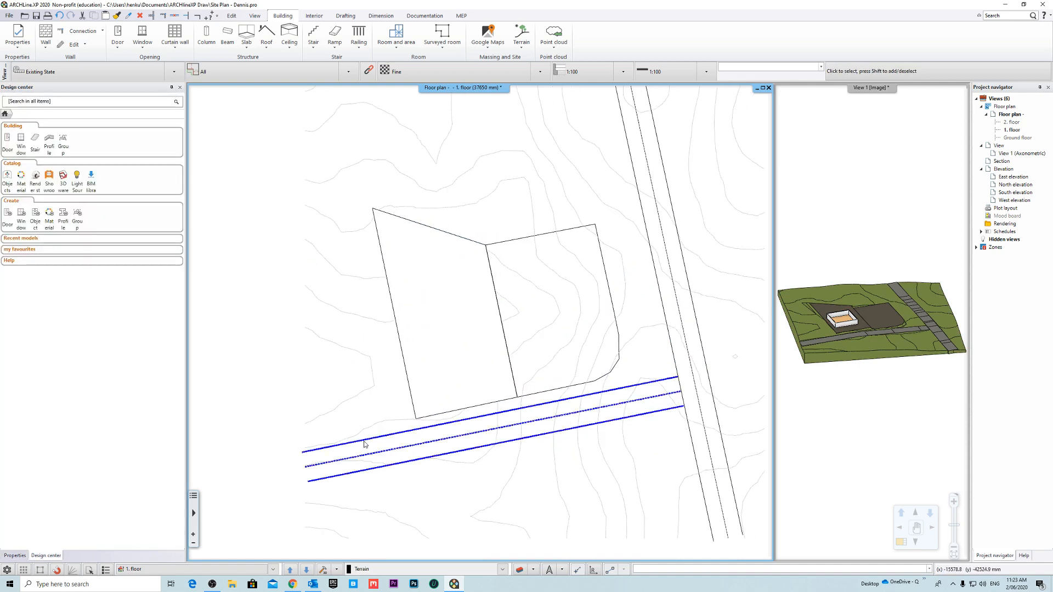
left_click(306, 571)
scroll(476, 398, "down", 5)
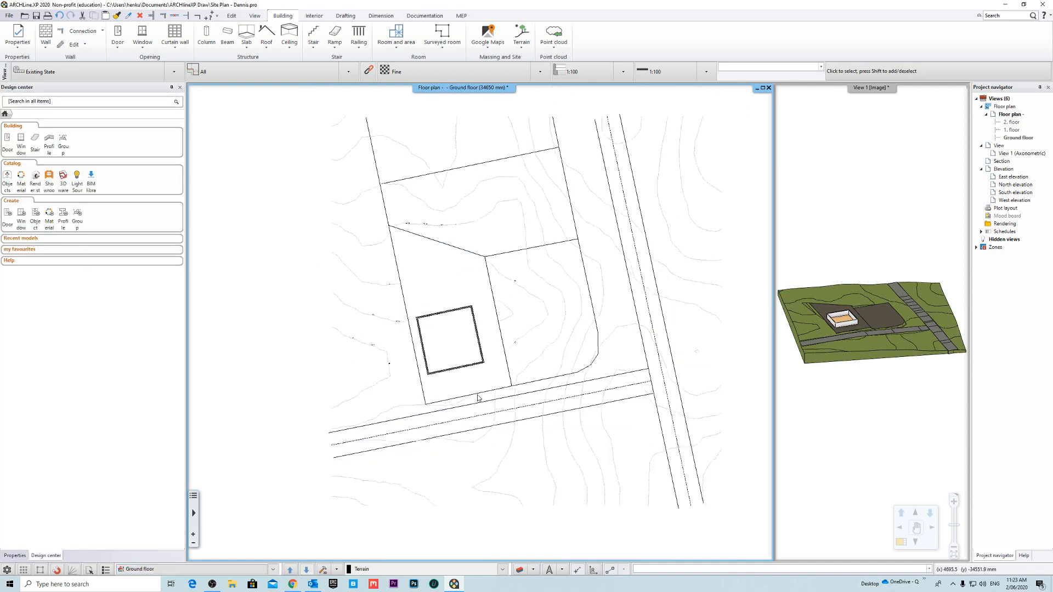
scroll(475, 295, "up", 4)
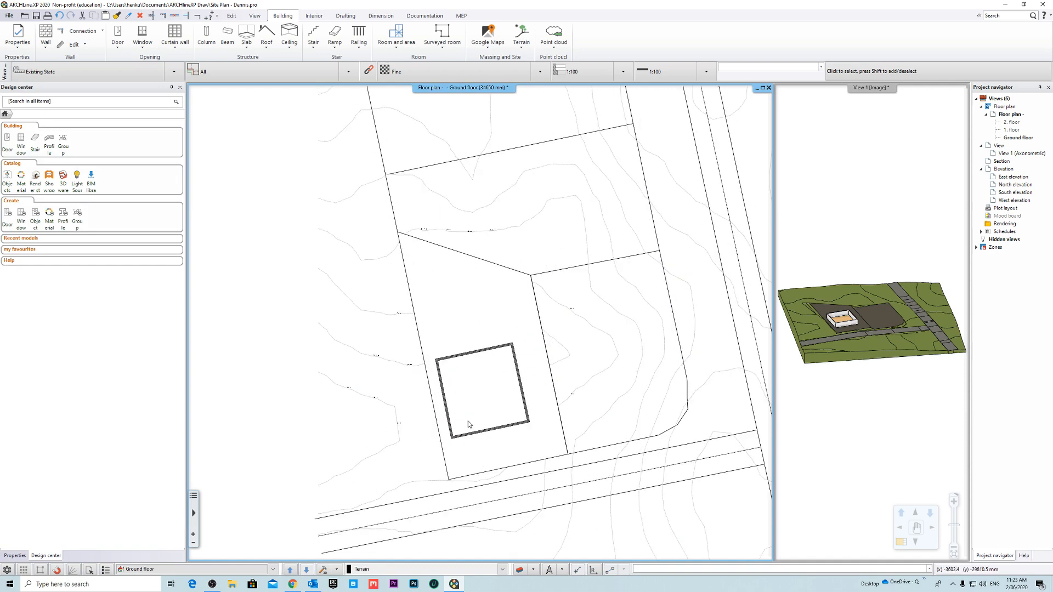
scroll(494, 339, "down", 3)
middle_click_drag(596, 326, 558, 341)
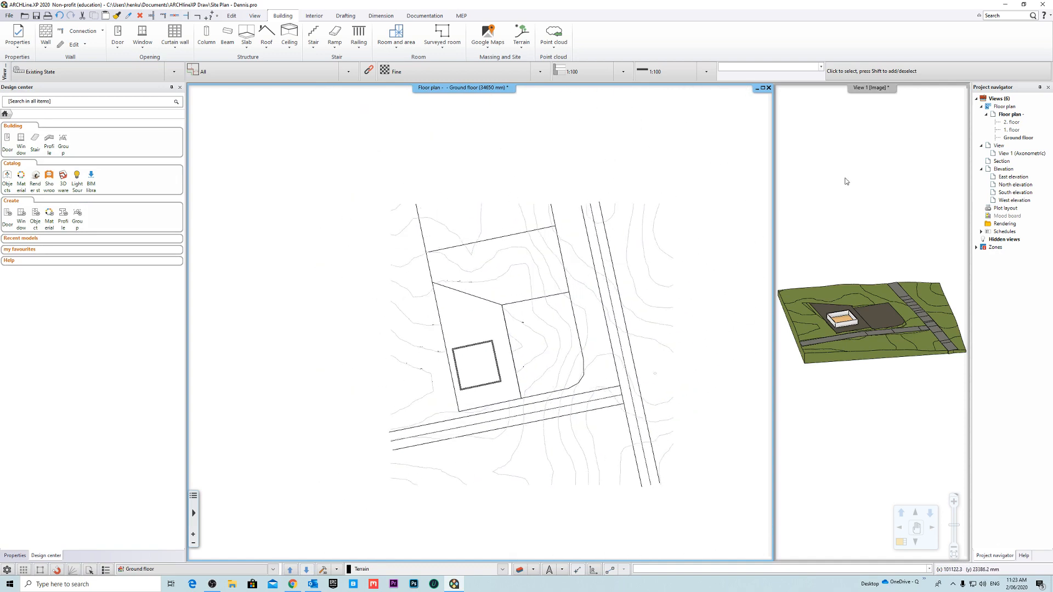
- Swap the 3D view into the main window and inspect the building on its plateau beside the road from above
right_click(852, 89)
left_click(869, 96)
middle_click_drag(606, 278, 514, 339)
scroll(462, 347, "up", 4)
scroll(466, 354, "up", 4)
scroll(466, 354, "down", 2)
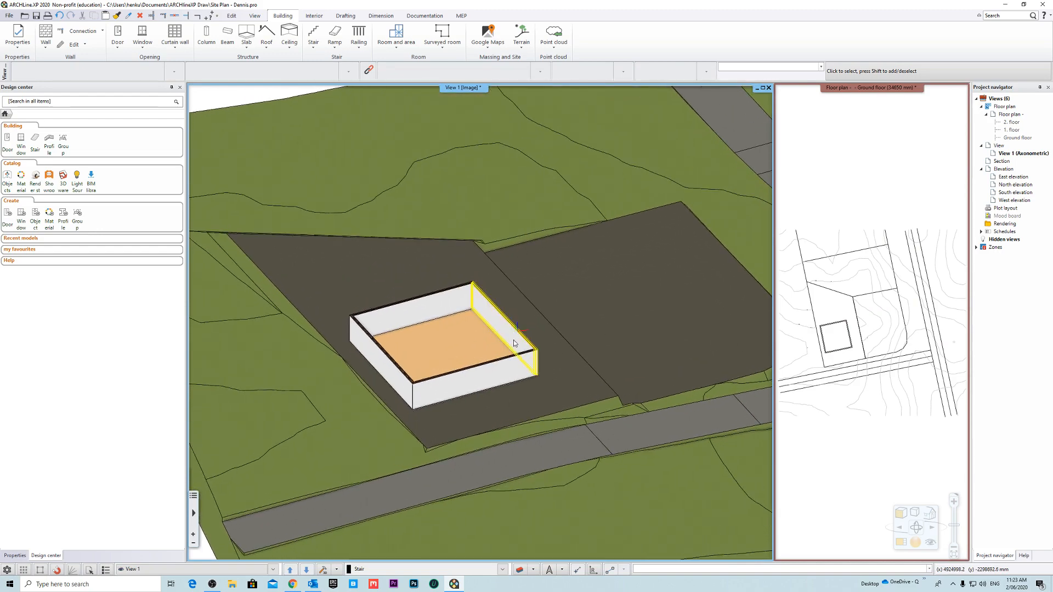
scroll(519, 346, "down", 3)
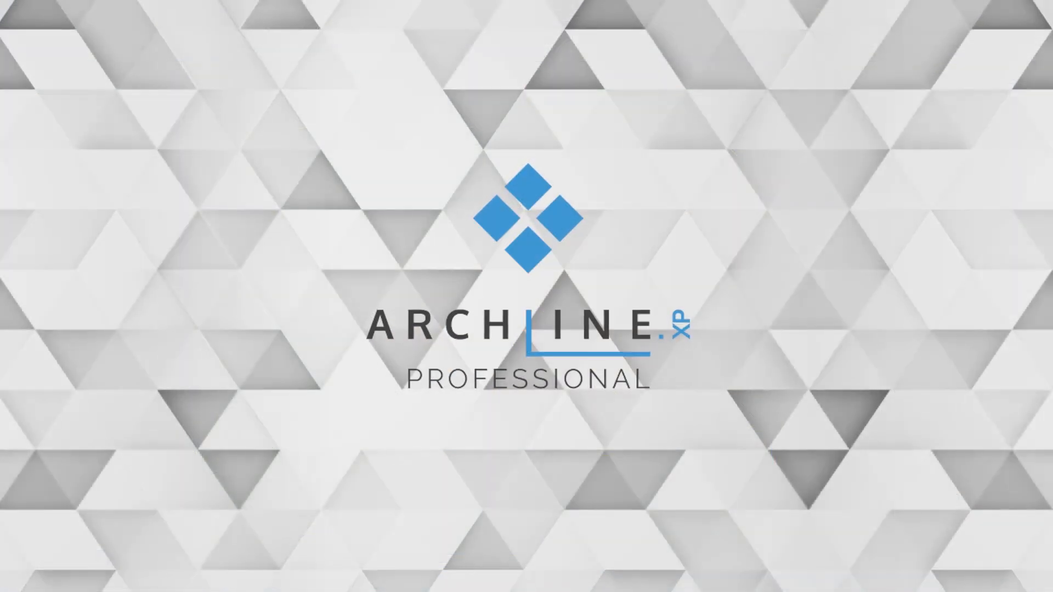